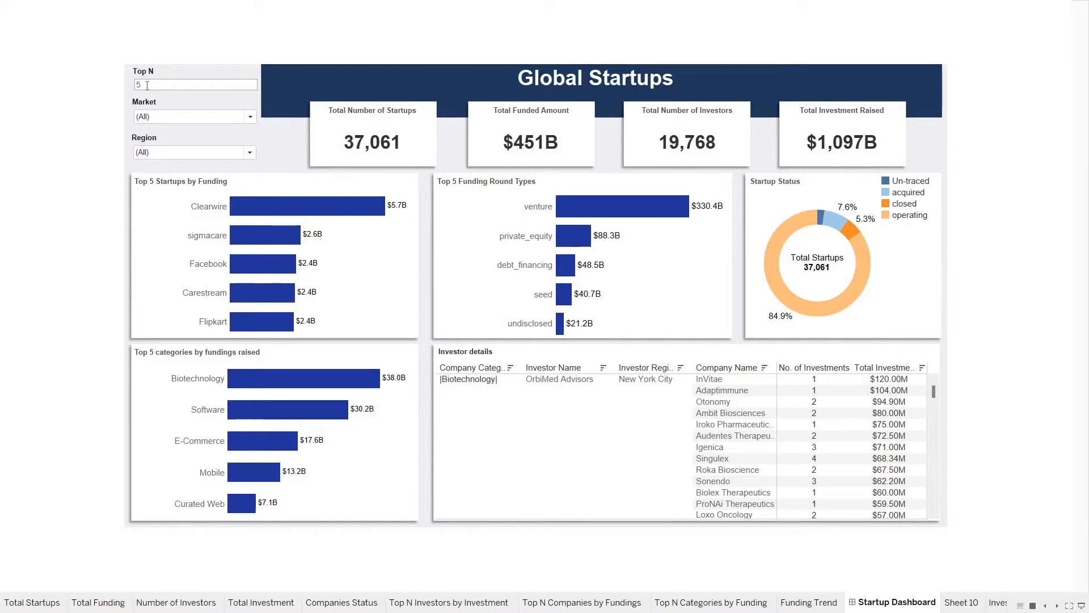
Set the dashboard's Top N parameter to 10, and after that to 8
left_click(164, 85)
type("10")
key("Return")
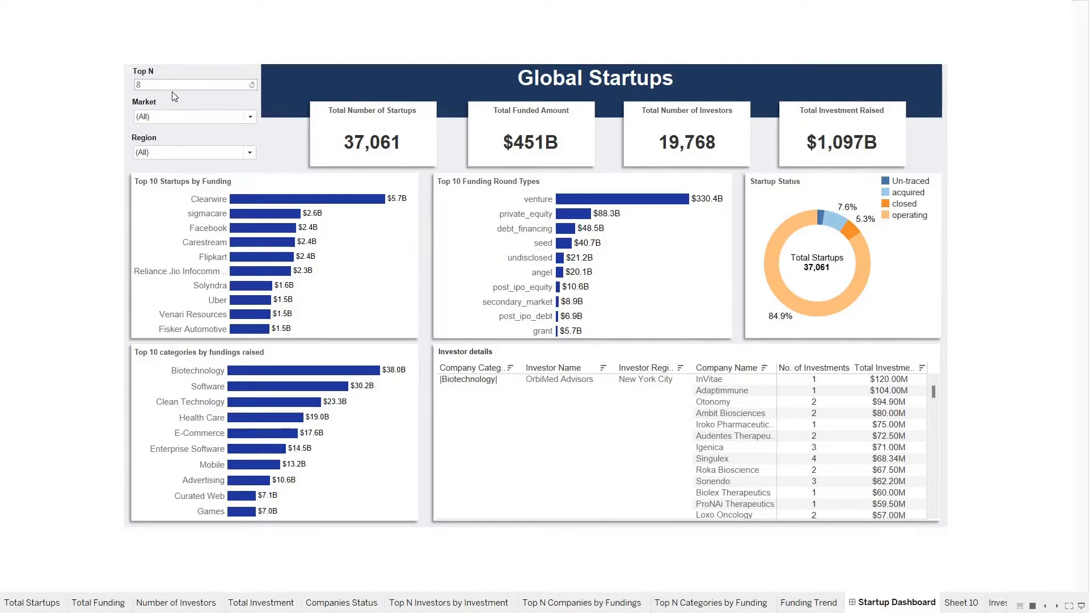
key("Return")
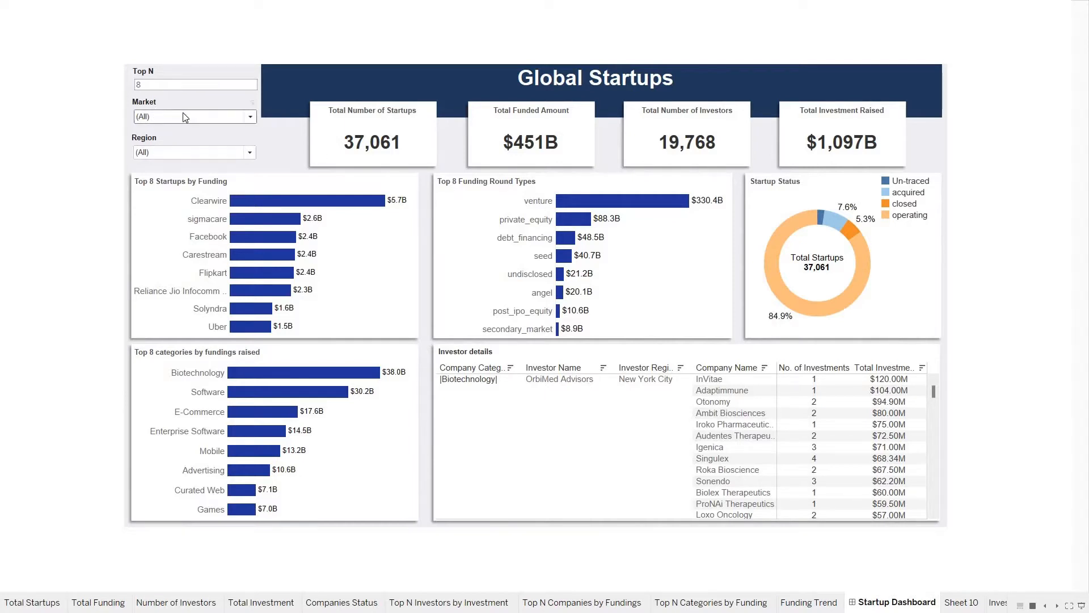
Examine the options offered by the dashboard's Market and Region filters without changing either selection
left_click(252, 116)
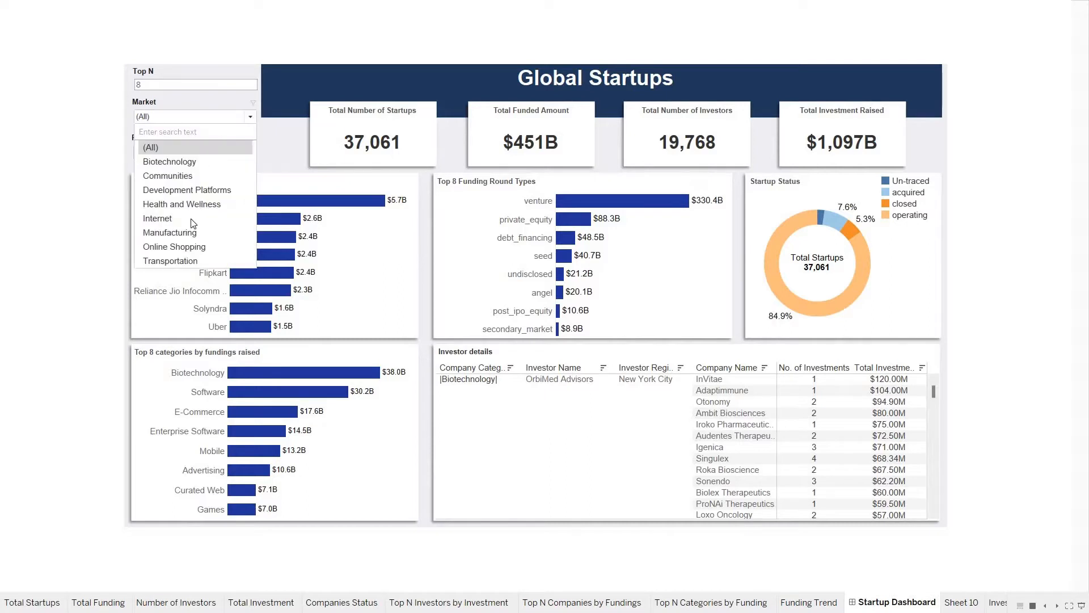
left_click(197, 109)
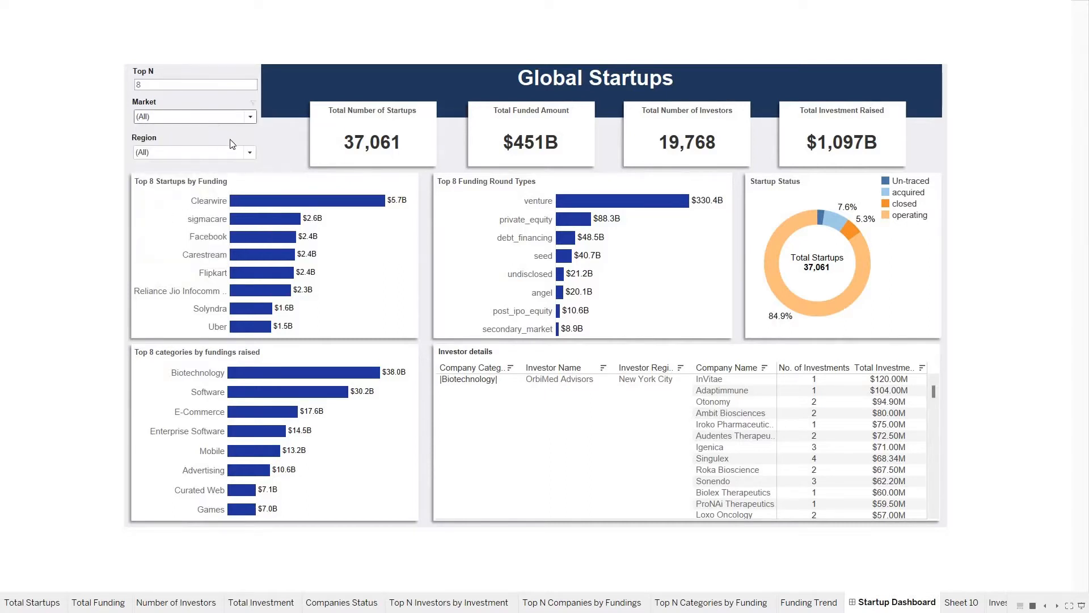
left_click(229, 153)
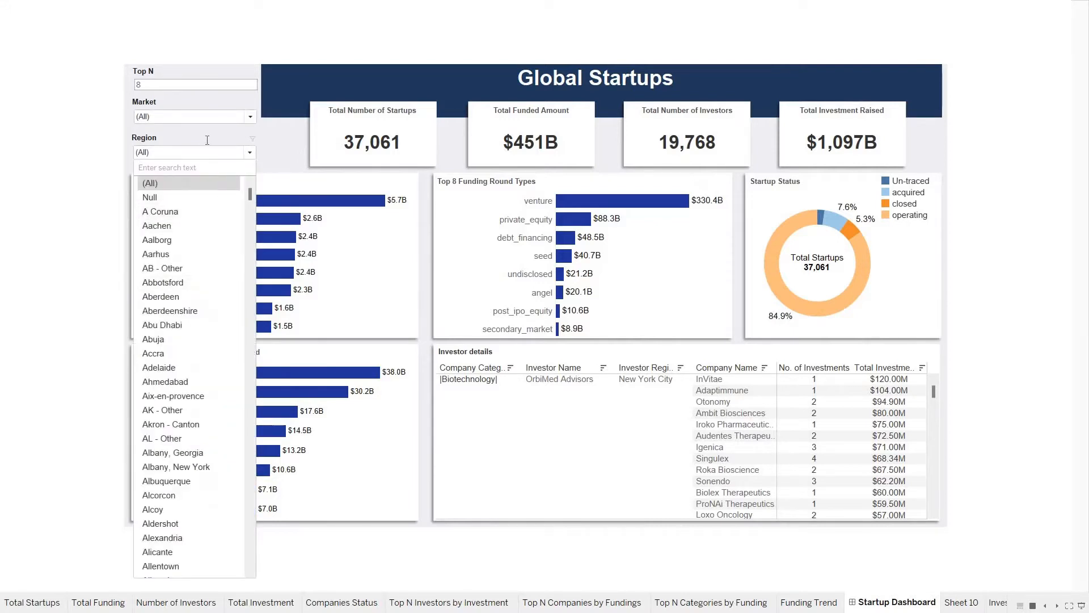
left_click(259, 154)
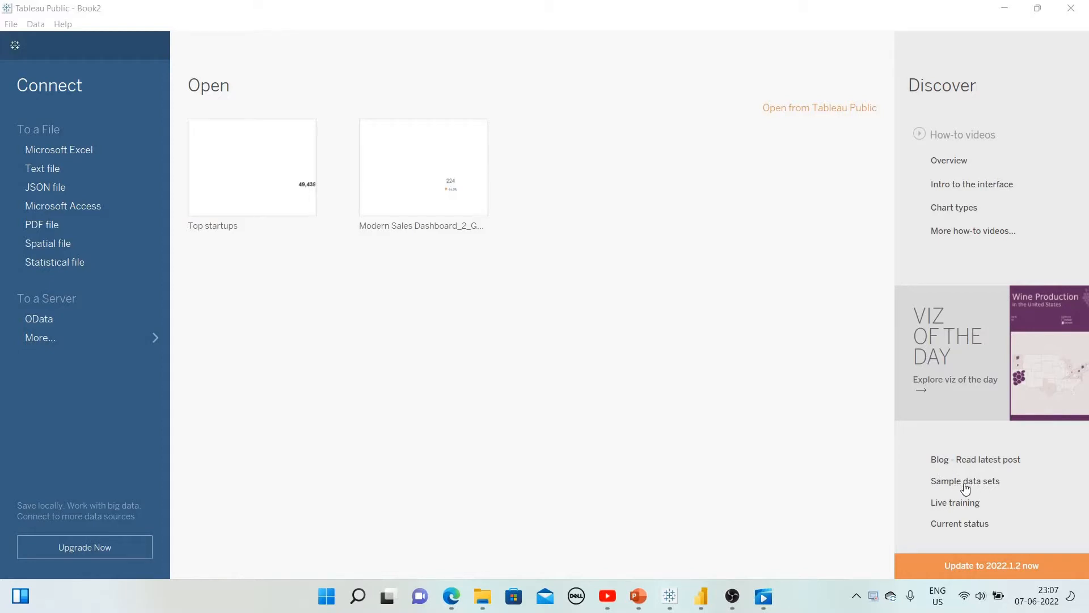
Open Tableau Public's sample data sets page and find the Startup Venture Funding dataset under Technology
left_click(983, 486)
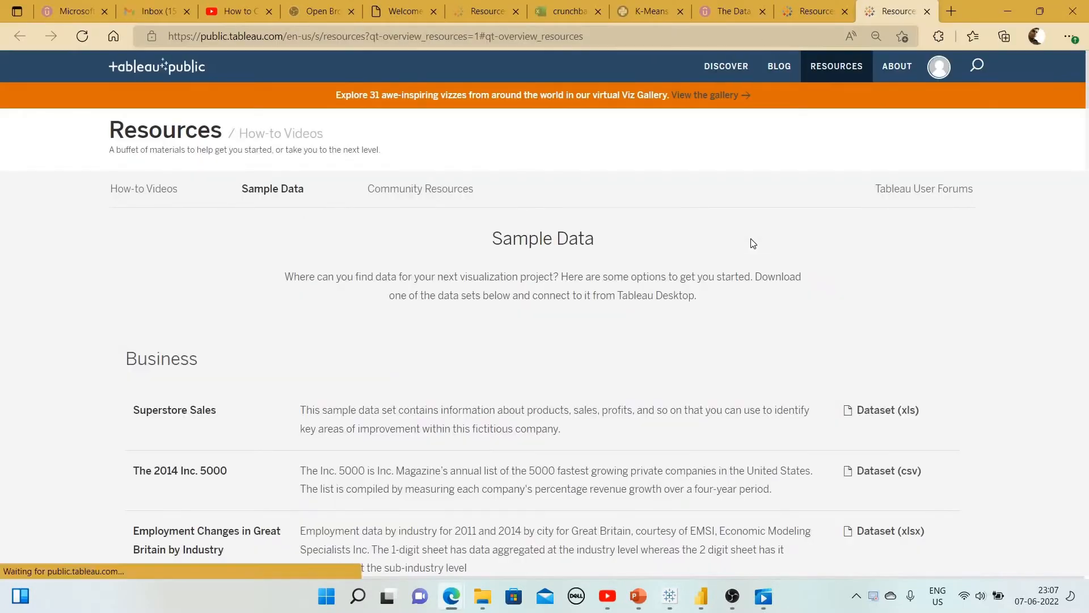
scroll(750, 243, "down", 3)
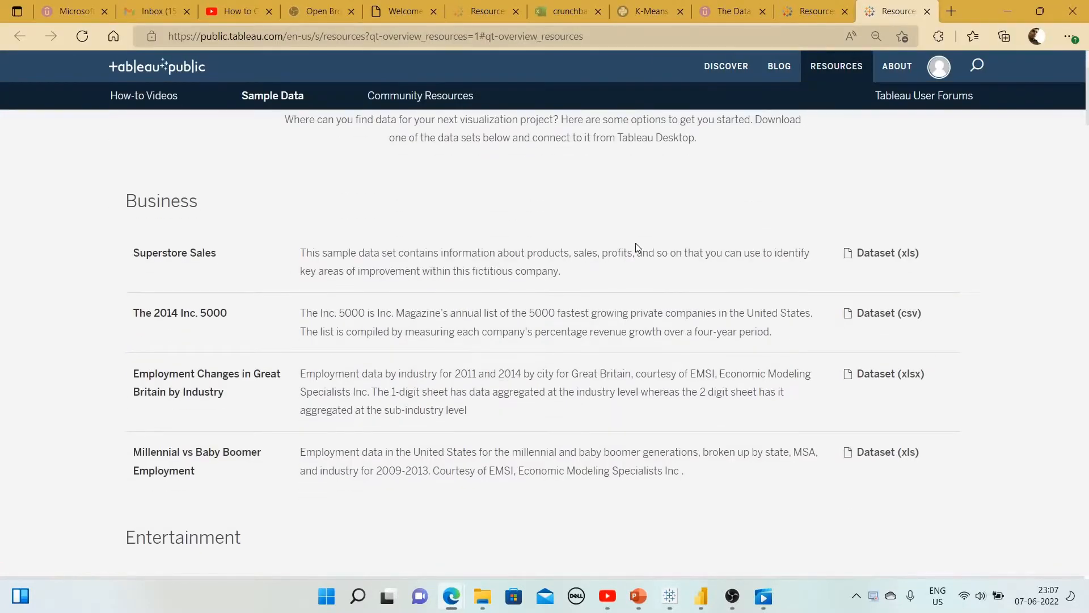
scroll(636, 248, "down", 9)
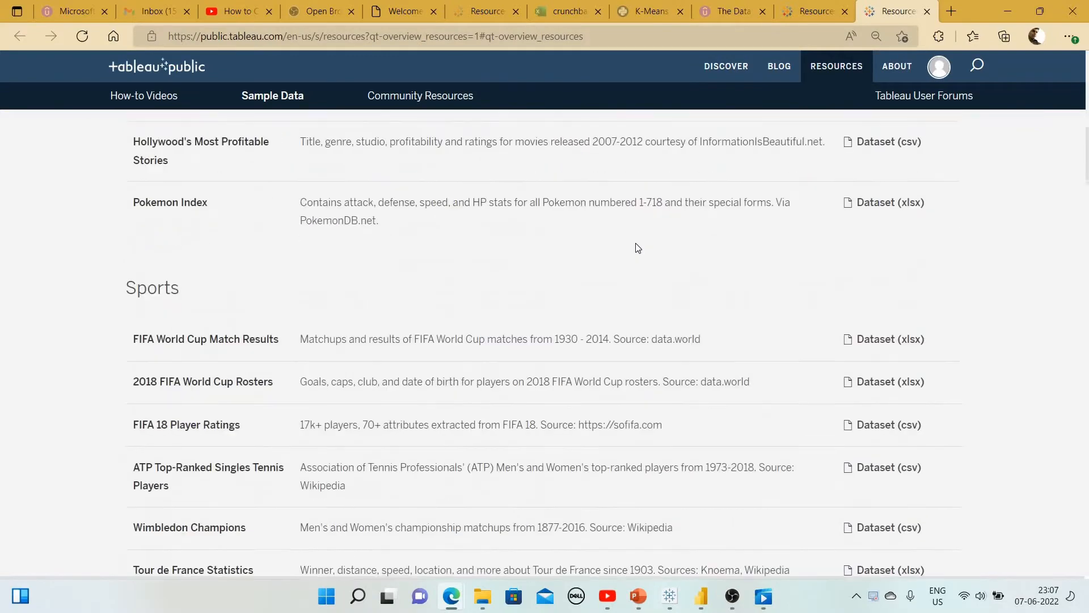
scroll(636, 248, "down", 9)
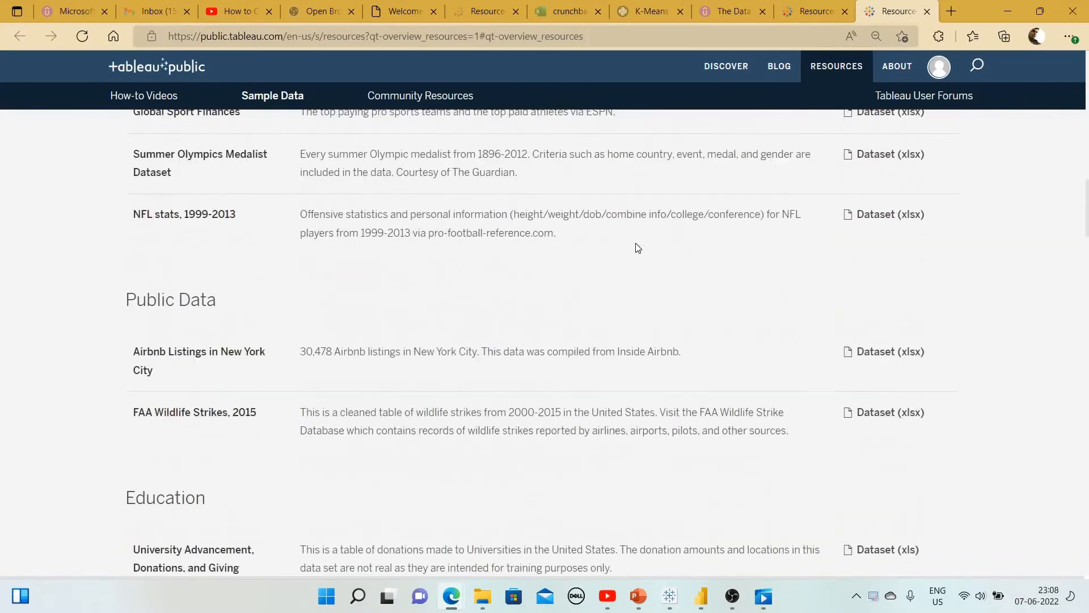
scroll(638, 248, "down", 12)
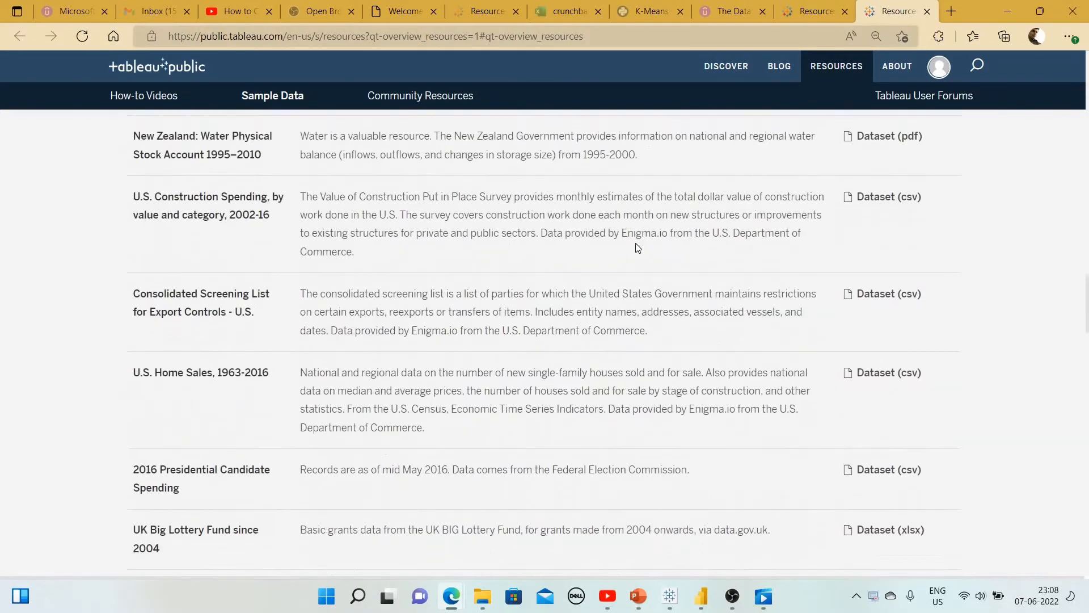
scroll(638, 248, "down", 15)
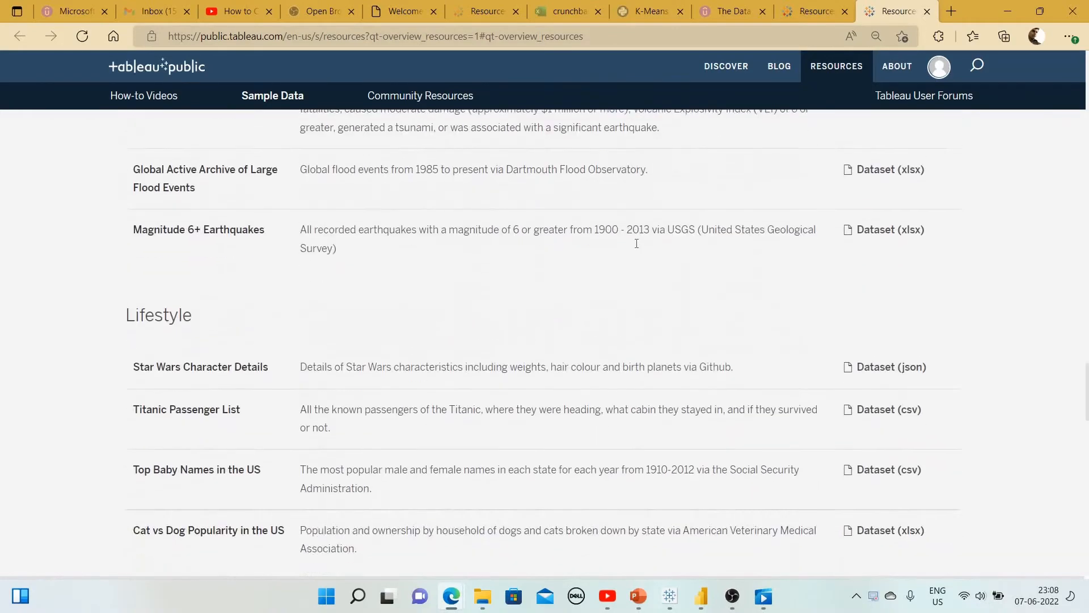
scroll(637, 244, "down", 5)
scroll(218, 295, "down", 1)
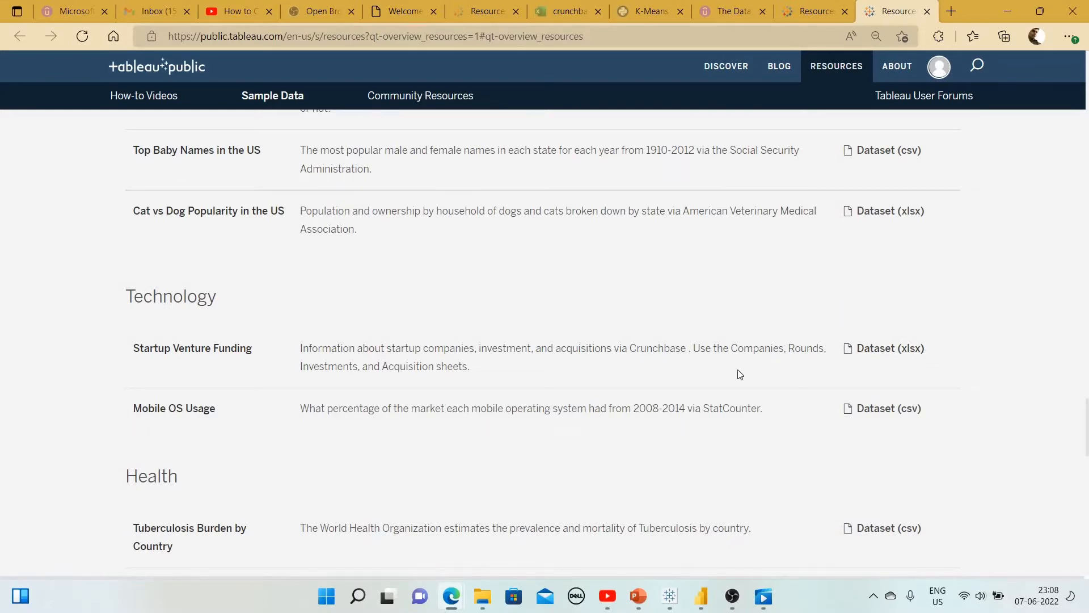
Switch back to Book2 in Tableau Public and connect to the Excel workbook crunchbase_monthly_export_d43b4klo2ade53 (1) from Downloads
mouse_move(670, 598)
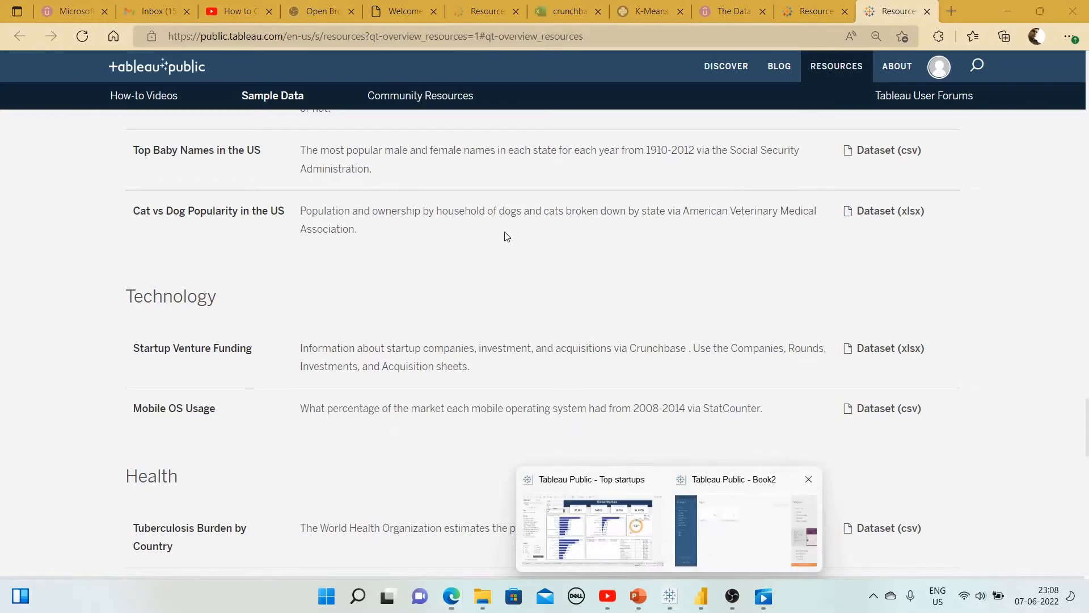
left_click(707, 546)
left_click(79, 153)
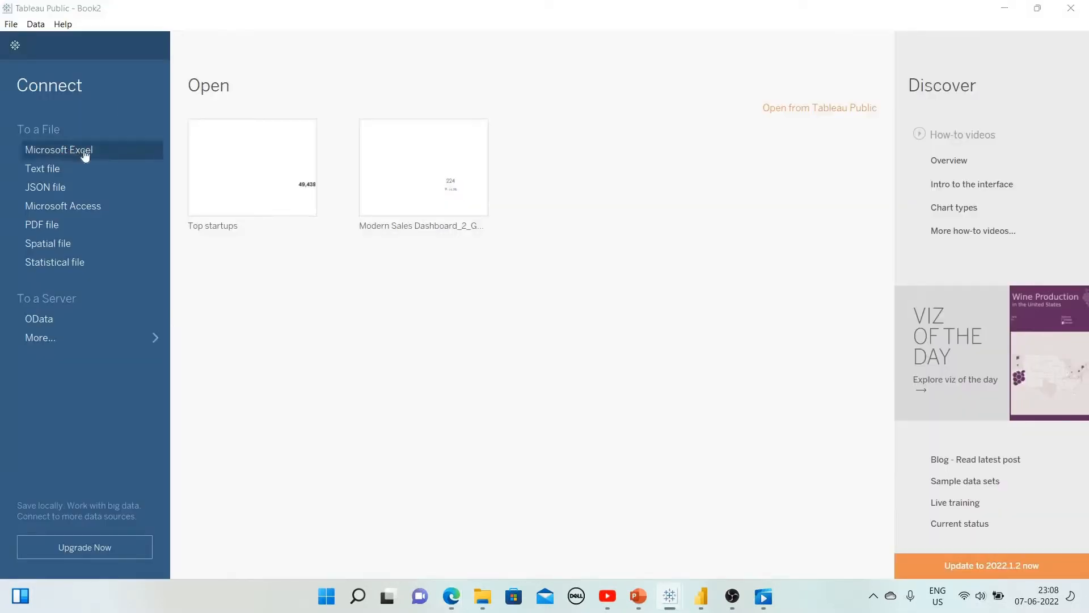
left_click(175, 148)
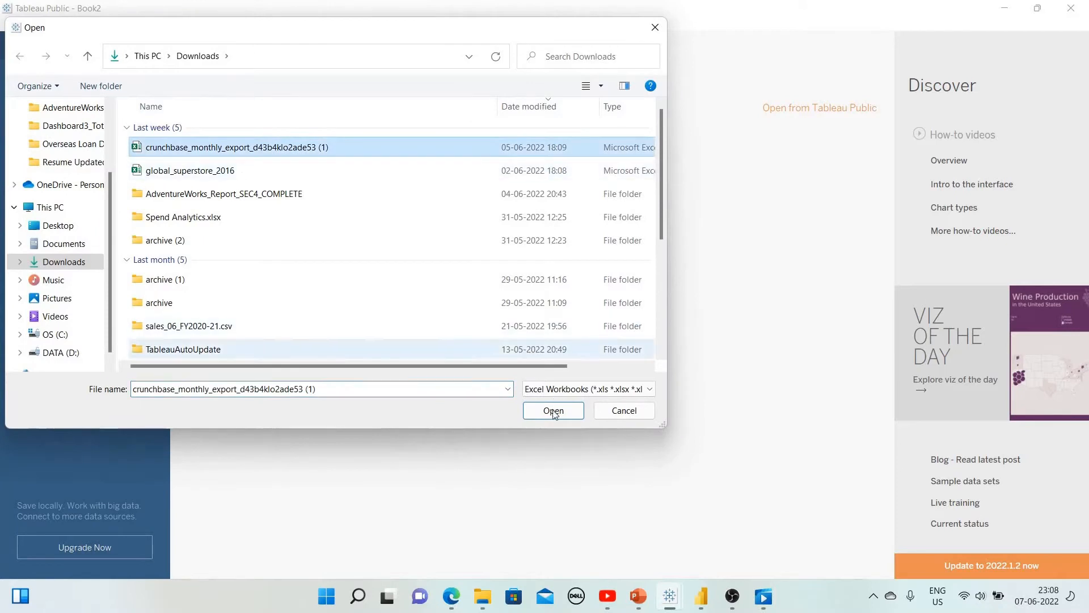
key("Return")
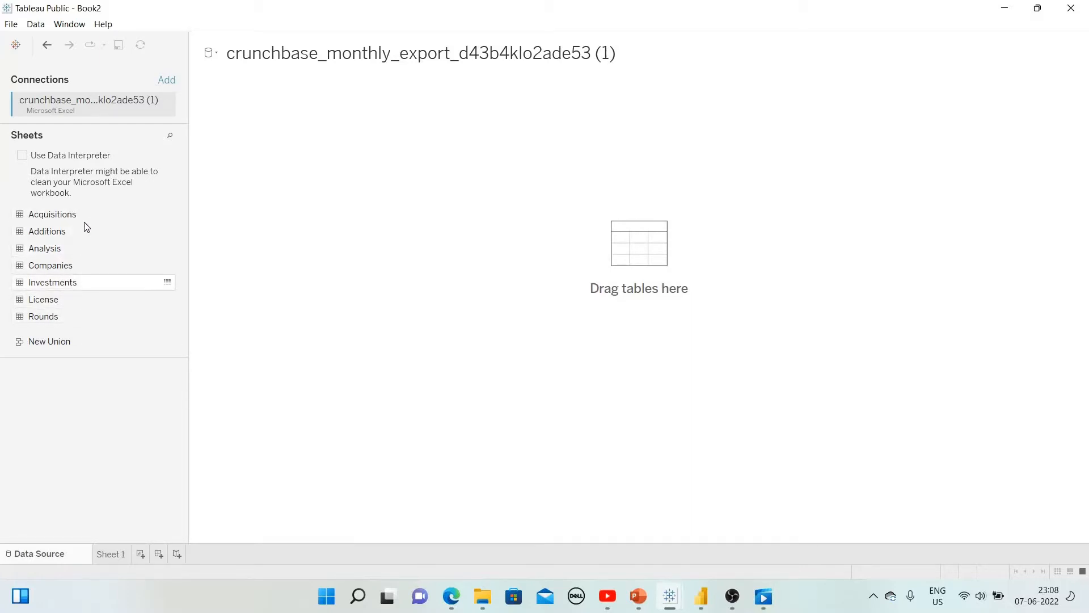
Add the Companies sheet to the data source canvas and place the Investments sheet beside it as a related table
left_click(86, 286)
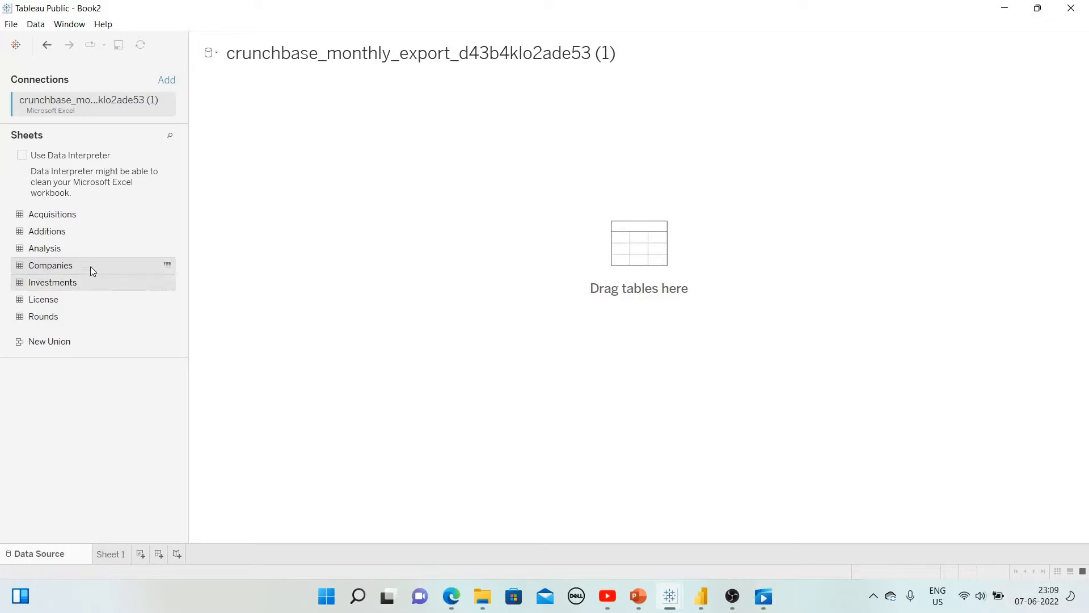
left_click_drag(90, 267, 426, 225)
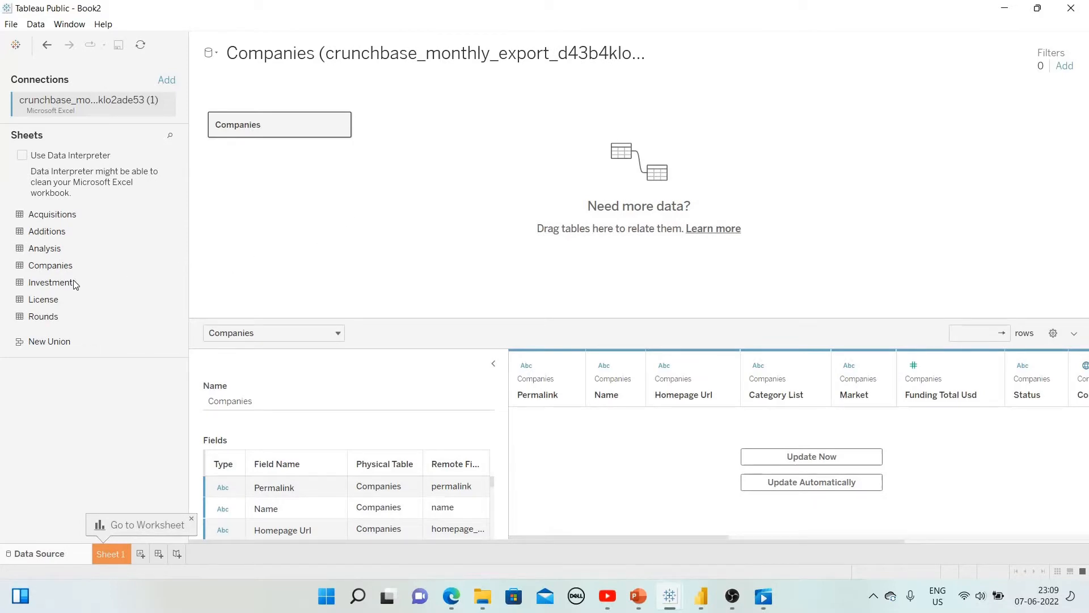
left_click_drag(75, 283, 499, 188)
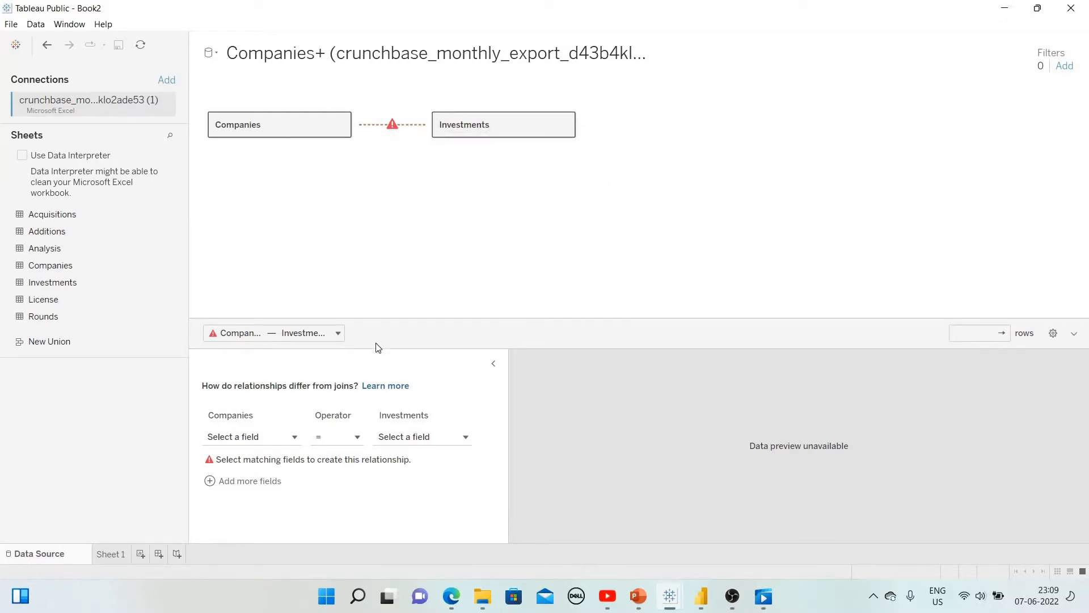
Define the Companies–Investments relationship by matching Permalink with Investor Permalink, using the equals operator
left_click(287, 438)
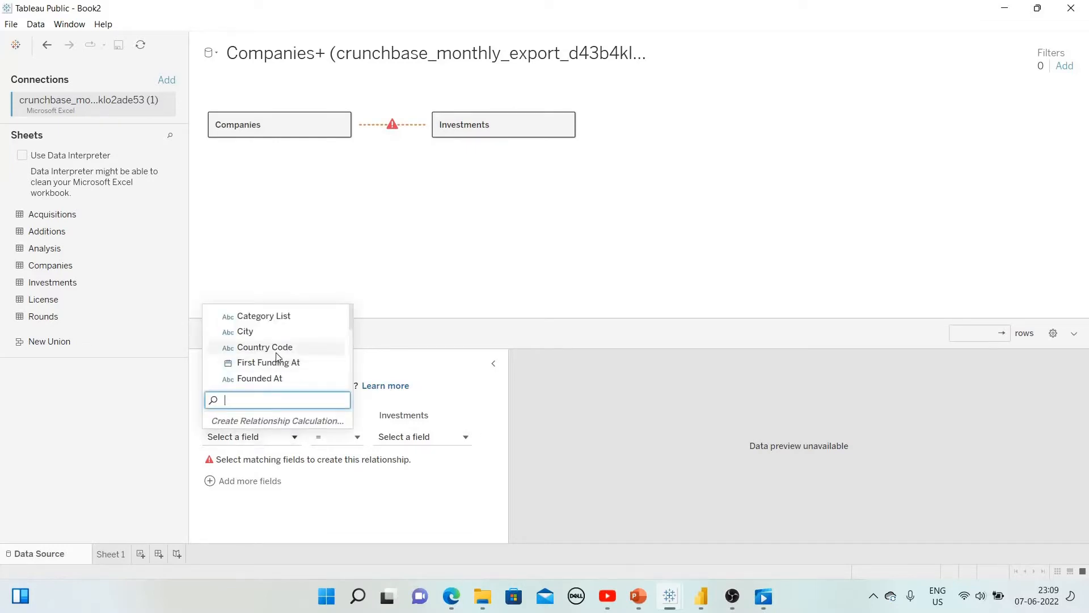
scroll(276, 357, "down", 4)
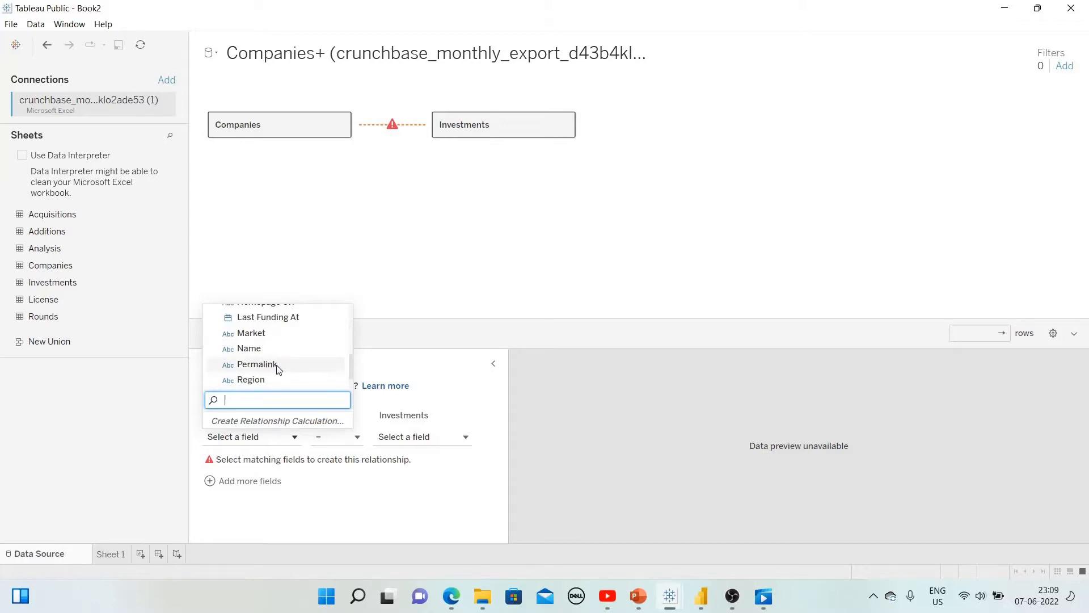
left_click(320, 369)
left_click(419, 442)
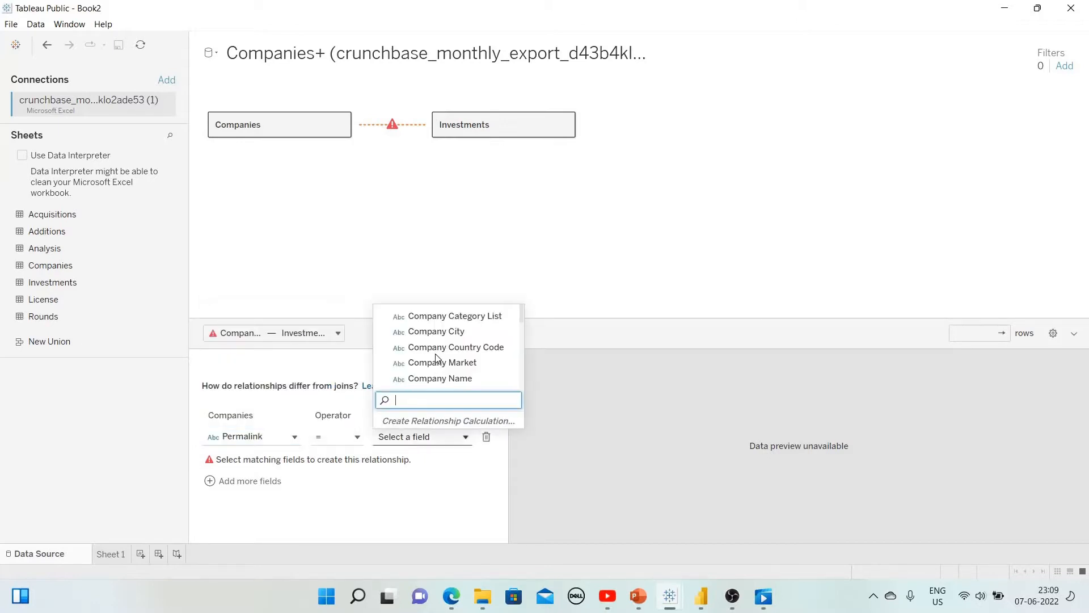
scroll(437, 358, "down", 2)
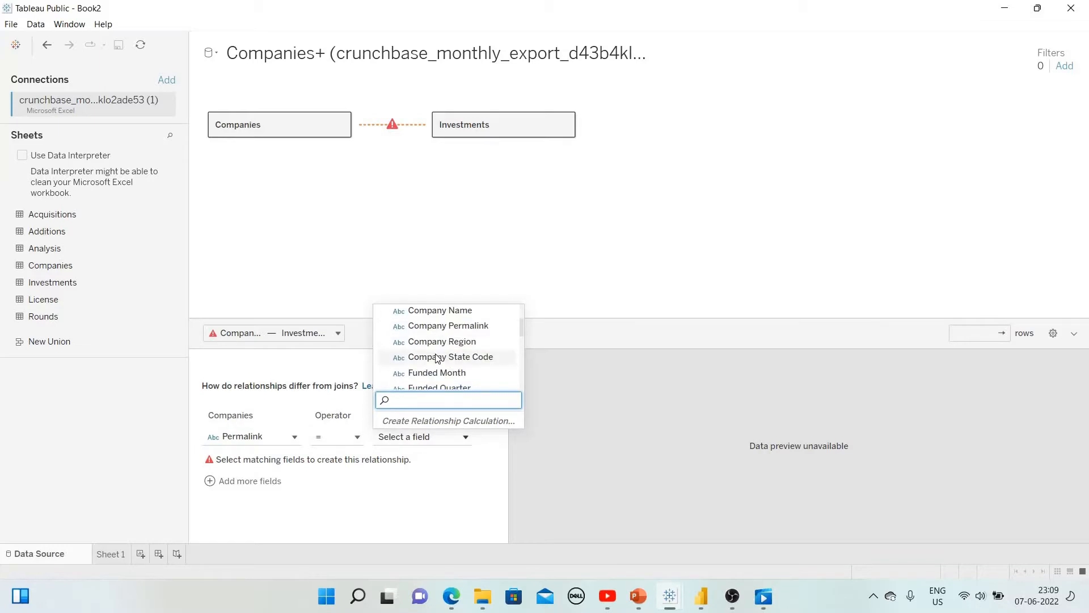
scroll(437, 358, "down", 4)
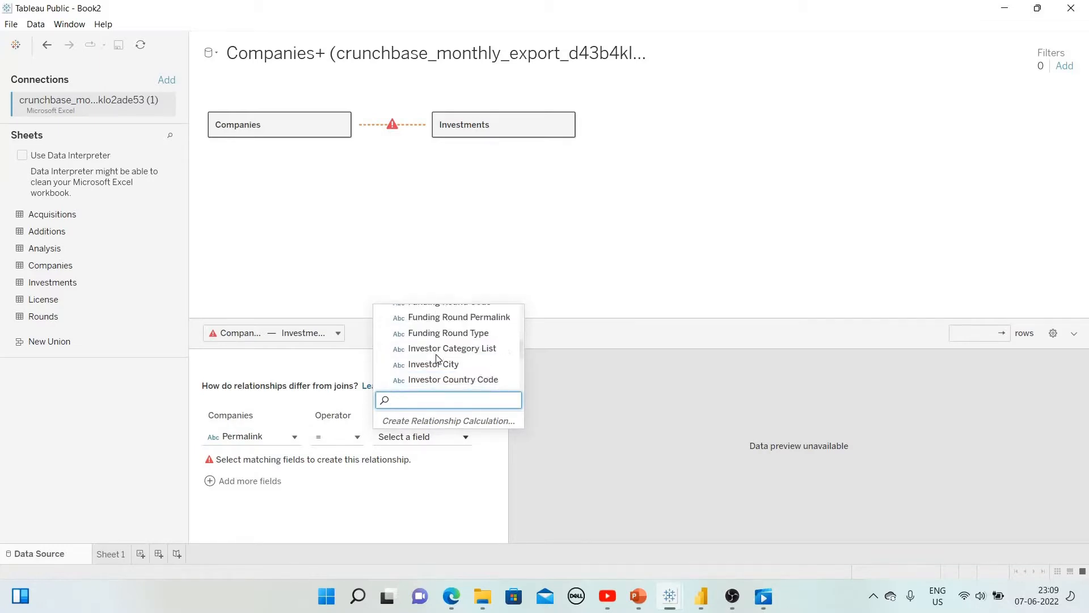
scroll(437, 358, "down", 2)
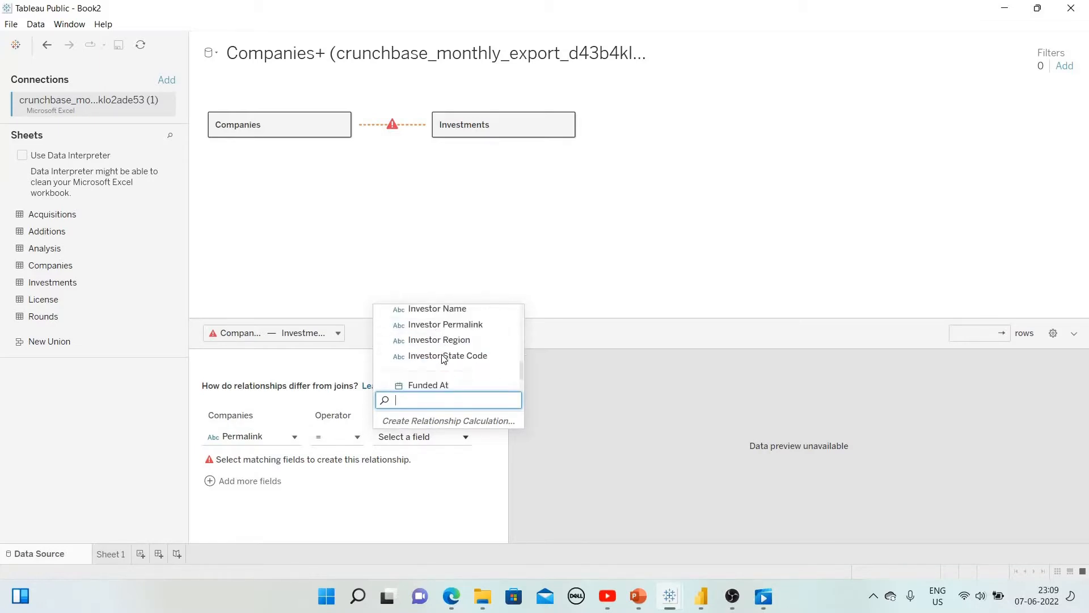
left_click(459, 326)
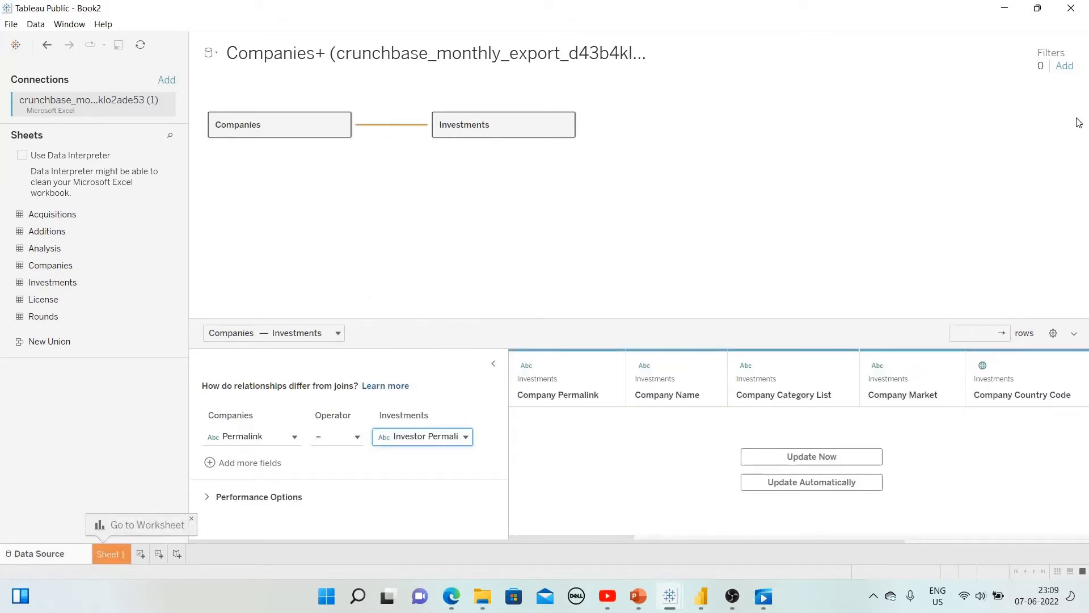
Add a data source filter on Founded Year with a range of values from 1994 to 2014
left_click(1064, 67)
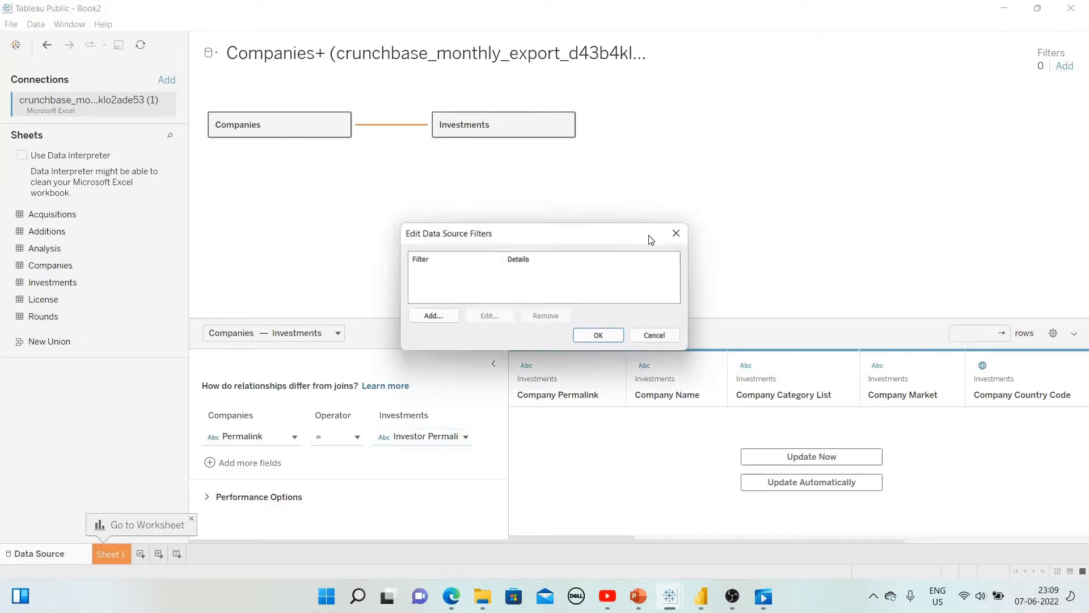
left_click(432, 317)
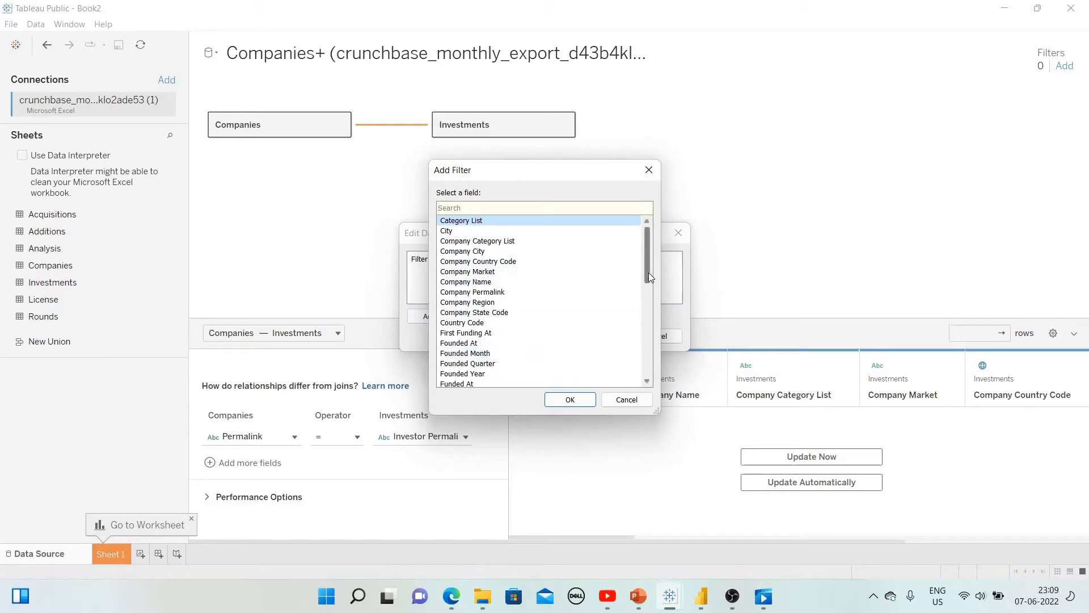
scroll(648, 277, "down", 2)
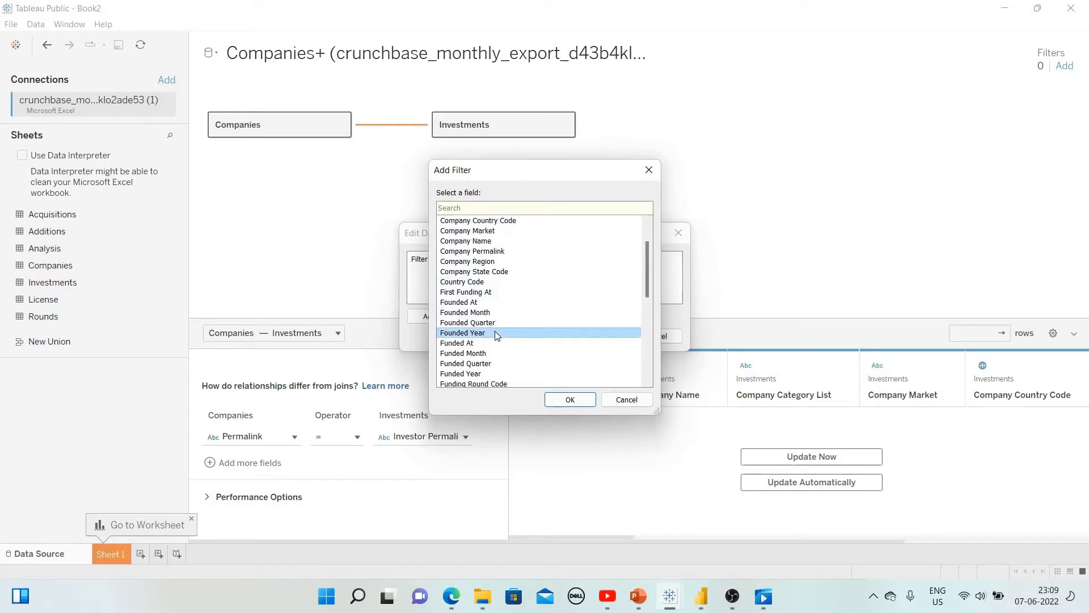
left_click(581, 398)
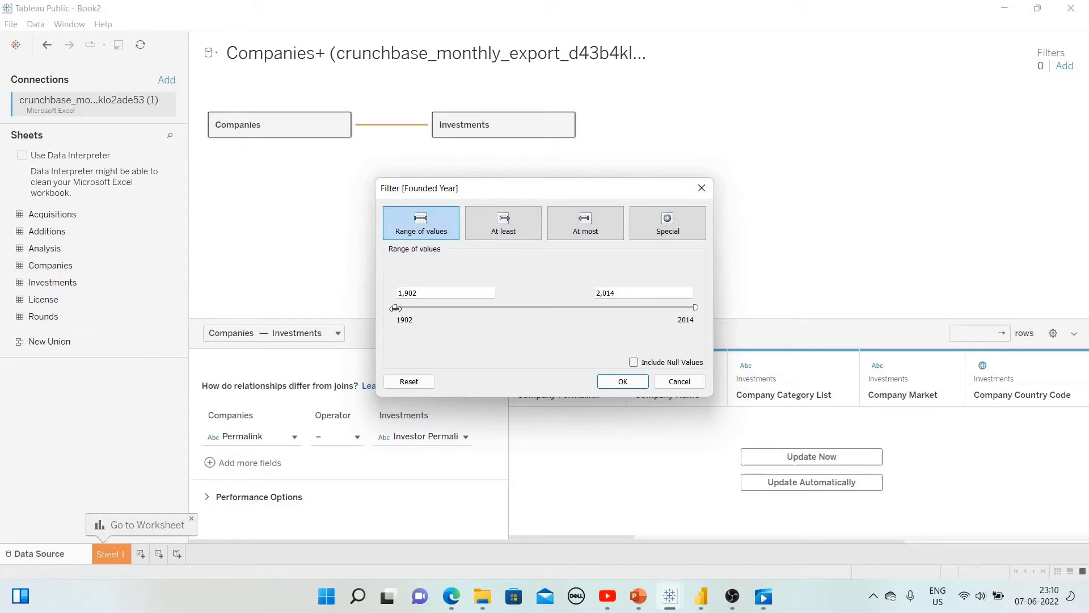
left_click_drag(454, 308, 640, 308)
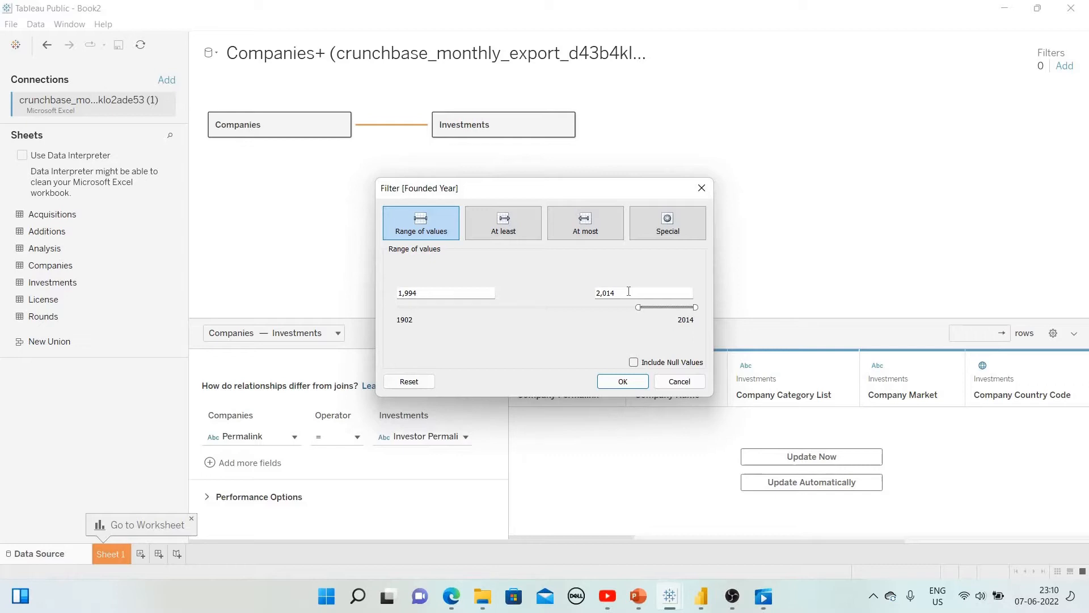
left_click(622, 380)
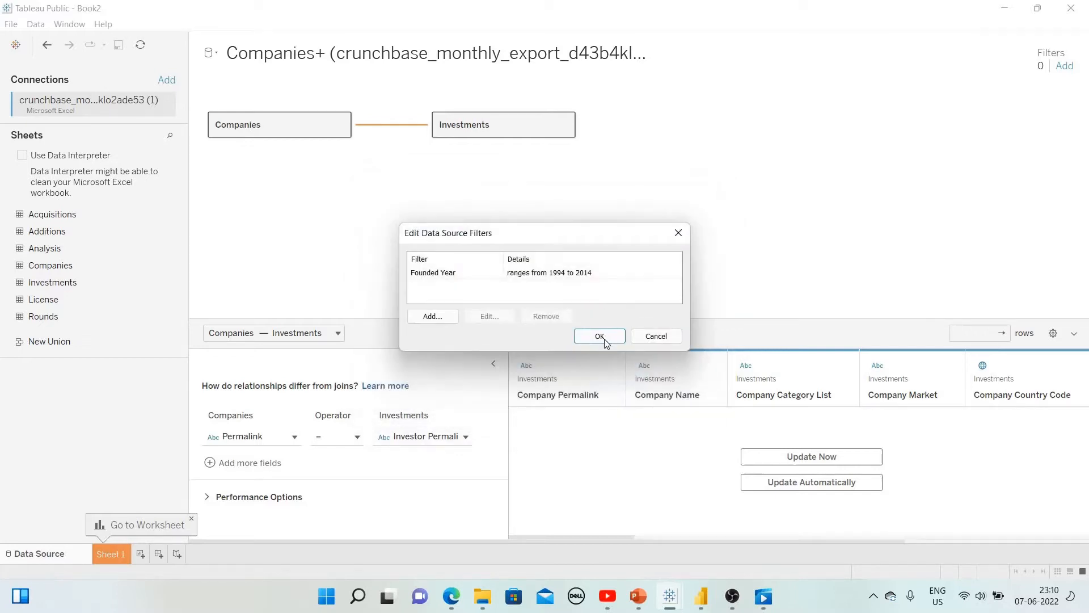
left_click(599, 336)
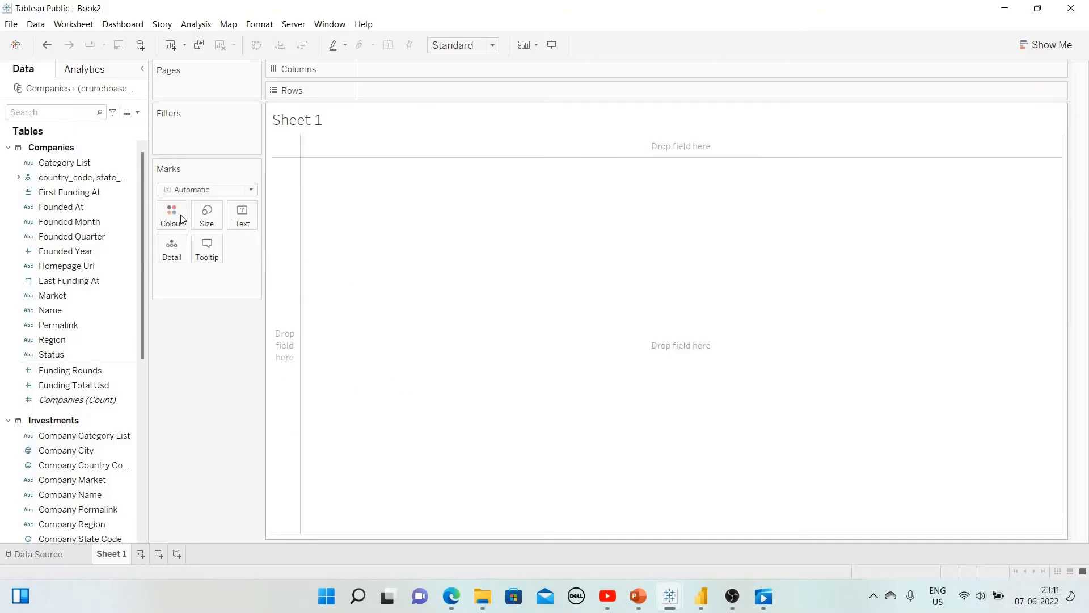
Widen the Data pane in Sheet 1 to fit the full field names
left_click_drag(144, 190, 175, 189)
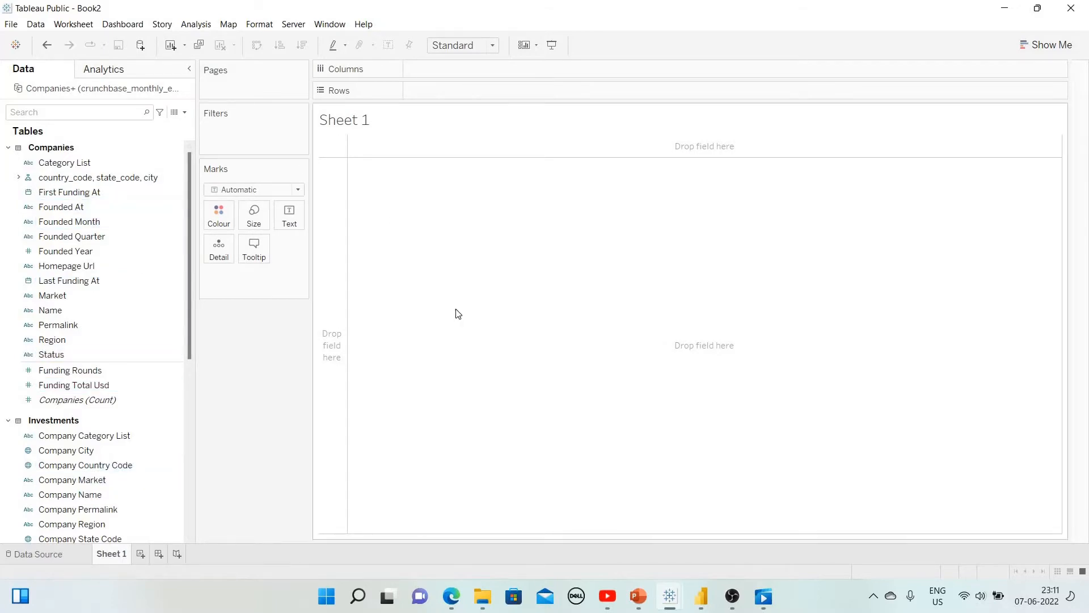
Switch to the Top startups workbook to view the finished reference dashboard
mouse_move(671, 597)
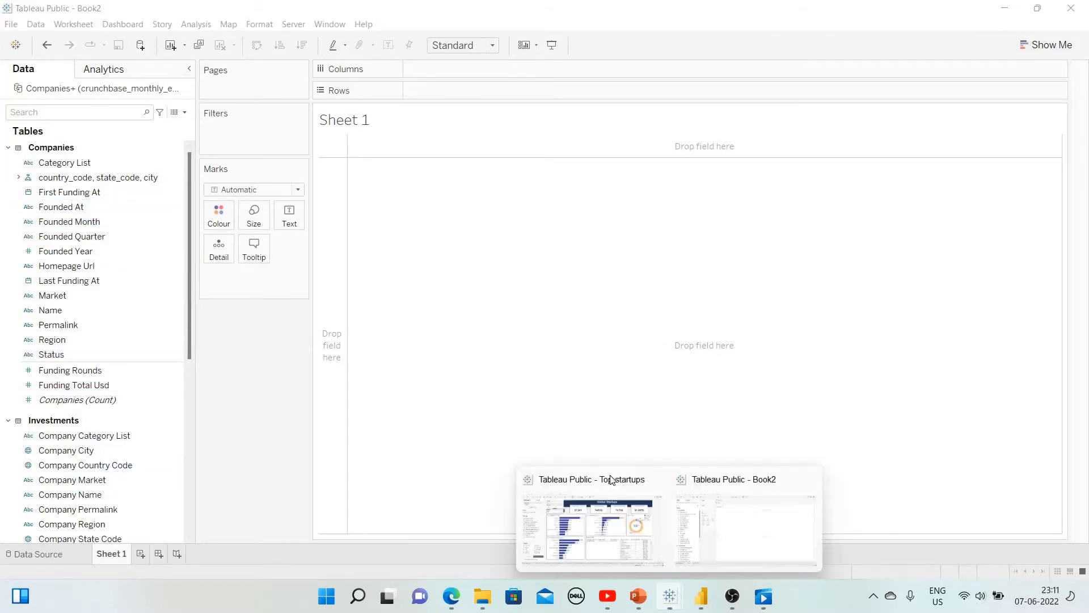
left_click(630, 483)
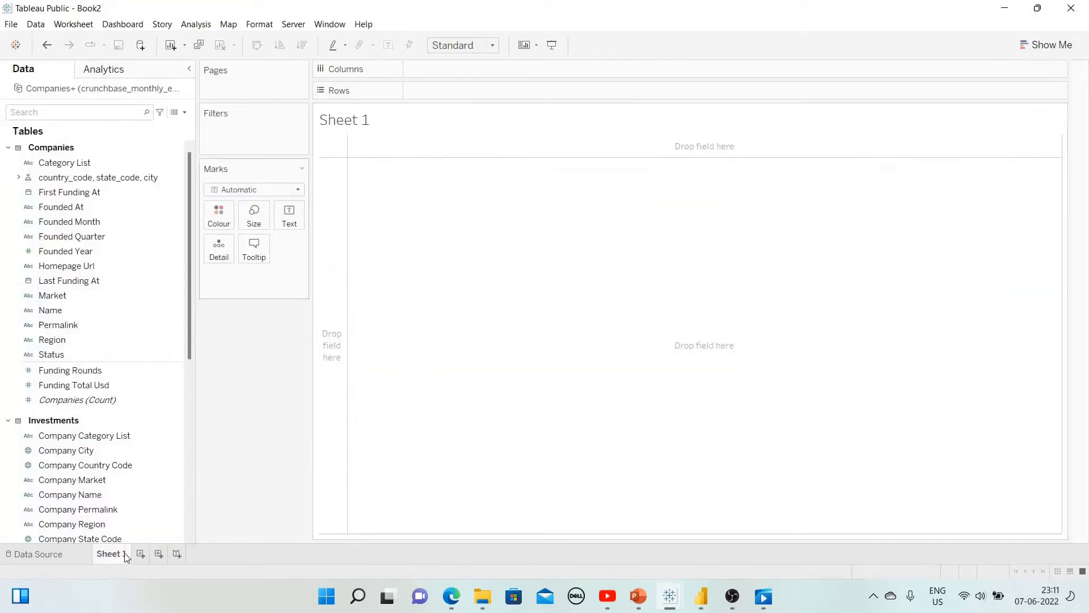
Rename Sheet 1 as "Total number of Startups"
double_click(107, 555)
type("Total ")
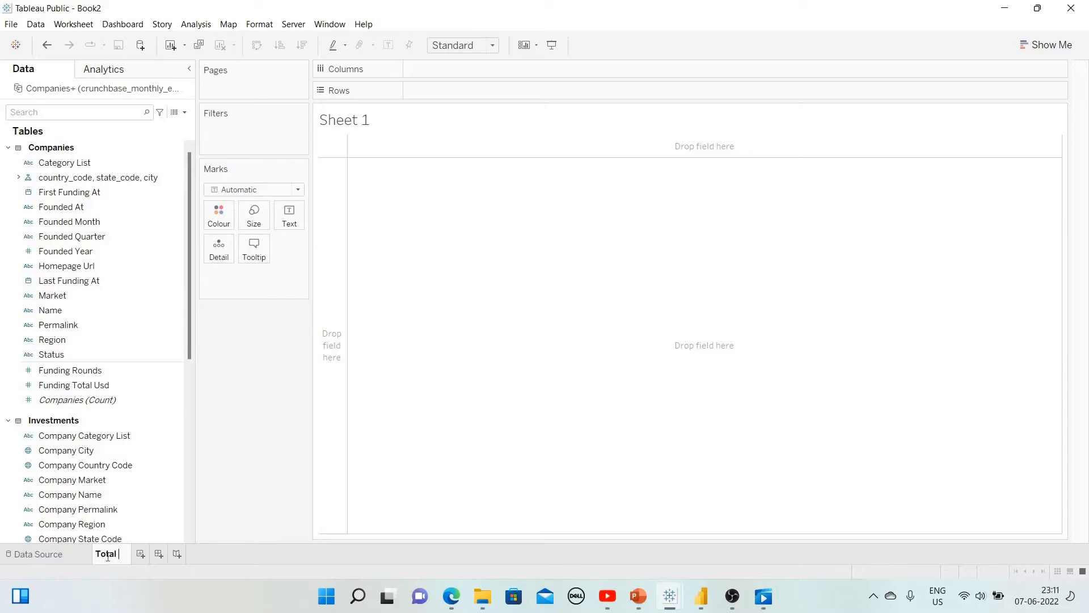
type("number of S")
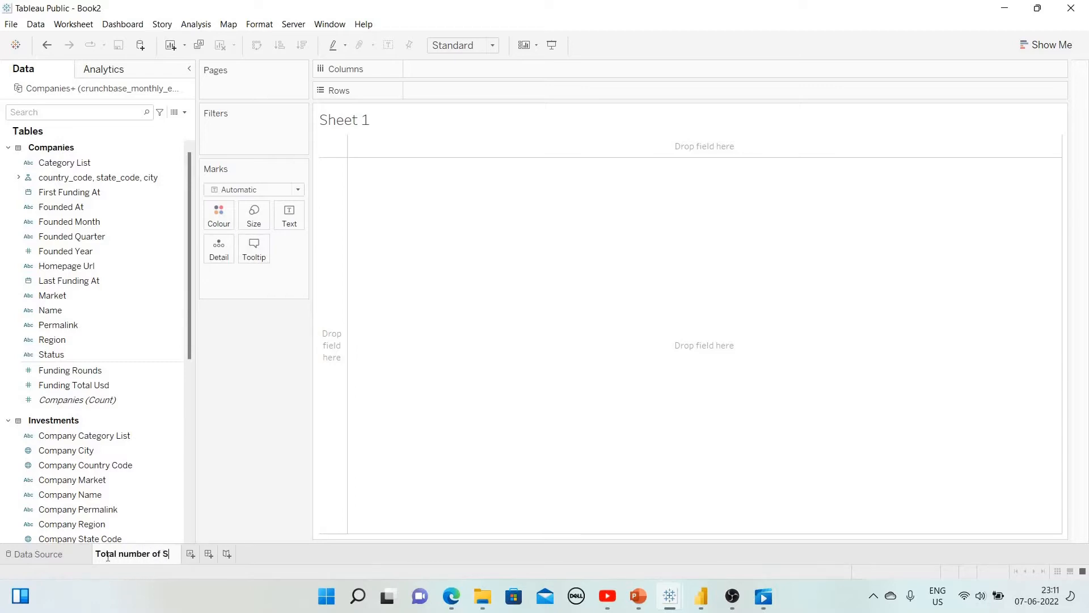
type("tartups")
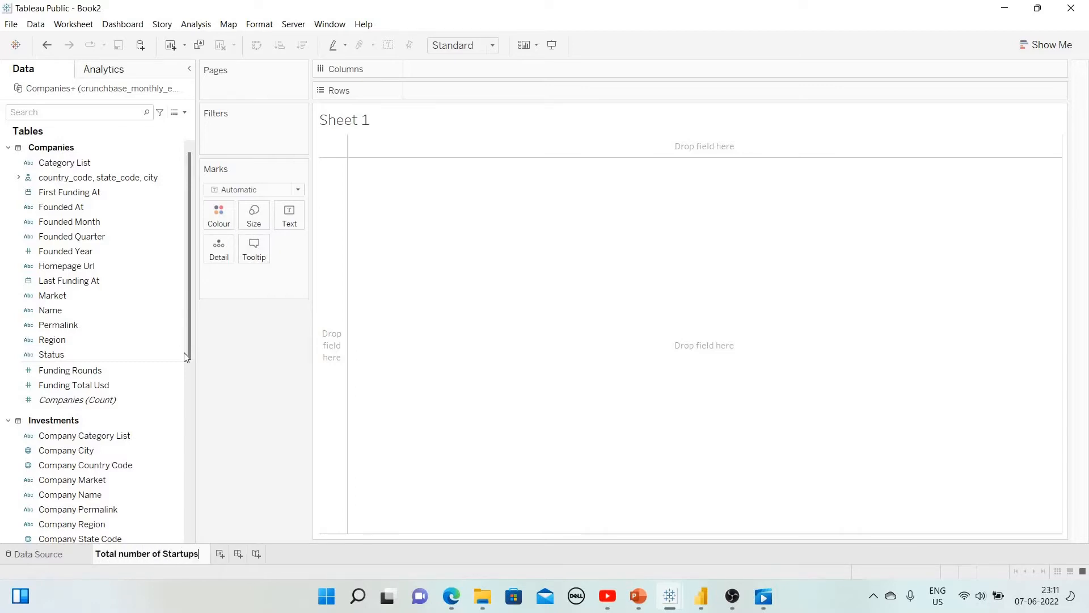
key("Return")
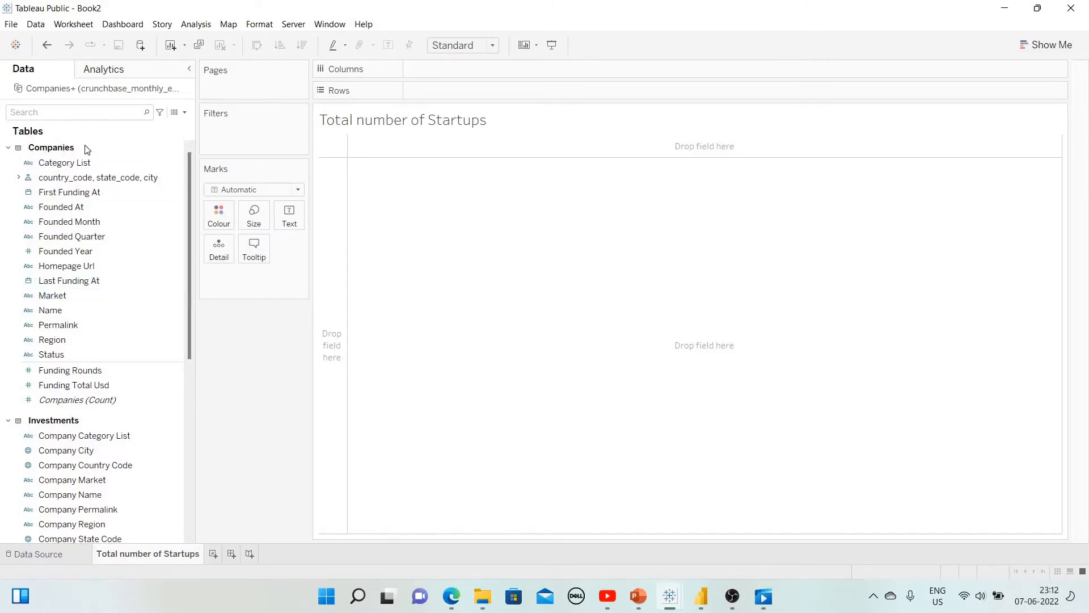
Place the Companies (Count) field from the Companies table in the view as a text value
left_click(94, 177)
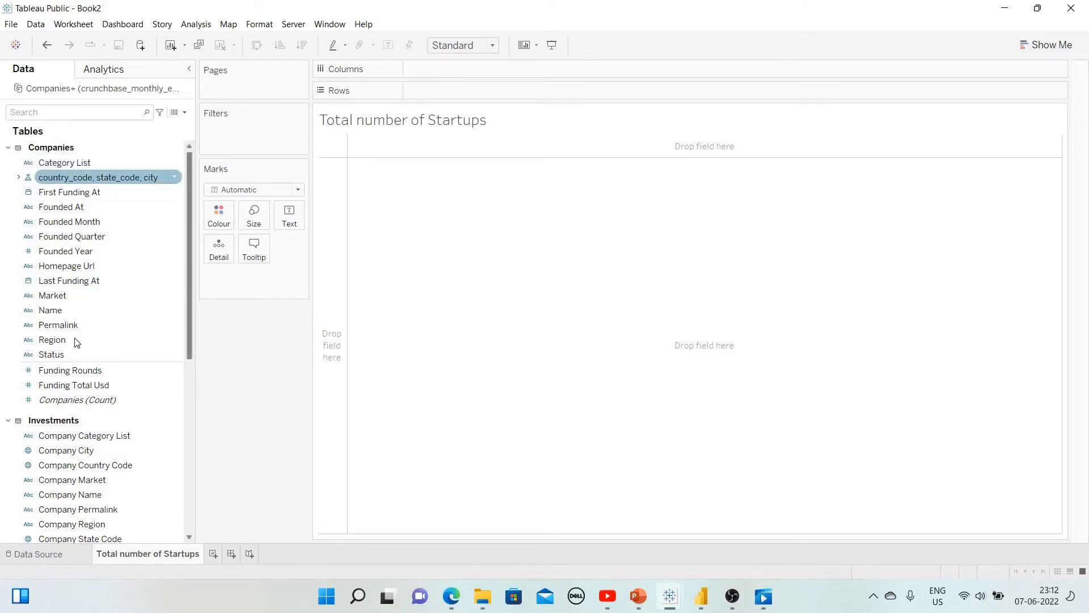
left_click(77, 341)
left_click(73, 386)
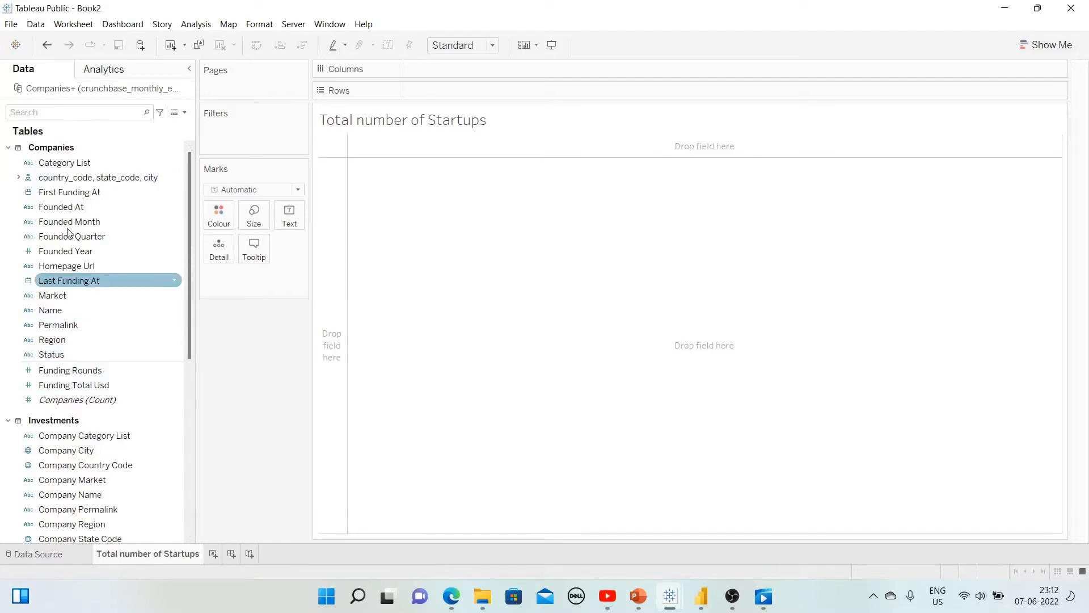
left_click(73, 311)
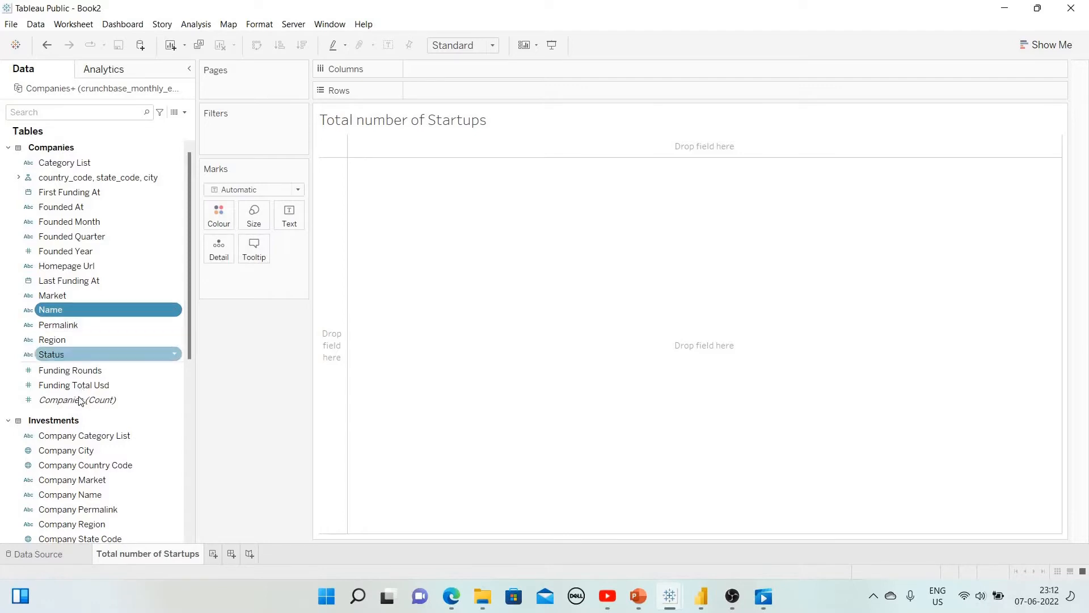
left_click(109, 399)
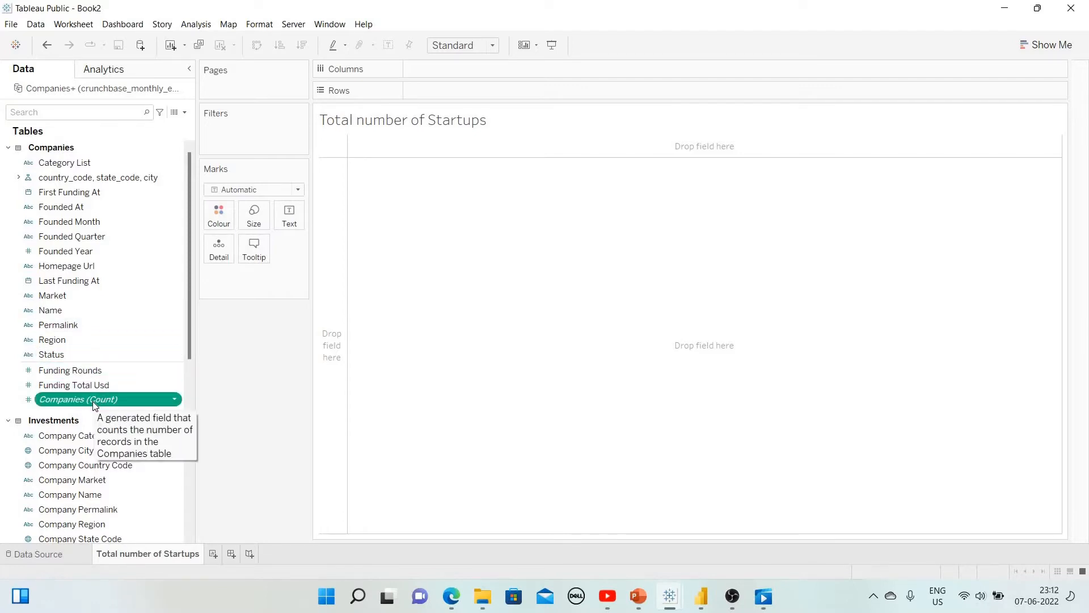
left_click_drag(403, 365, 537, 339)
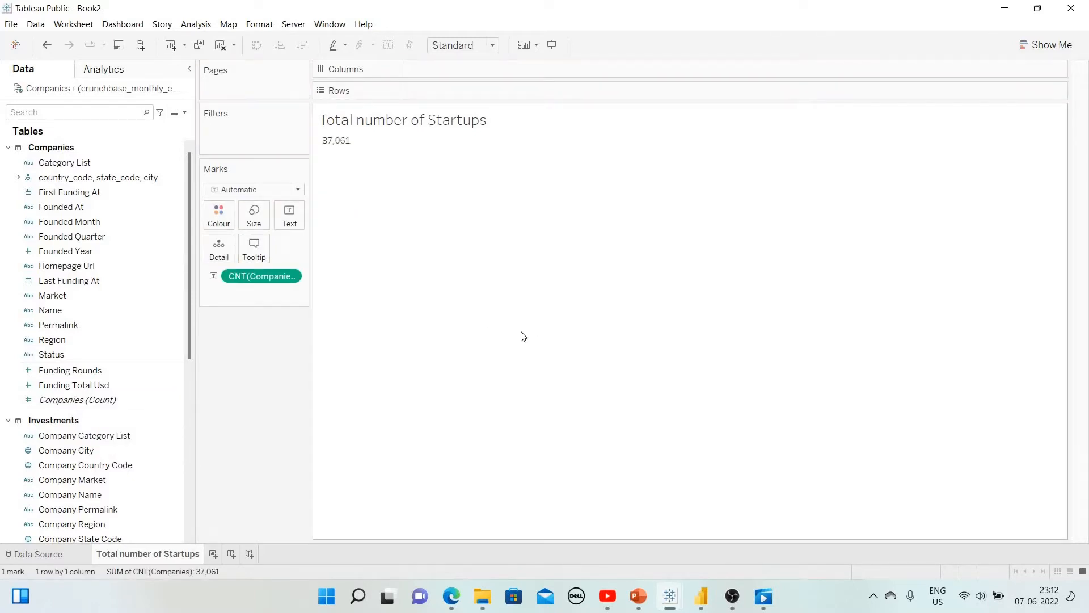
Replace the sheet title with "Total Number of Startups" in bold at font size 8
right_click(446, 124)
left_click(453, 128)
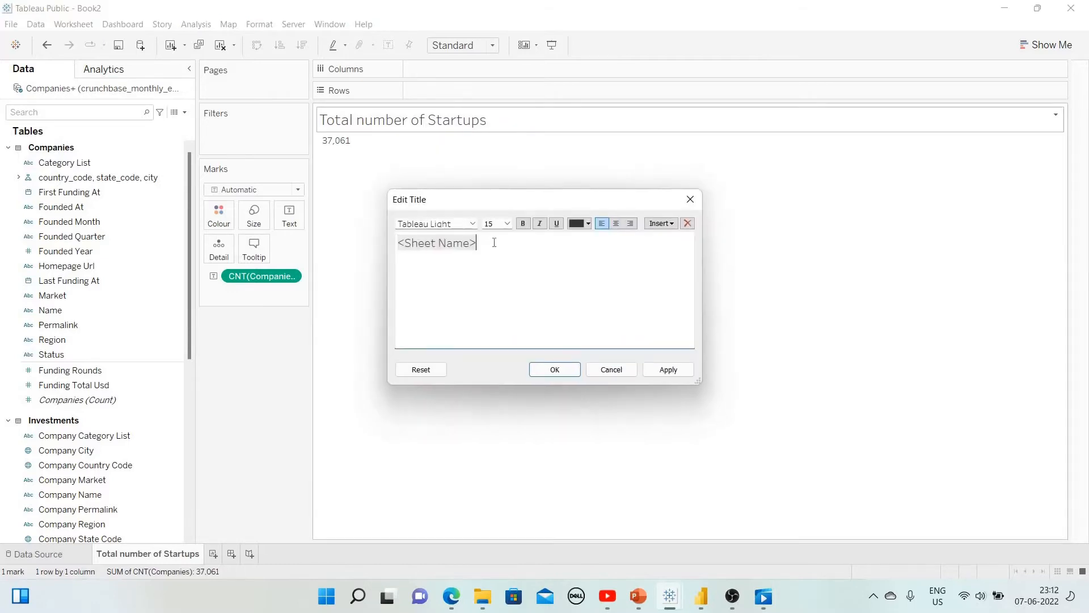
key("ctrl+a")
type("Total ")
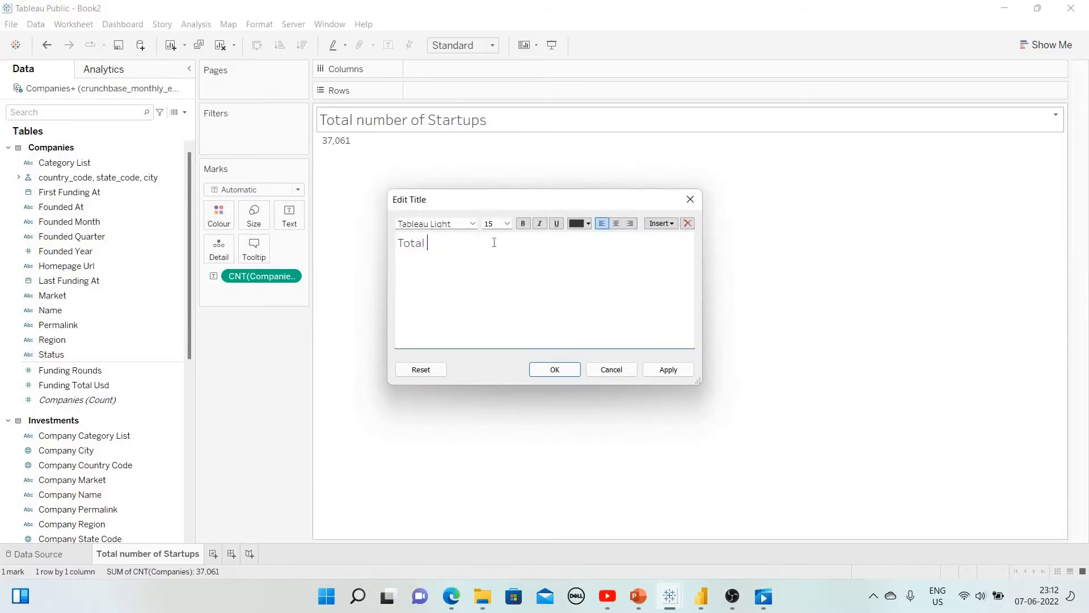
type("Number of Startups")
key("ctrl+a")
left_click(521, 224)
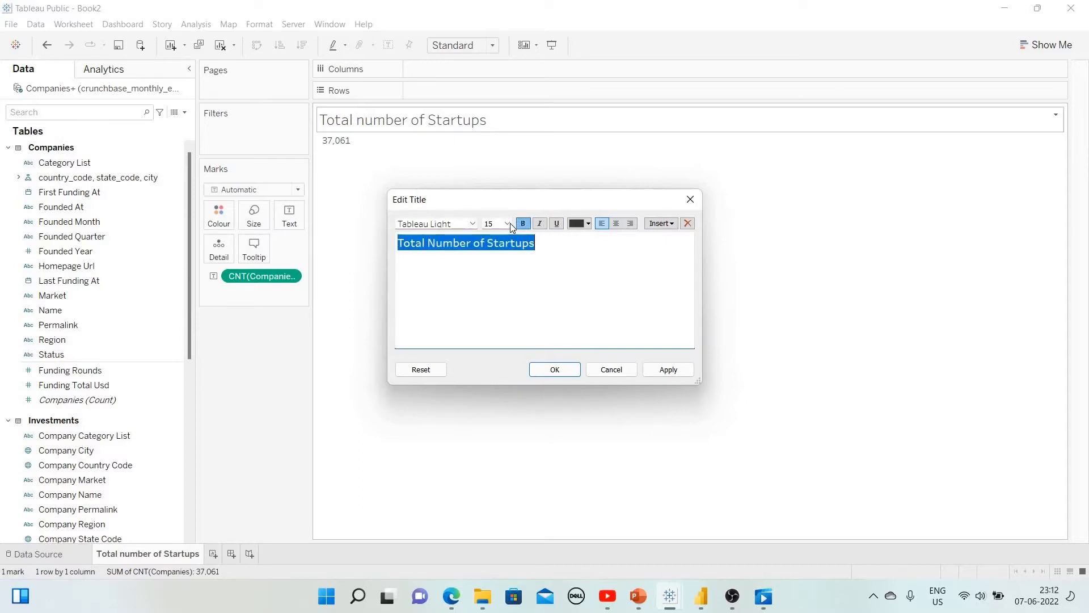
left_click(506, 224)
left_click(489, 250)
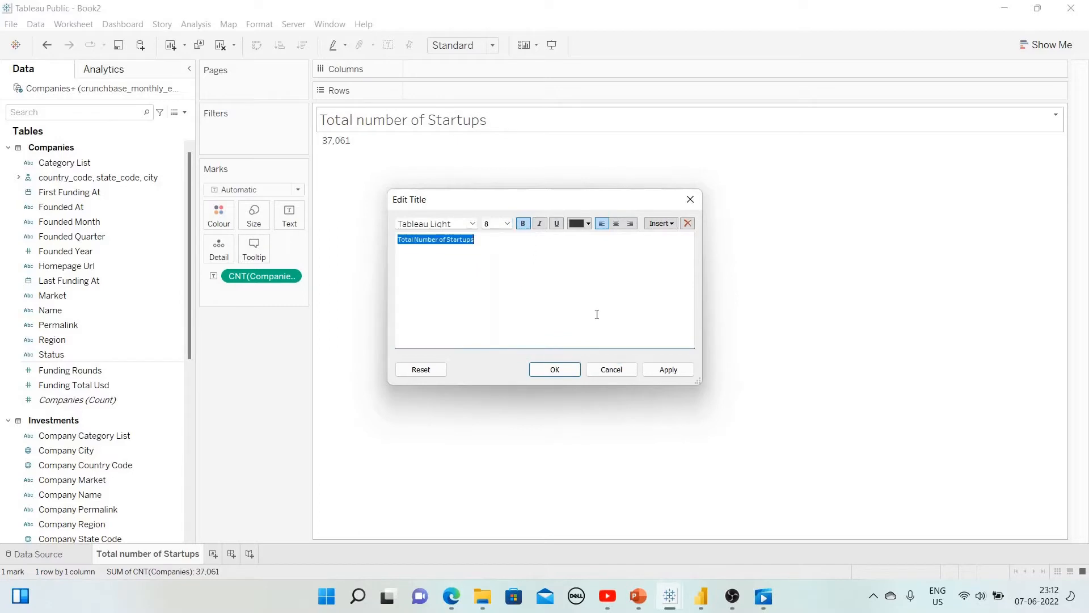
left_click(668, 369)
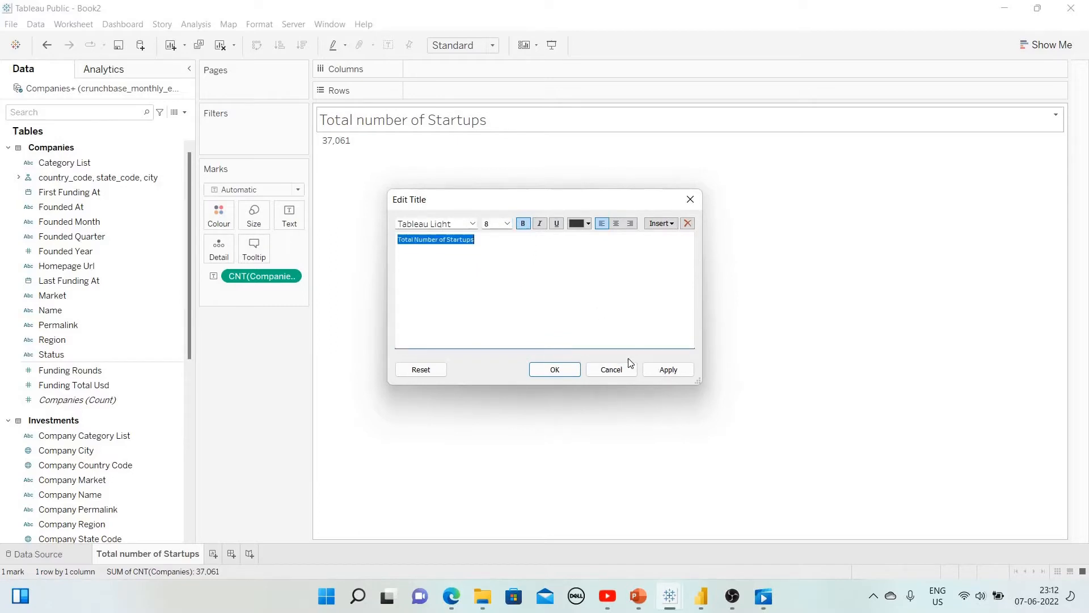
left_click(573, 369)
Fit the sheet to Entire View and centre the pane's default horizontal alignment
left_click(489, 46)
left_click(471, 98)
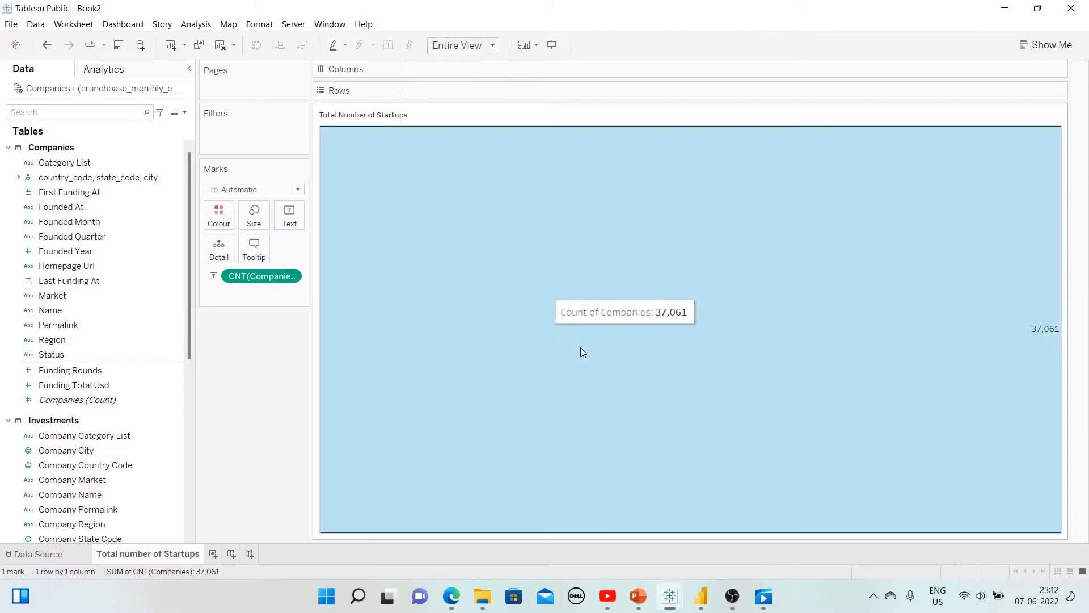
right_click(580, 347)
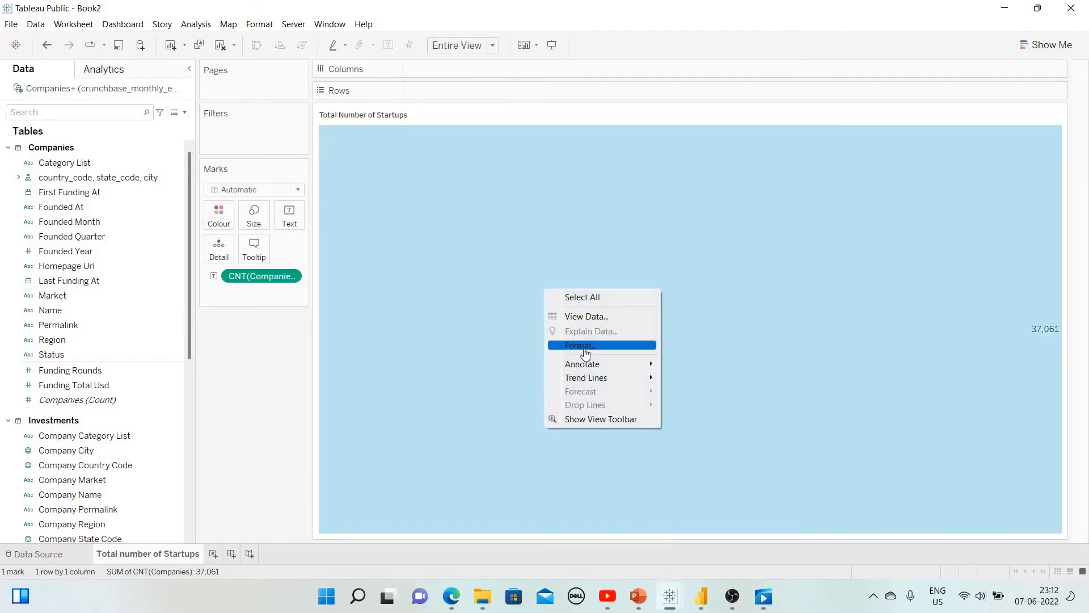
left_click(590, 392)
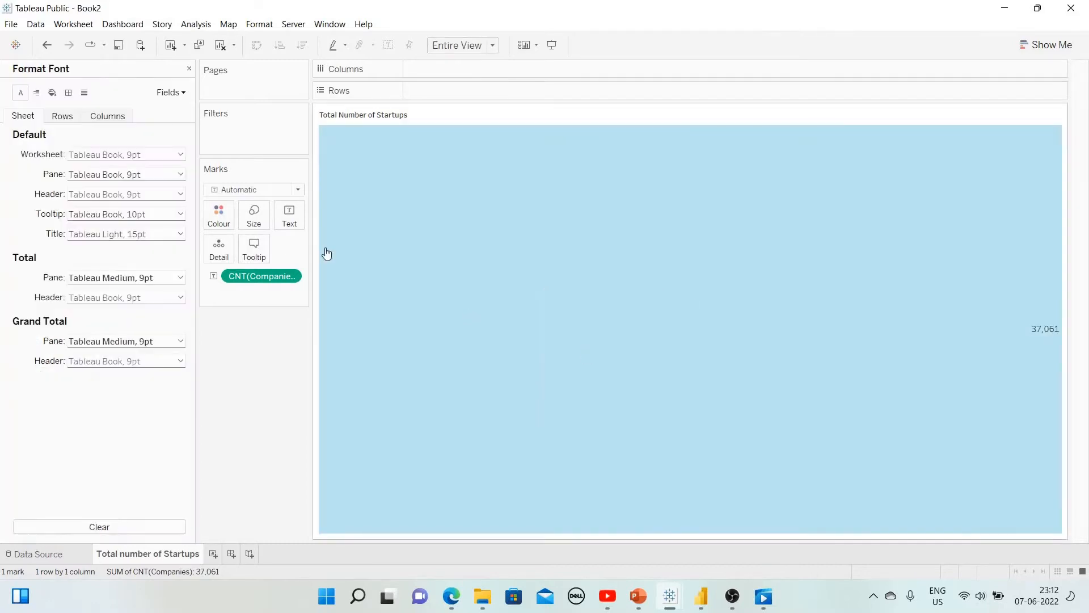
left_click(36, 92)
left_click(102, 174)
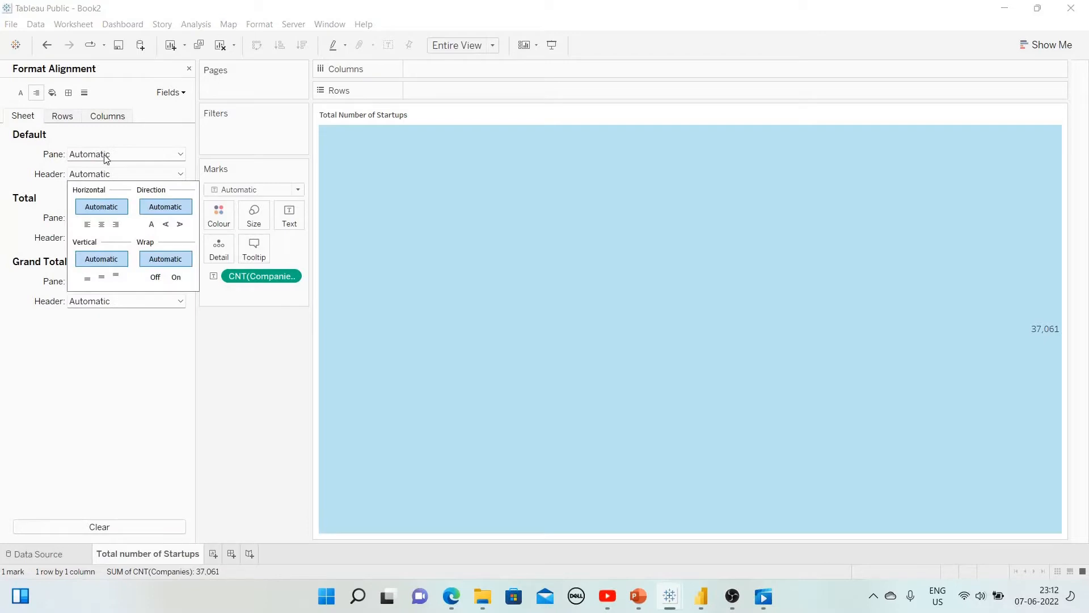
left_click(106, 156)
left_click(102, 204)
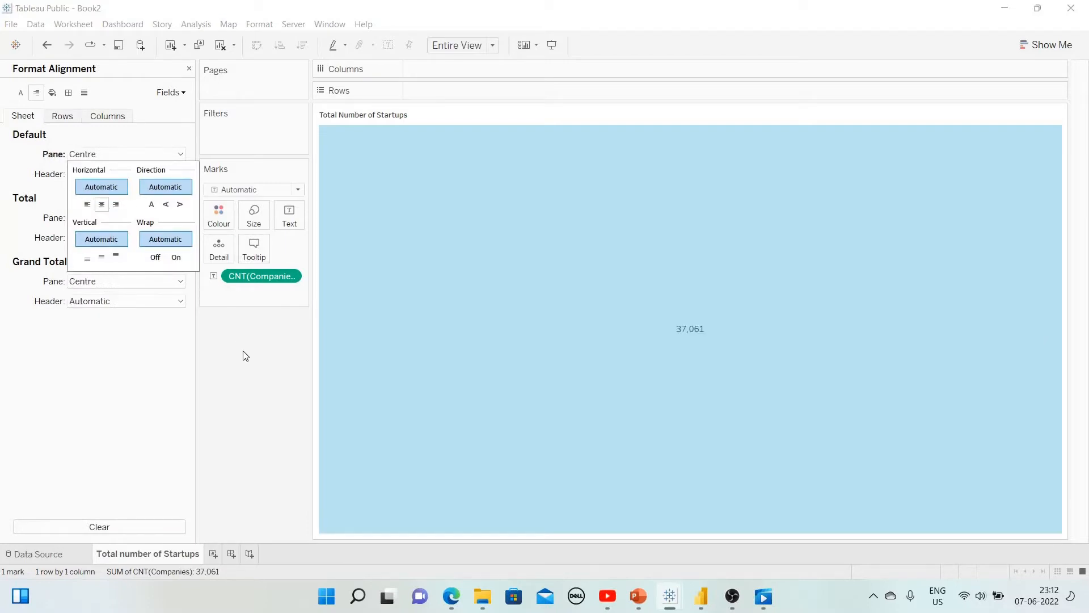
left_click(471, 127)
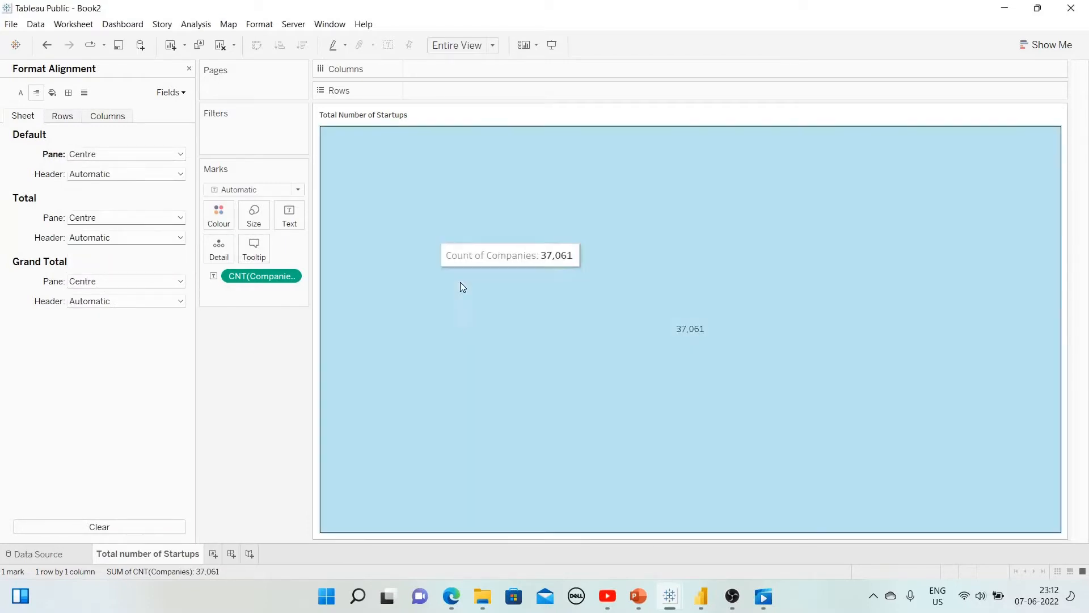
right_click(460, 287)
left_click(143, 154)
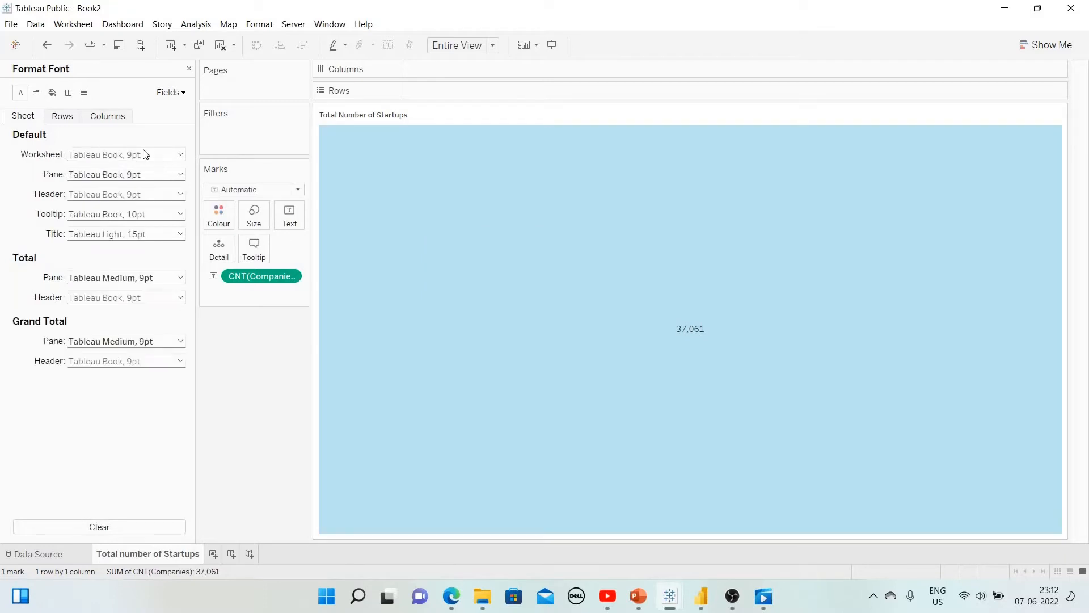
left_click(180, 155)
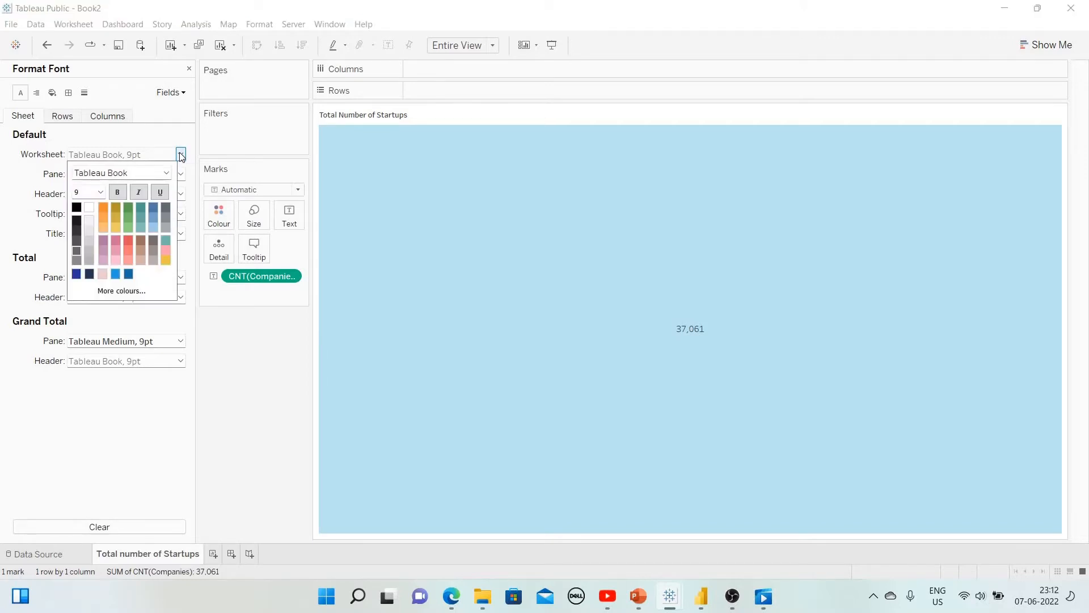
left_click(99, 143)
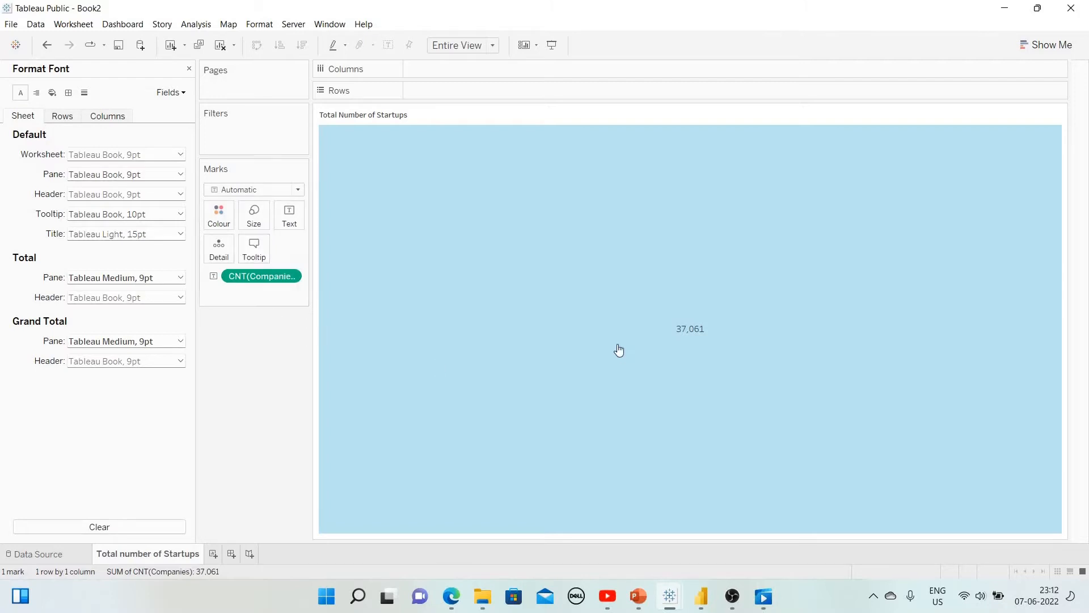
Format the companies count label in bold at font size 15
left_click(293, 223)
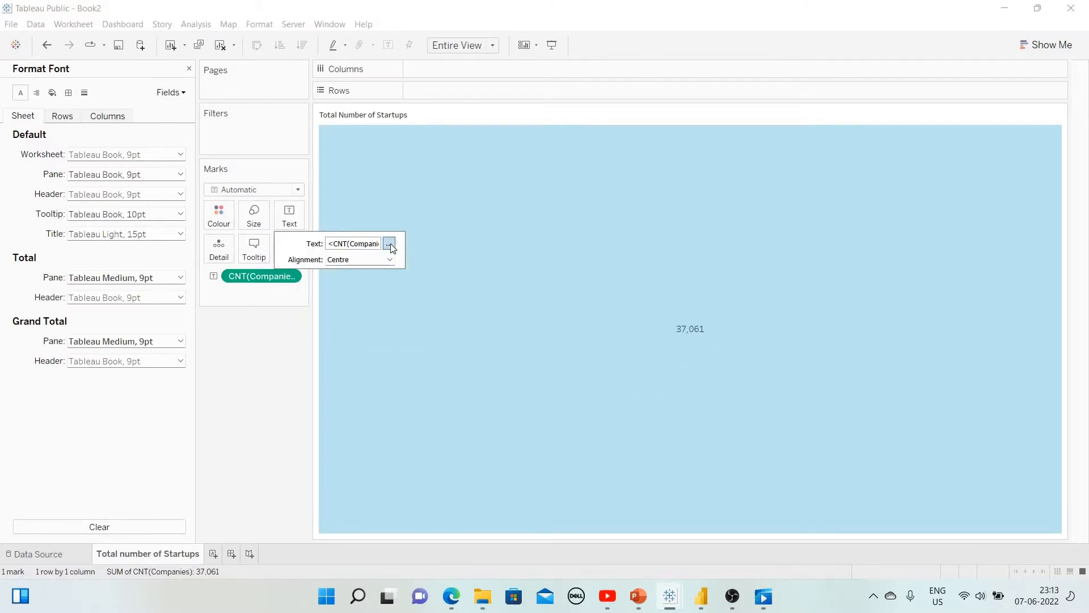
left_click(389, 244)
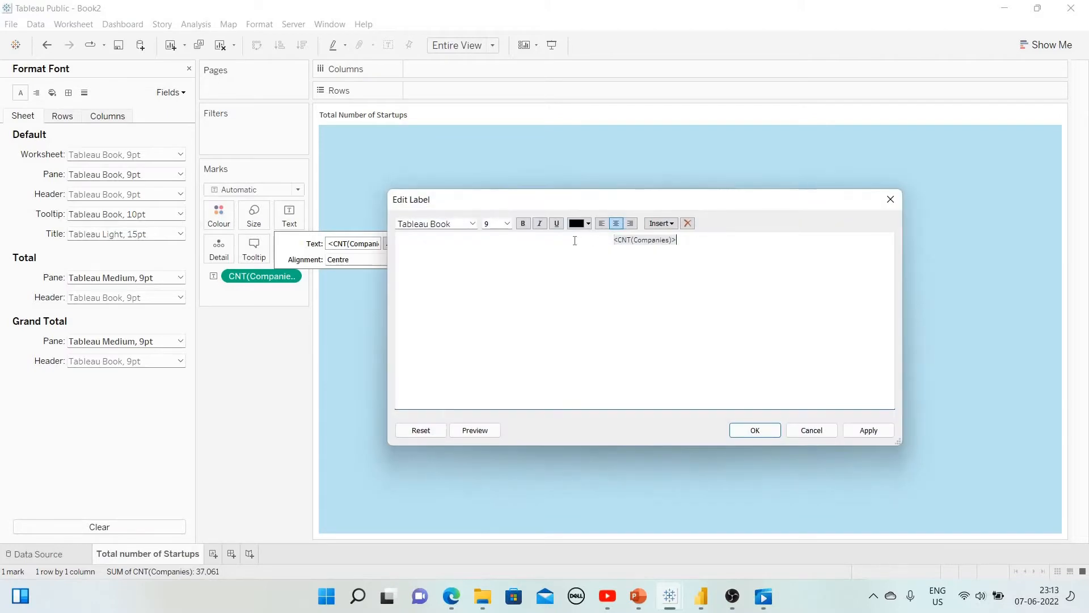
key("ctrl+a")
left_click(525, 224)
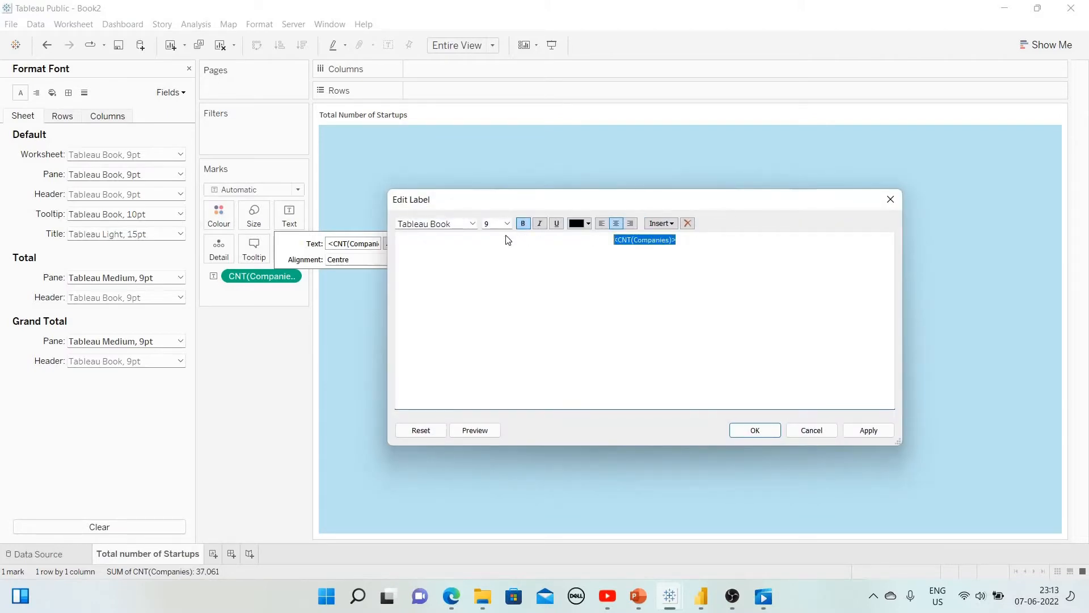
left_click(507, 223)
left_click(502, 289)
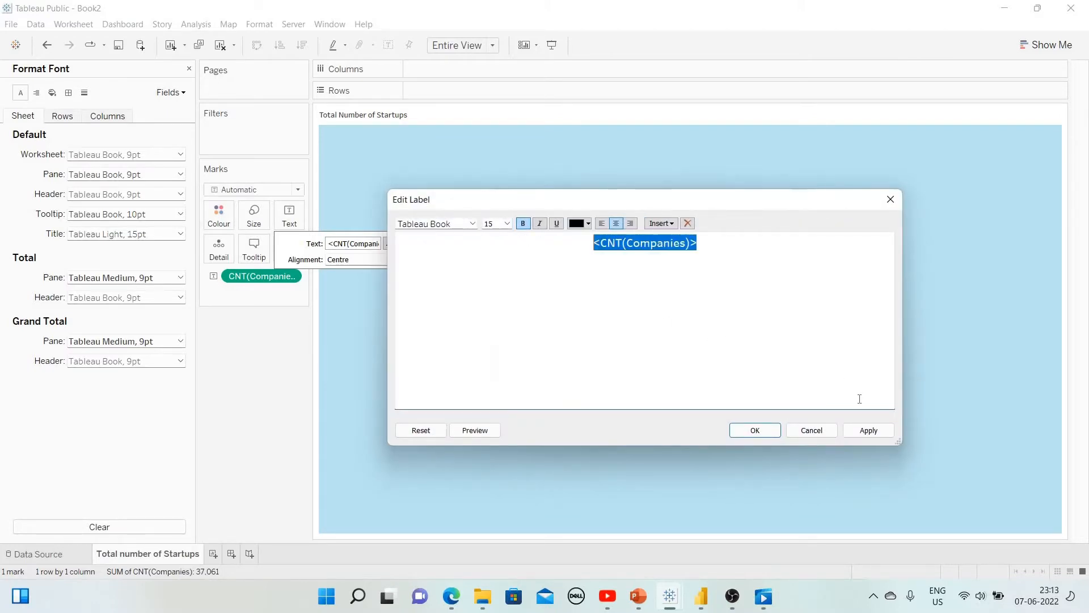
left_click(740, 430)
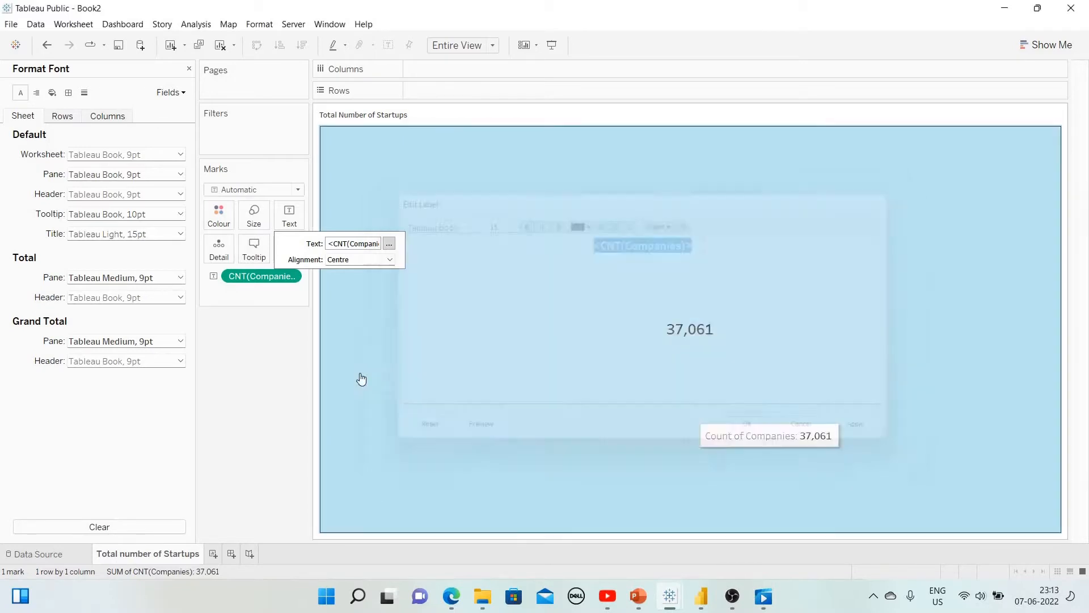
left_click(380, 284)
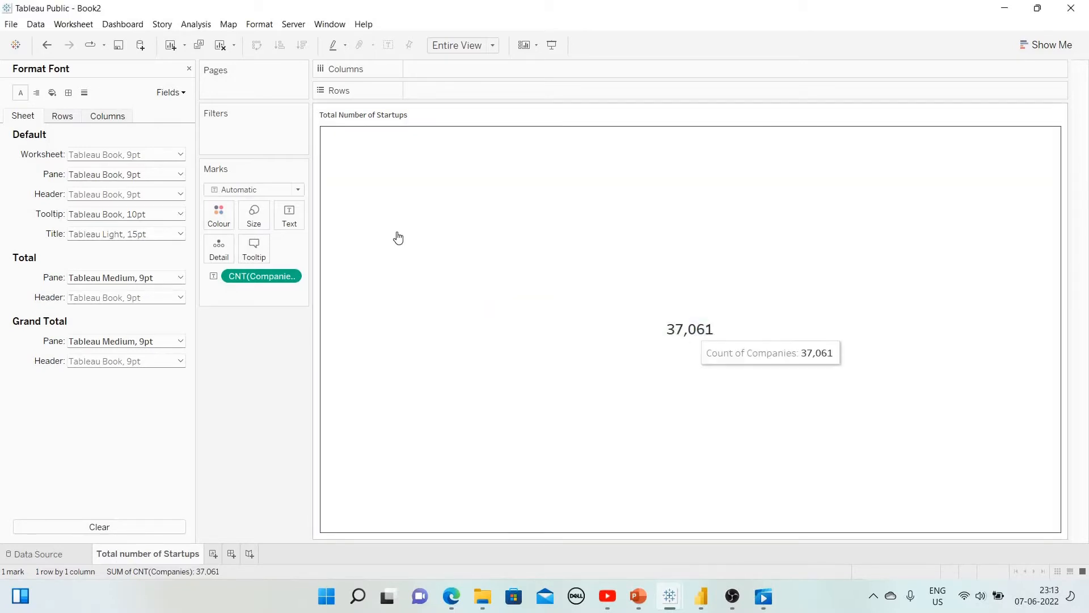
Enlarge the companies count label to font size 18
left_click(299, 225)
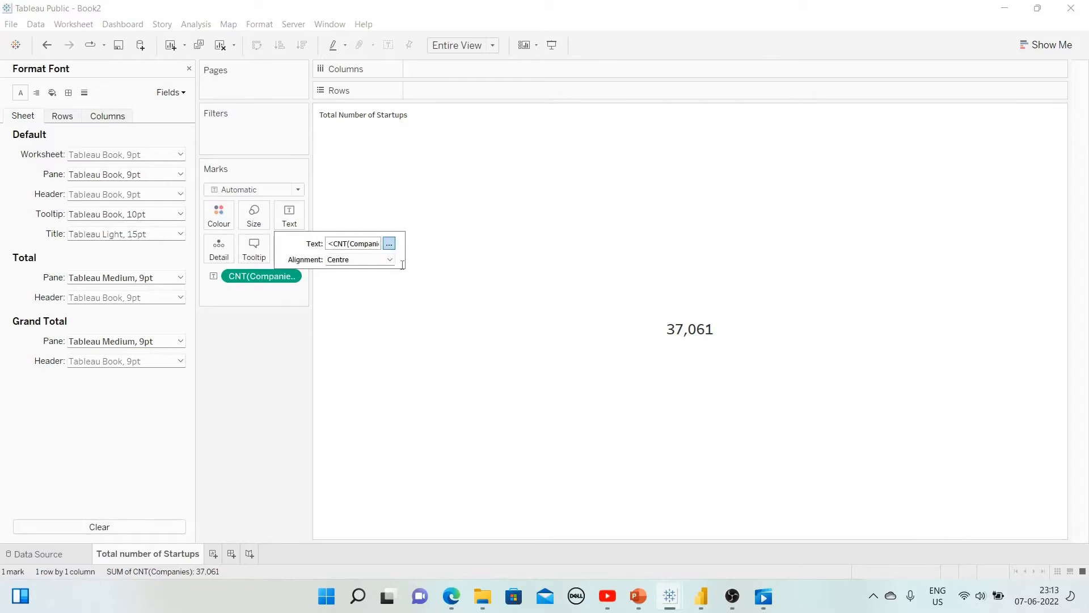
left_click(387, 244)
key("ctrl+a")
left_click(507, 224)
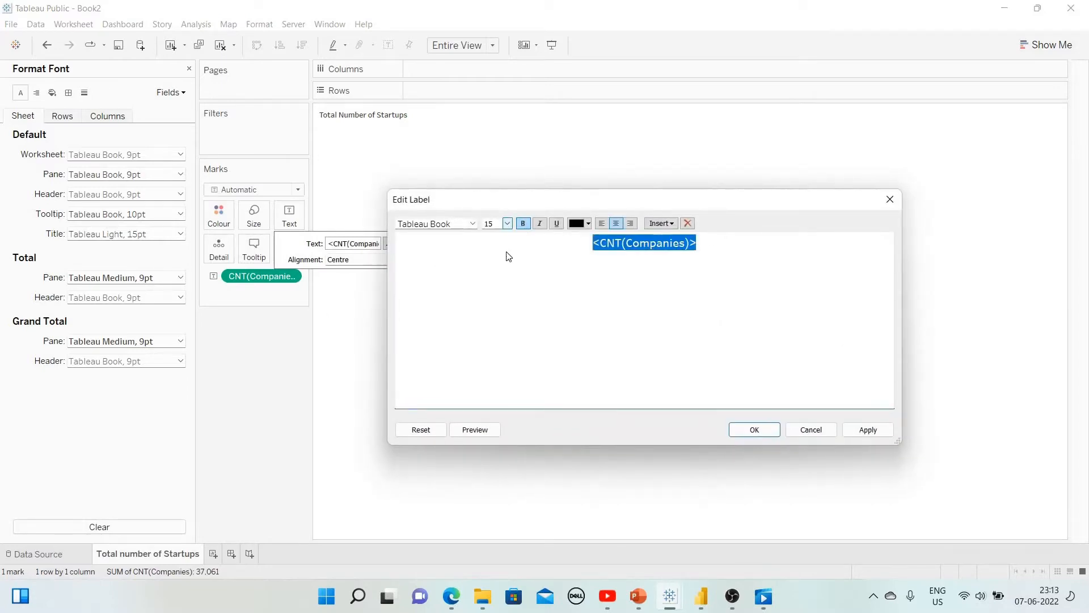
key("Return")
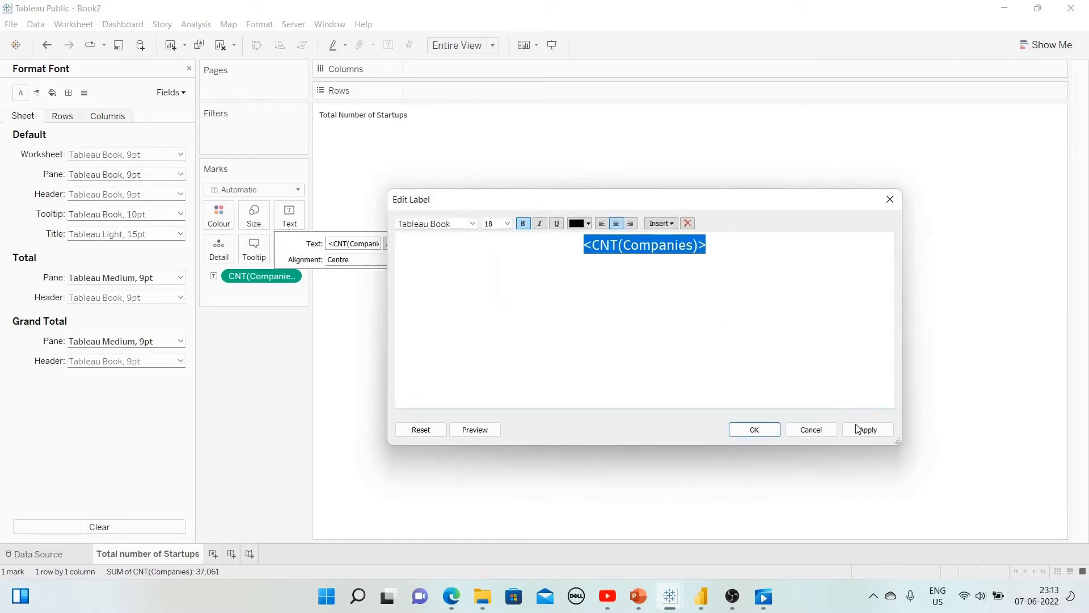
left_click(858, 430)
key("Return")
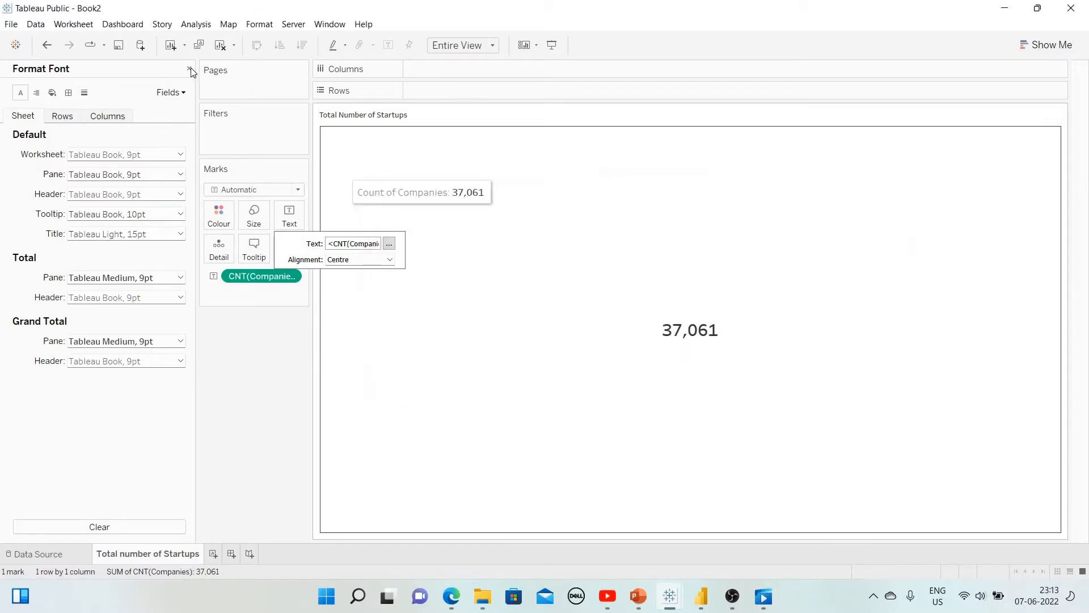
Close the font formatting and duplicate the Total number of Startups sheet
left_click(281, 286)
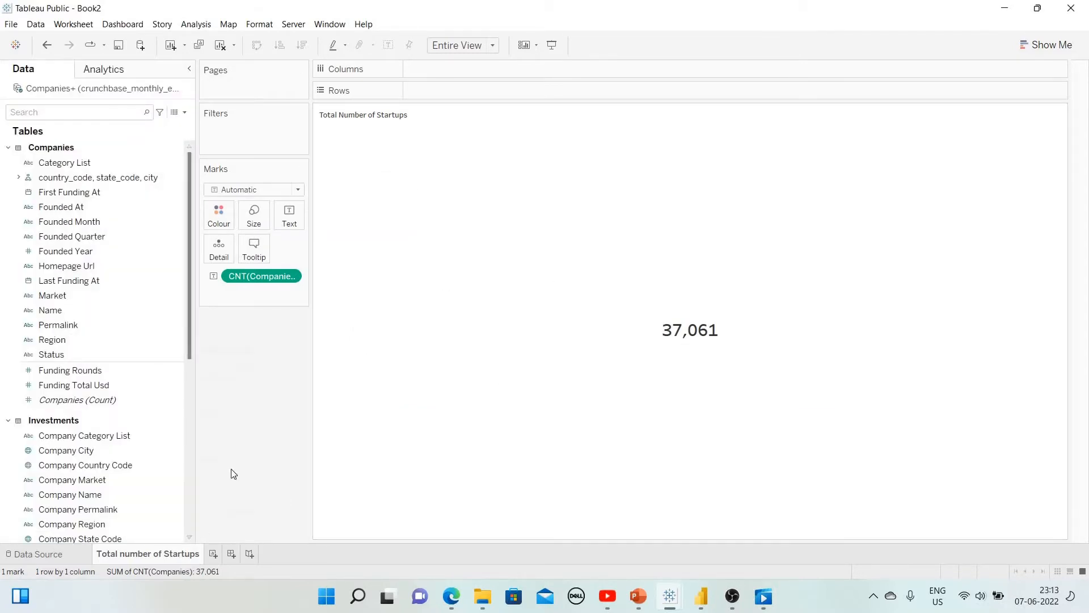
right_click(179, 554)
left_click(233, 449)
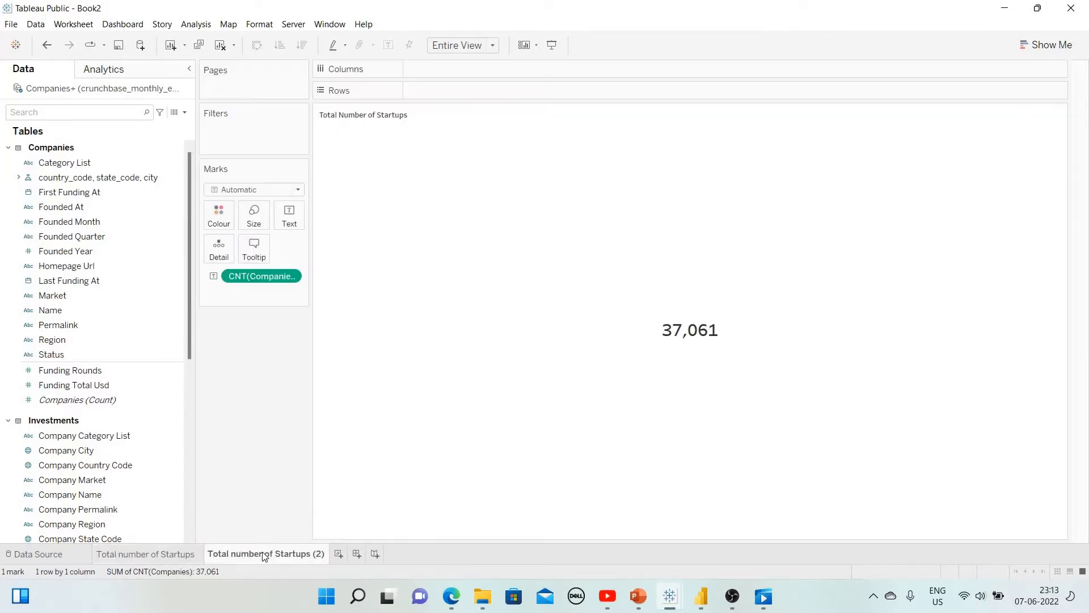
Check the Total Funded Amount KPI card on the Top startups workbook's dashboard, then return to Book2
double_click(263, 553)
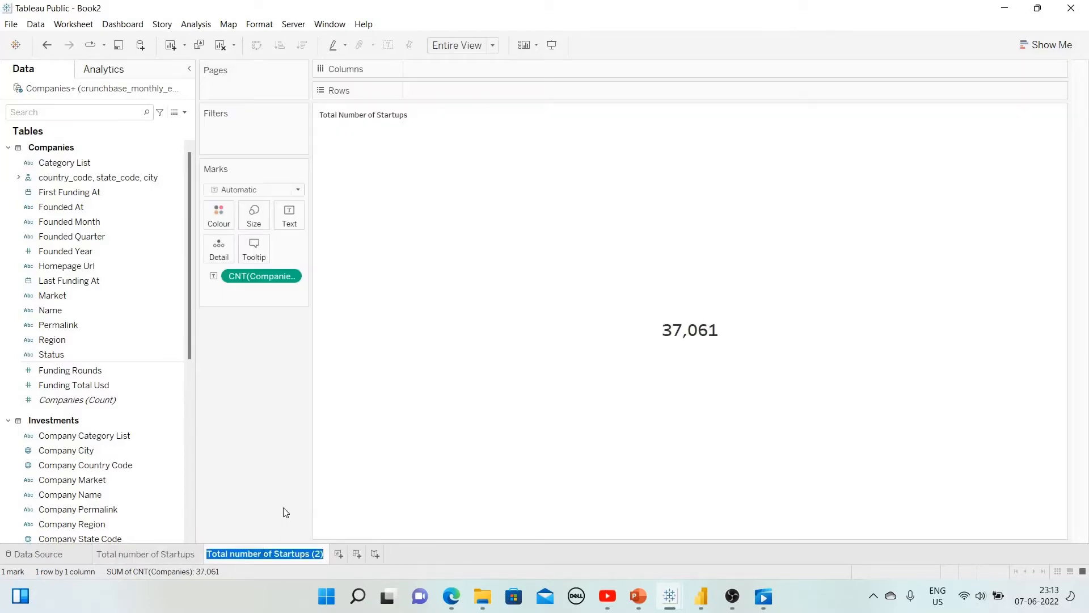
left_click(649, 595)
mouse_move(674, 594)
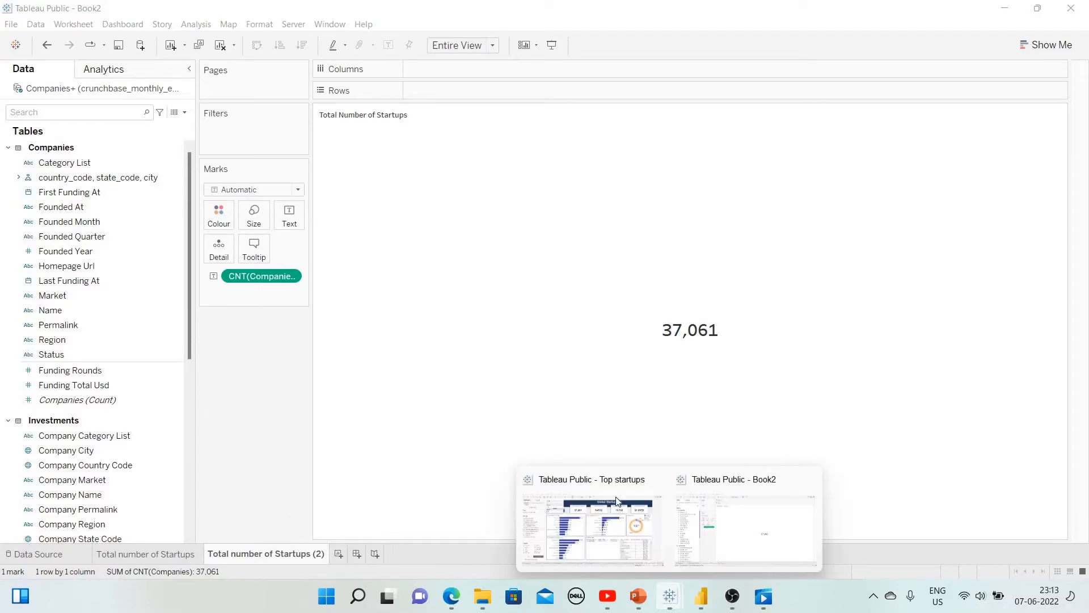
left_click(618, 504)
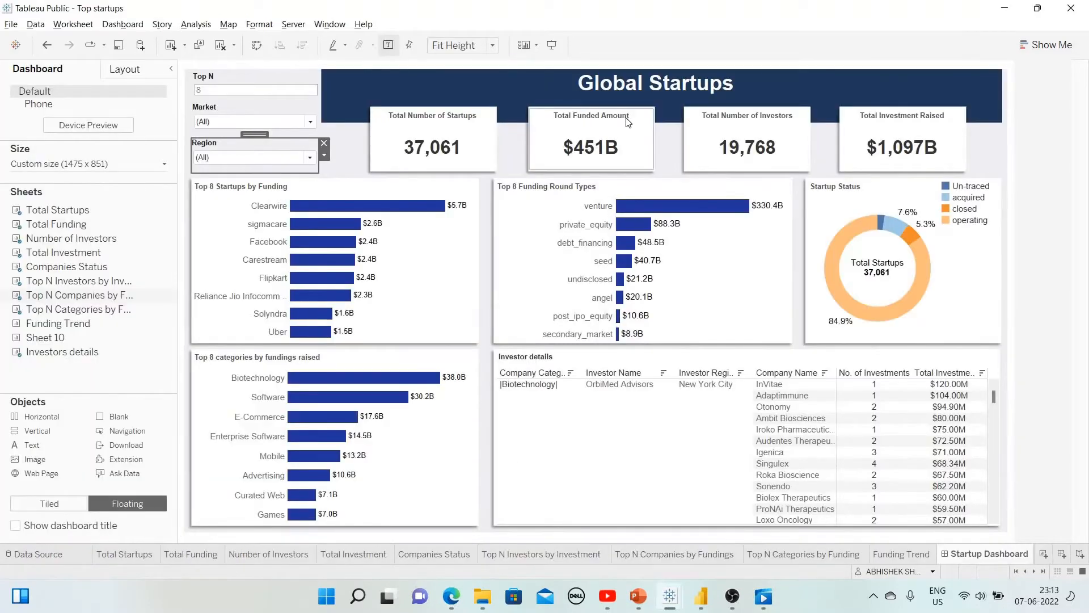
key("alt+Tab")
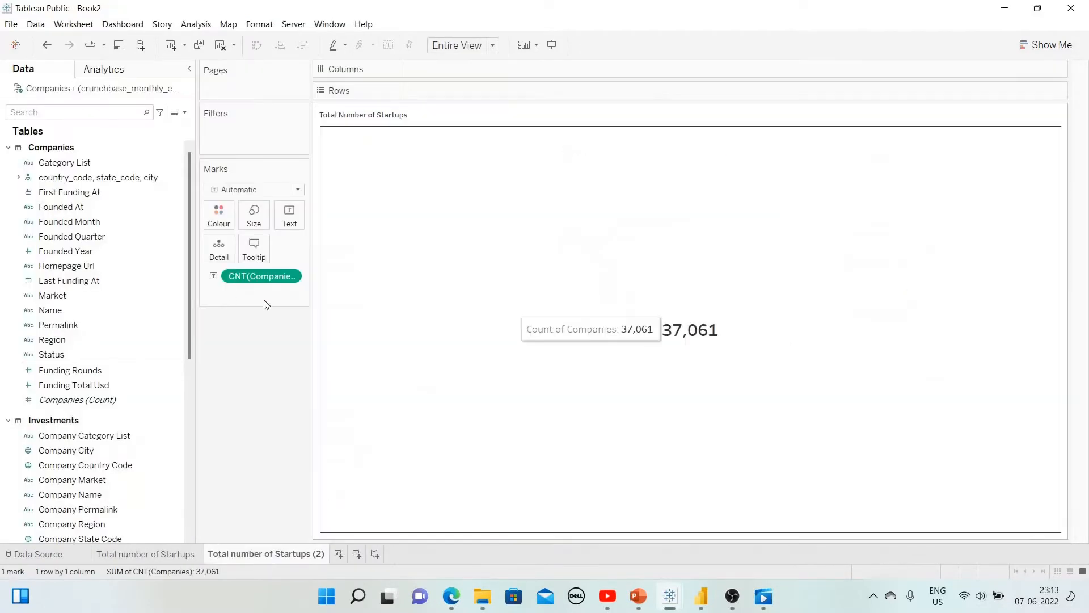
Replace the companies count on the duplicated sheet's text label with the sum of Funding Total Usd
mouse_move(271, 274)
left_mouse_down()
mouse_move(276, 332)
mouse_move(271, 277)
left_mouse_up()
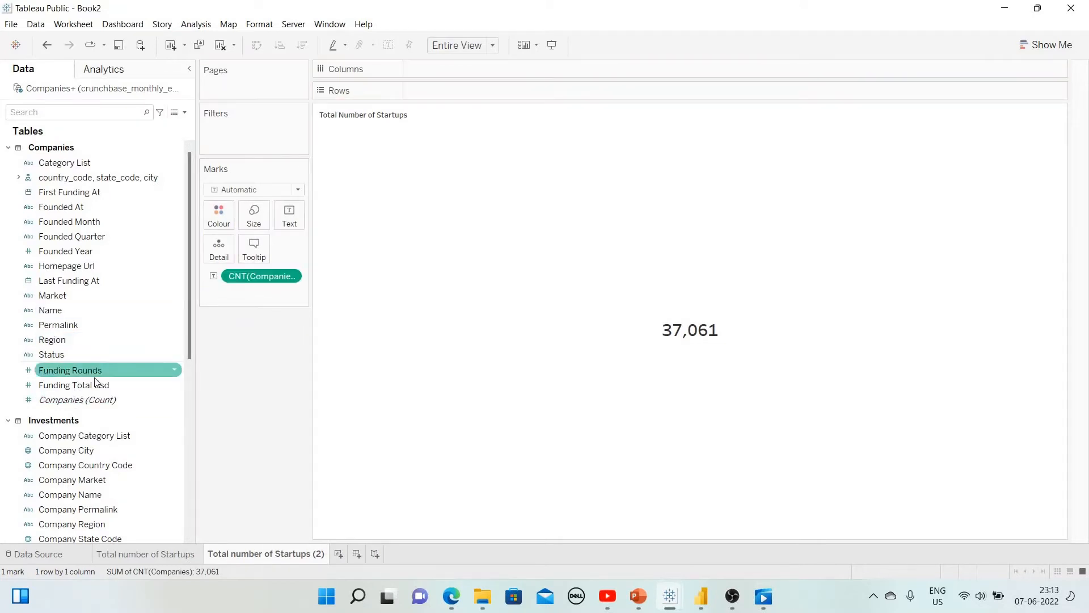
left_click(70, 384)
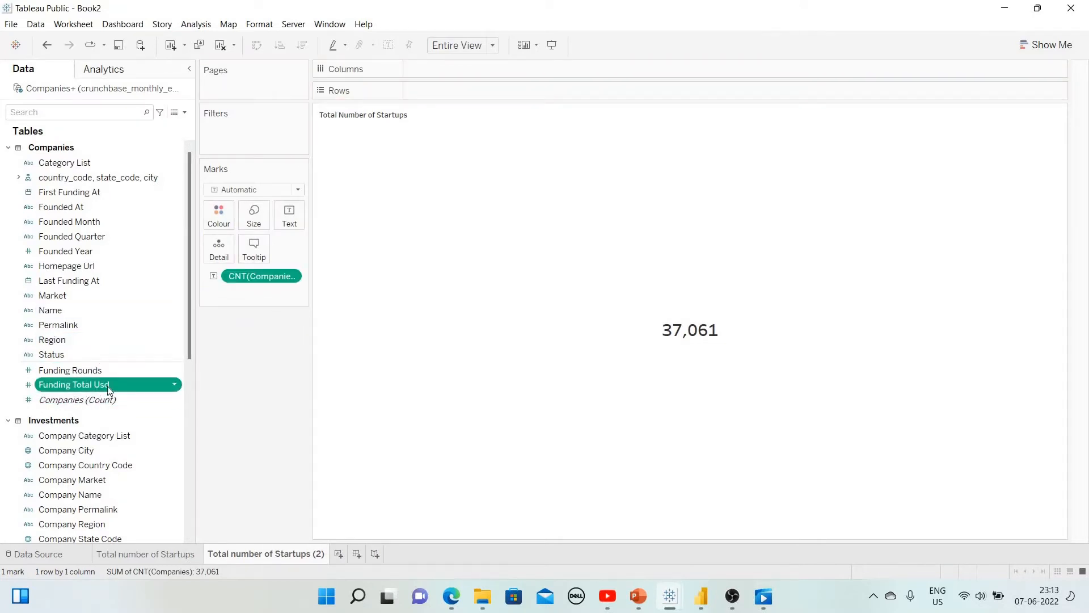
left_click_drag(166, 386, 264, 276)
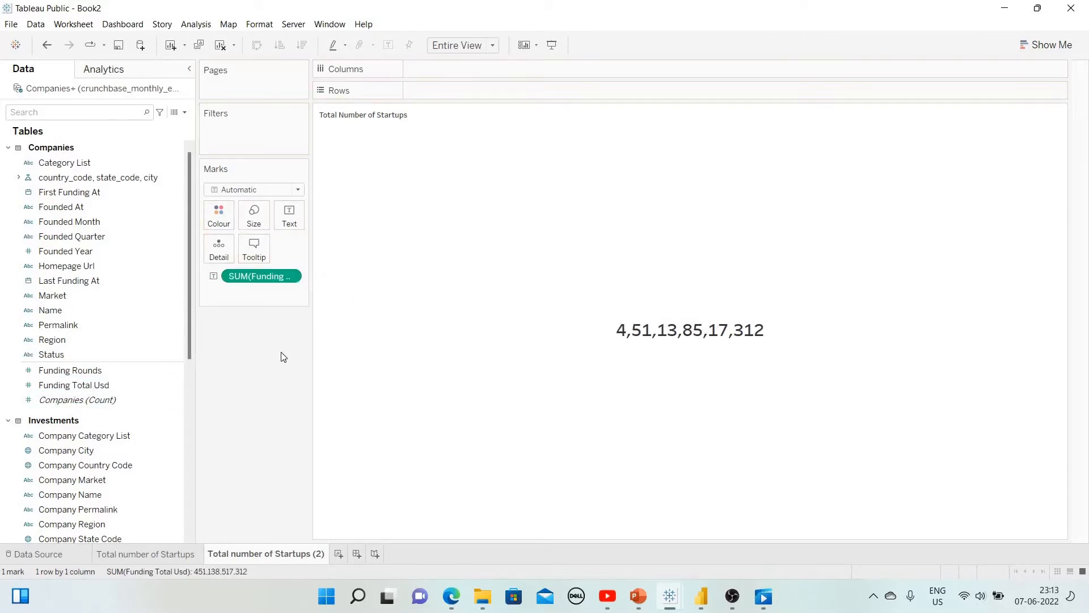
Format the funding total's numbers as custom currency with a $ prefix
left_click(289, 276)
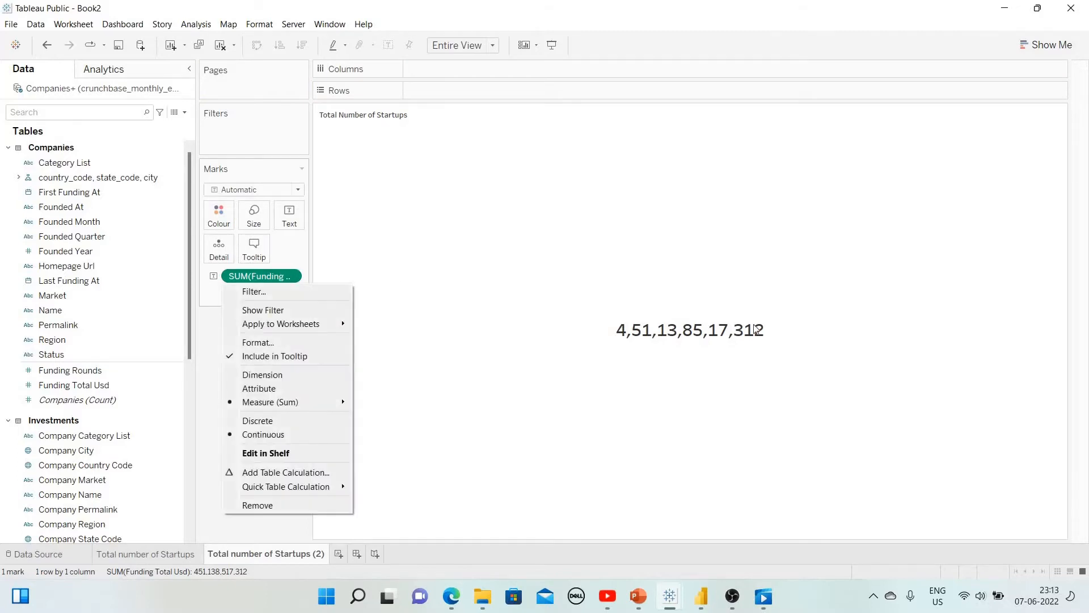
left_click(288, 342)
left_click(144, 194)
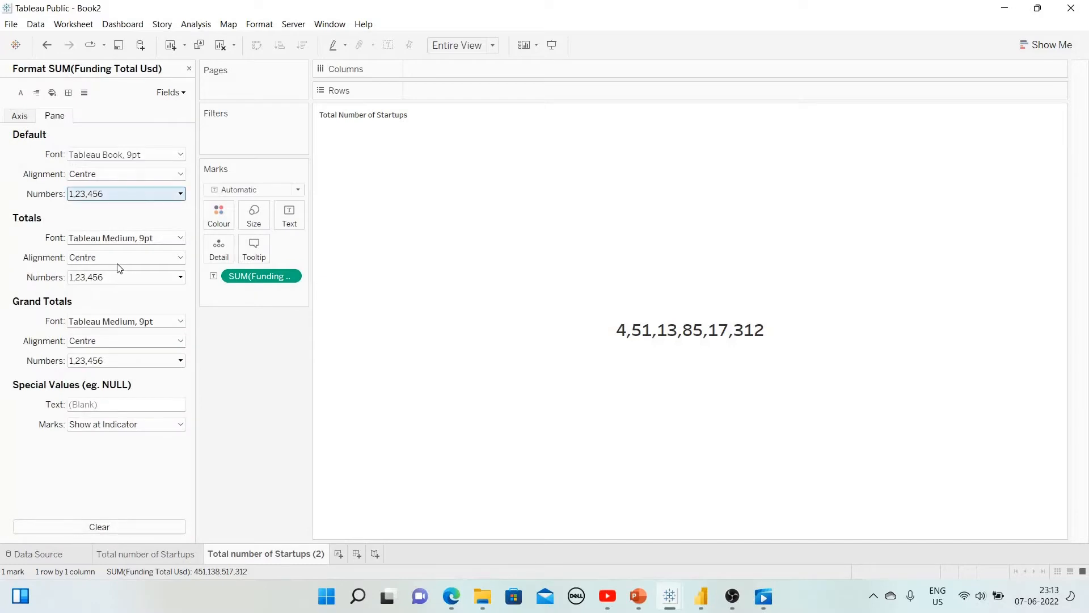
left_click(106, 251)
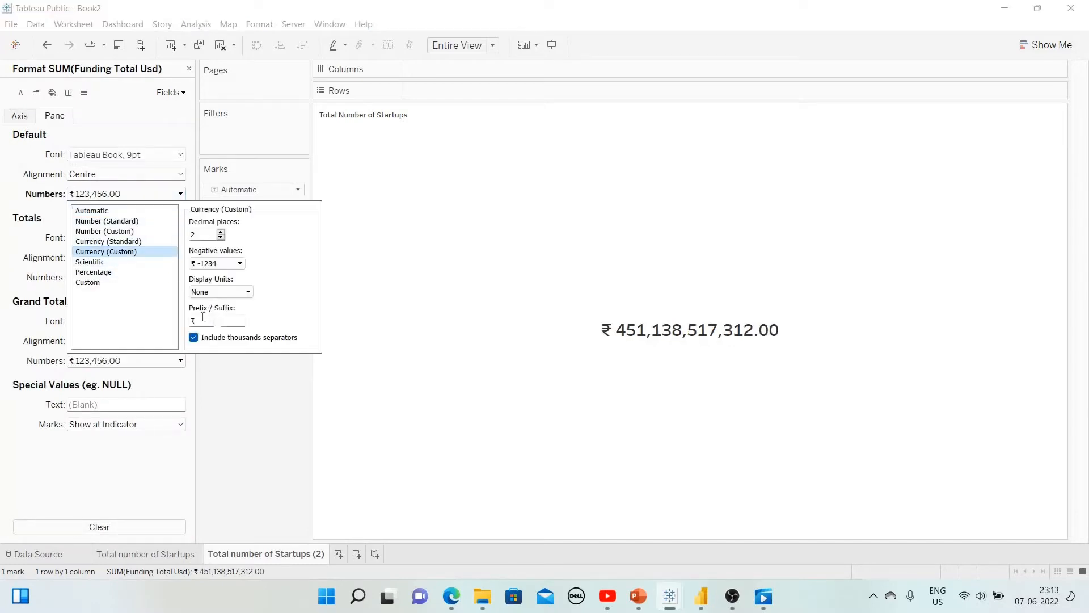
key("BackSpace")
key("BackSpace")
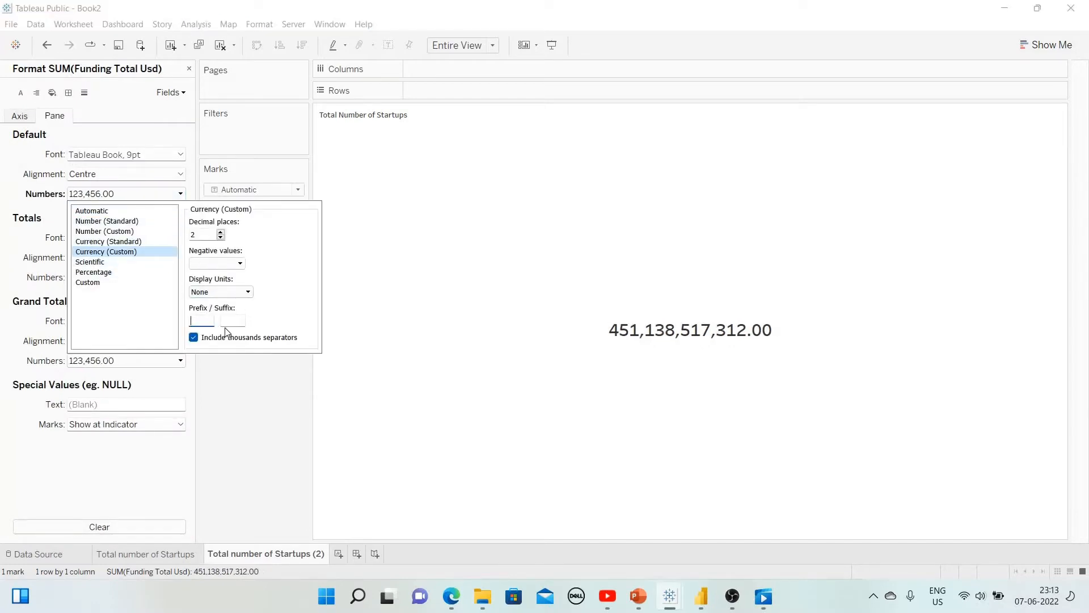
type("$")
Display the funding total in Billions (B) with 1 decimal place
left_click(232, 292)
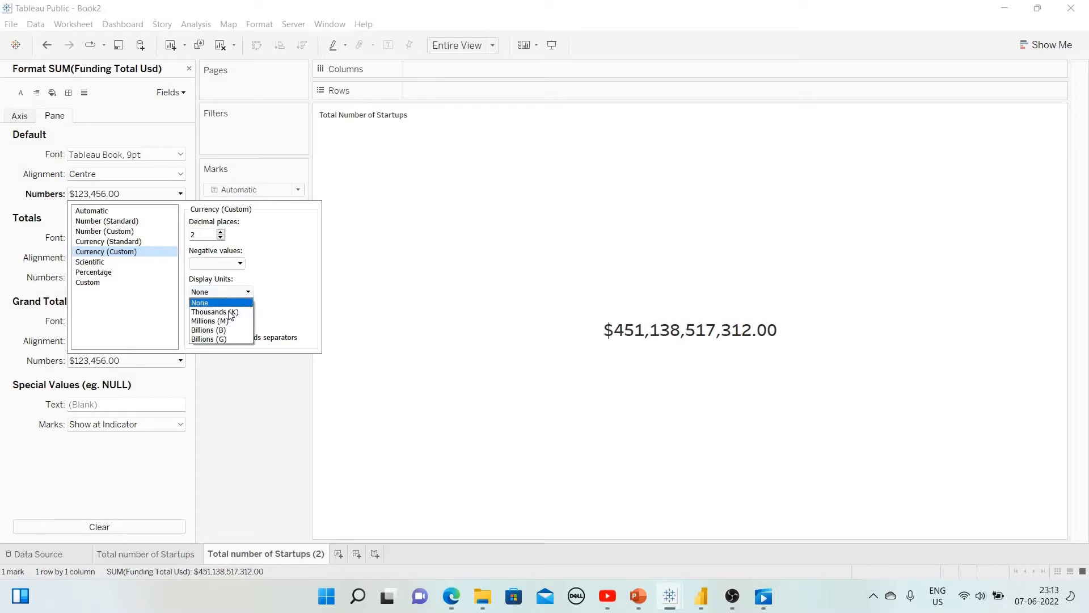
left_click(237, 329)
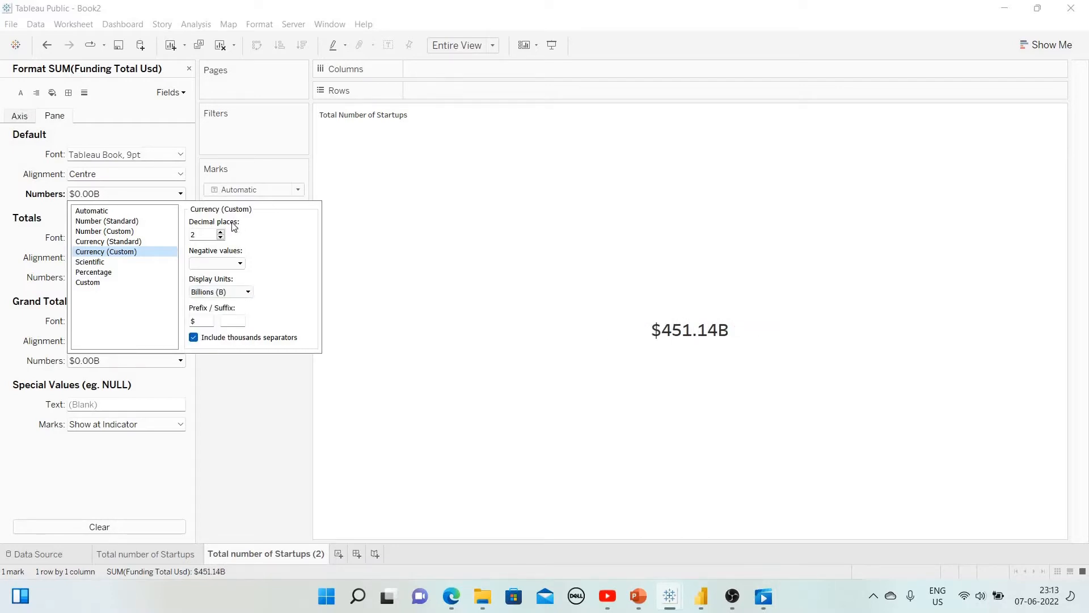
key("Down")
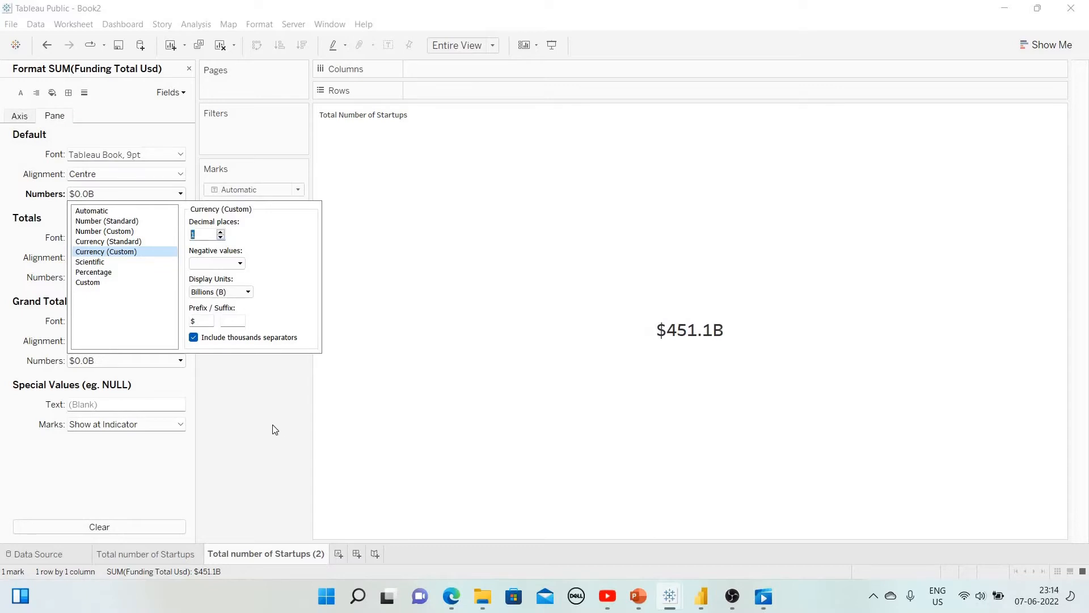
left_click(262, 432)
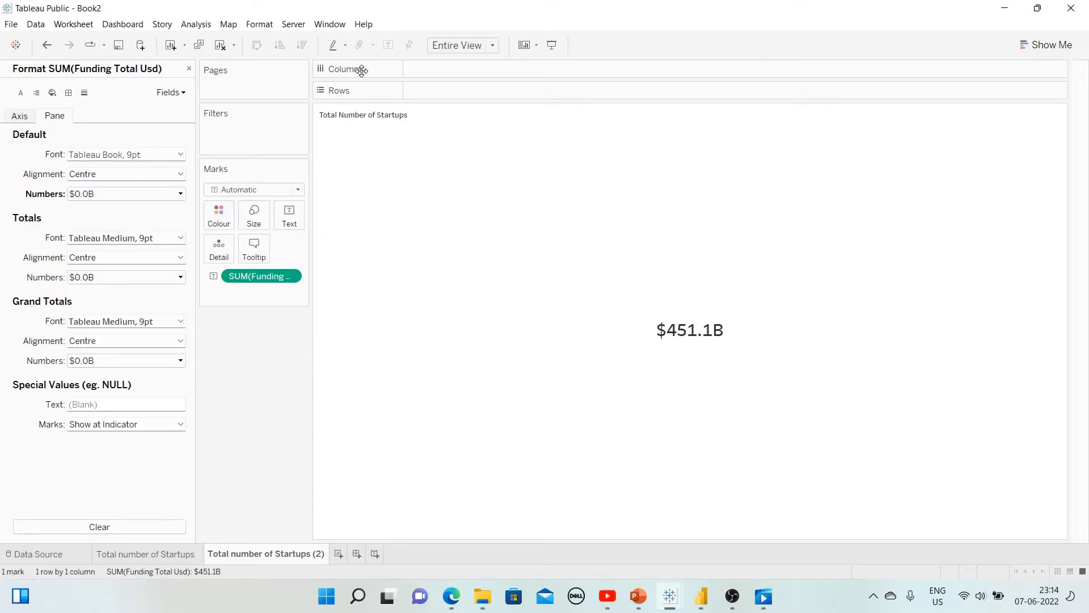
Replace the duplicated sheet's title with "Total Funding Amount"
right_click(372, 117)
left_click(419, 124)
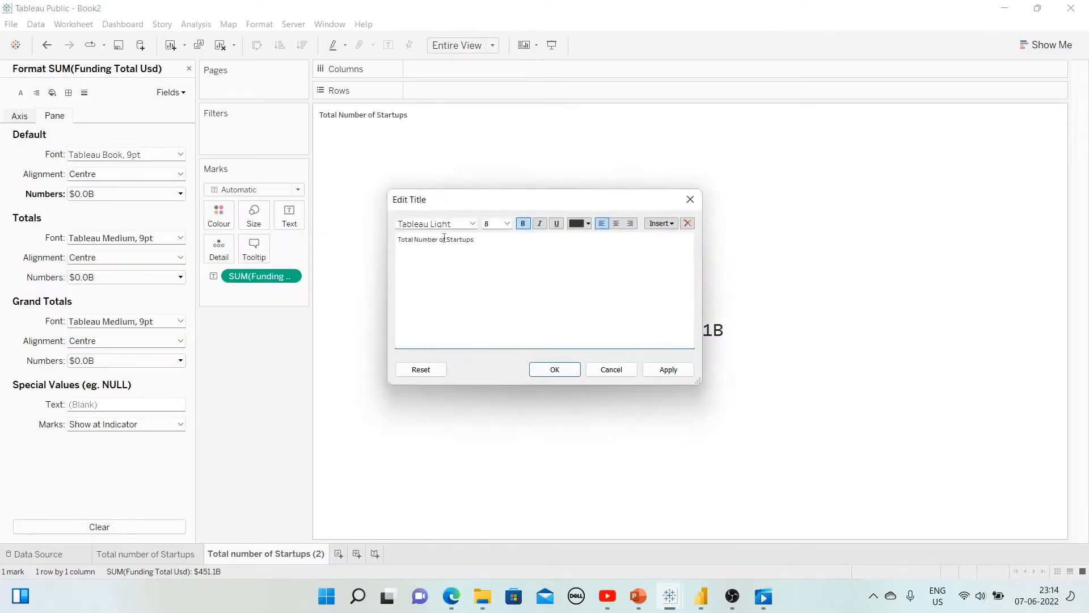
left_click_drag(475, 240, 397, 240)
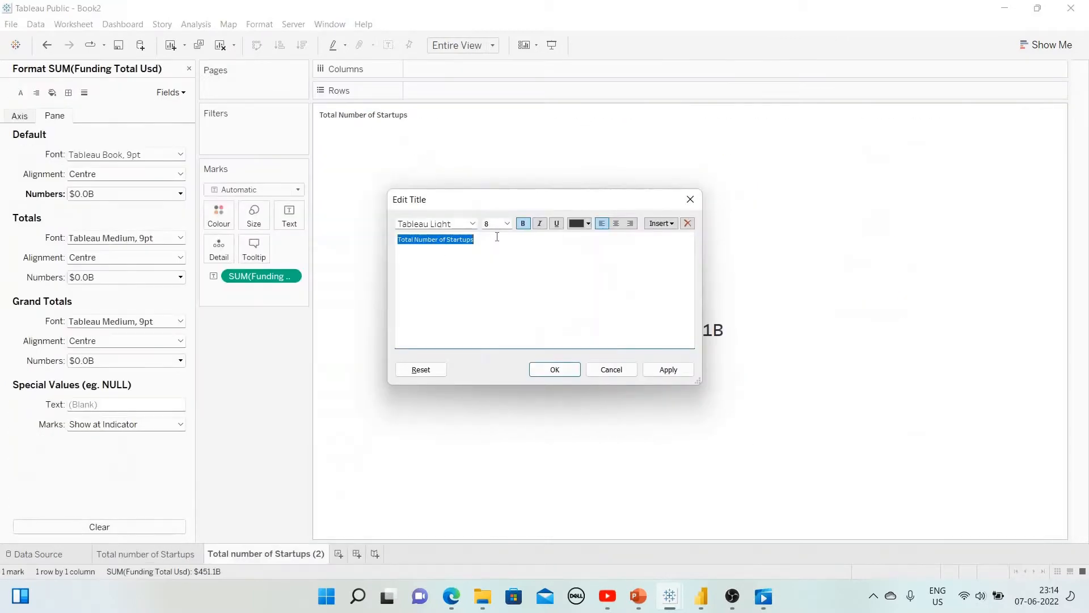
type("Total Funding Amount")
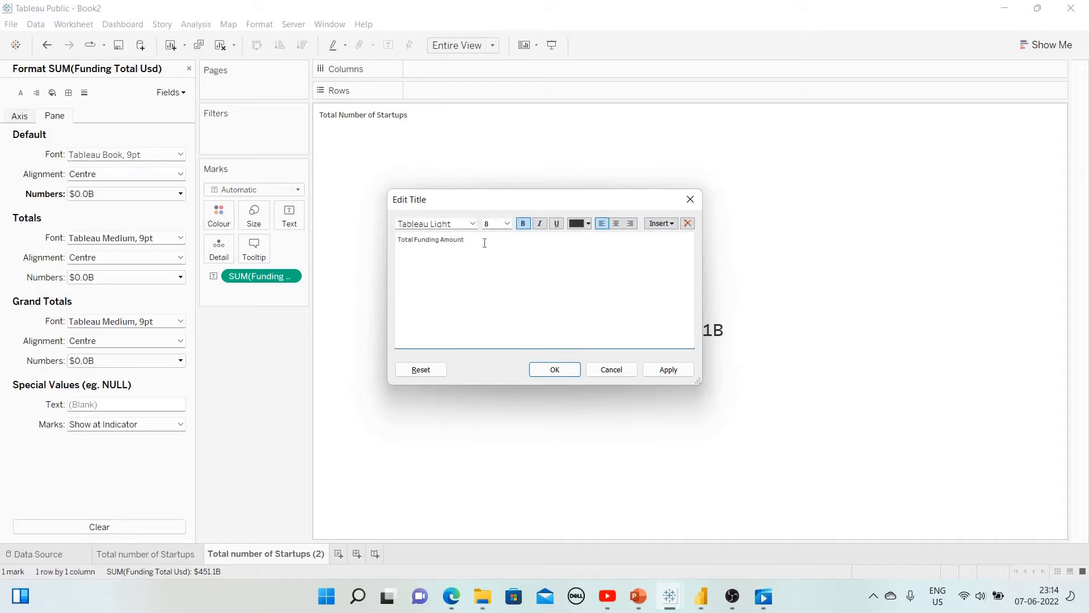
key("ctrl+a")
left_click(667, 371)
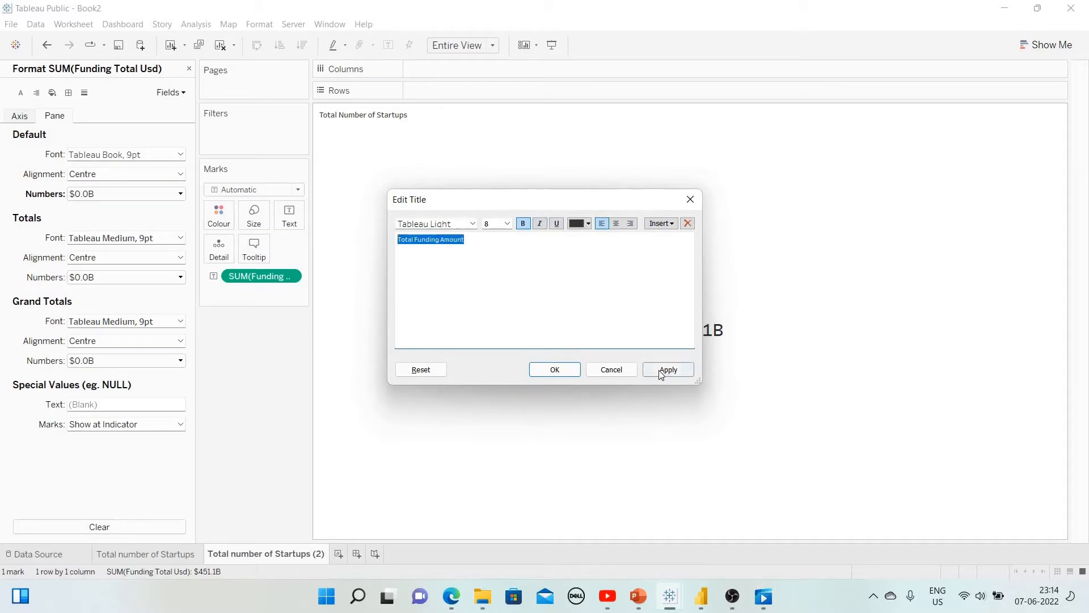
left_click(570, 374)
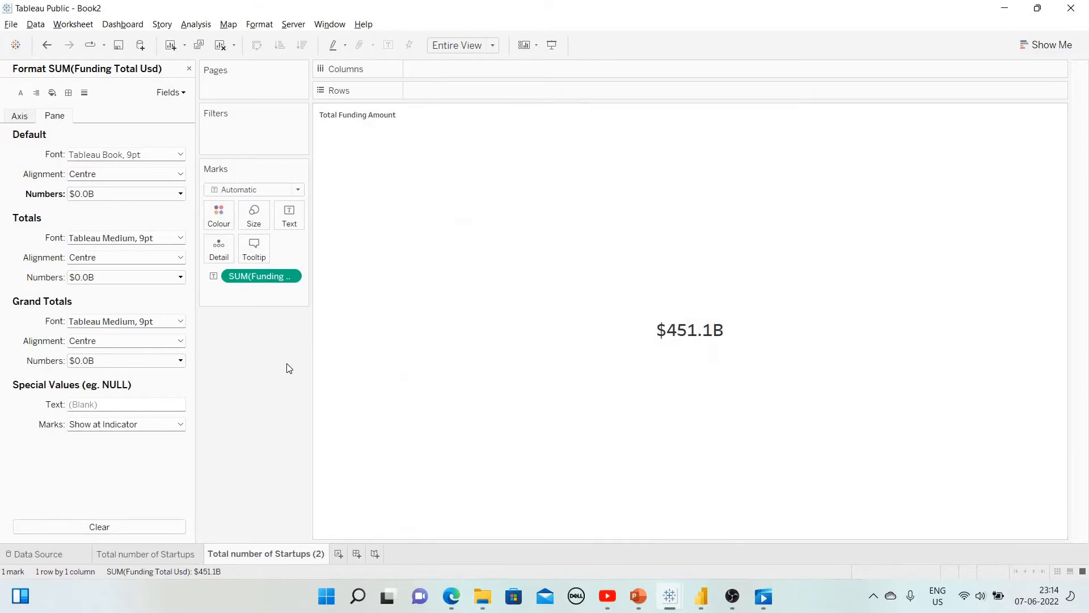
Rename the duplicated worksheet "Total Funding Amount"
double_click(272, 555)
type("Total Funding Amount")
key("Return")
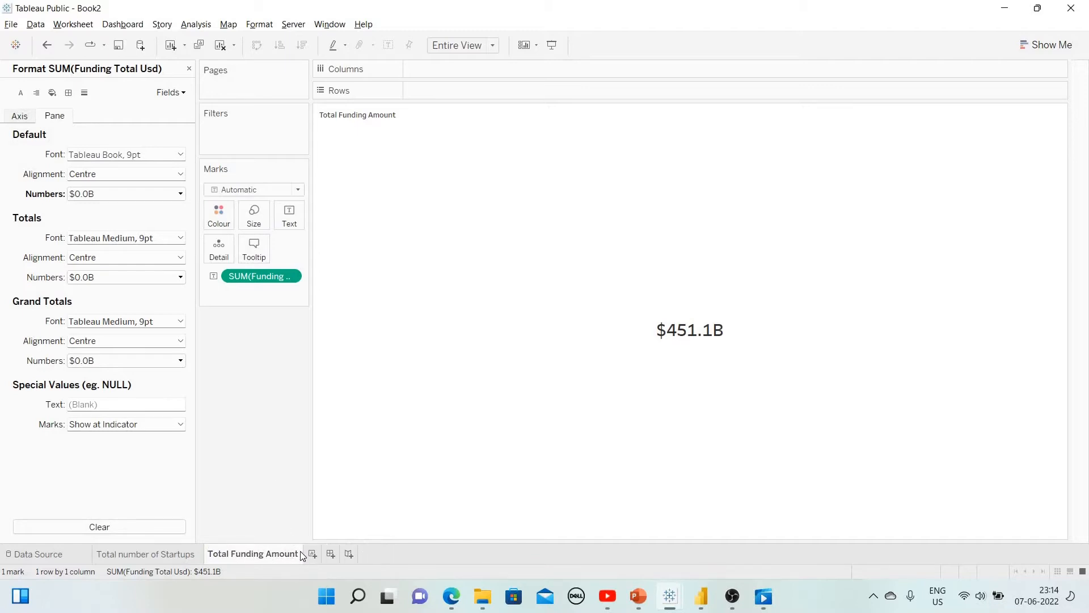
Duplicate the Total Funding Amount worksheet and rename the copy "Total Number of Investors"
right_click(267, 555)
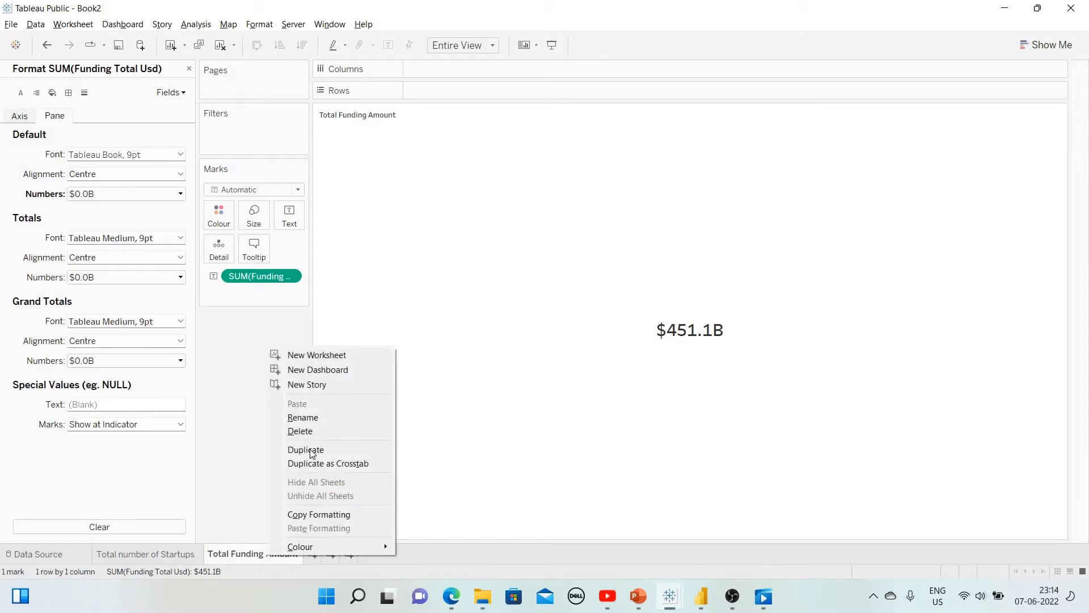
left_click(312, 451)
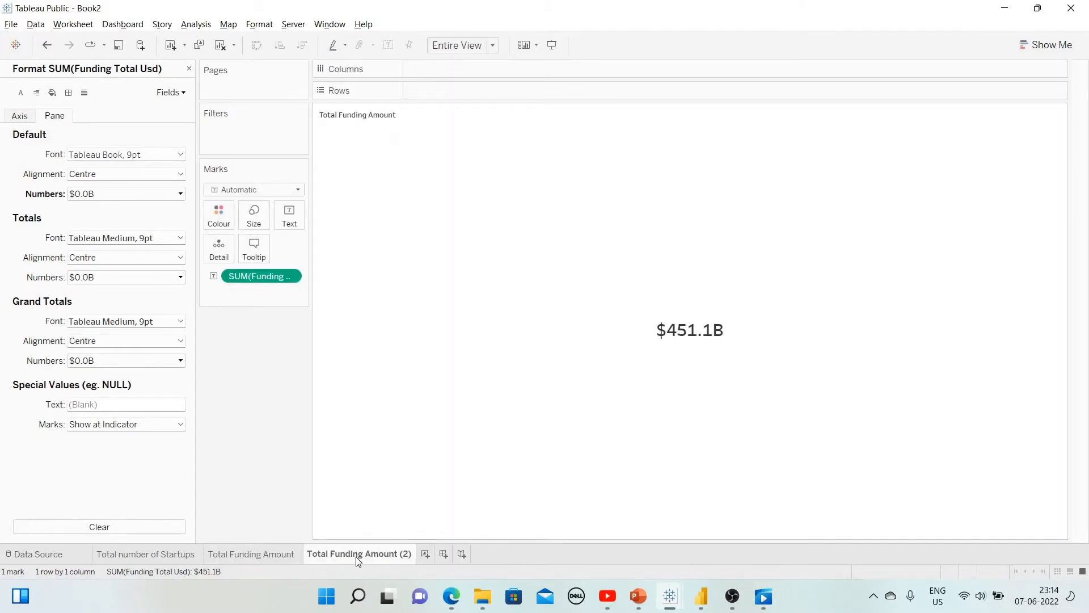
left_click(189, 68)
double_click(359, 561)
type("Total Number of")
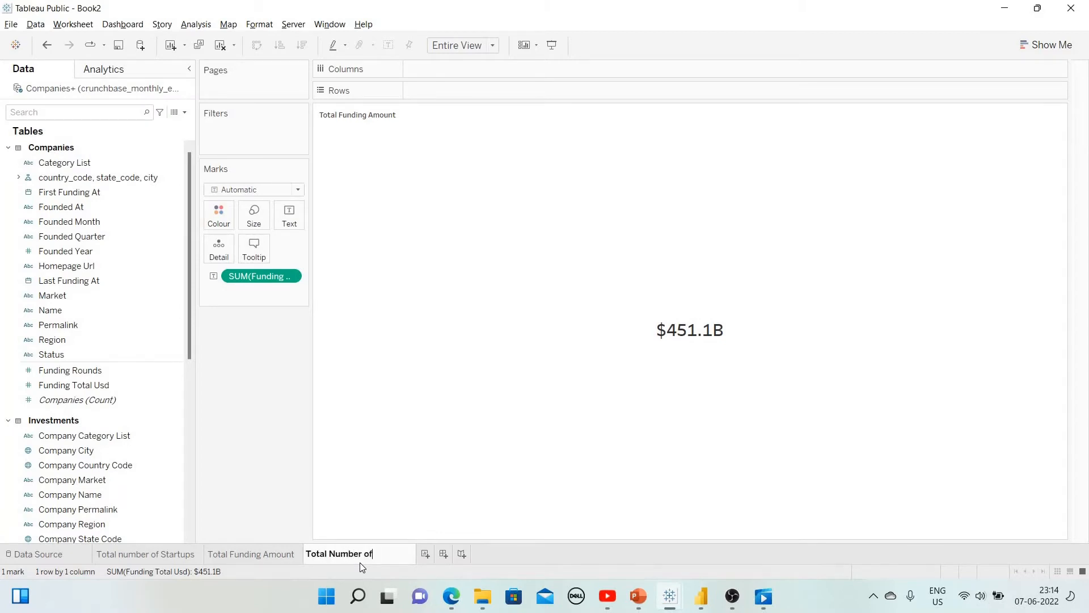
type(" Investors")
key("Return")
Replace the funding sum on the investors sheet's text label with Investments (Count)
scroll(148, 418, "down", 3)
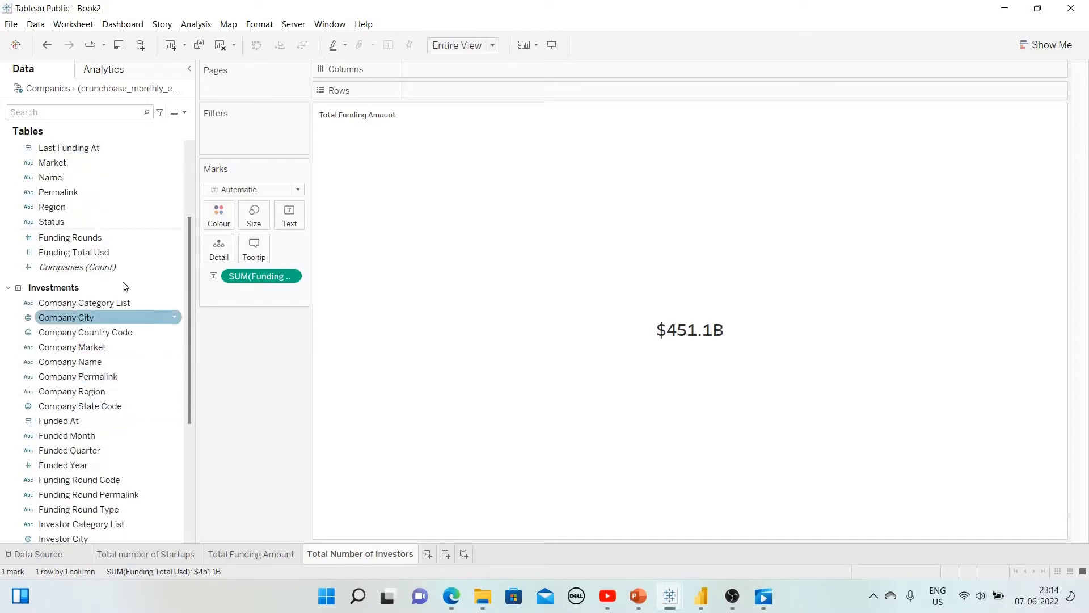
scroll(88, 228, "down", 2)
scroll(94, 339, "down", 3)
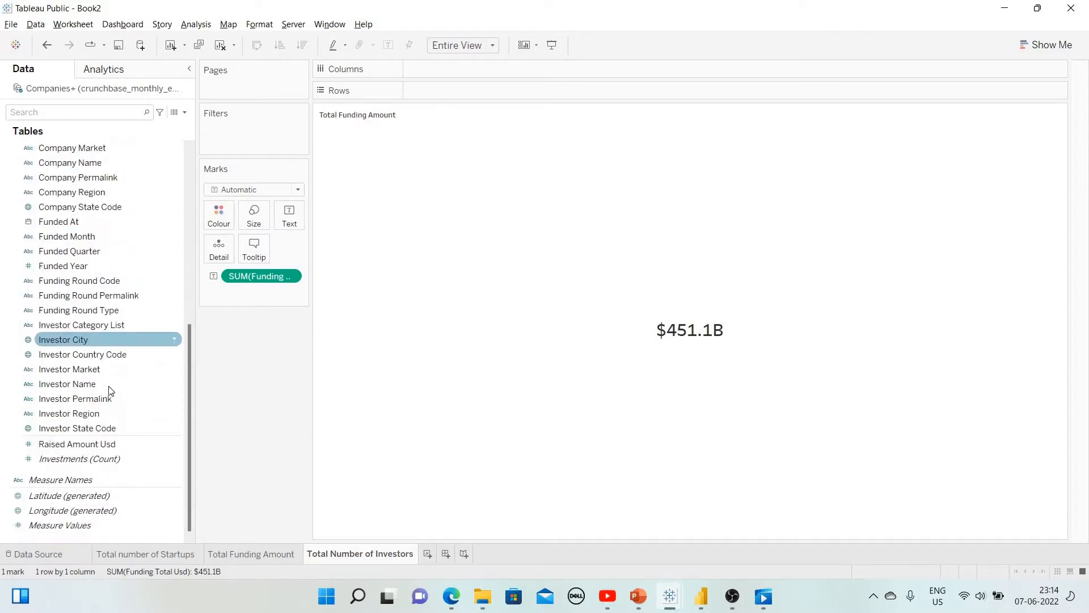
left_click(85, 459)
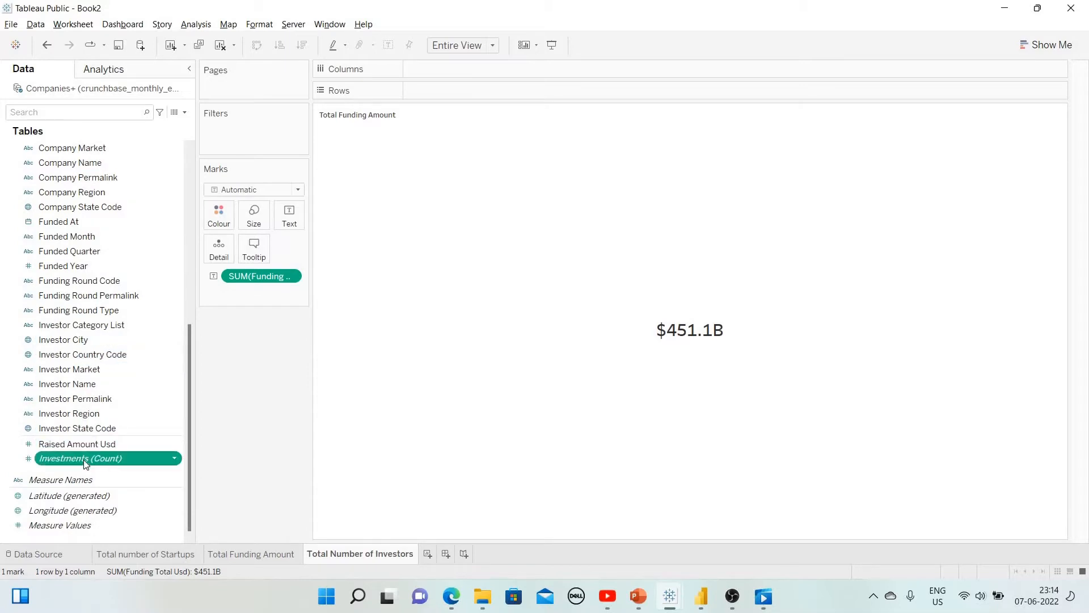
left_click_drag(262, 295, 260, 278)
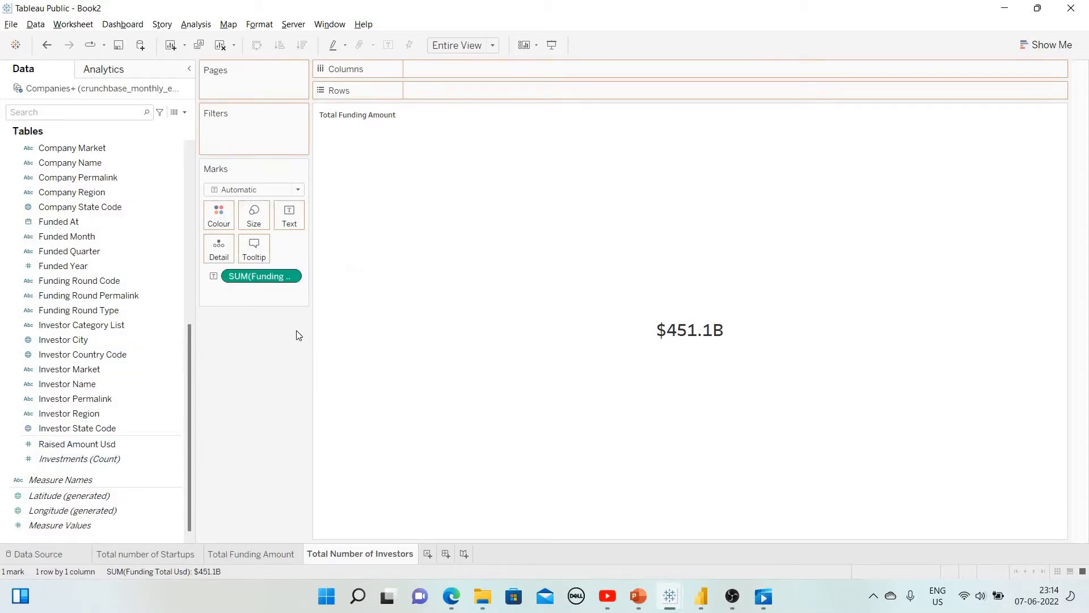
Replace the investors sheet's title with "Total Number of Investors", keeping it bold
right_click(378, 116)
left_click(423, 122)
left_click_drag(486, 241, 353, 238)
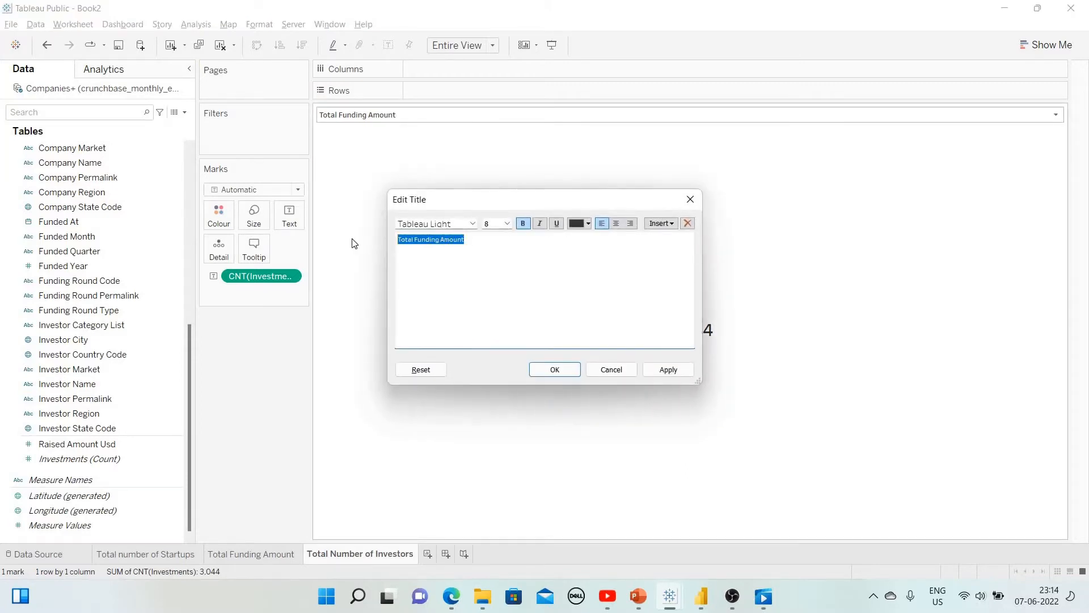
type("Total Number of Investors")
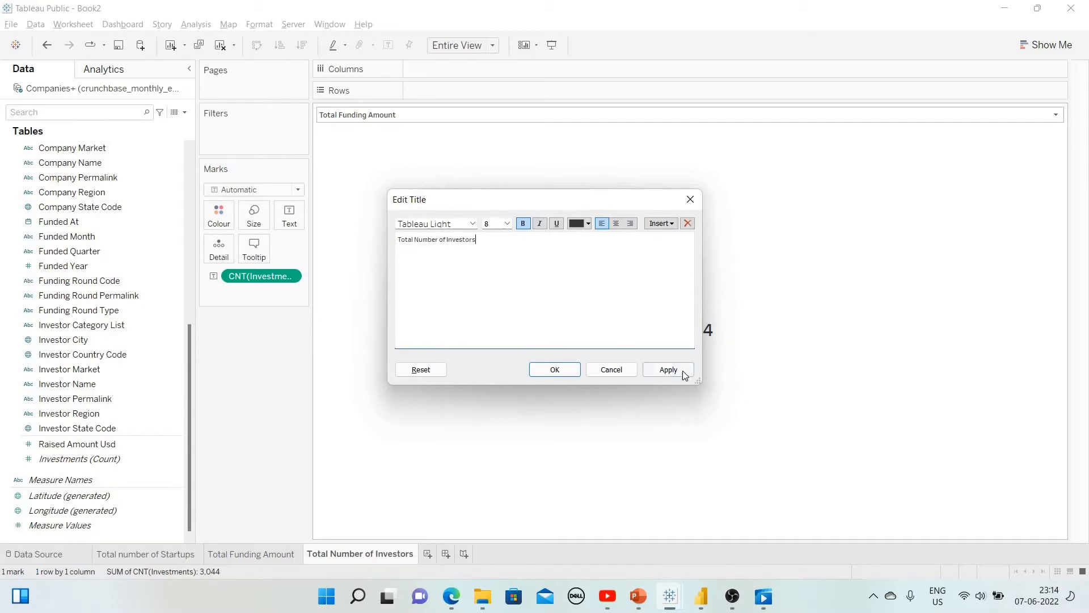
left_click(682, 370)
left_click(668, 374)
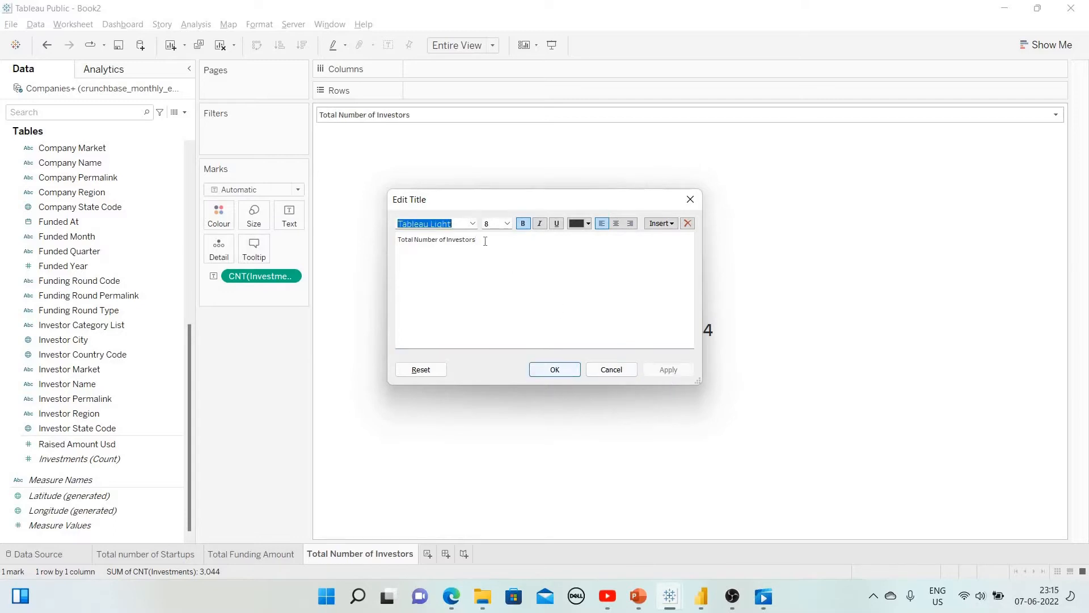
left_click_drag(480, 240, 398, 239)
double_click(522, 223)
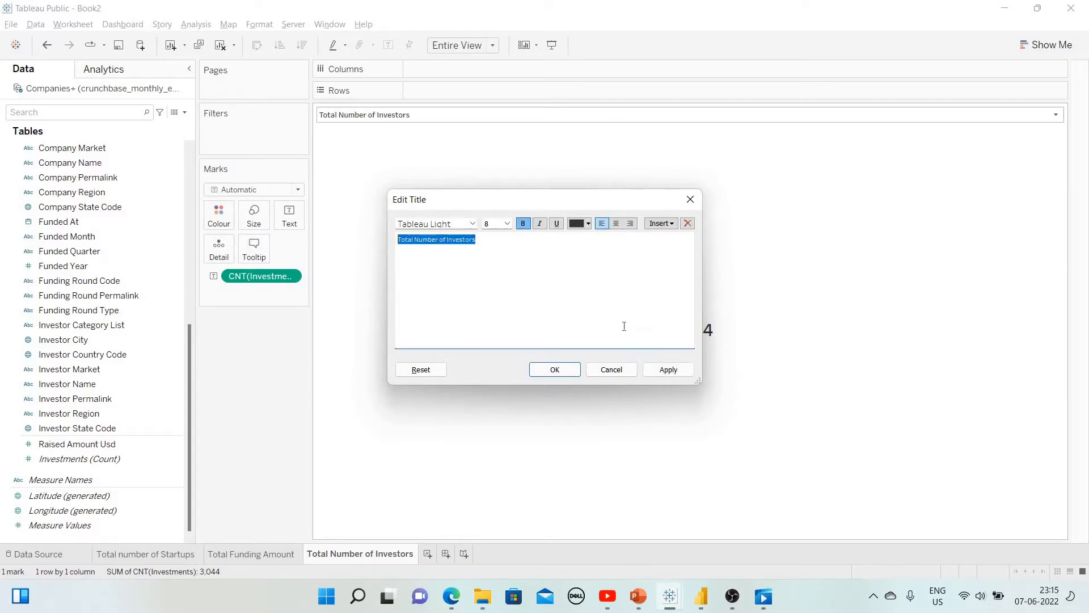
left_click(663, 371)
left_click(556, 370)
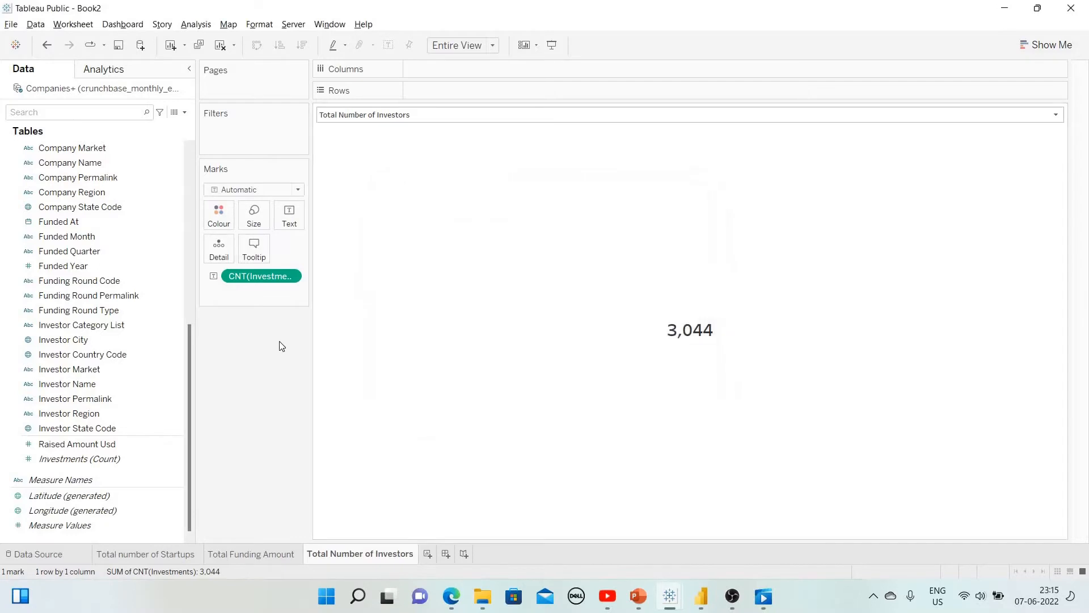
Duplicate the Total Number of Investors worksheet and rename the copy "Total Investment Raised"
right_click(389, 554)
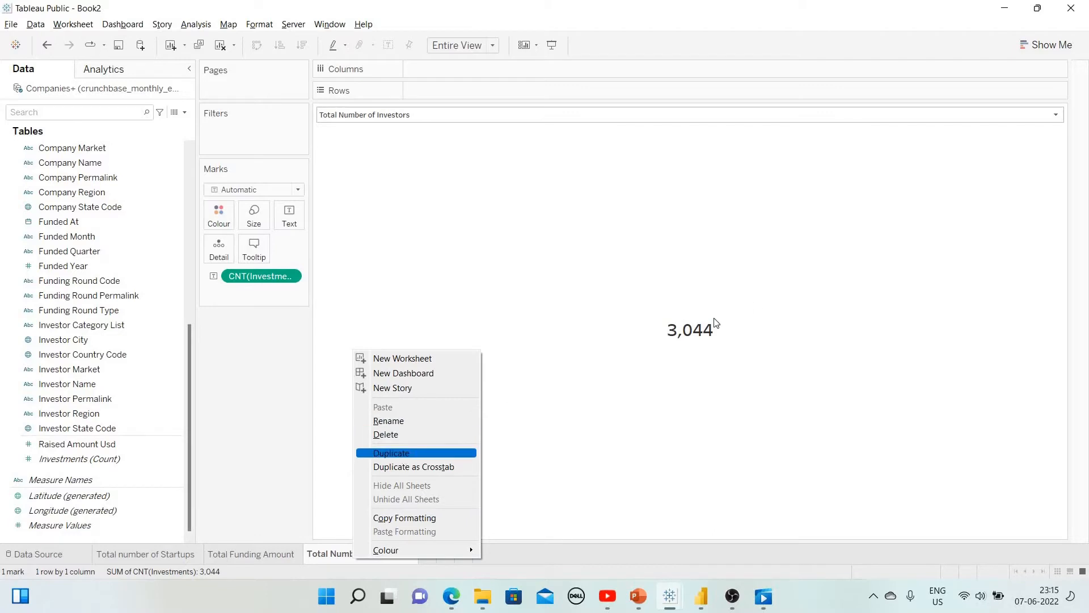
left_click(425, 454)
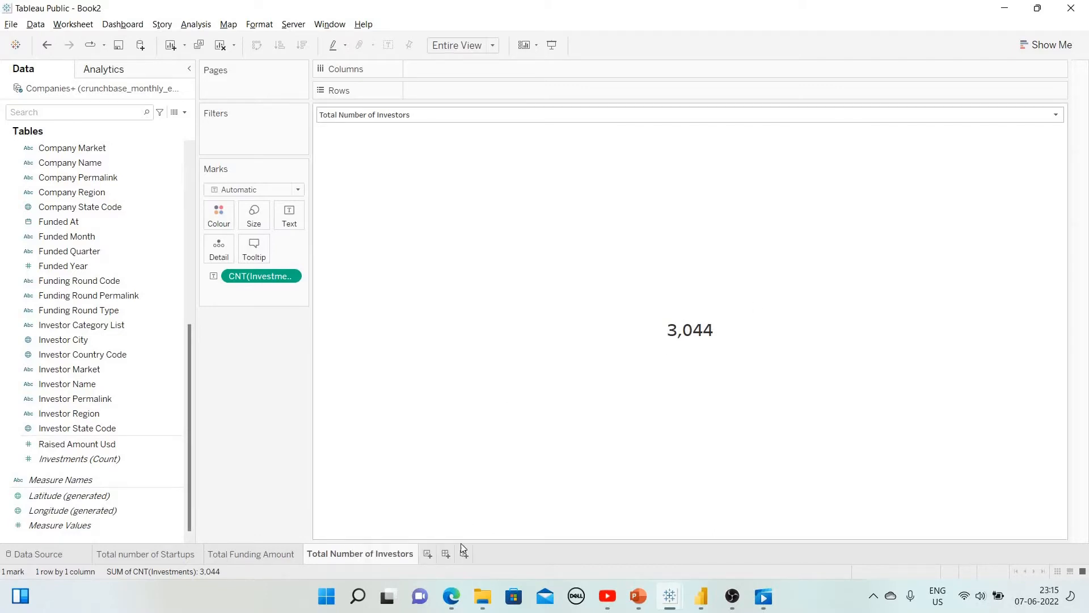
double_click(466, 554)
type("Total Investment")
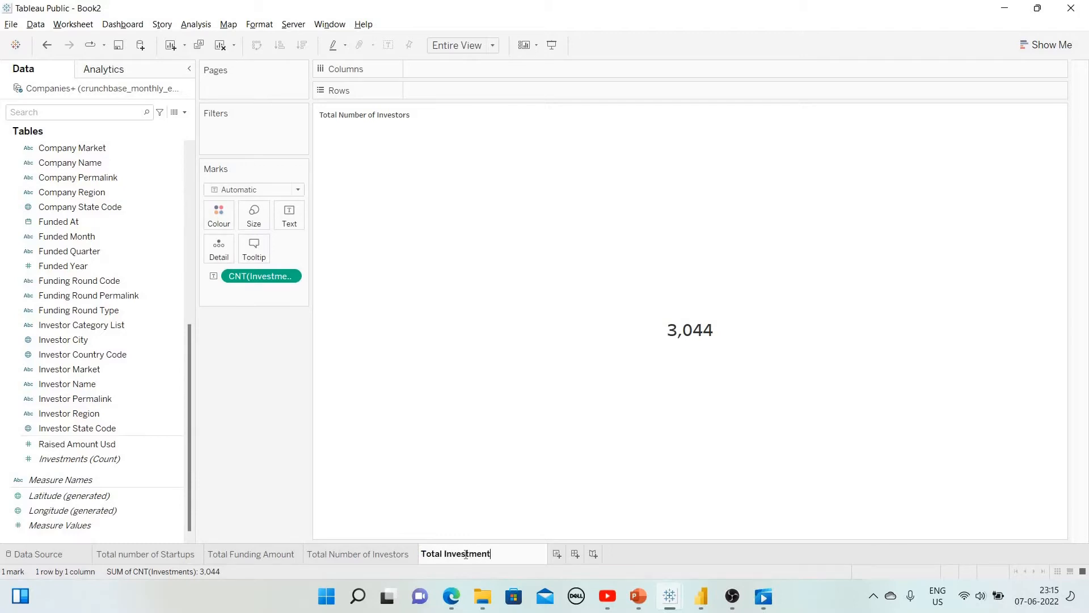
type(" Raised")
key("Return")
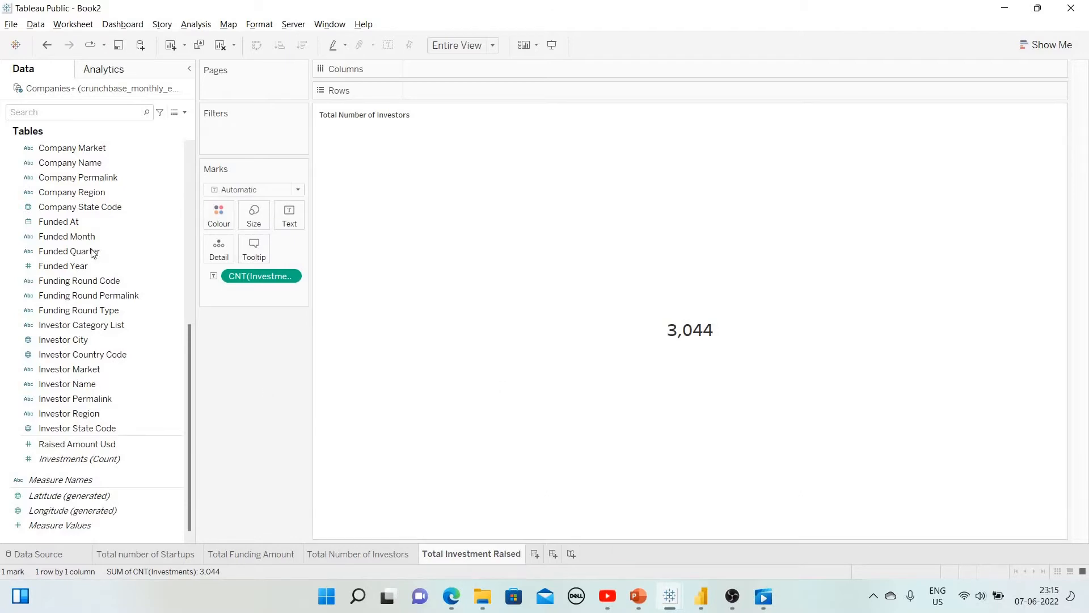
Replace the investments count on the new sheet's text label with the sum of Raised Amount Usd
left_click(92, 251)
left_click(113, 326)
left_click(85, 399)
left_click(66, 445)
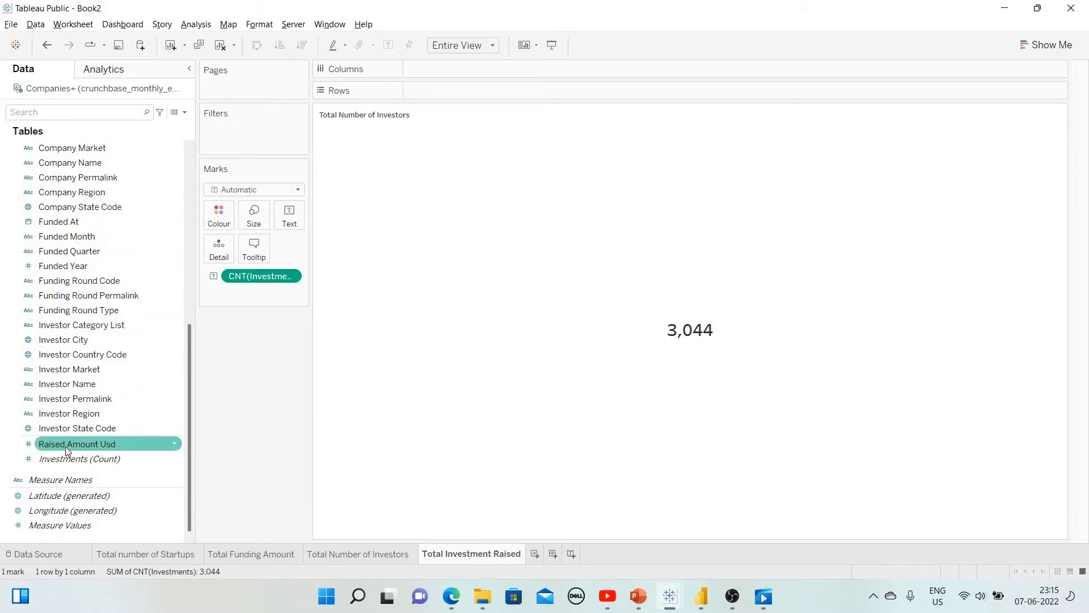
left_click_drag(142, 430, 306, 344)
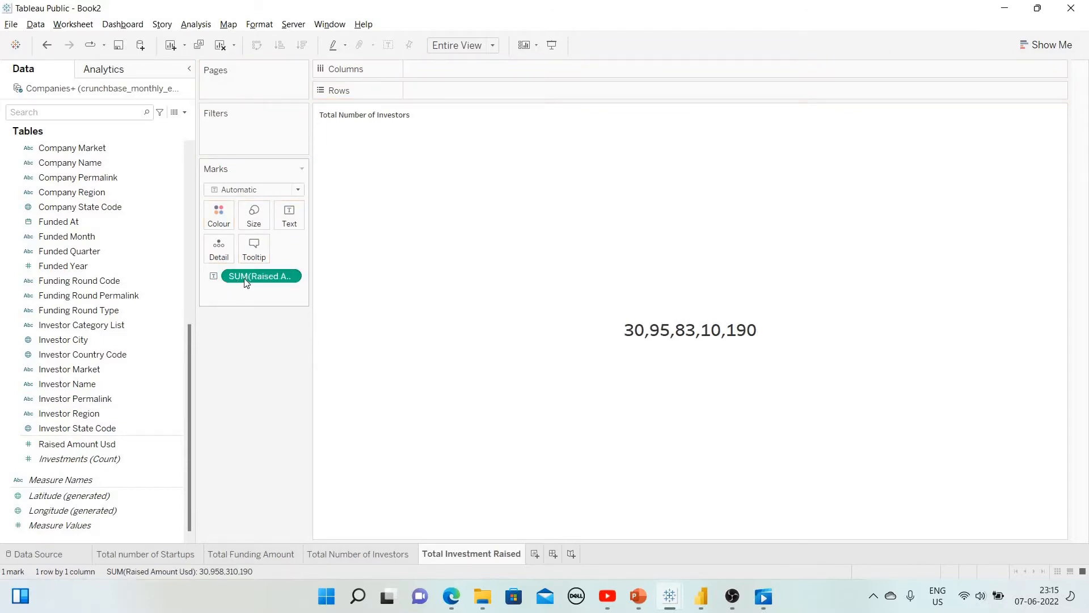
left_click(290, 276)
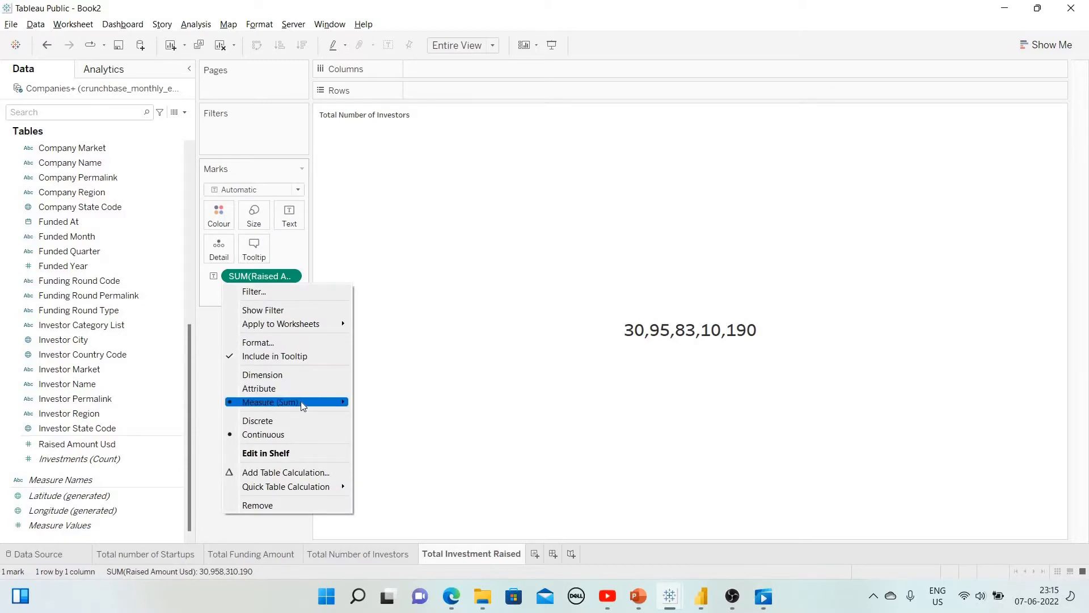
mouse_move(302, 404)
left_click(292, 278)
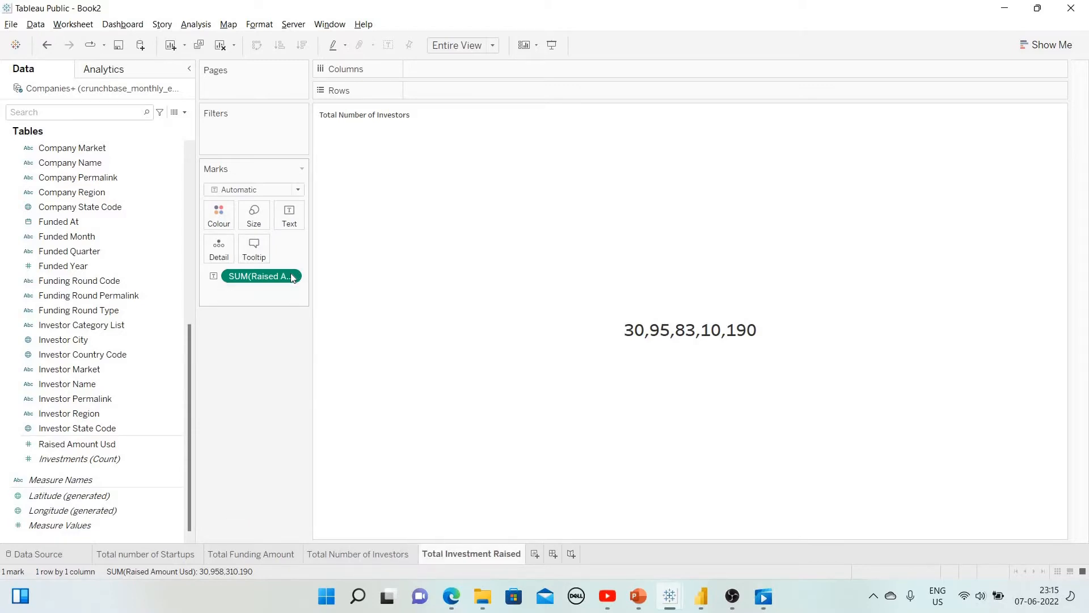
left_click(290, 278)
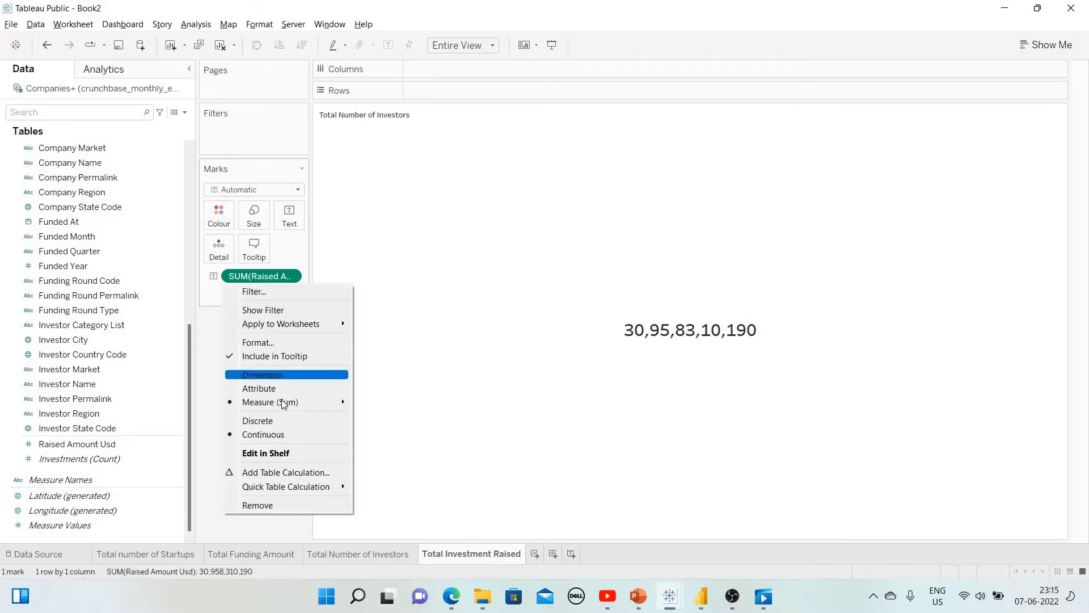
mouse_move(287, 403)
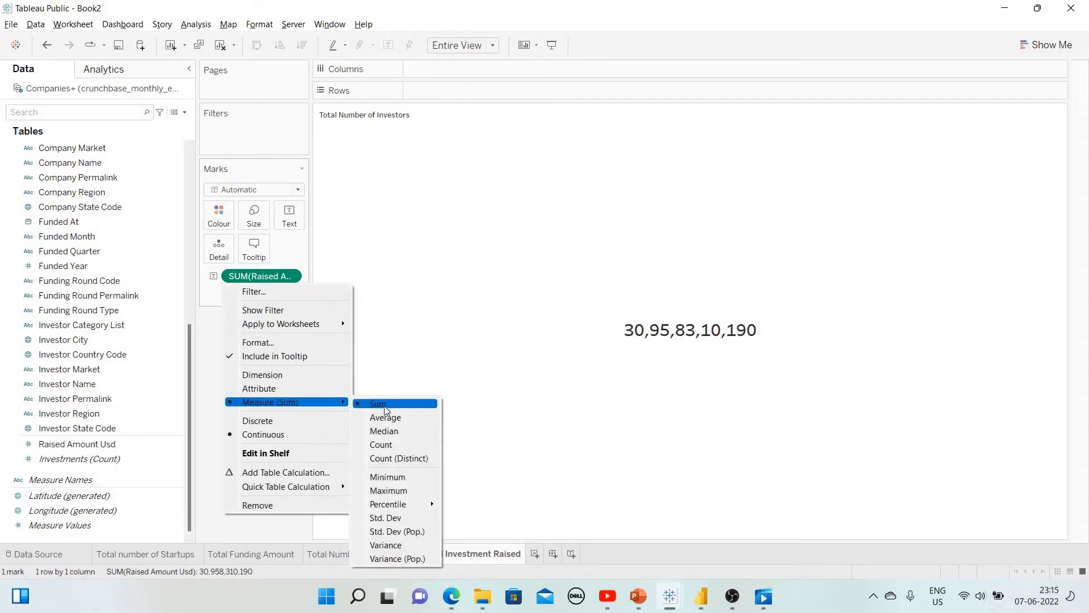
left_click(431, 349)
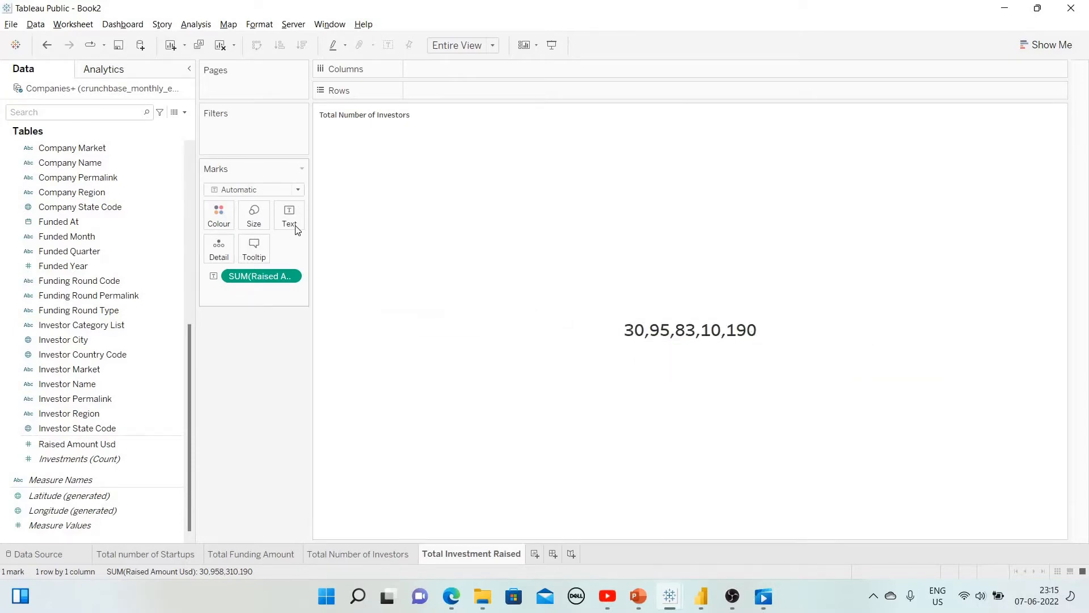
Format the raised amount as custom currency with a $ prefix, billions as display units and one decimal place
left_click(290, 276)
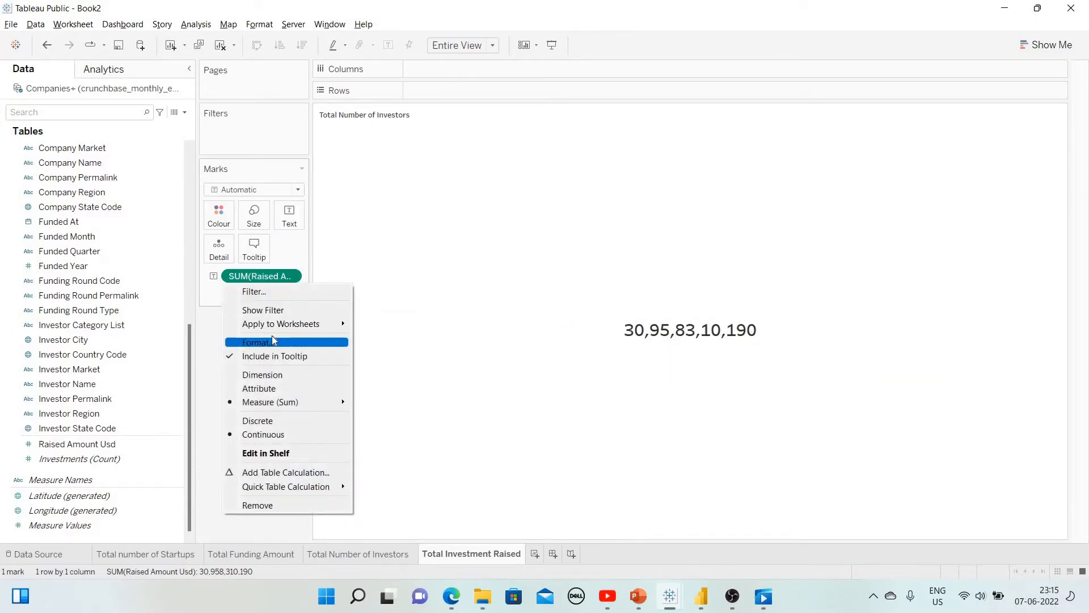
left_click(271, 335)
left_click(99, 195)
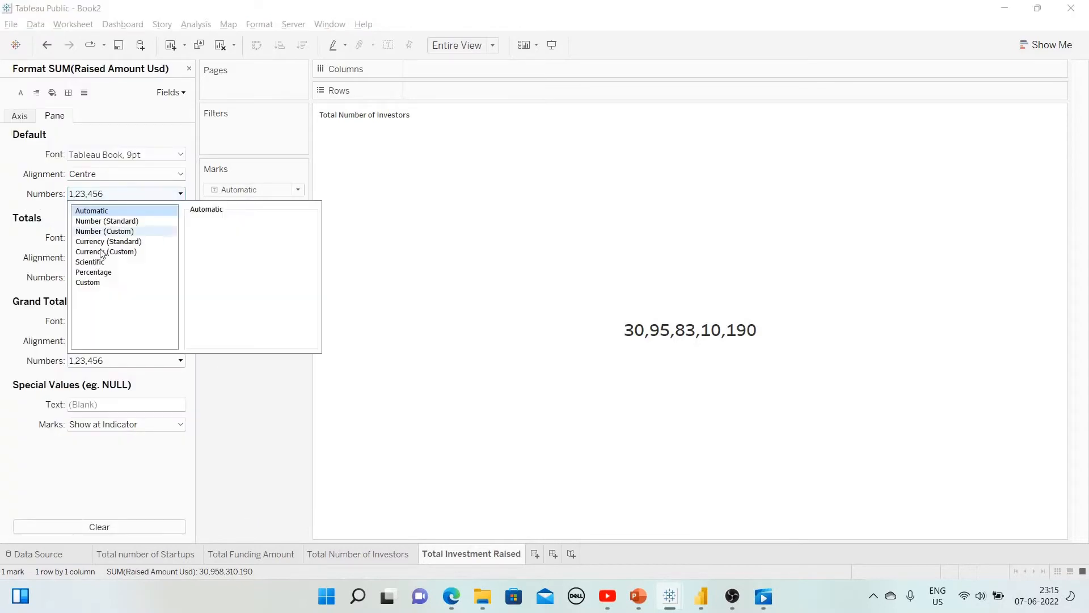
left_click(108, 252)
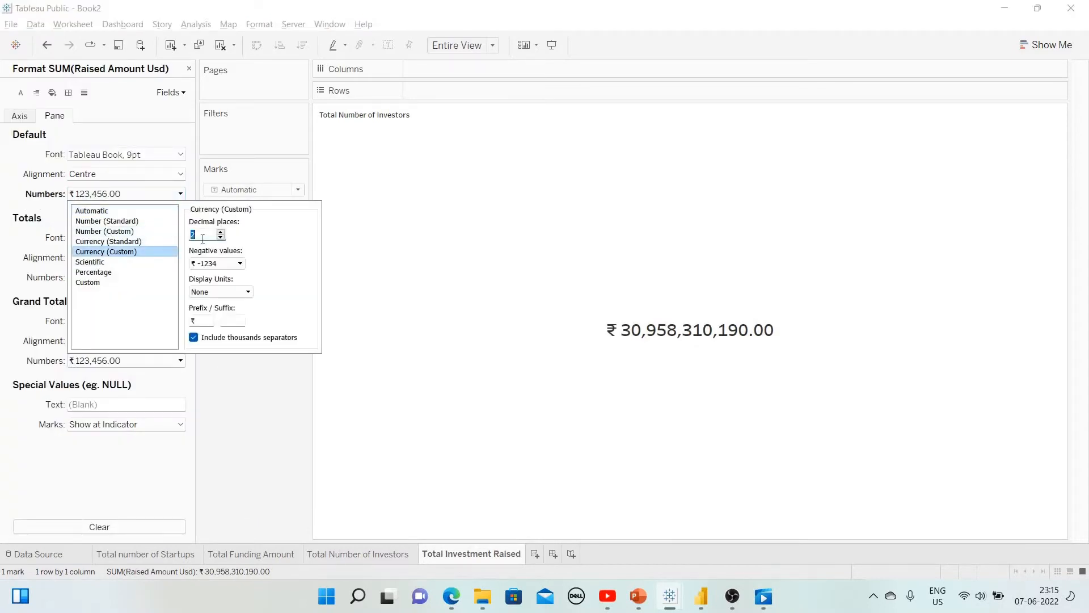
double_click(202, 320)
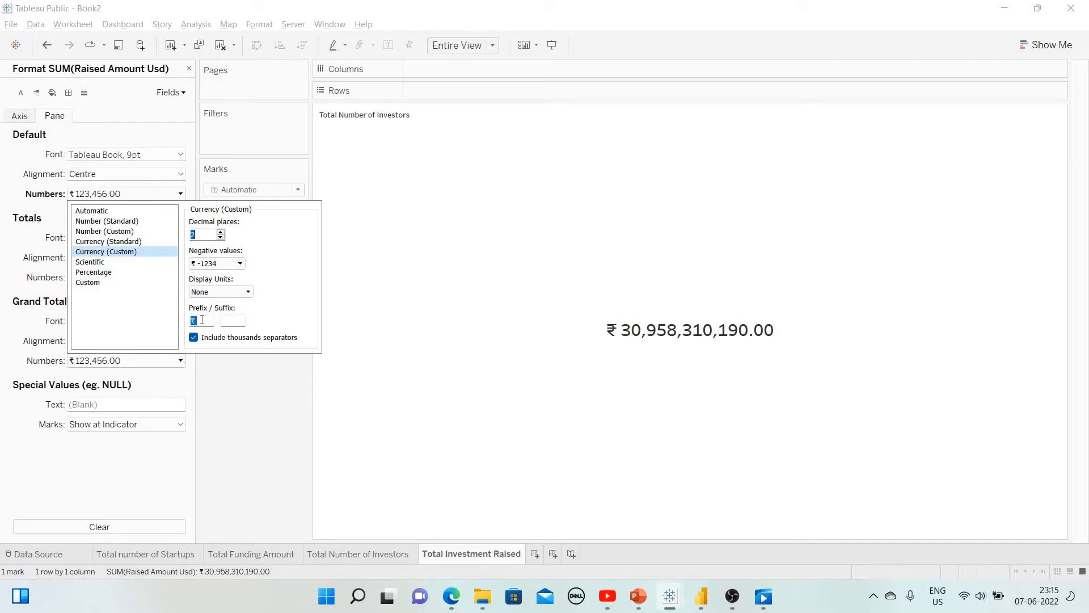
type("$")
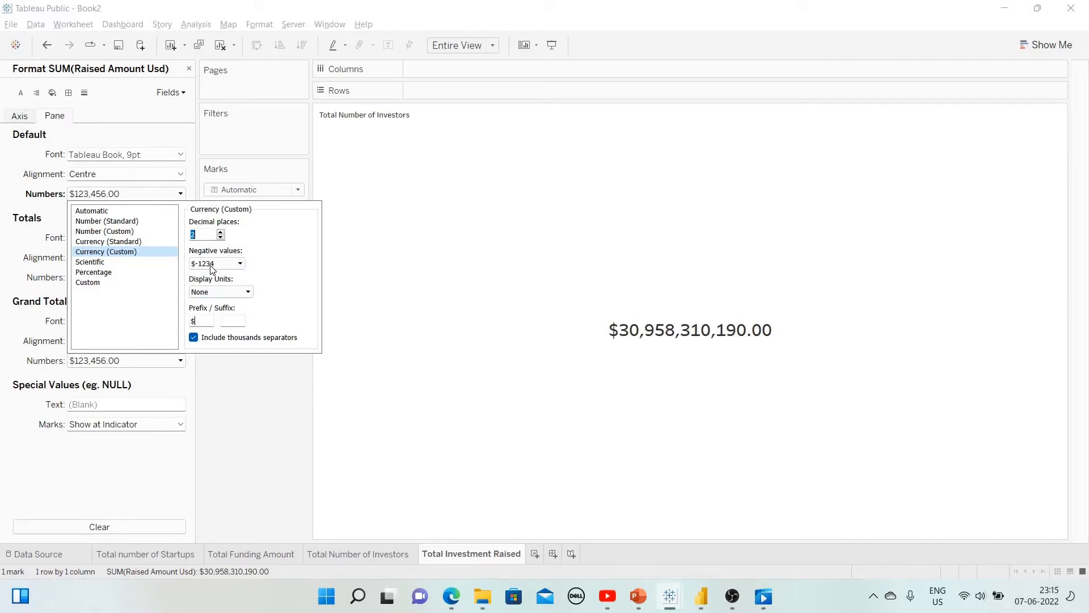
left_click(227, 292)
left_click(226, 330)
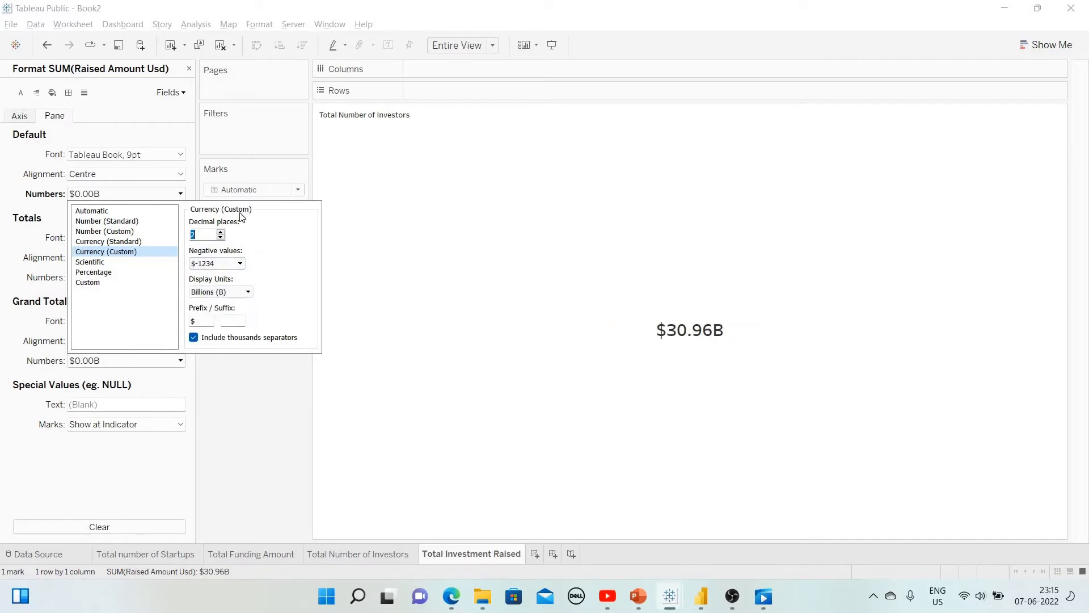
left_click(220, 237)
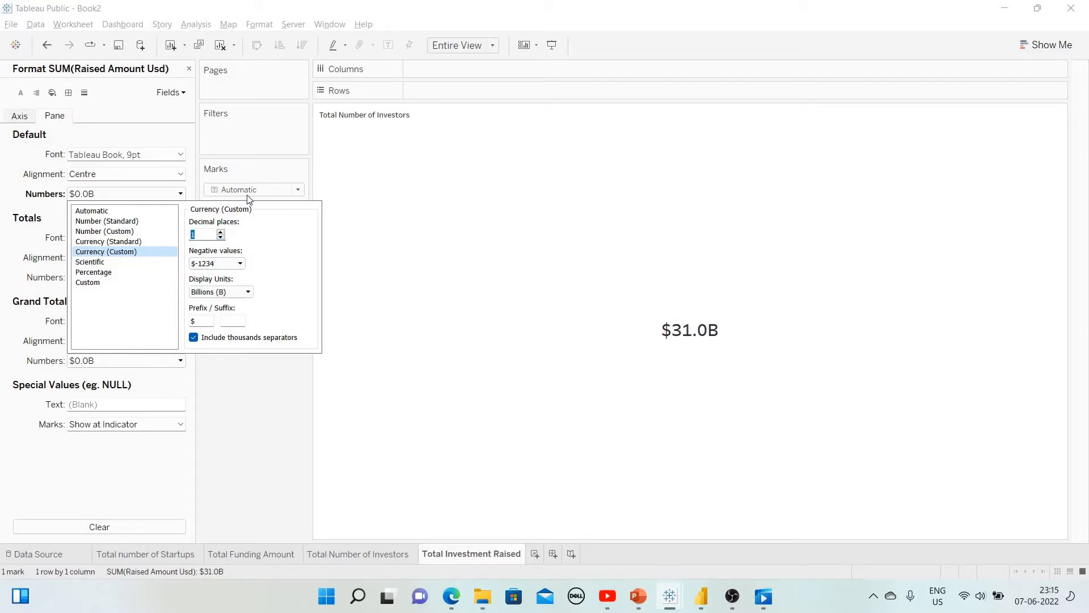
left_click(189, 69)
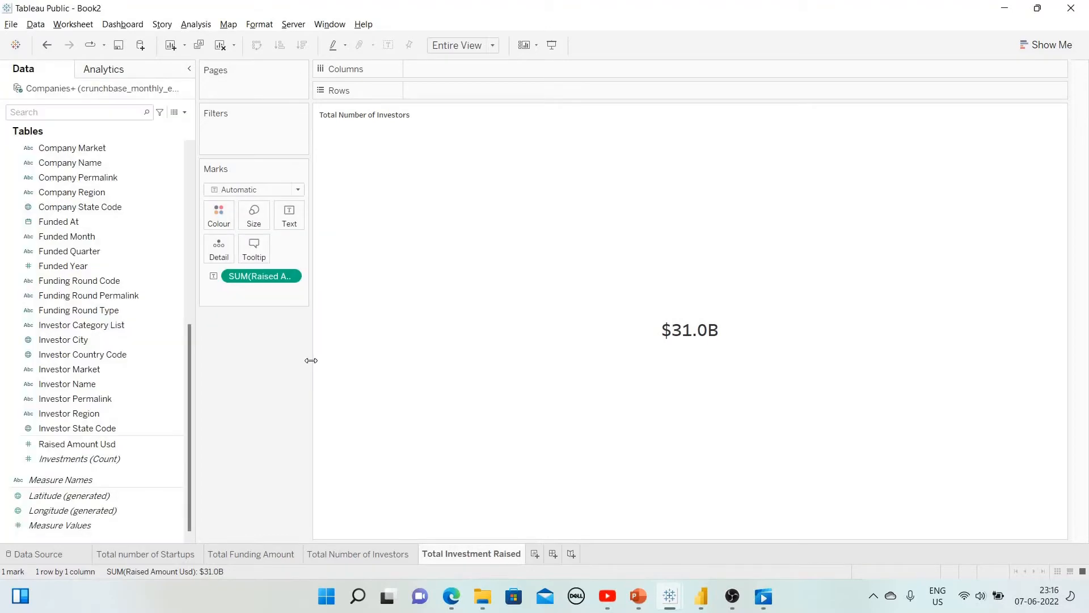
Change the raised-amount sheet's title to "Total Investment Raised", keeping it bold
right_click(393, 121)
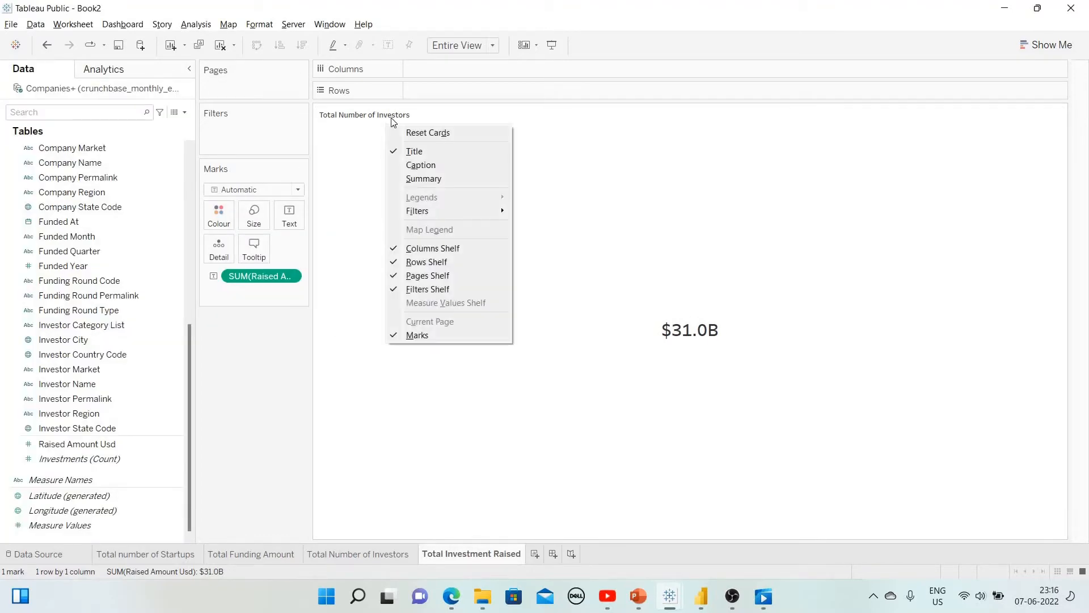
right_click(393, 121)
left_click(431, 117)
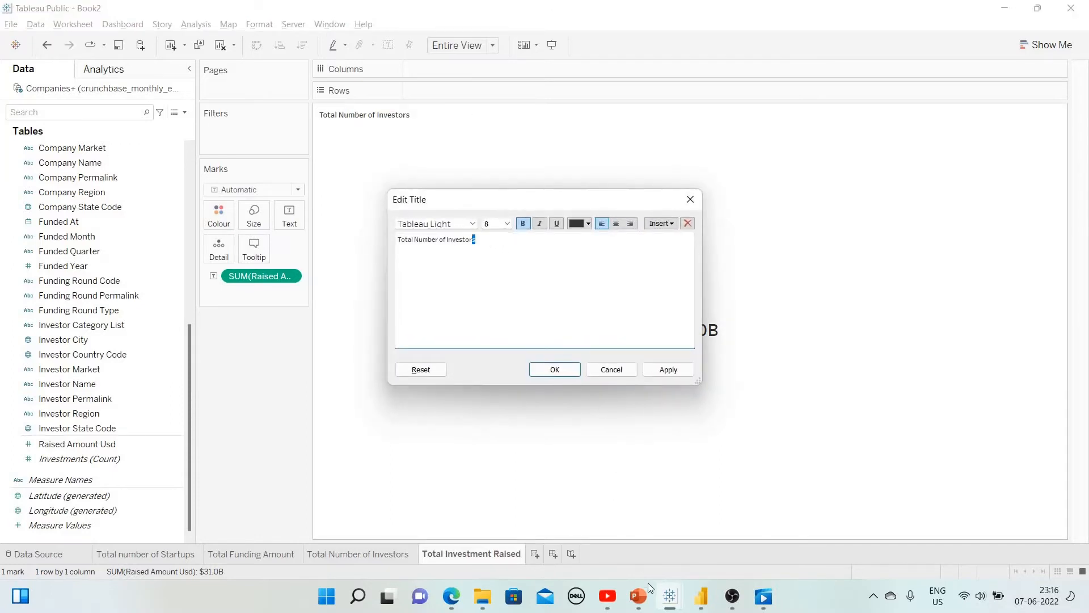
mouse_move(670, 599)
left_click(590, 519)
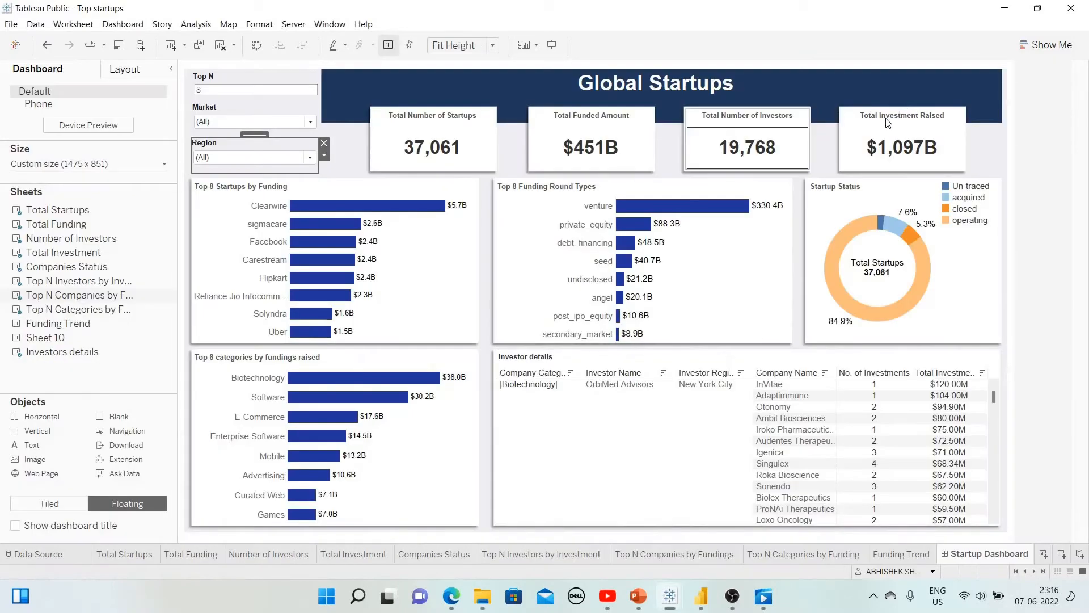
key("alt+Tab")
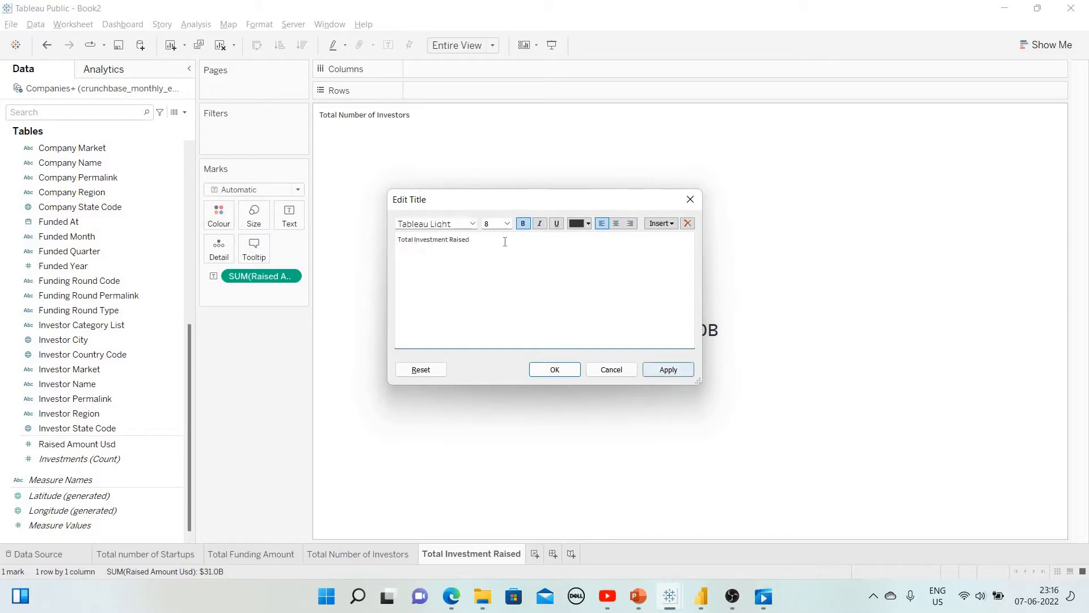
left_click(662, 370)
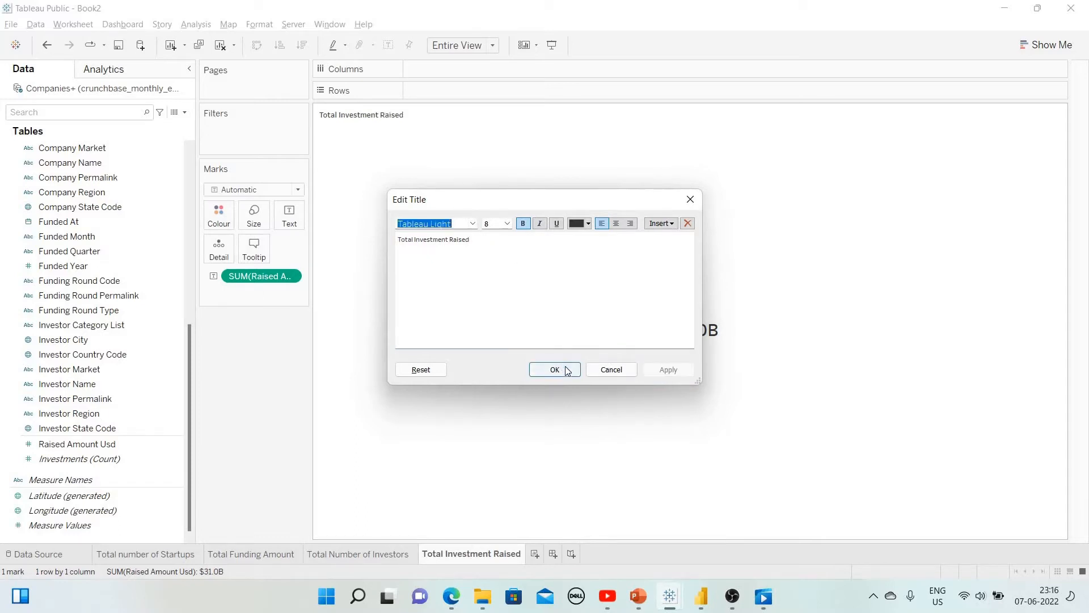
left_click(554, 370)
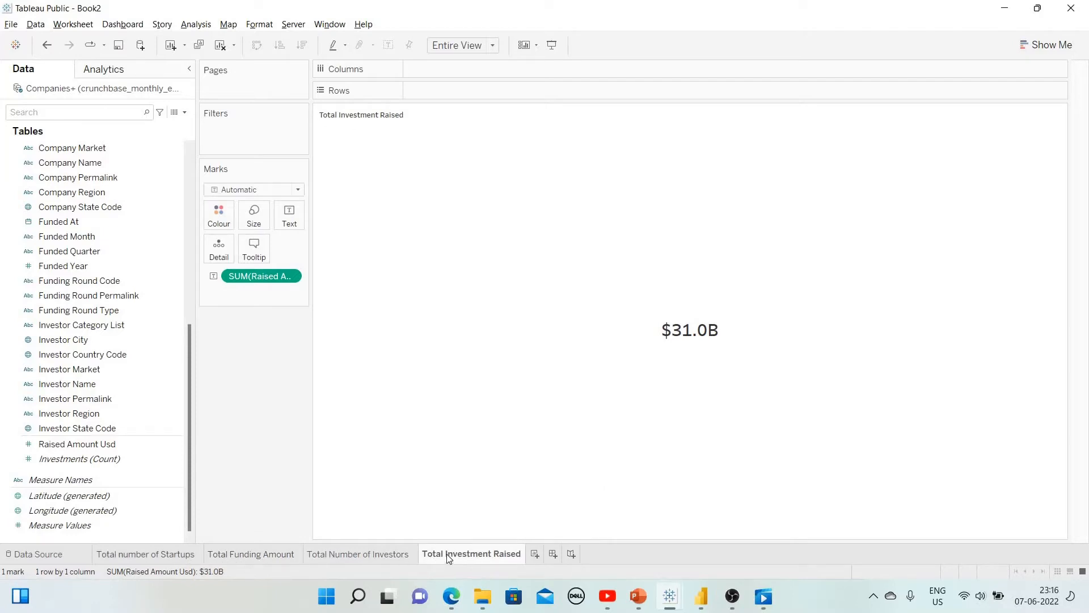
Review the finished Global Startups dashboard in the other open workbook, Top startups
mouse_move(447, 553)
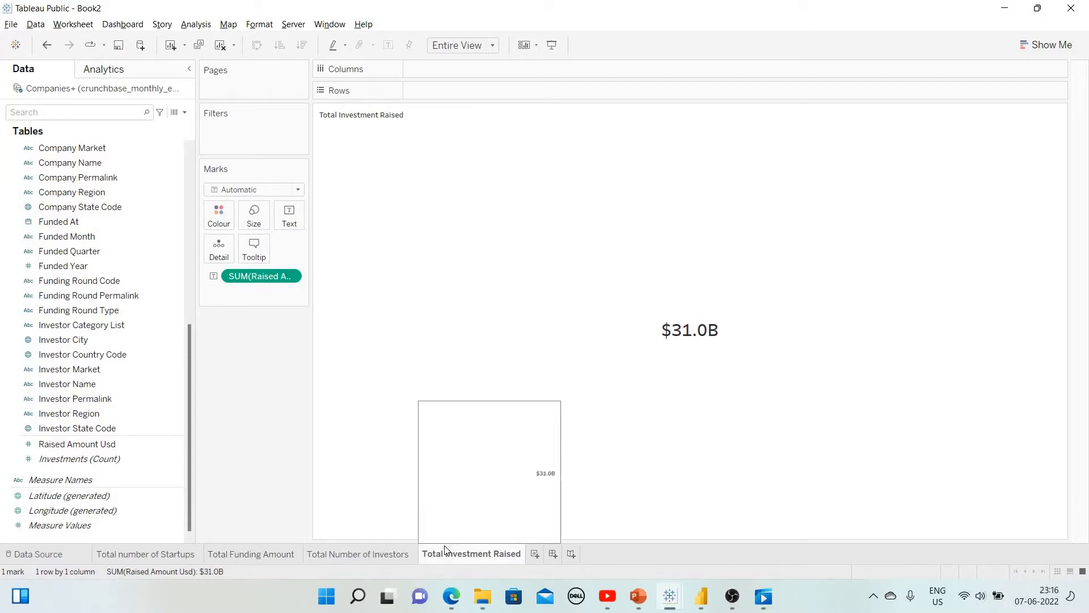
mouse_move(680, 610)
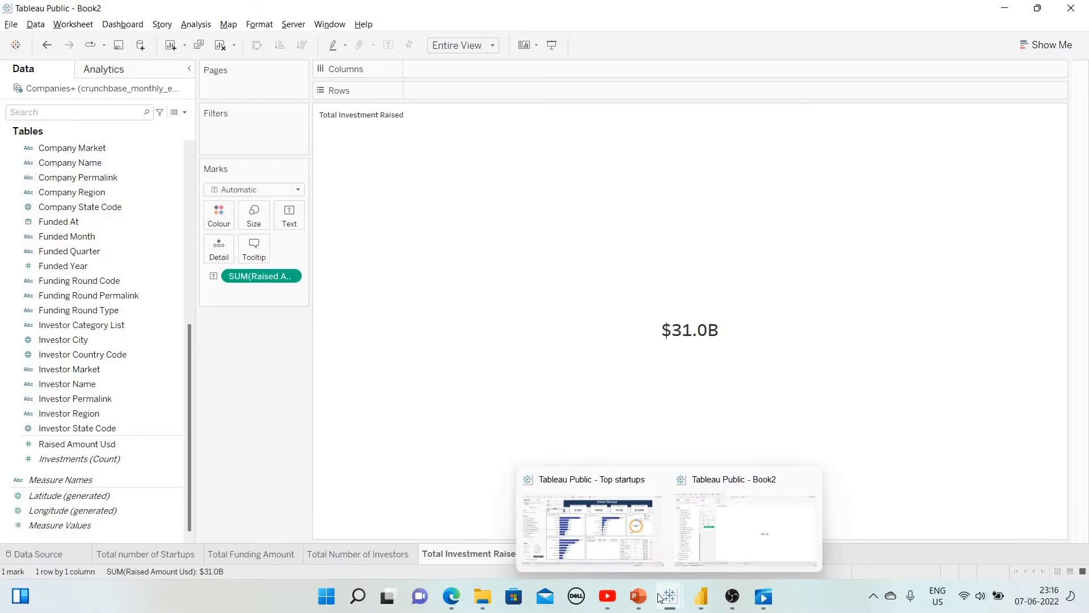
left_click(612, 489)
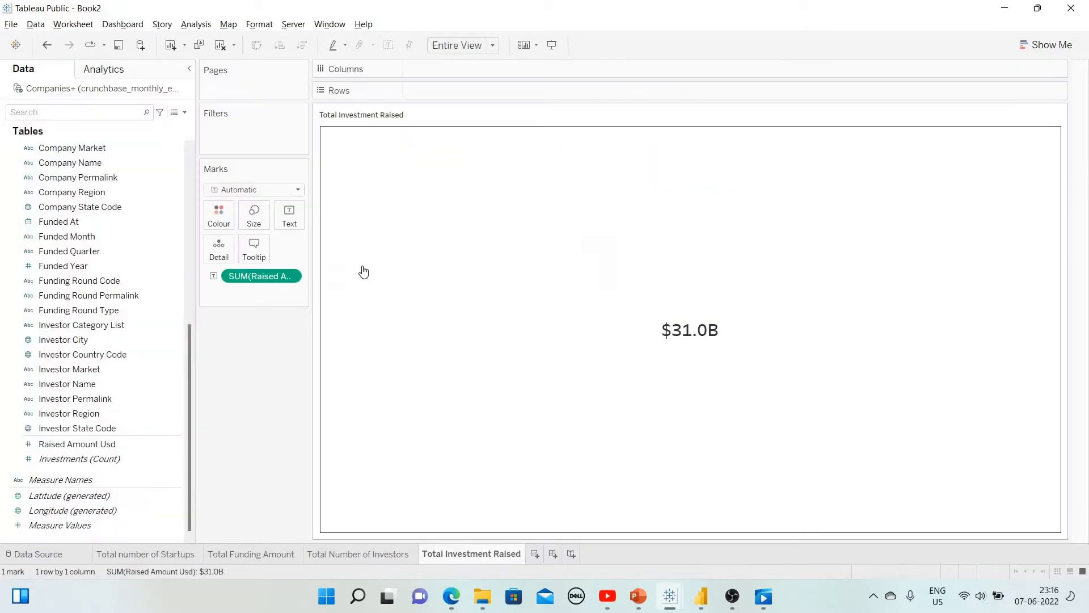
Create a new worksheet listing all members of the companies' Name field as rows, with Funding Total Usd as text values
left_click(535, 554)
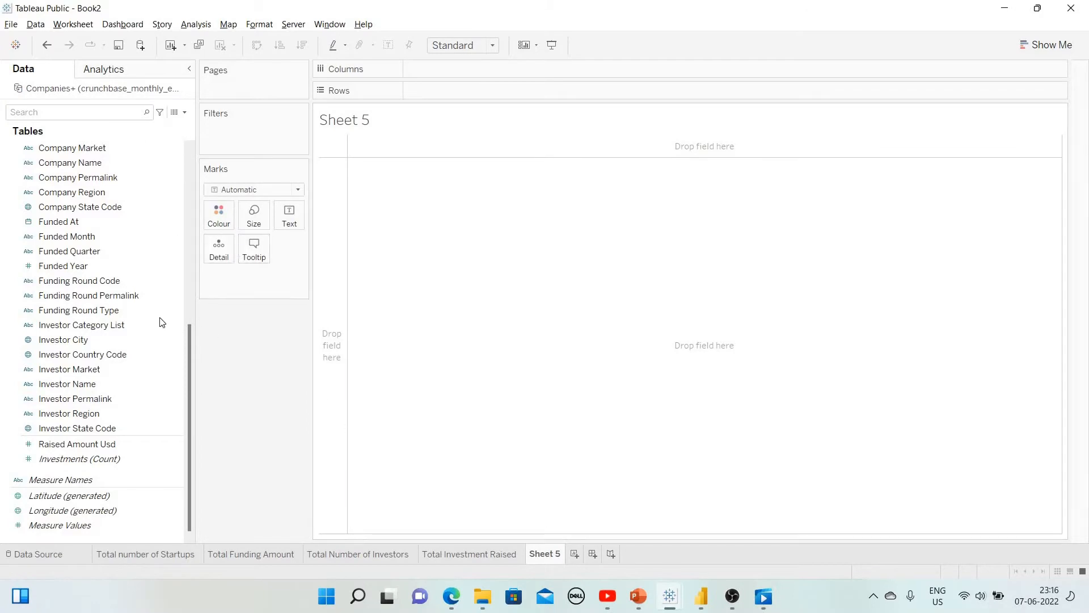
scroll(162, 322, "up", 8)
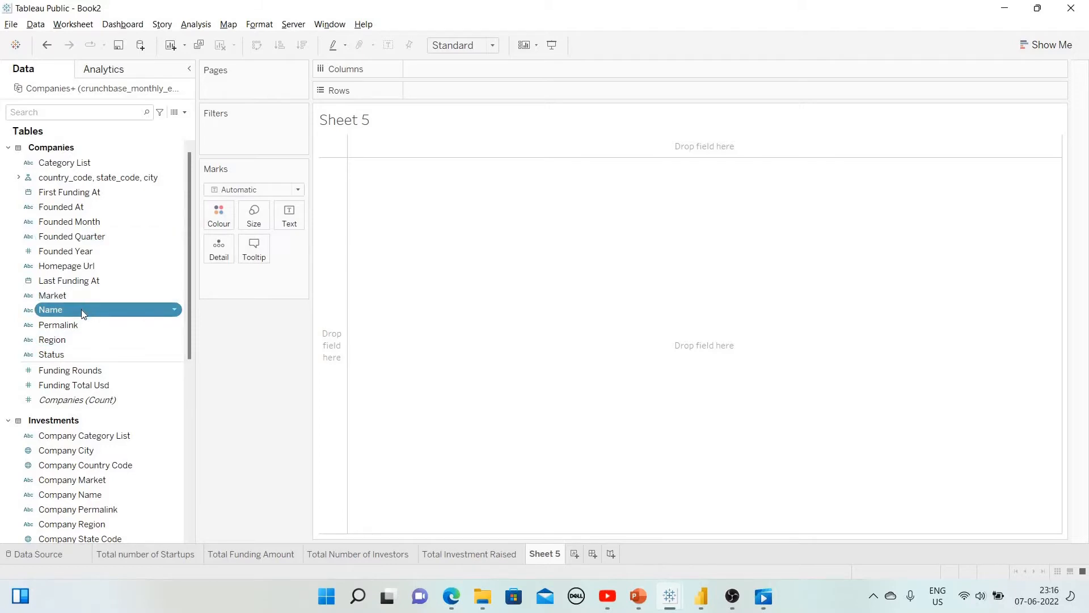
left_click_drag(80, 308, 484, 92)
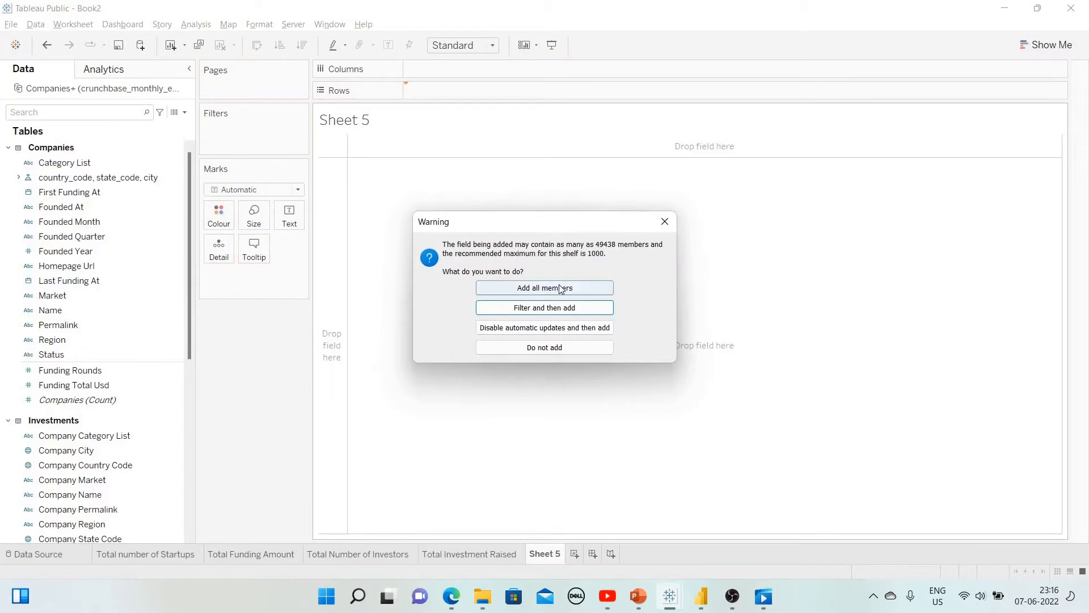
left_click(610, 289)
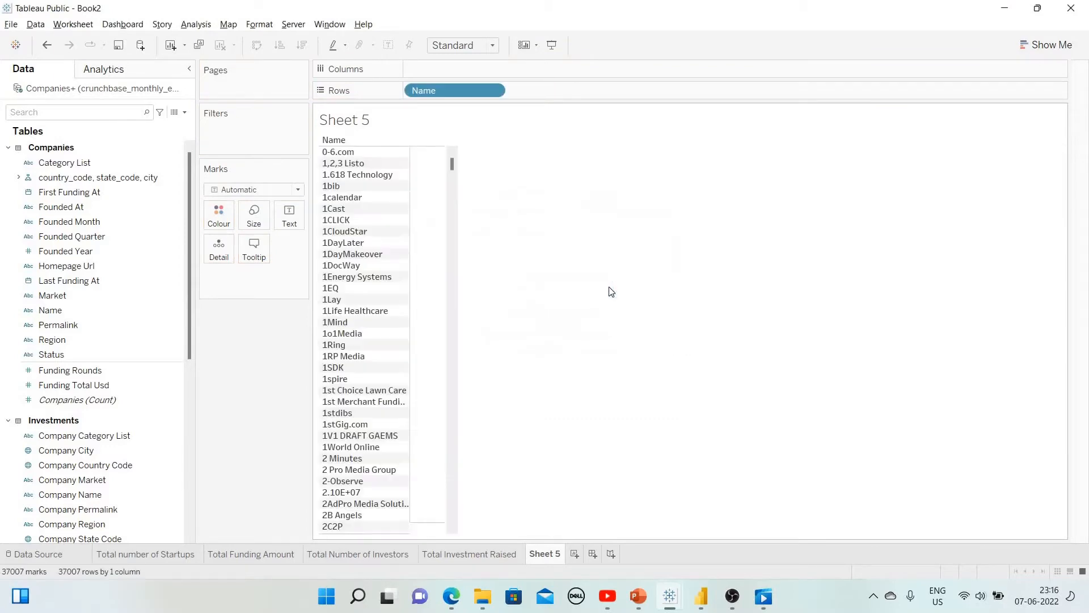
left_click(97, 372)
left_click_drag(95, 383, 434, 192)
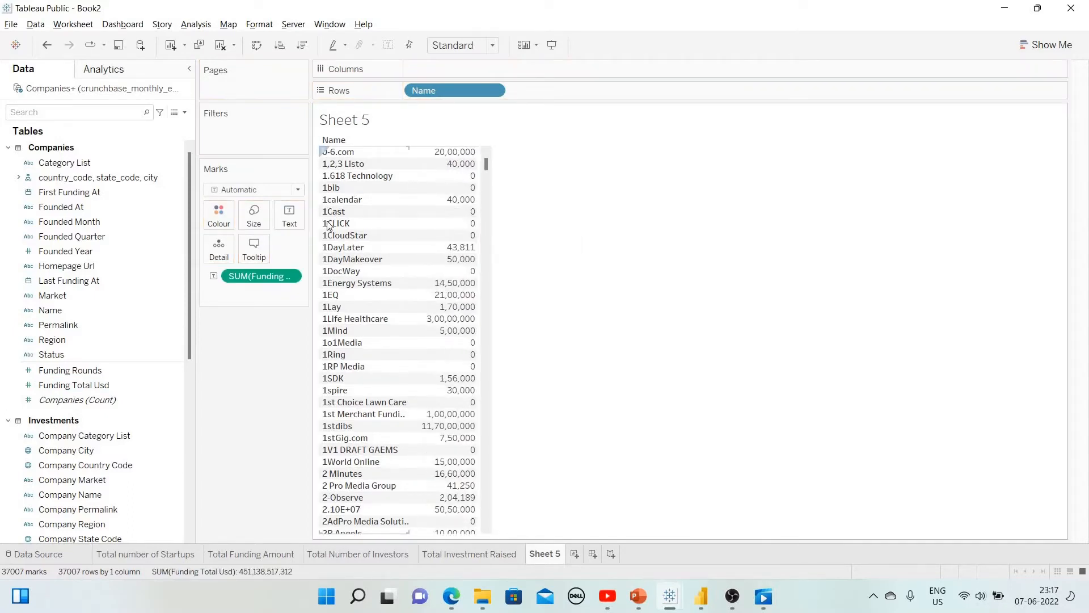
Sort the Name rows in descending order by the sum of the Funding Total Usd field
left_click(491, 90)
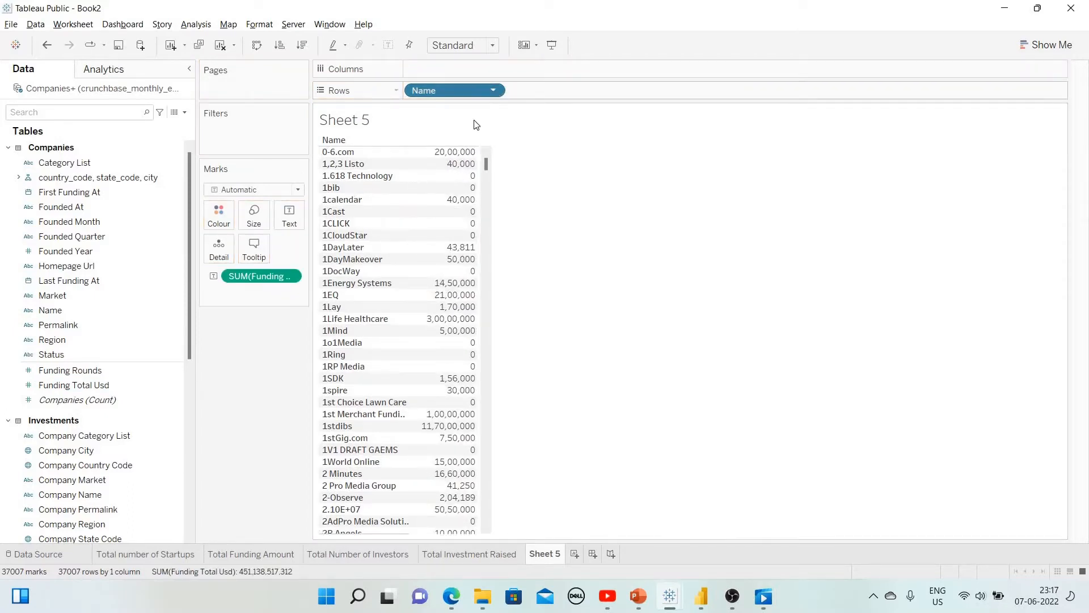
left_click(451, 171)
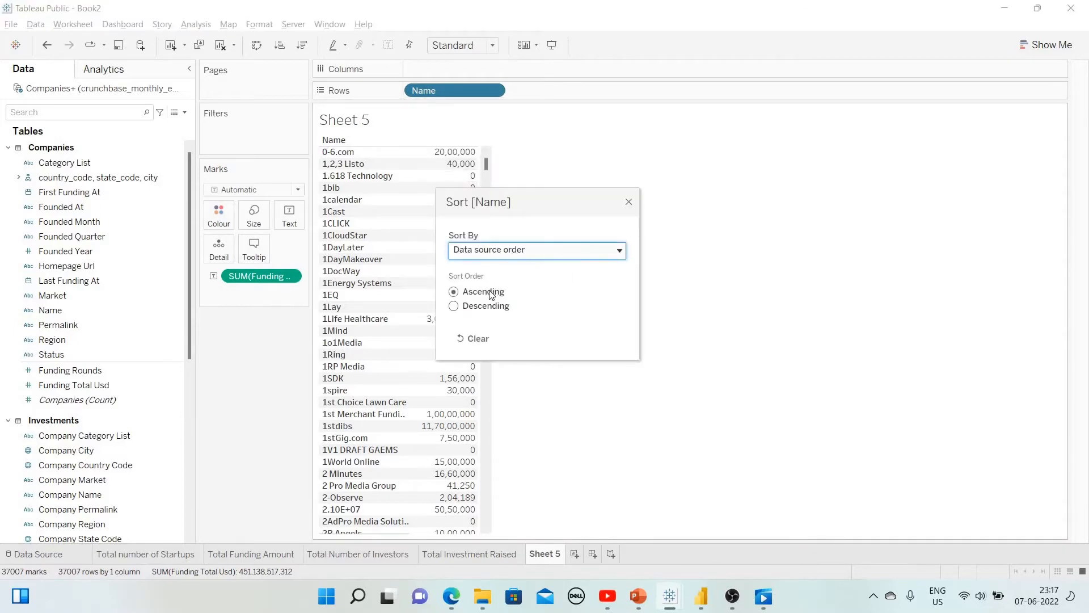
left_click(511, 250)
left_click(505, 292)
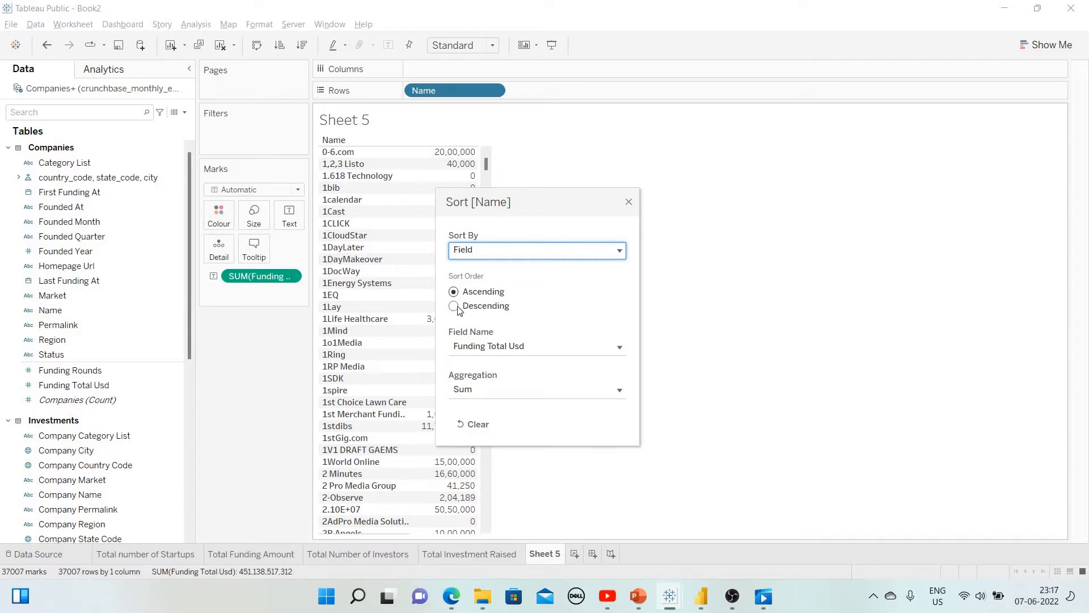
left_click(453, 307)
left_click(630, 203)
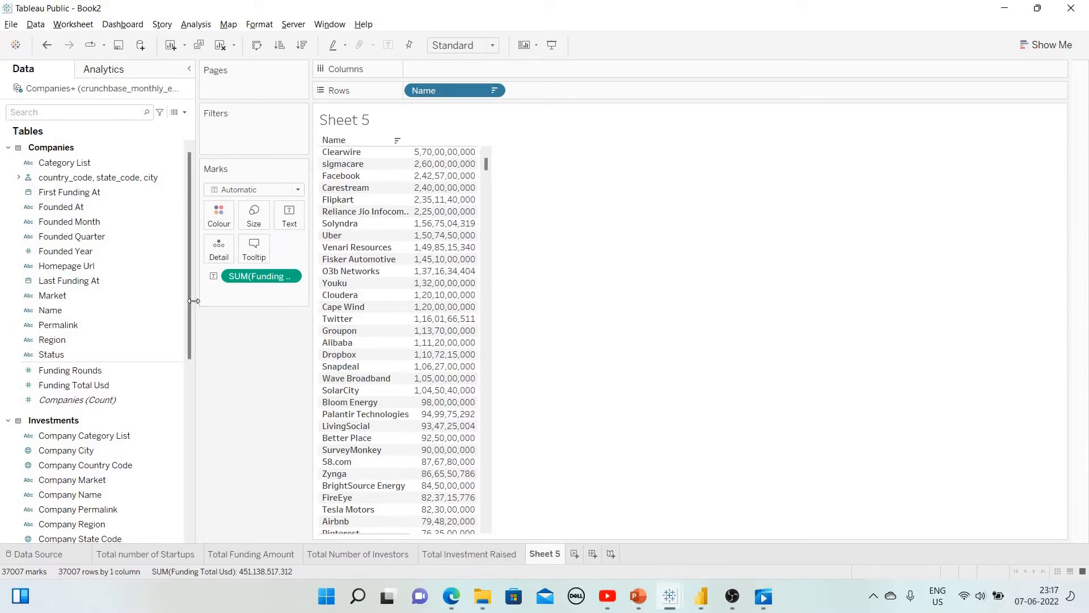
Create an integer parameter named Top N with a current value of 5, allowing all values
left_click(187, 117)
left_click(155, 143)
type("Top N")
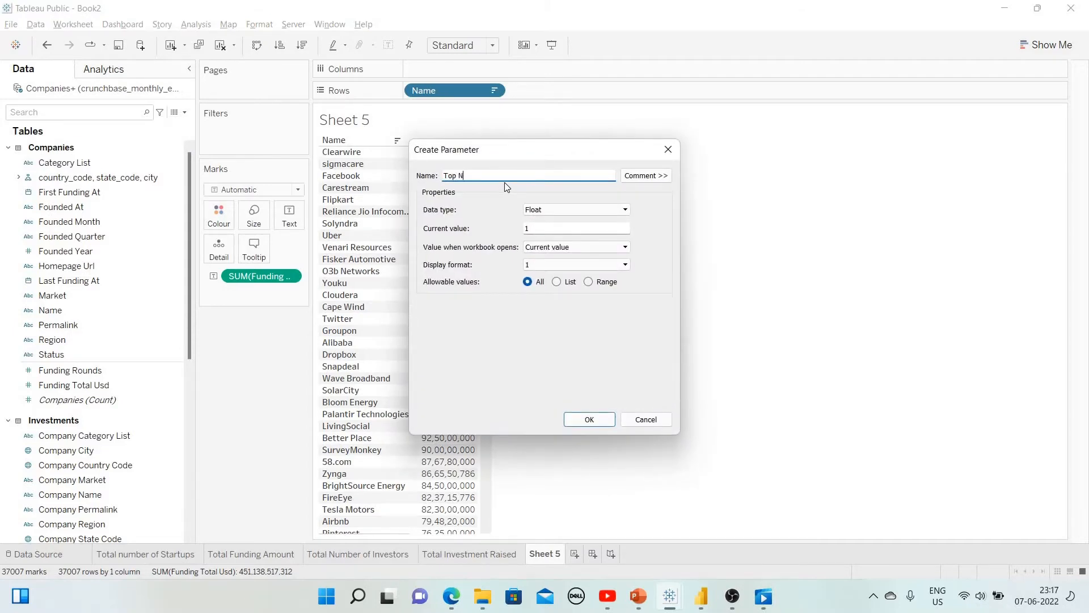
left_click(550, 210)
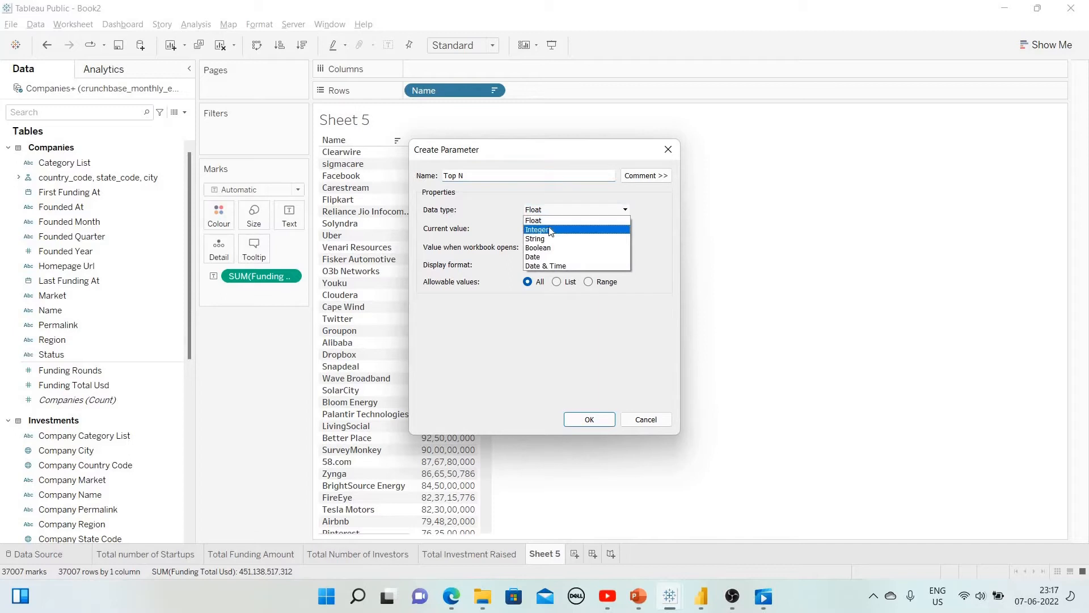
left_click(543, 228)
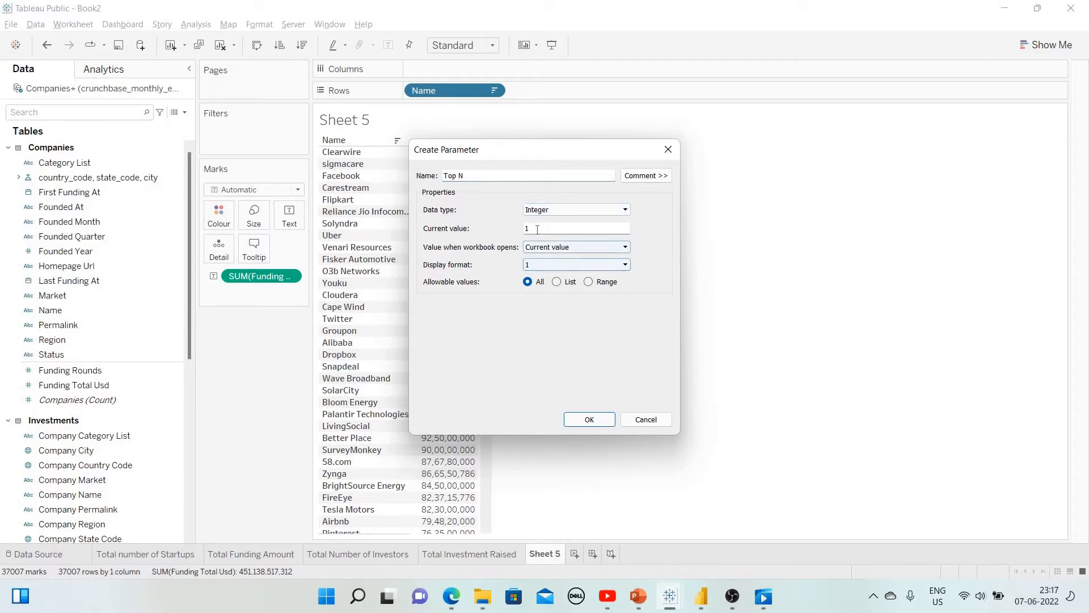
double_click(534, 226)
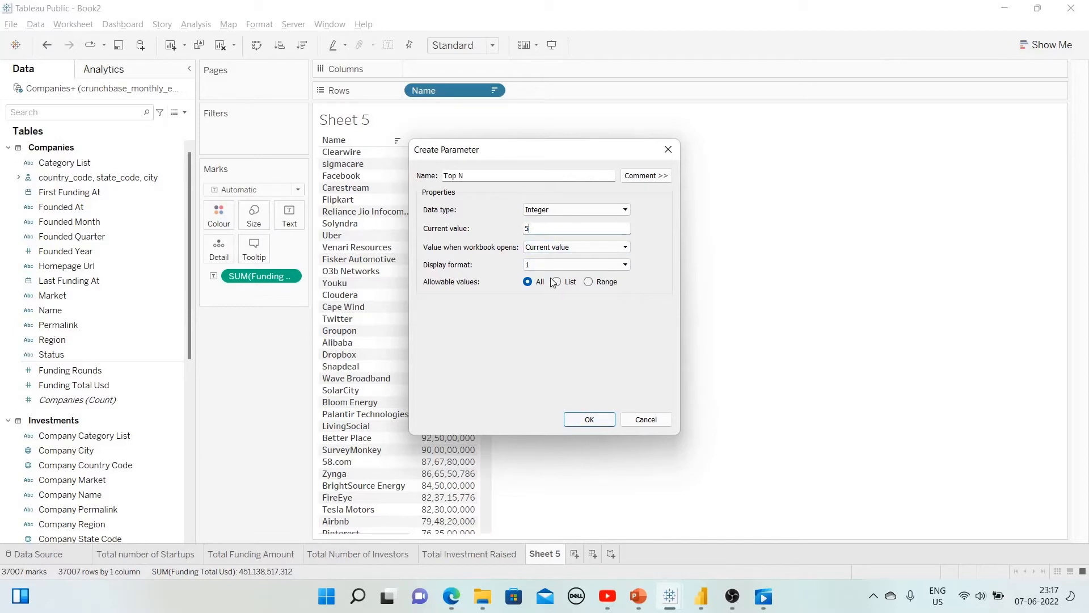
left_click(590, 419)
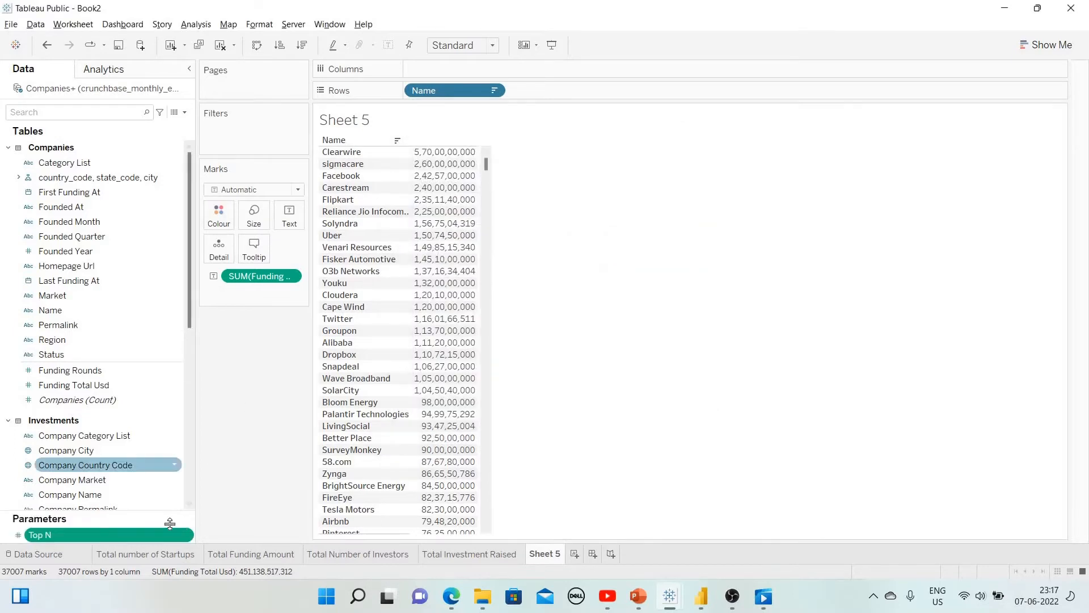
Show the Top N parameter control on the sheet and try the values 10 and 8 in it
left_click(187, 534)
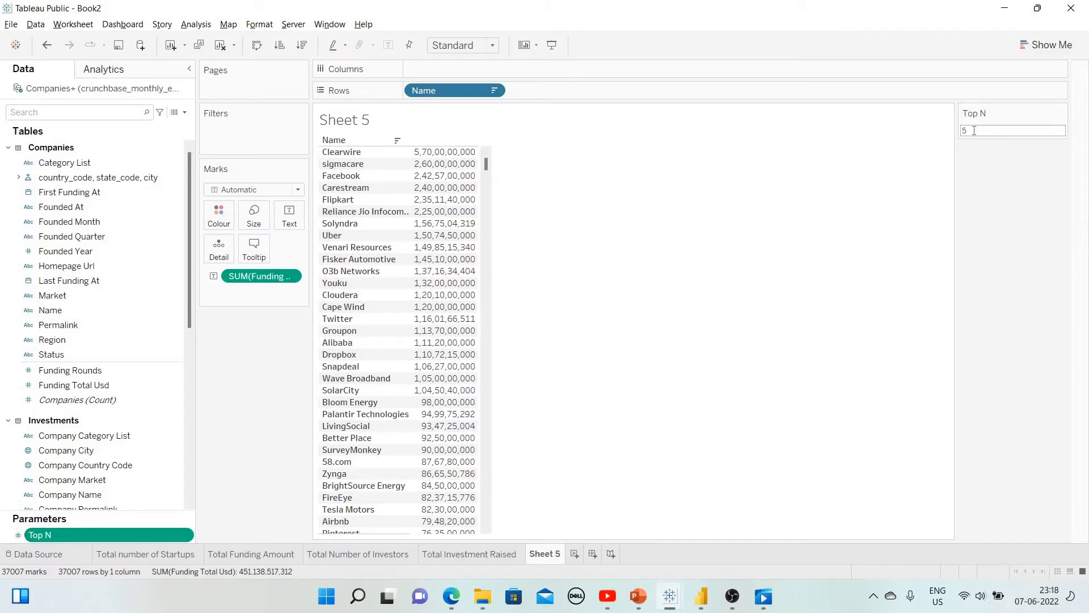
left_click(972, 132)
key("Return")
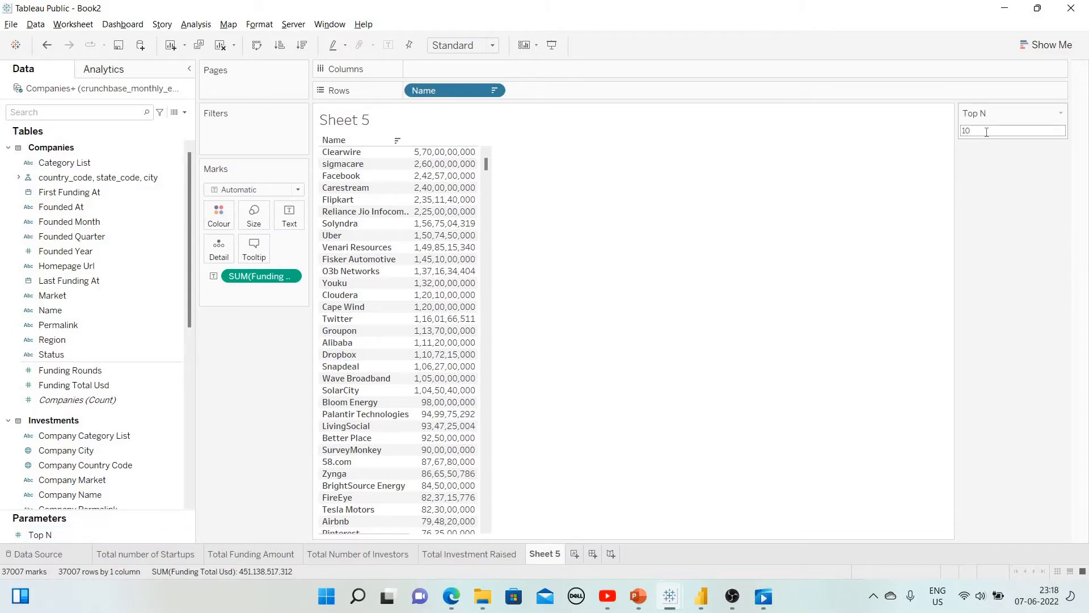
type("8")
left_click(984, 194)
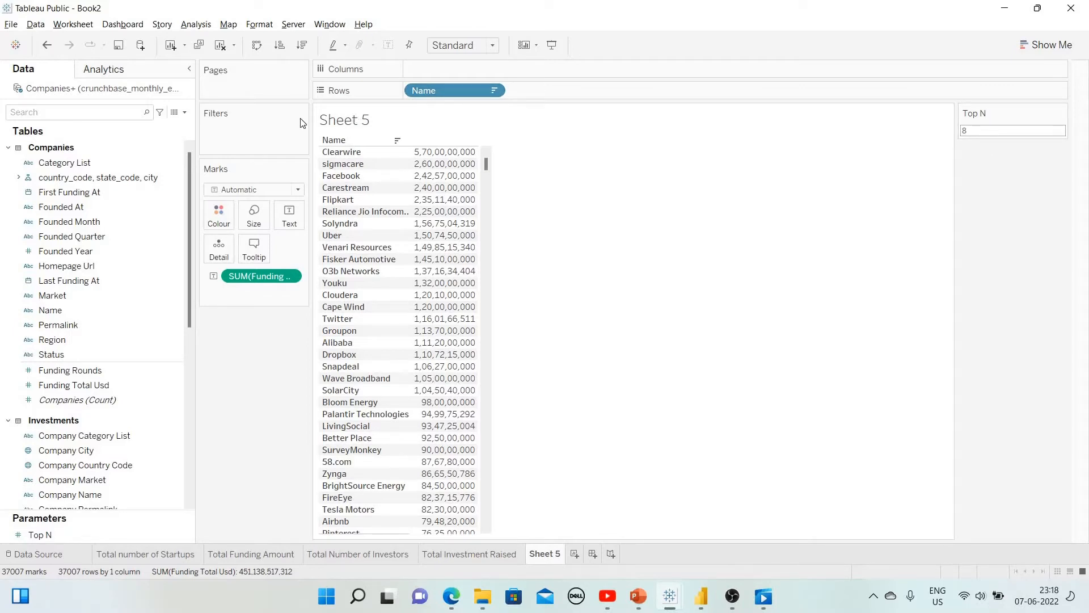
Filter Name, using all values, by field to the top companies by sum of Funding Total Usd, with the Top N parameter as the limit
left_click(494, 92)
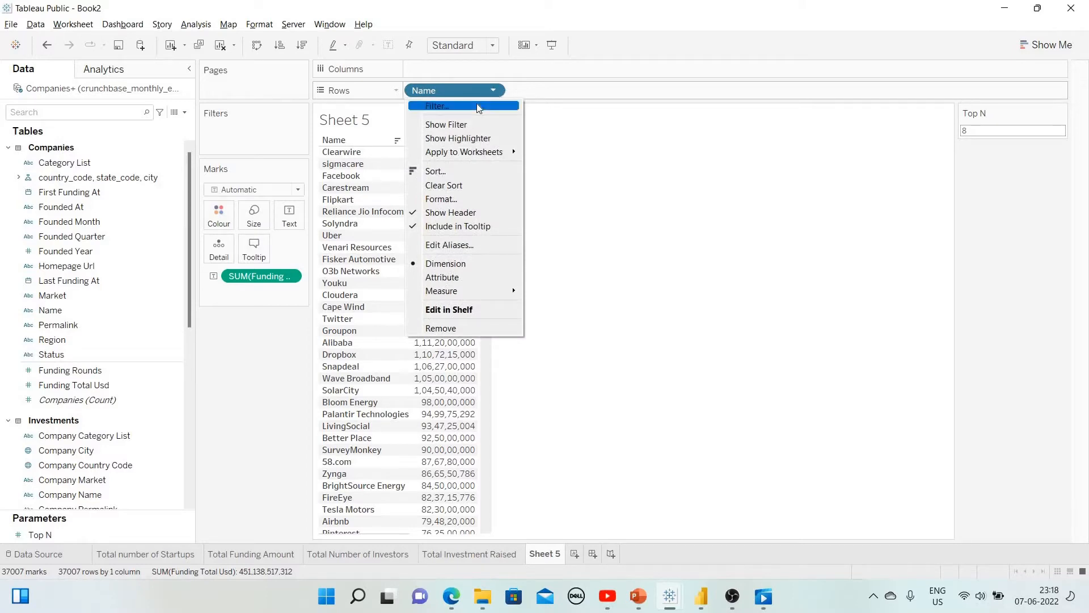
left_click(477, 104)
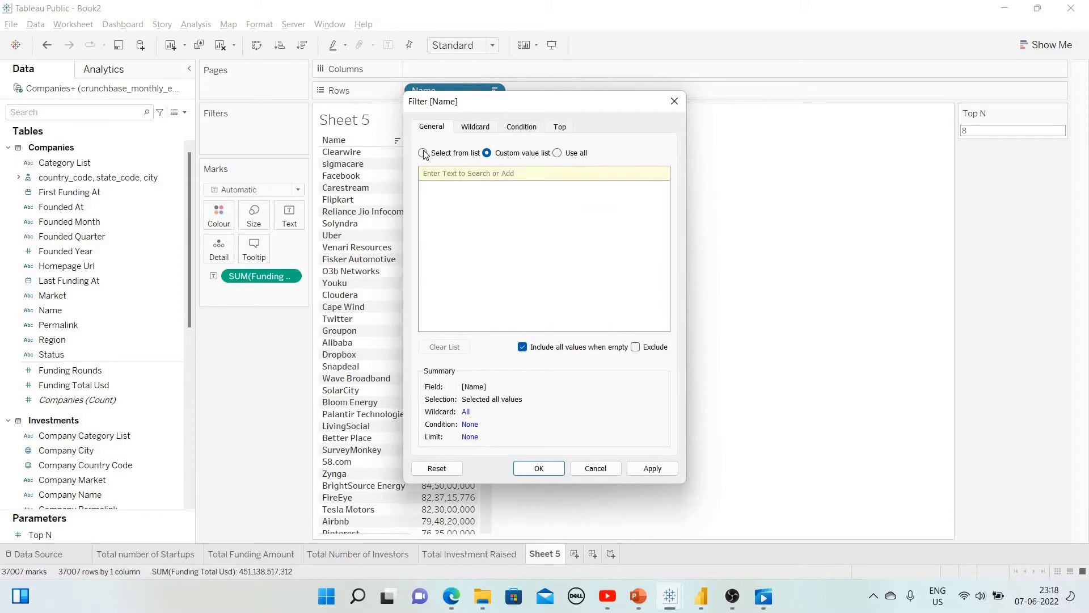
left_click(423, 153)
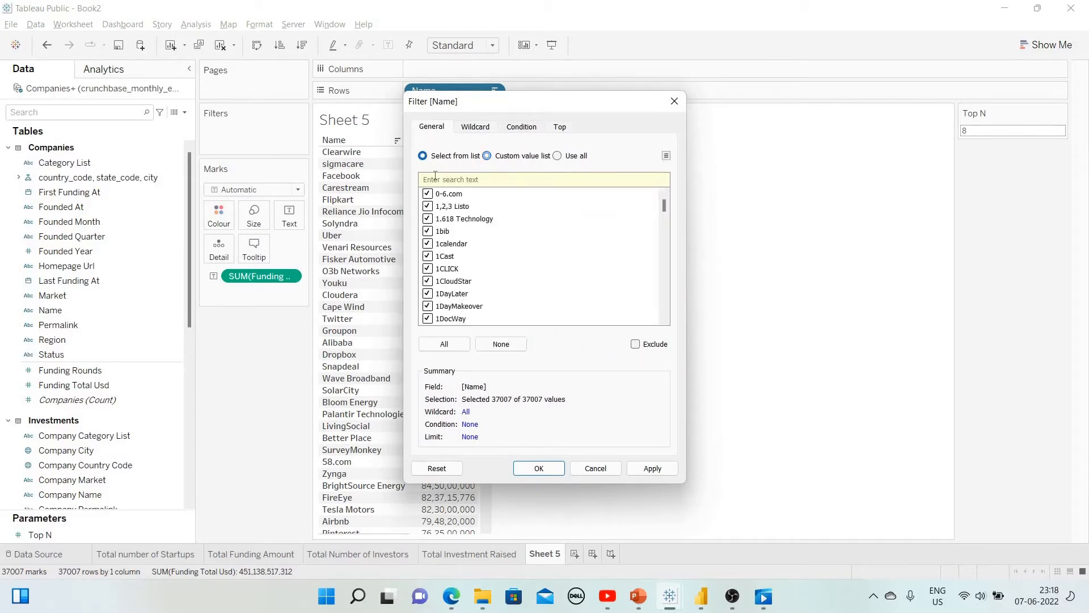
left_click(557, 156)
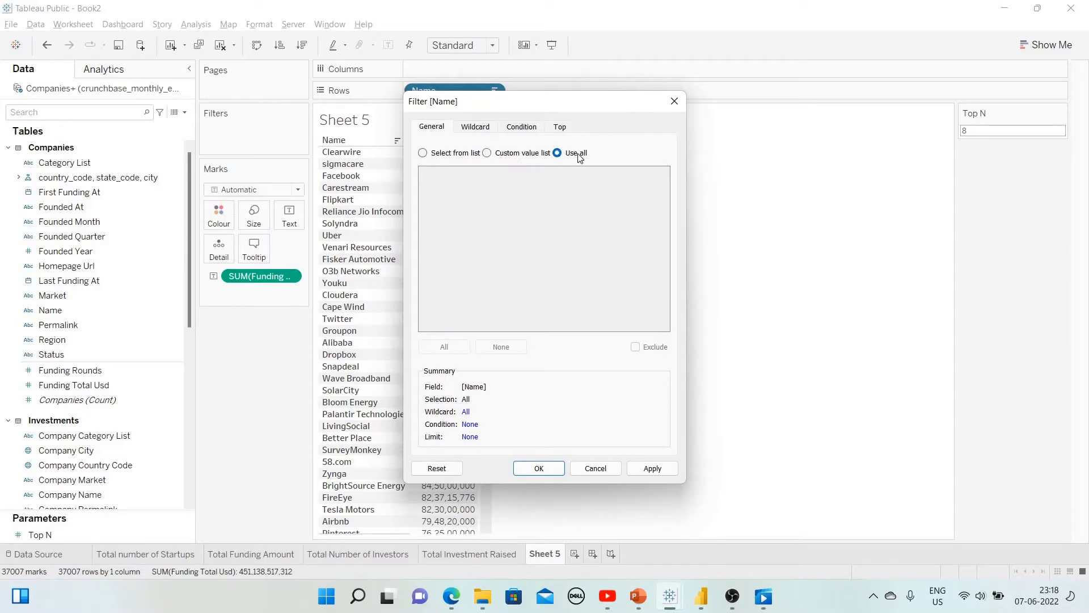
left_click(559, 128)
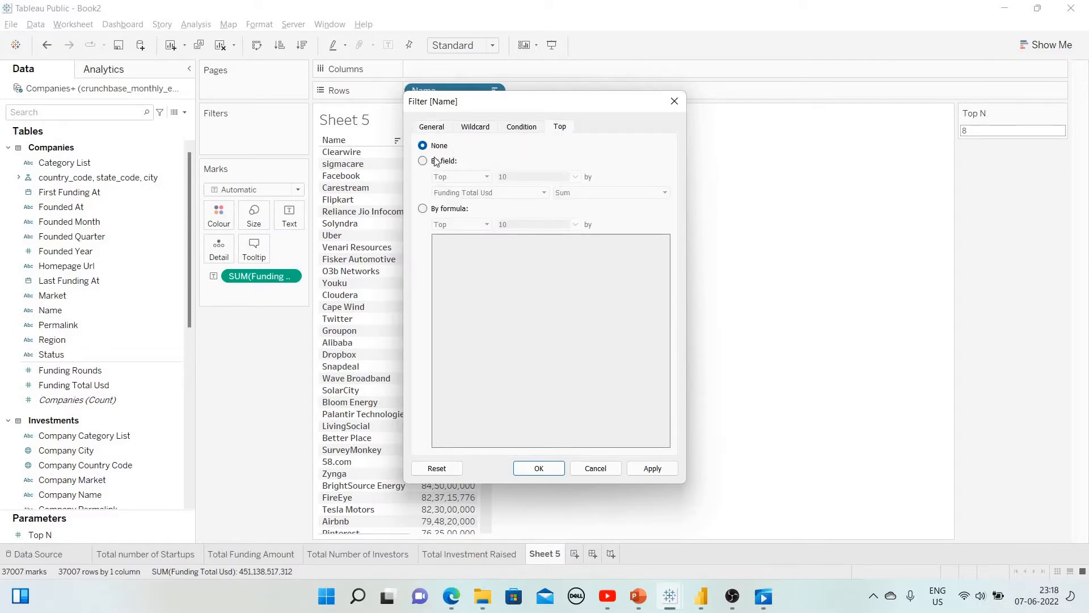
left_click(423, 162)
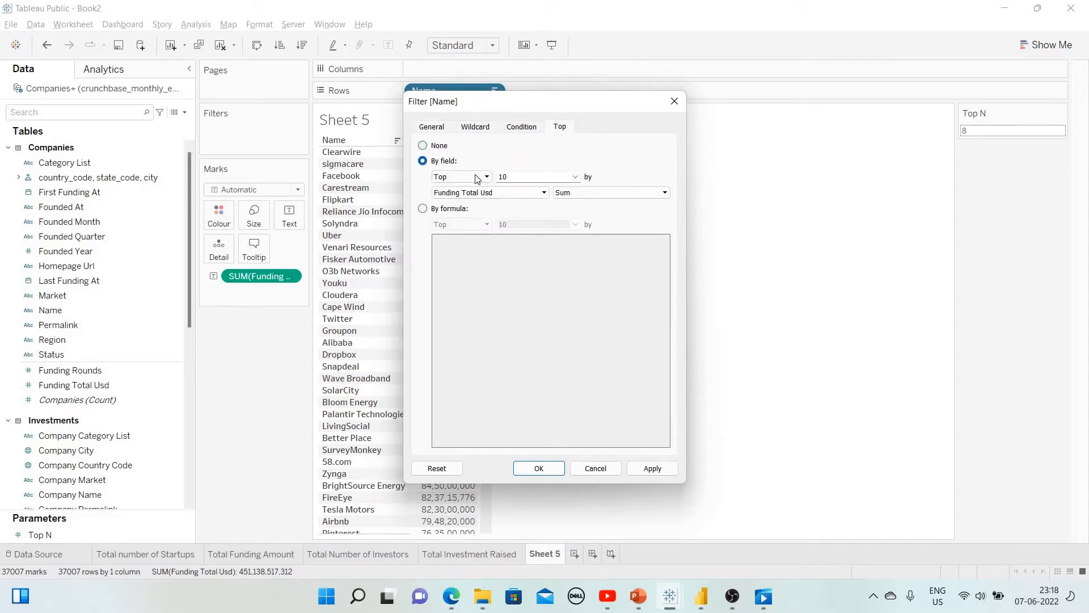
left_click(576, 176)
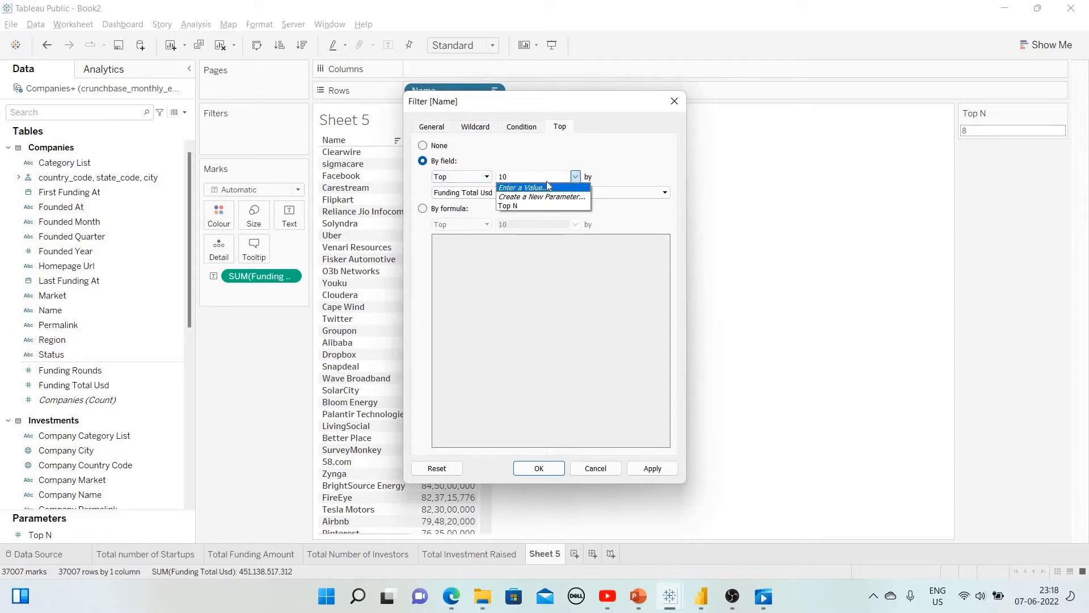
left_click(528, 206)
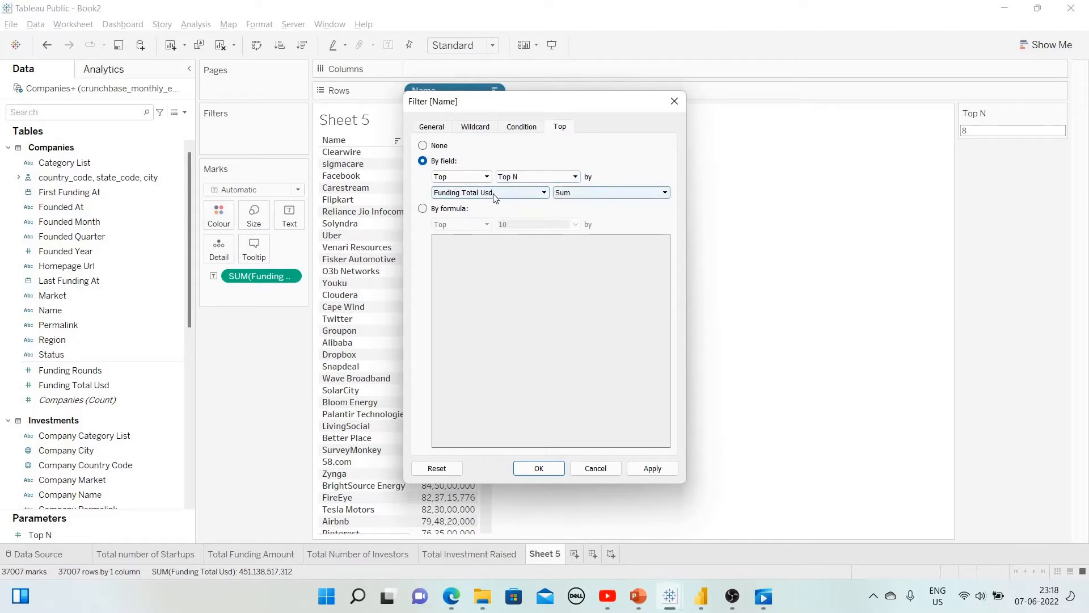
left_click(652, 468)
key("Return")
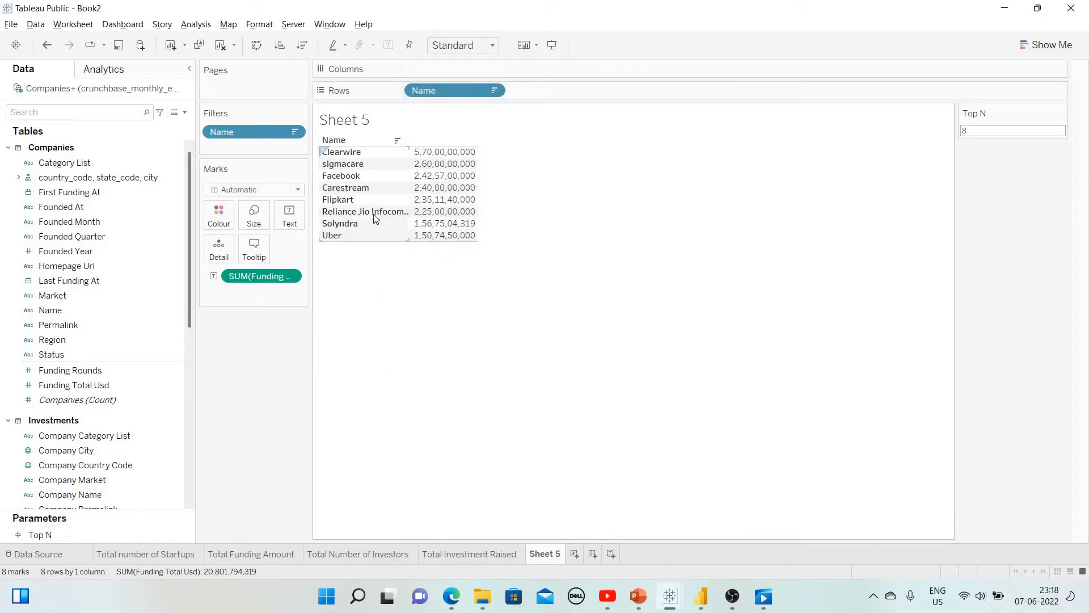
Set the Top N parameter to 5 and convert the funding table into a horizontal bar chart
left_click(984, 130)
type("5")
key("Return")
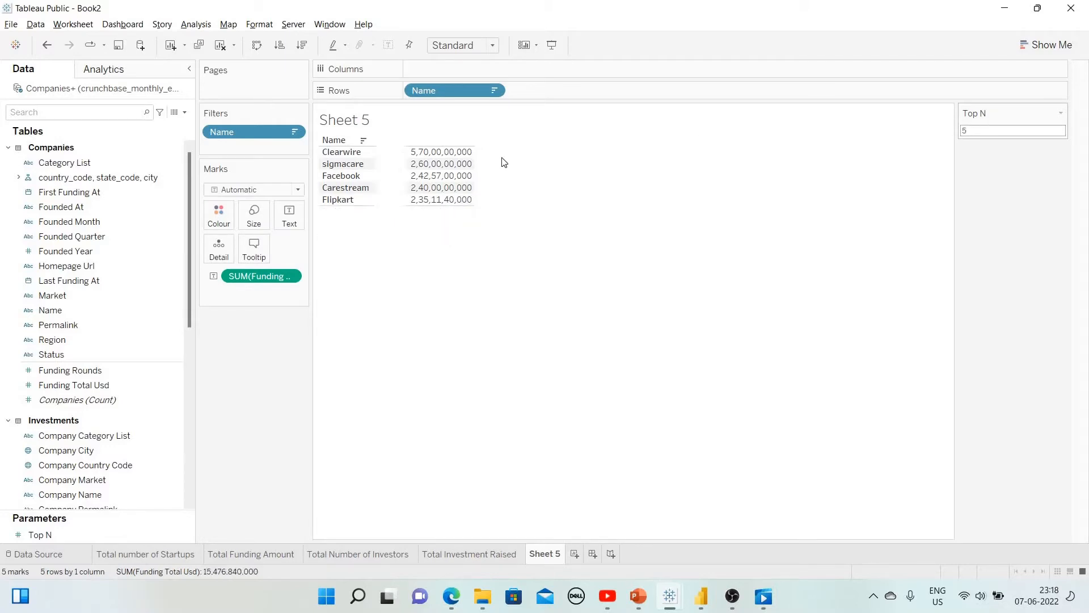
left_click(1054, 46)
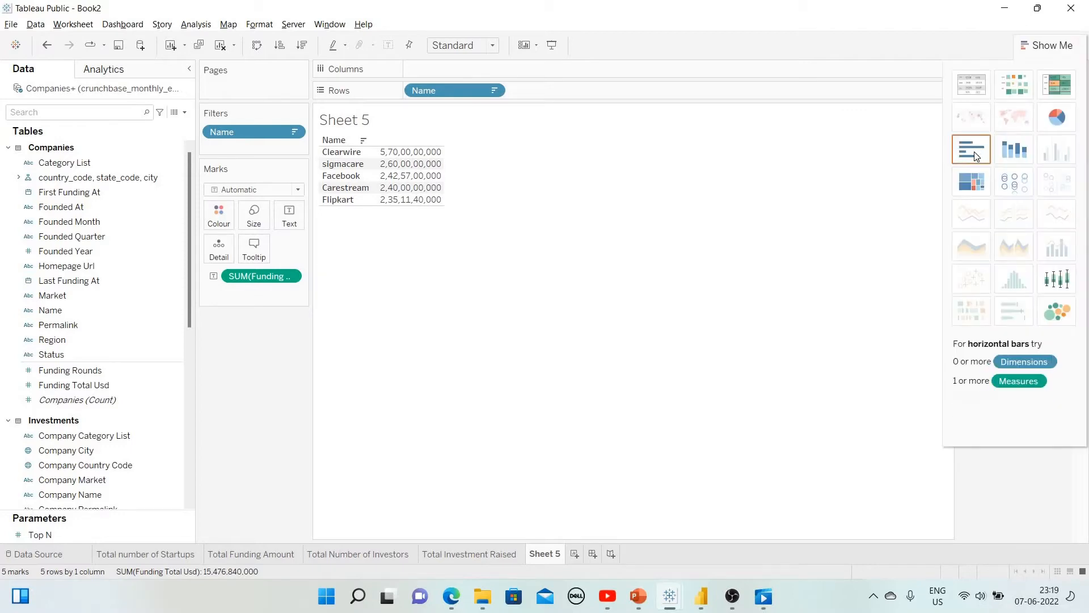
left_click(975, 152)
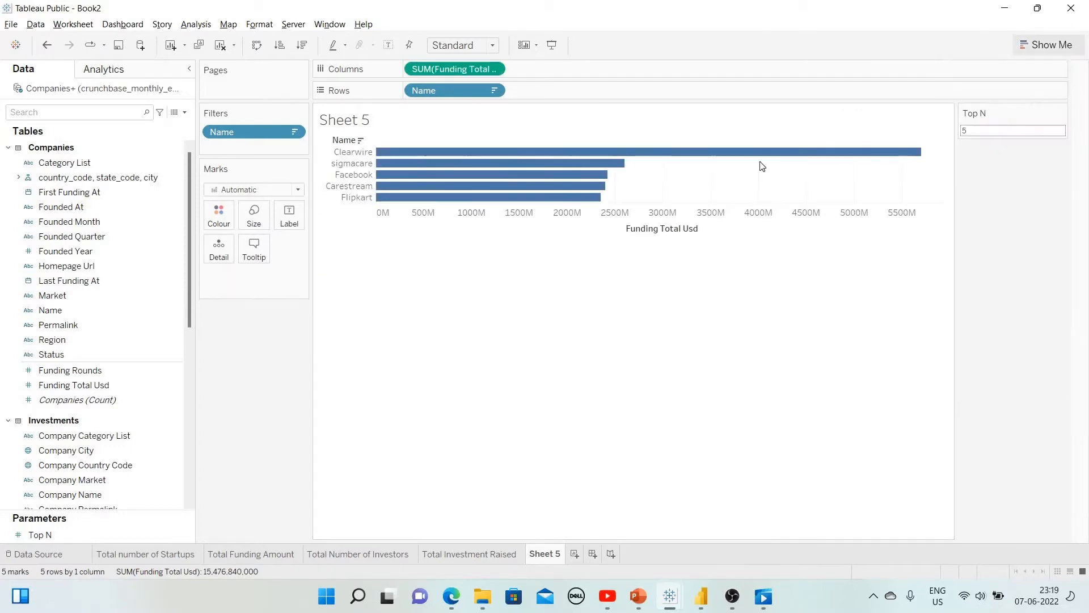
Remove the bar chart's vertical grid lines by setting the column grid lines to None
right_click(706, 175)
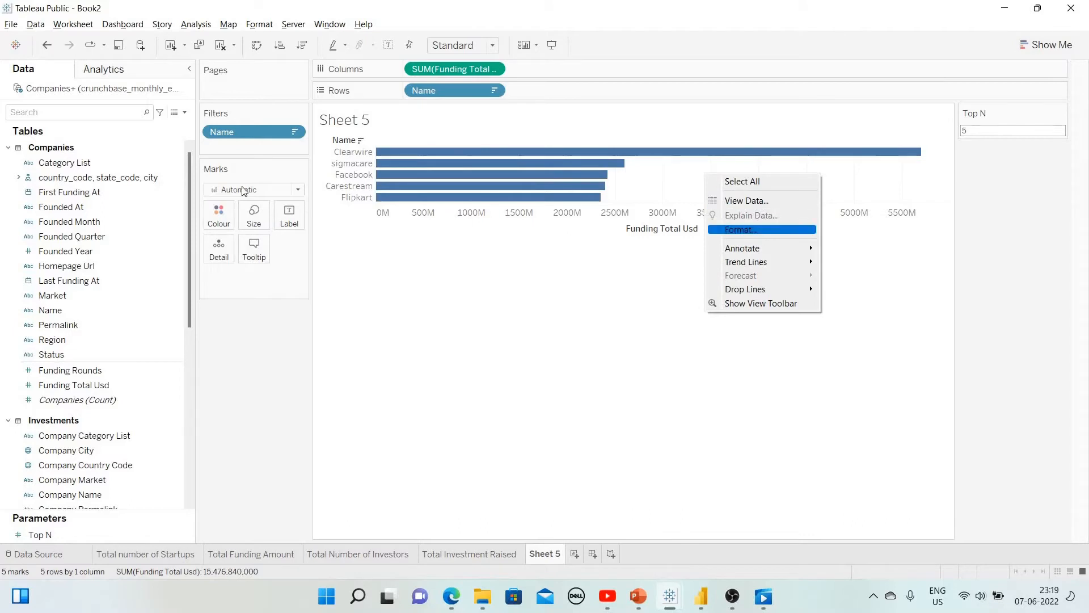
key("Return")
left_click(68, 92)
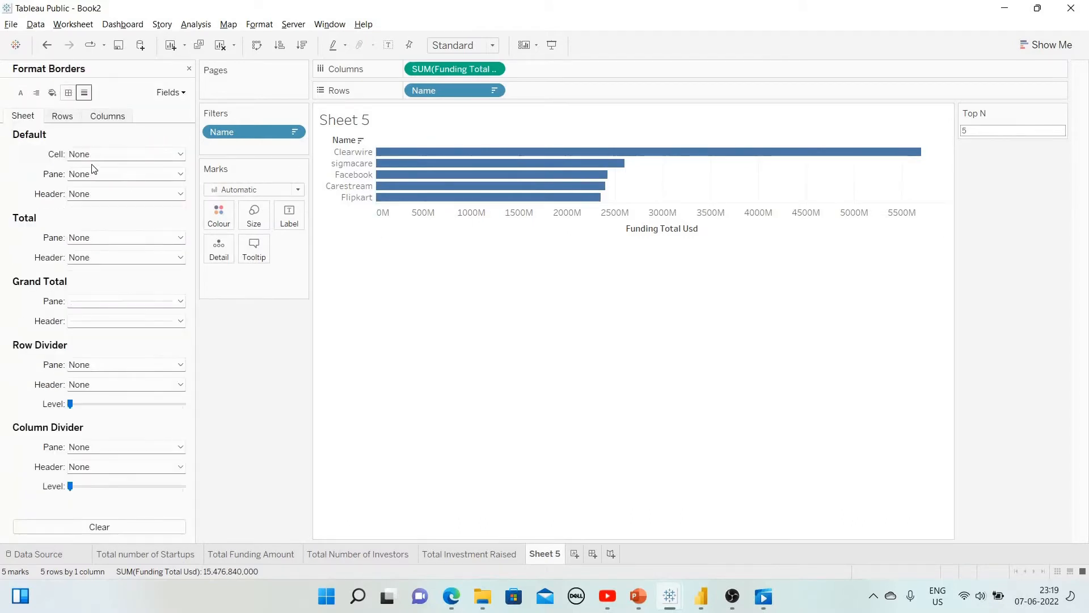
left_click(84, 93)
left_click(67, 118)
left_click(100, 118)
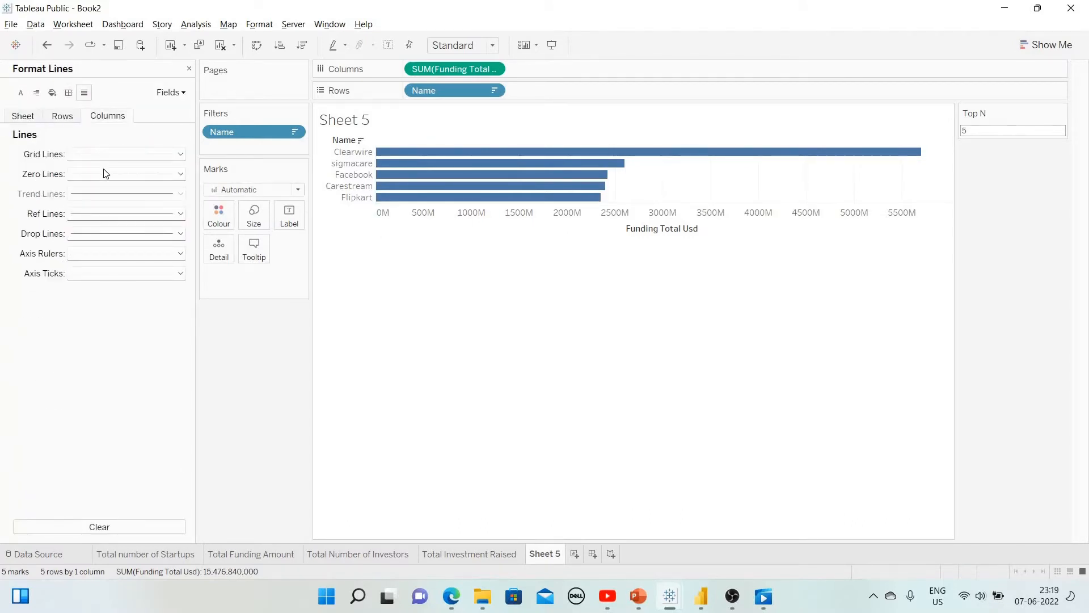
left_click(125, 154)
left_click(121, 167)
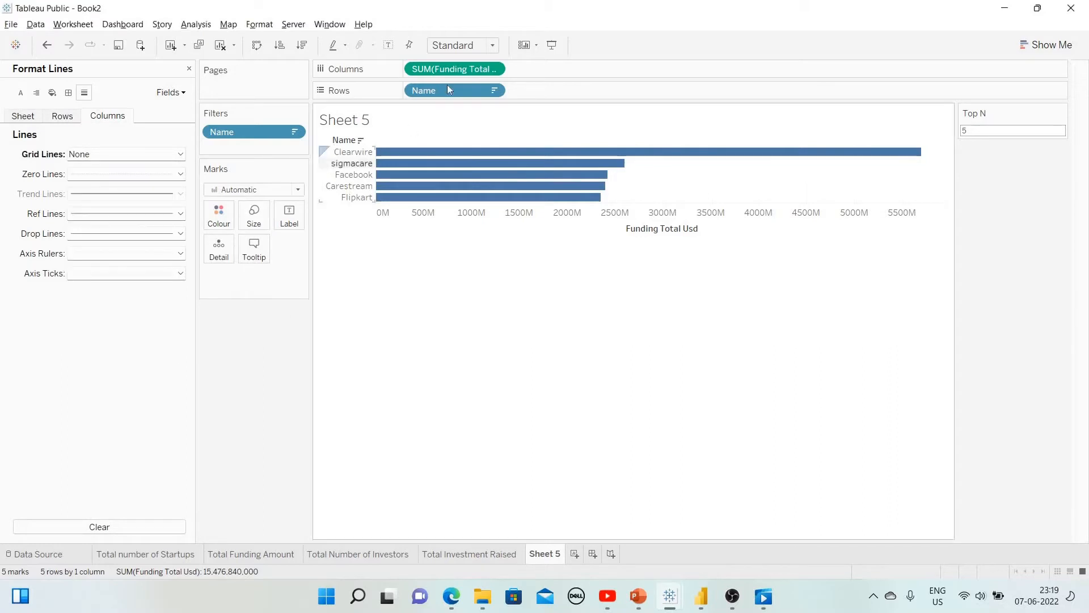
Label the bars with the sum of Funding Total Usd and format the labels as custom currency with a $ prefix
left_click_drag(455, 68, 291, 216)
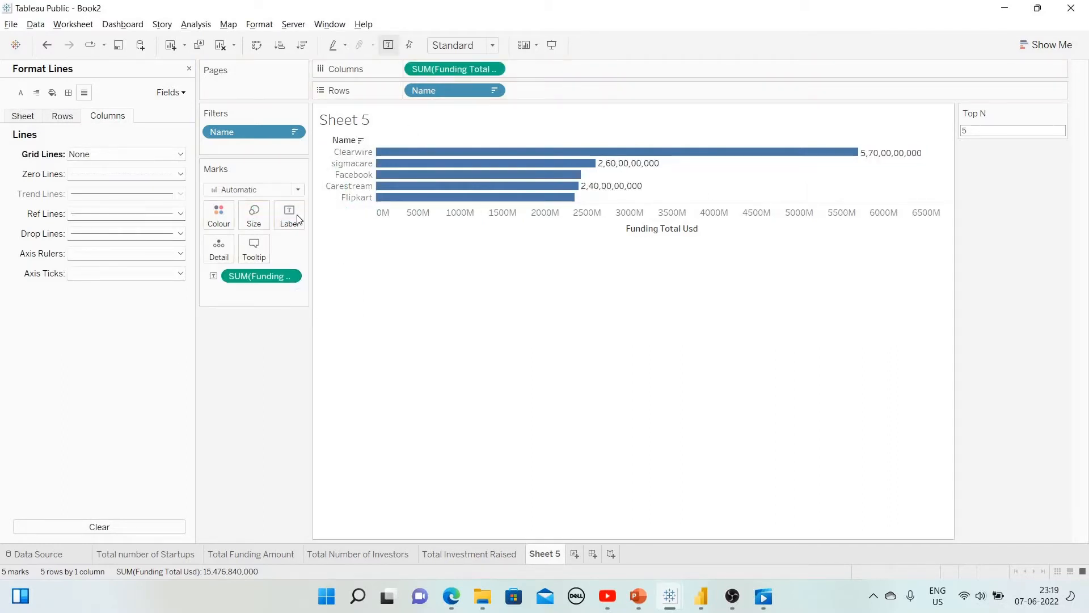
left_click(295, 277)
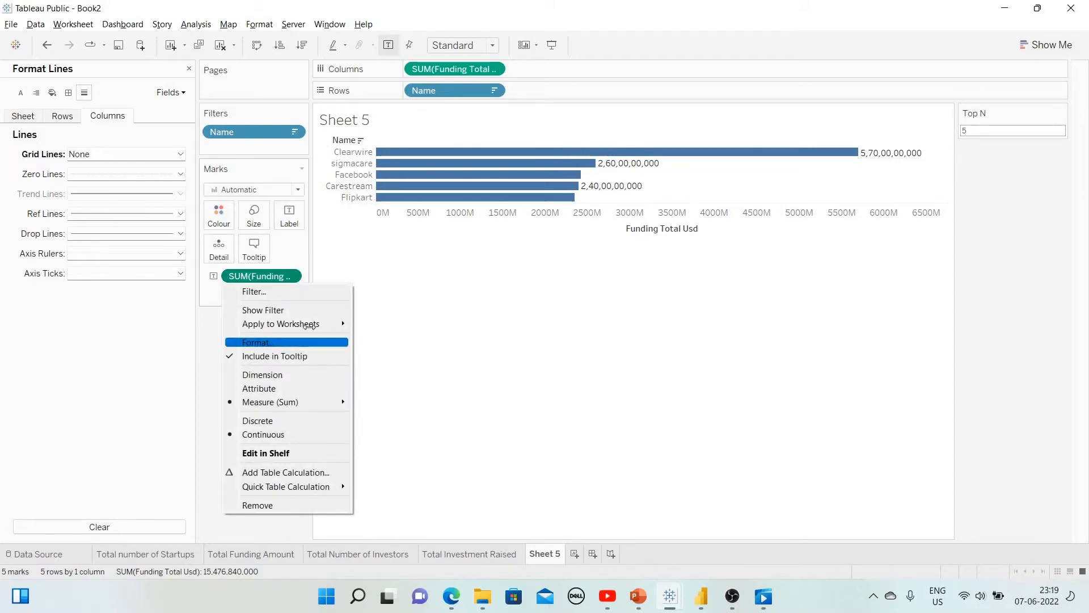
left_click(270, 343)
left_click(114, 194)
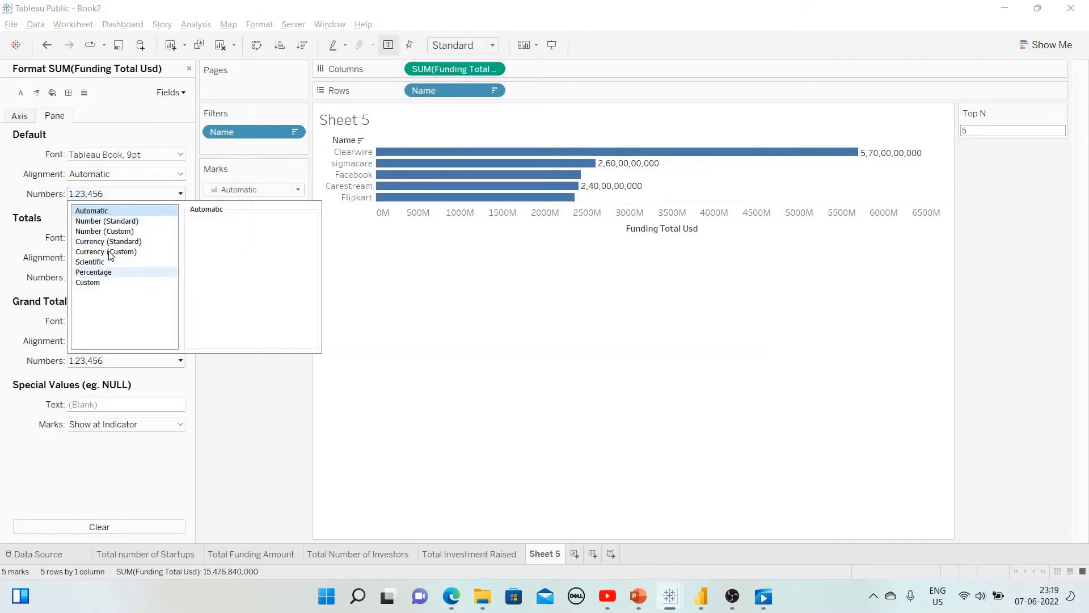
left_click(110, 251)
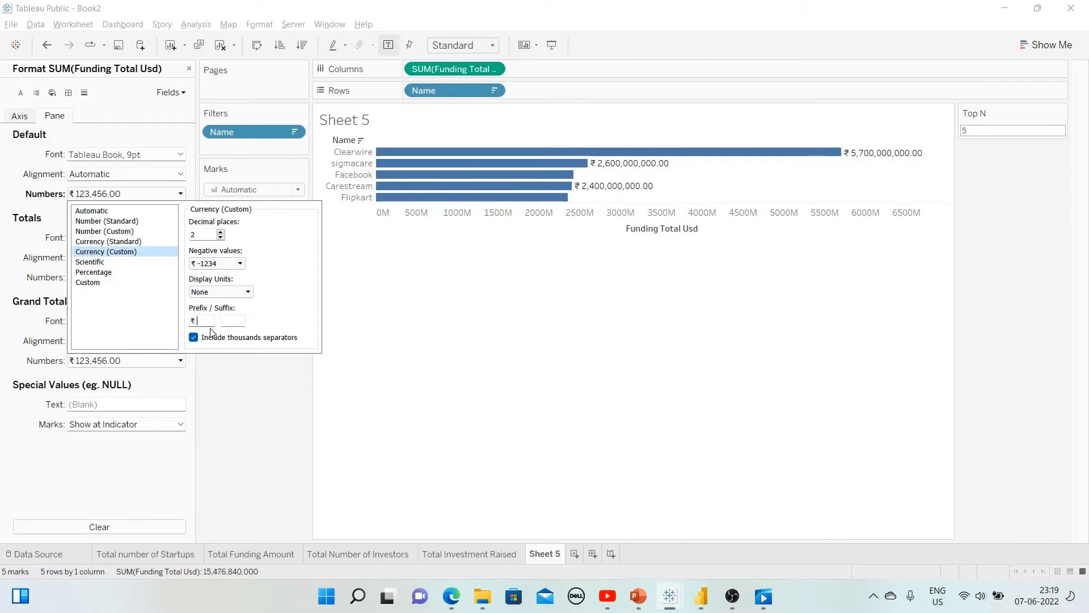
double_click(203, 321)
type("$")
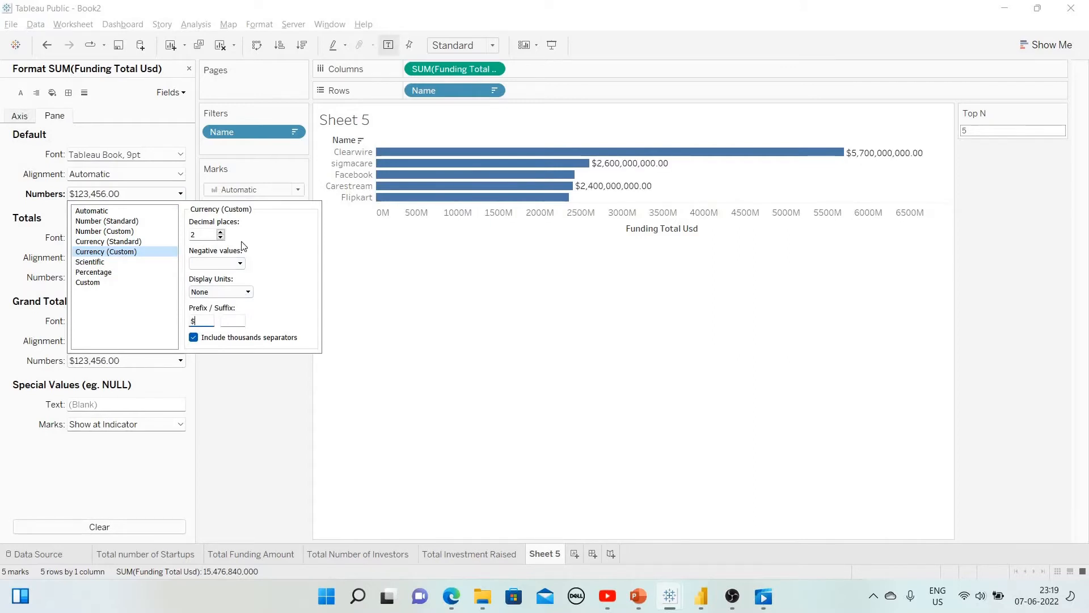
Set the bar labels' currency format to 0 decimal places, trying Millions (M) and then choosing Billions (B) as display units
left_click(221, 237)
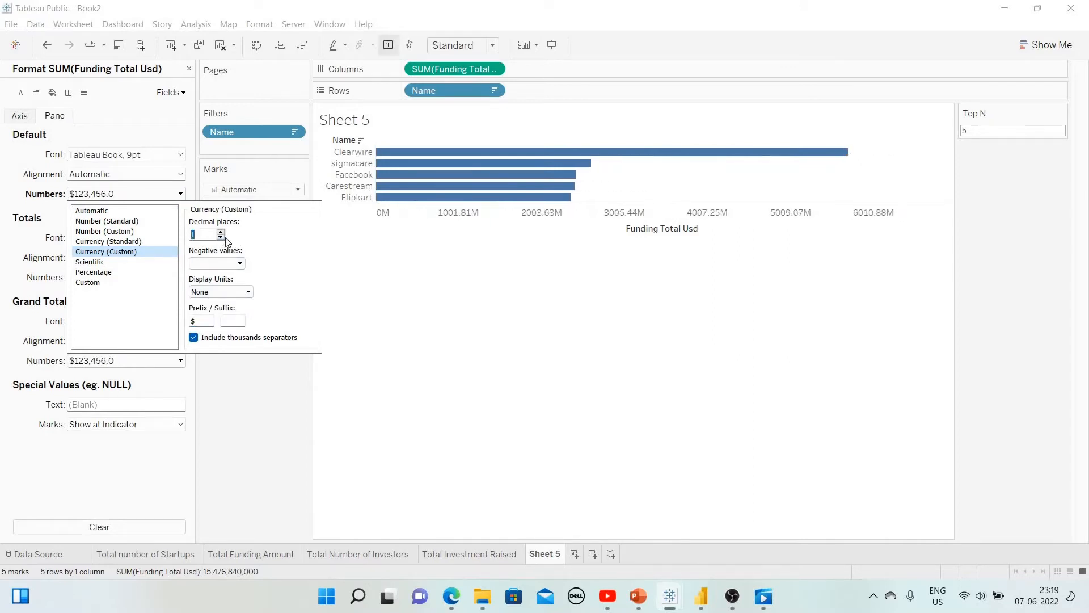
left_click(224, 237)
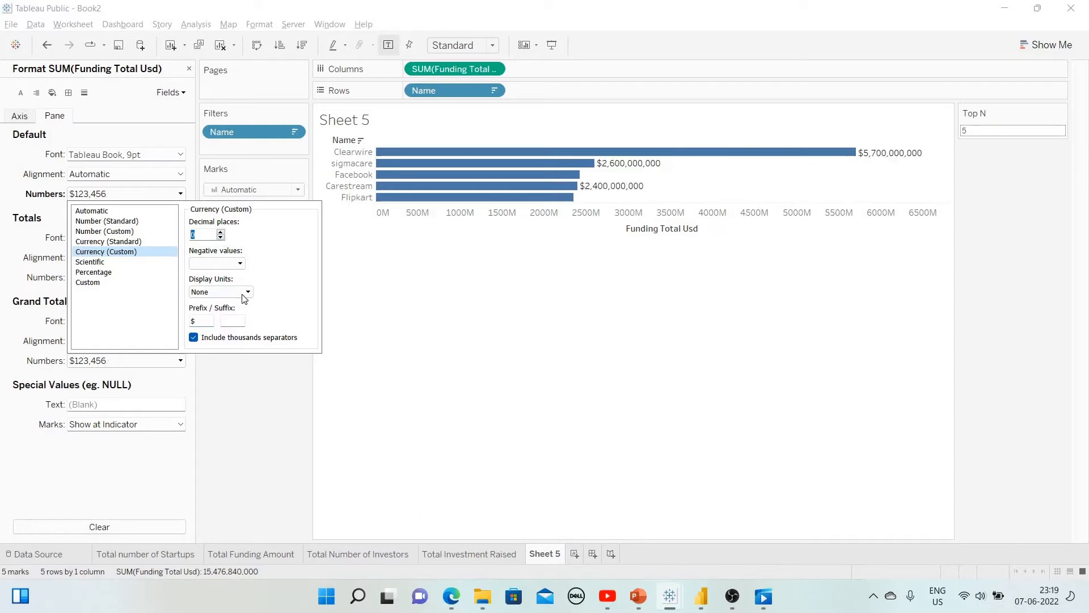
left_click(243, 292)
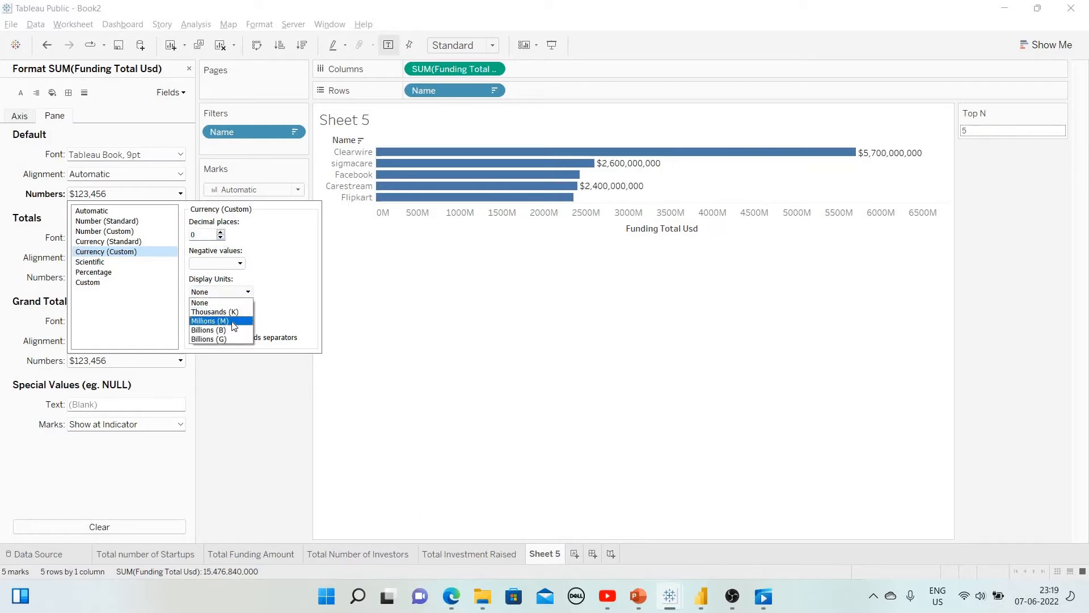
left_click(233, 321)
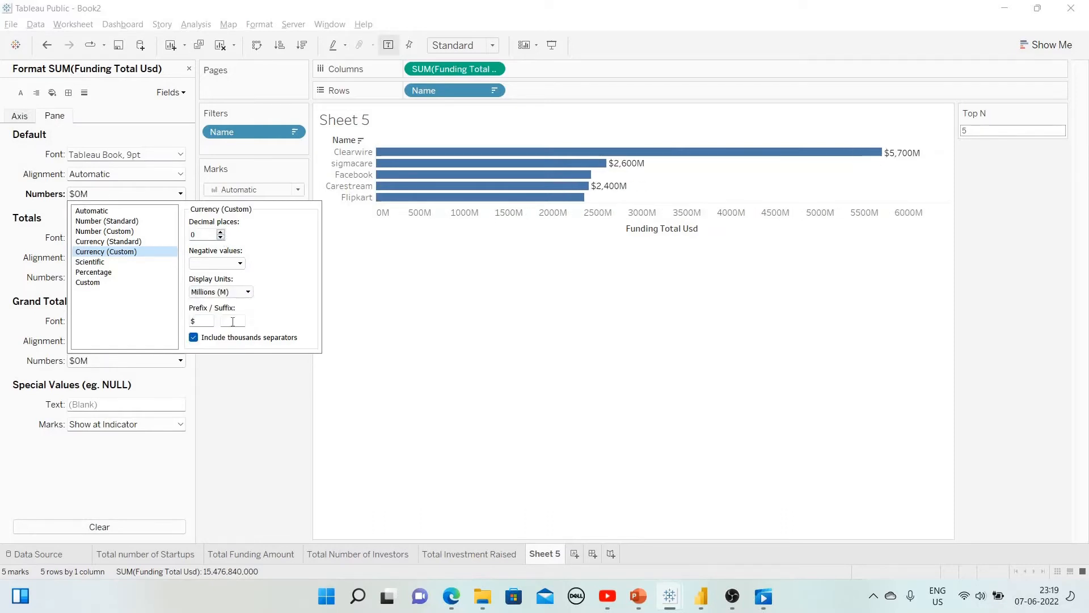
left_click(239, 293)
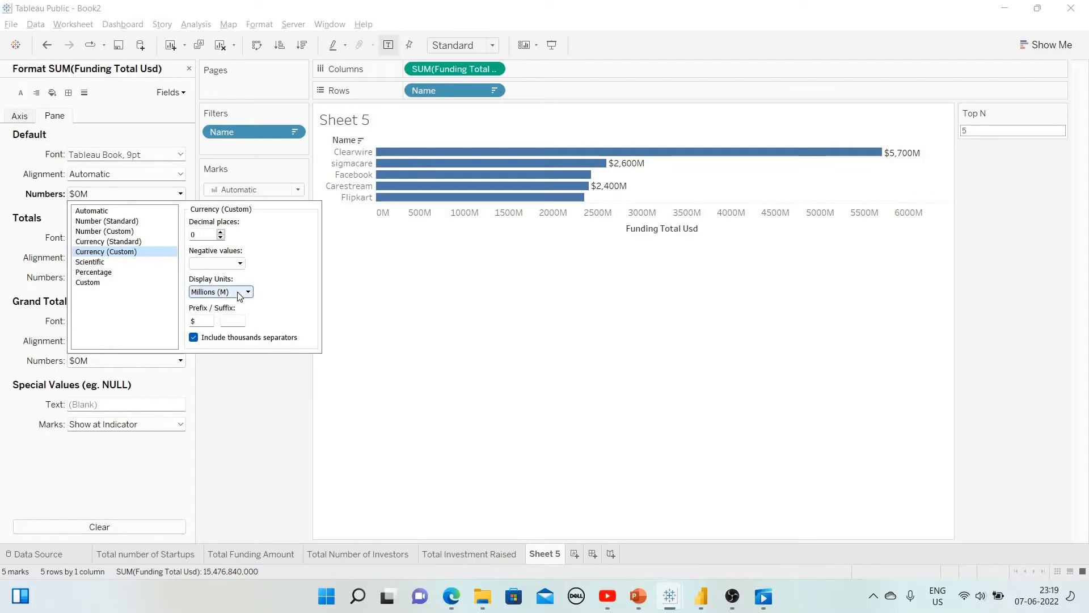
left_click(233, 326)
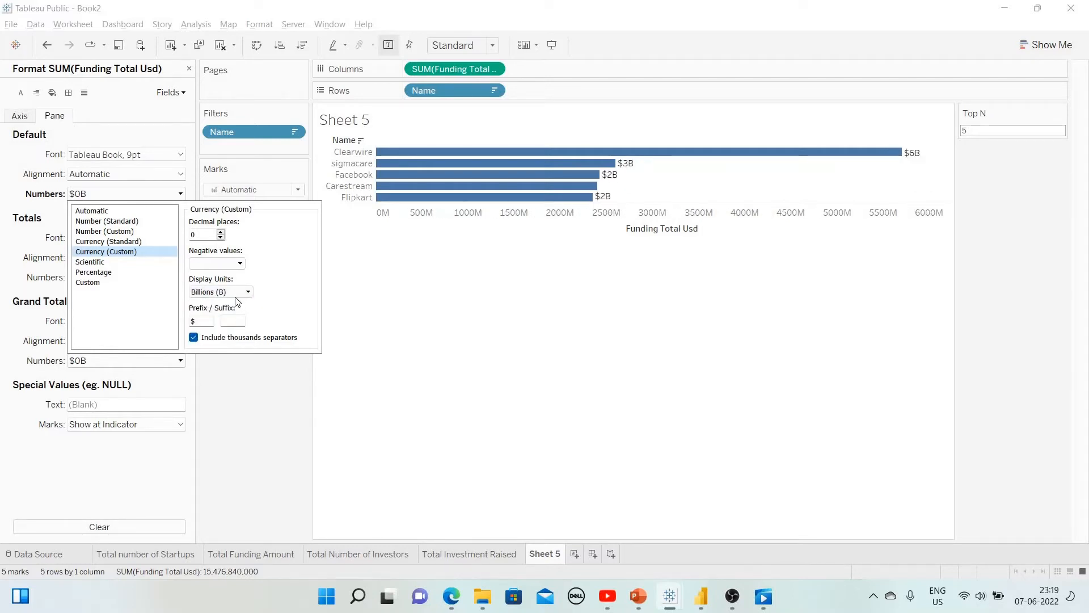
left_click(233, 292)
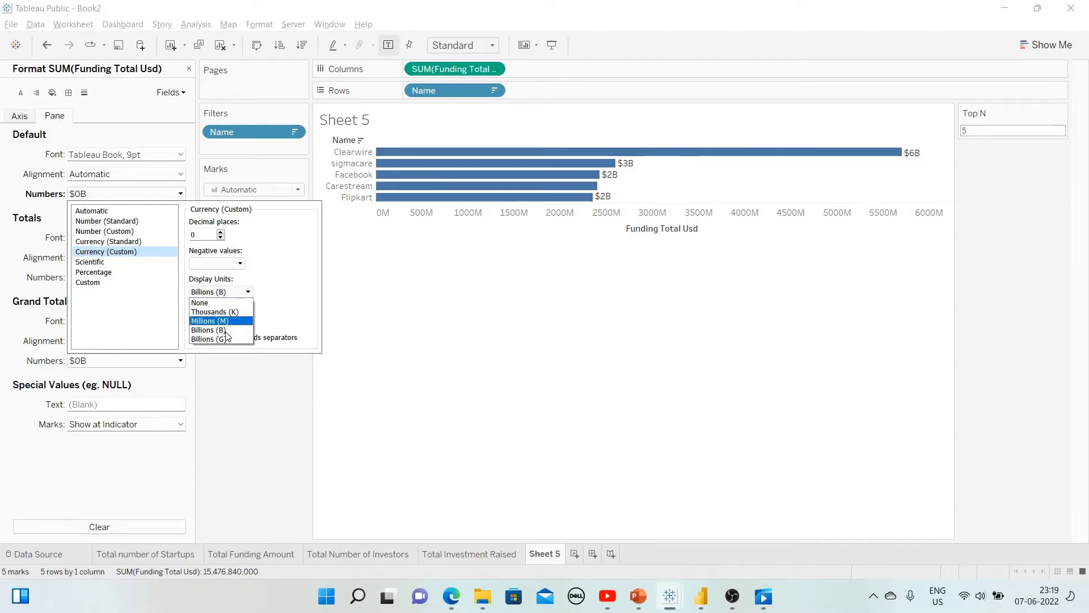
left_click(245, 362)
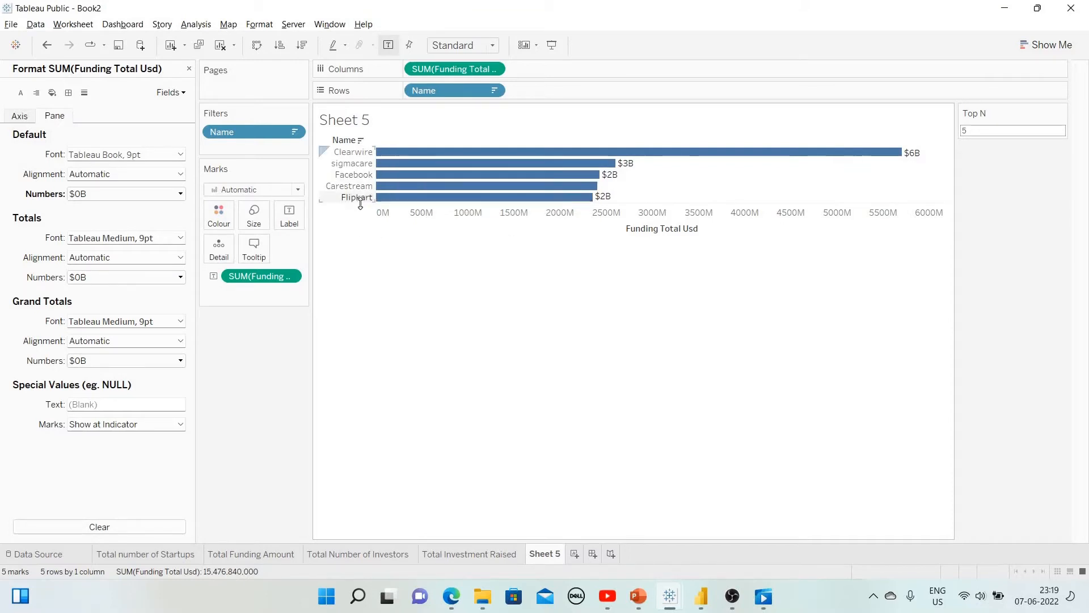
Increase the height of the bar rows and set the funding labels to 1 decimal place
left_click_drag(362, 236, 365, 351)
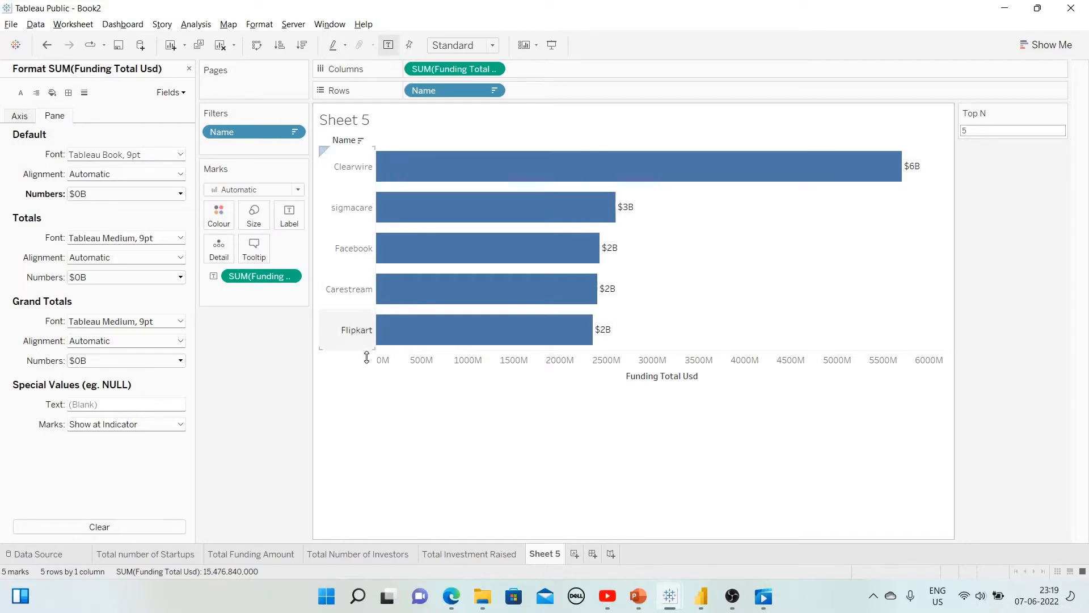
left_click_drag(369, 363, 369, 411)
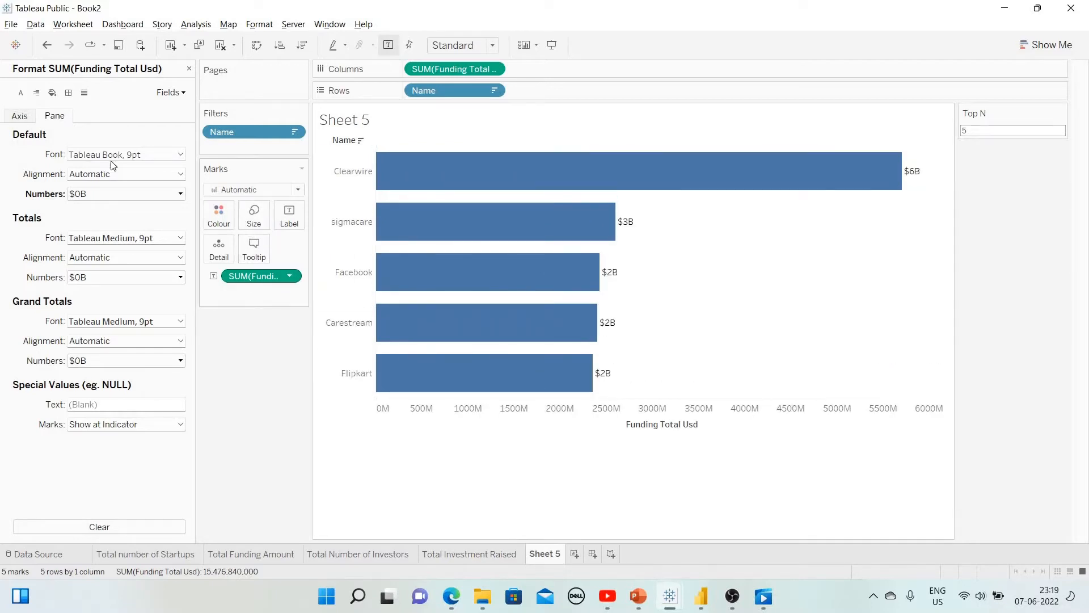
left_click(111, 194)
left_click(221, 232)
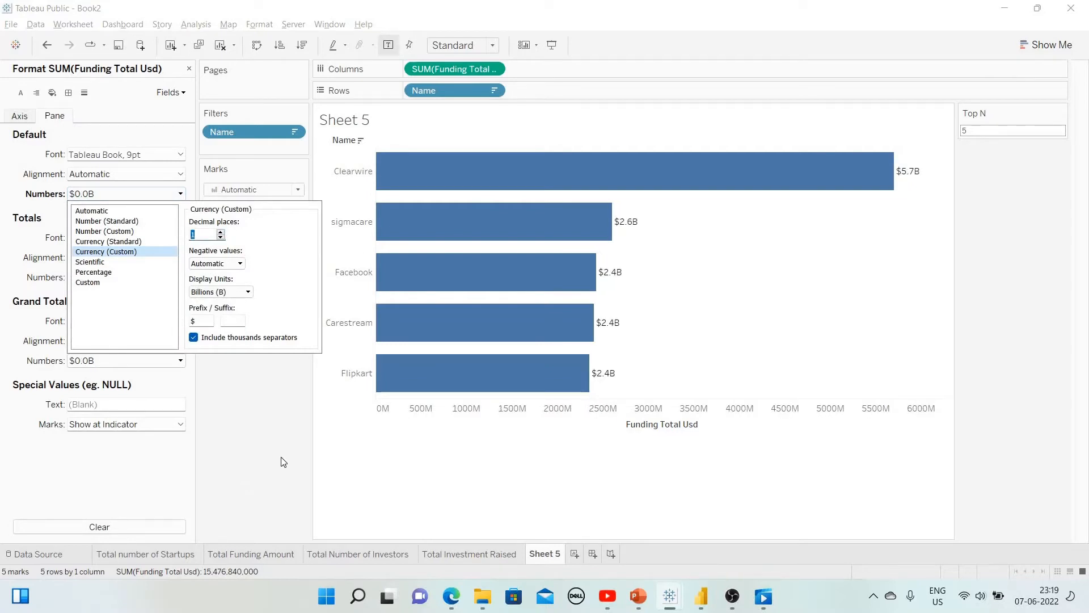
left_click(510, 433)
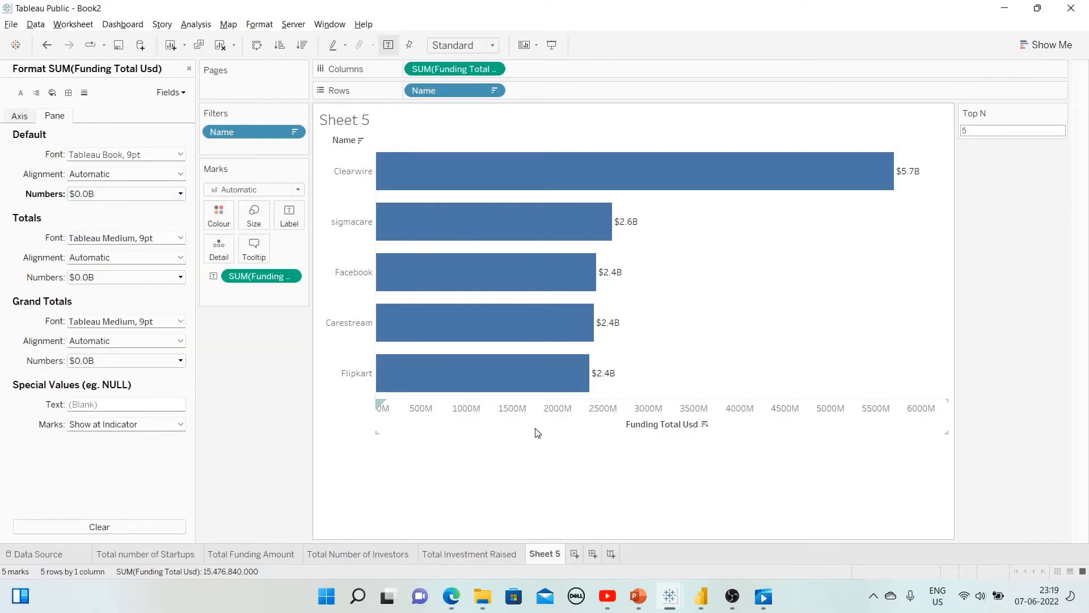
Hide the Name field label for rows and the header of the Funding Total Usd axis
right_click(349, 142)
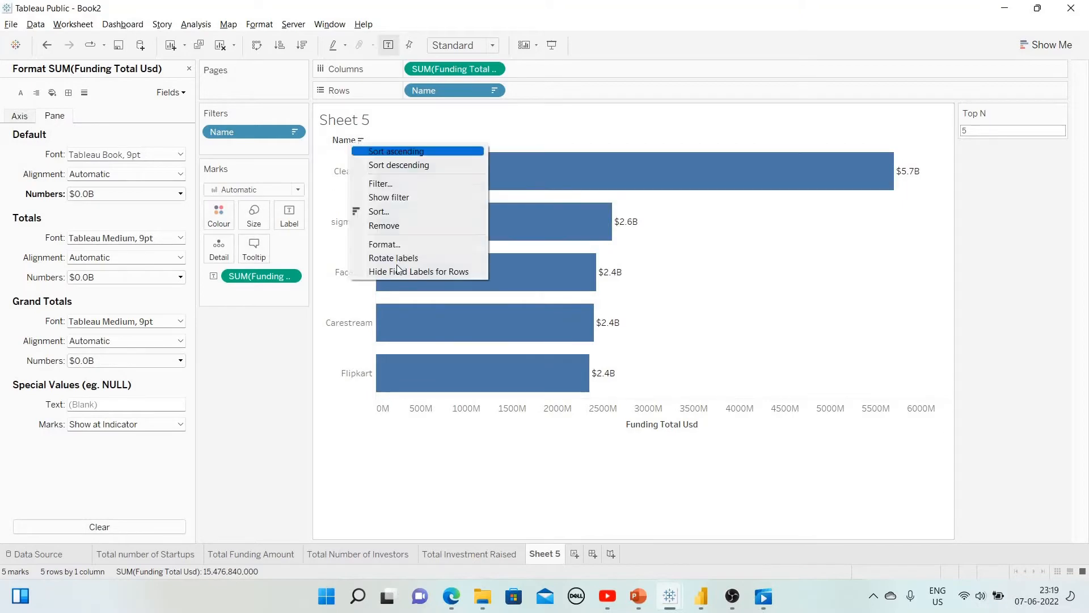
left_click(416, 271)
right_click(551, 410)
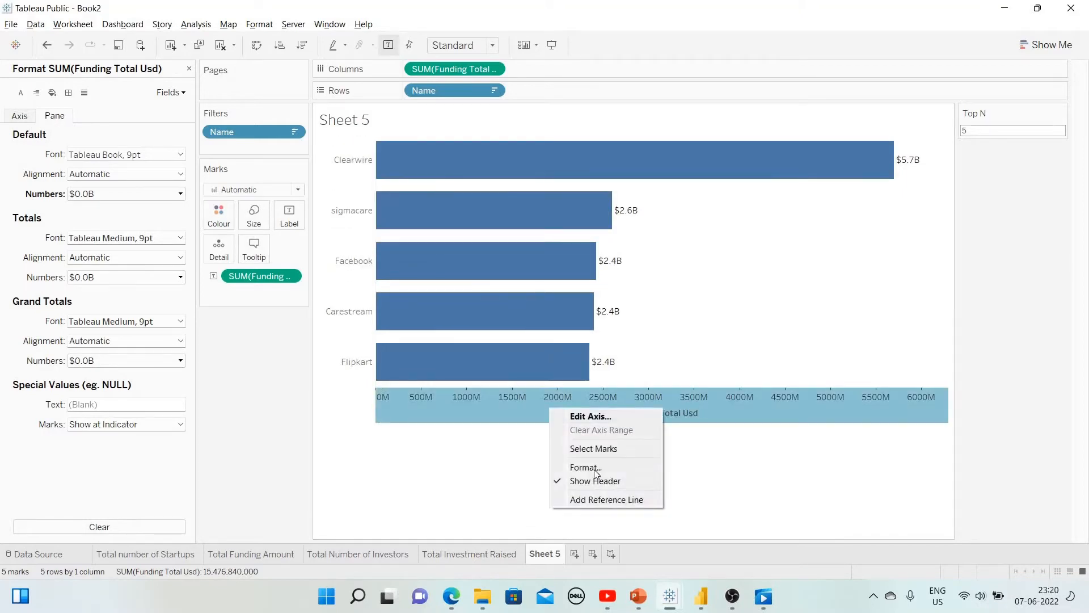
left_click(596, 482)
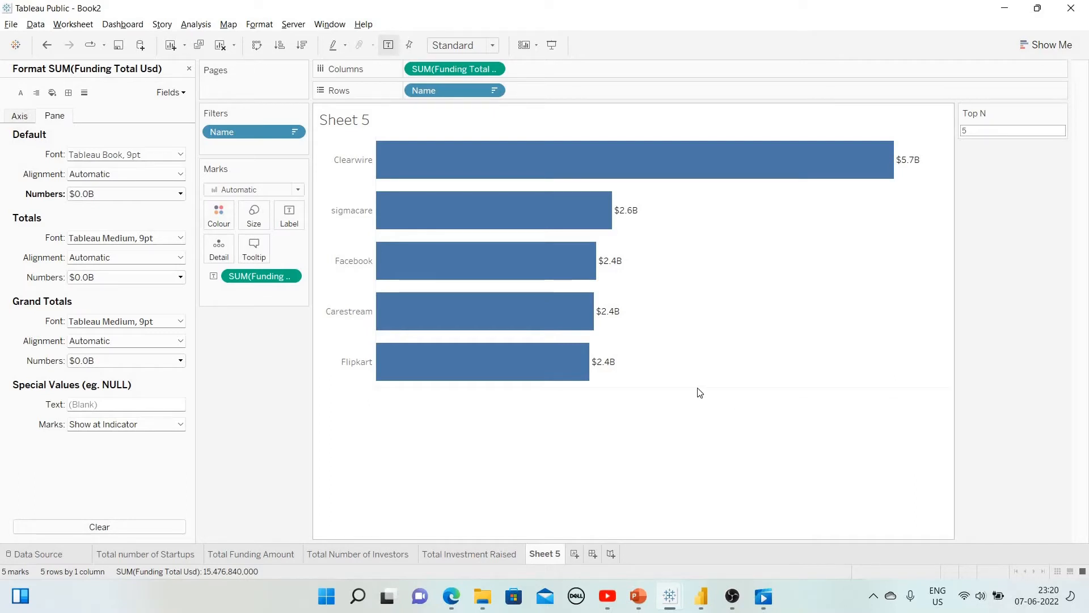
Rename Sheet 5 as "Top N Startups by Funding"
double_click(549, 553)
type("Top ")
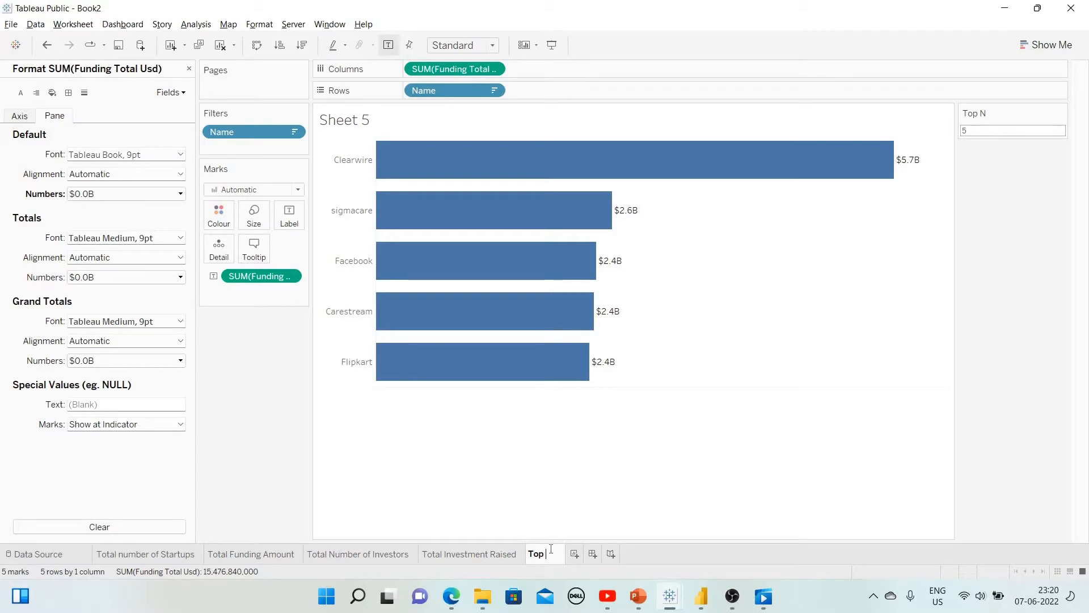
type("N Startups")
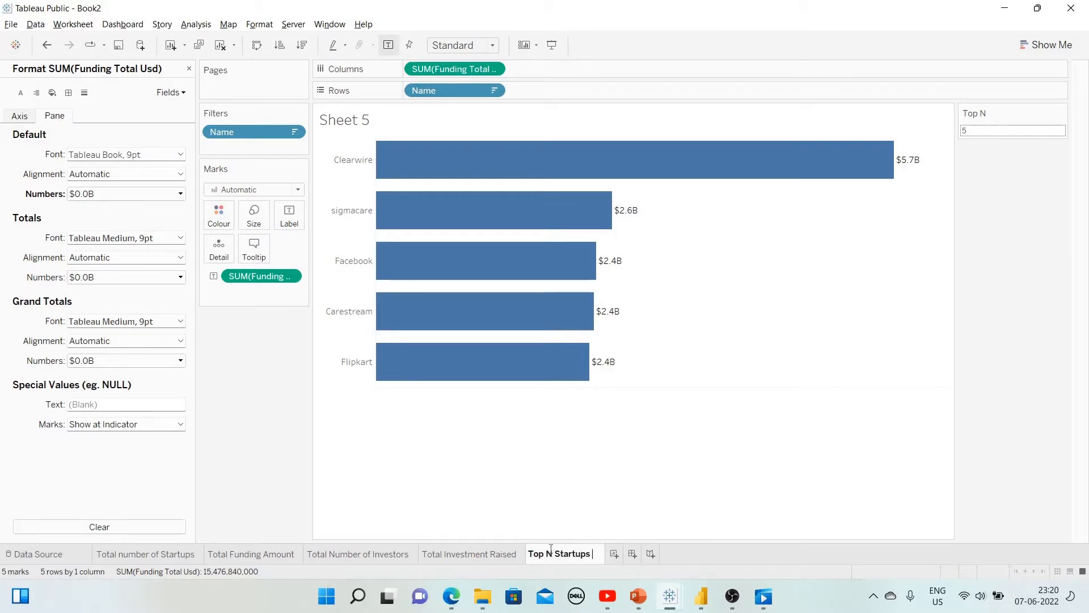
type(" by Funding")
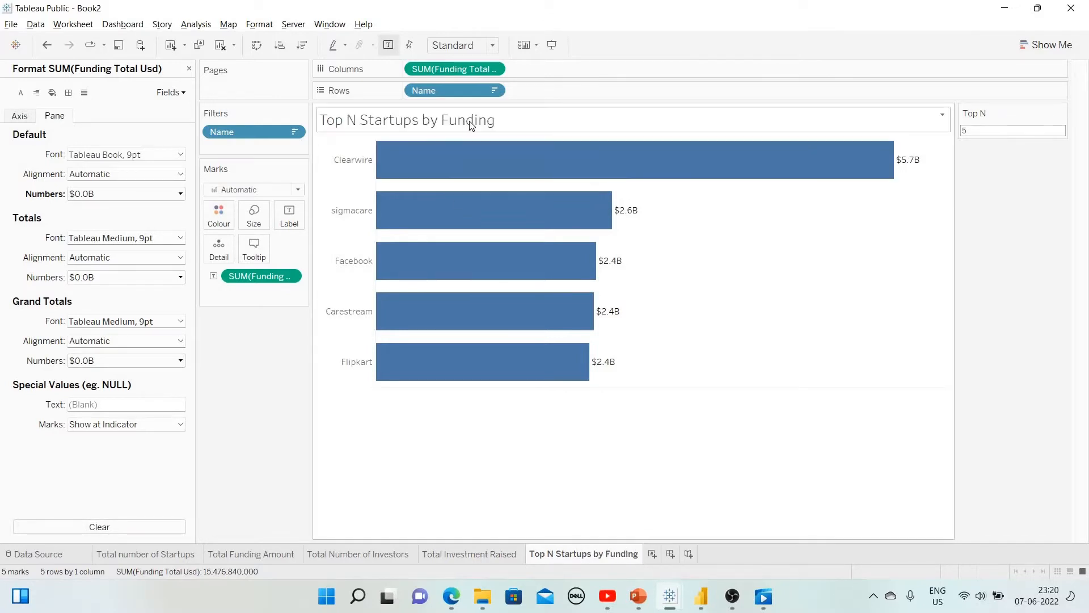
Replace the sheet title with "Top <Parameters.Top N> Startups by Funding", inserting the Top N parameter in place of the letter N
right_click(424, 118)
key("Return")
key("ctrl+a")
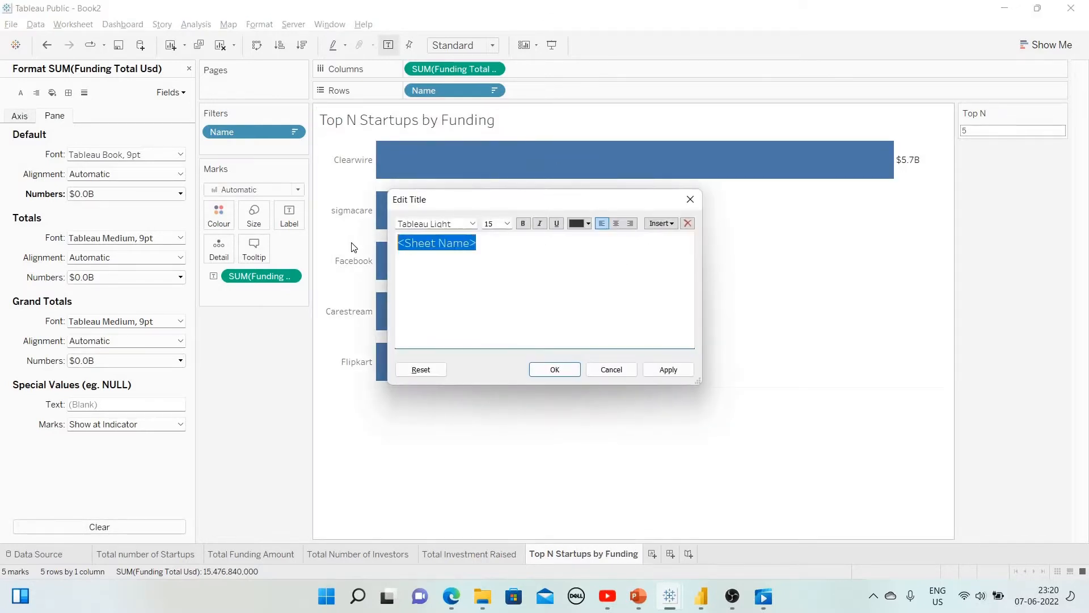
type("Top N Startups by Funding")
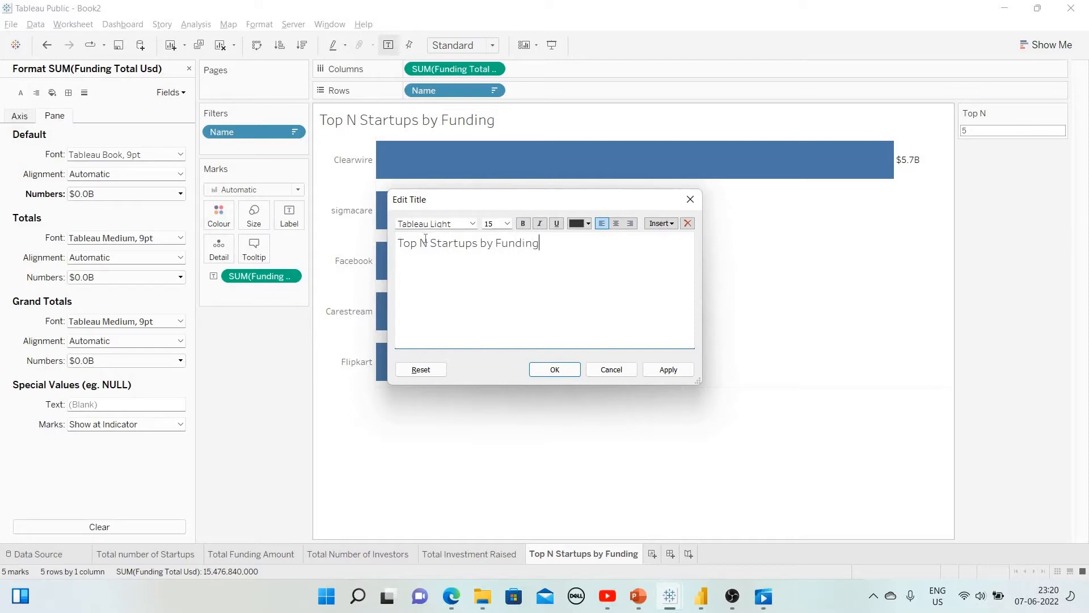
key("BackSpace")
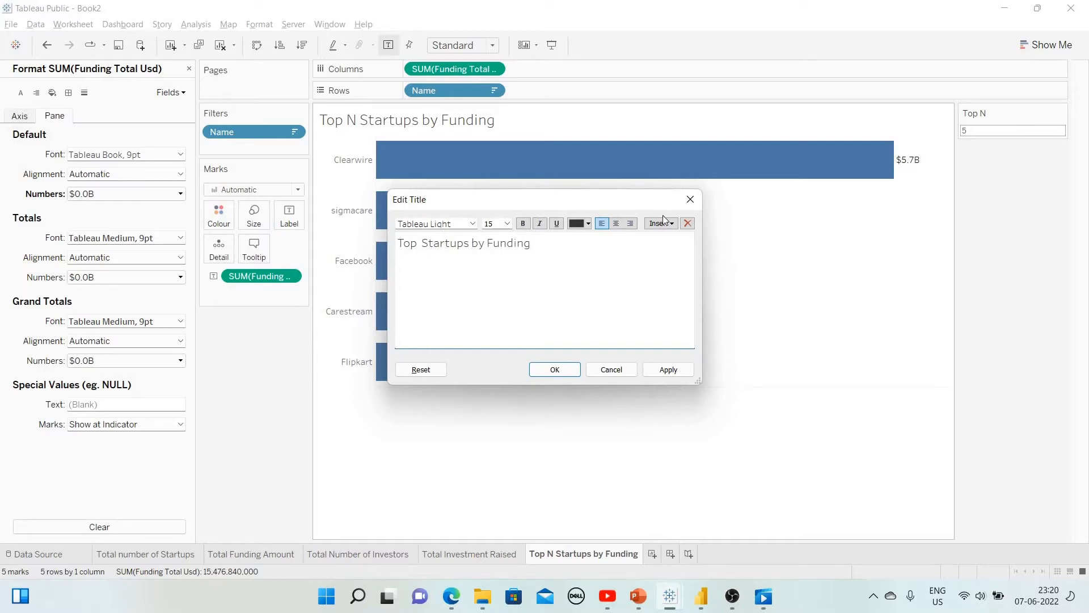
left_click(664, 224)
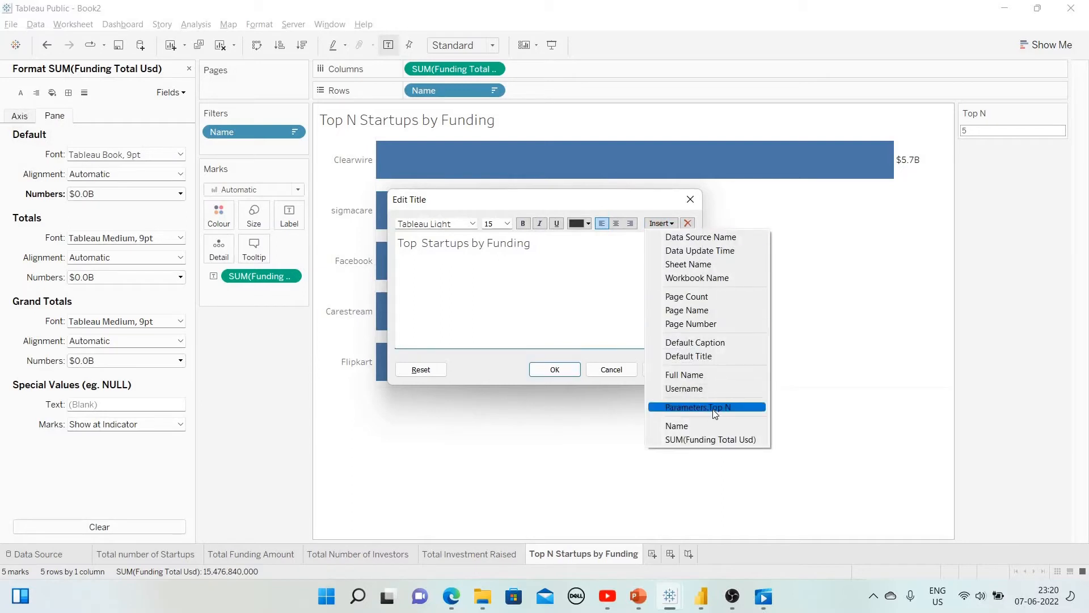
key("Return")
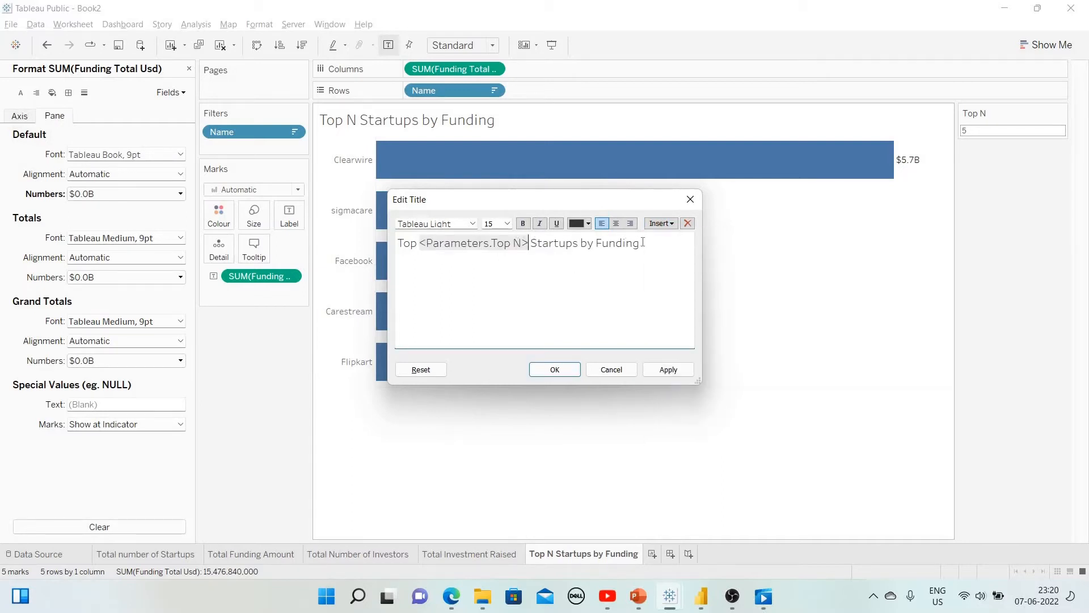
key("ctrl+a")
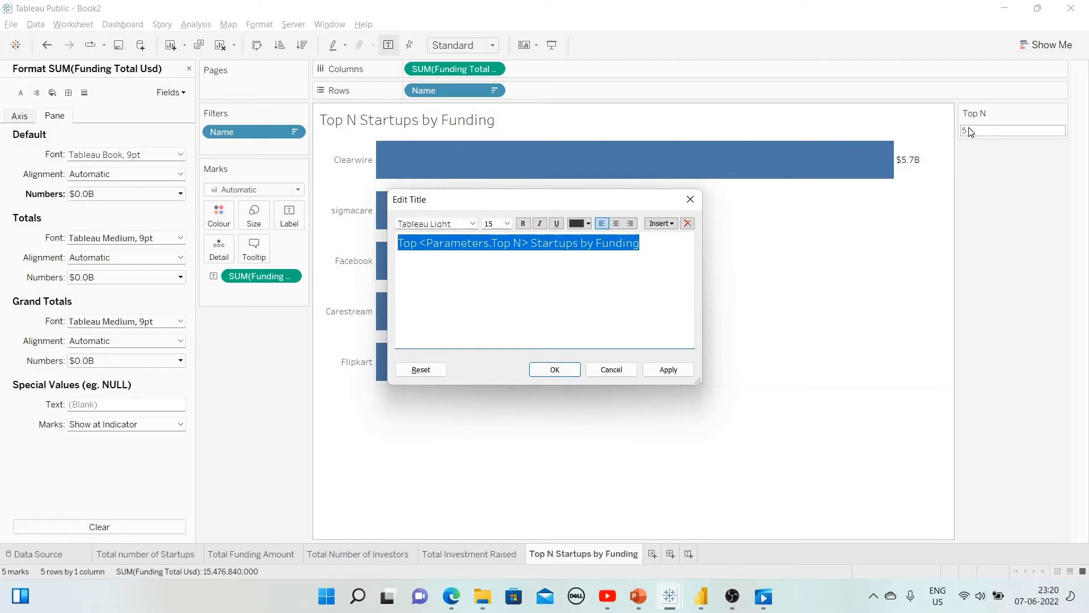
left_click(421, 242)
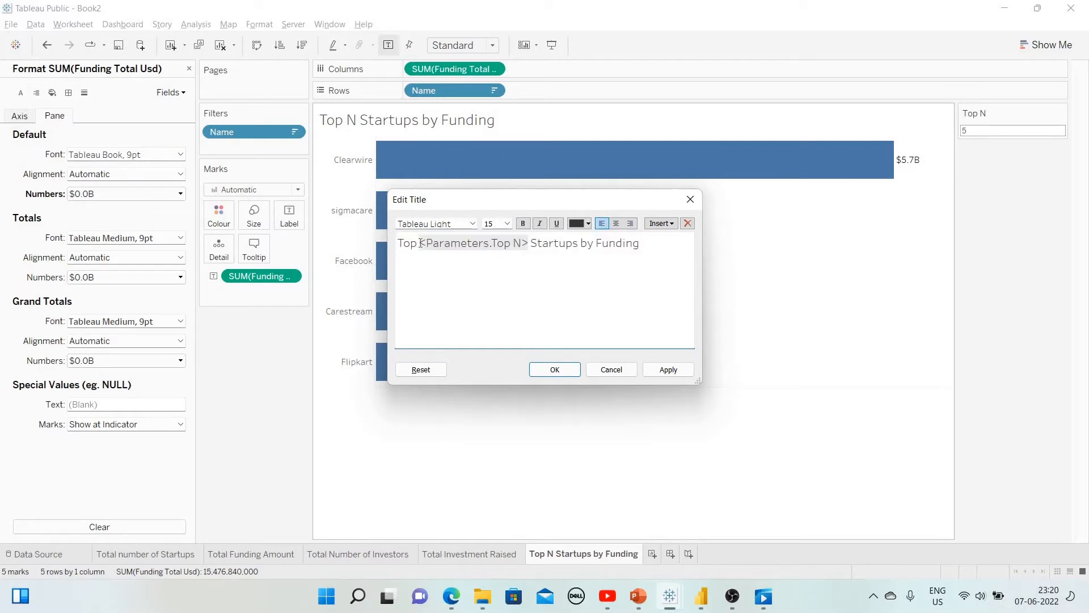
left_click_drag(421, 243, 530, 244)
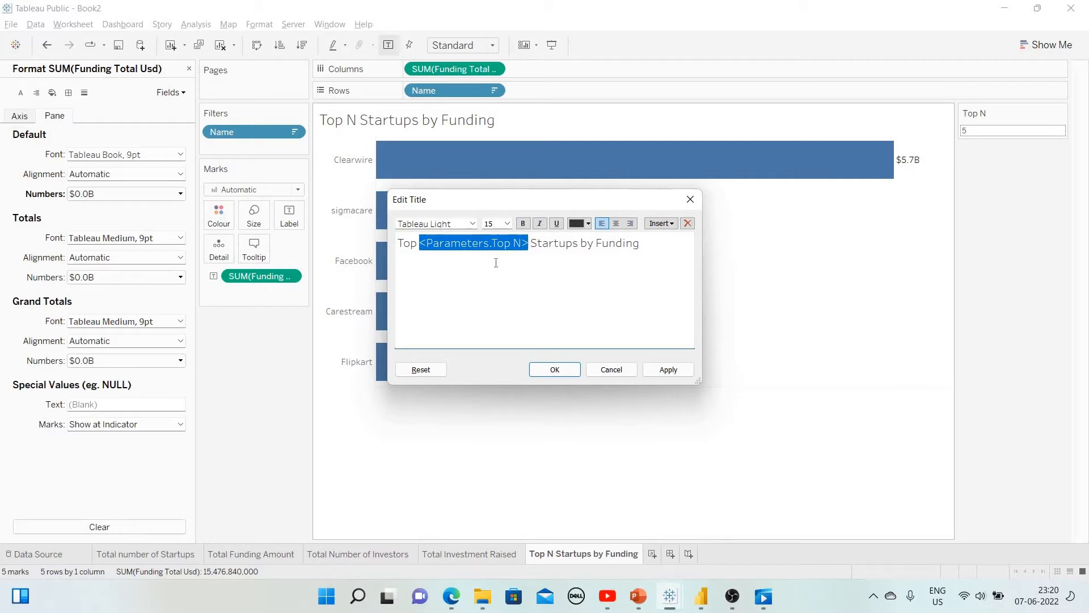
left_click(564, 243)
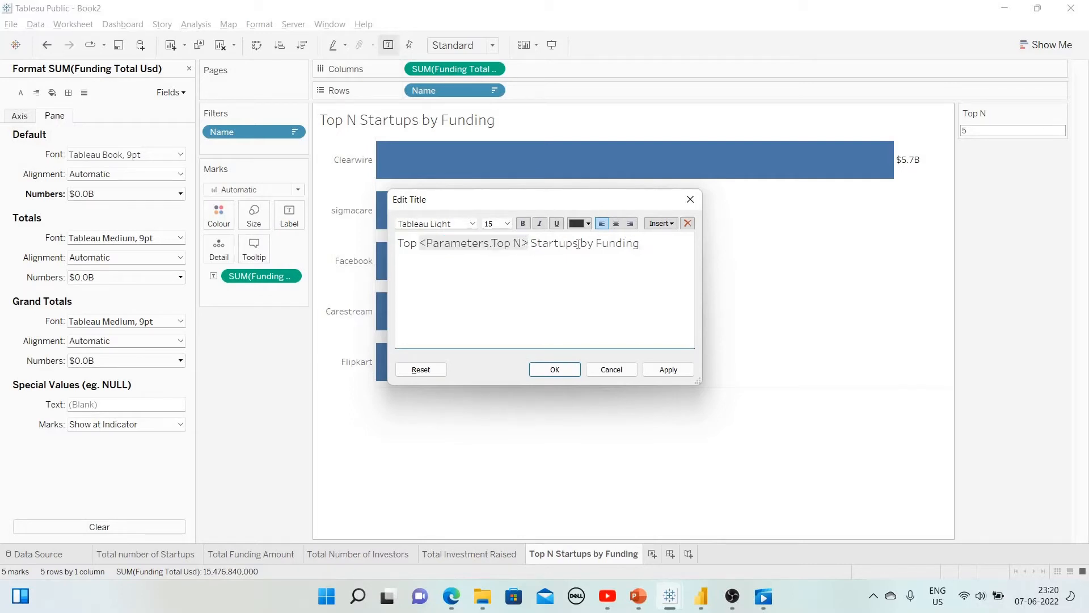
Format the entire chart title as bold at font size 8 and apply it to the sheet
key("ctrl+a")
left_click(507, 224)
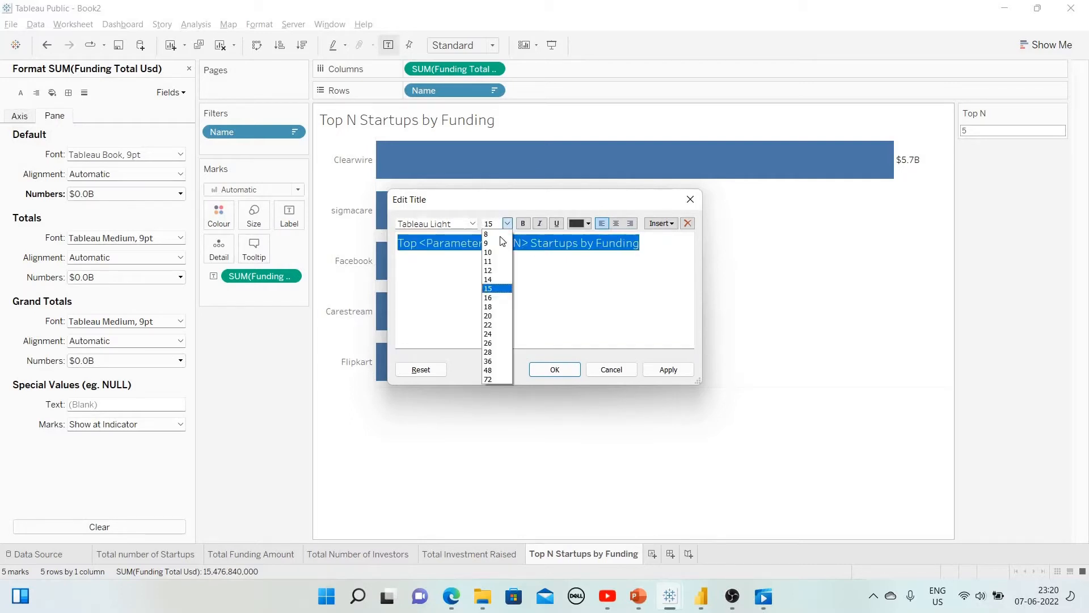
left_click(502, 236)
left_click(519, 224)
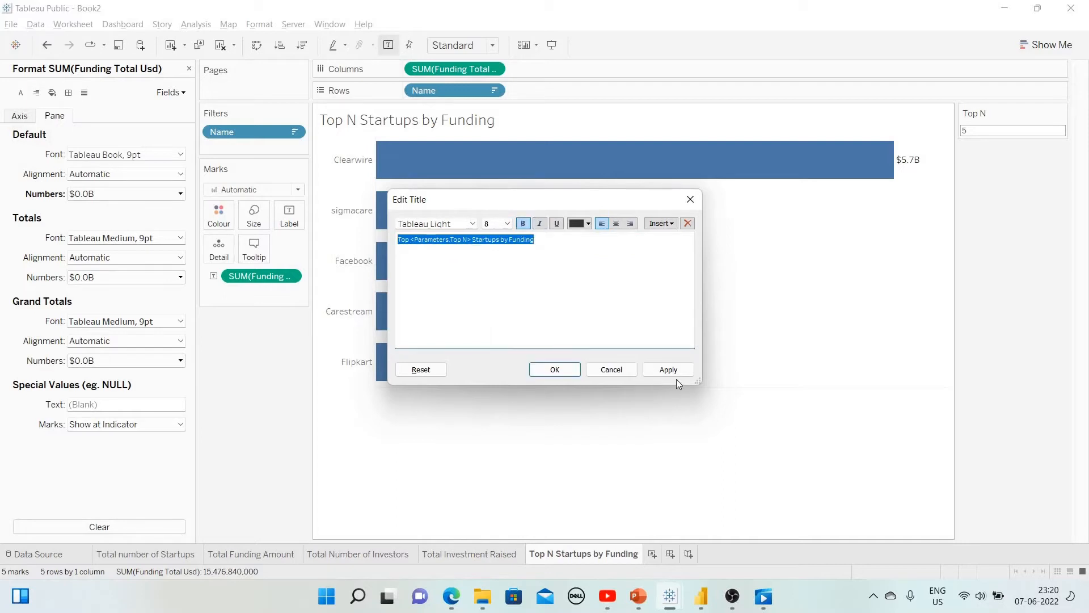
left_click(553, 370)
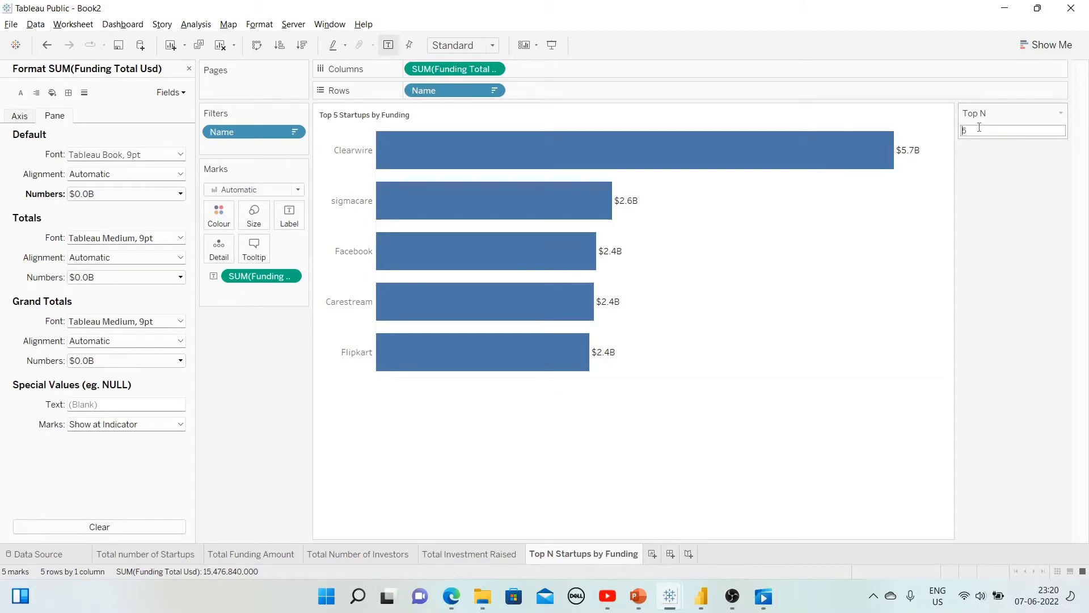
Try the Top N parameter at 8, set it to 10, and widen the startup name labels beside the bars
key("Return")
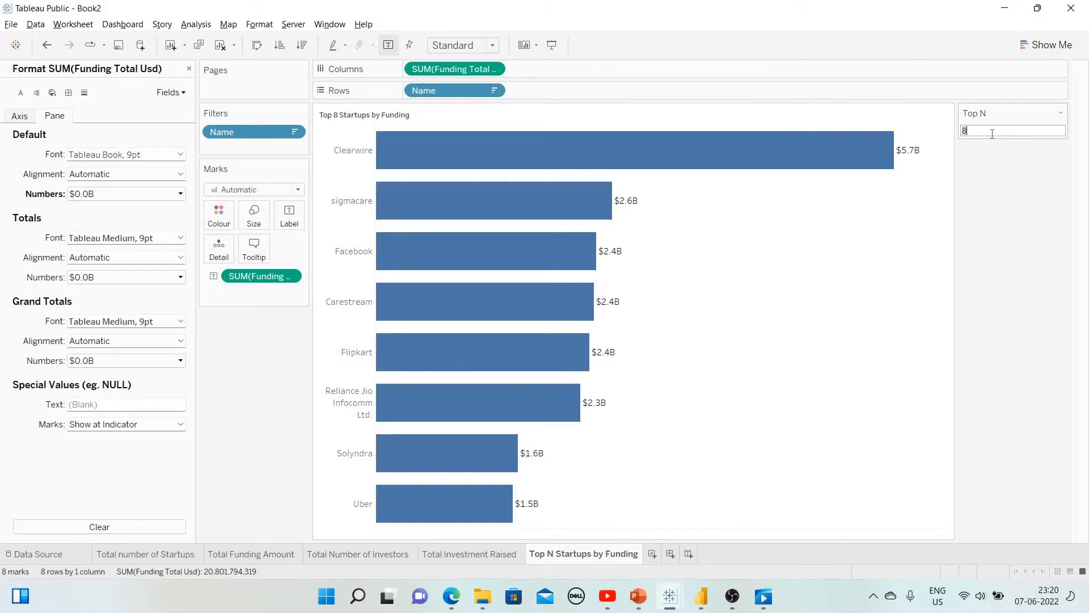
key("Return")
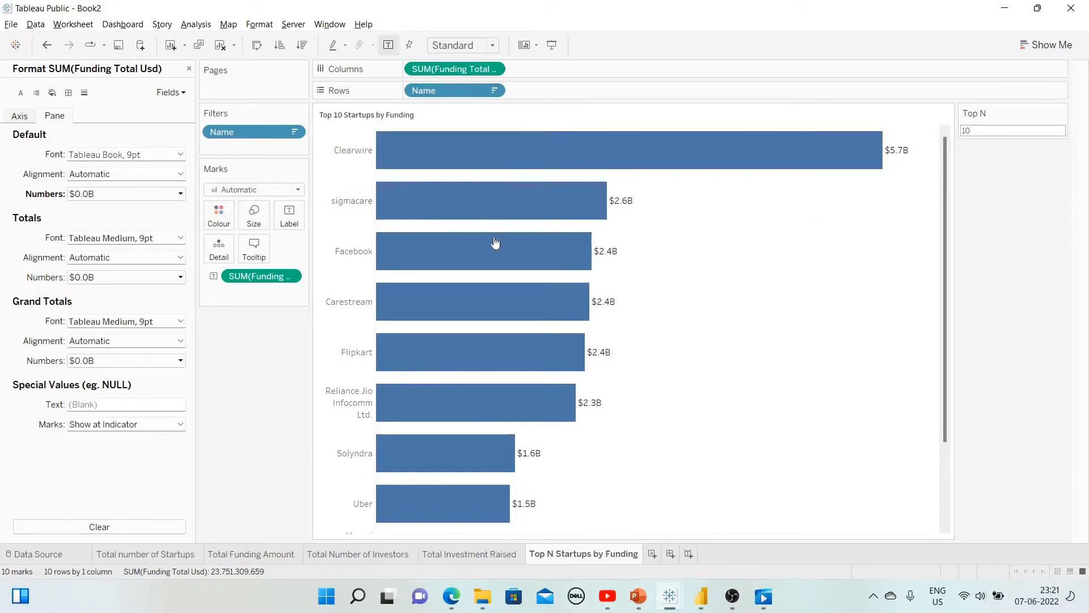
left_click_drag(376, 294, 430, 313)
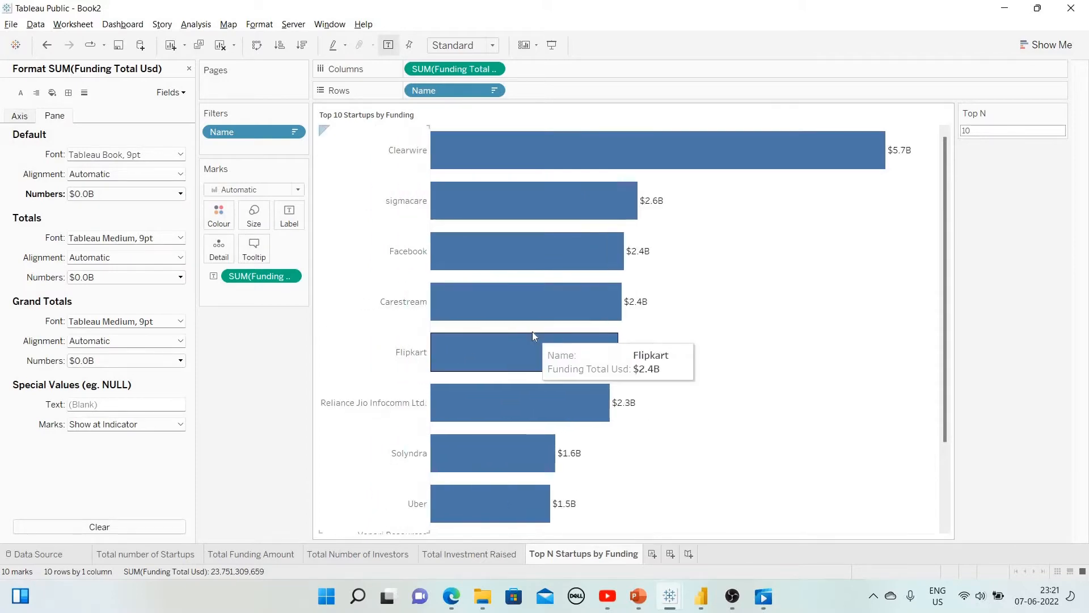
Check the reference Startup Dashboard in the other workbook, close the format settings, and duplicate the Top N Startups by Funding sheet
key("alt+Tab")
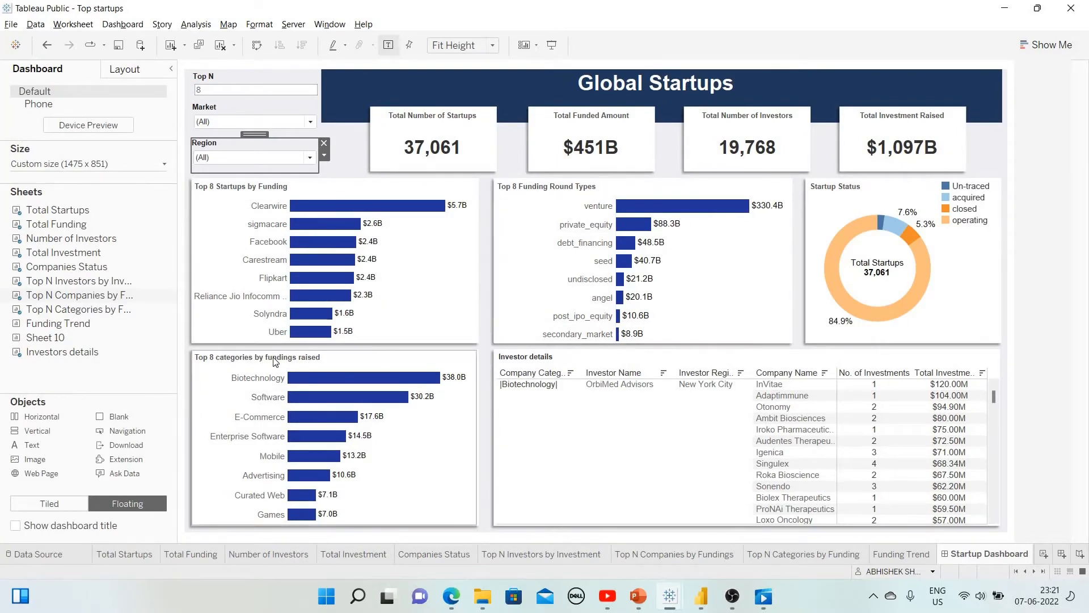
key("alt+Tab")
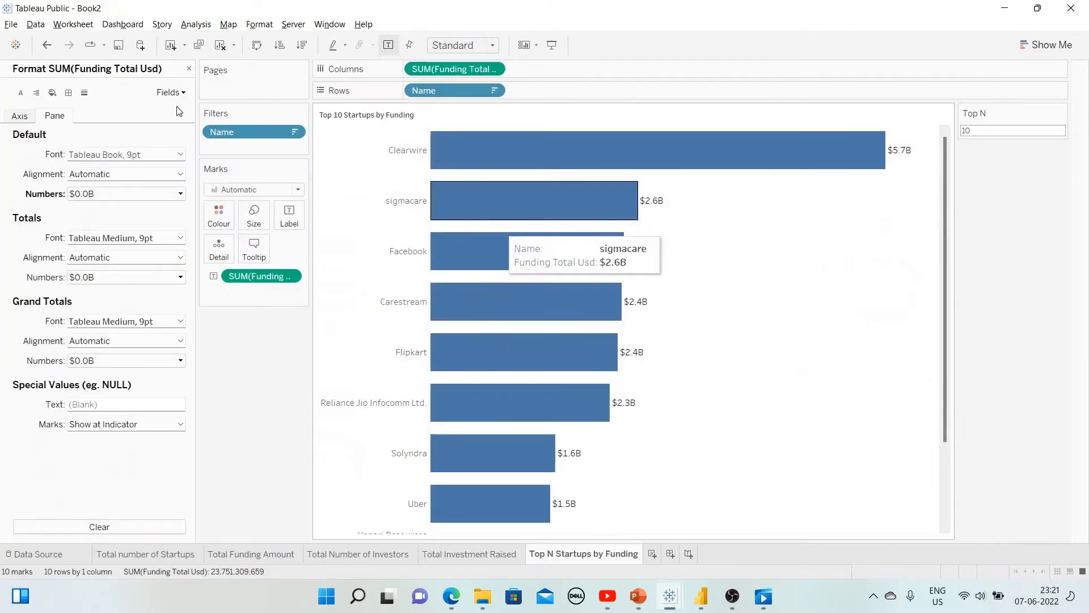
left_click(189, 69)
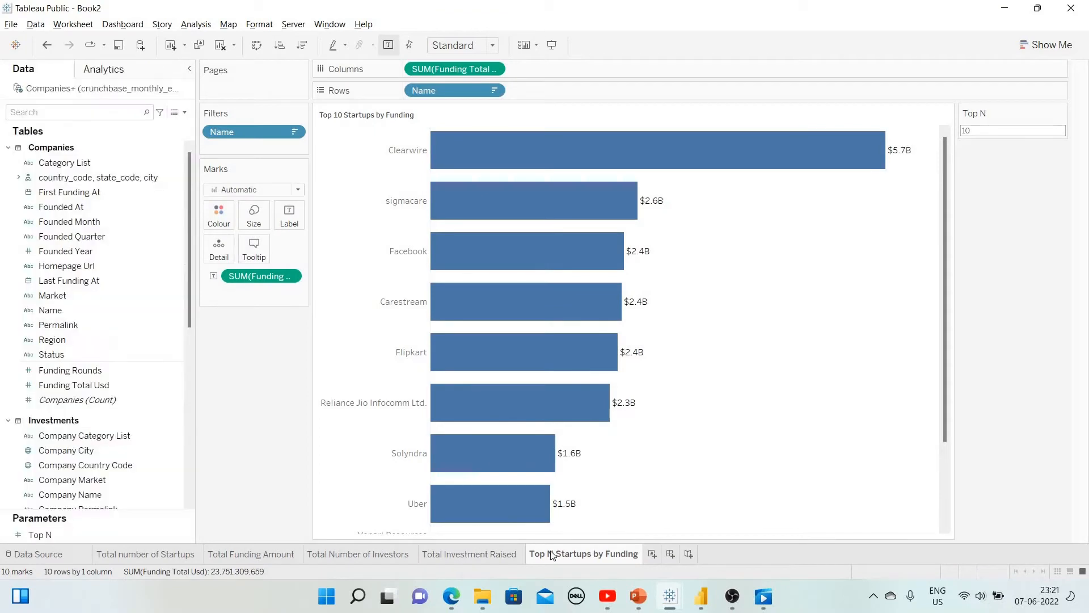
right_click(580, 553)
left_click(619, 449)
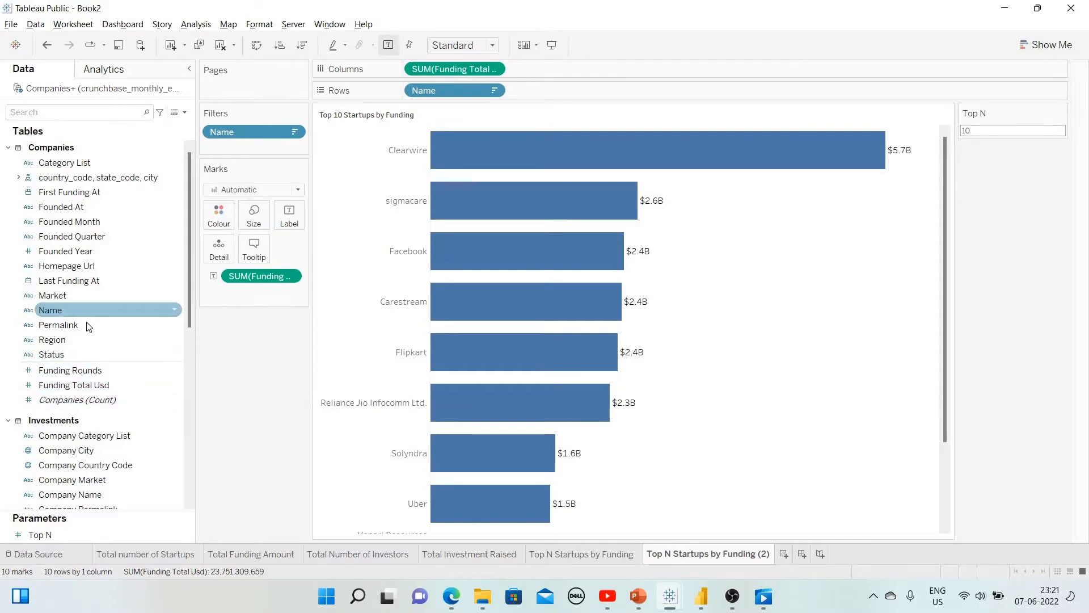
Replace Name with the Companies table's Category List on the duplicated sheet's rows, adding all members, and widen the category labels
scroll(86, 322, "down", 1)
scroll(87, 322, "down", 1)
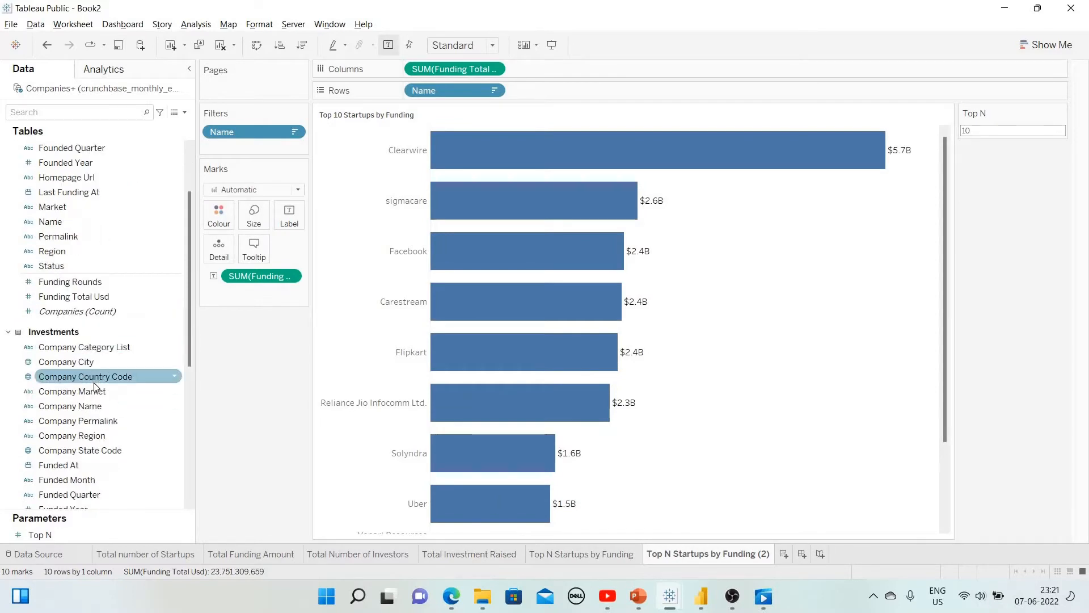
scroll(99, 386, "down", 2)
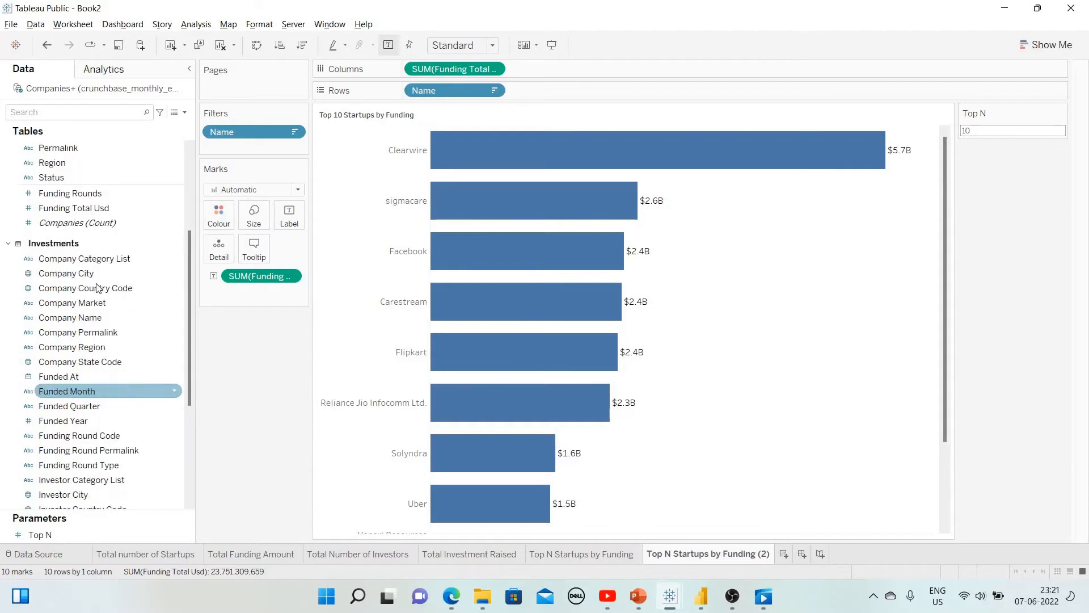
scroll(99, 375, "down", 1)
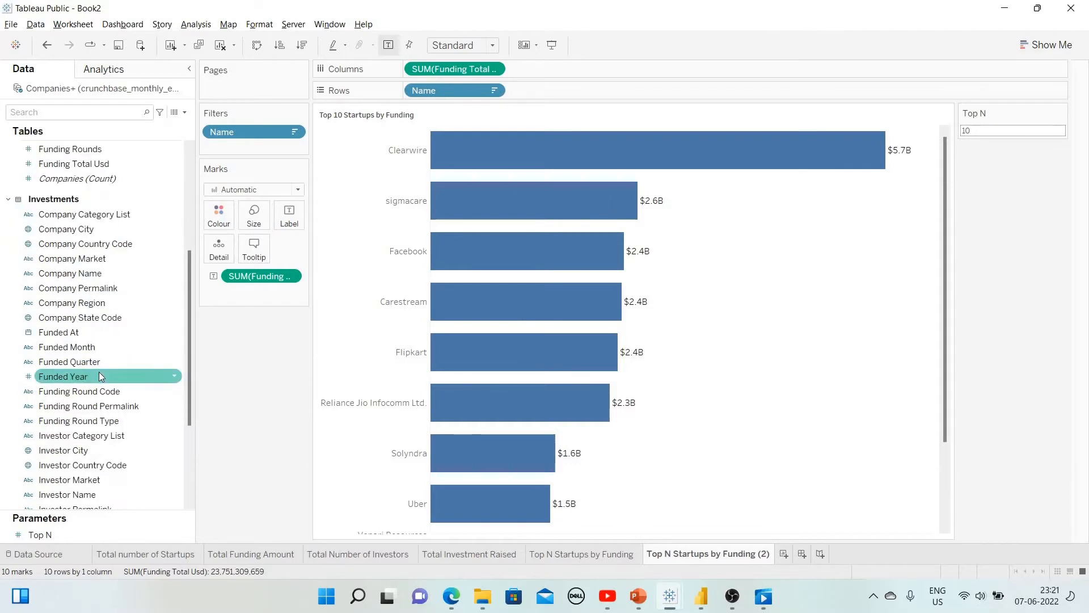
scroll(96, 329, "up", 5)
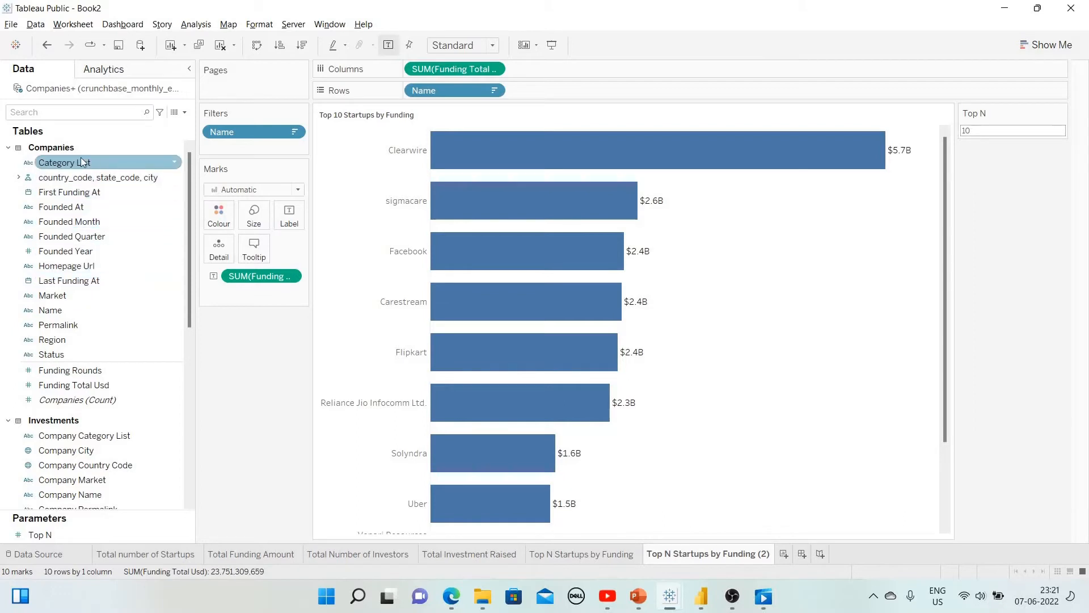
left_click(98, 163)
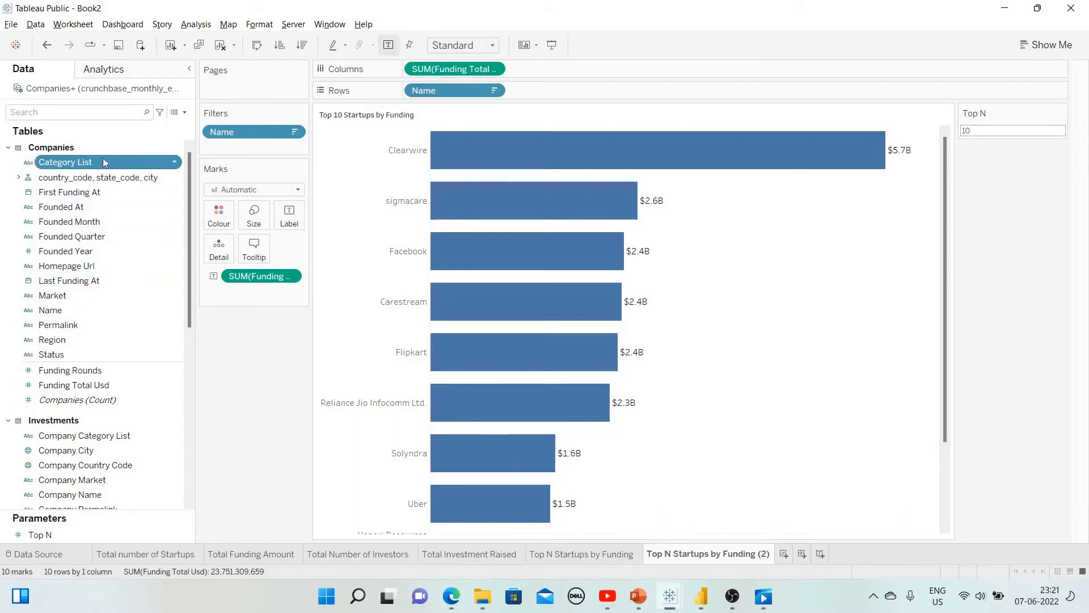
left_click_drag(88, 162, 448, 88)
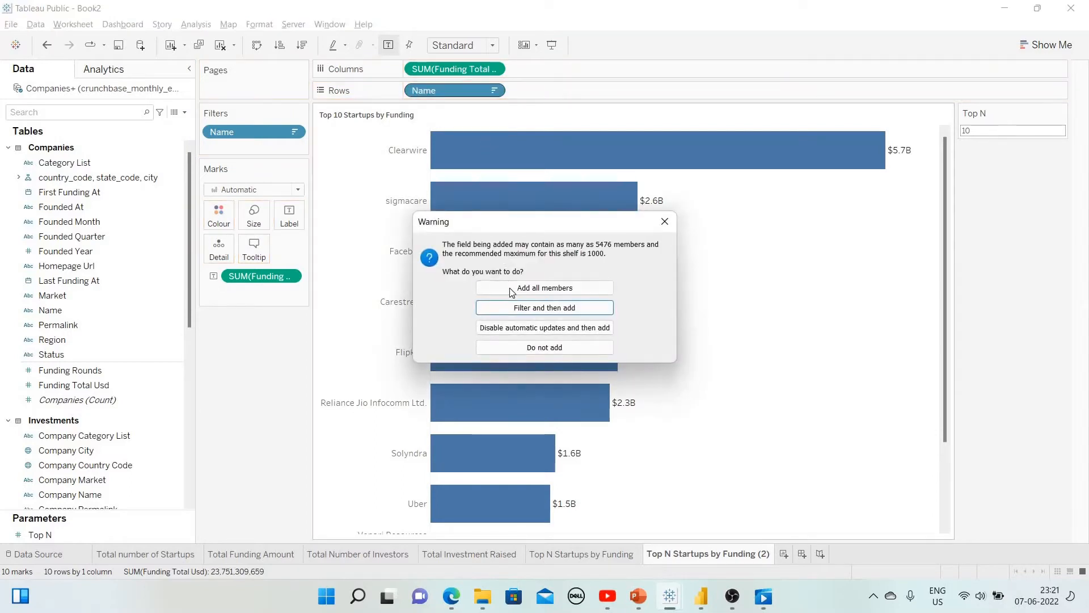
left_click(512, 290)
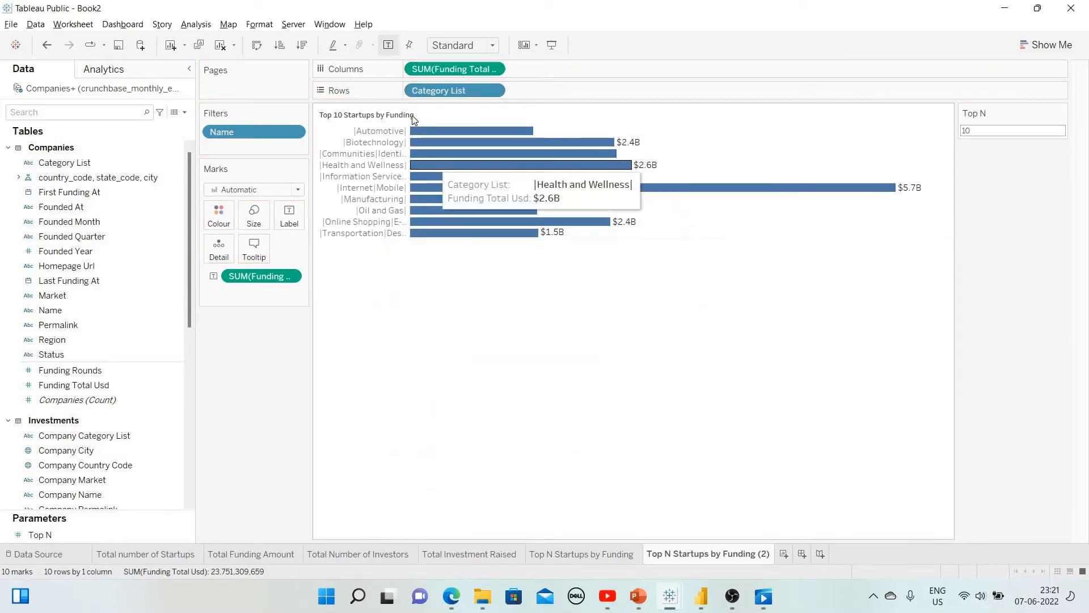
mouse_move(420, 132)
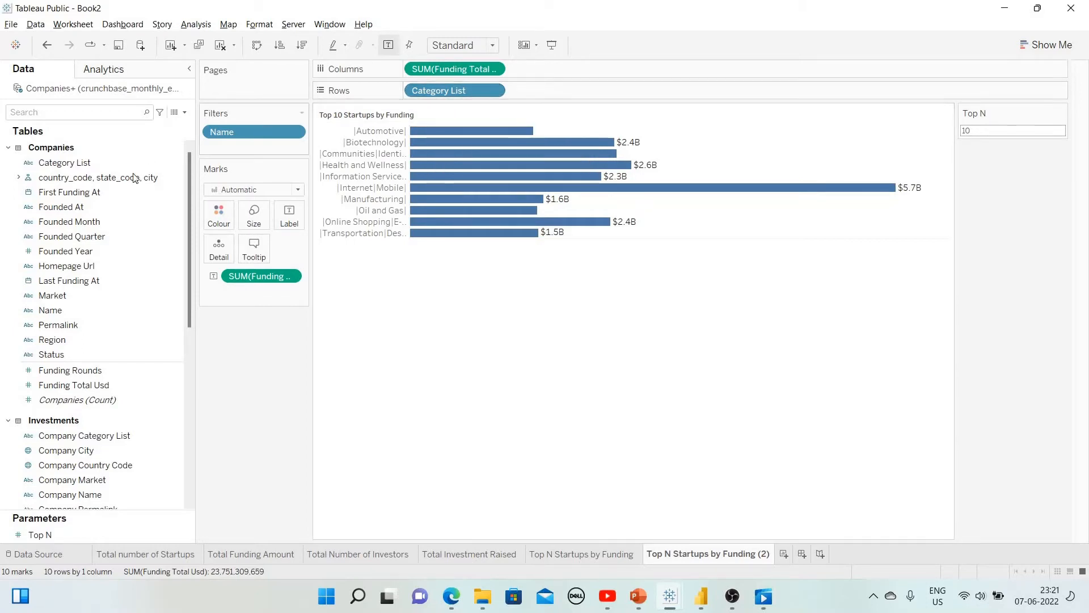
mouse_move(408, 165)
left_click_drag(409, 165, 465, 165)
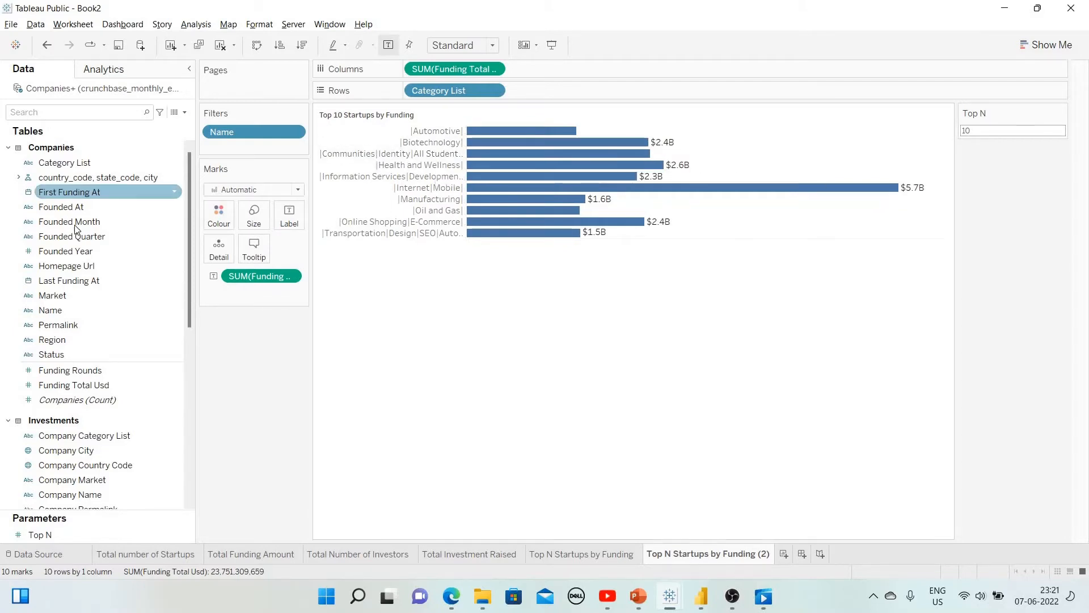
Replace Category List with Market on the rows and increase the height of the chart rows
left_click(74, 296)
left_click_drag(74, 295, 430, 154)
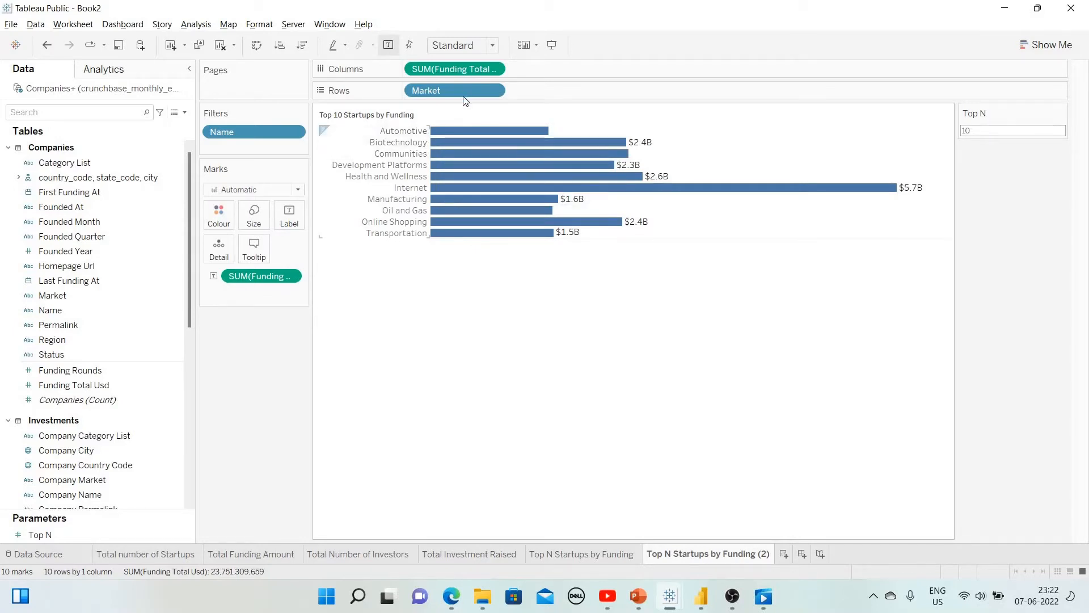
mouse_move(433, 162)
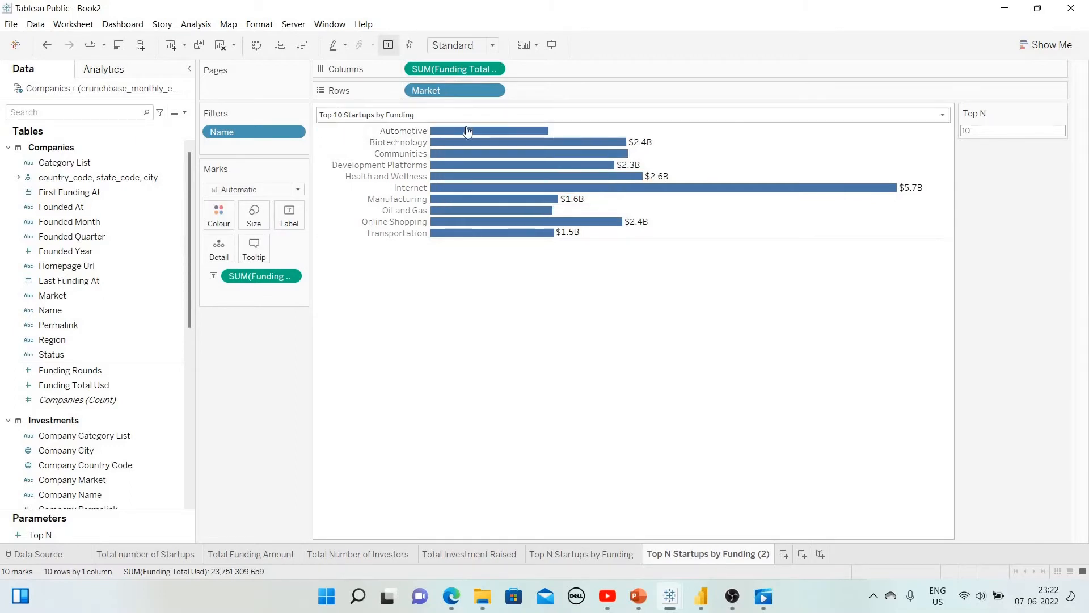
left_click_drag(410, 255, 409, 272)
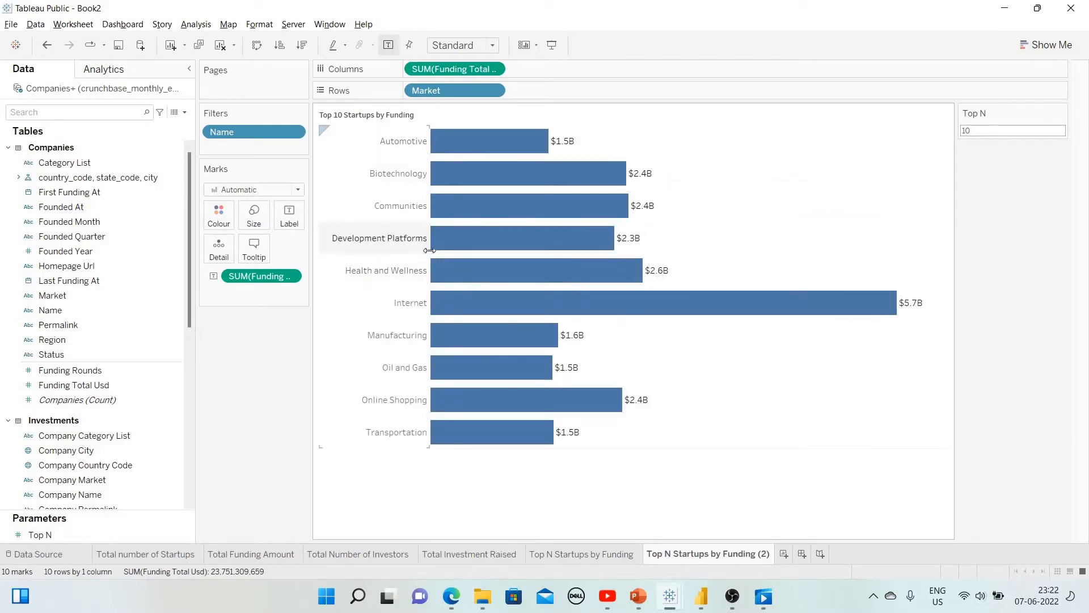
left_click(492, 90)
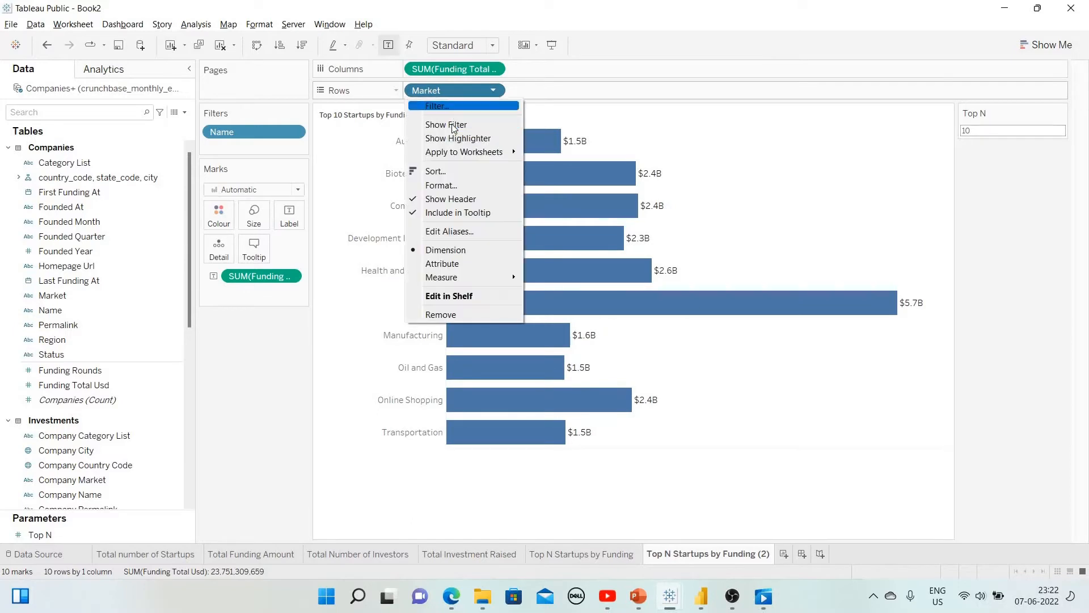
key("Escape")
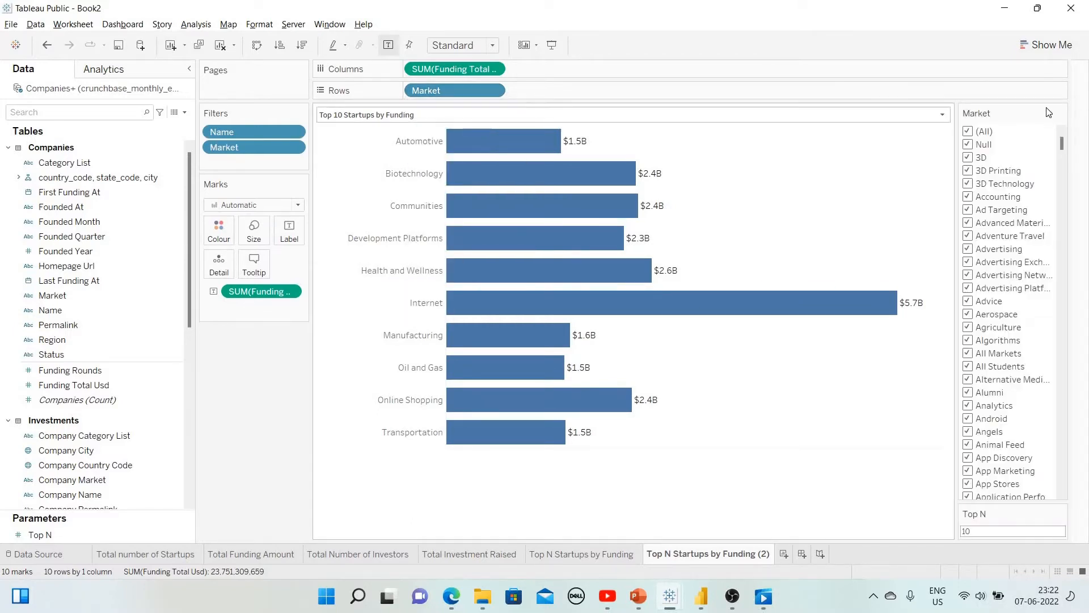
left_click(1060, 113)
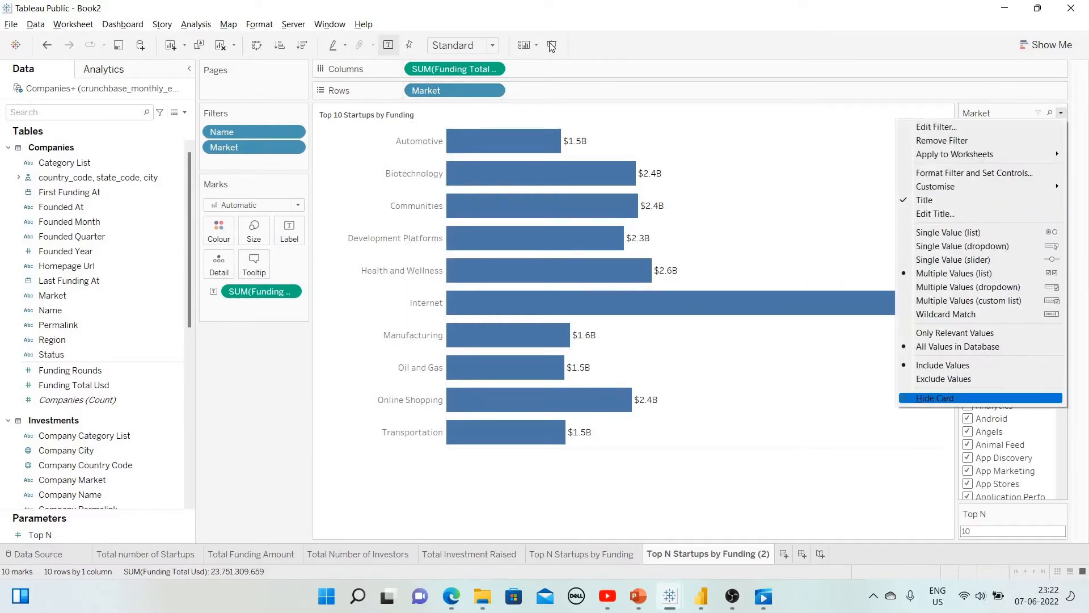
left_click(1002, 396)
Sort Market by the field Funding Total Usd with Sum aggregation in descending order
left_click(493, 90)
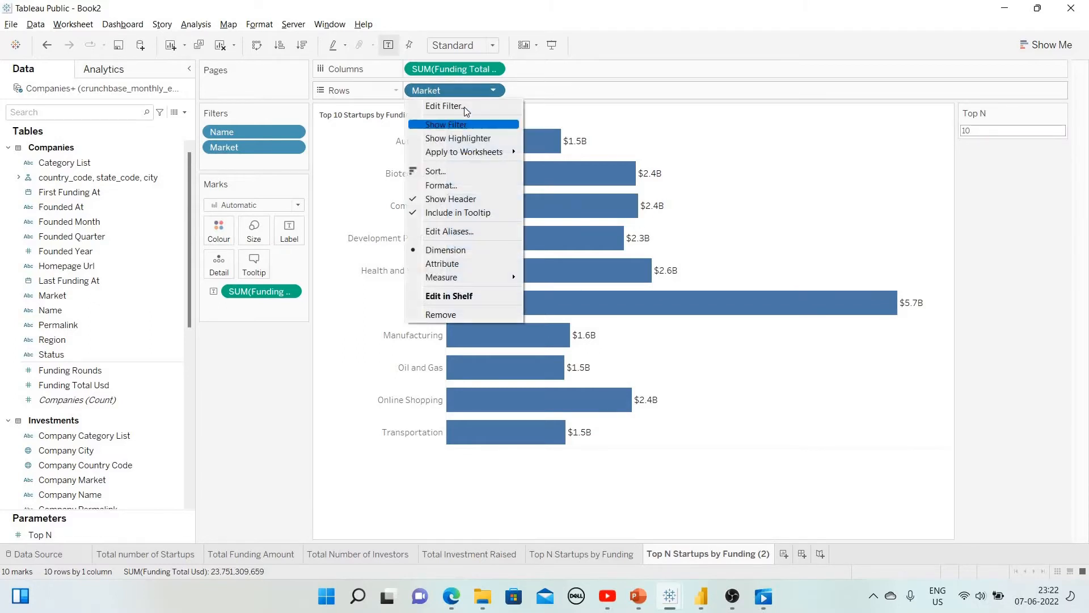
left_click(454, 170)
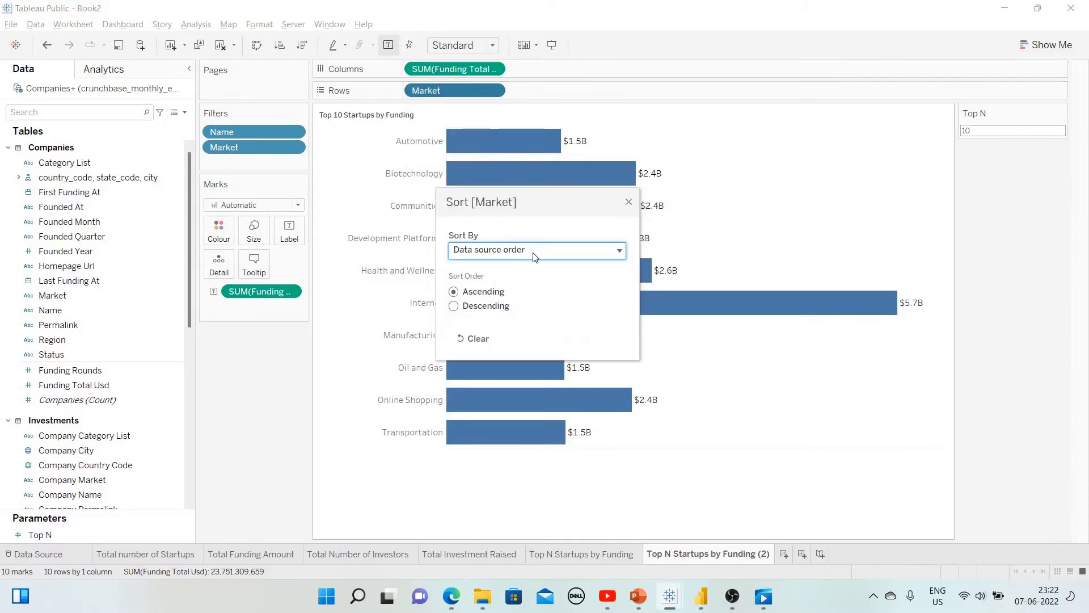
left_click(483, 293)
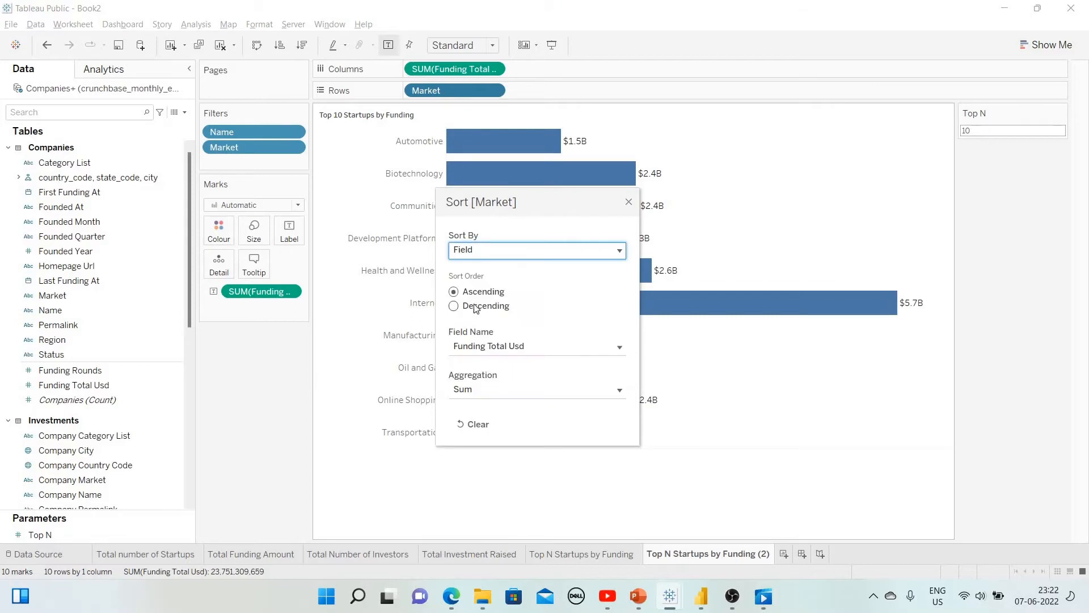
left_click(492, 307)
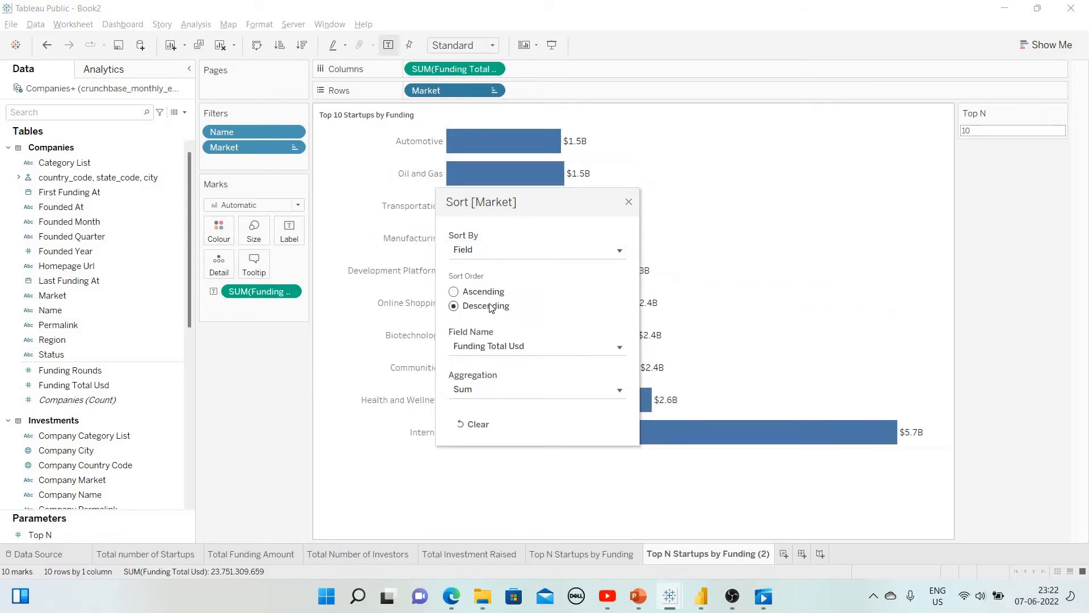
left_click(629, 202)
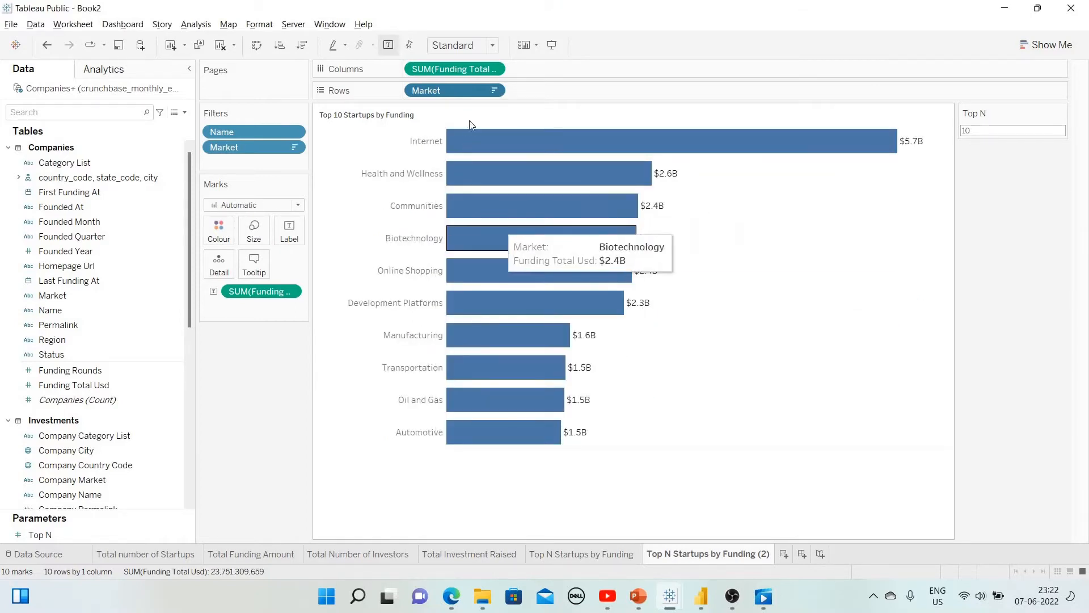
Remove both the Name and Market filters from the duplicated sheet
left_click(494, 89)
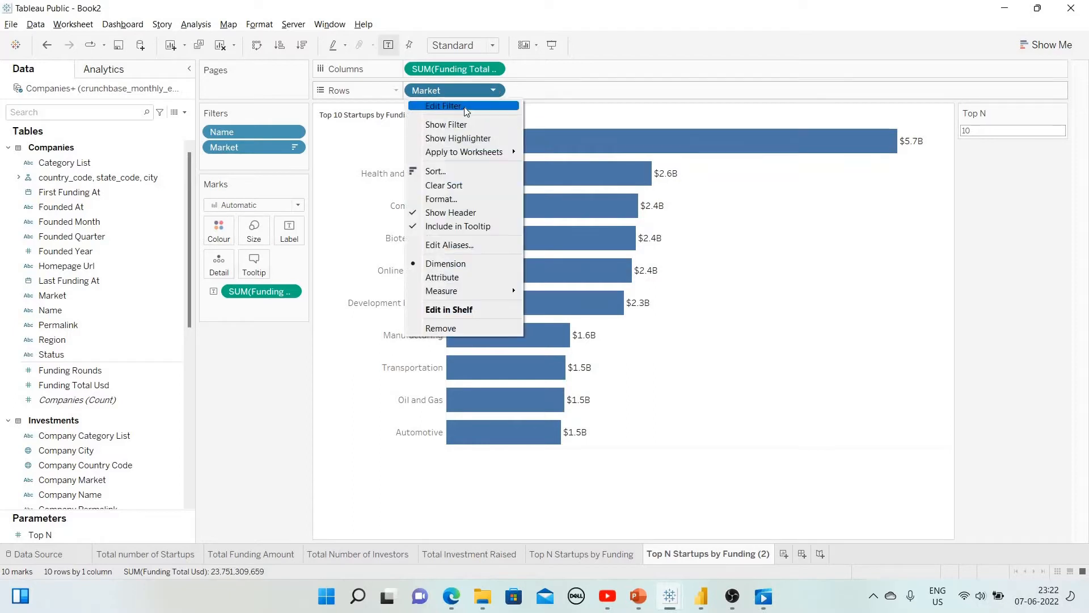
left_click_drag(249, 132, 273, 204)
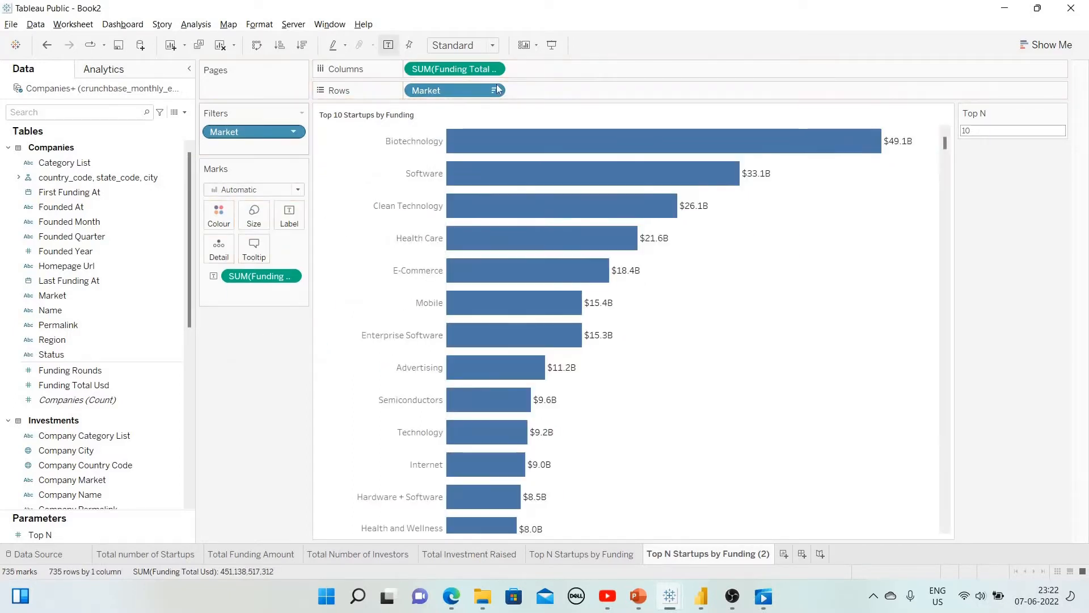
left_click_drag(270, 131, 397, 170)
Filter Market by field to the Top N parameter's number of values, ranked by Sum of Funding Total Usd
left_click(493, 90)
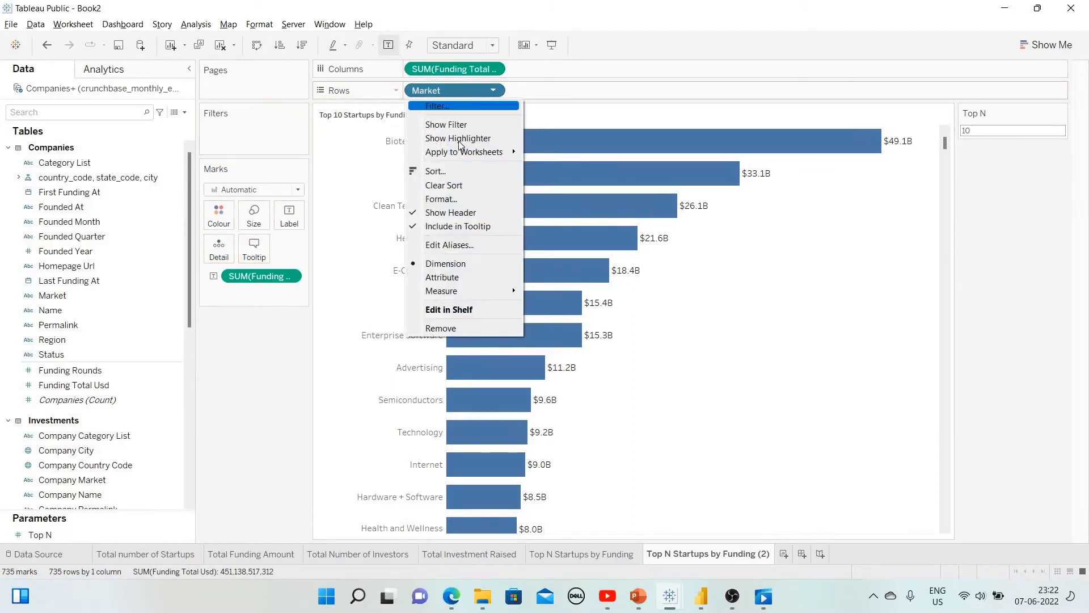
key("Escape")
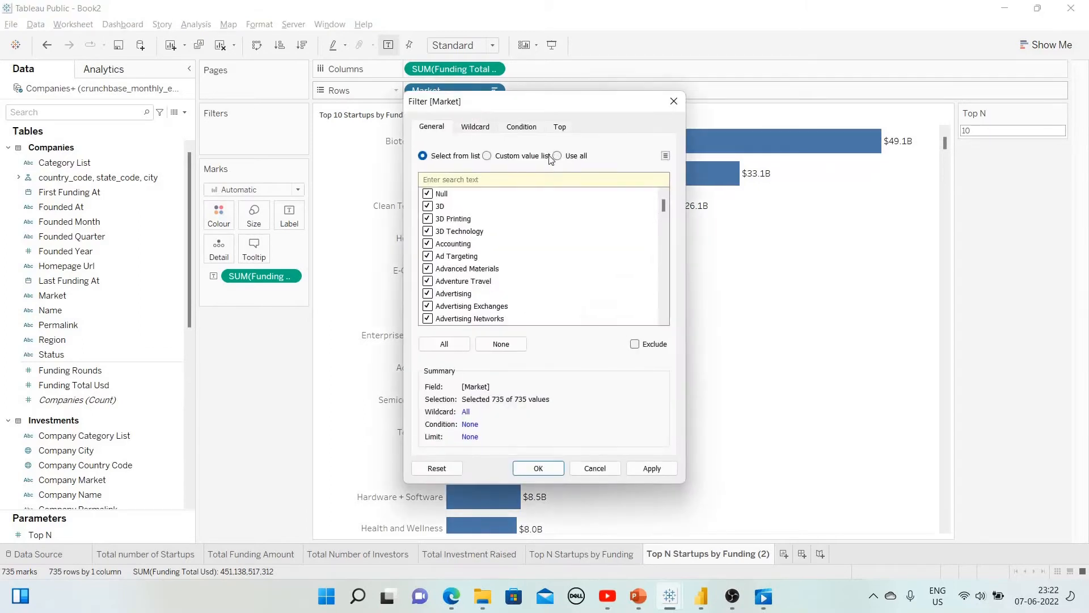
left_click(560, 127)
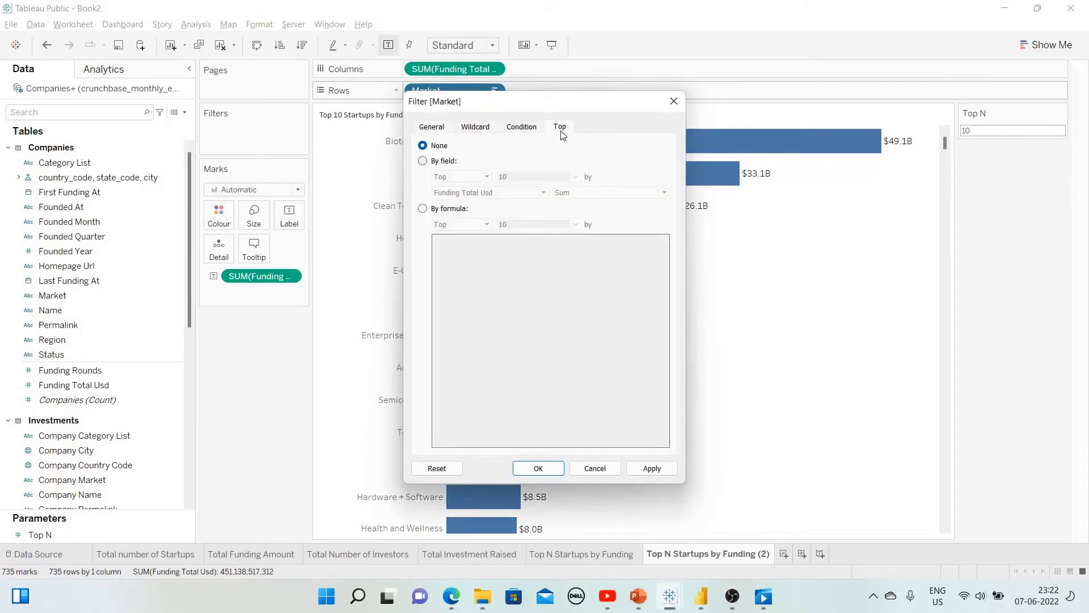
left_click(448, 162)
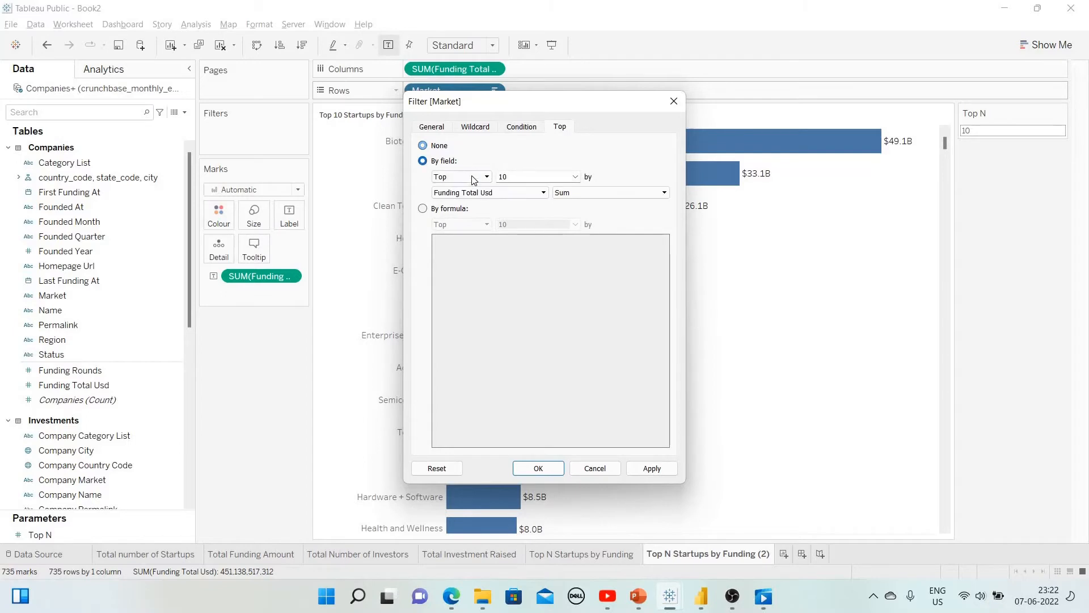
left_click(575, 177)
left_click(576, 200)
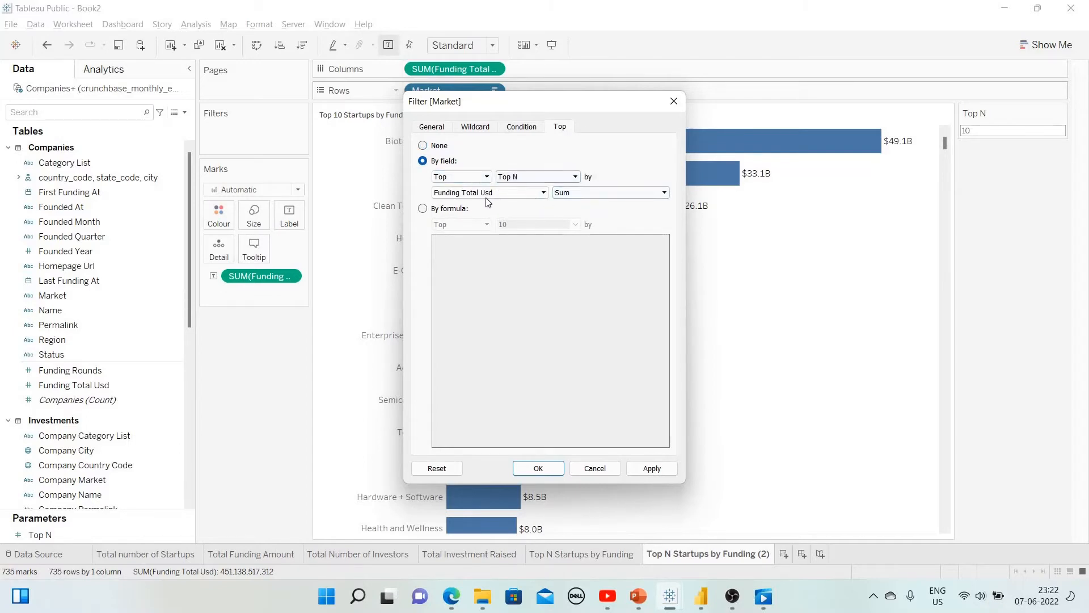
left_click(649, 468)
left_click(537, 467)
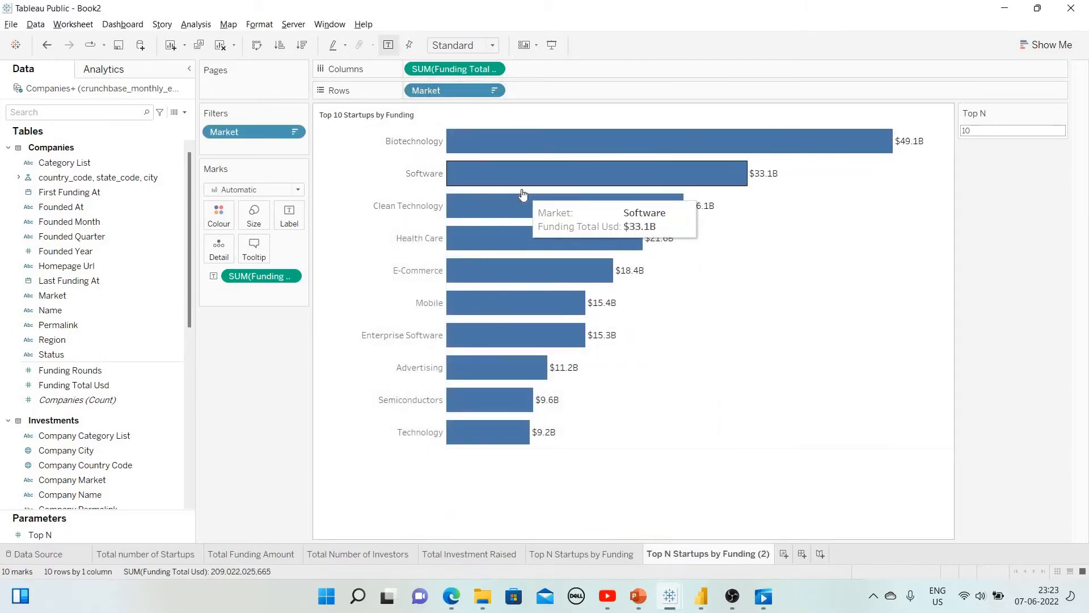
Rename the duplicated market sheet to "Top N Market by Funding"
left_click(580, 555)
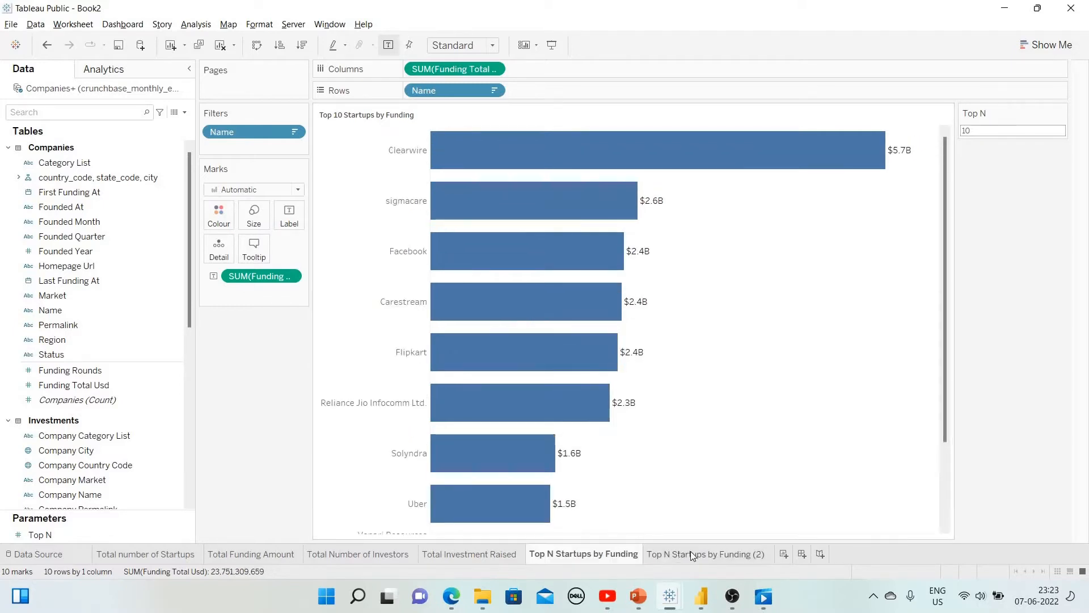
double_click(691, 554)
key("End")
key("shift+Left")
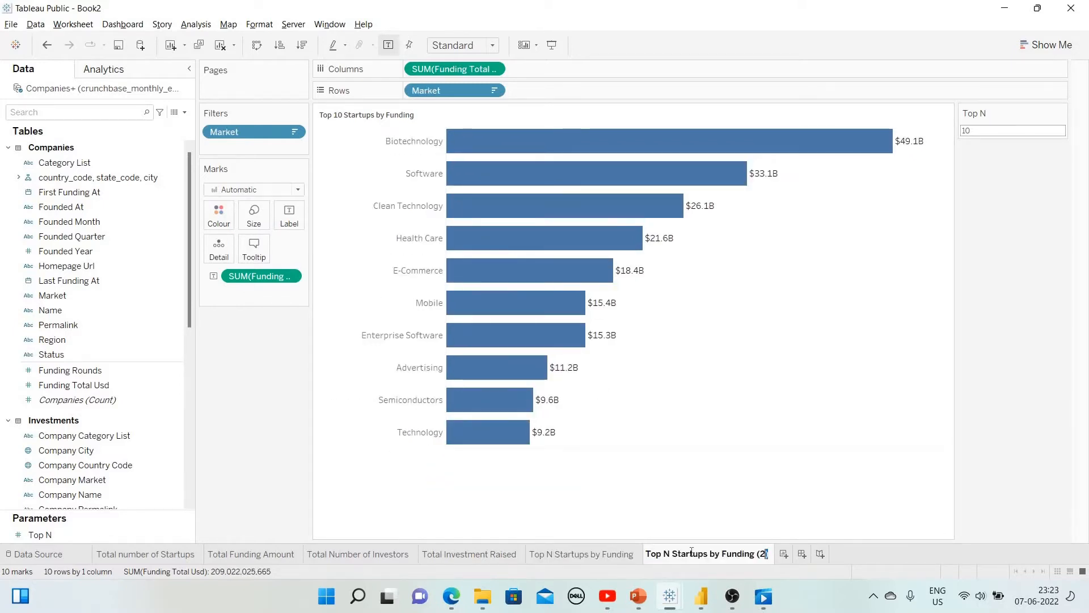
key("shift+Left")
key("shift+Left")
key("shift+Left")
key("shift+Left")
key("shift+Left")
key("shift+Left")
key("shift+Left")
key("shift+Left")
key("shift+Left")
key("shift+Left")
key("shift+Left")
key("shift+Left")
key("shift+Left")
key("shift+Left")
key("shift+Left")
key("shift+Left")
key("shift+Left")
key("shift+Left")
key("shift+Left")
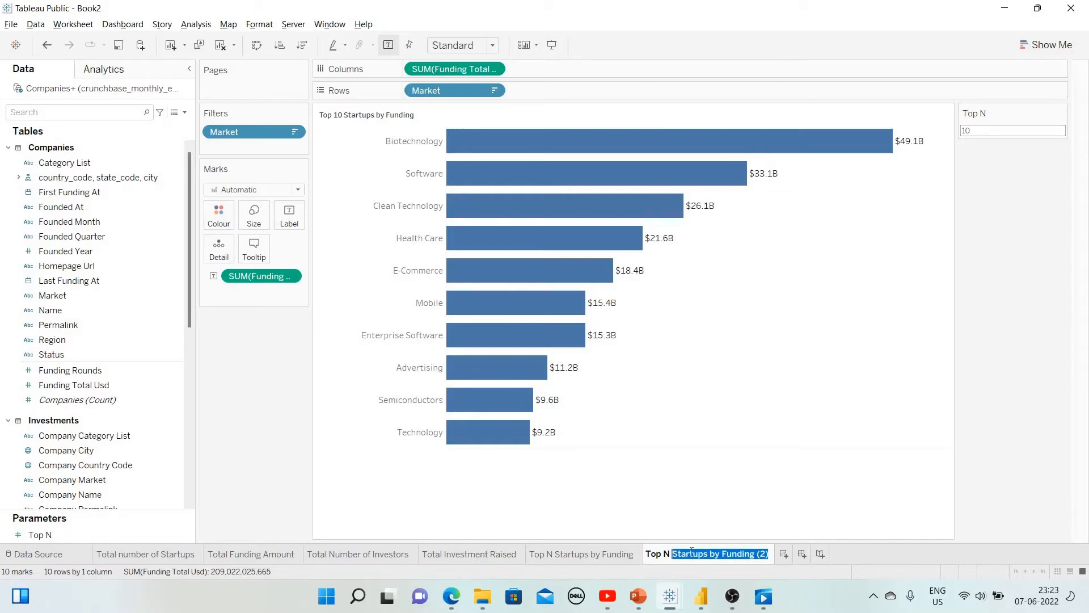
type("Mark")
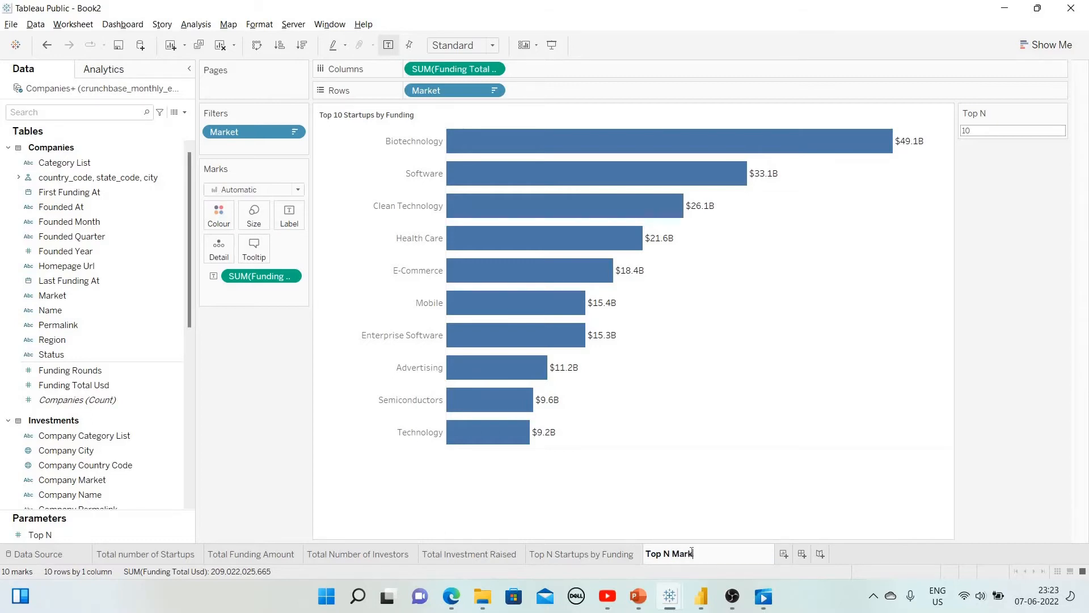
type("et b")
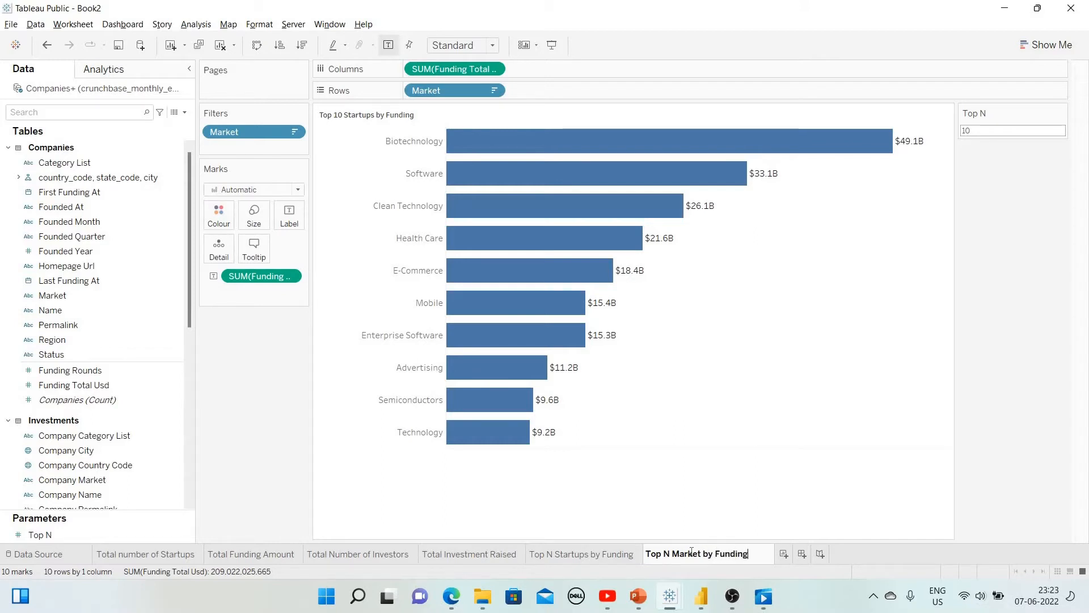
type("y Funding")
key("Return")
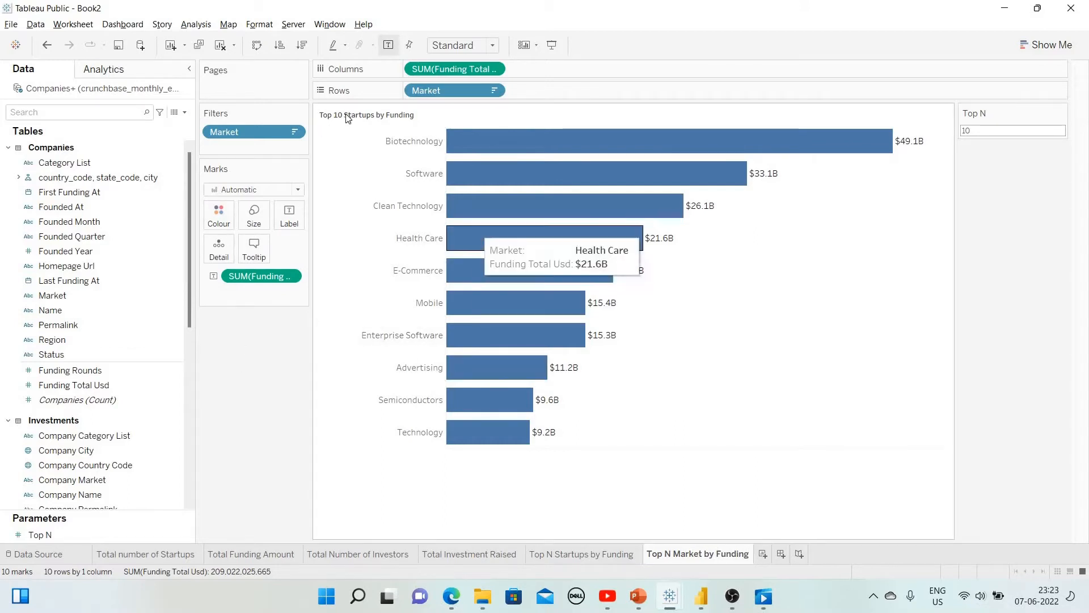
Change the chart title's word Startups to Markets so it reads "Top <Parameters.Top N> Markets by Funding"
right_click(368, 125)
left_click(370, 119)
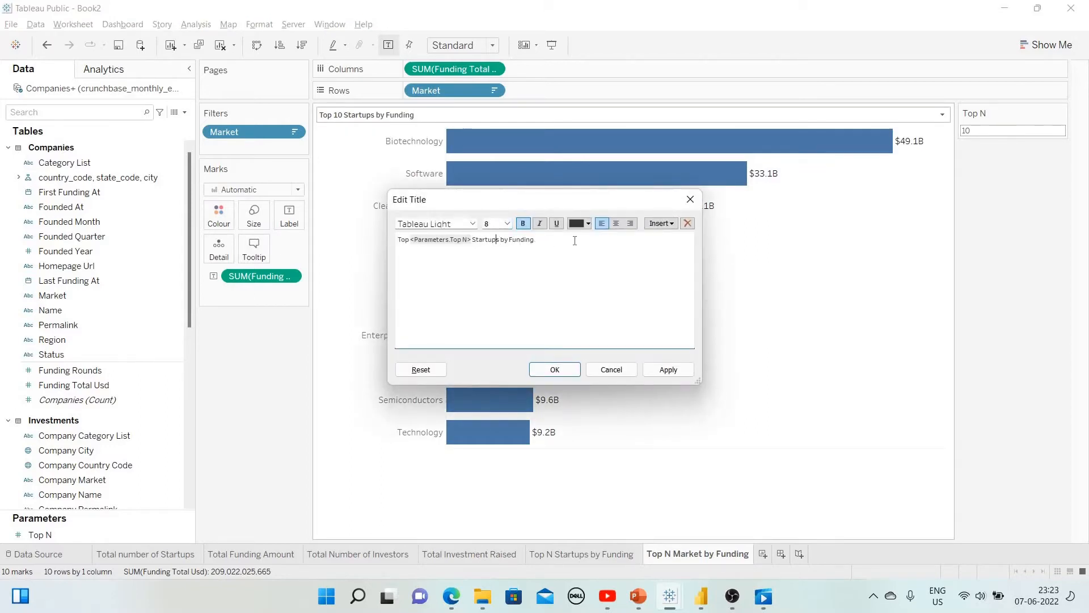
key("shift+Left")
key("shift+Left")
key("shift+Left")
key("shift+Left")
key("shift+Left")
type("Markets")
left_click(556, 370)
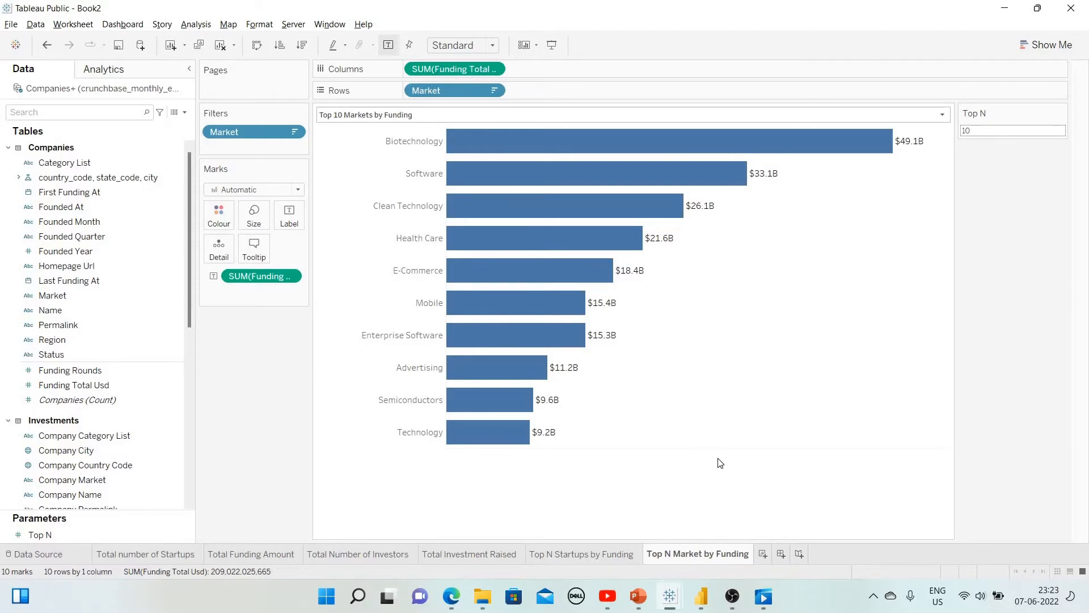
Duplicate the Top N Market by Funding sheet and replace Market with Funding Round Type from Investments on the copy's rows
key("alt+Tab")
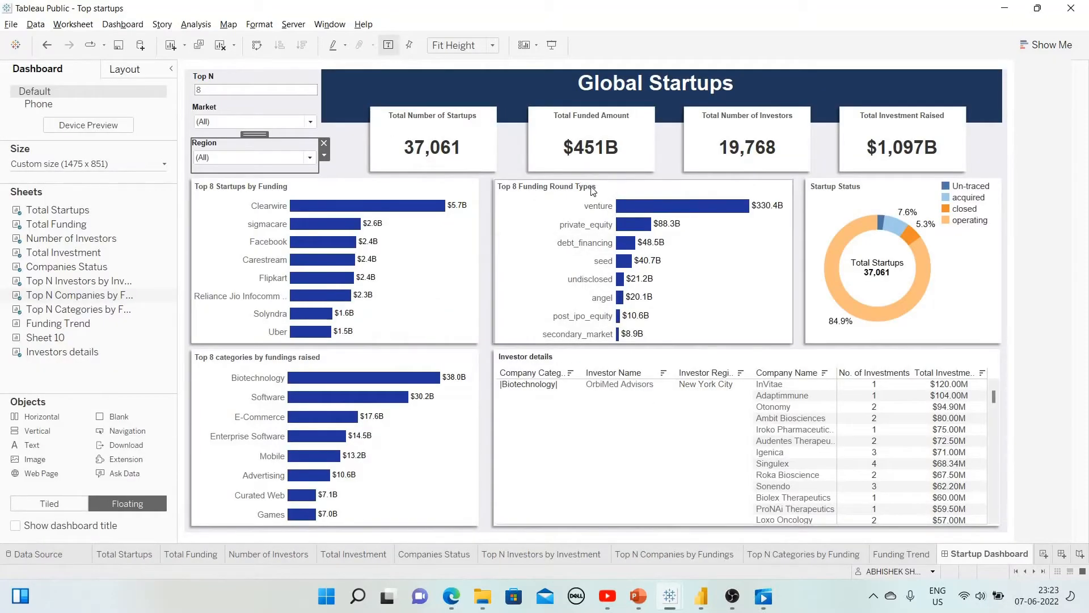
key("alt+Tab")
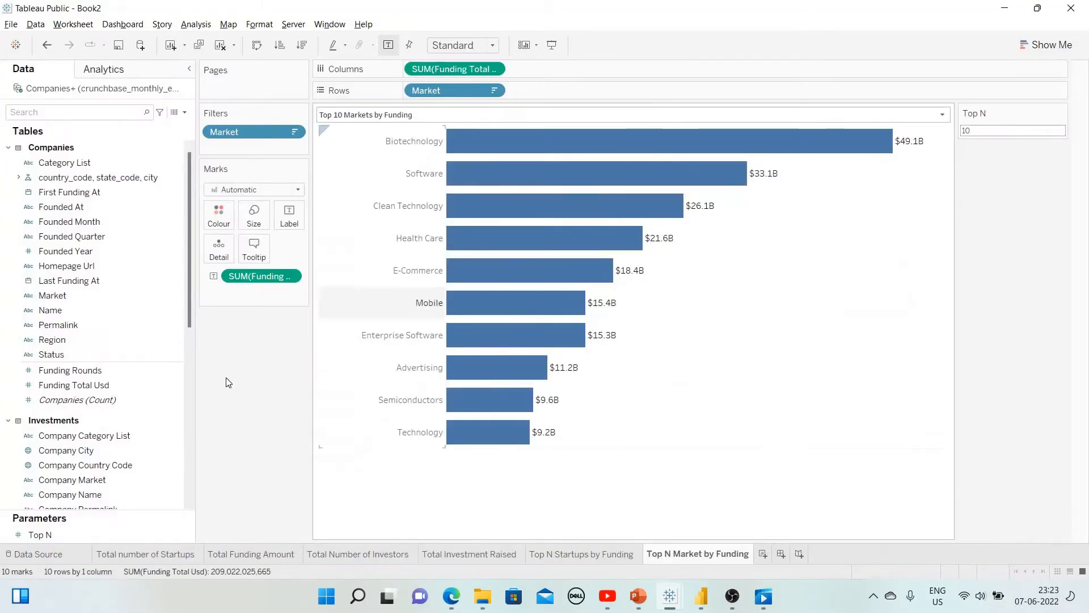
scroll(151, 366, "down", 5)
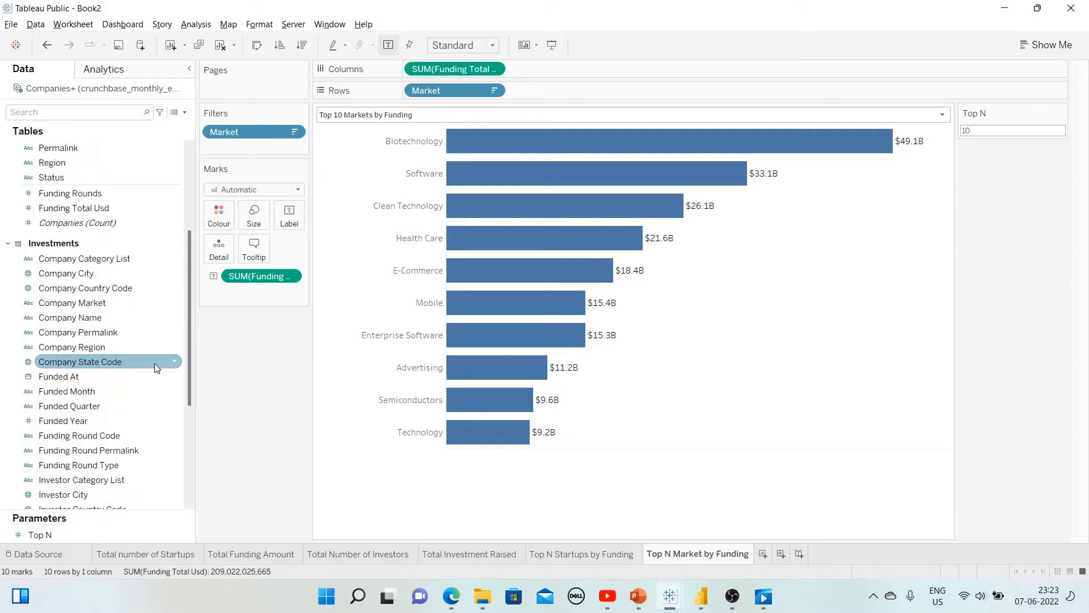
scroll(151, 368, "down", 1)
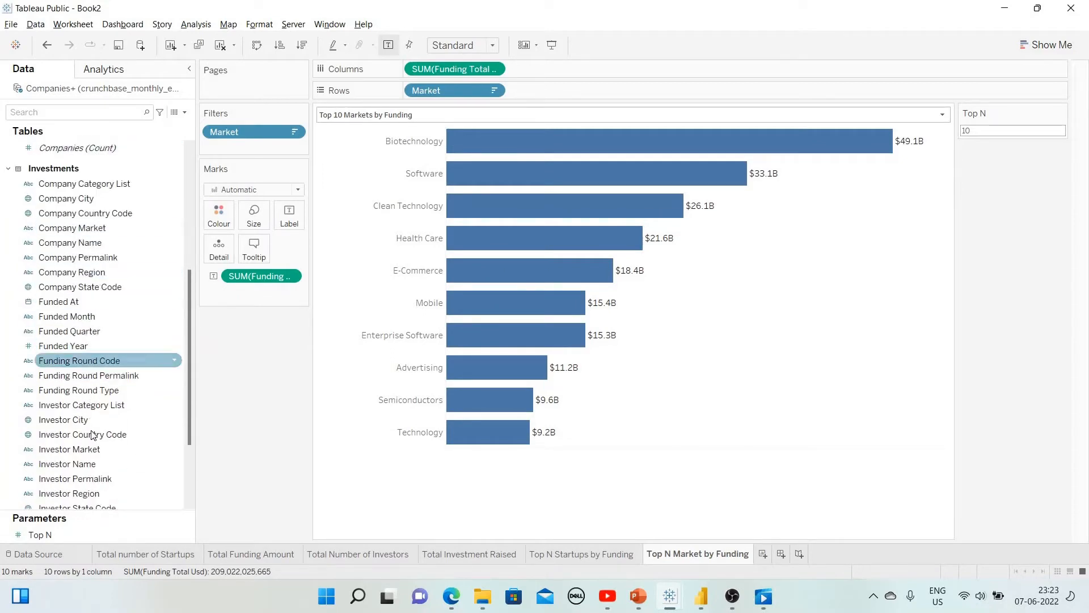
left_click(103, 389)
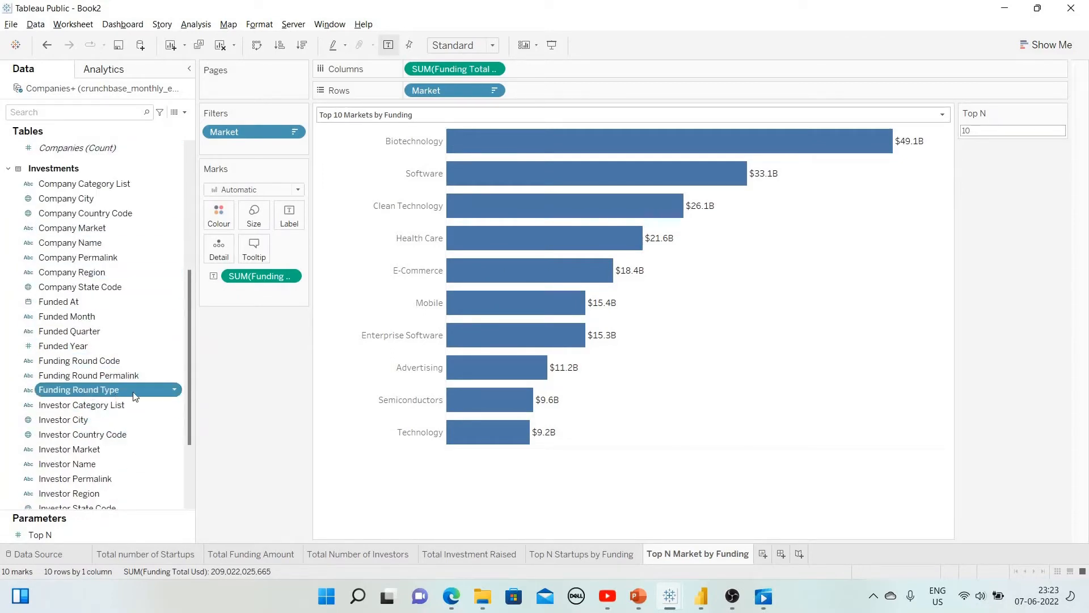
right_click(694, 553)
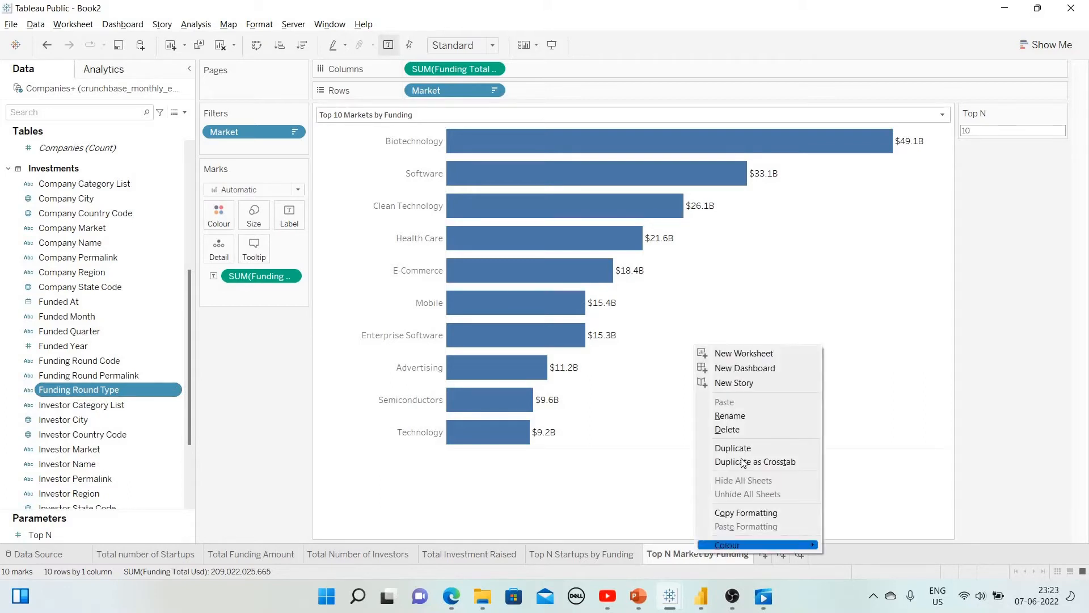
left_click(742, 451)
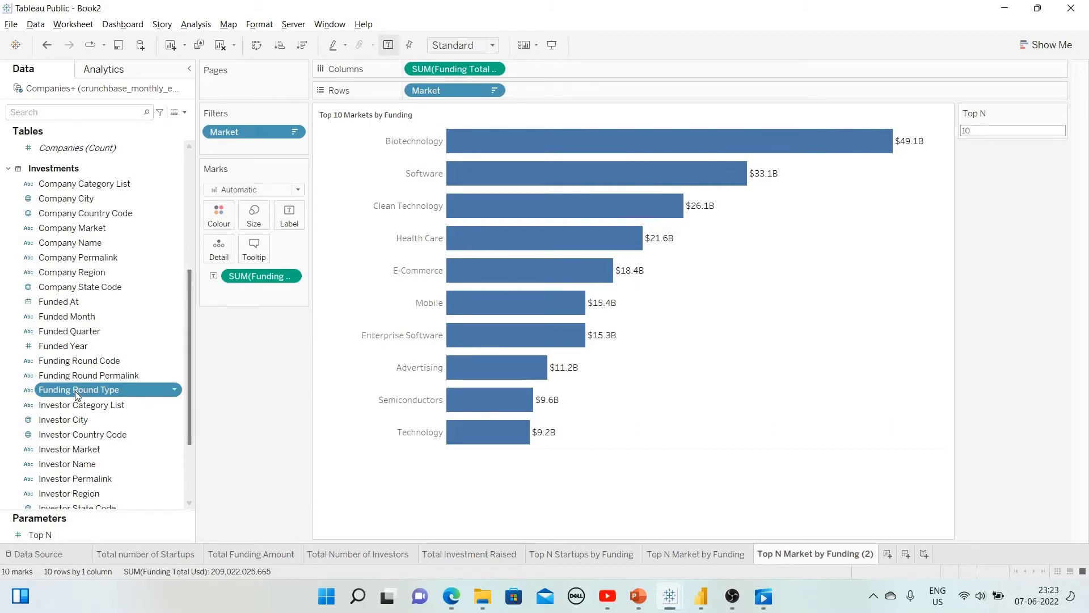
left_click_drag(75, 390, 148, 388)
left_click_drag(454, 74, 440, 90)
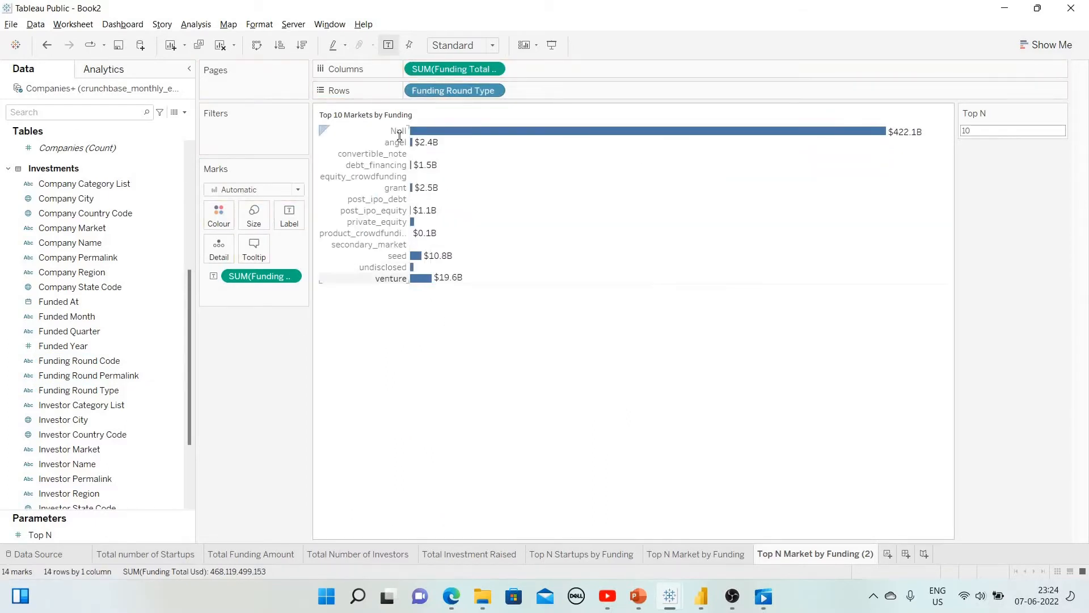
Filter Funding Round Type to exclude Null and keep the top values set by the Top N parameter, ranked by Sum of Funding Total Usd
left_click(495, 88)
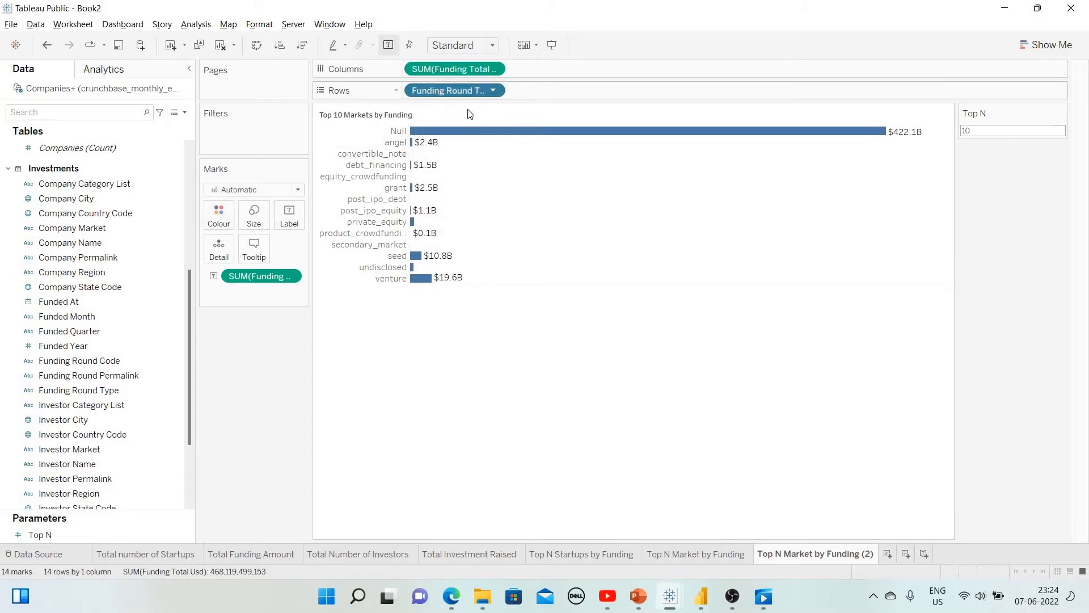
left_click(442, 174)
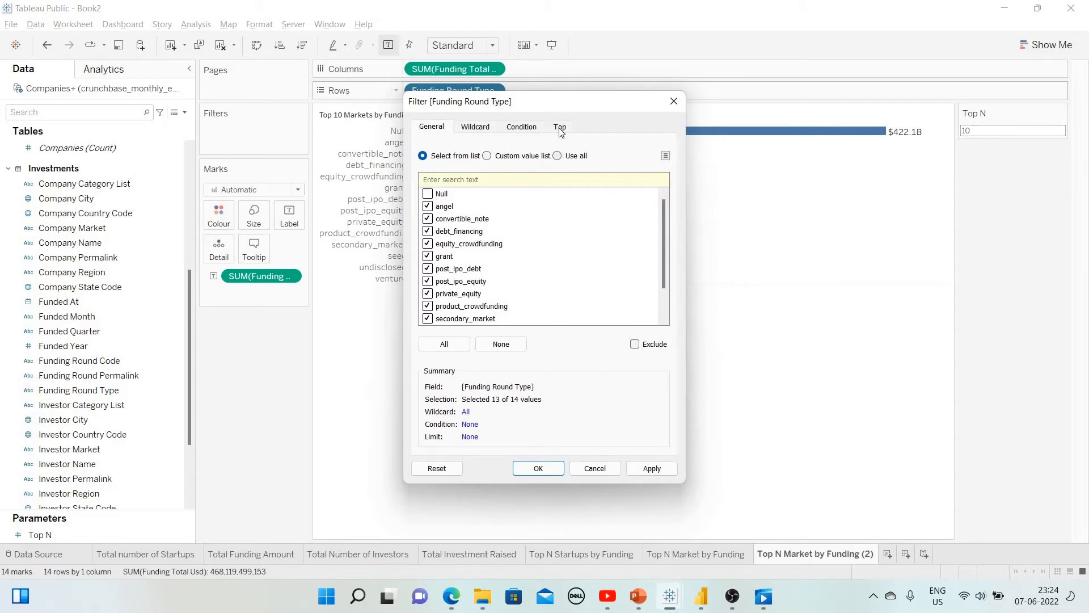
left_click(560, 127)
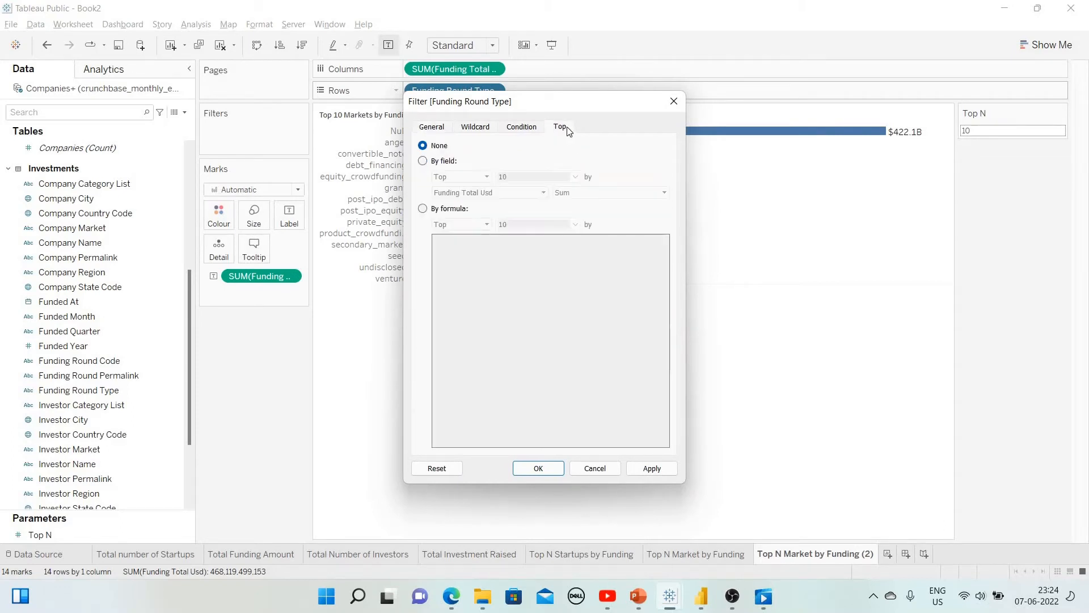
left_click(488, 180)
left_click(575, 176)
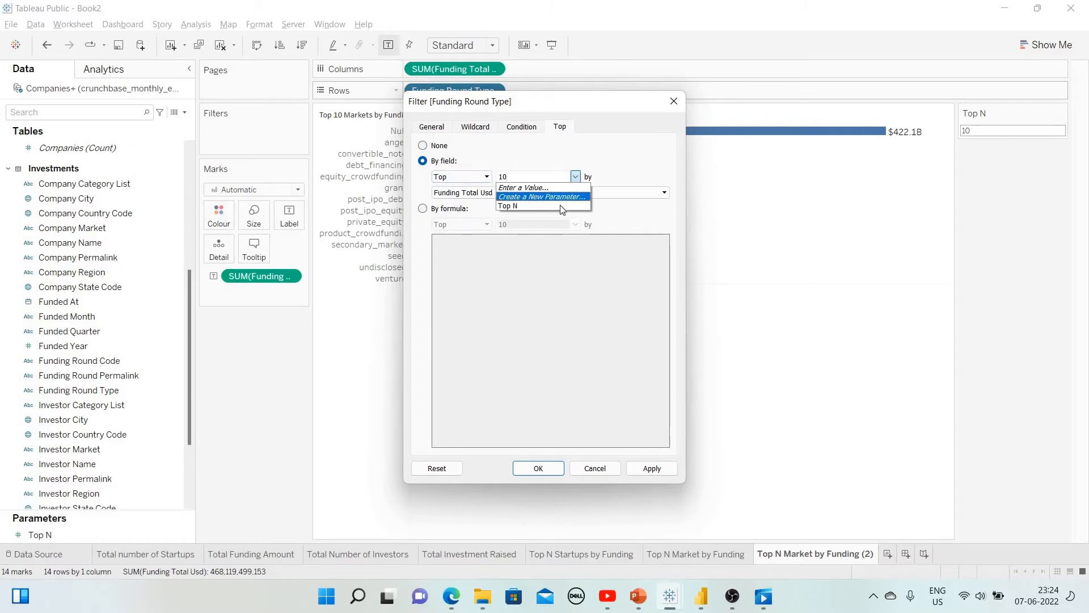
left_click(561, 205)
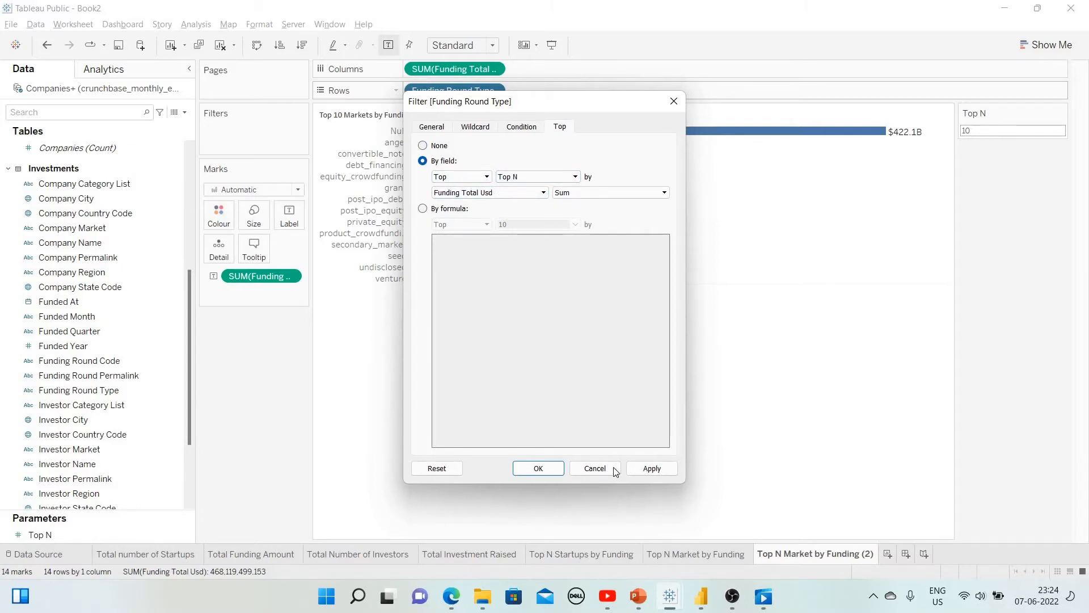
left_click(539, 469)
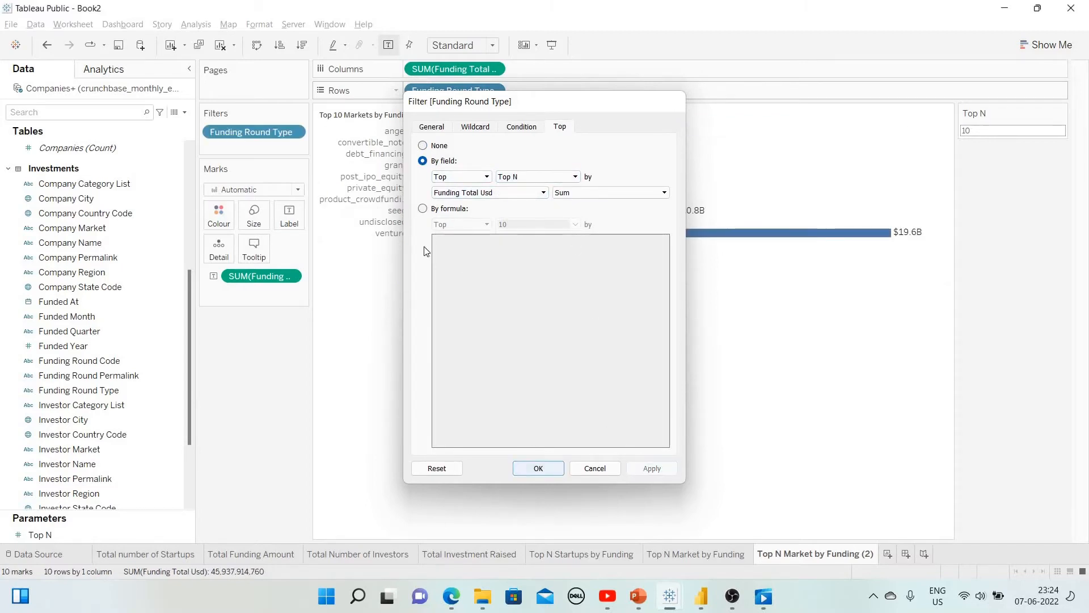
Increase the height of the chart rows and sort Funding Round Type by Sum of Funding Total Usd in descending order
left_click_drag(405, 237, 406, 255)
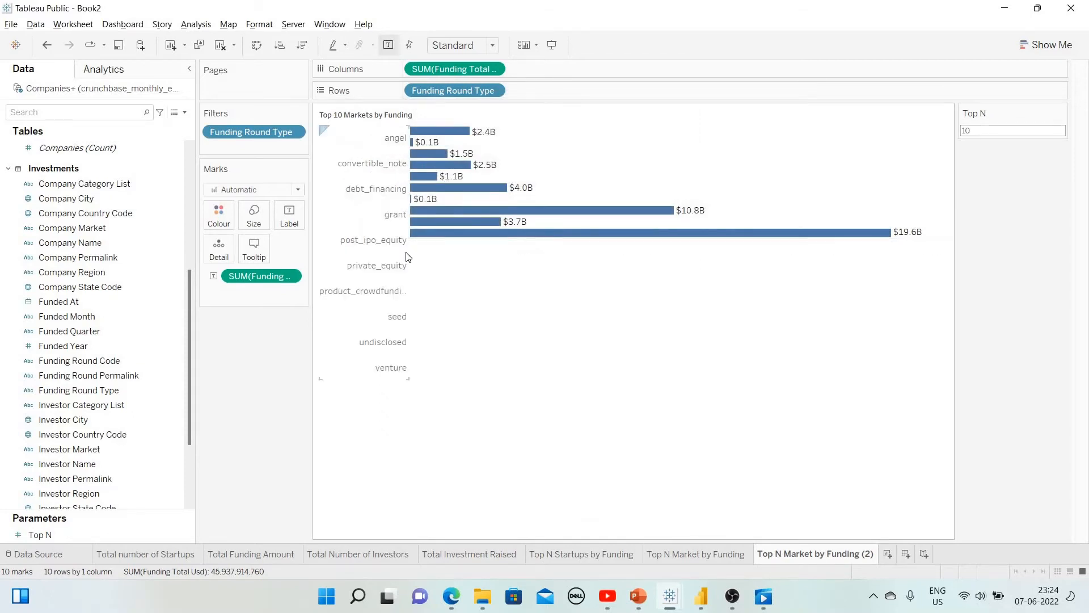
left_click(498, 91)
left_click(460, 170)
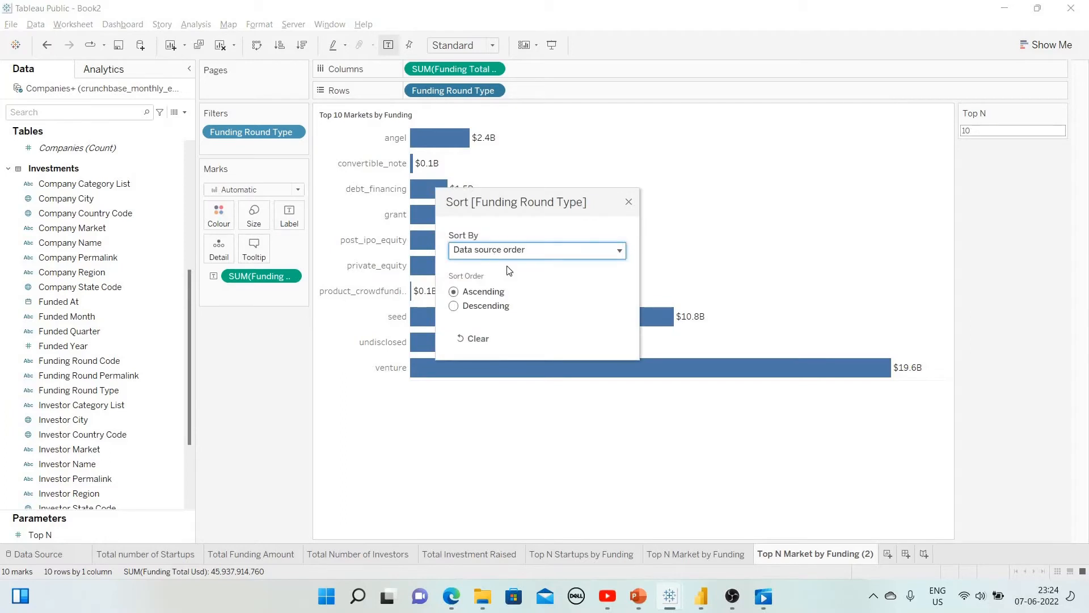
left_click(508, 258)
left_click(464, 295)
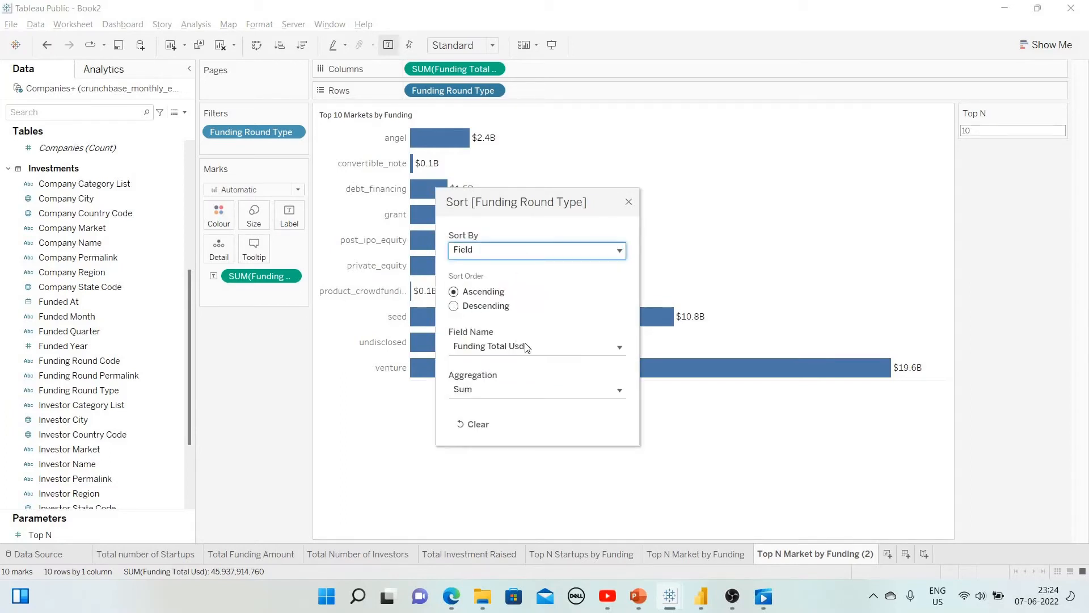
left_click(454, 306)
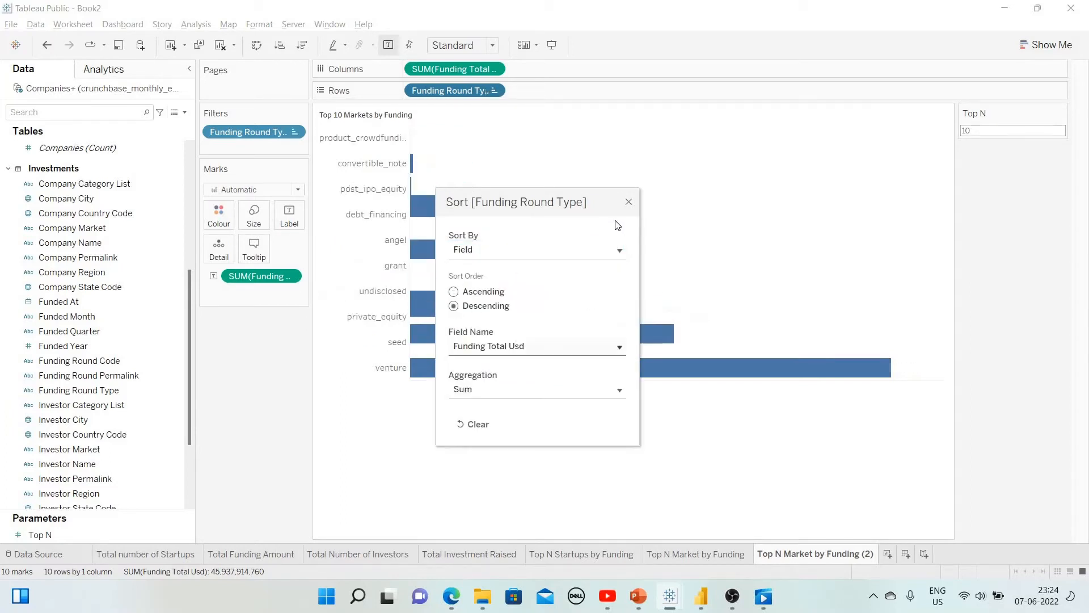
left_click(648, 261)
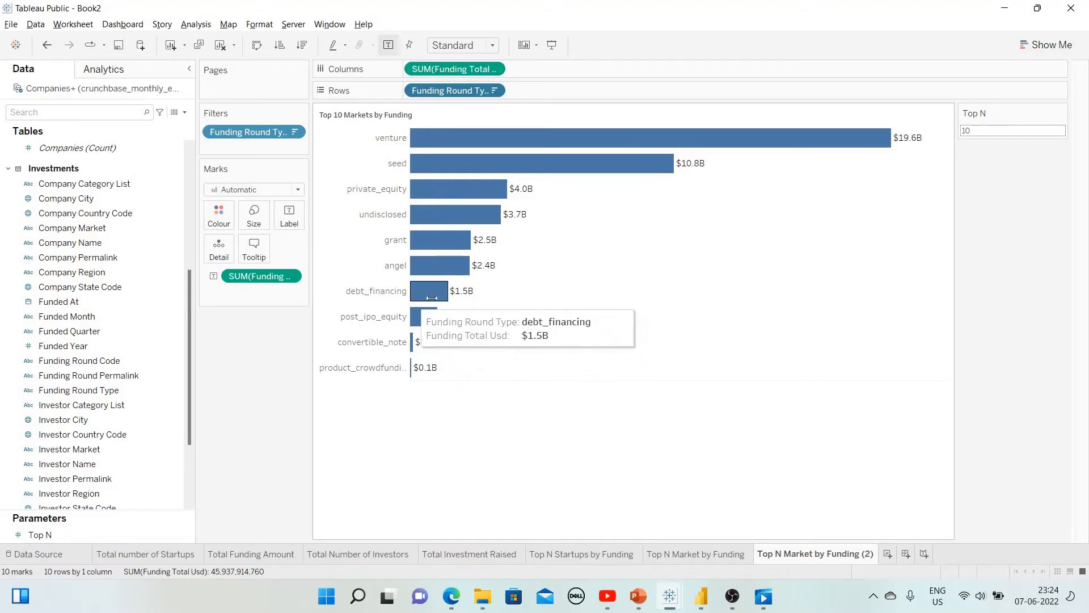
Widen the row label area and change the chart title to "Top <Parameters.Top N> Funding round Types"
left_click_drag(410, 298, 433, 303)
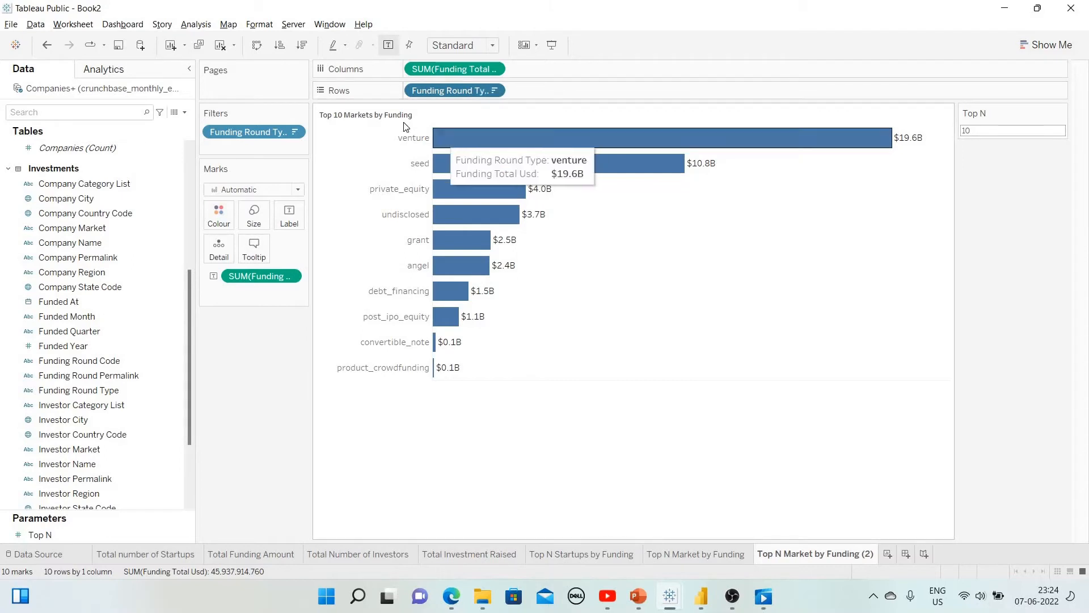
right_click(422, 129)
left_click(437, 122)
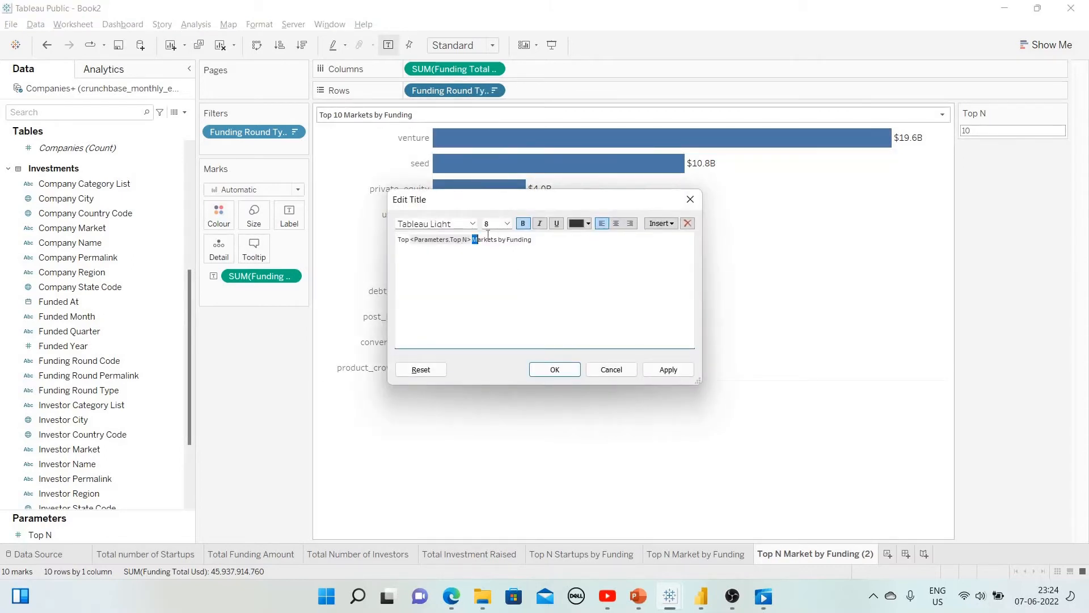
type("Funding round")
key("shift+End")
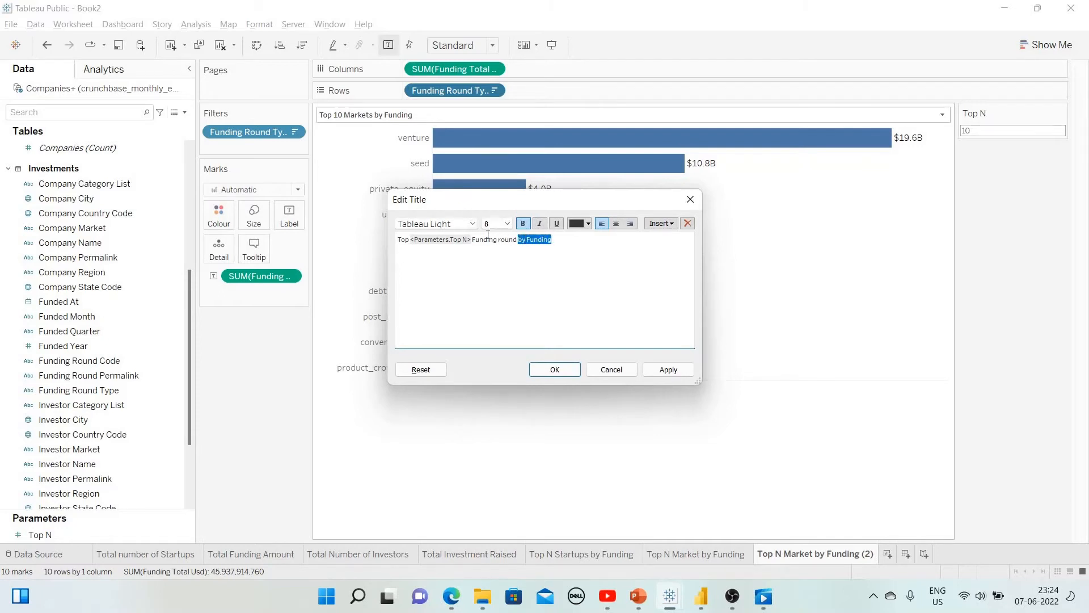
type("Types")
left_click(669, 370)
left_click(568, 371)
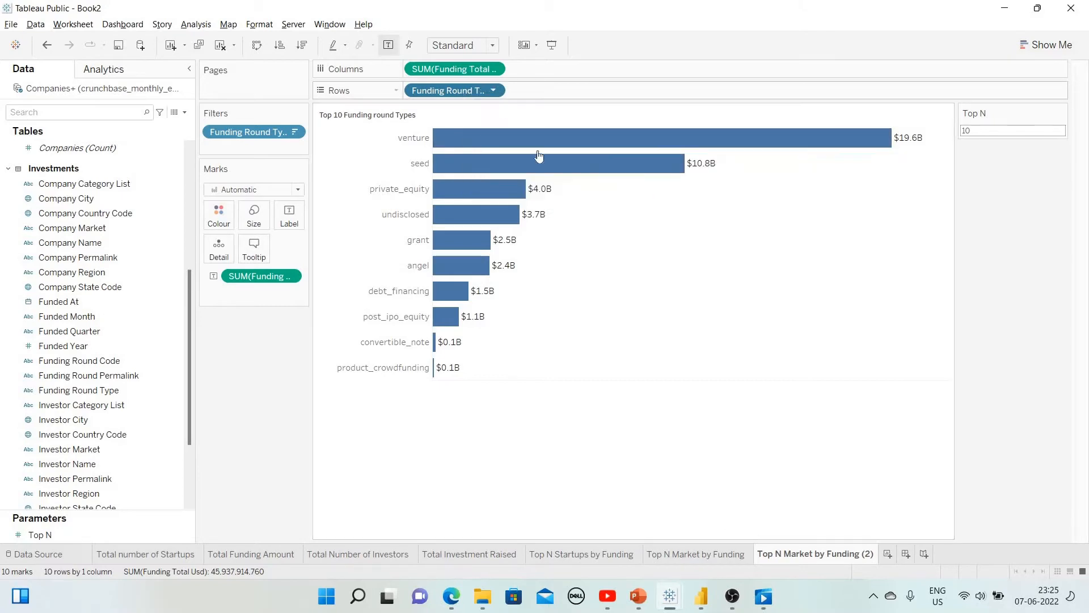
Rename the duplicated sheet to "Top N Funding Round Types"
double_click(785, 554)
key("End")
key("shift+Left")
key("shift+Left")
key("shift+Left")
key("shift+Left")
key("shift+Left")
key("shift+Left")
key("shift+Left")
key("shift+Left")
key("shift+Left")
key("shift+Left")
key("shift+Left")
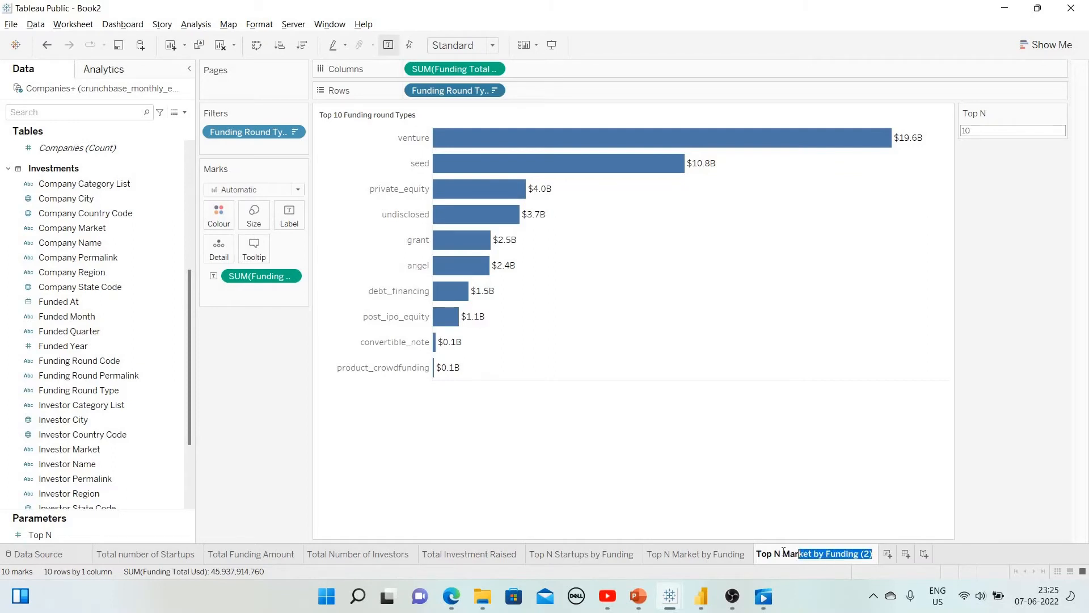
key("shift+Left")
key("shift+Left")
key("shift+Left")
type("F")
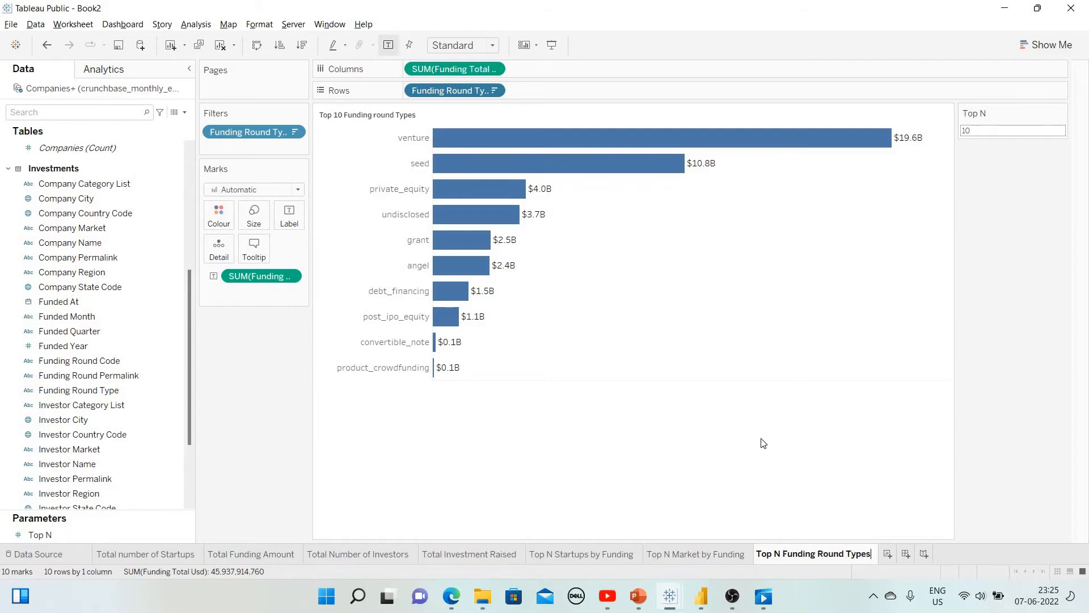
left_click(725, 451)
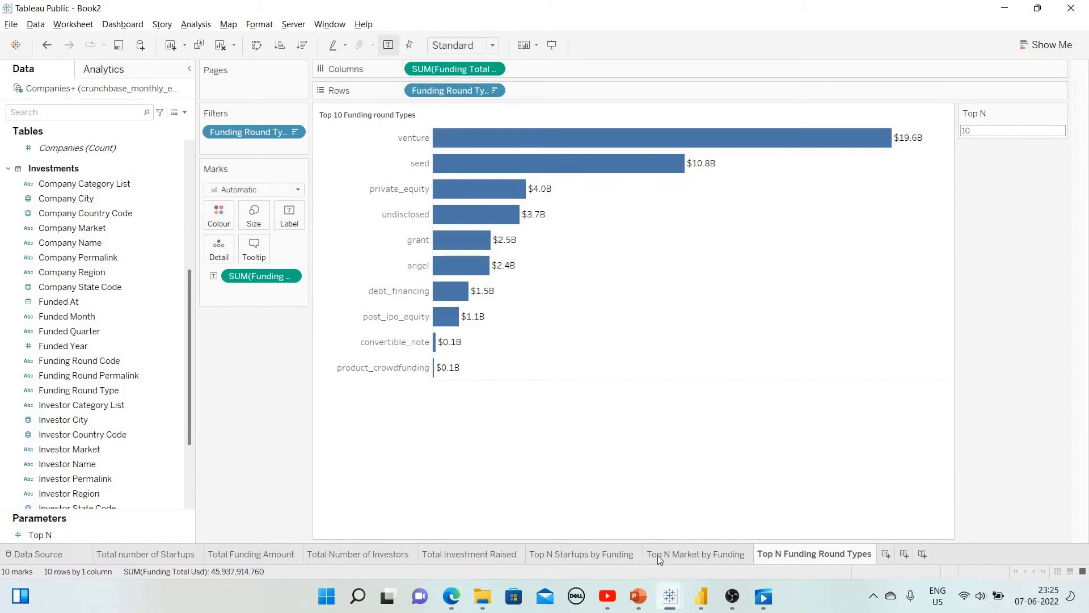
Switch to the Top startups workbook and view the Startup Status donut chart on its dashboard
mouse_move(675, 600)
left_click(601, 513)
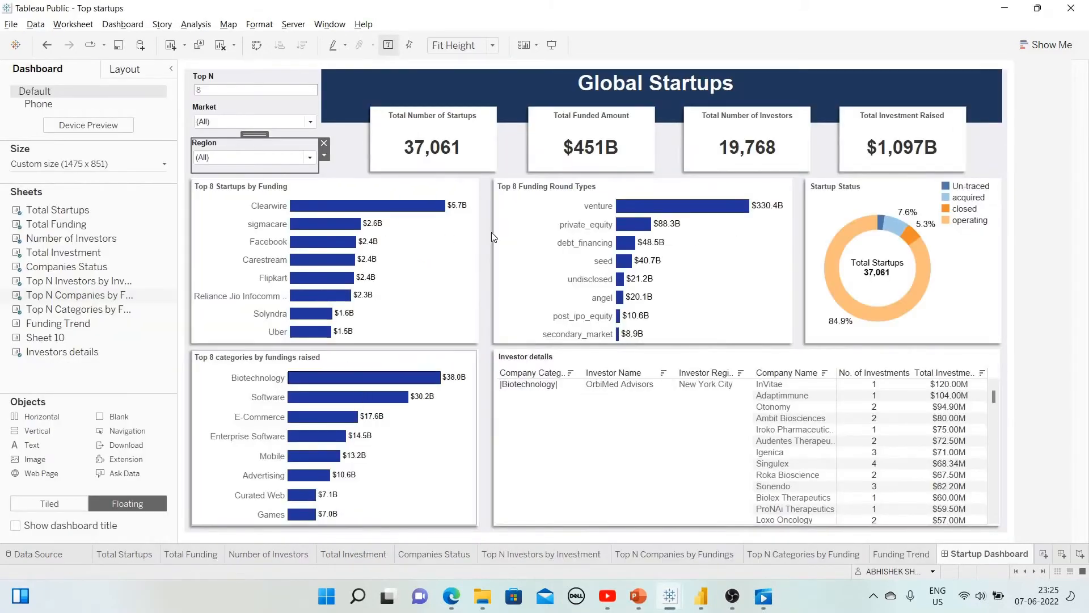
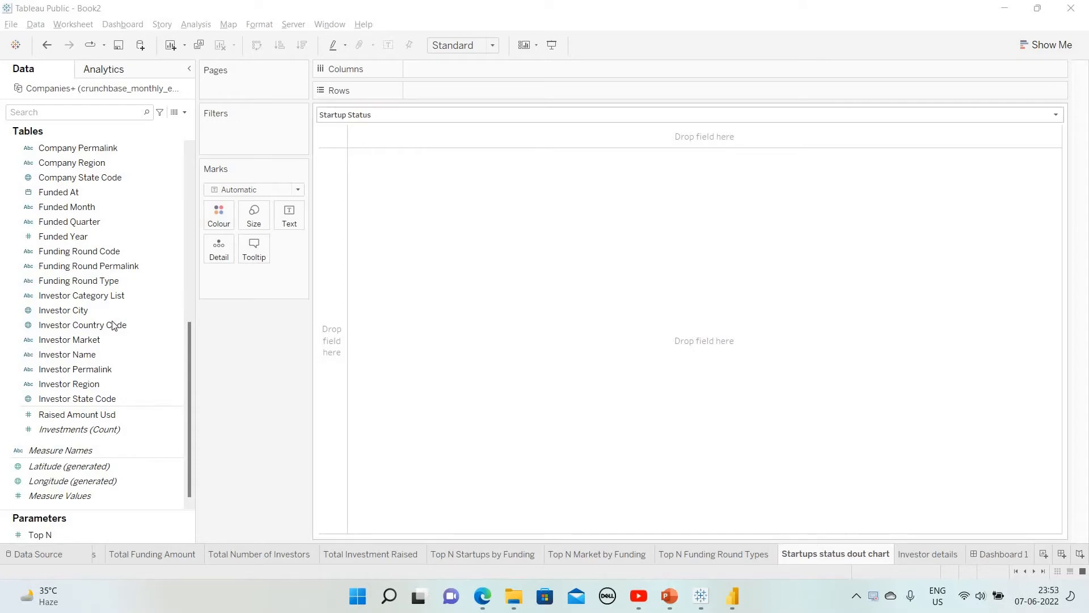
Add the ad-hoc calculation avg(0.0) to Rows on the Startups status dout chart sheet
scroll(87, 352, "up", 5)
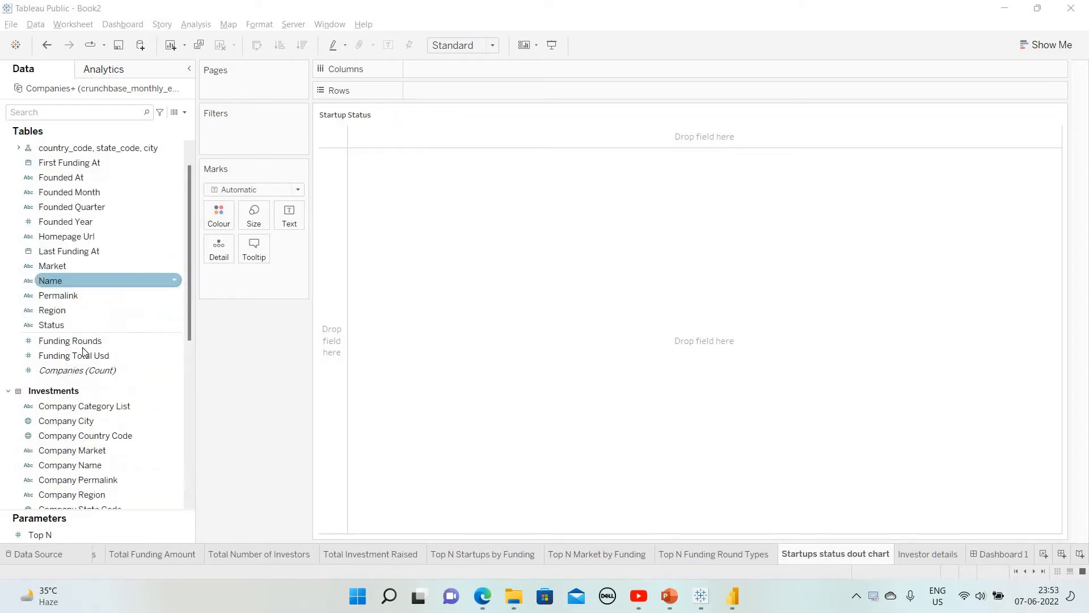
left_click(73, 354)
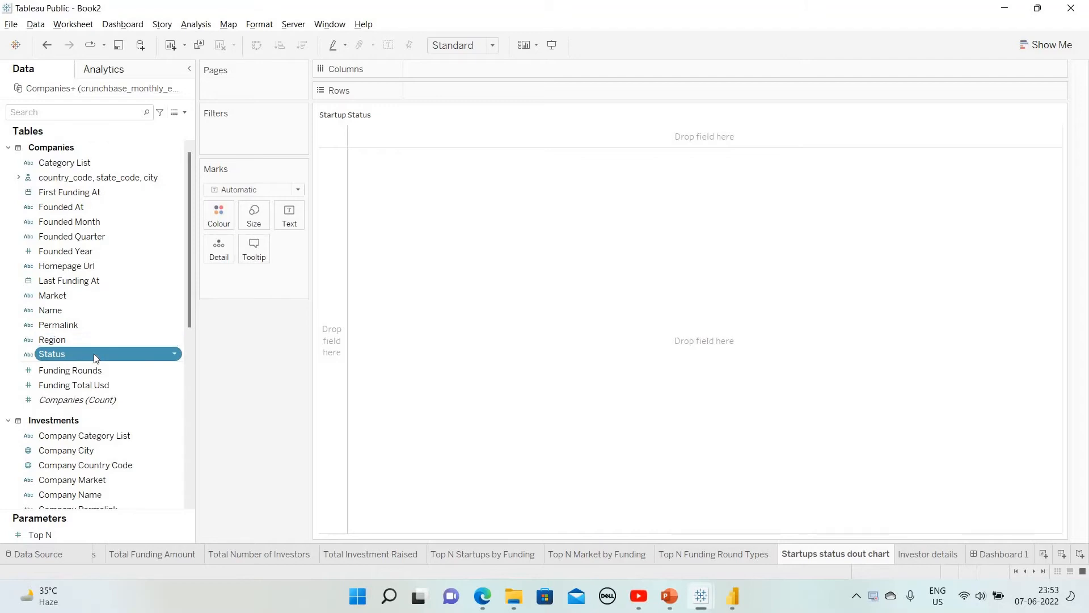
double_click(449, 89)
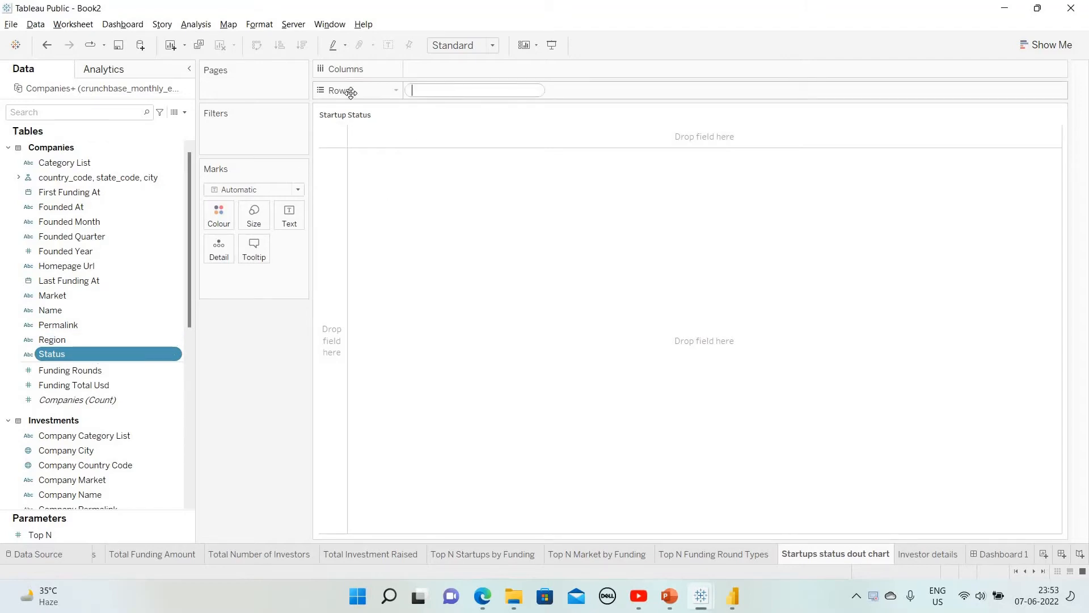
type("avg")
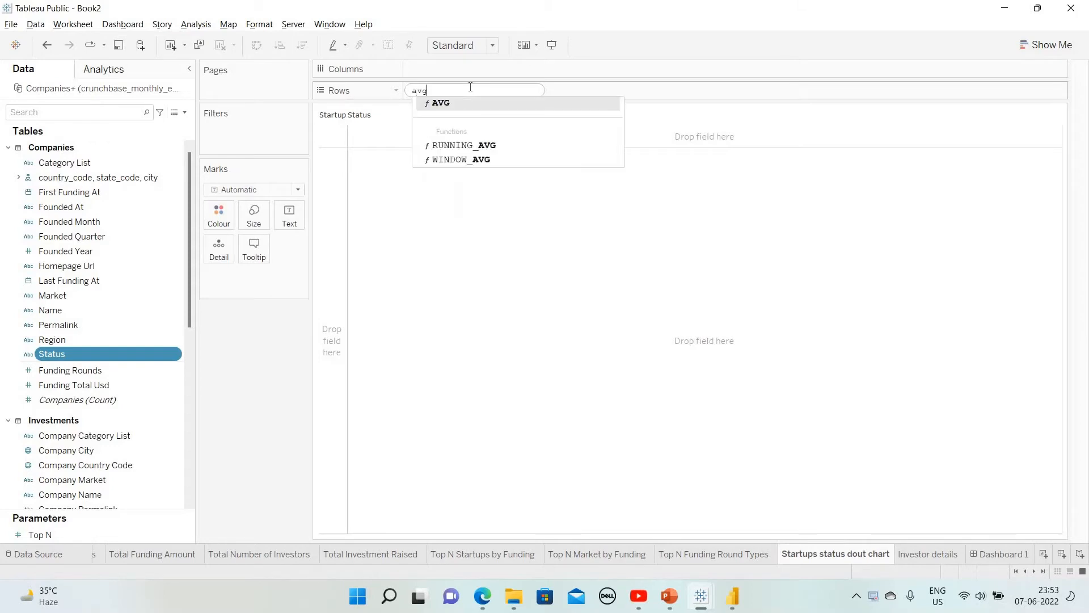
type("(0.0")
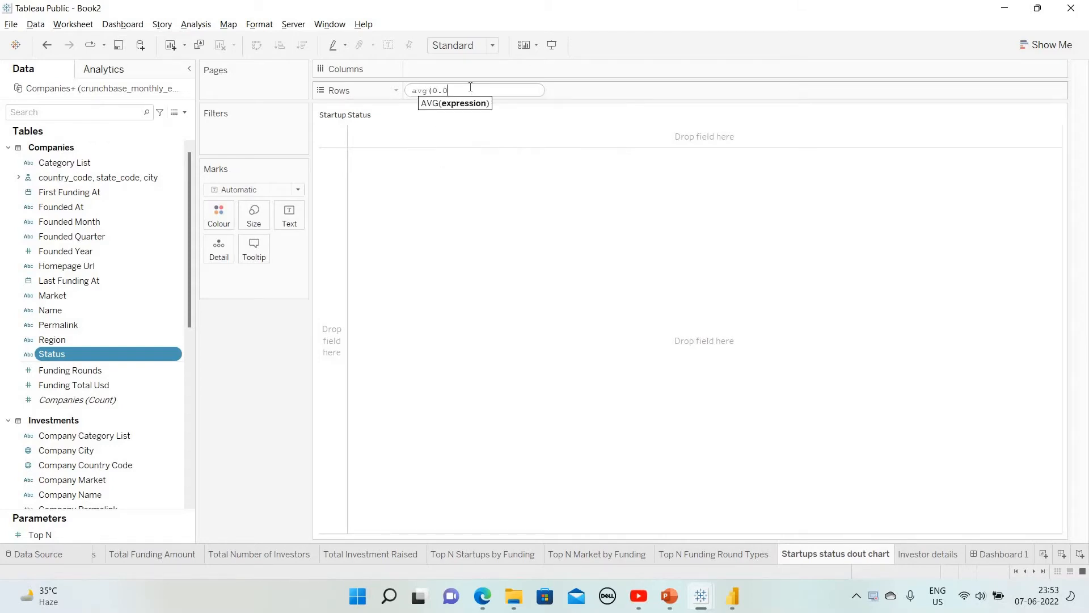
type(")")
key("Return")
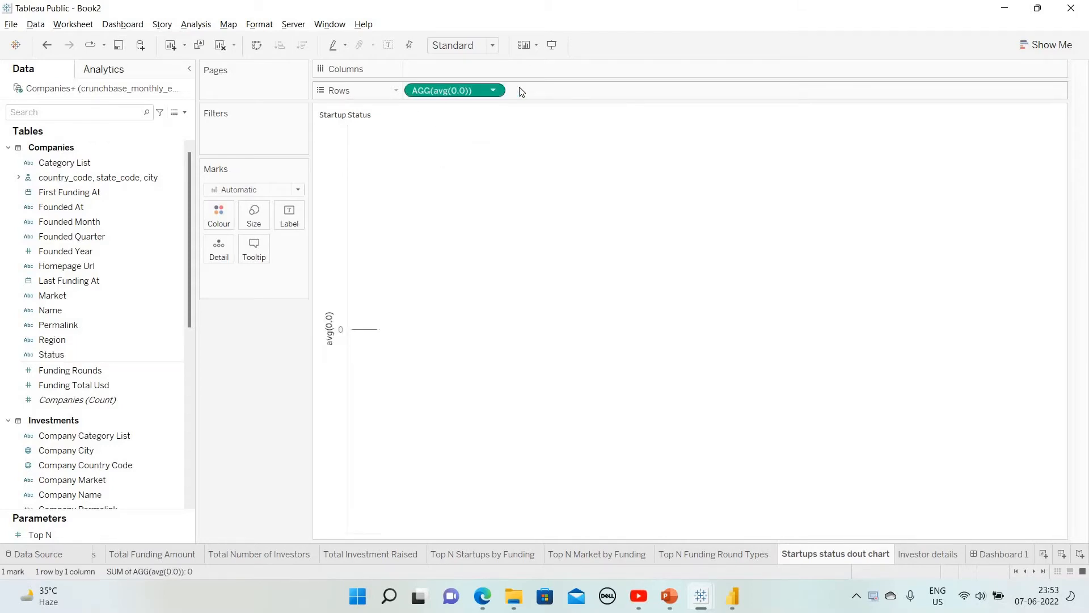
Add a second ad-hoc calculation, Avg(0.00), to Rows after the first one
double_click(519, 90)
type("Avg")
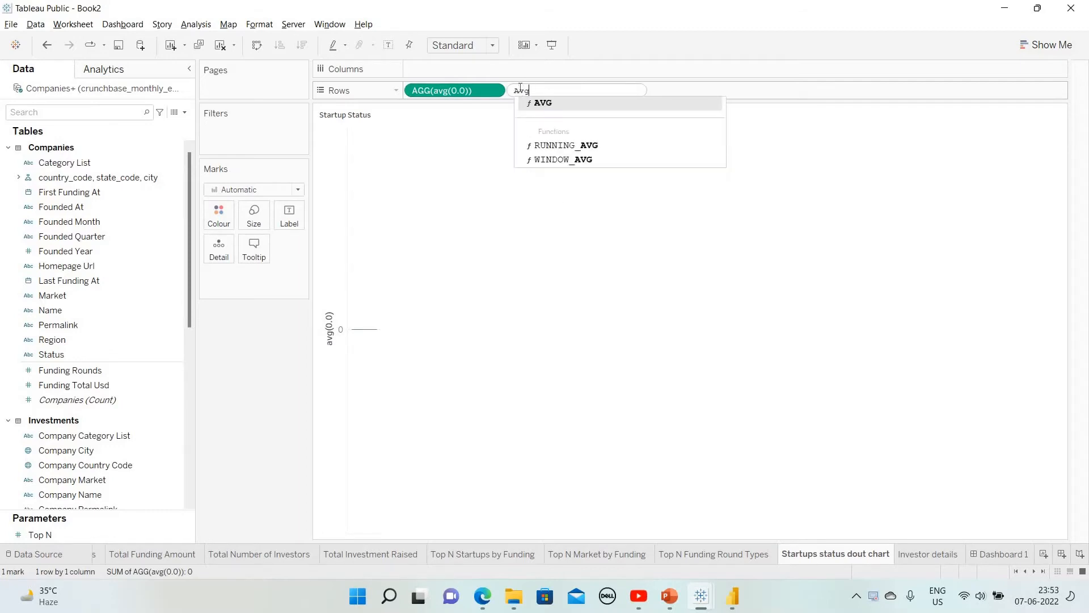
type(" (0.00")
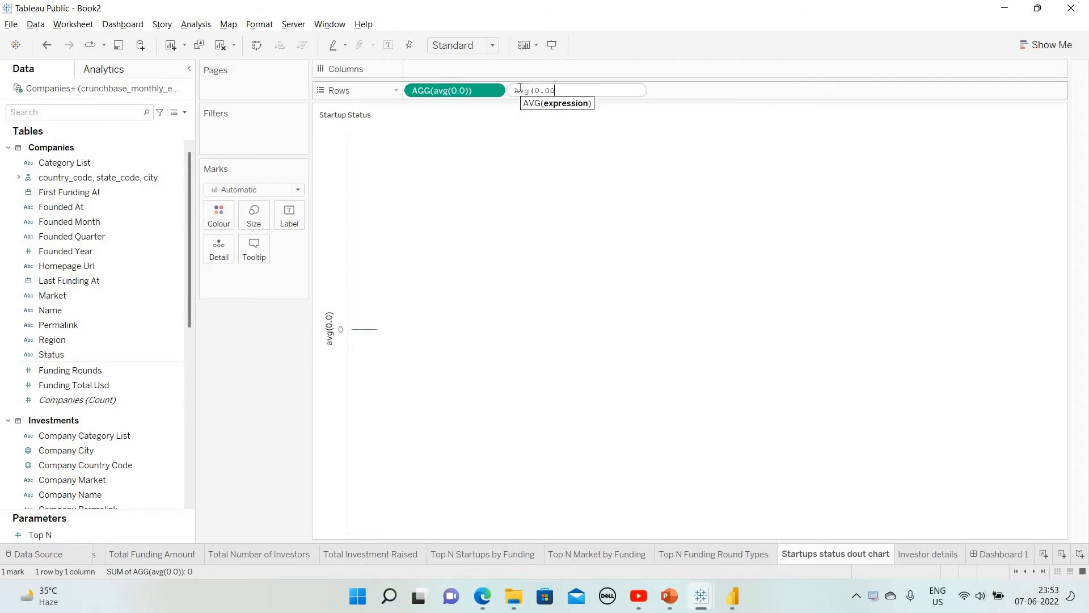
type(")")
key("Return")
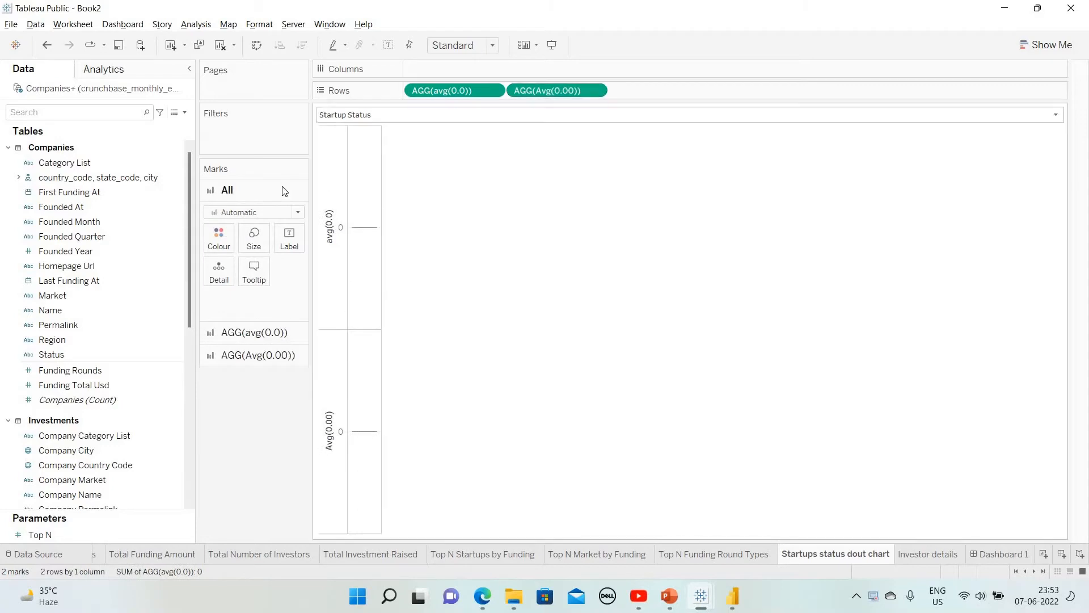
Change all marks to enlarged pies and fit the sheet to Entire View
left_click(284, 213)
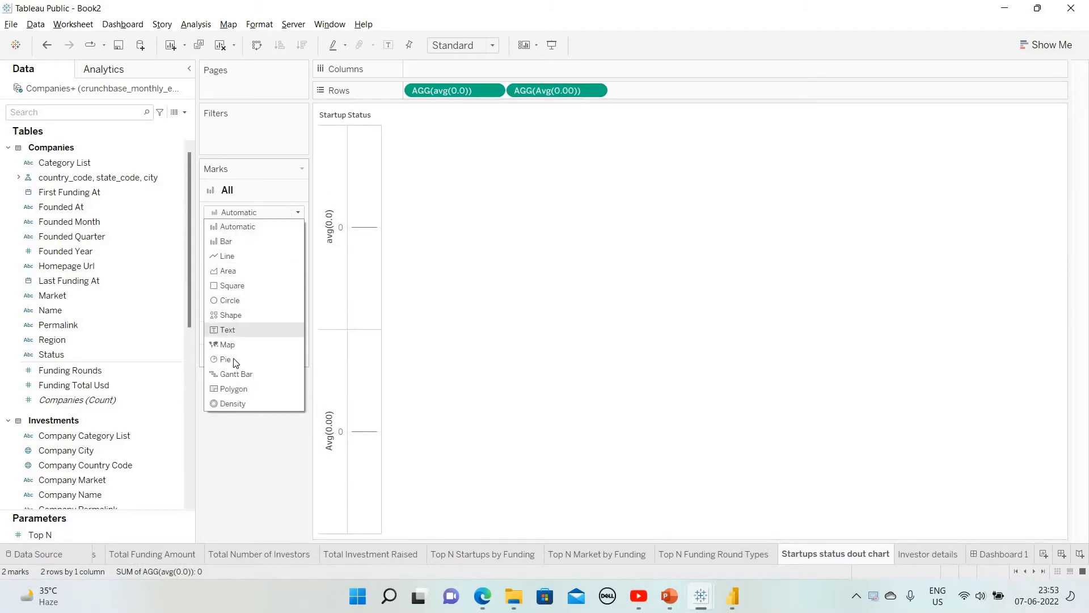
left_click(267, 359)
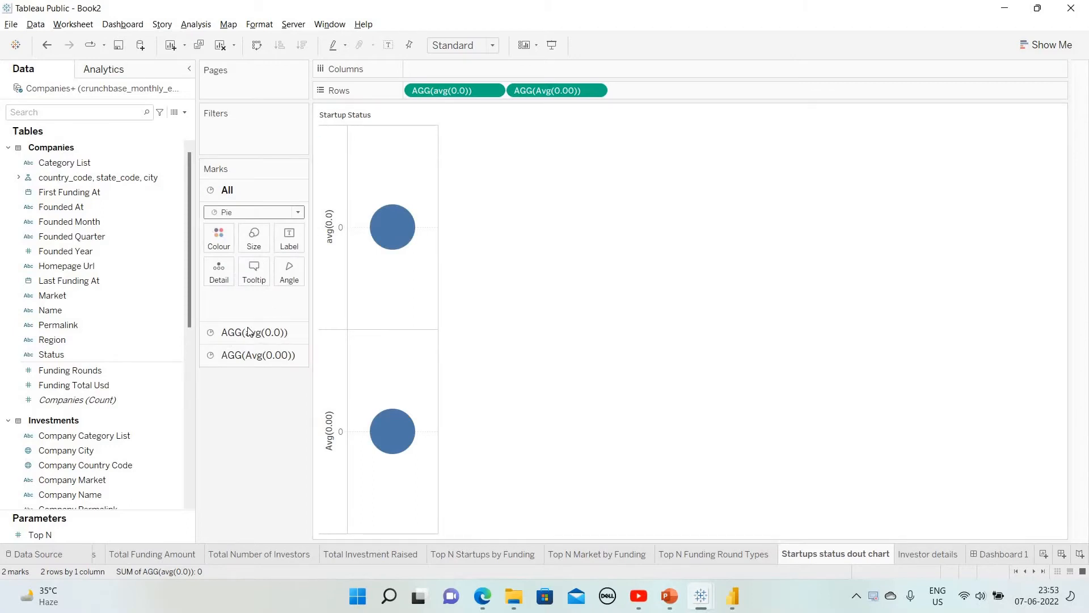
left_click(463, 46)
left_click(253, 238)
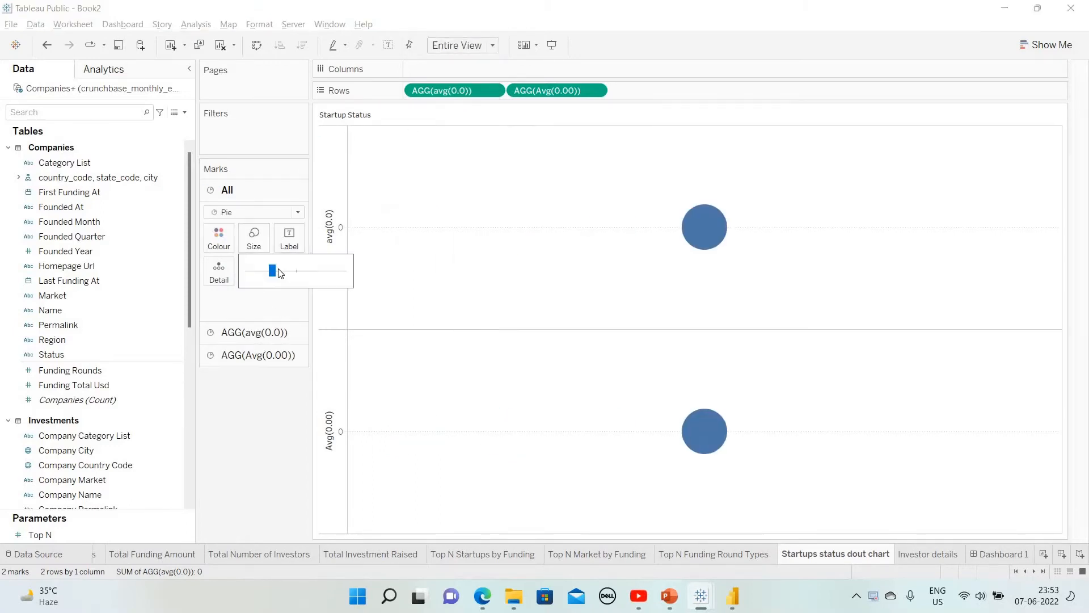
left_click(315, 274)
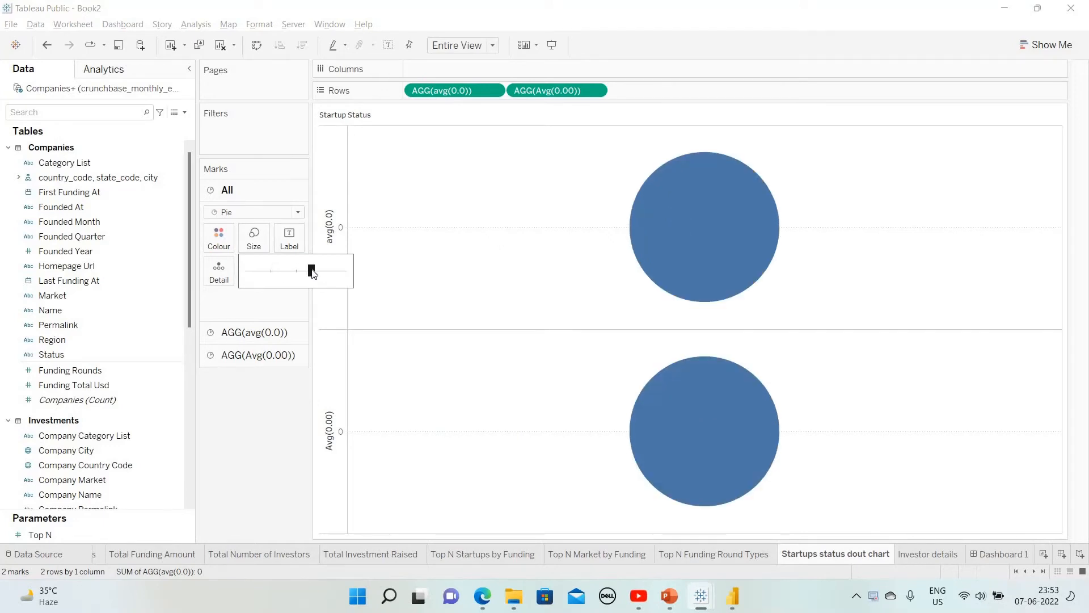
Shrink the Avg(0.00) pie below the size of the other pie and colour it white
left_click(251, 356)
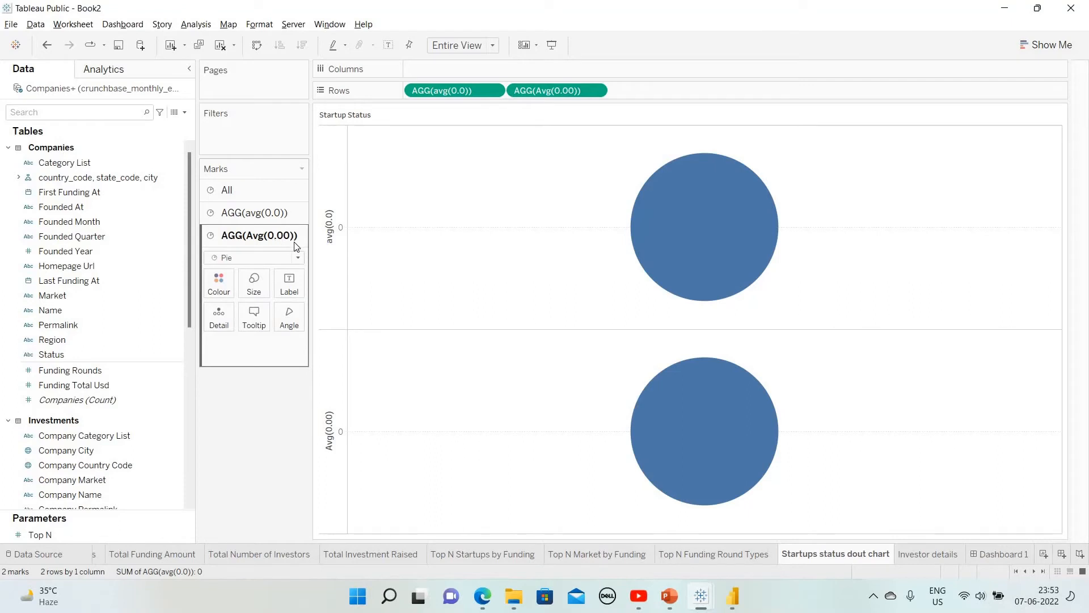
left_click(262, 293)
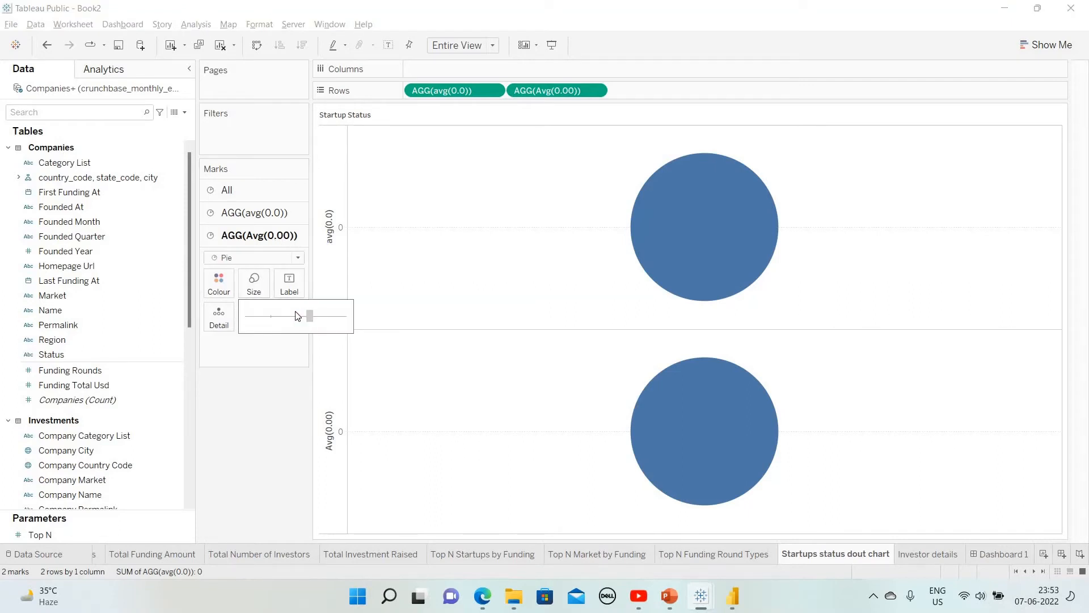
left_click(295, 316)
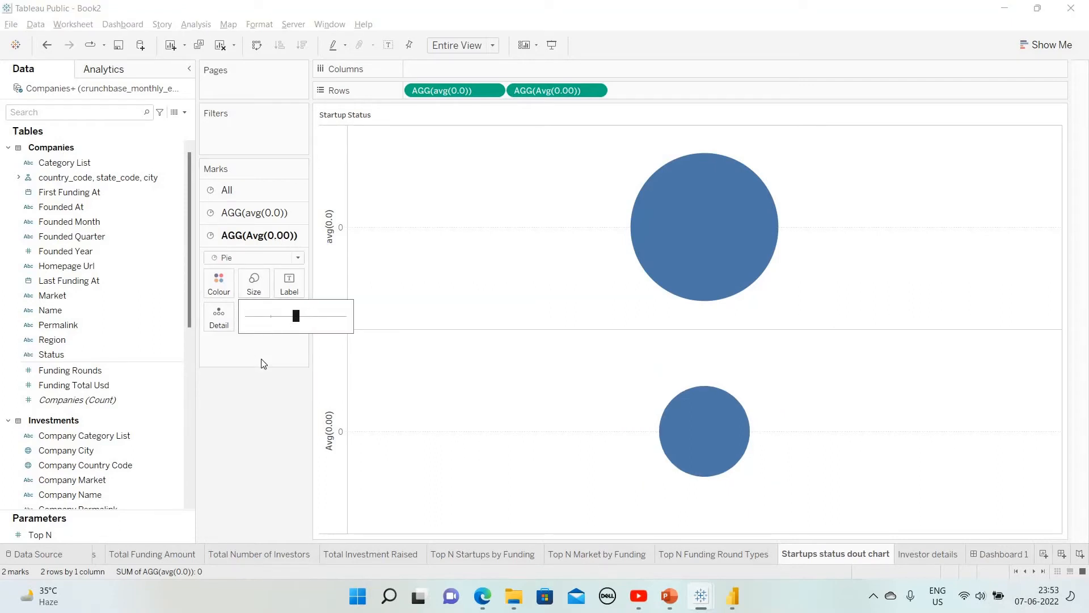
left_click(225, 286)
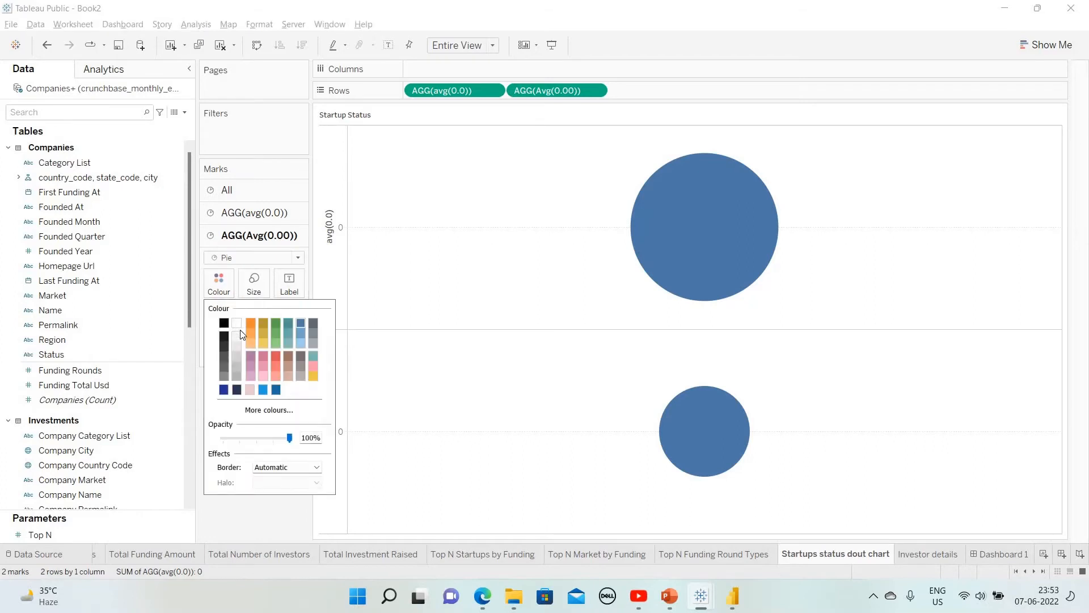
left_click(237, 324)
left_click(506, 69)
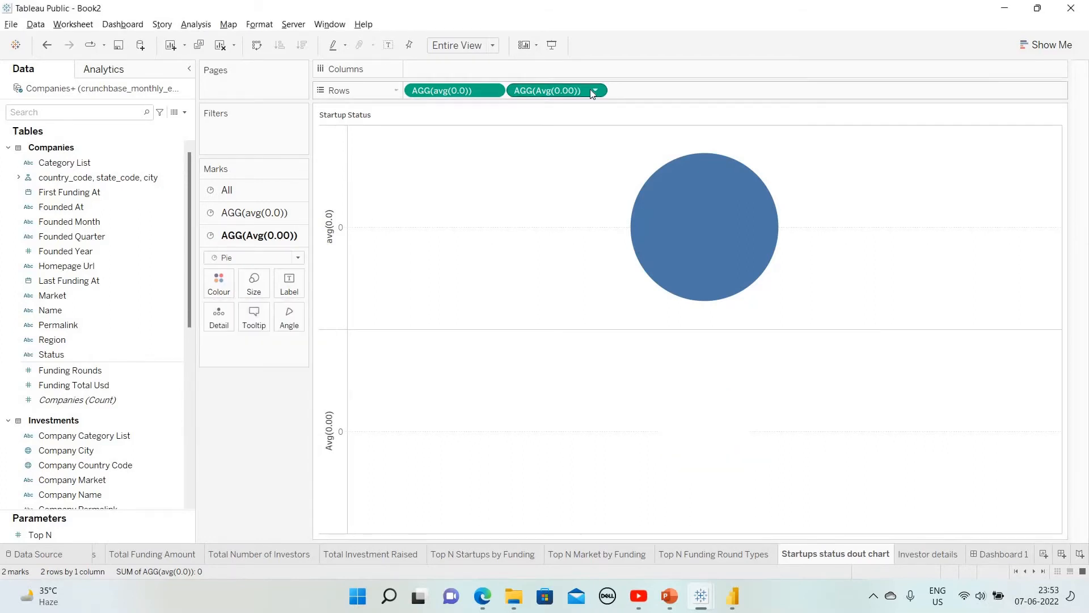
Combine the two pies with a dual axis and remove Measure Names from both sets of marks
left_click(594, 90)
left_click(546, 236)
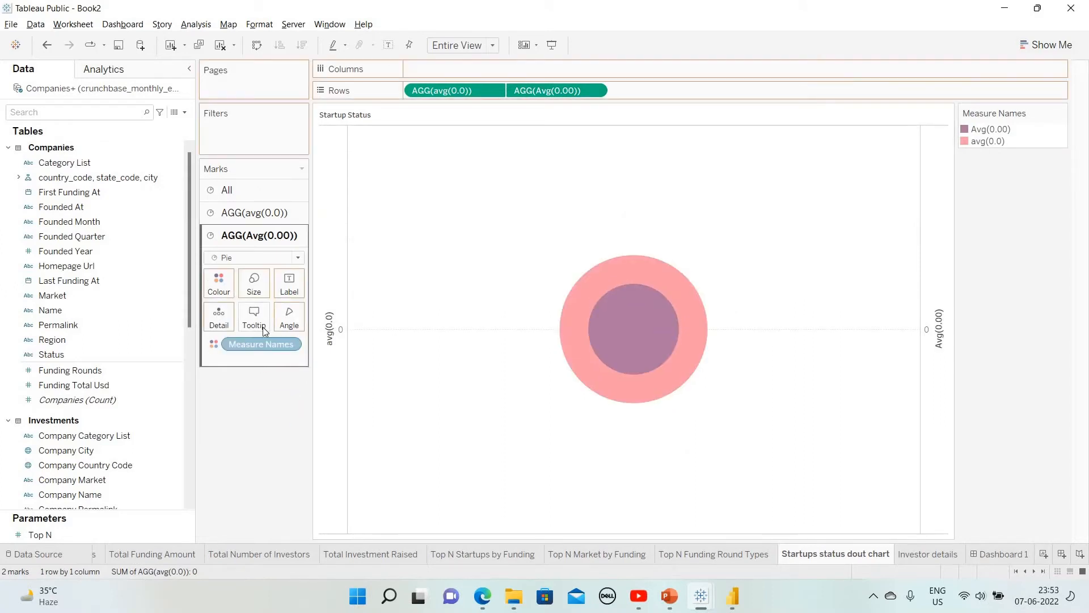
left_click_drag(262, 343, 267, 397)
left_click(255, 212)
left_click_drag(252, 323, 397, 312)
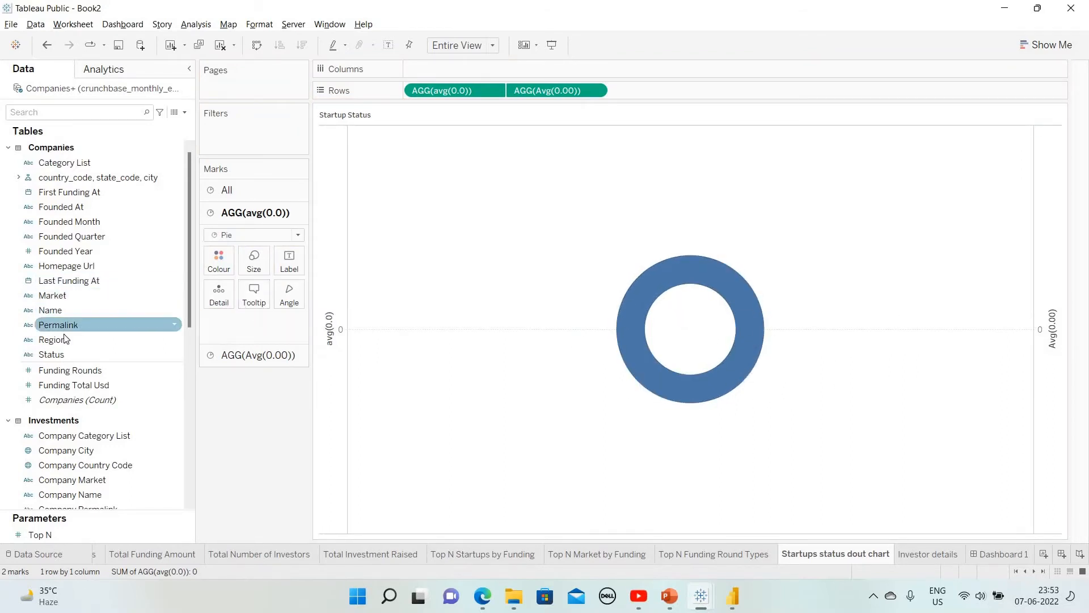
Colour the avg(0.0) pie by Status and use Companies (Count) for its slice angles and labels
left_click_drag(205, 310, 234, 251)
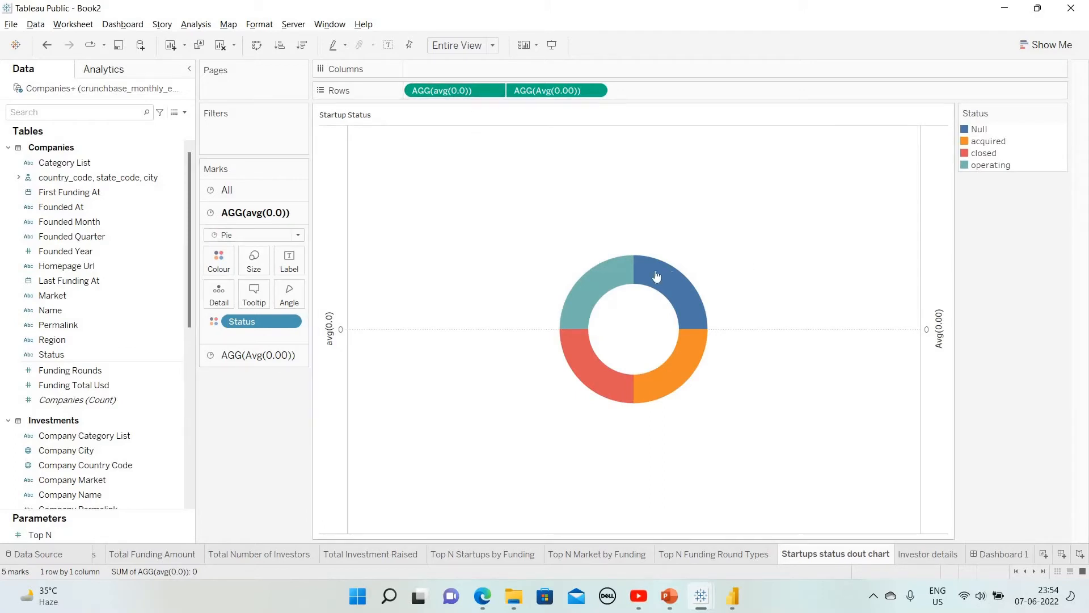
left_click(83, 400)
left_click_drag(82, 401, 289, 264)
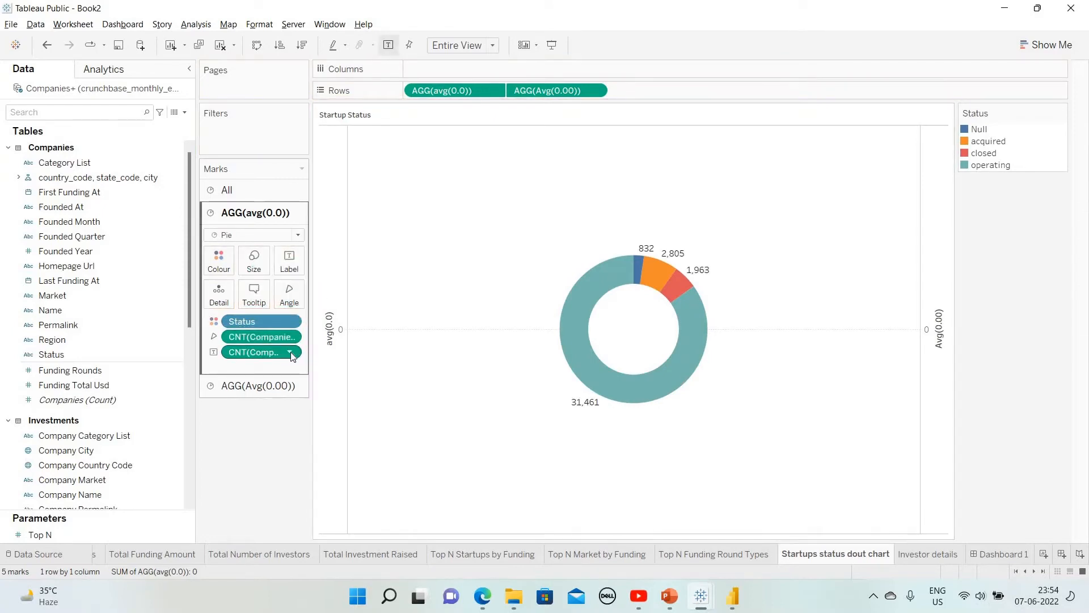
Apply the percent of total quick table calculation to the Companies (Count) label
right_click(291, 351)
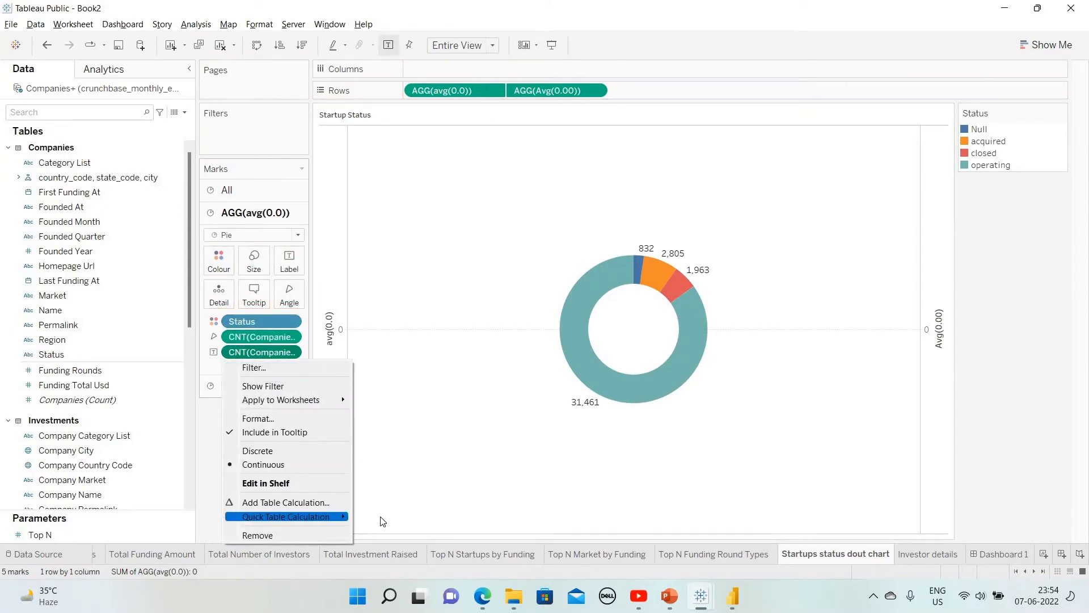
mouse_move(318, 517)
key("Return")
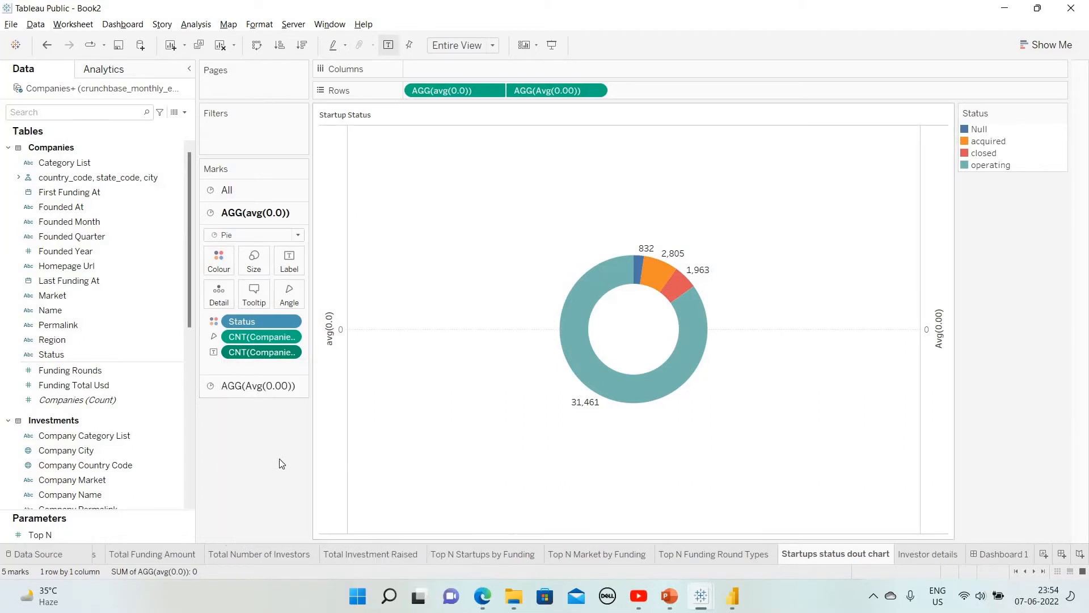
Format the % of Total label numbers as a percentage with one decimal place
left_click(289, 352)
left_click(266, 405)
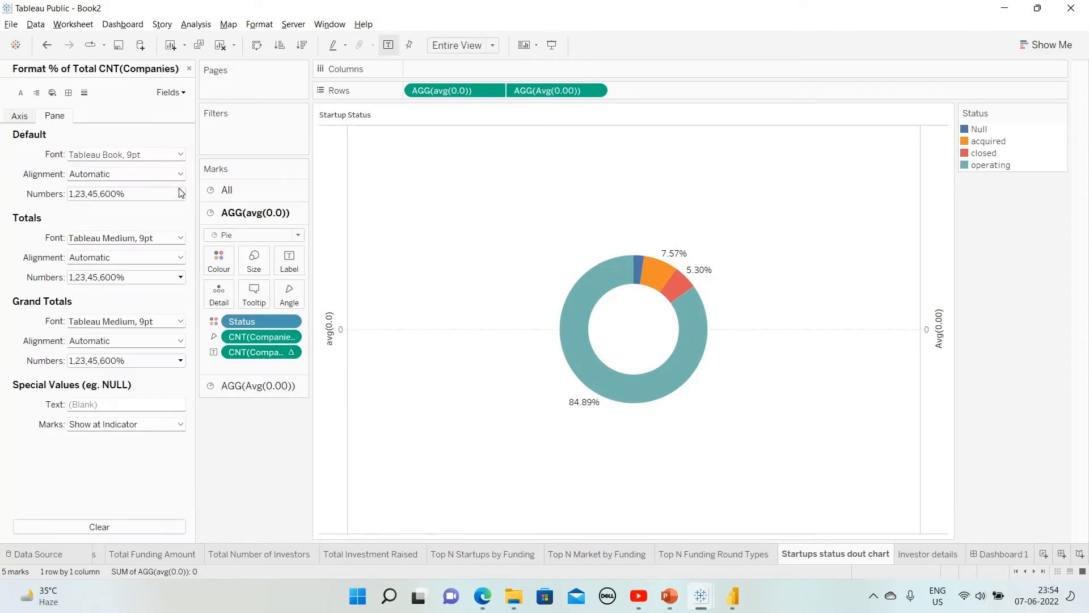
left_click(180, 194)
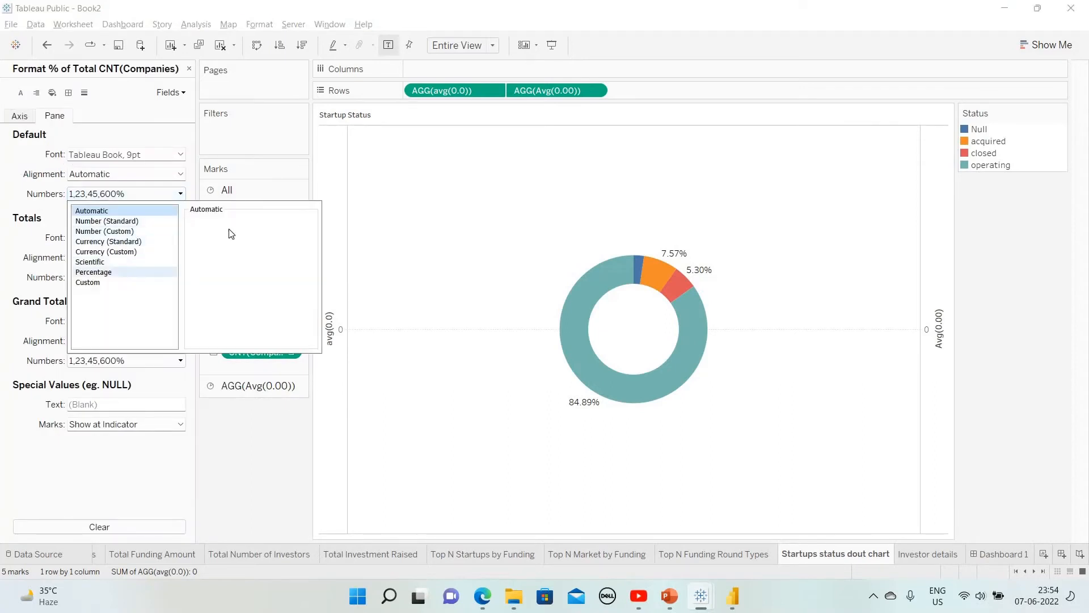
left_click(94, 272)
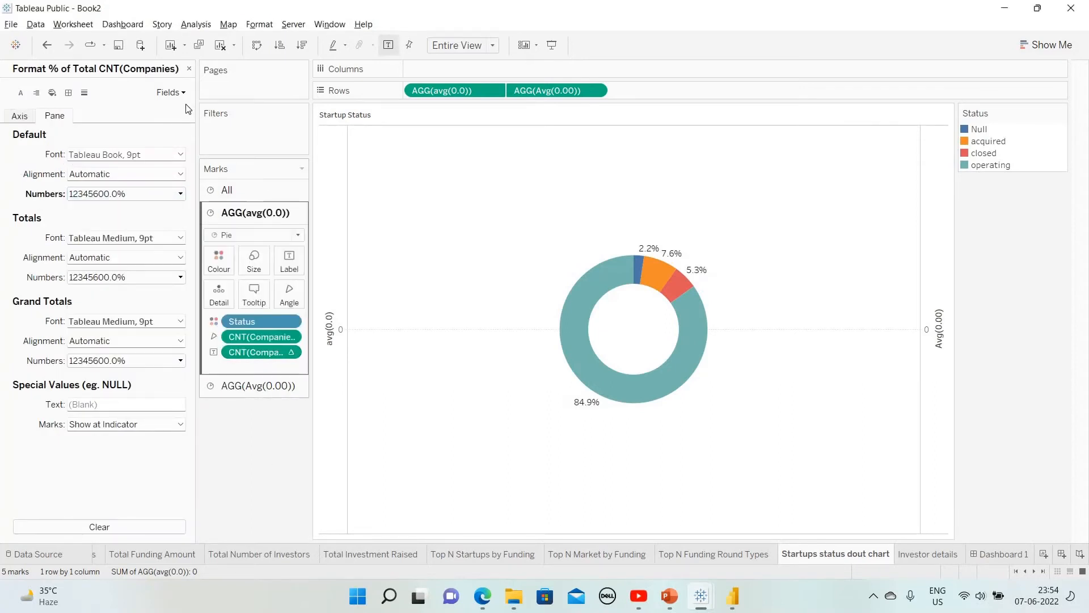
left_click(189, 68)
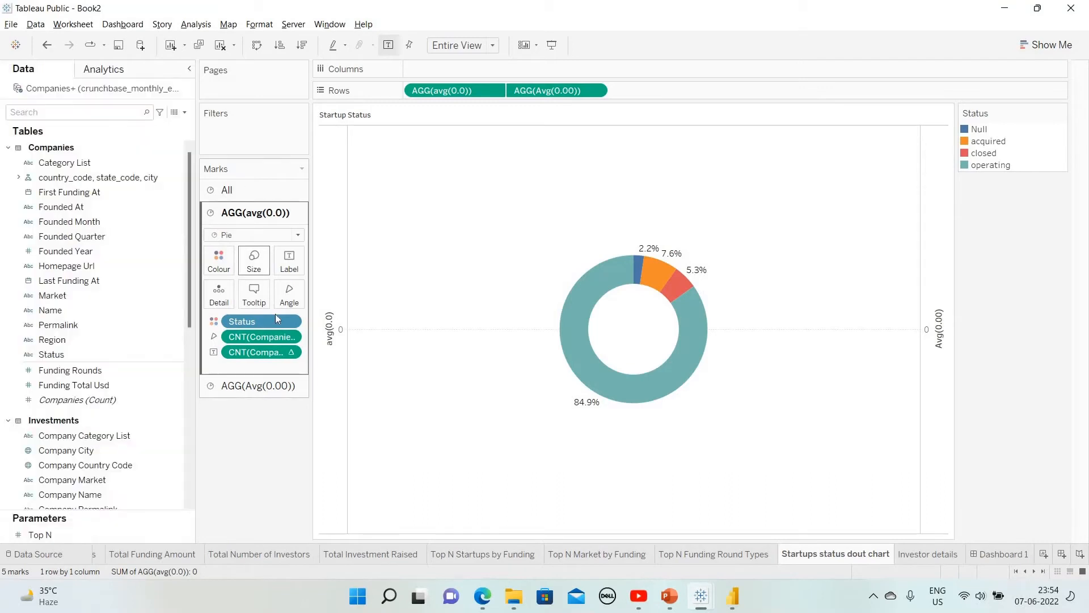
Edit the avg(0.0) pie's tooltip to contain only <Status> without a caption and <CNT(Companies)> captioned "Number of Startups"
mouse_move(566, 316)
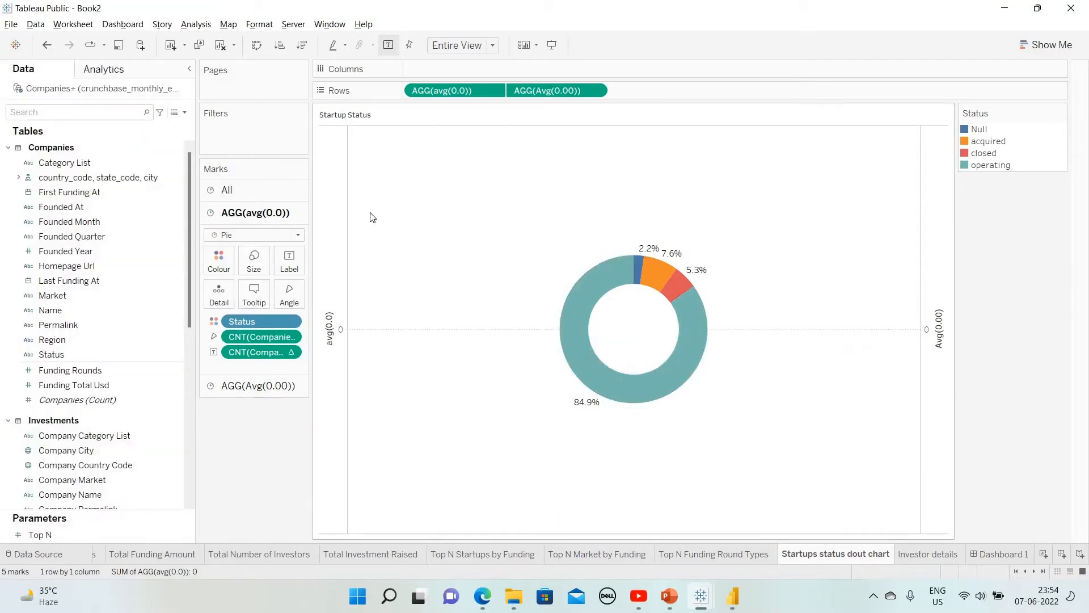
mouse_move(688, 266)
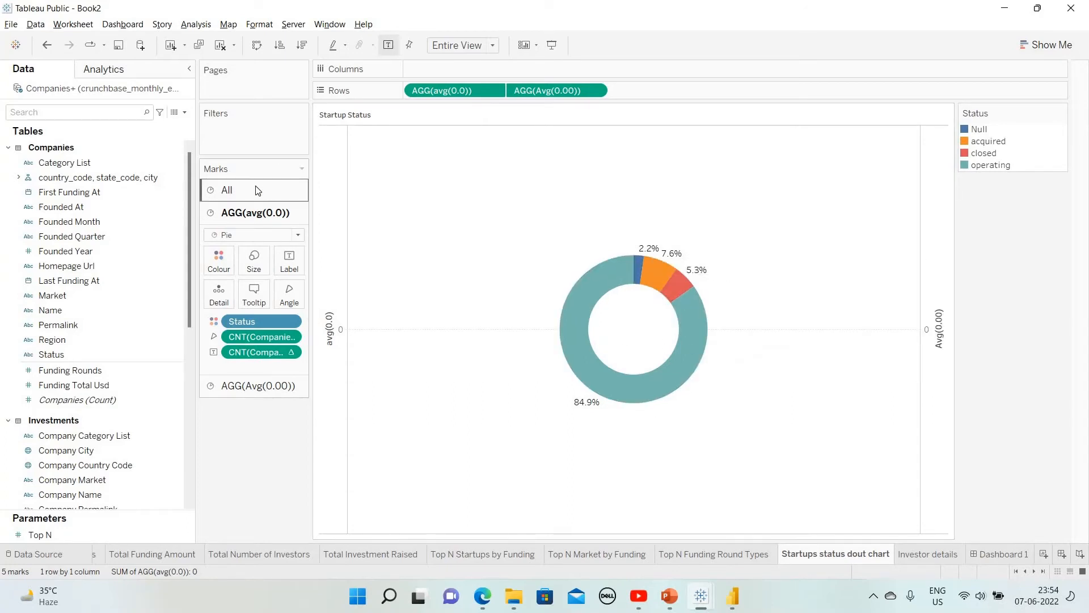
left_click(253, 292)
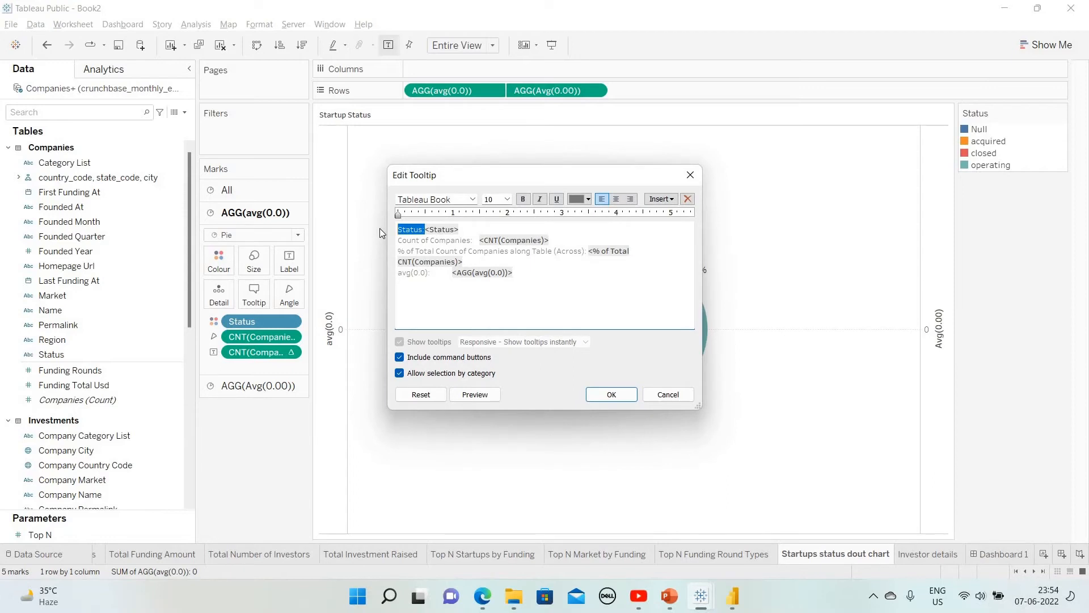
key("BackSpace")
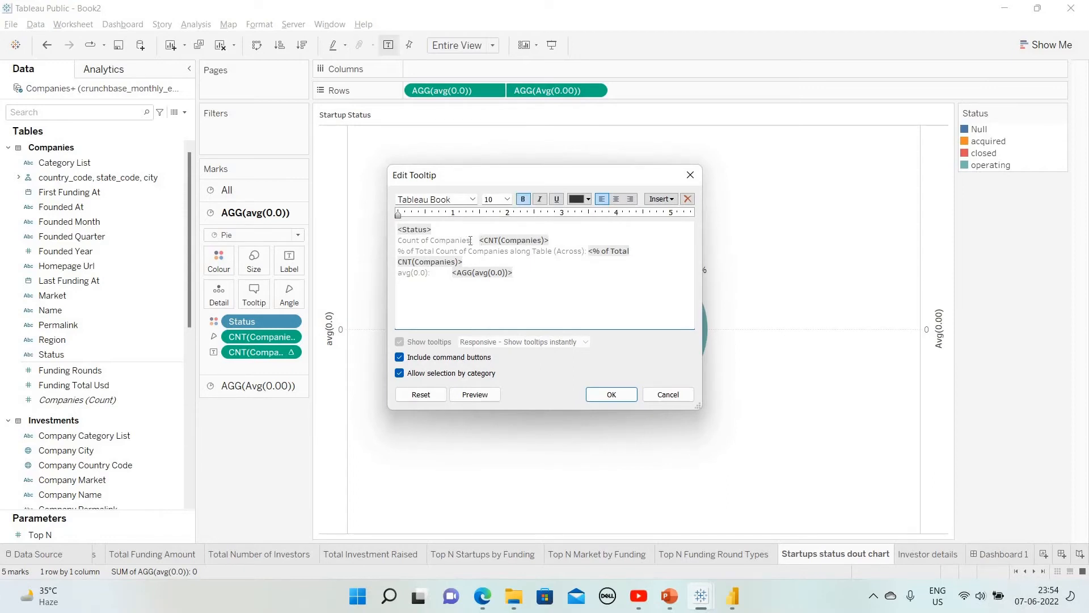
left_click_drag(471, 240, 398, 242)
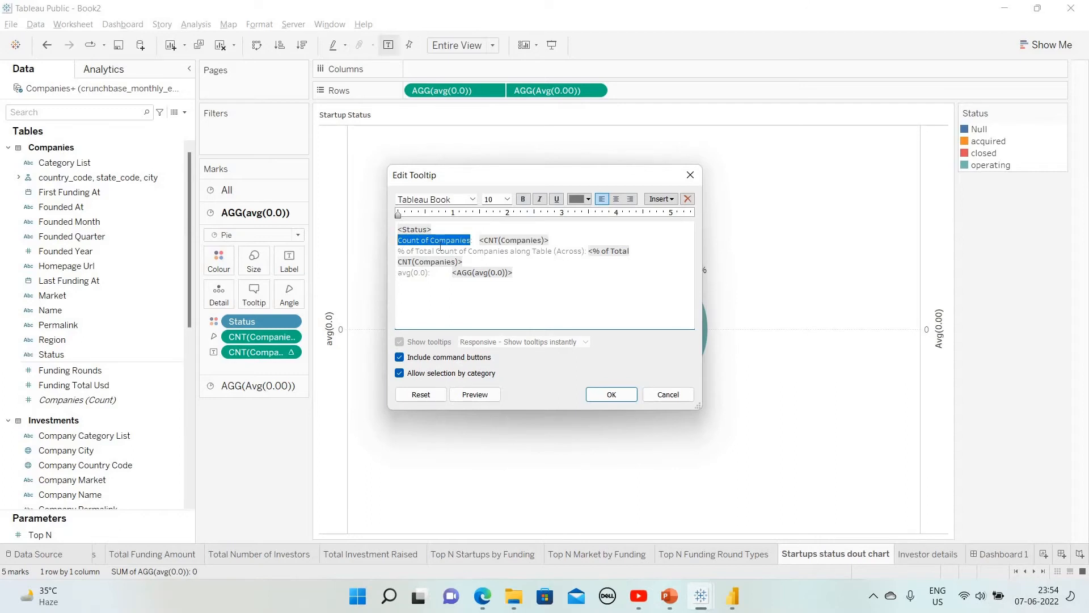
type("Number")
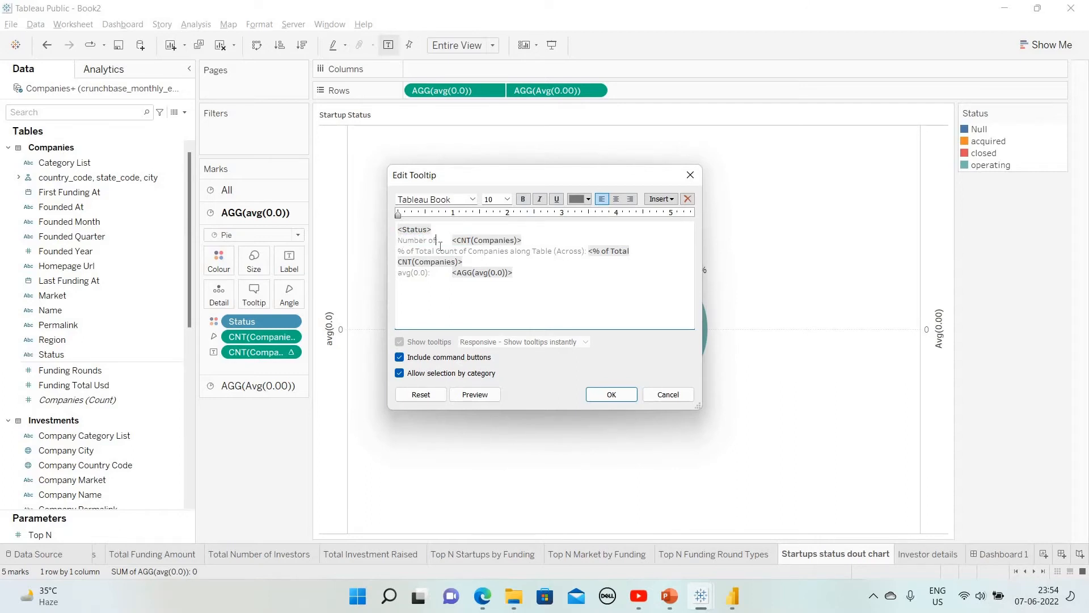
type(" of Startups")
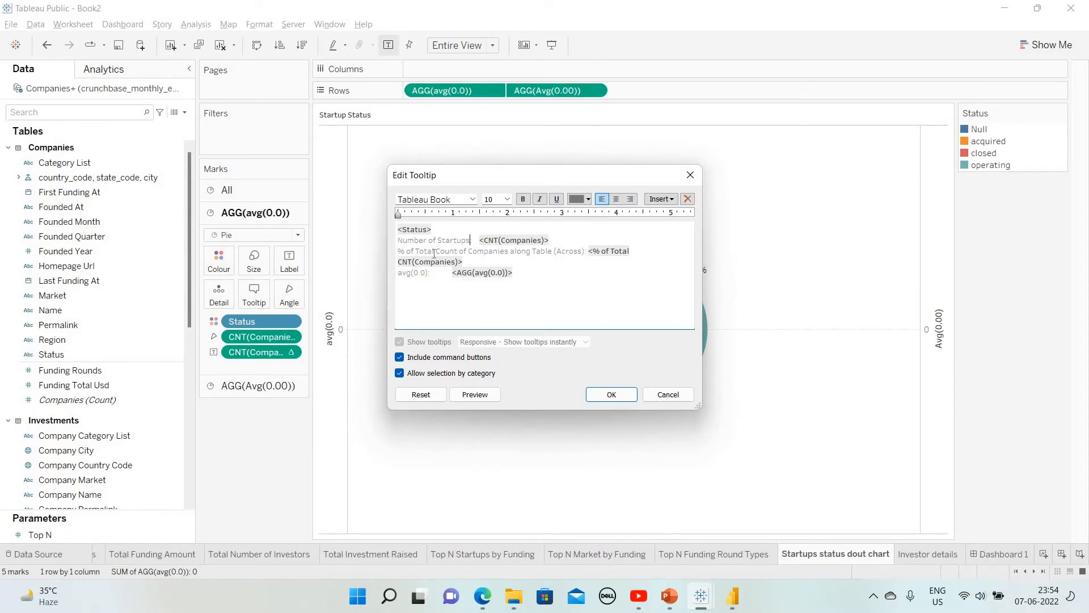
left_click_drag(513, 273, 395, 255)
key("BackSpace")
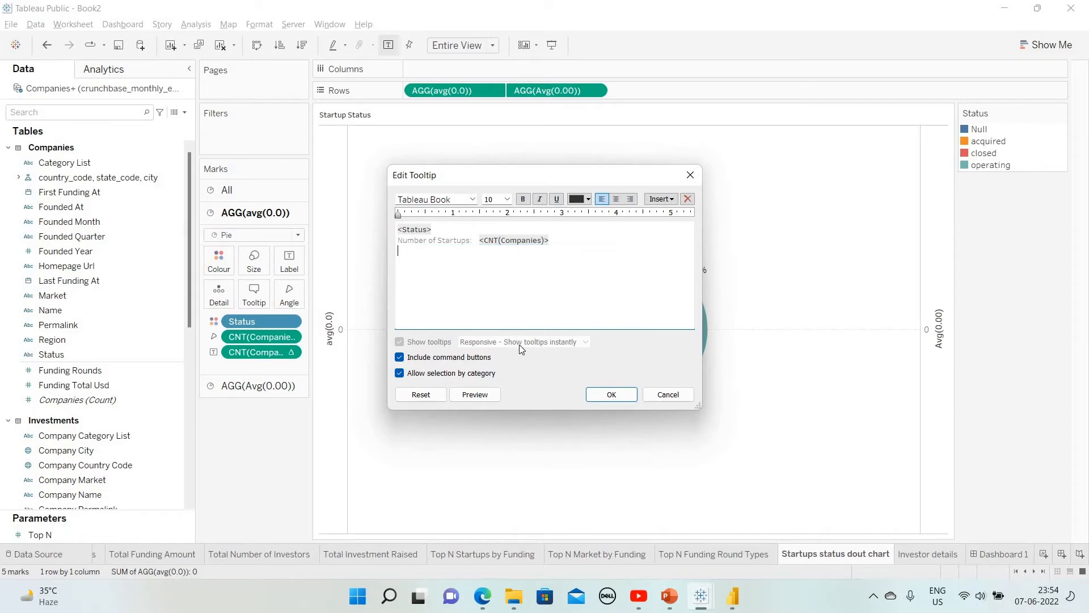
Remove the surplus line from the outer pie's tooltip, keeping Status and Number of Startups, and apply it
key("BackSpace")
key("ctrl+a")
left_click(613, 396)
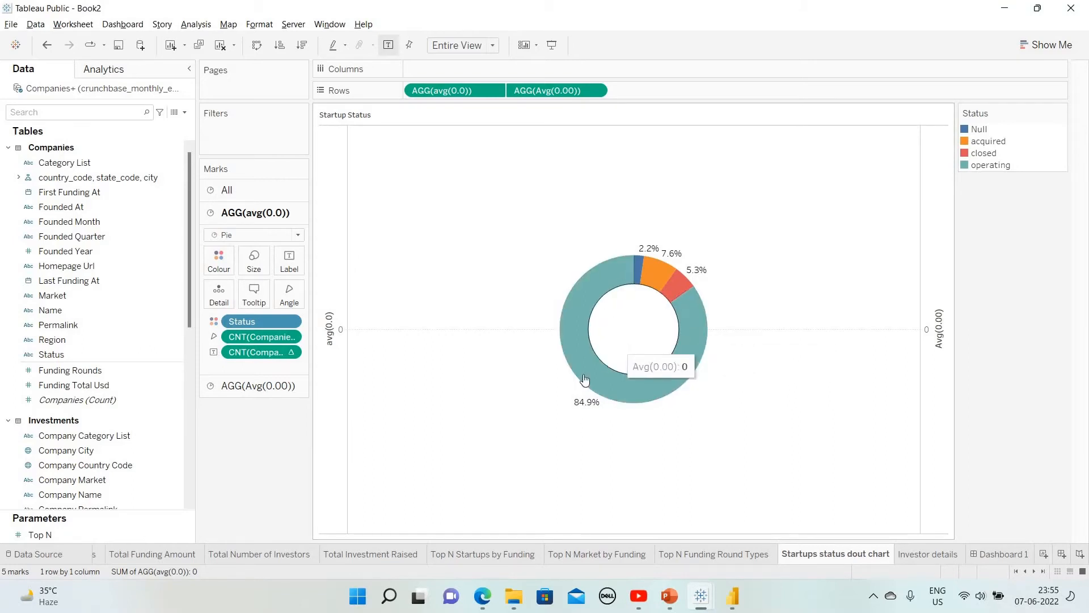
Label the inner AGG(Avg(0.00)) pie with Companies (Count), using the Global Startups dashboard's donut chart as reference
left_click(259, 385)
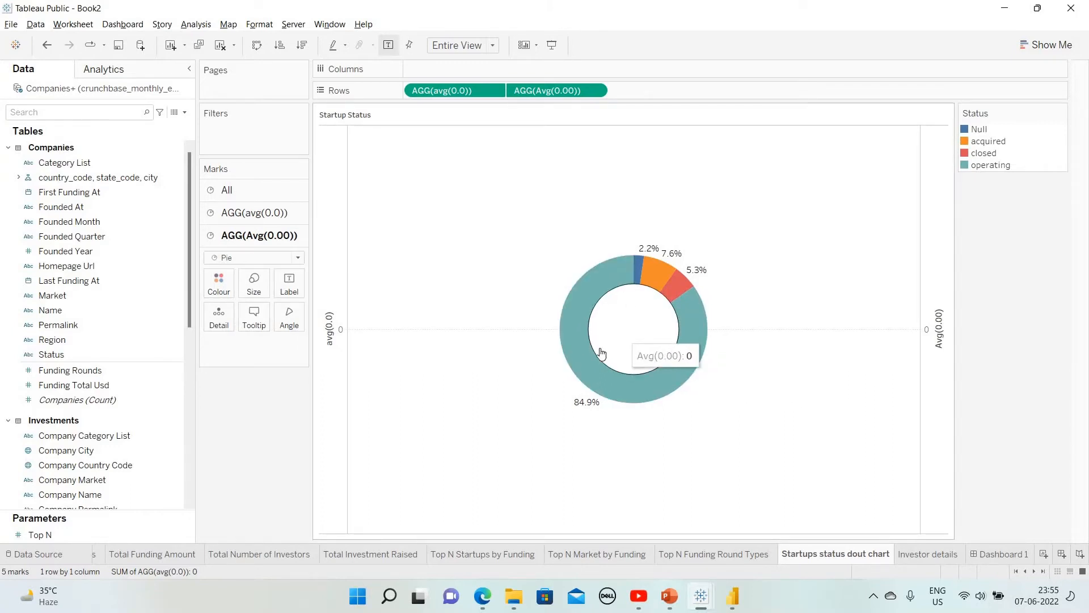
left_click(701, 596)
left_click(621, 522)
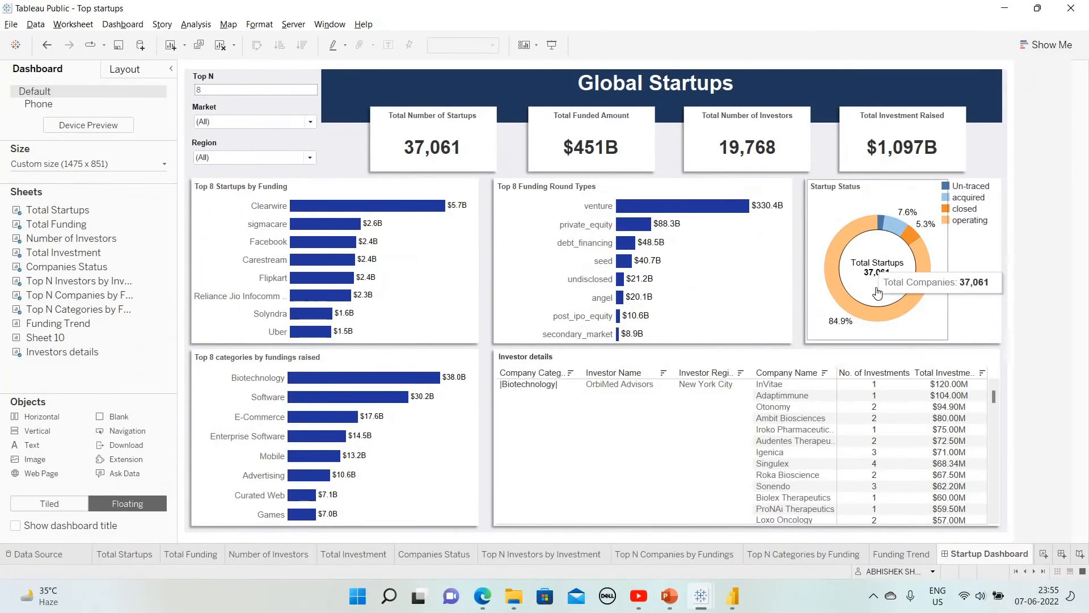
key("alt+Tab")
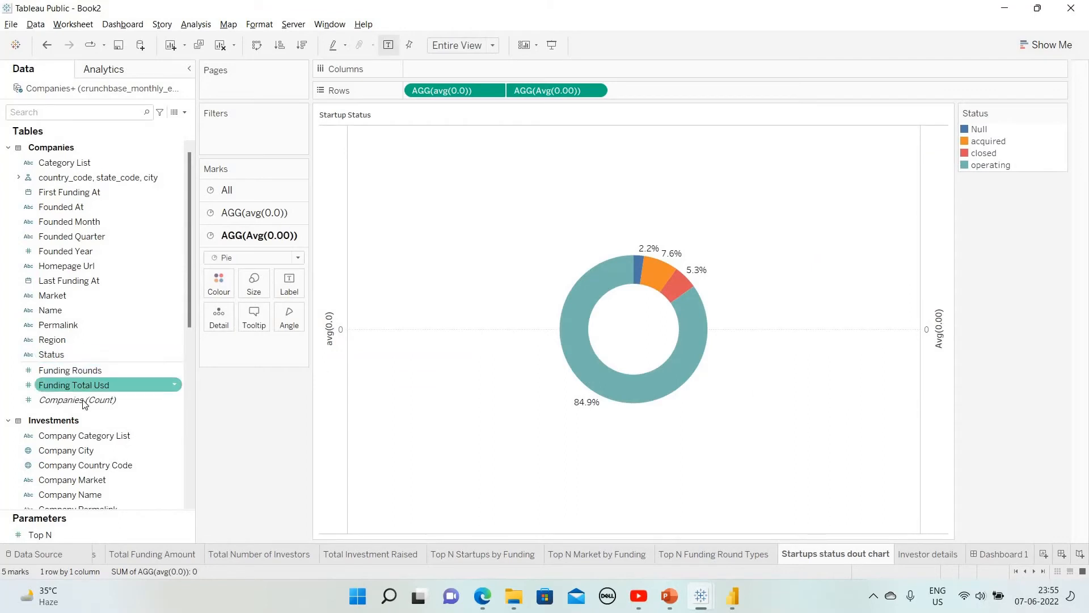
left_click_drag(243, 314, 287, 287)
left_click_drag(274, 240, 289, 285)
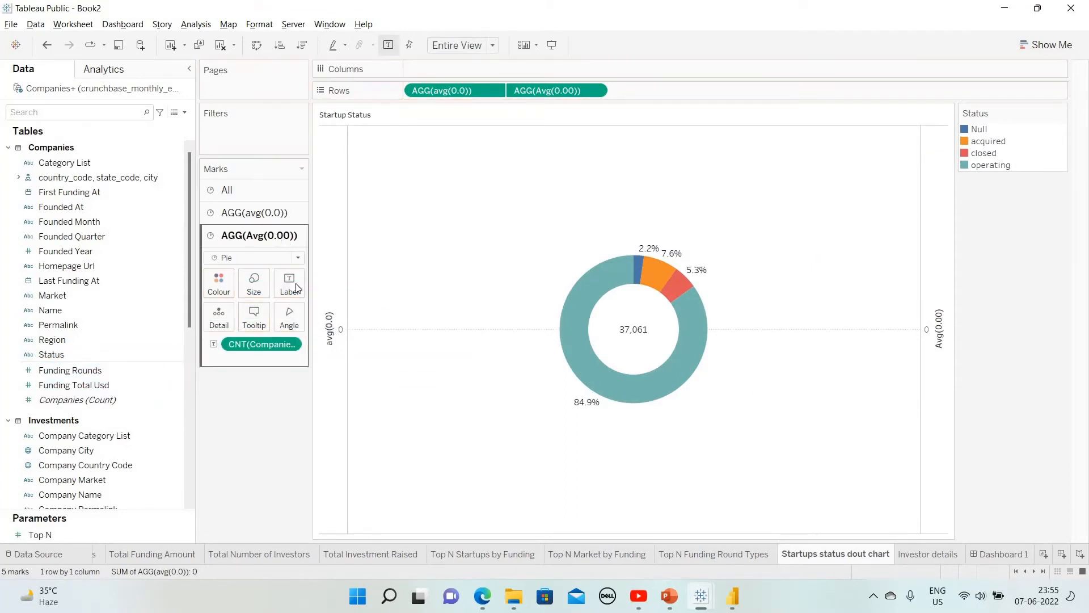
Add a bold "Total Startups" line above the company count in the inner pie's label
left_click(301, 292)
left_click(405, 347)
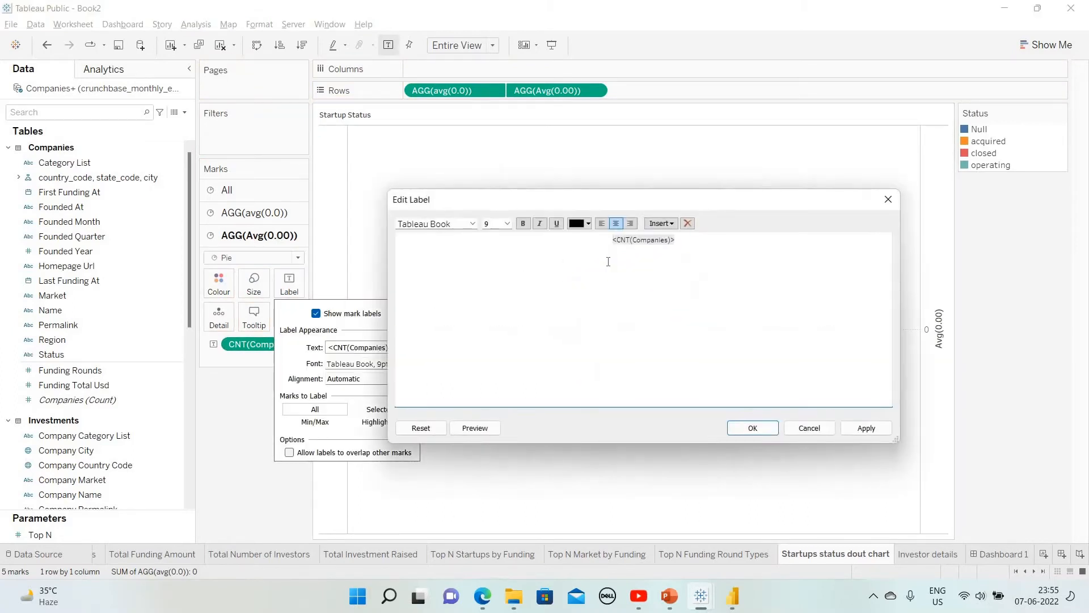
key("Return")
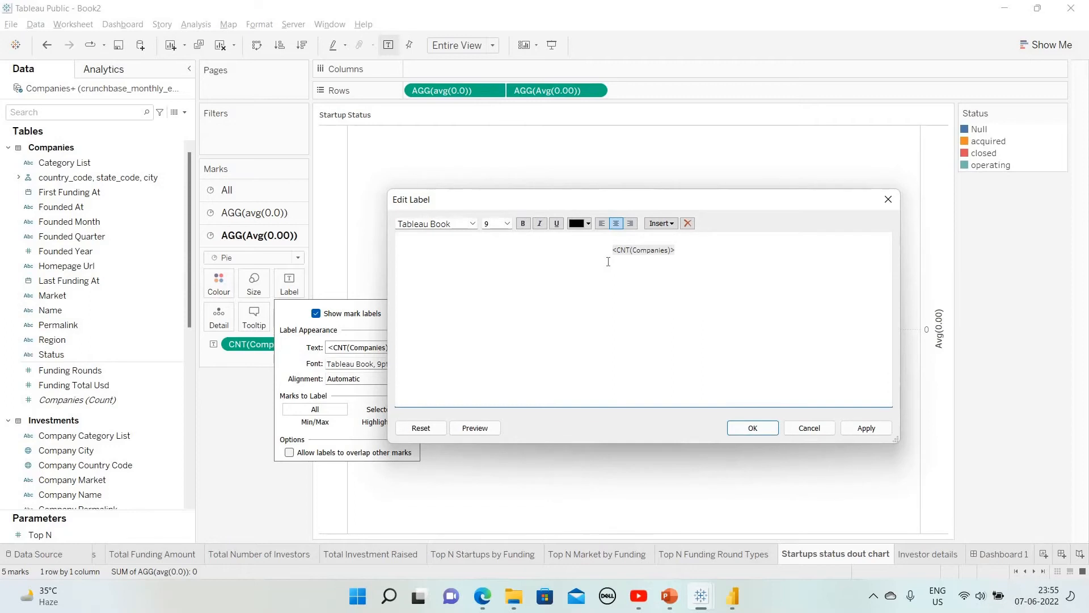
type("Total Startups")
key("shift+Home")
left_click(754, 429)
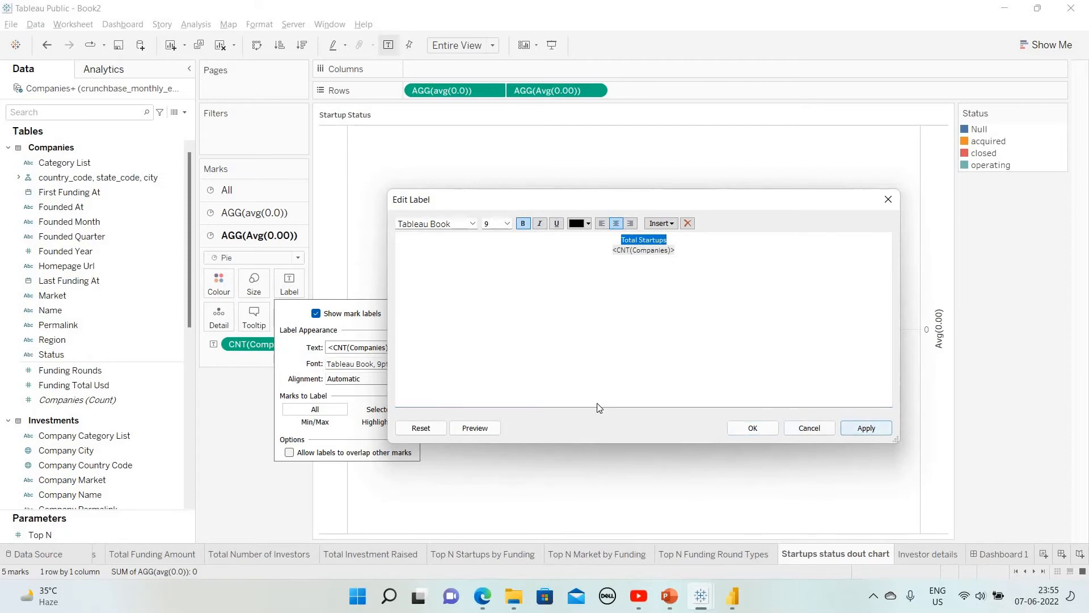
left_click(243, 420)
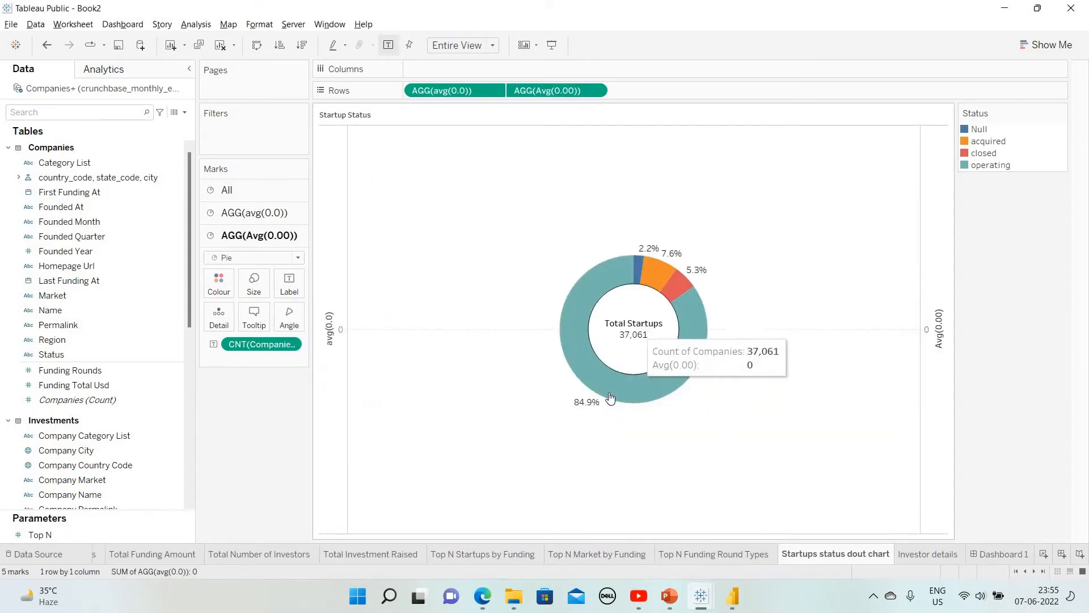
mouse_move(613, 398)
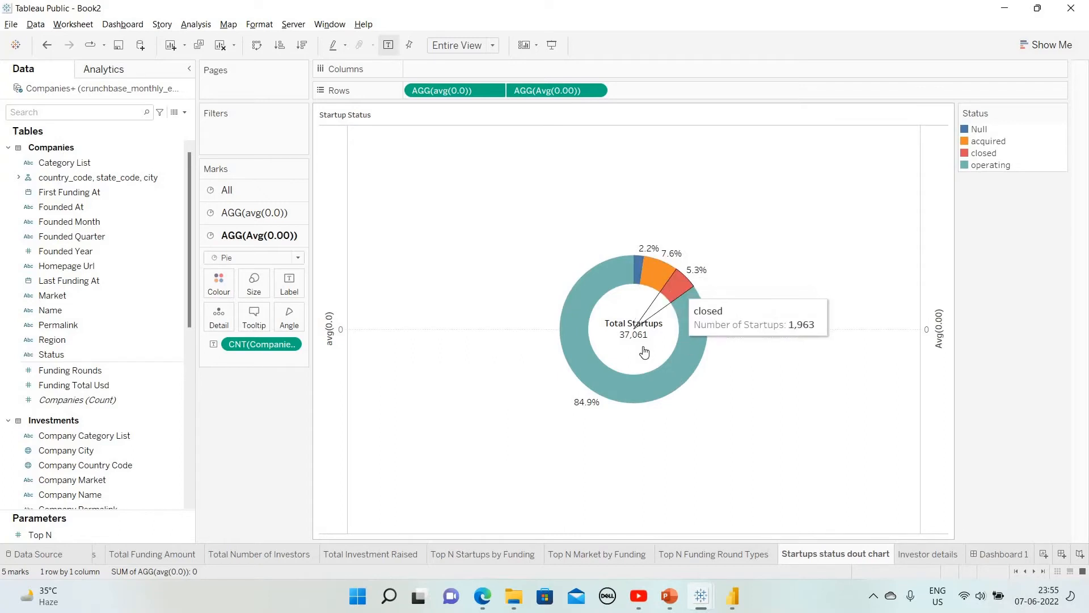
Hide the headers of both the Avg(0.00) and avg(0.0) axes on the donut chart
right_click(940, 310)
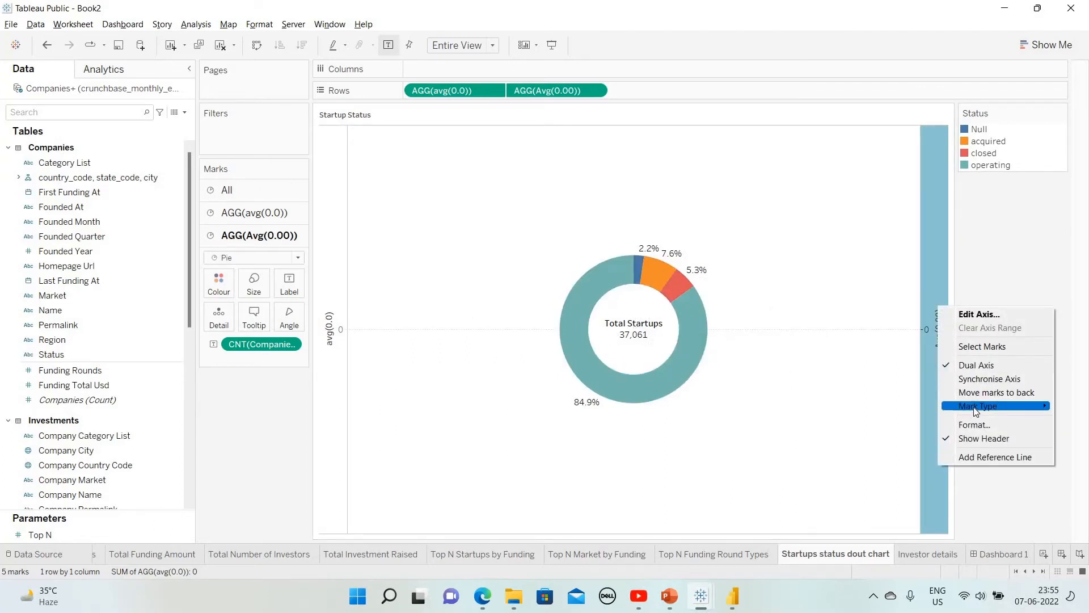
left_click(974, 438)
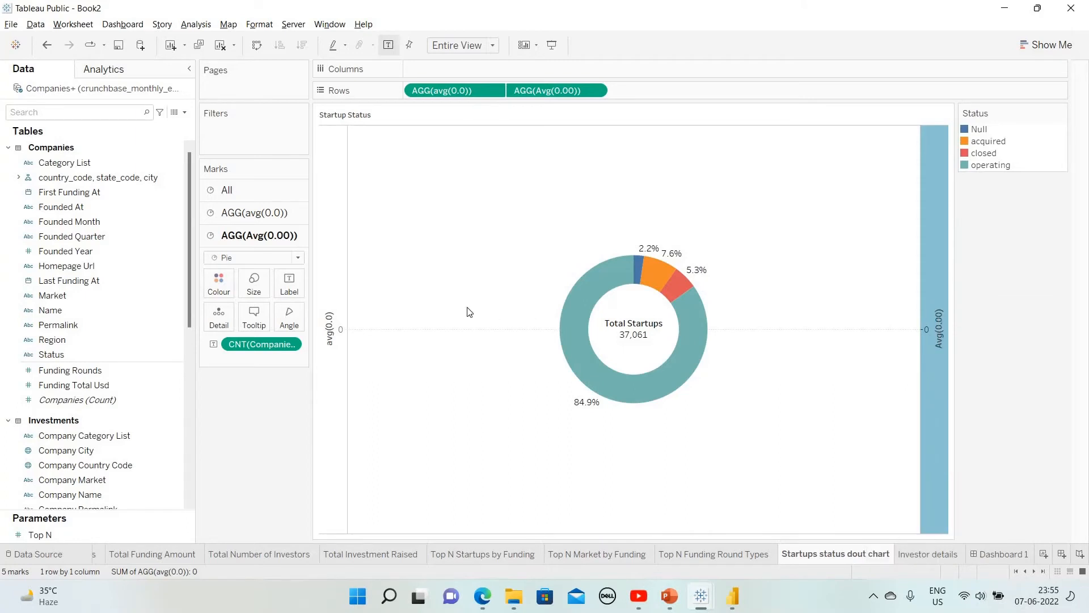
right_click(333, 298)
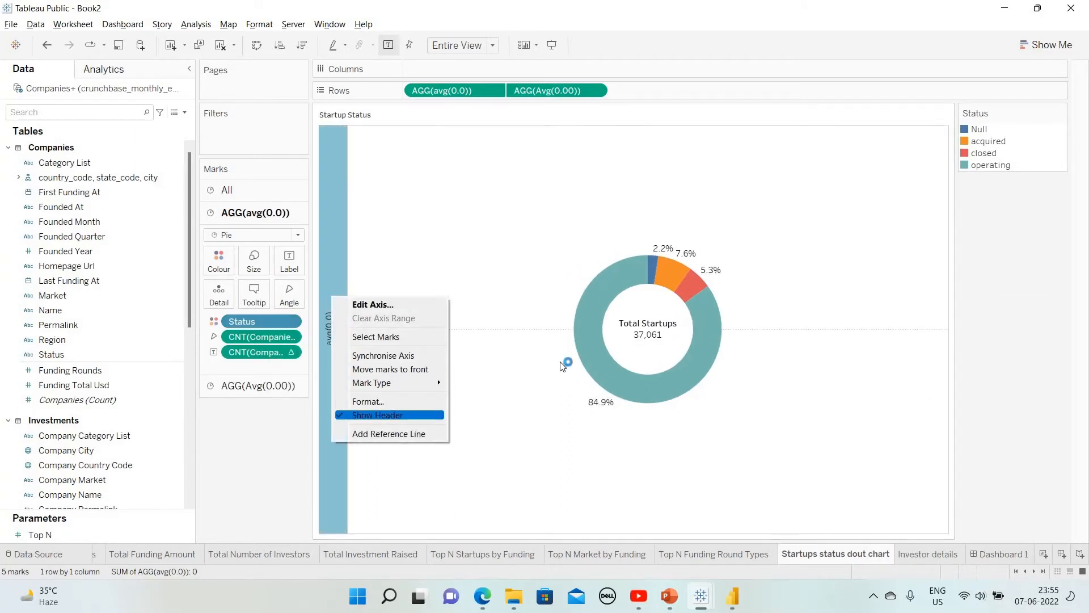
left_click(364, 416)
Set the donut chart sheet's zero lines to None
right_click(444, 317)
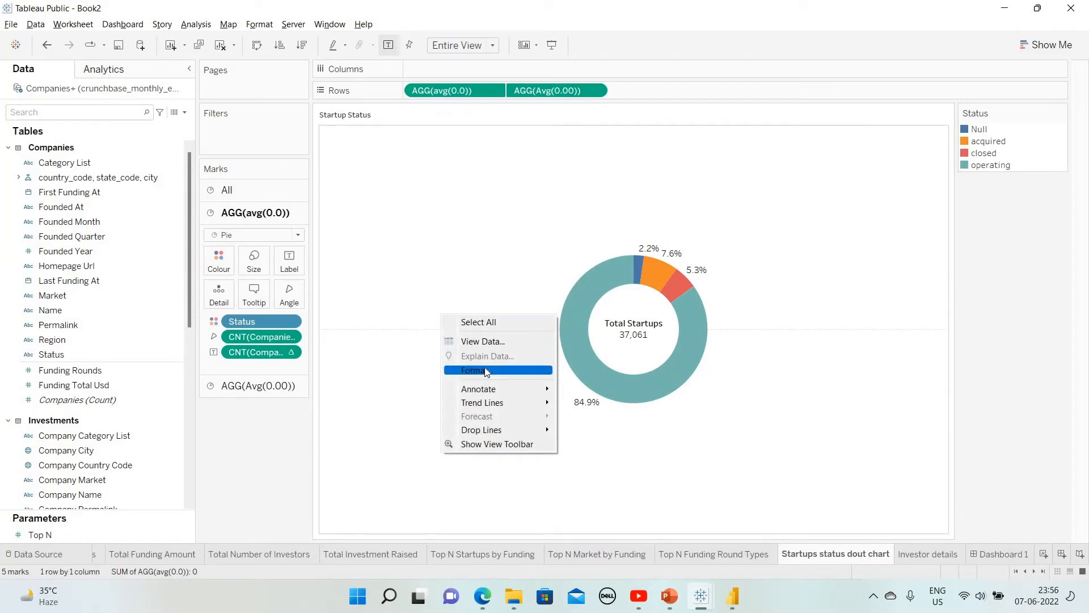
left_click(486, 373)
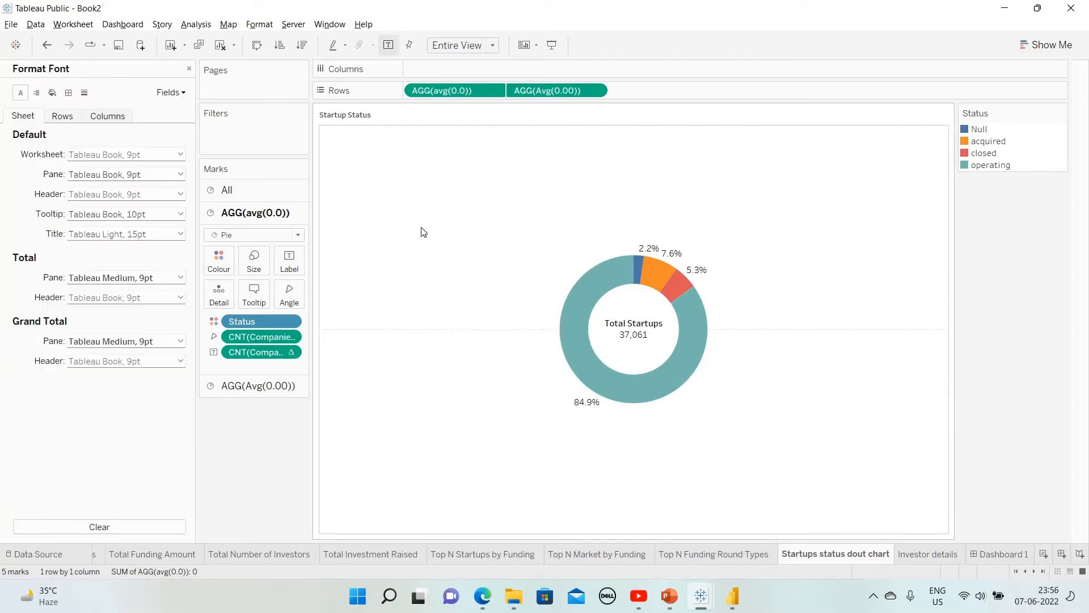
left_click(84, 94)
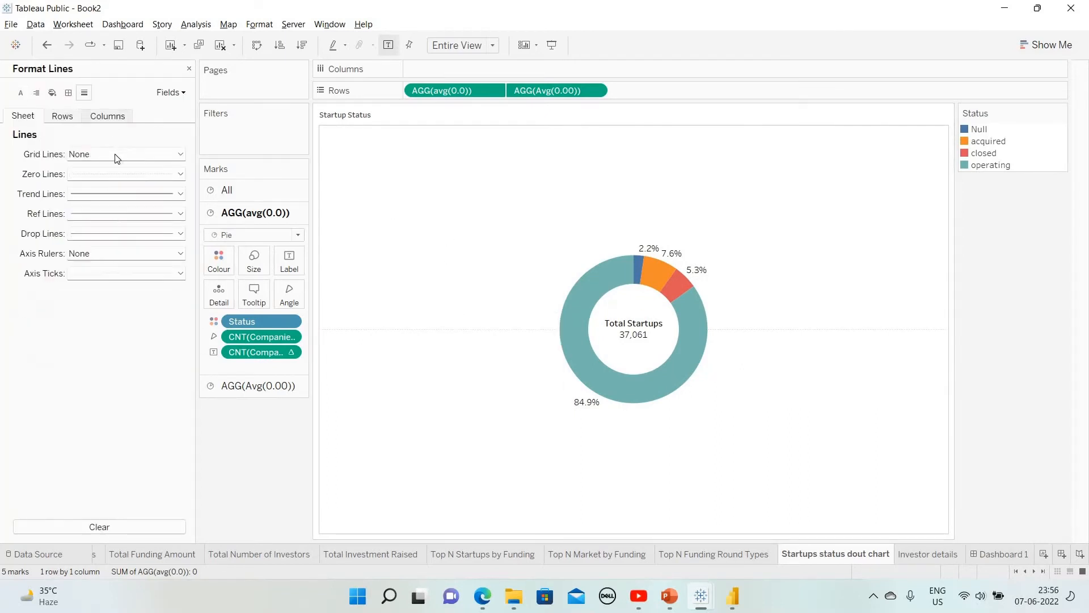
left_click(95, 178)
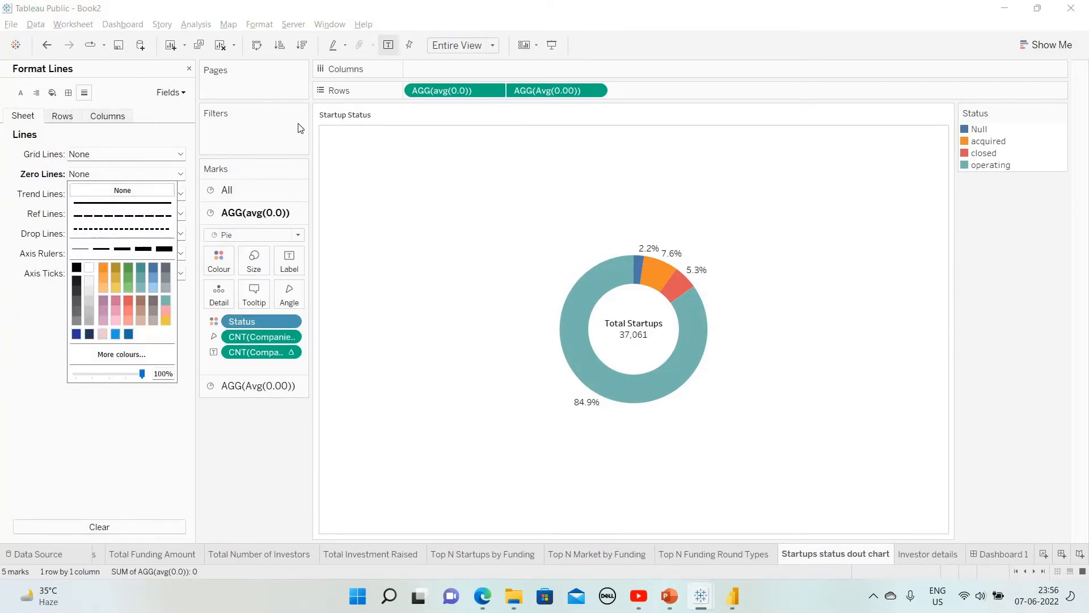
left_click(100, 129)
Set the pane borders of the row divider and column divider to None and close the formatting options
left_click(68, 92)
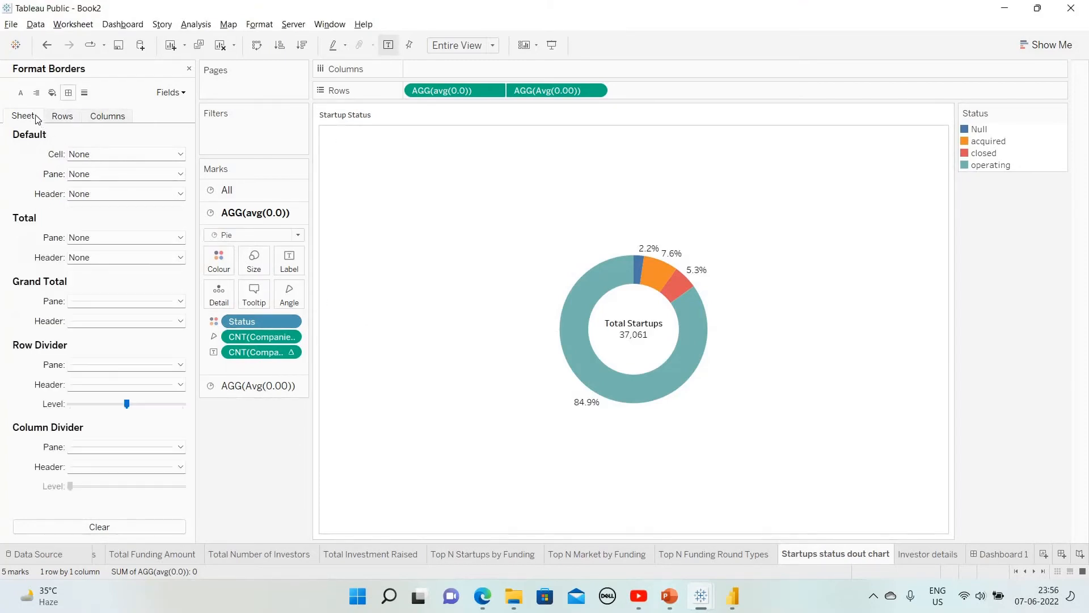
left_click(114, 365)
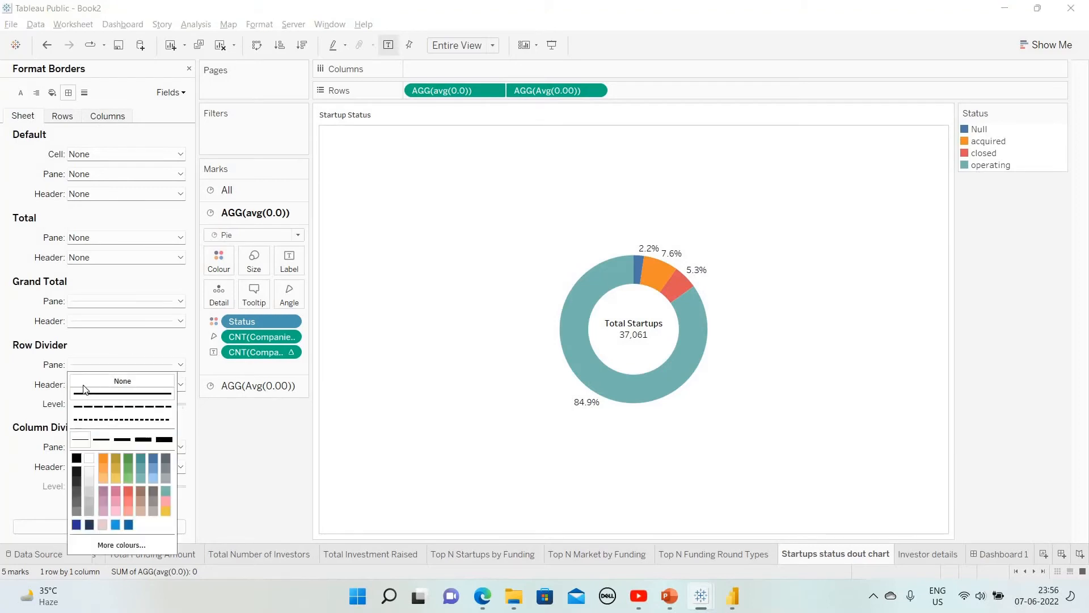
left_click(113, 379)
left_click(117, 446)
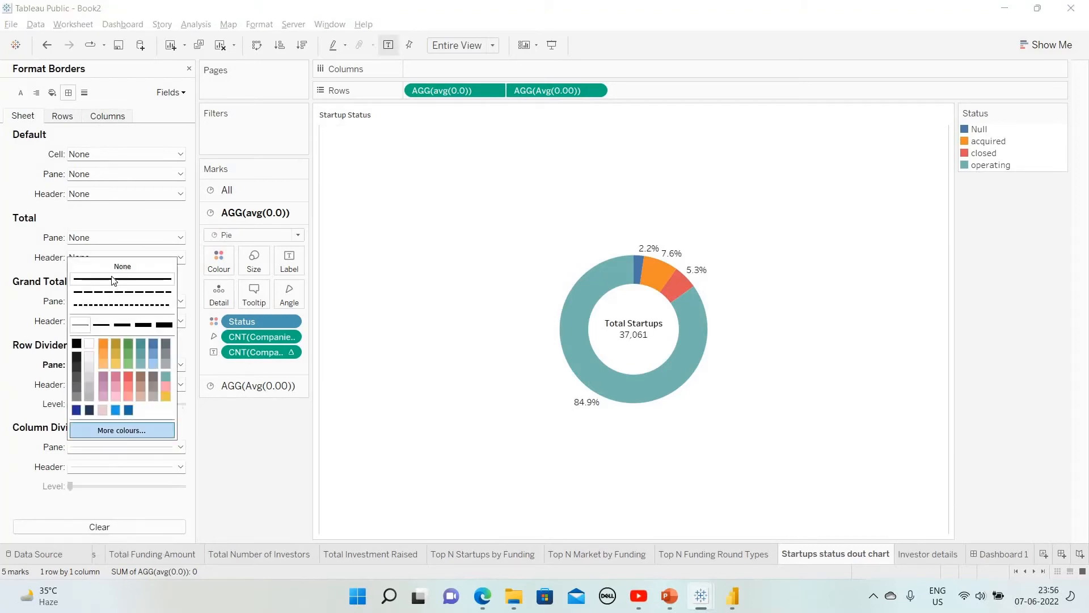
left_click(336, 145)
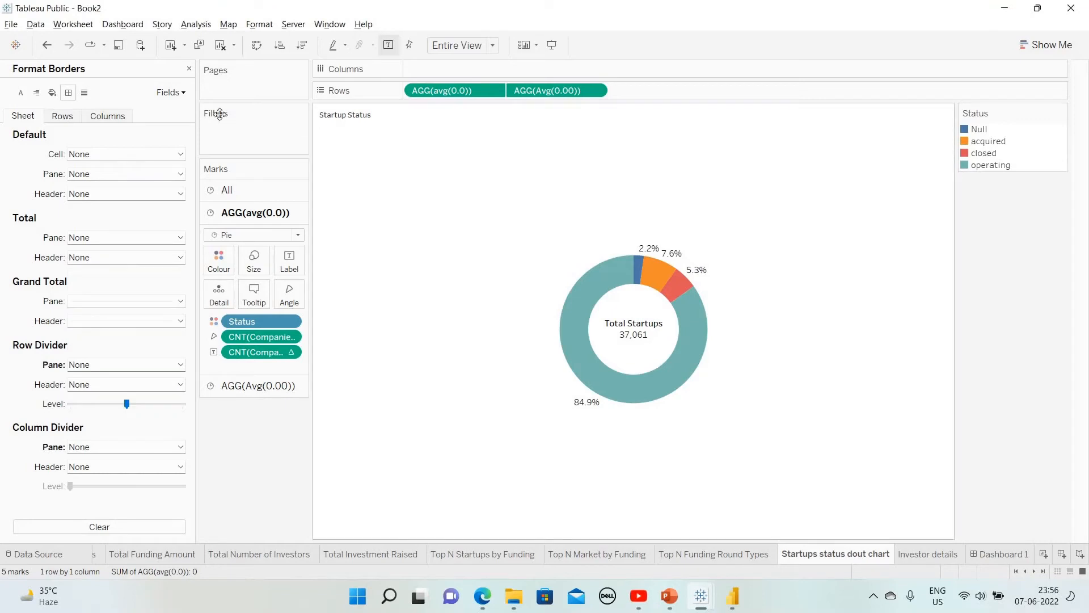
left_click(189, 68)
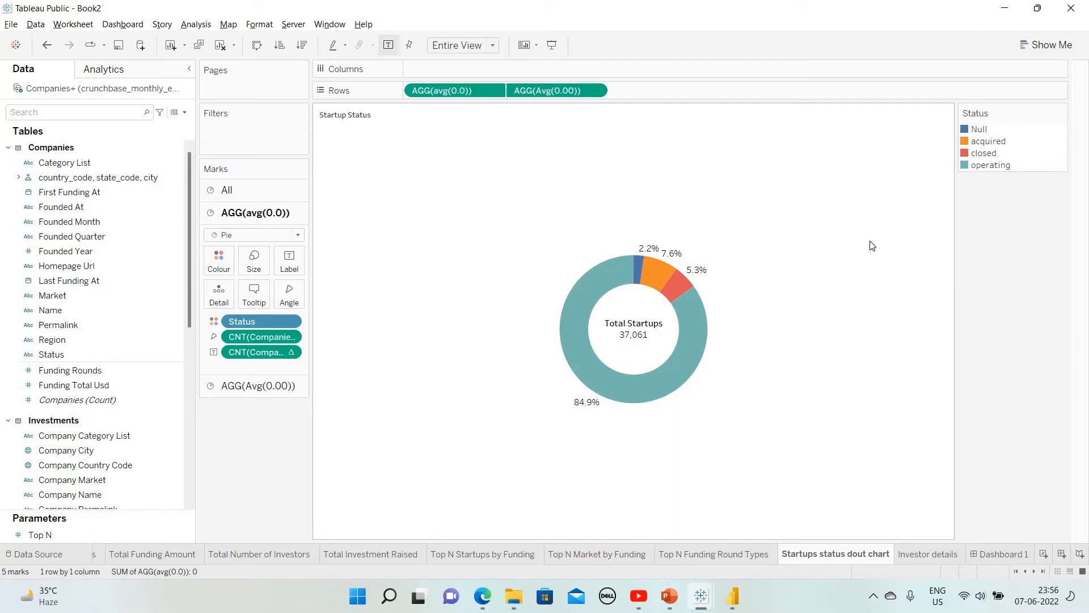
Open the Investor details worksheet and check the matching table's columns in the finished Global Startups dashboard
left_click(920, 554)
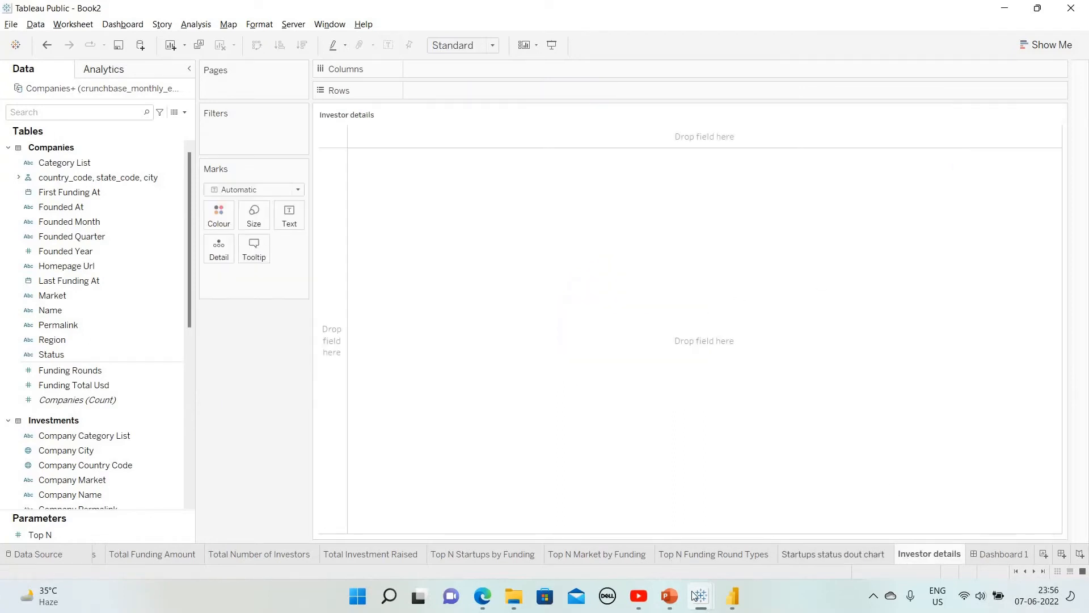
mouse_move(701, 595)
left_click(620, 494)
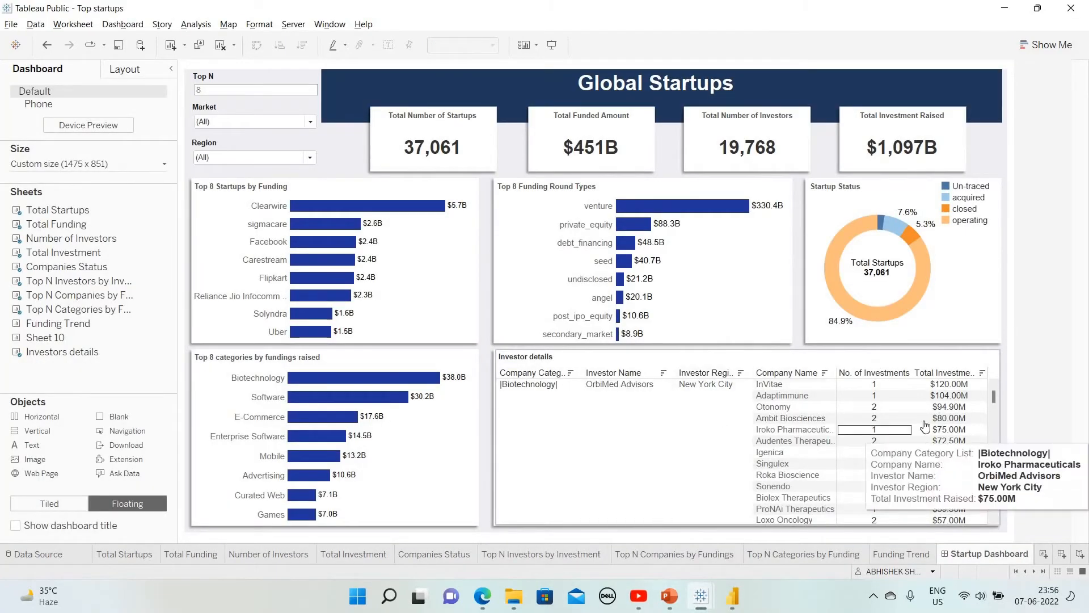
key("alt+Tab")
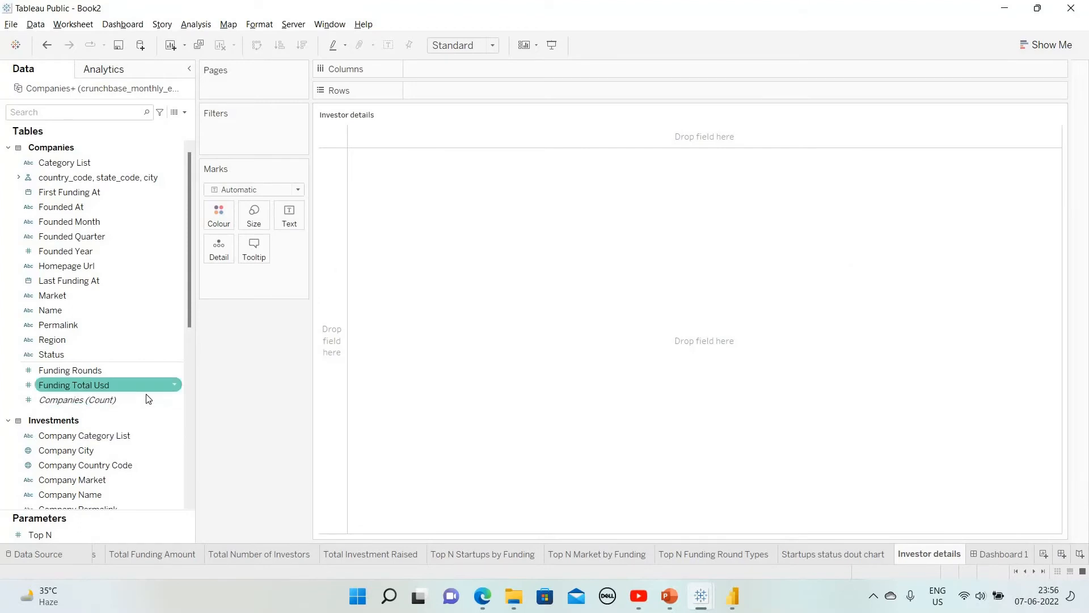
Add all members of Company Category List from Investments to Rows and set the view to Fit Width
scroll(149, 396, "down", 8)
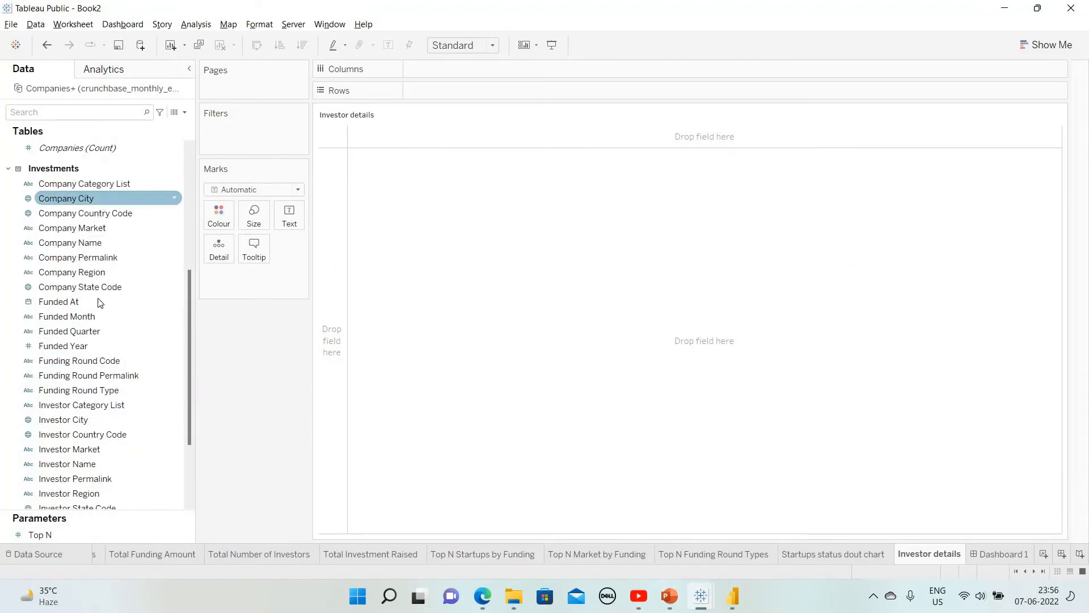
left_click(96, 228)
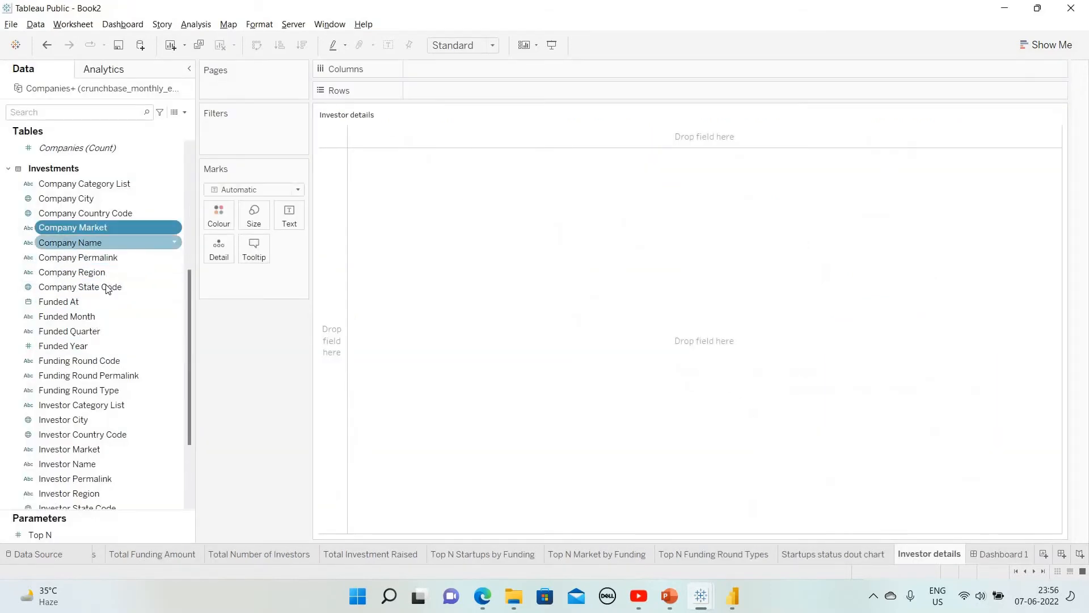
left_click(90, 186)
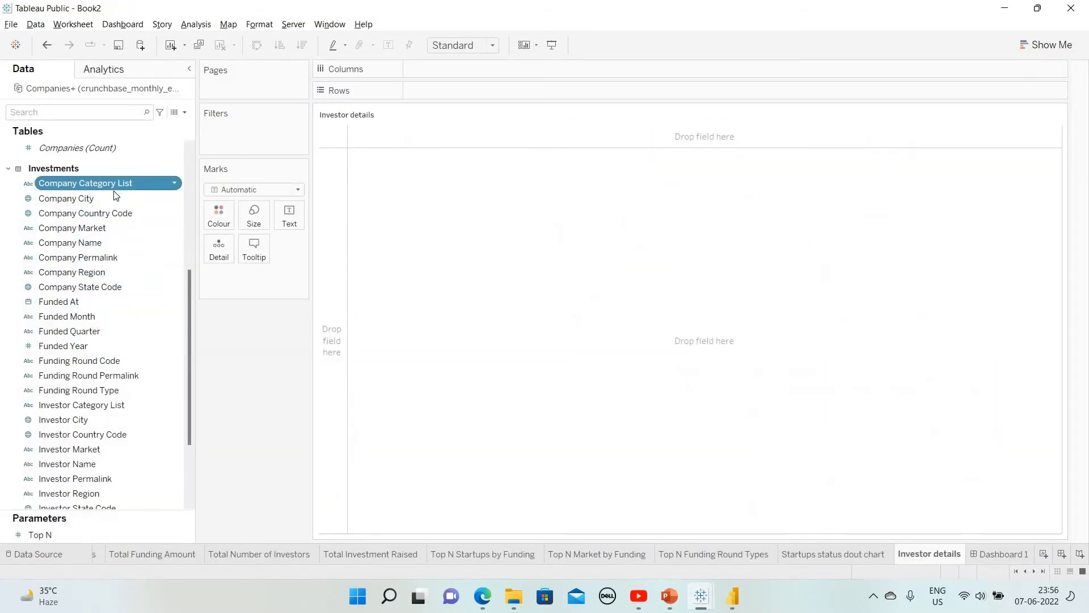
left_click_drag(100, 182, 457, 89)
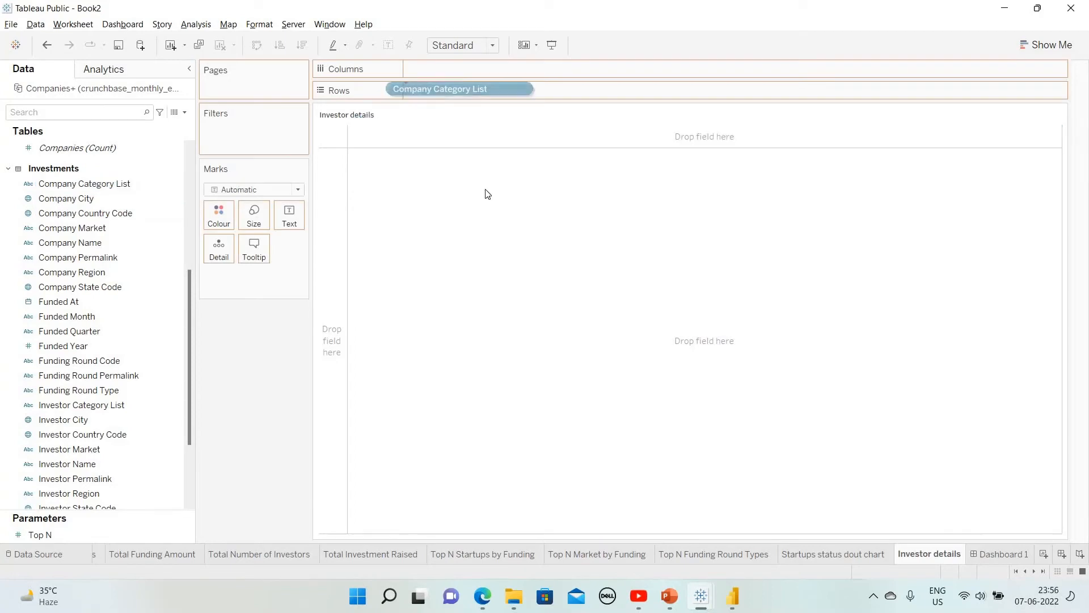
left_click(499, 288)
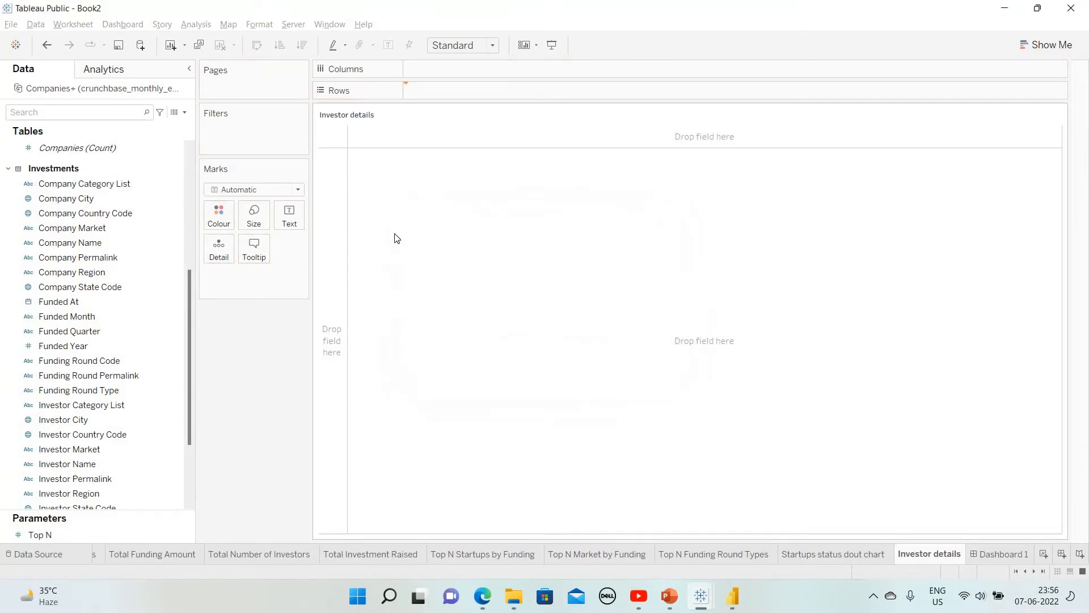
left_click(492, 45)
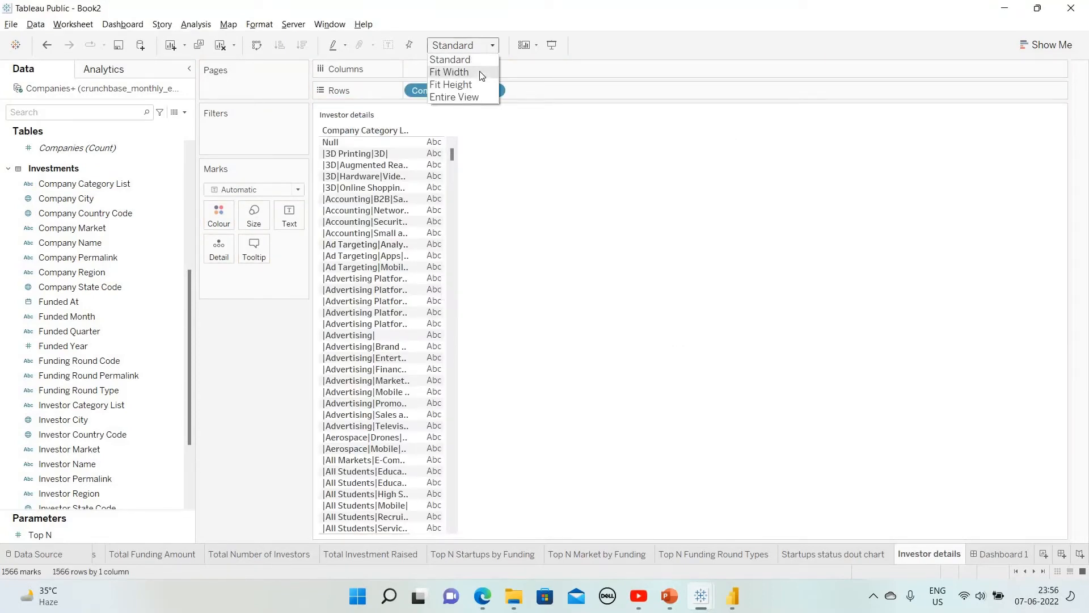
left_click(480, 72)
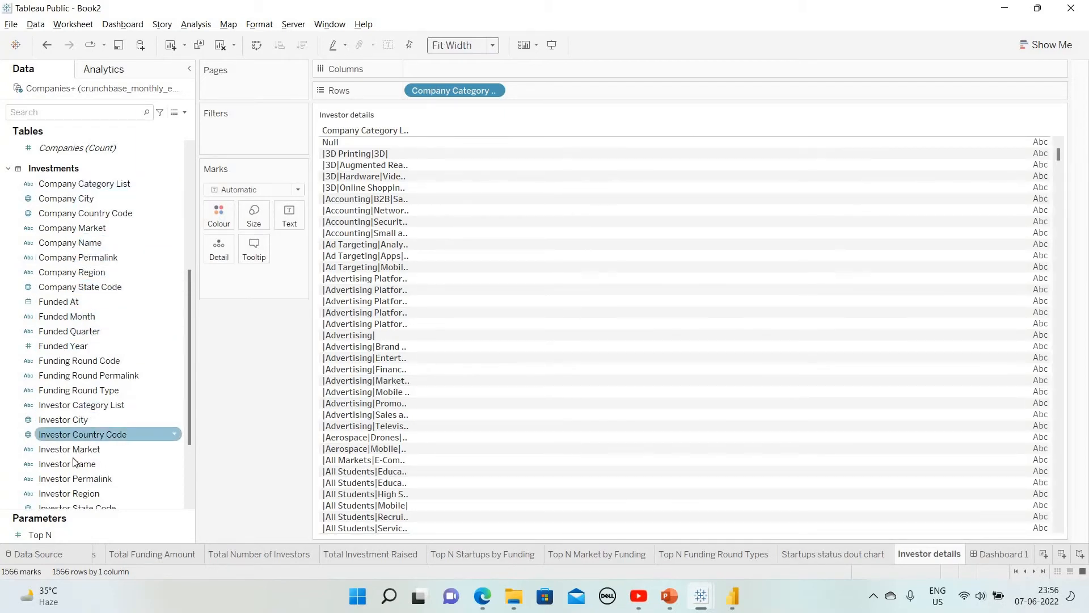
Add all members of Investor Name to Rows after Company Category List, and check the reference dashboard for the column order
left_click_drag(67, 463, 538, 90)
left_click(569, 289)
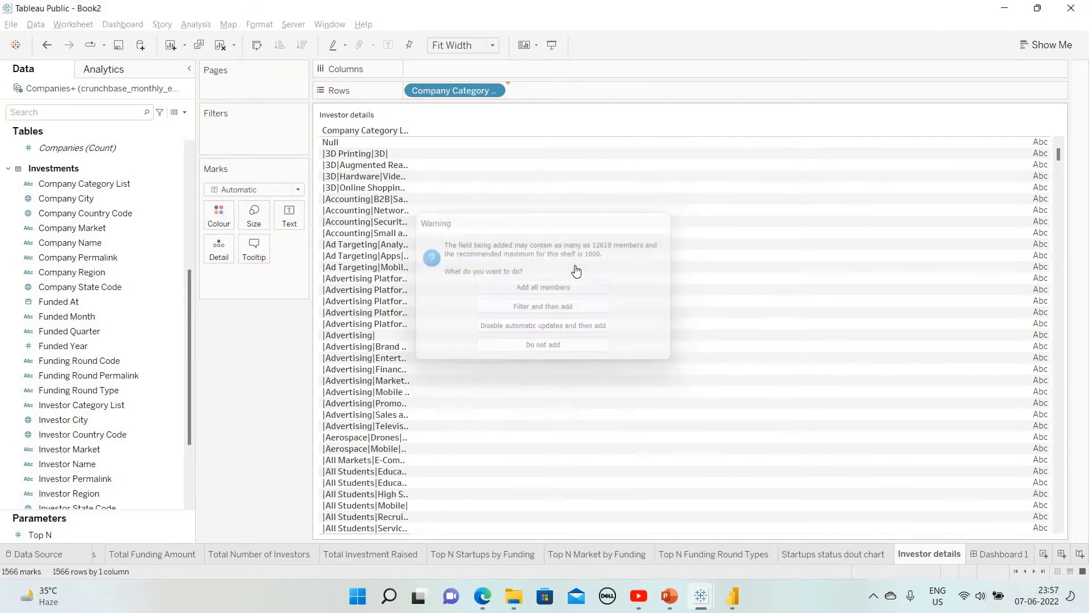
left_click(170, 363)
key("alt+Tab")
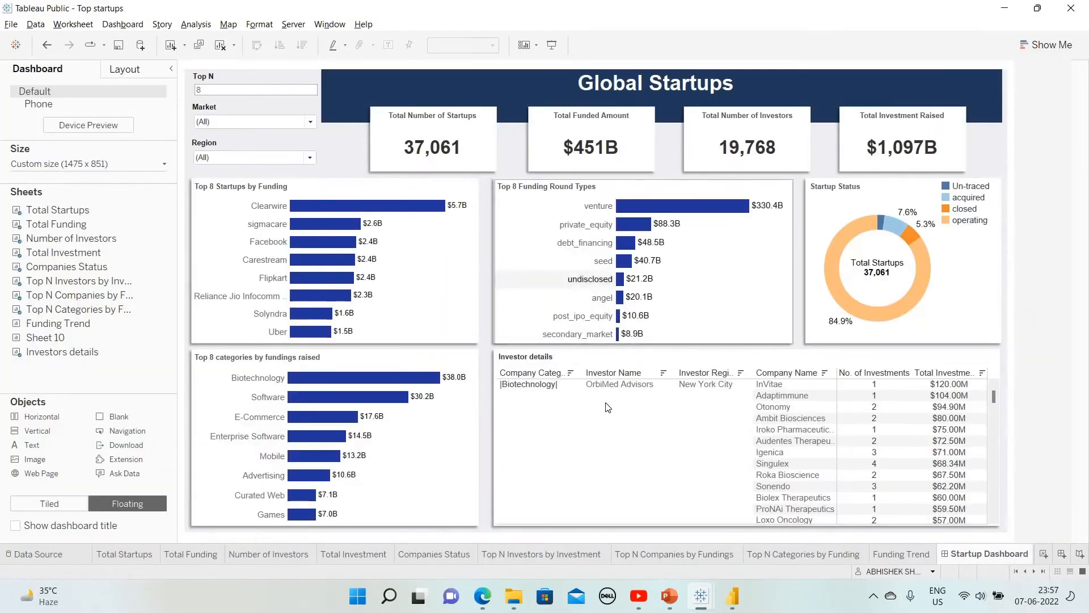
key("alt+Tab")
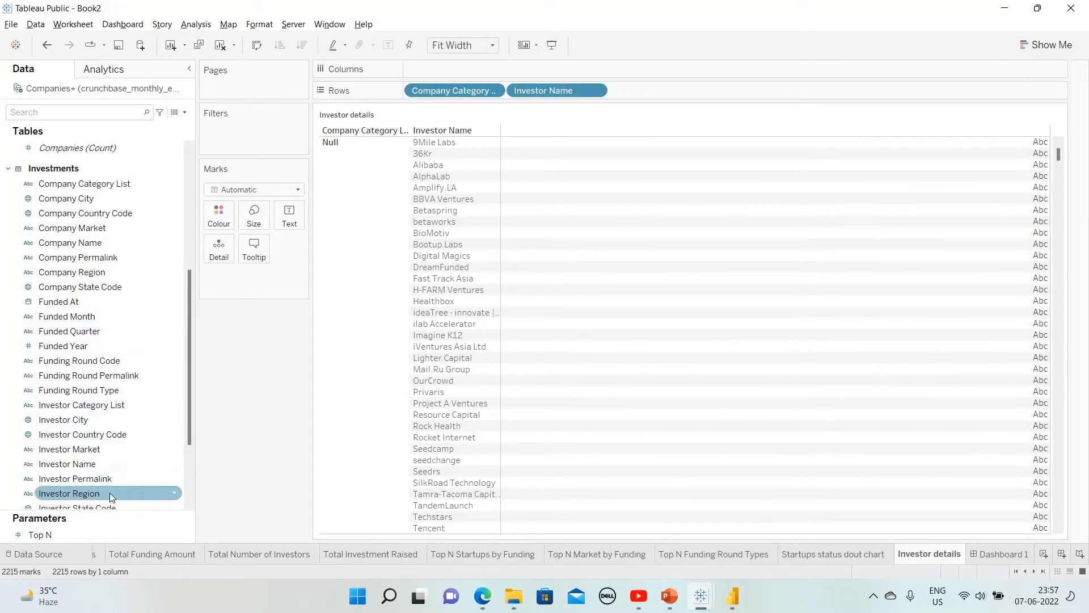
Add Investor Region and all members of Company Name to Rows after Investor Name, checking the reference dashboard for the column order
left_click_drag(110, 492, 689, 237)
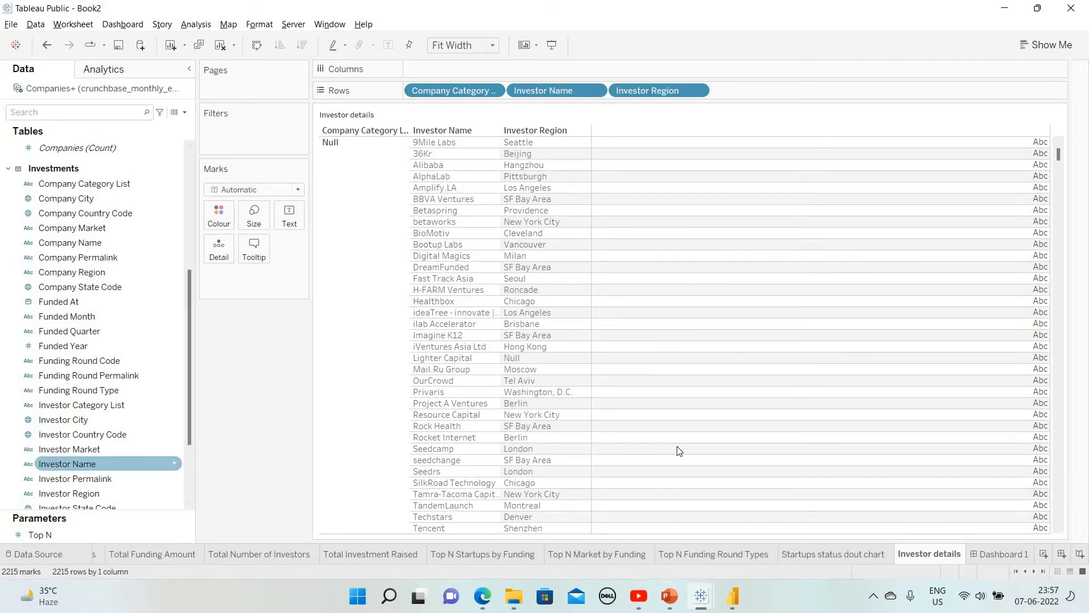
key("alt+Tab")
key("alt+Tab")
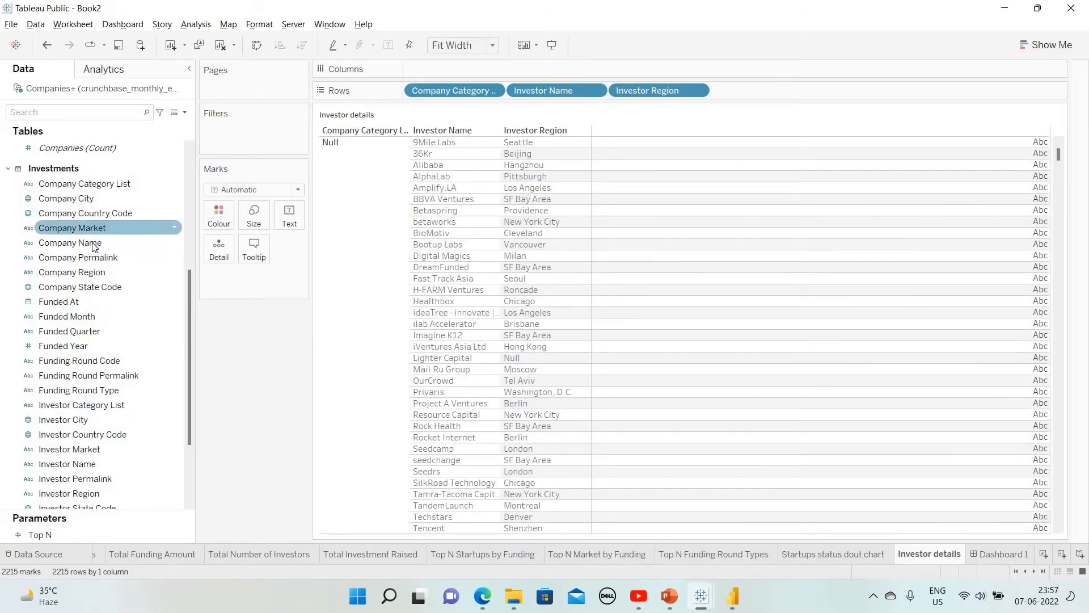
left_click_drag(80, 242, 771, 94)
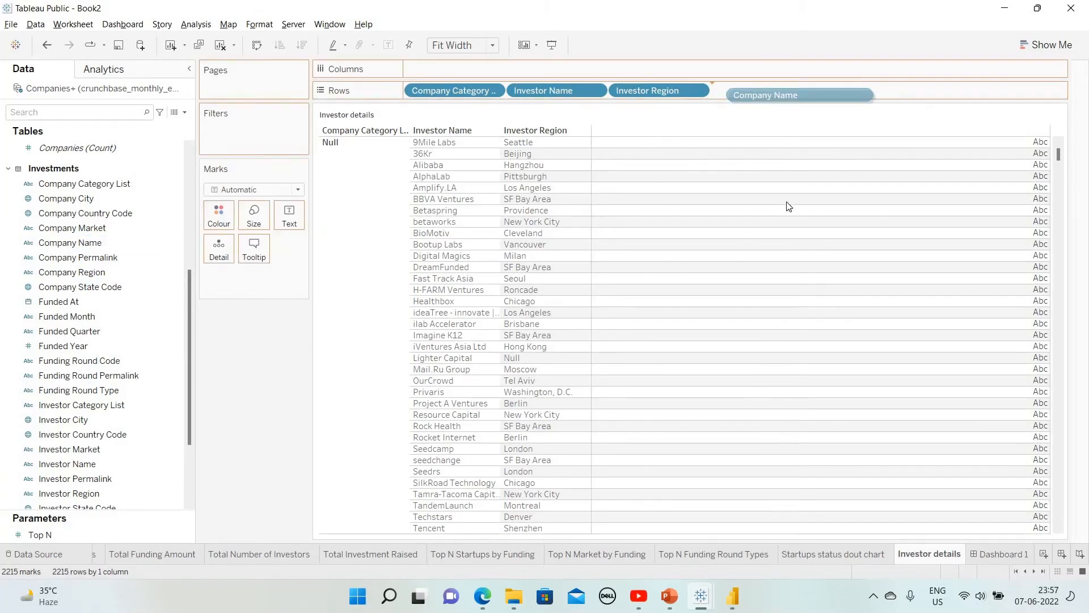
left_click(547, 287)
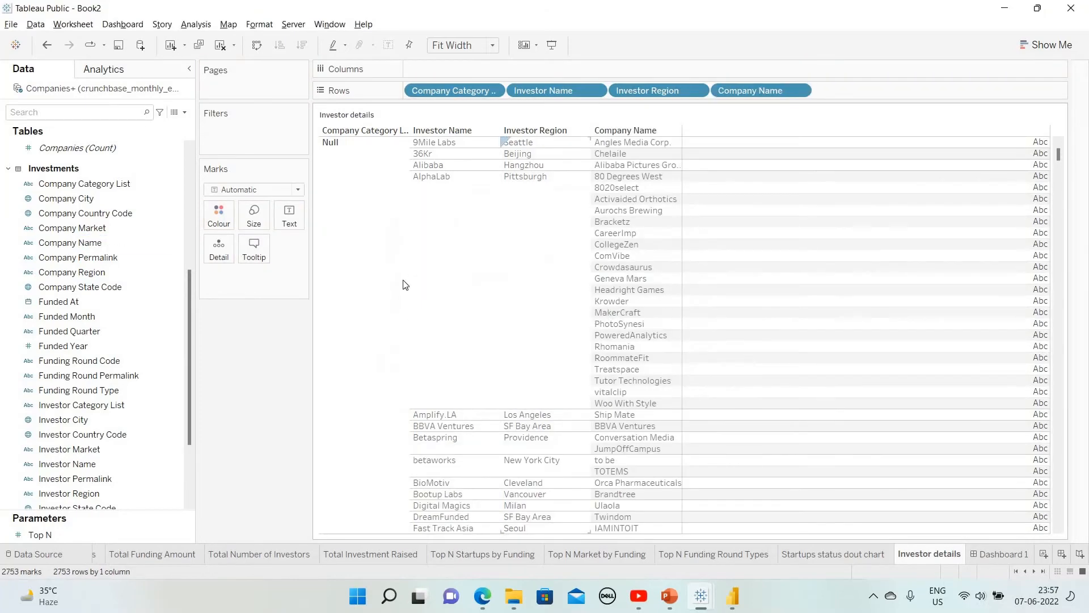
Add Investments (Count) and Raised Amount Usd to the Investor details table as measure columns
scroll(109, 400, "down", 3)
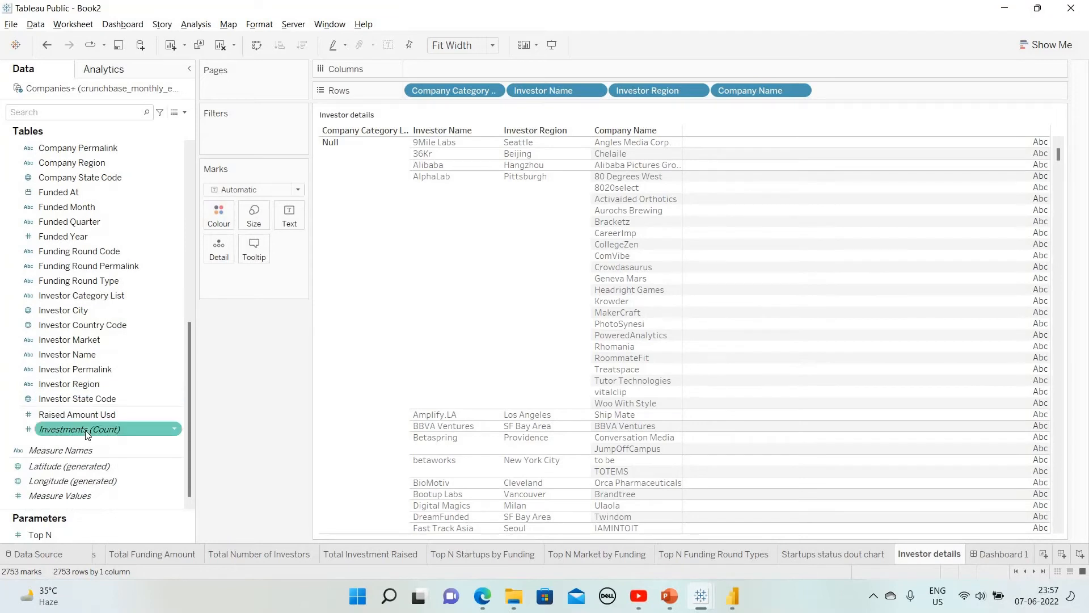
left_click_drag(85, 429, 1021, 237)
left_click_drag(88, 414, 985, 378)
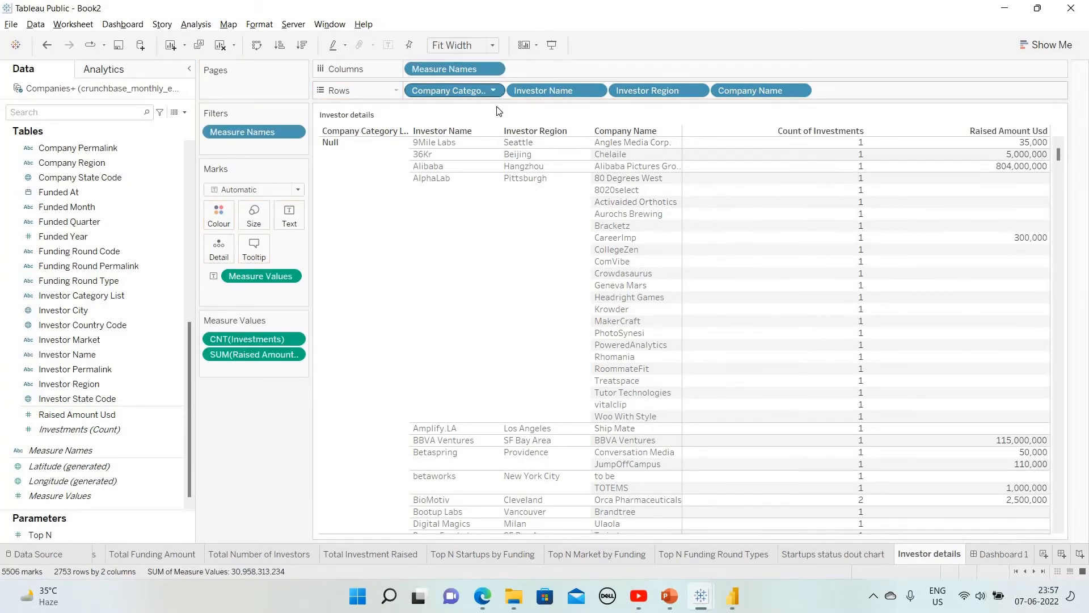
Sort Company Category List by field in descending order of the sum of Raised Amount Usd
left_click(493, 90)
left_click(459, 170)
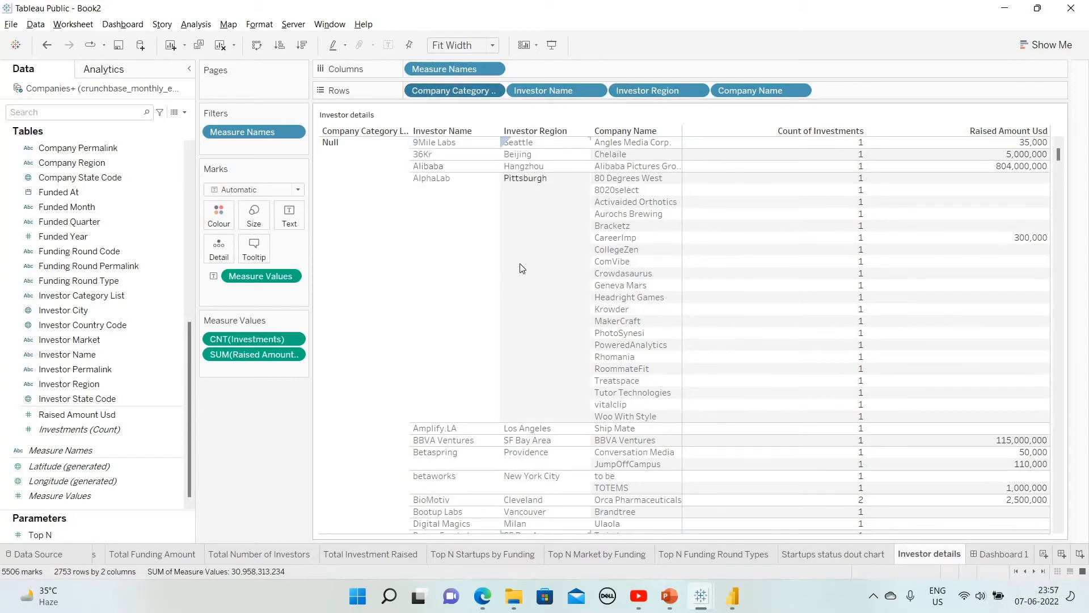
left_click(492, 251)
left_click(486, 292)
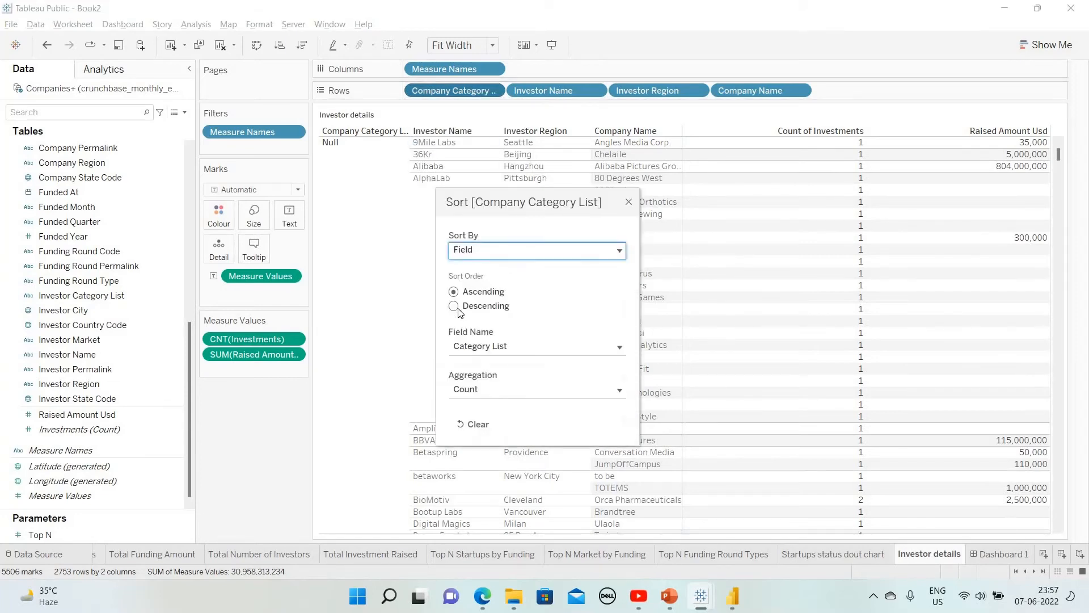
left_click(484, 305)
left_click(510, 347)
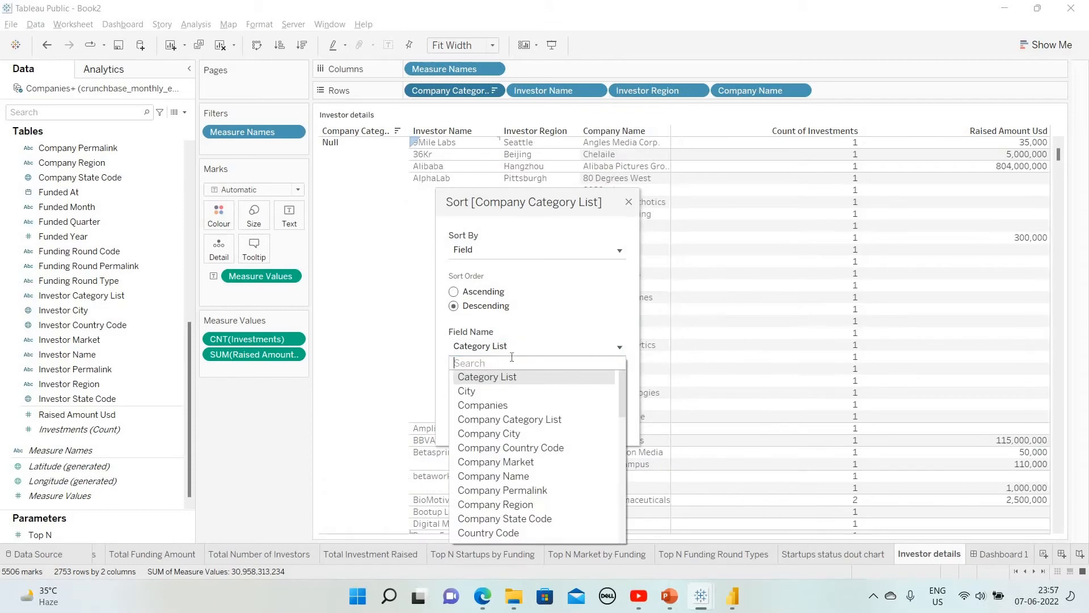
type("raise")
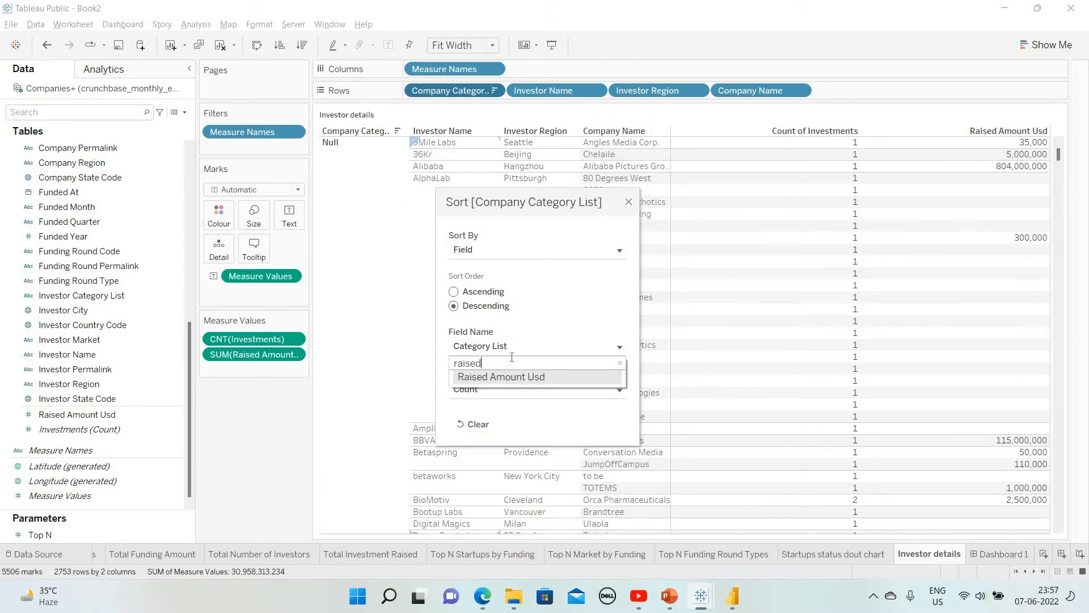
type("d")
left_click(513, 377)
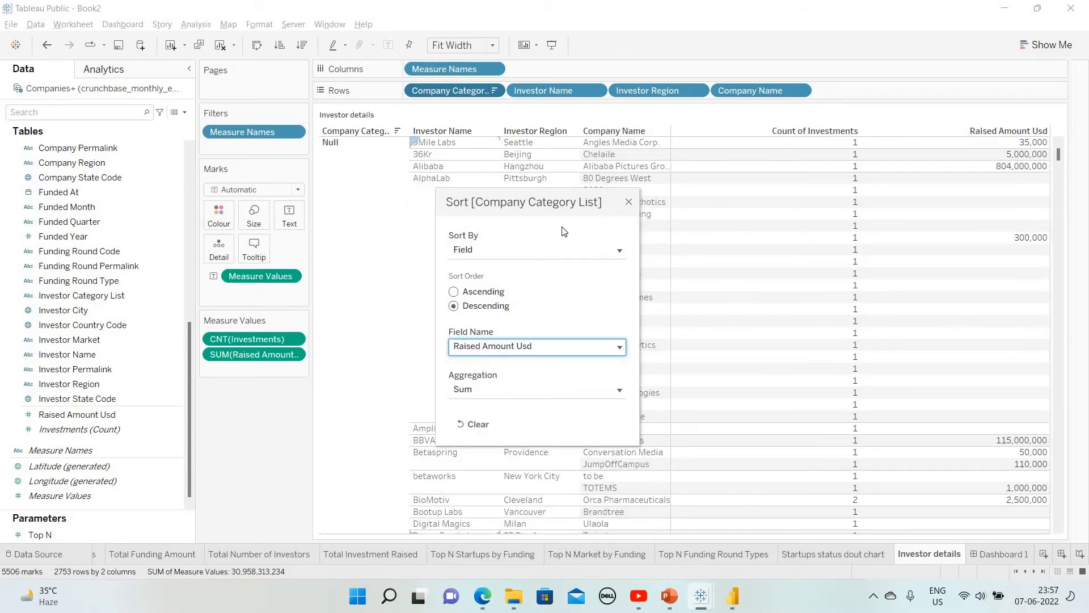
left_click(627, 202)
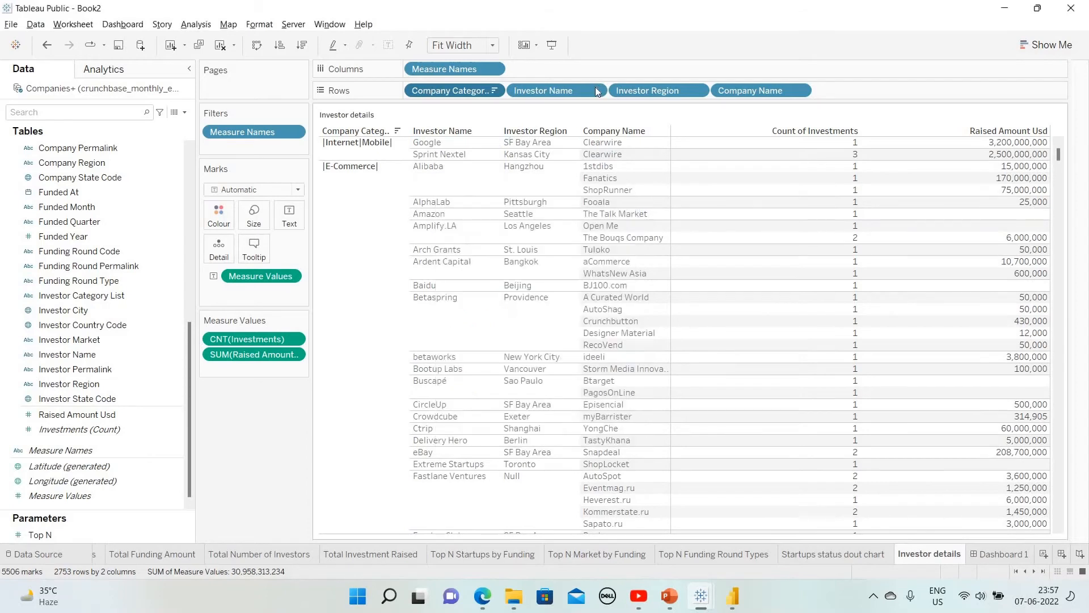
Sort Investor Name with a nested sort in descending order of Raised Amount Usd
left_click(594, 90)
left_click(562, 174)
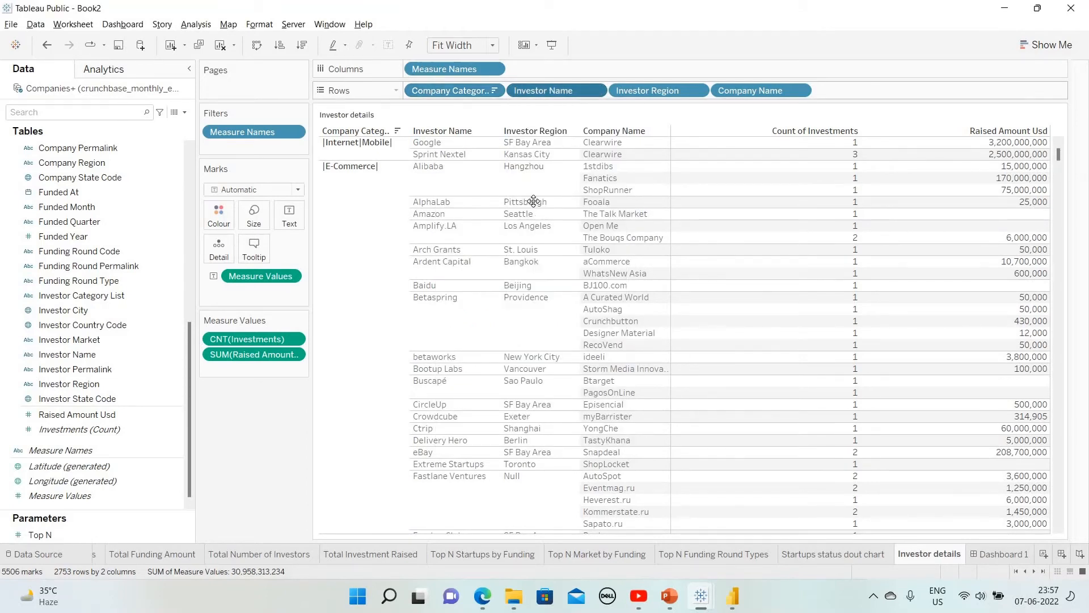
left_click(502, 253)
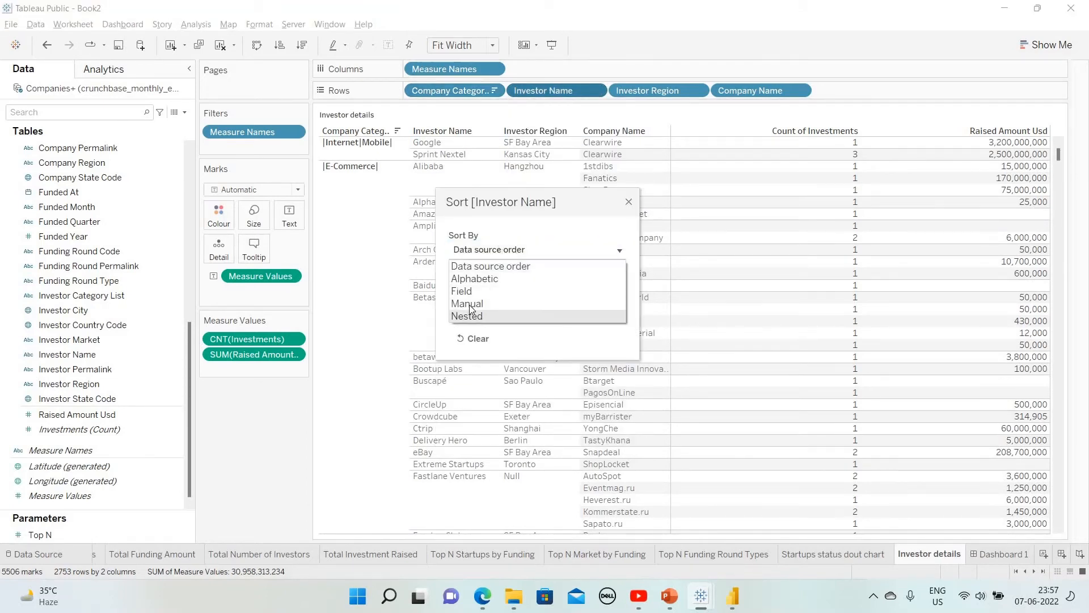
left_click(485, 313)
left_click(469, 306)
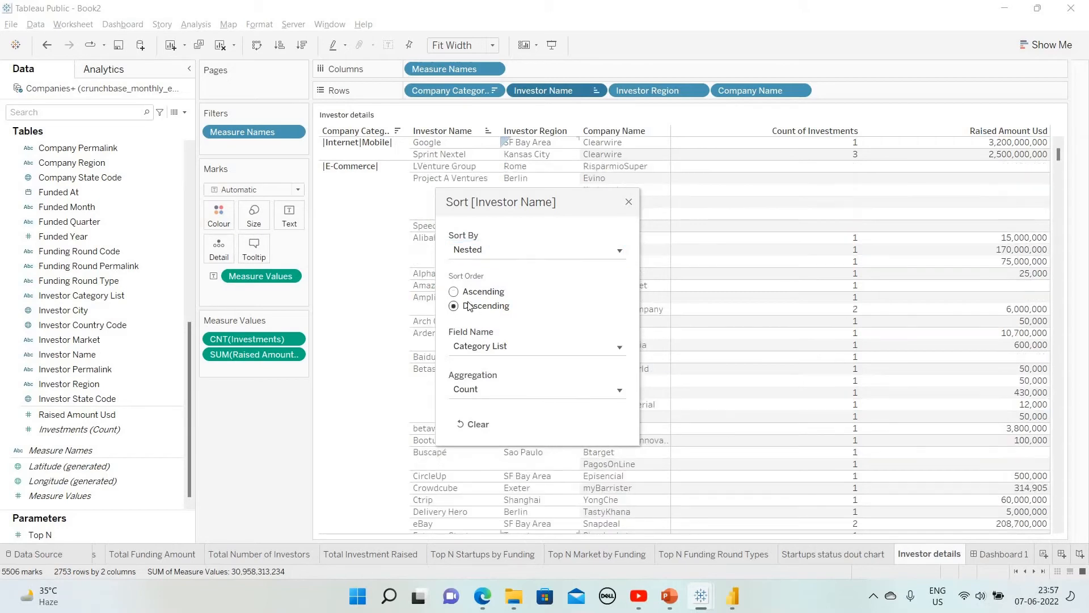
left_click(512, 346)
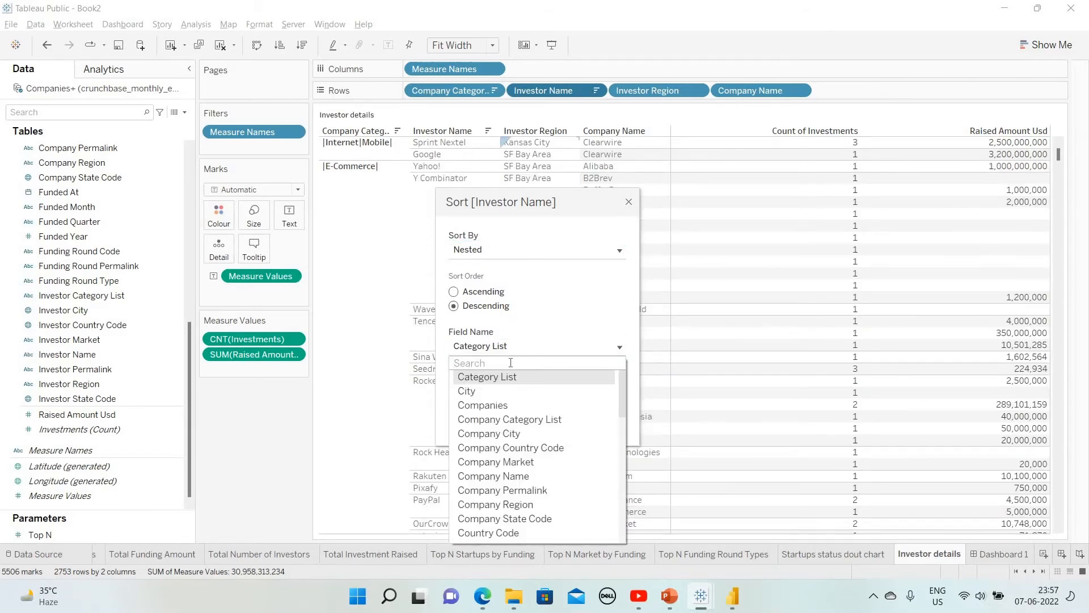
type("raised")
left_click(512, 377)
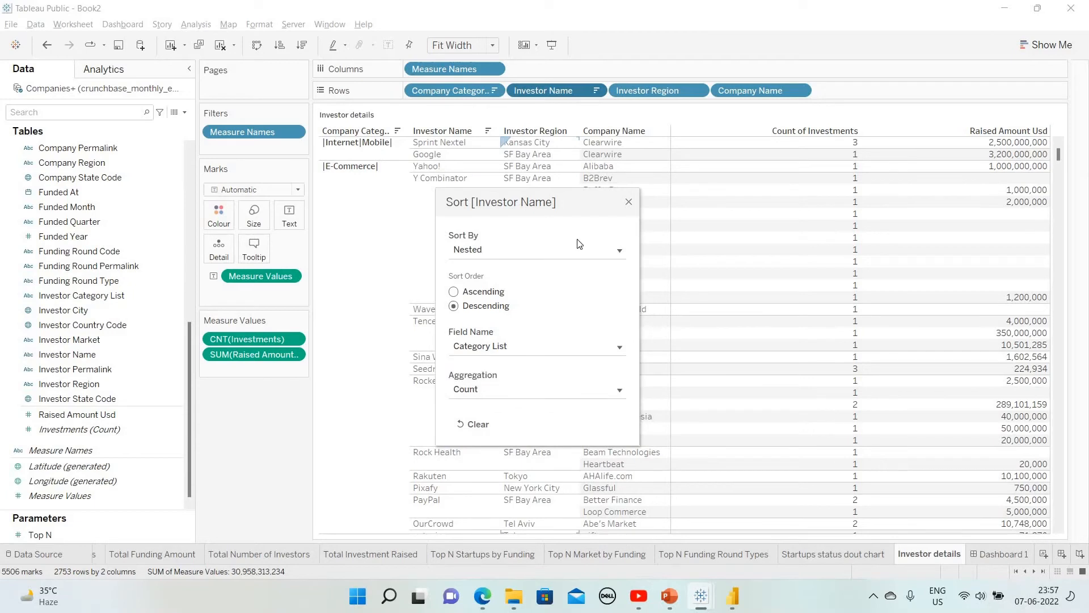
left_click(630, 203)
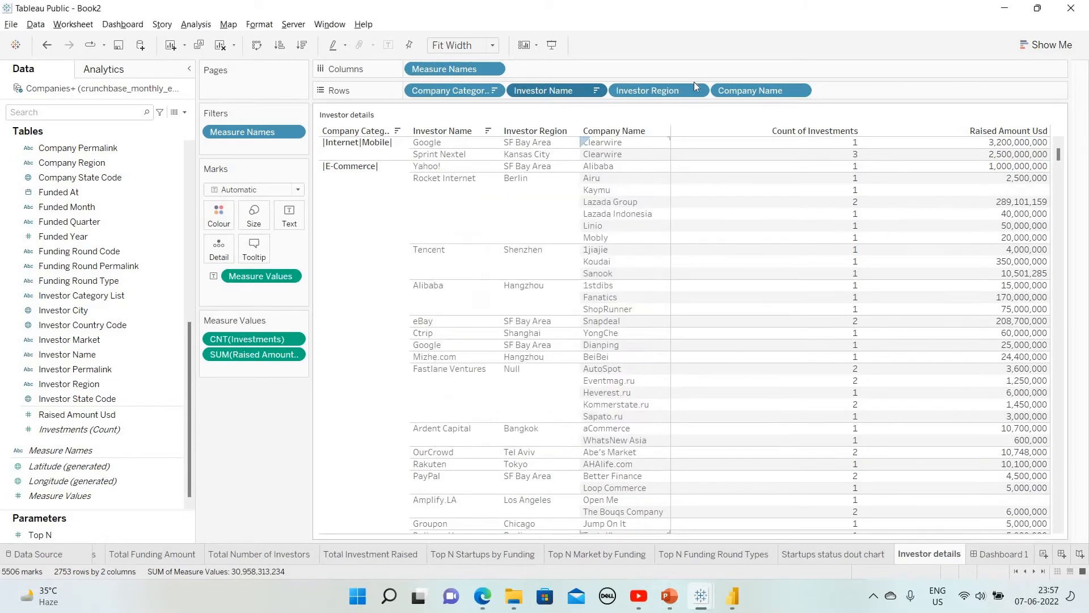
Sort Investor Region with a nested sort in descending order of the sum of Raised Amount Usd
left_click(697, 90)
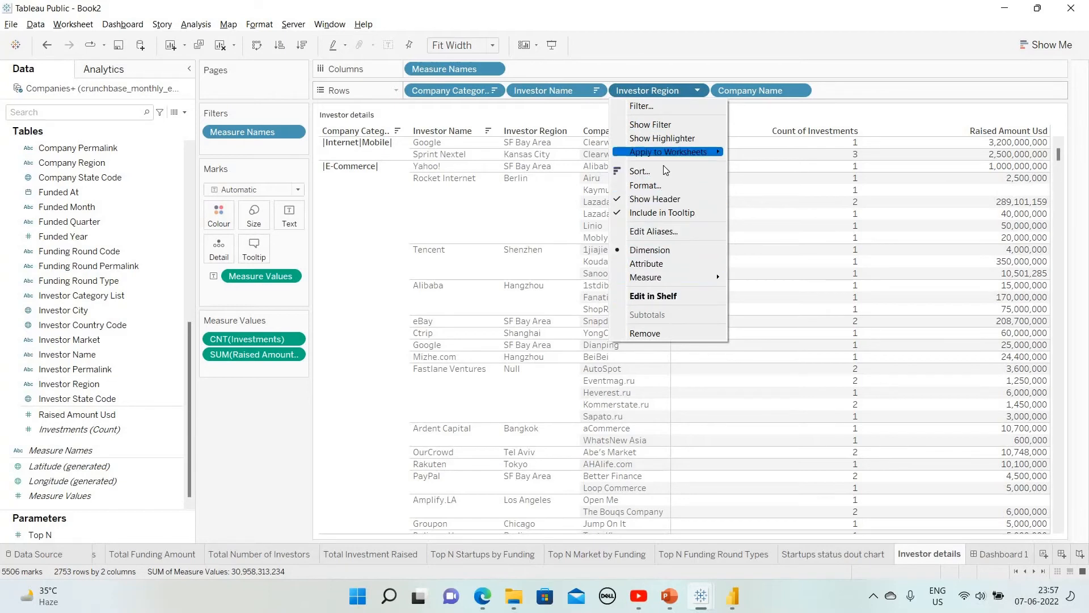
left_click(604, 240)
left_click(528, 253)
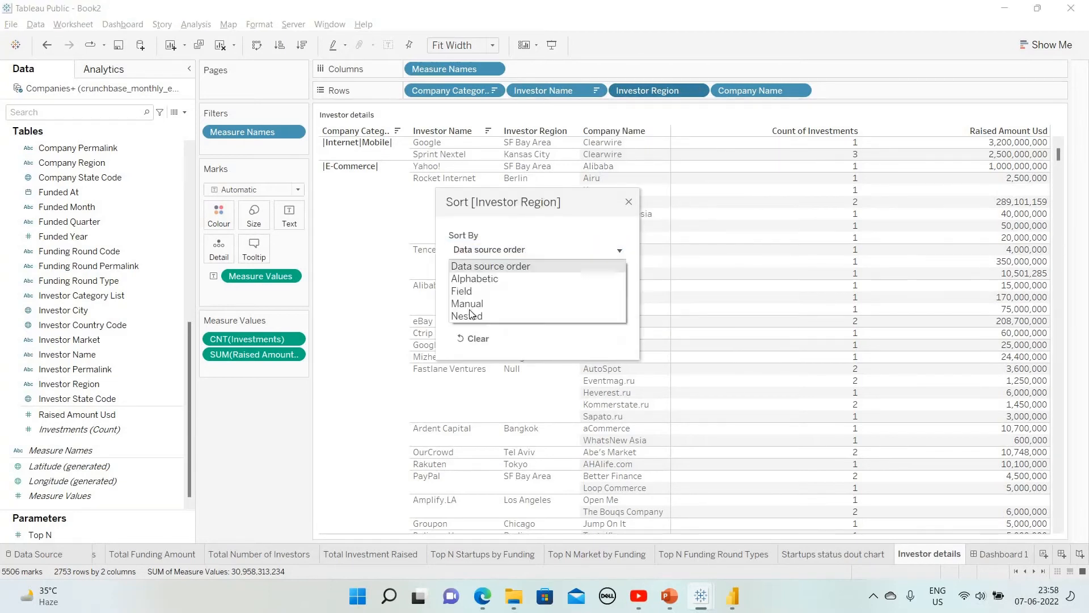
left_click(503, 312)
left_click(481, 306)
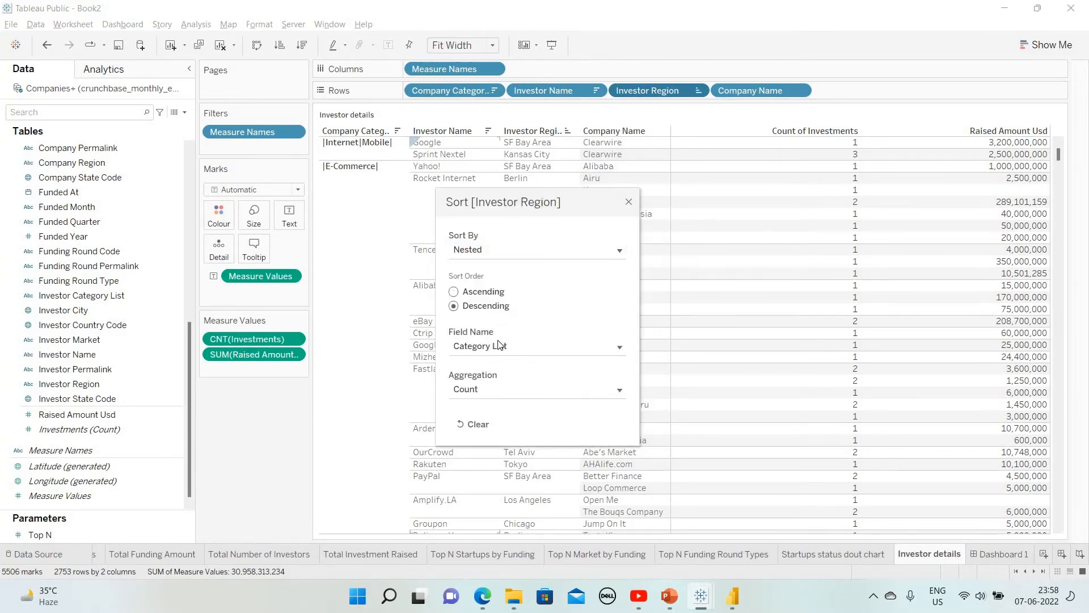
left_click(503, 350)
type("raised")
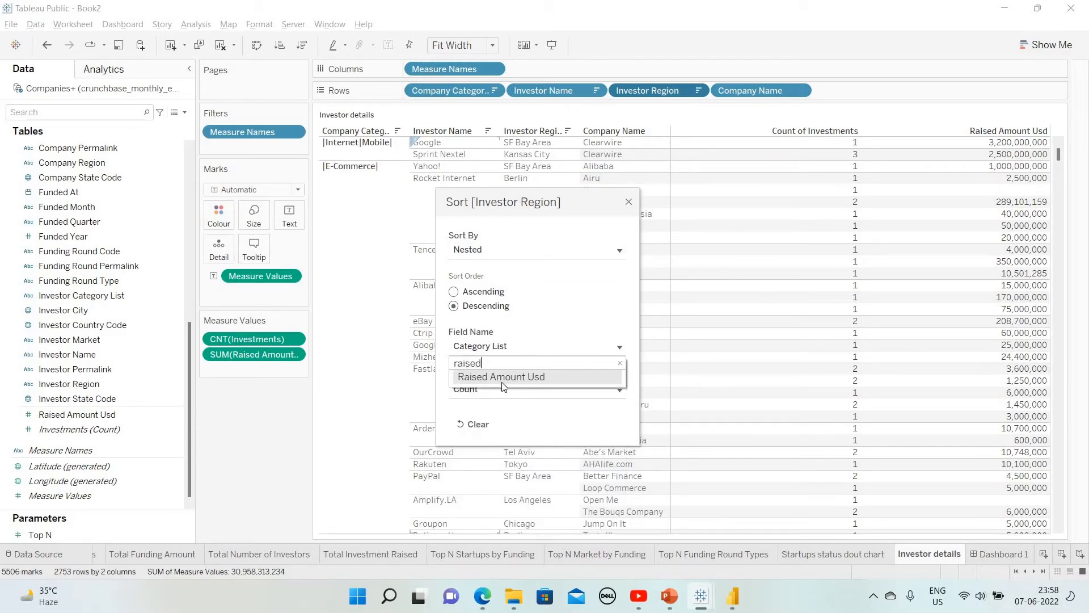
left_click(502, 381)
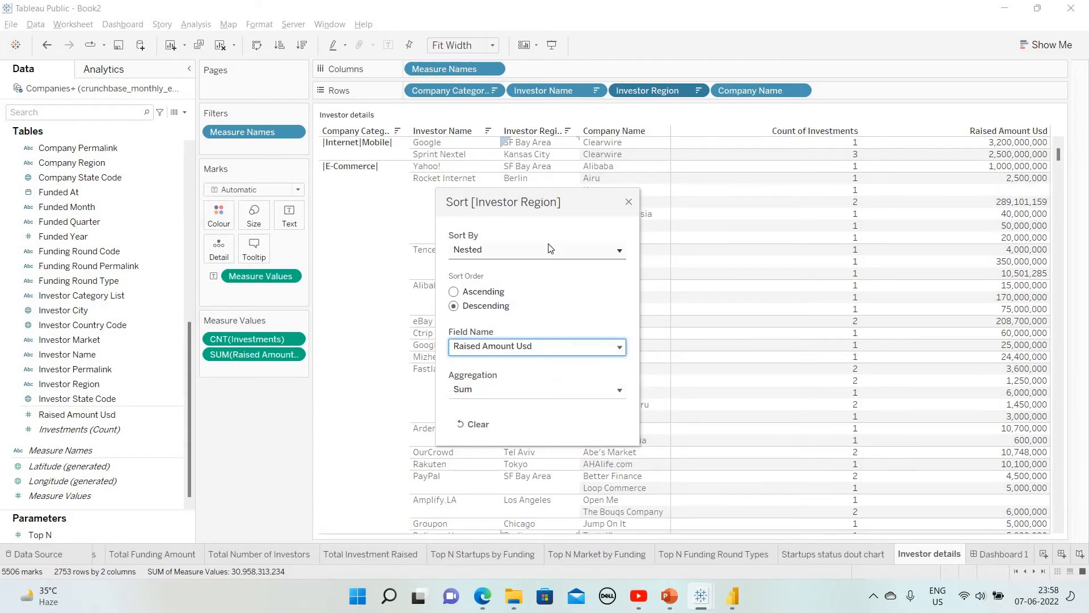
left_click(629, 203)
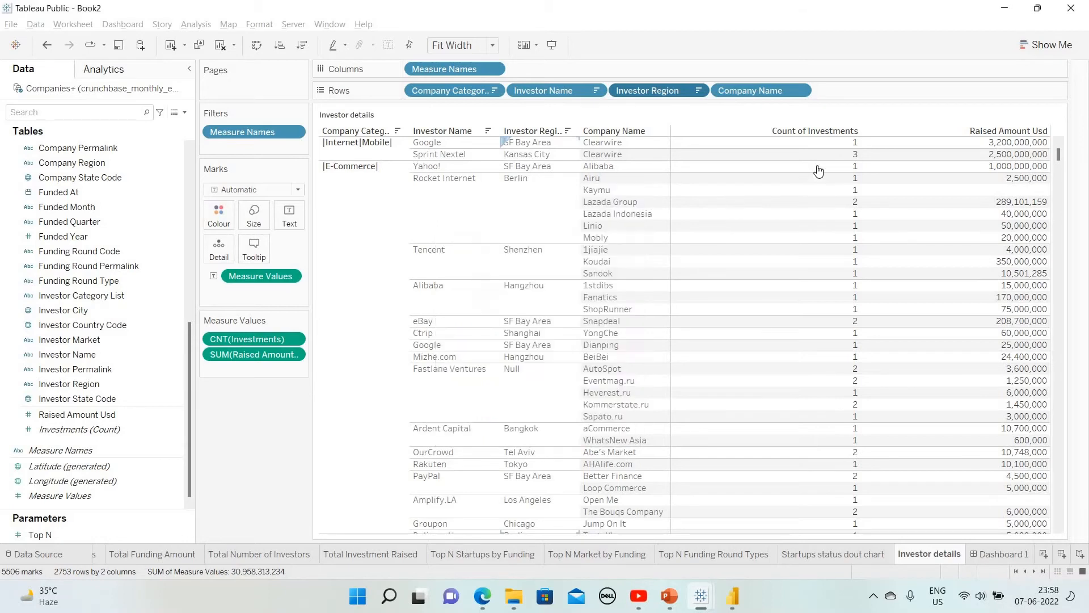
Format the Raised Amount Usd values as custom currency with the prefix $ and display units of Millions (M)
left_click(293, 354)
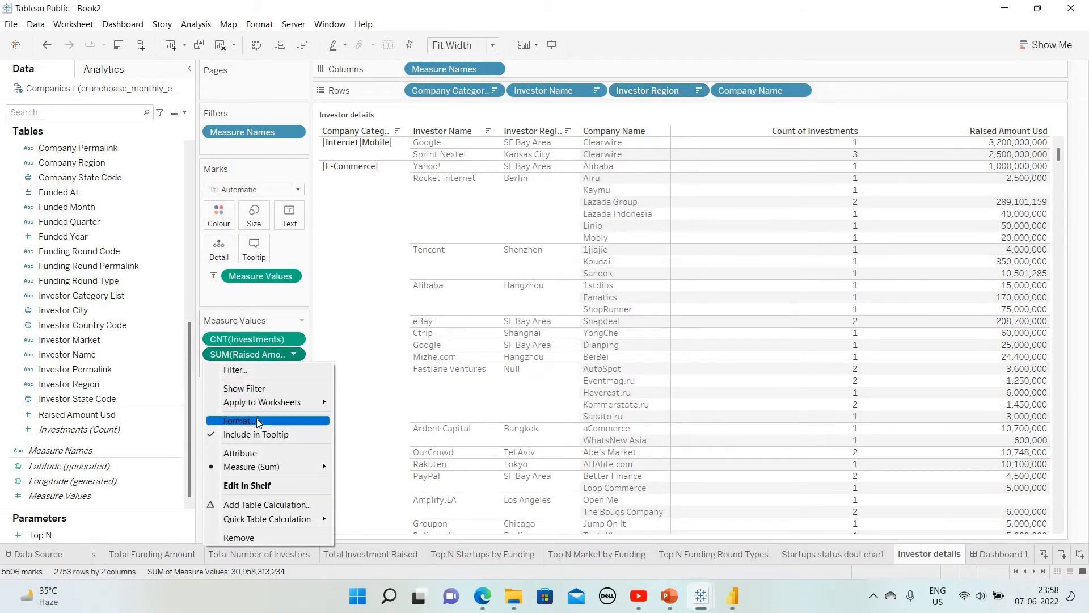
left_click(258, 421)
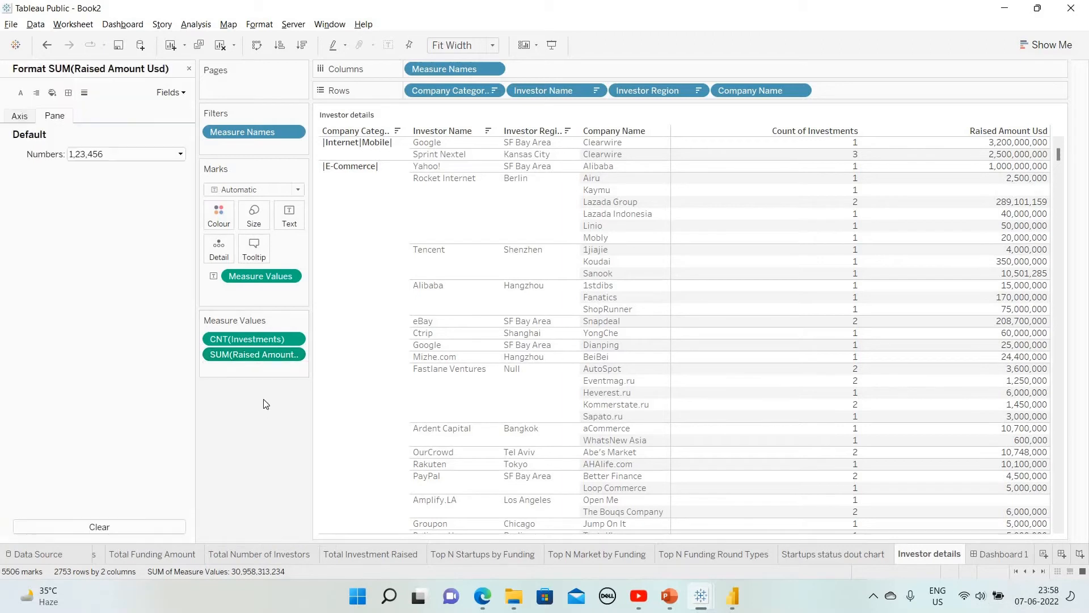
left_click(181, 156)
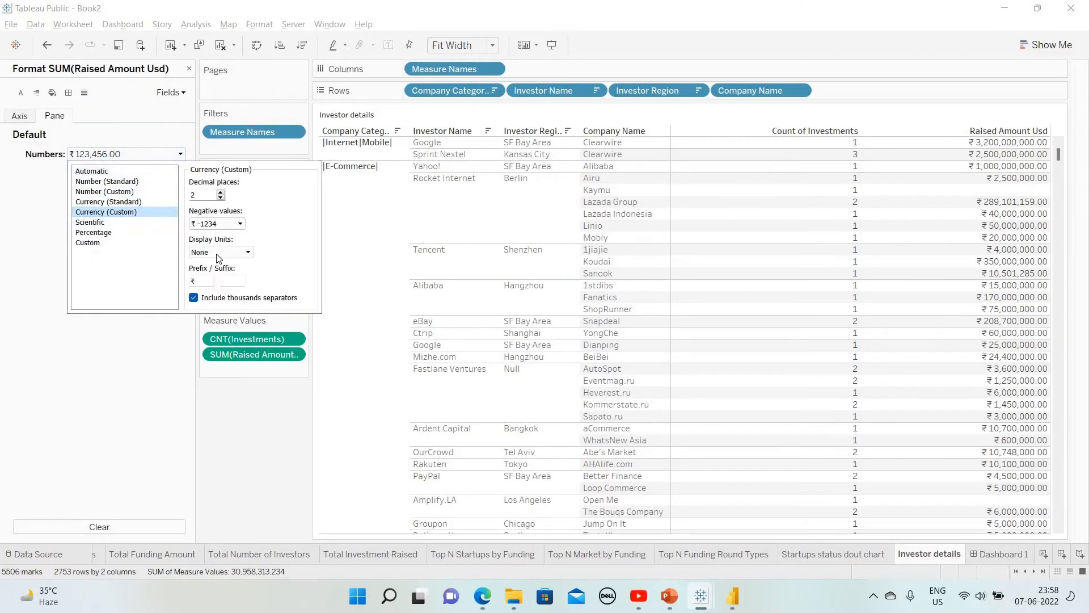
left_click(106, 211)
key("BackSpace")
type("$")
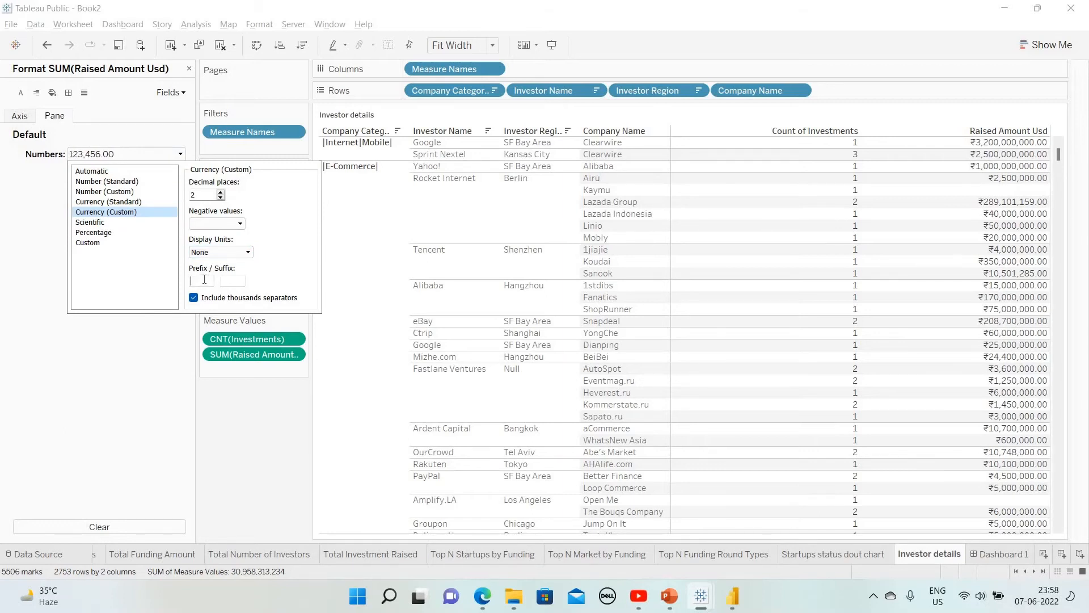
left_click(233, 252)
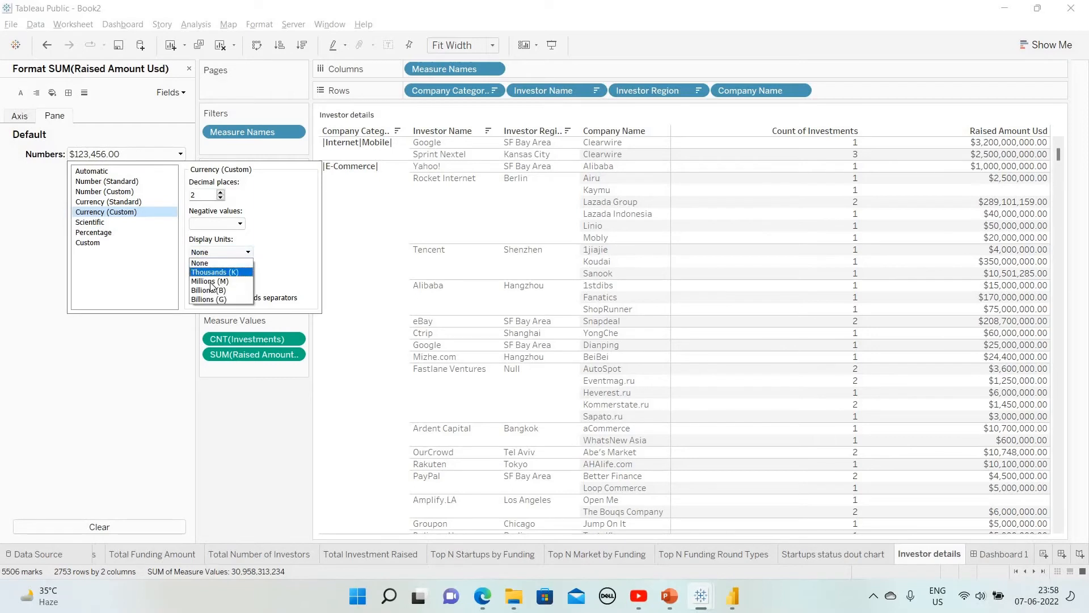
left_click(207, 279)
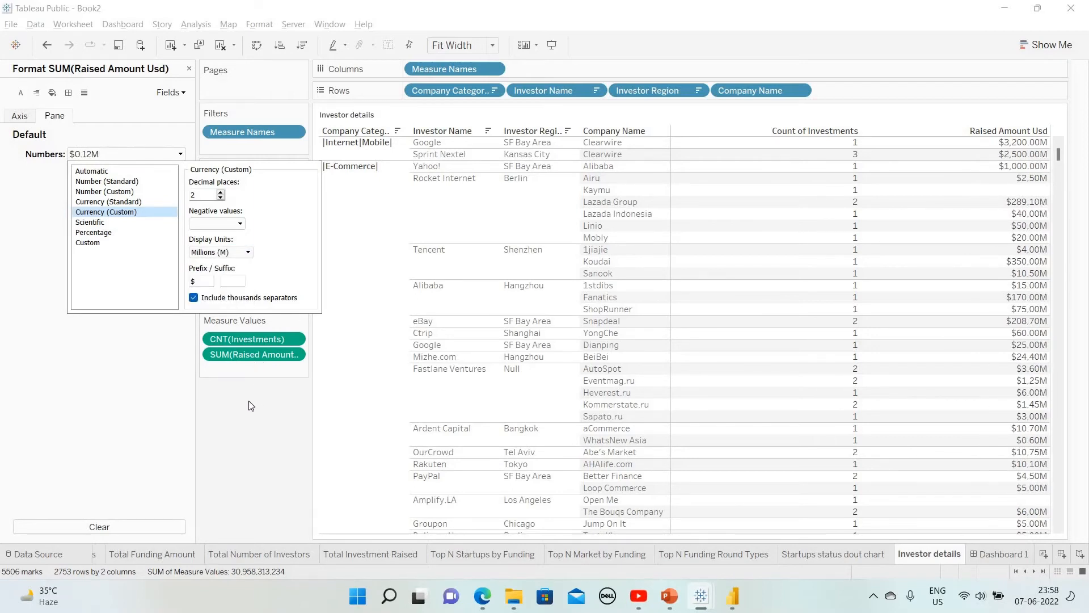
left_click(285, 395)
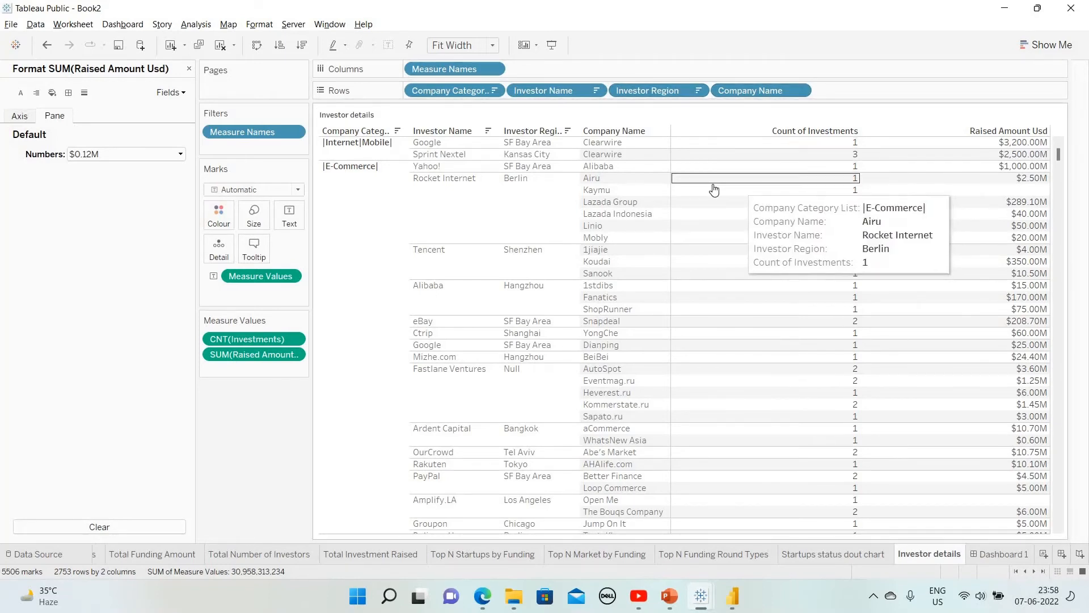
Sort Company Name with a nested sort in descending order of the sum of Raised Amount Usd, and close the formatting pane
left_click(799, 93)
left_click(777, 170)
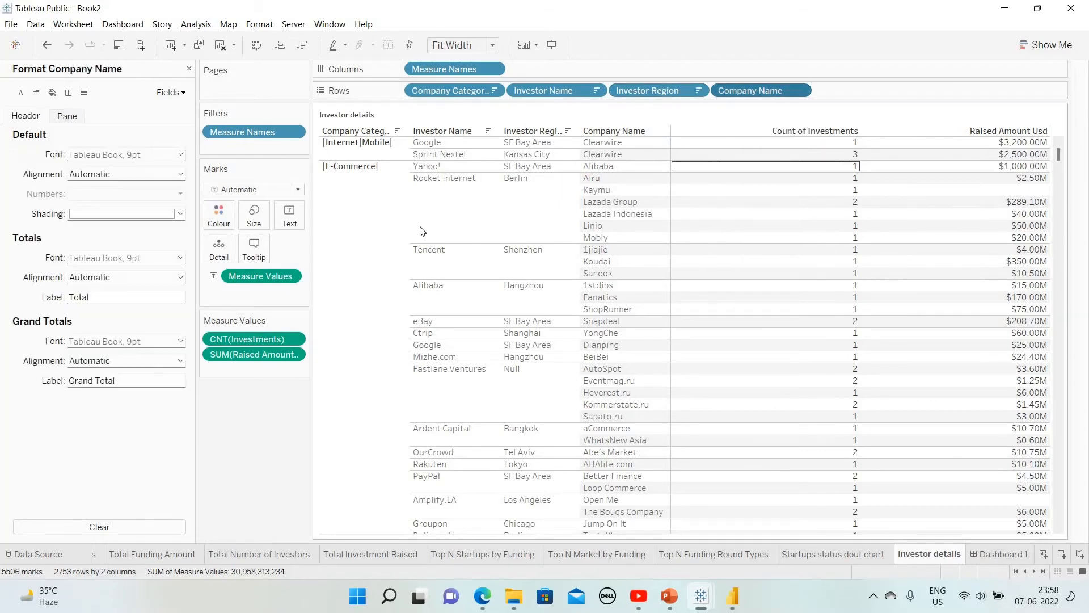
left_click(519, 249)
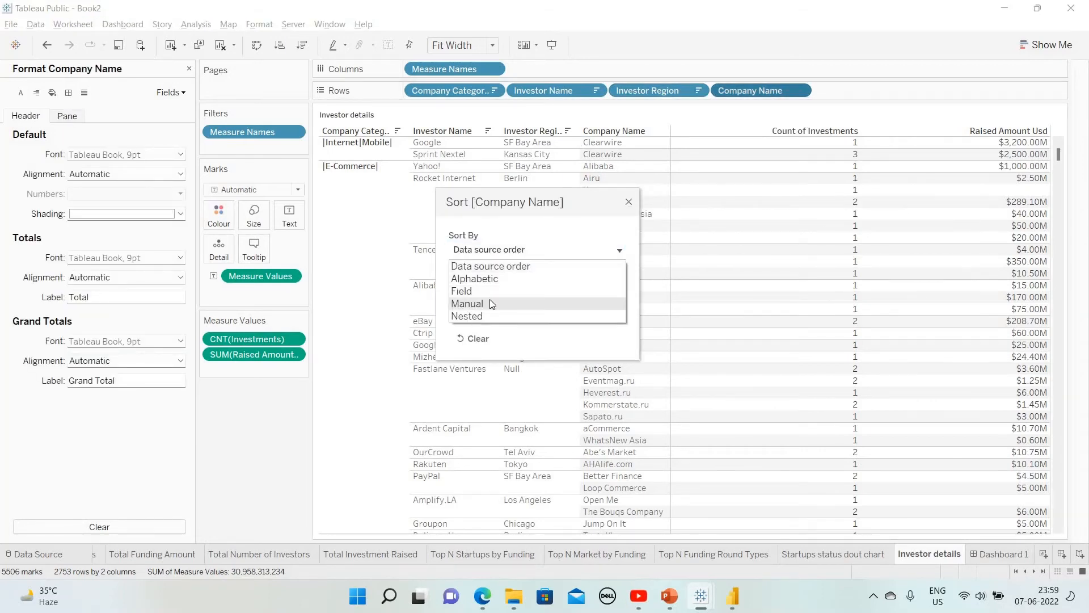
left_click(461, 310)
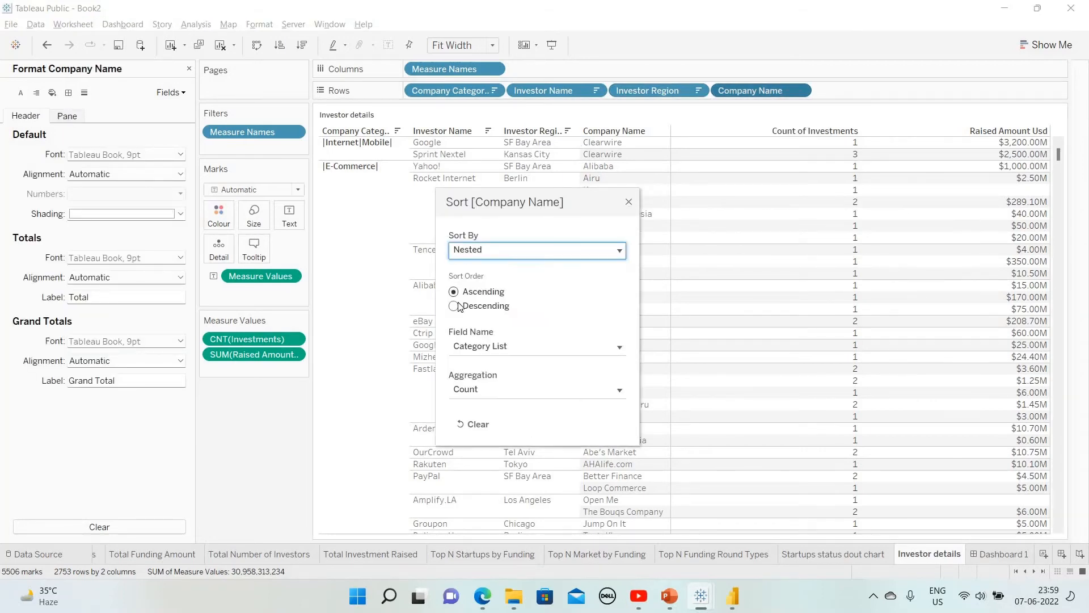
left_click(499, 347)
type("raised")
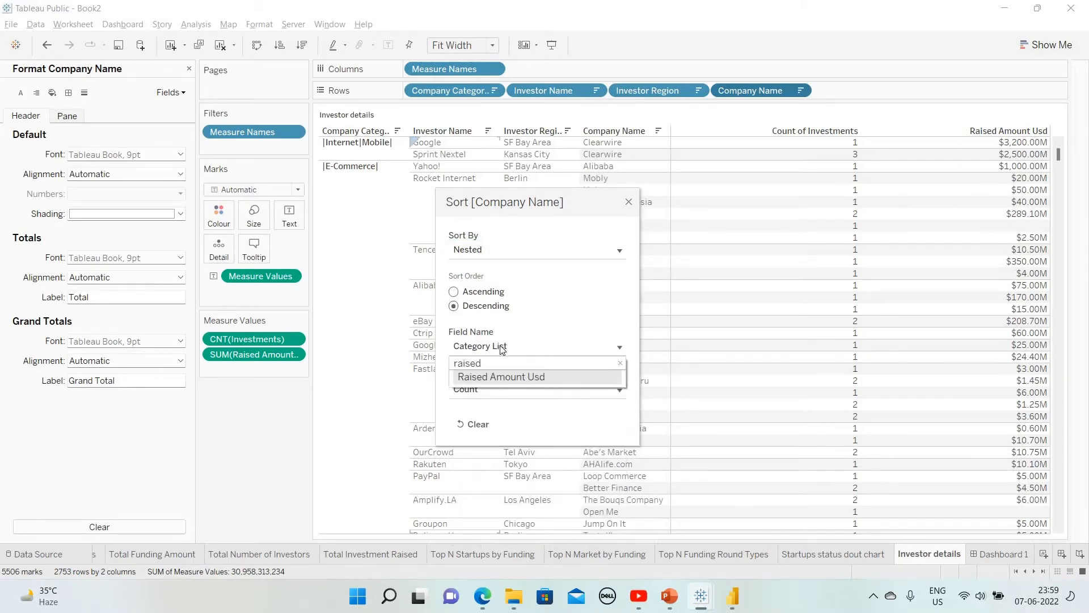
key("Return")
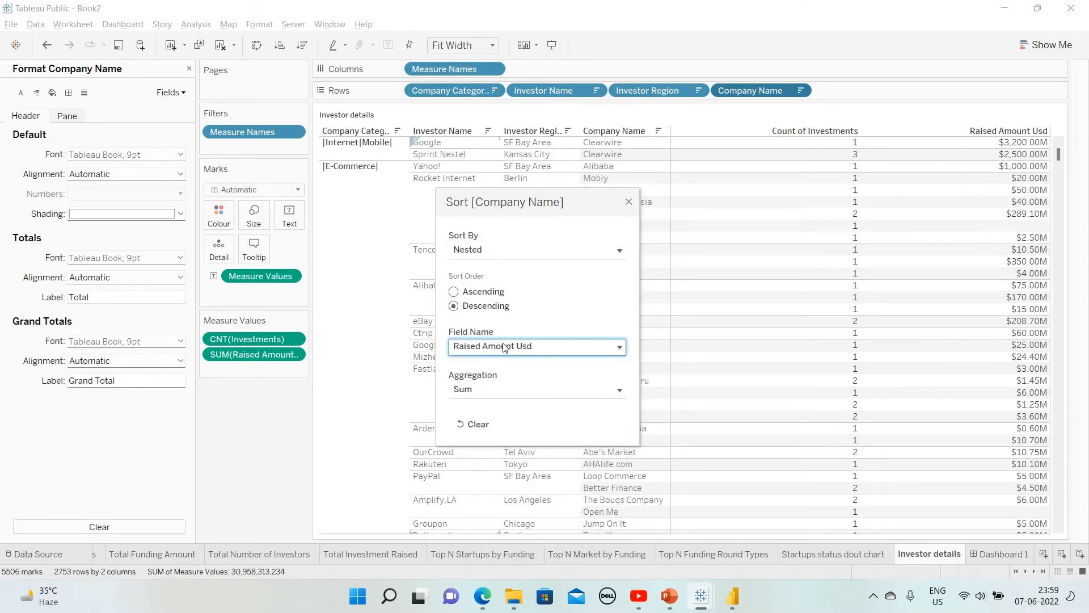
left_click(628, 202)
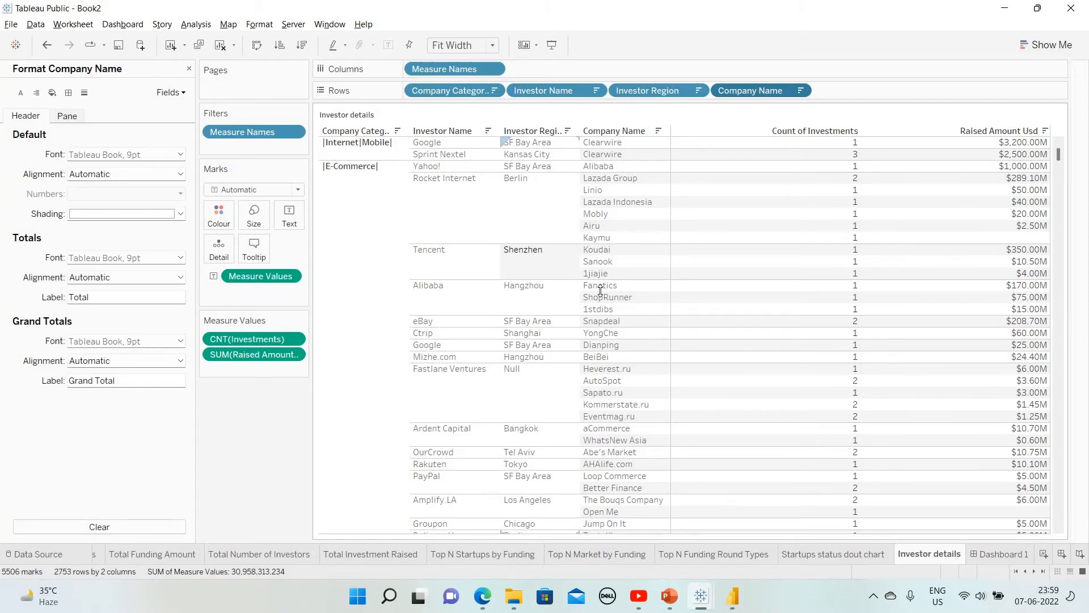
left_click(188, 69)
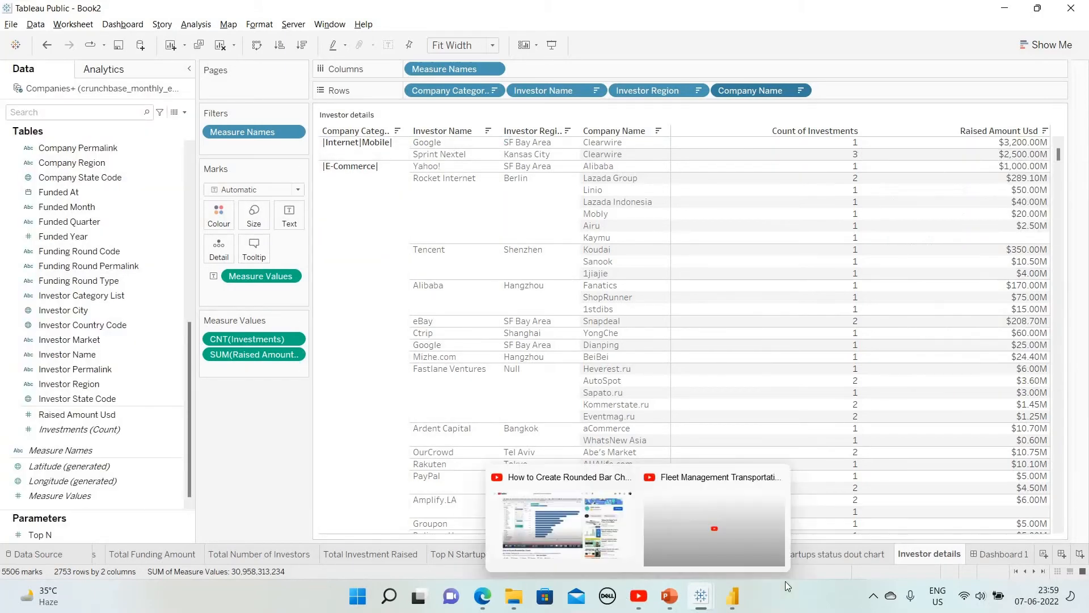
Open Dashboard 1 and rename it as Startups
left_click(829, 555)
left_click(743, 553)
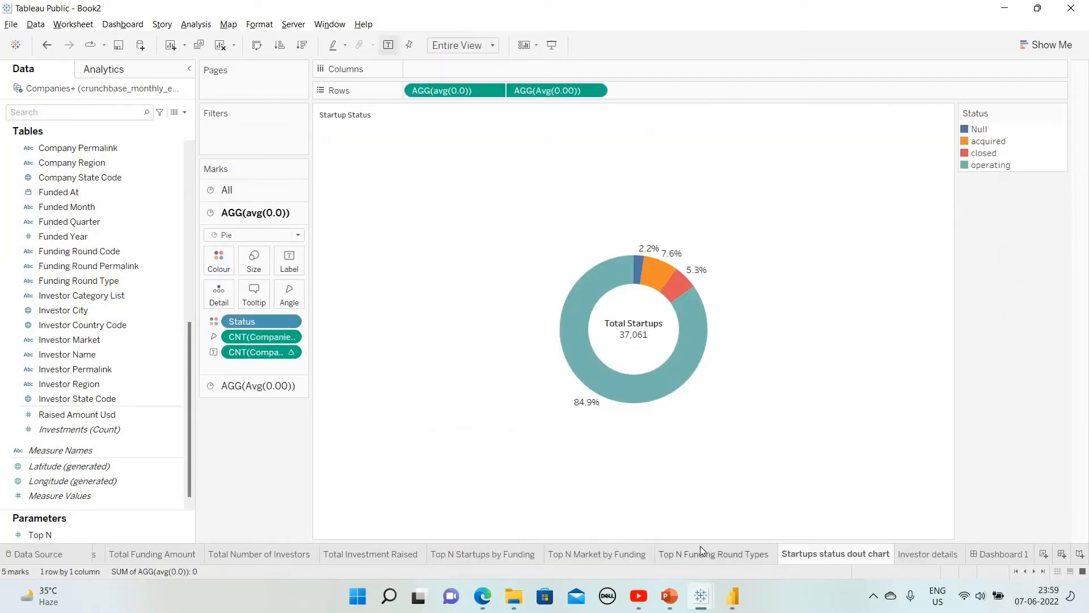
left_click(503, 552)
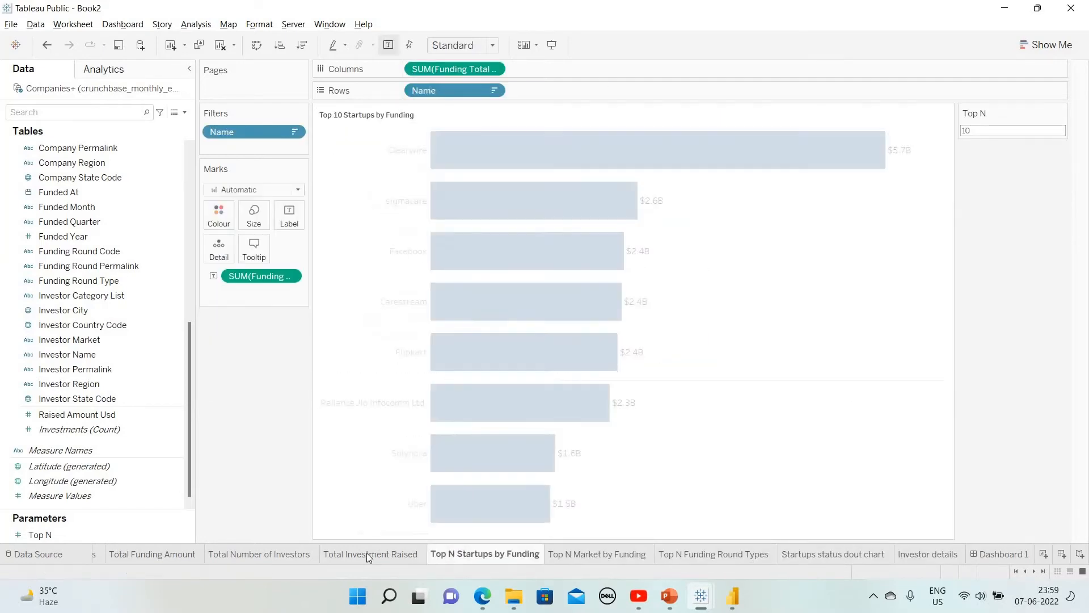
left_click(367, 552)
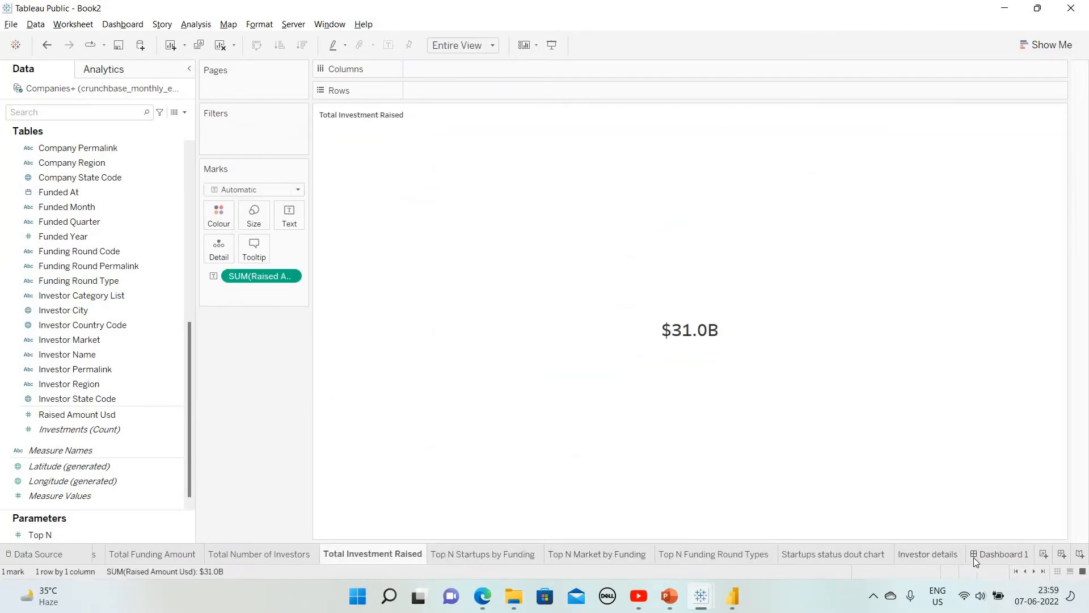
left_click(998, 553)
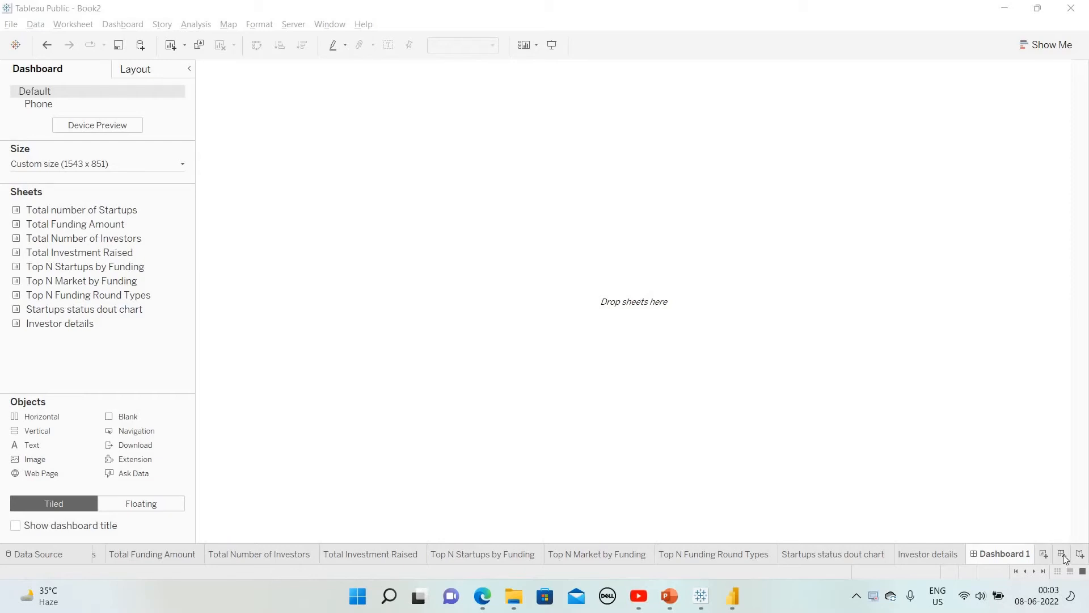
double_click(1003, 554)
type("Startups")
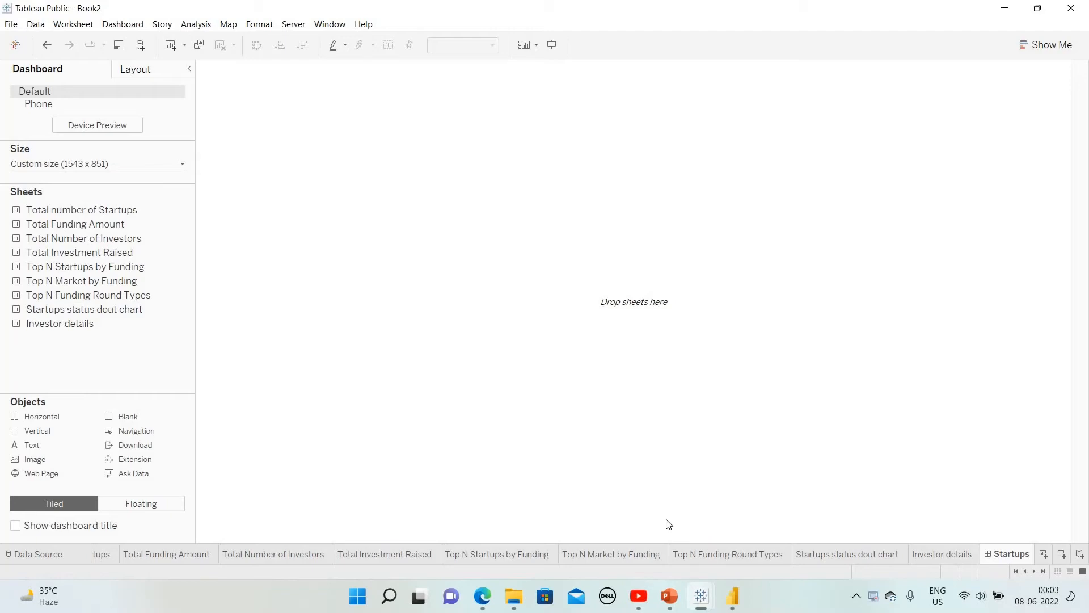
Switch to the Top startups workbook and examine how the Global Startups dashboard arranges its summary cards, charts and table
mouse_move(701, 596)
left_click(619, 522)
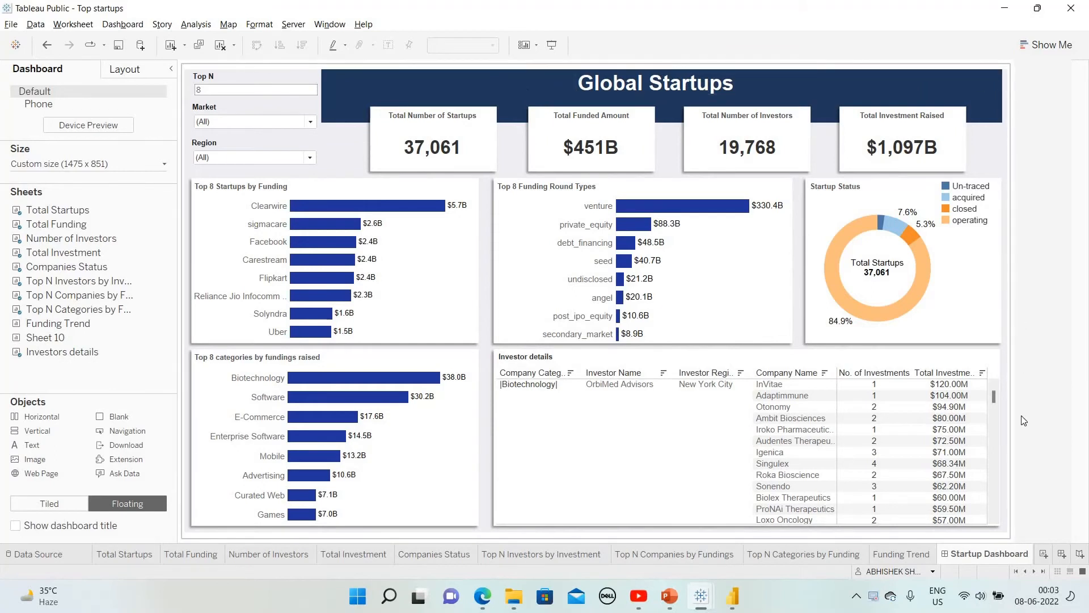
left_click(340, 358)
left_click(483, 117)
left_click(570, 112)
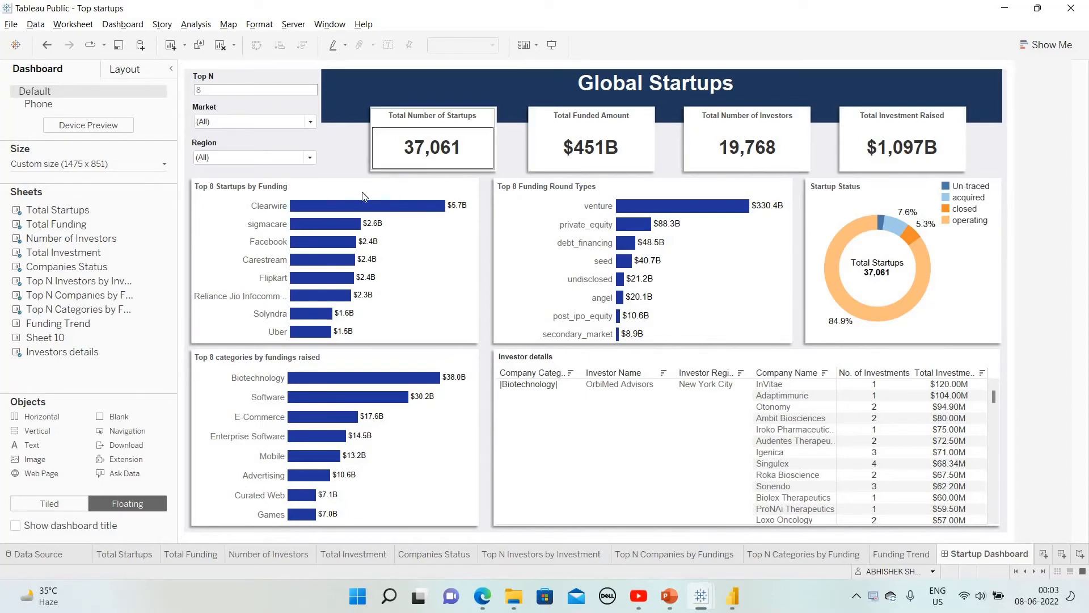
left_click(407, 193)
left_click(556, 197)
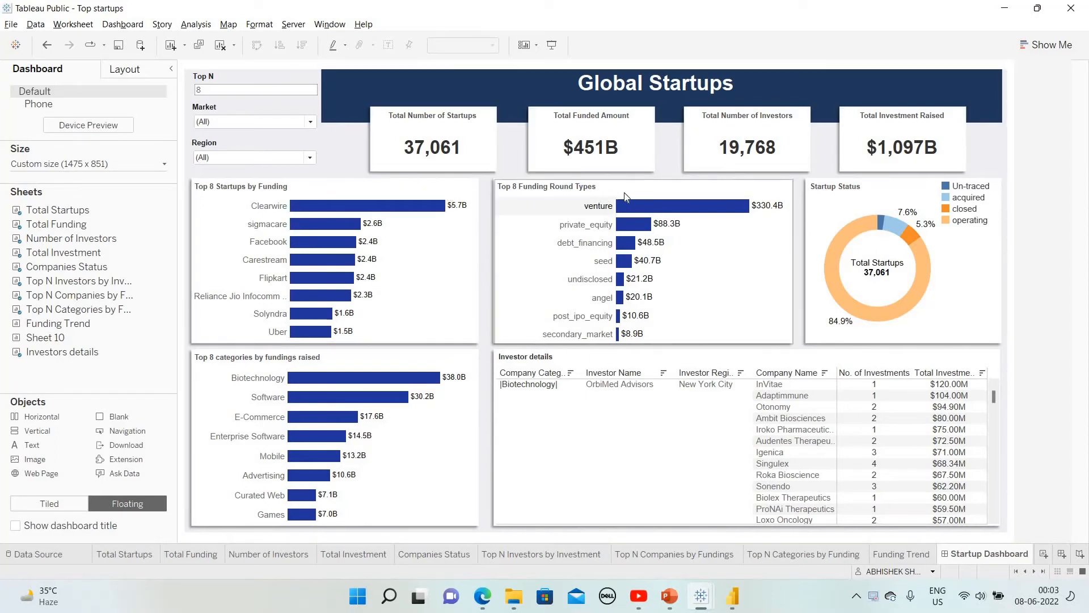
left_click(817, 210)
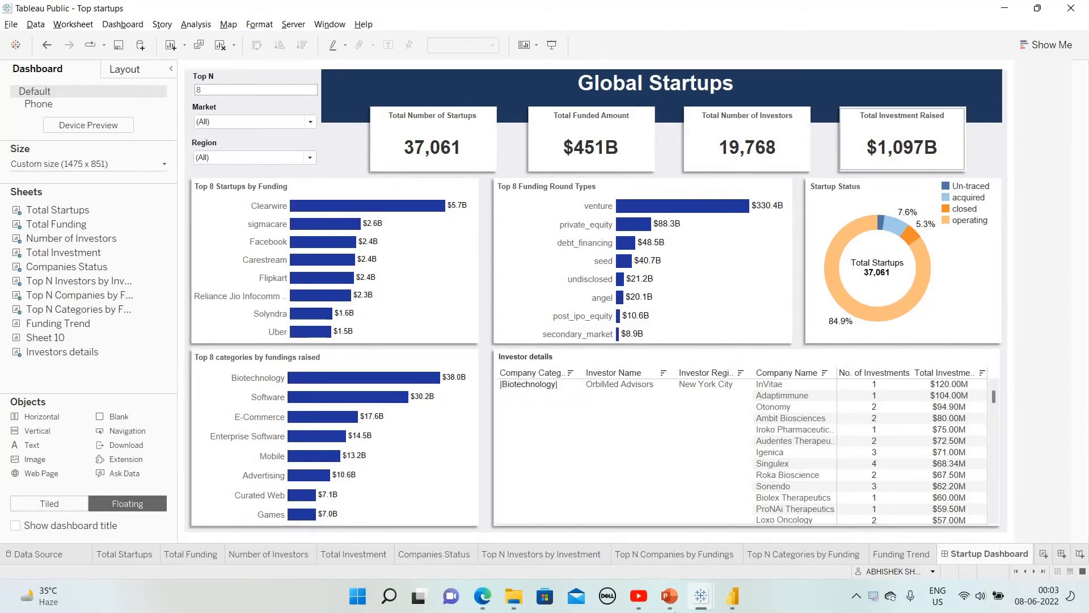
Switch to PowerPoint and examine the rectangles that make up the dashboard background on slide 1
mouse_move(670, 595)
left_click(663, 519)
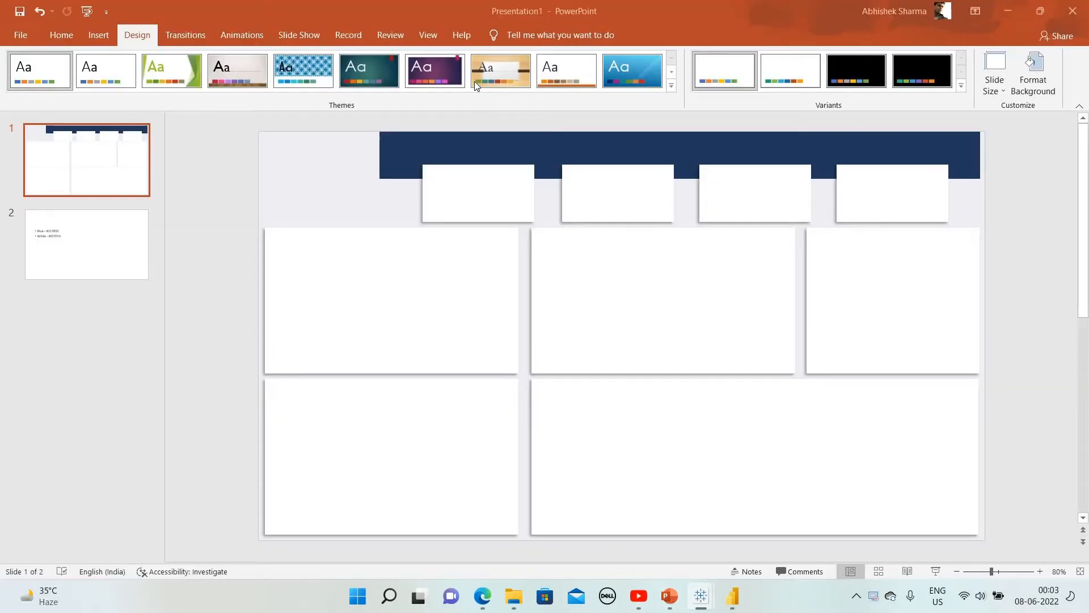
left_click(396, 150)
left_click(99, 35)
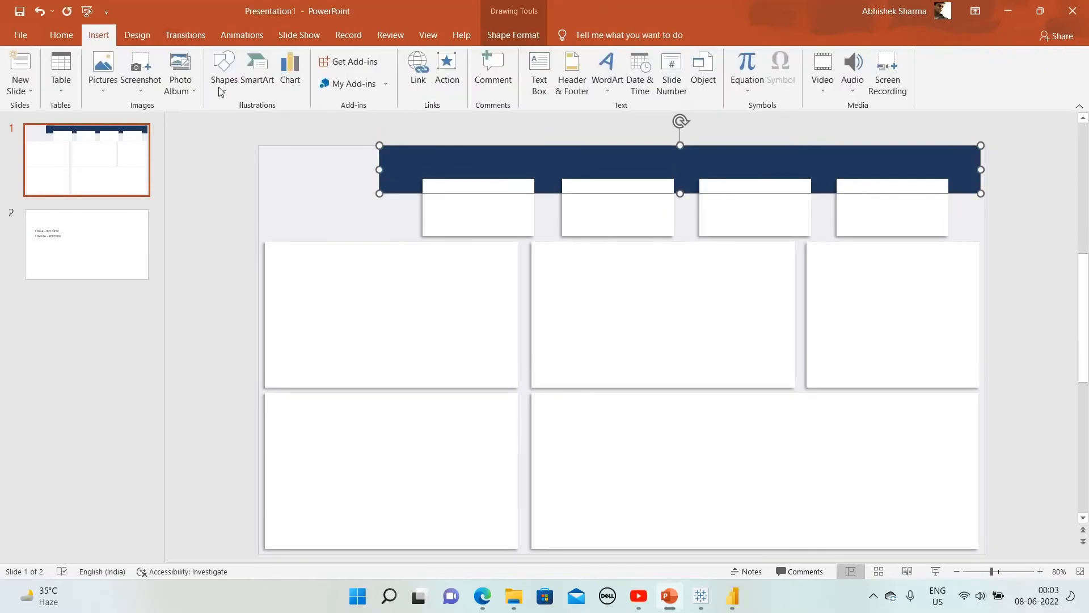
left_click(224, 67)
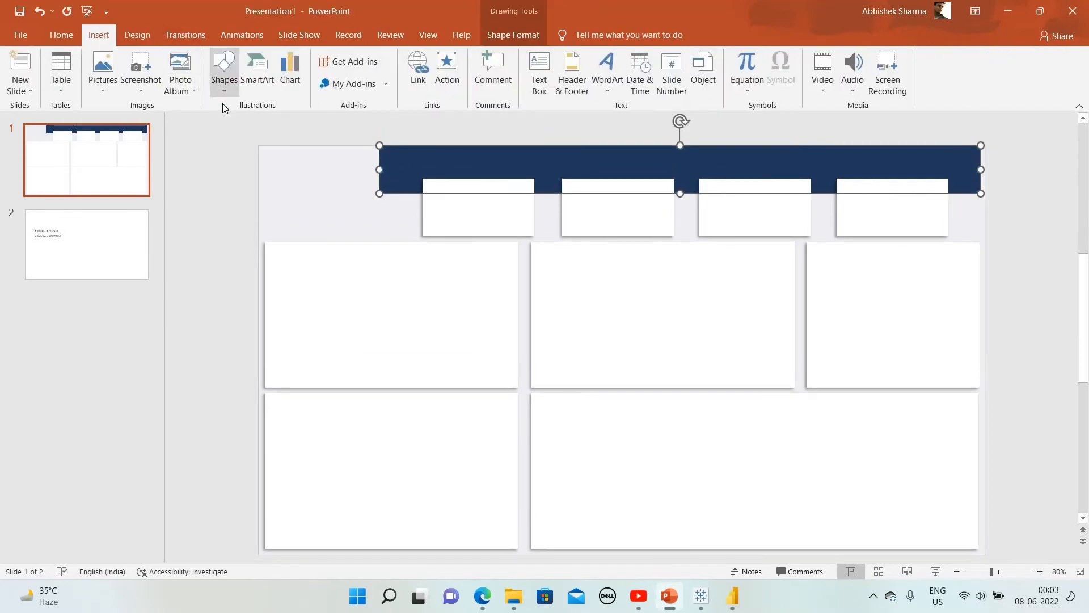
left_click(433, 139)
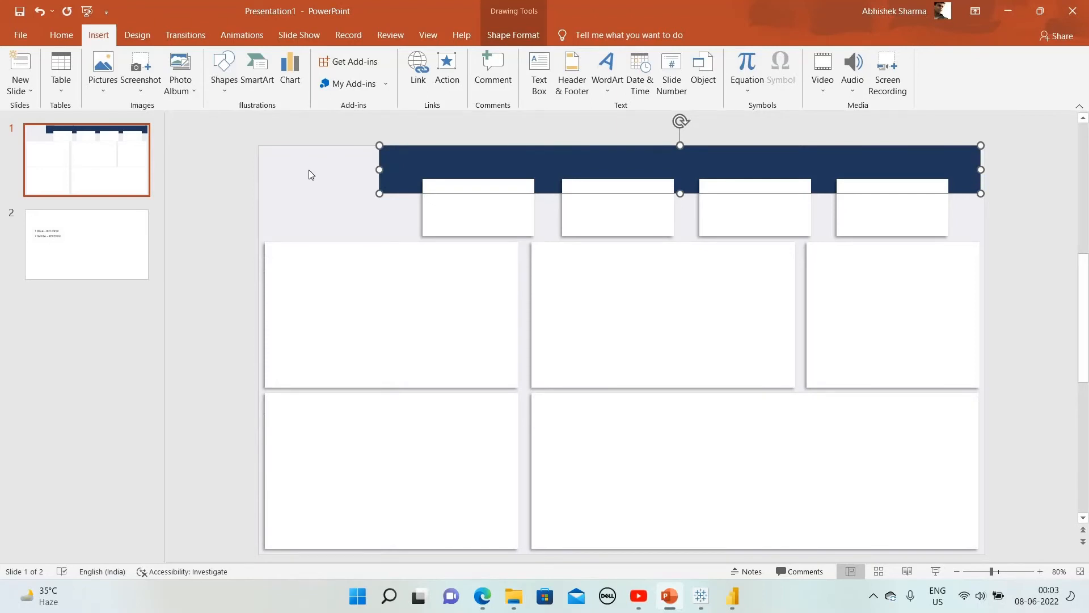
key("Escape")
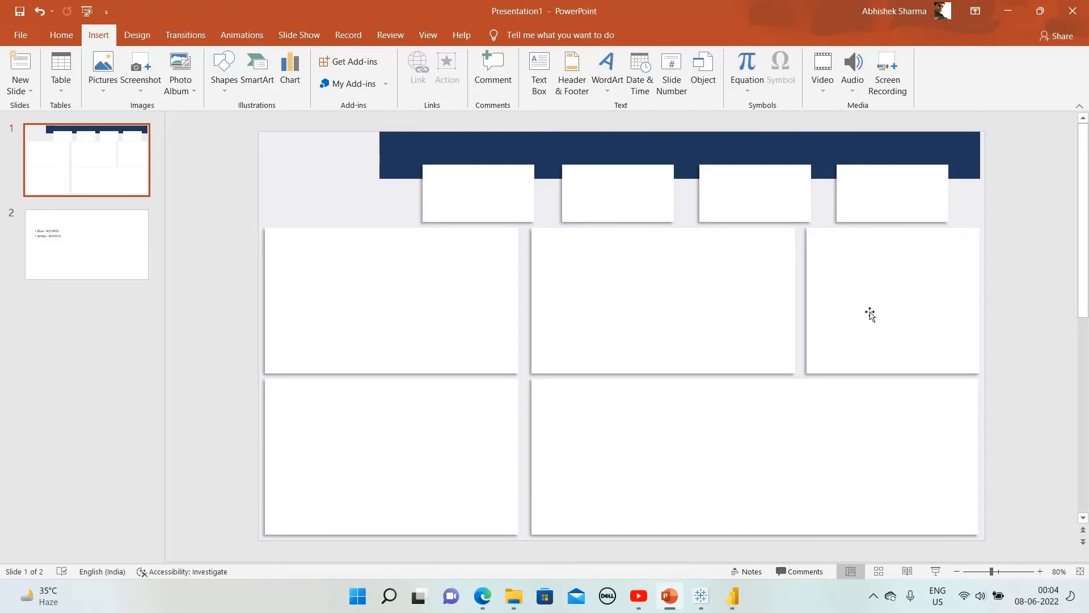
left_click(22, 36)
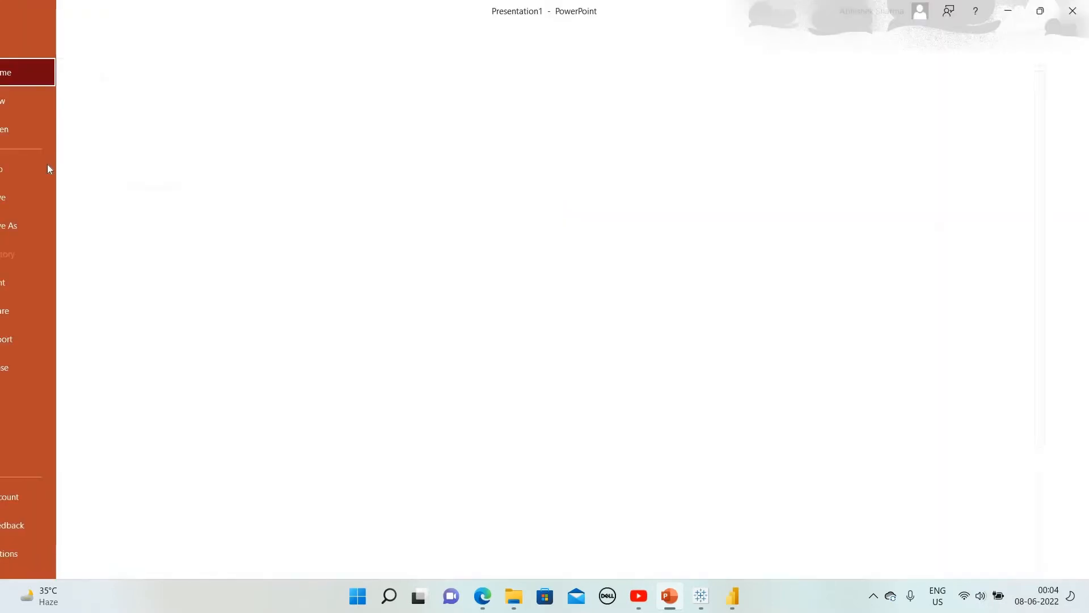
left_click(100, 229)
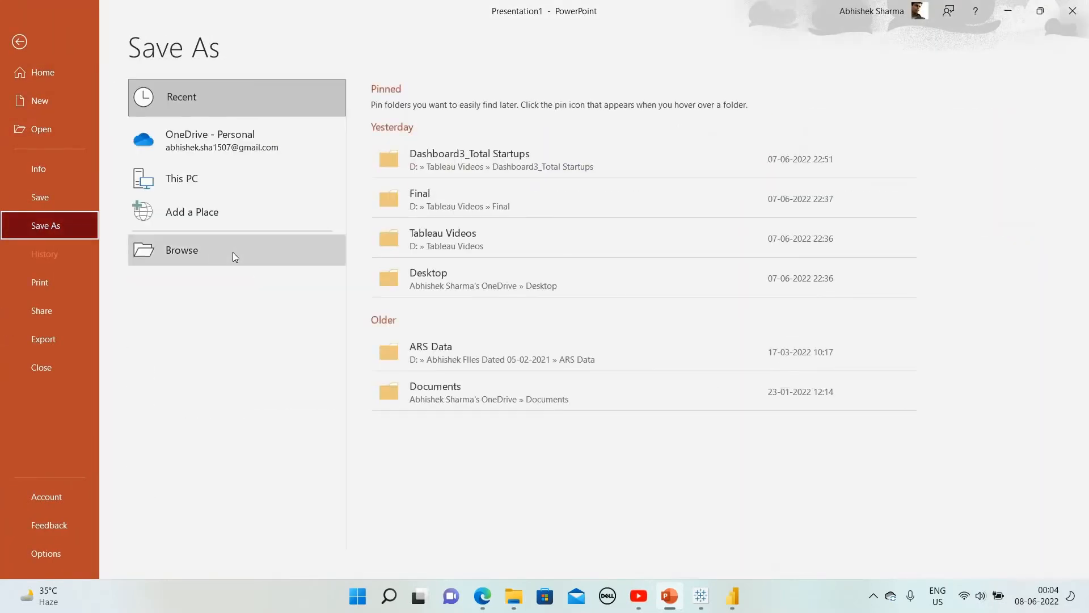
left_click(233, 251)
left_click(647, 11)
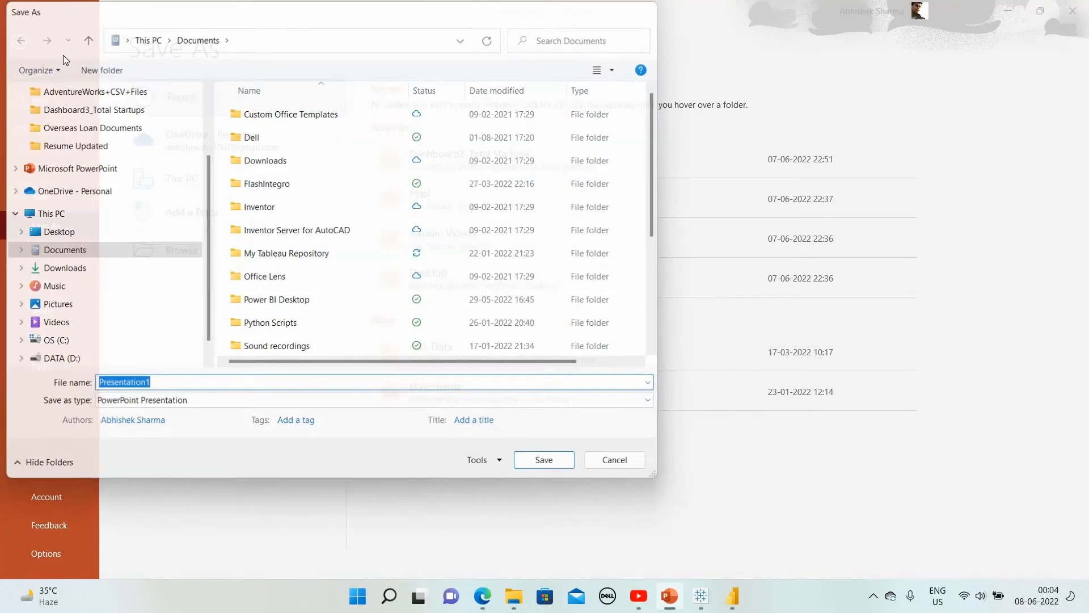
key("Escape")
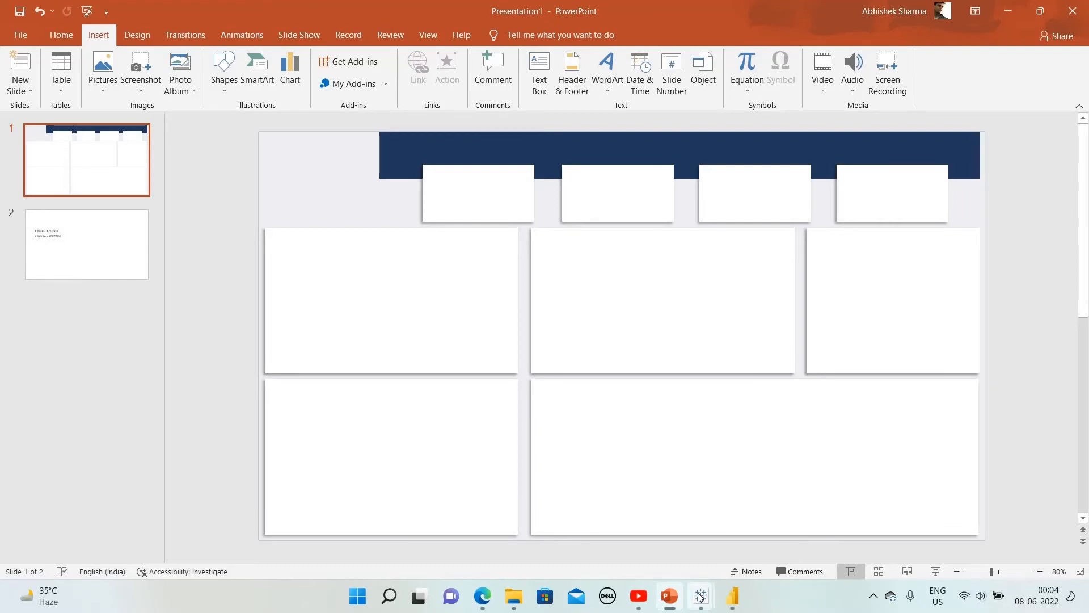
Switch to the Book2 workbook in Tableau and place an Image object on the empty Startups dashboard
mouse_move(701, 596)
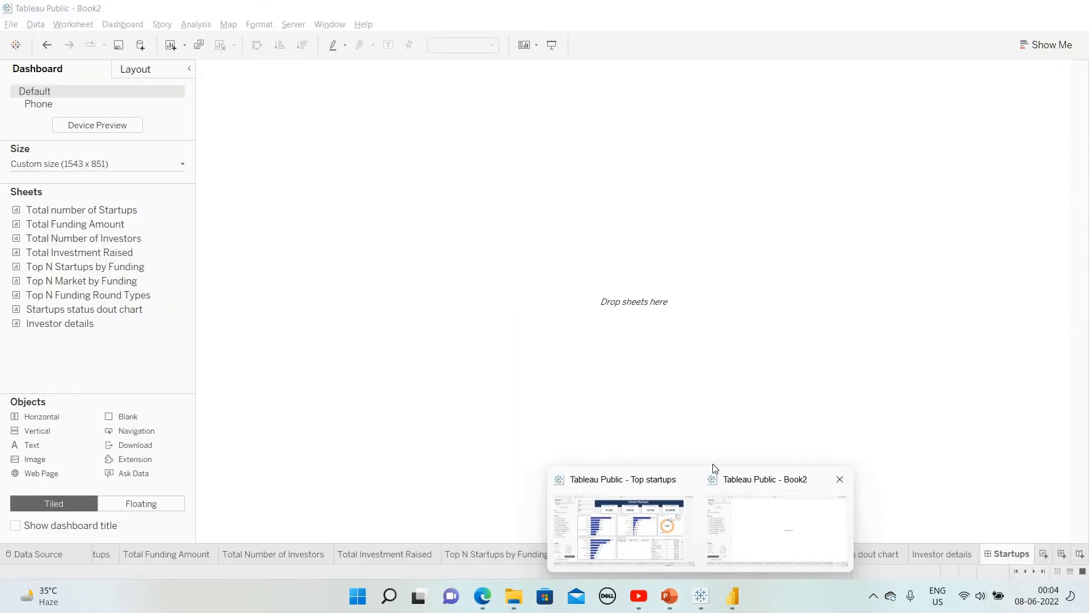
left_click(716, 472)
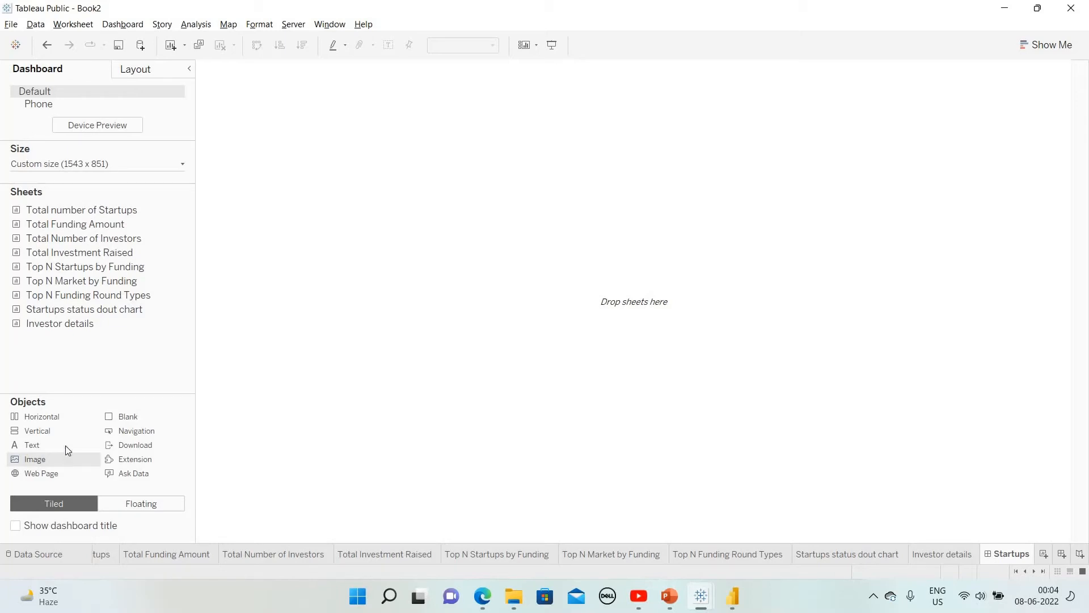
left_click_drag(402, 297, 401, 290)
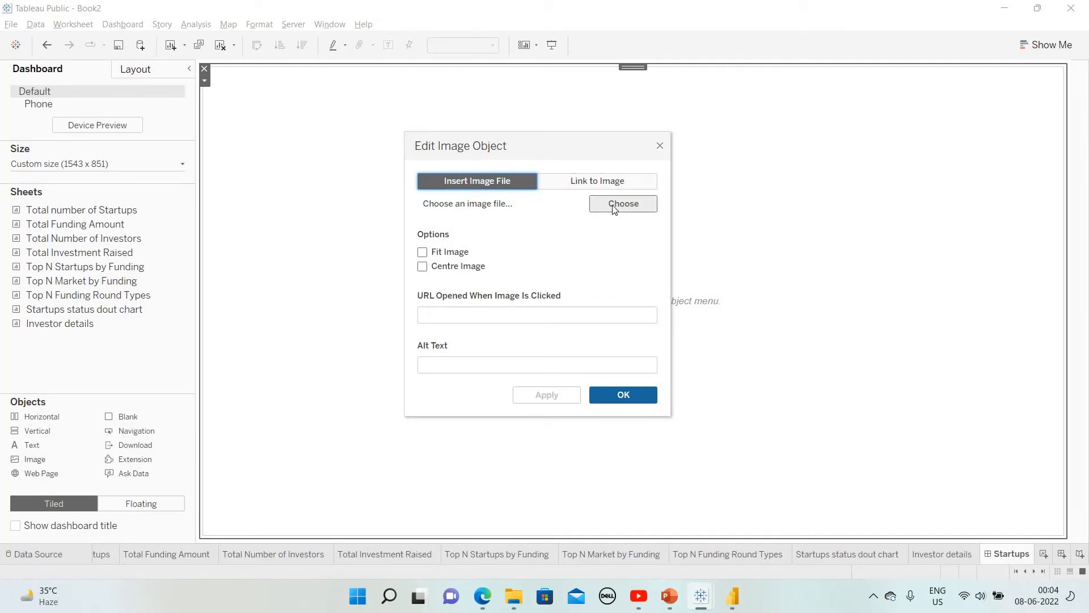
Choose the Total Startups Theme Page image from the Dashboard3_Total Startups folder in Tableau Videos on drive D as the image file
left_click(611, 202)
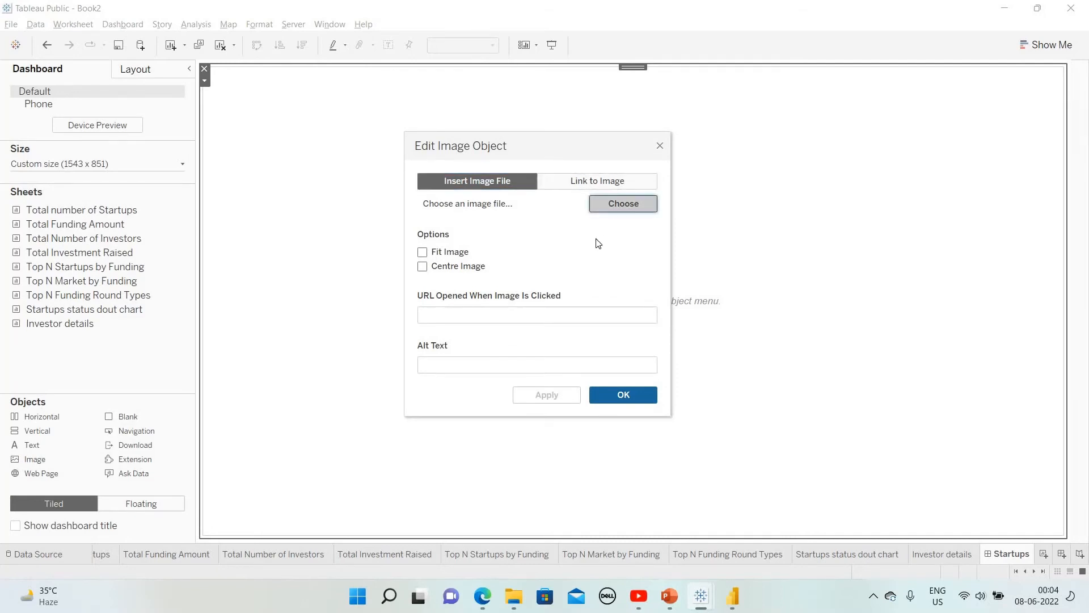
left_click(556, 175)
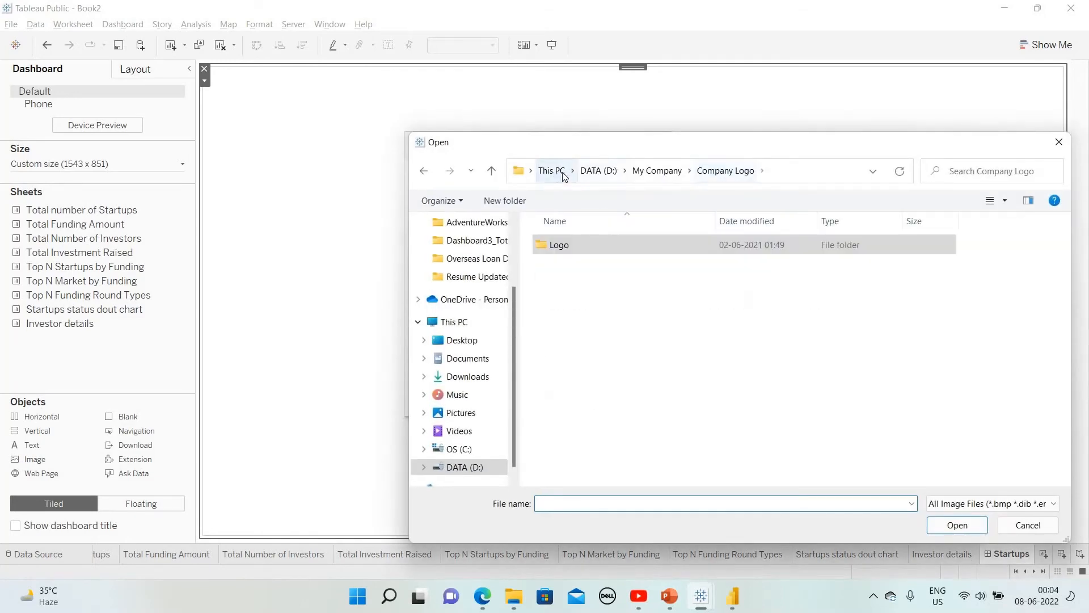
left_click(654, 171)
left_click(600, 171)
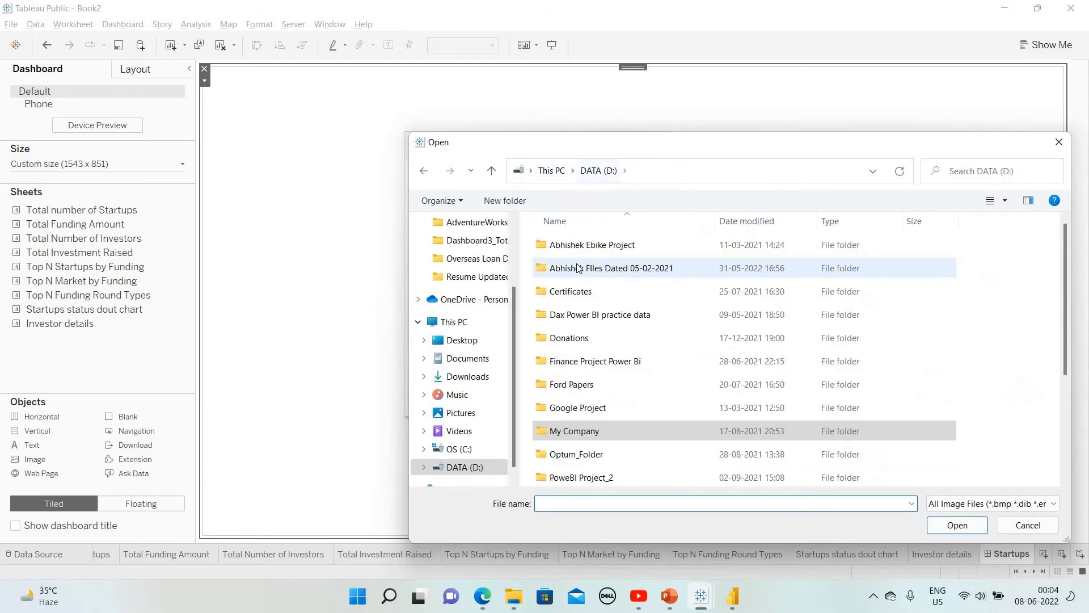
scroll(578, 391, "down", 3)
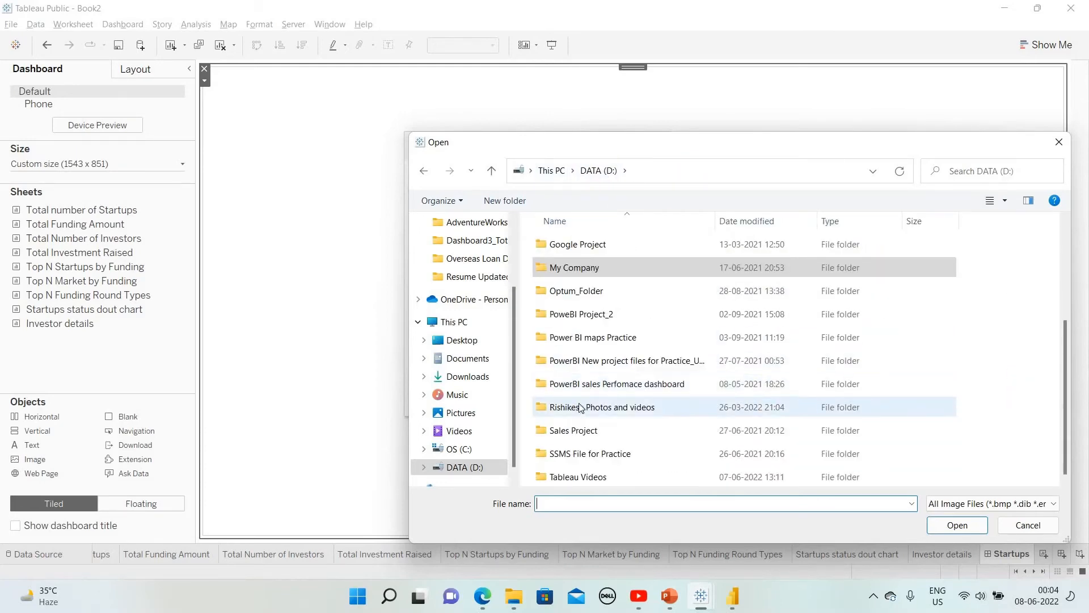
double_click(583, 475)
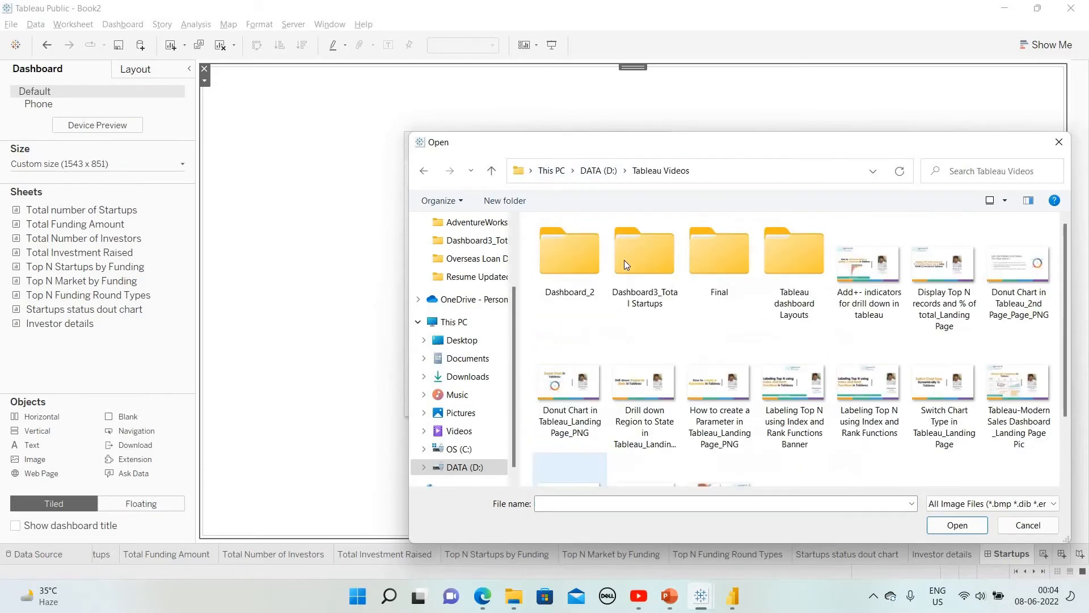
left_click(768, 275)
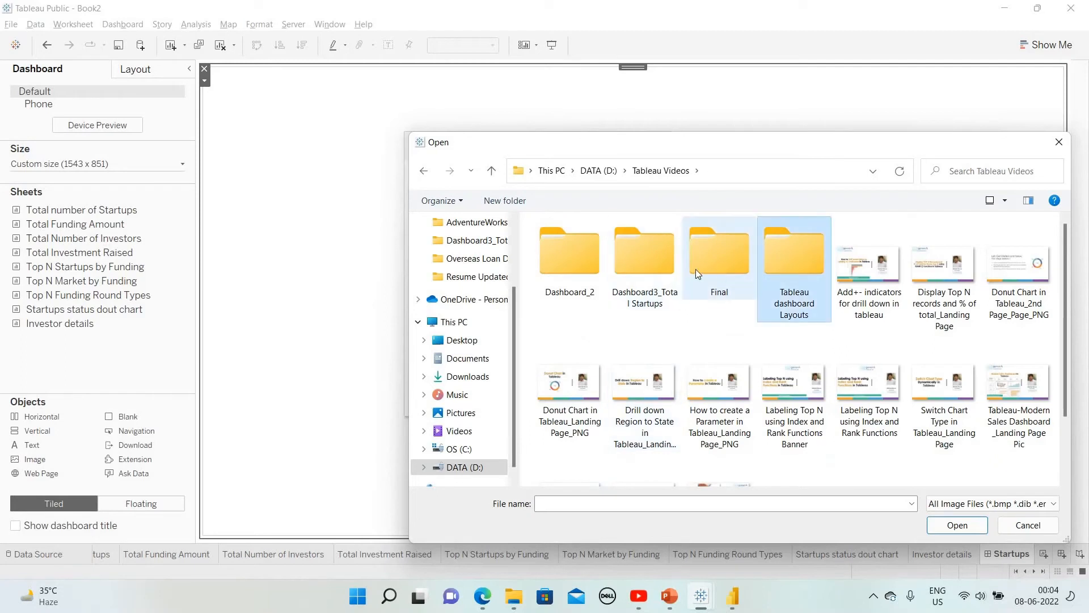
double_click(645, 261)
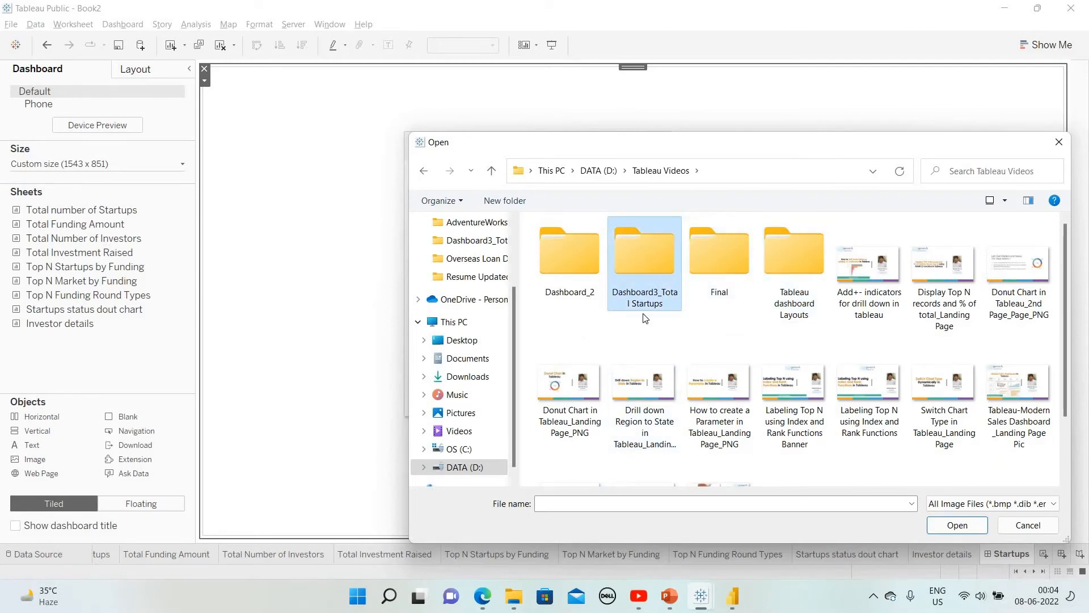
left_click(644, 282)
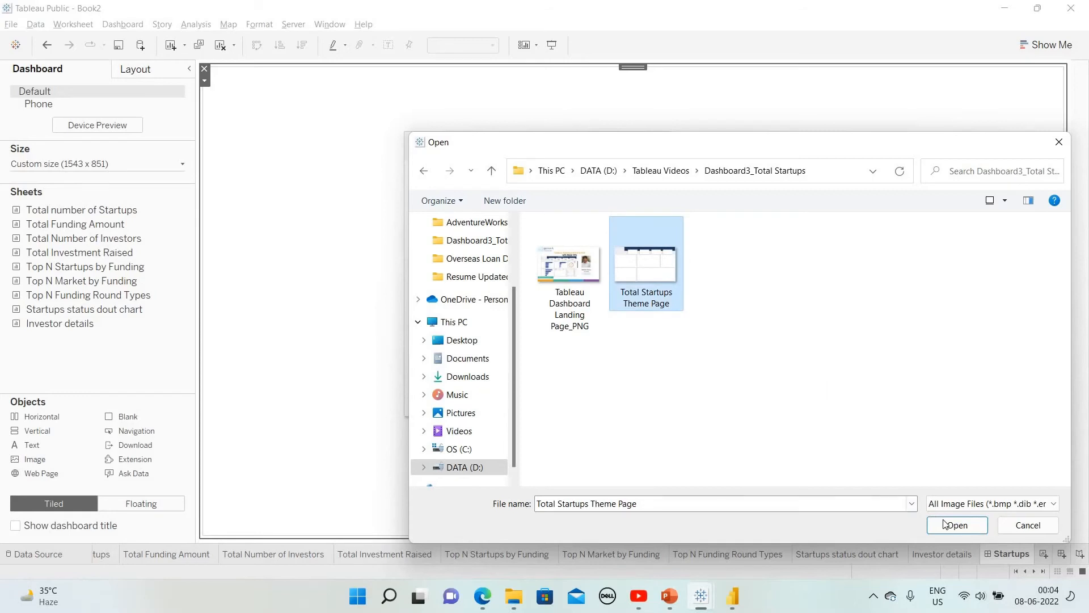
left_click(953, 525)
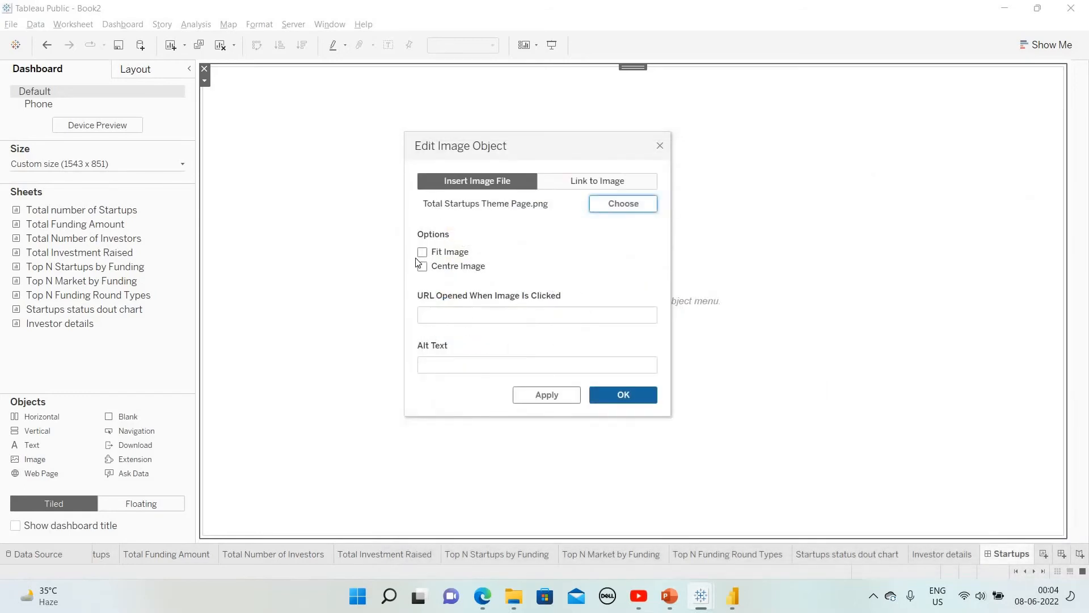
Enable Fit Image and Centre Image for the background image and insert it on the dashboard
left_click(422, 252)
left_click(422, 267)
left_click(561, 396)
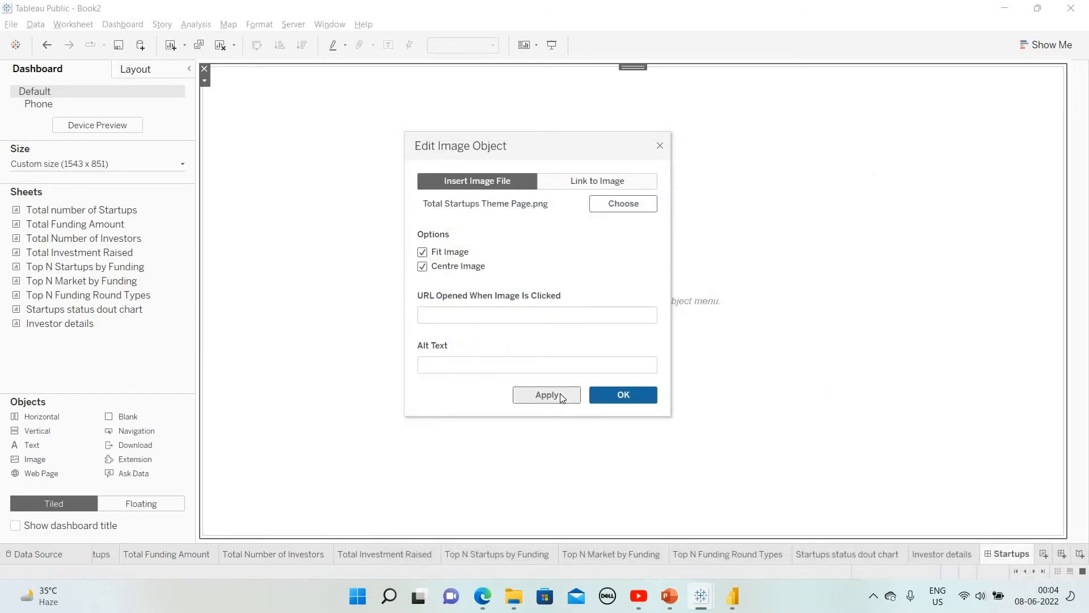
left_click(621, 396)
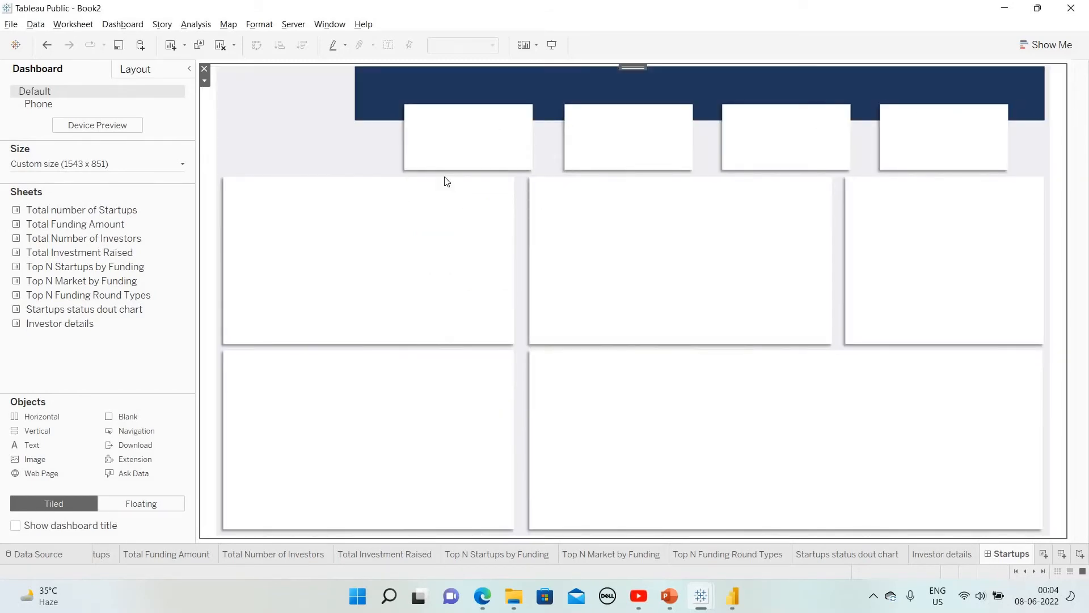
Try a fixed dashboard width of 1443 px and restore it to 1543 px
left_click(176, 163)
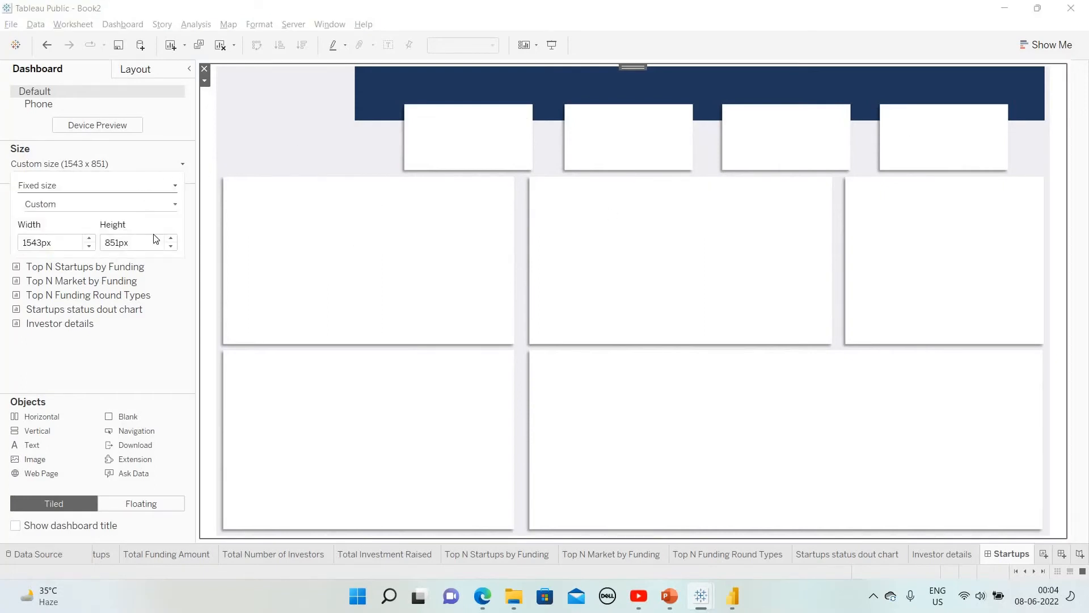
left_click(89, 247)
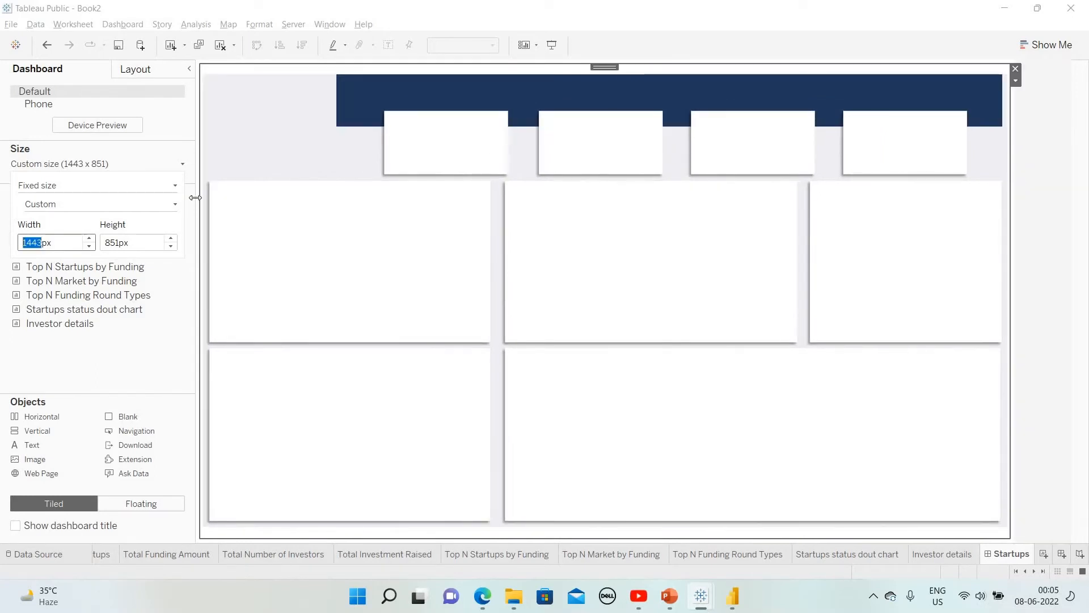
left_click(89, 238)
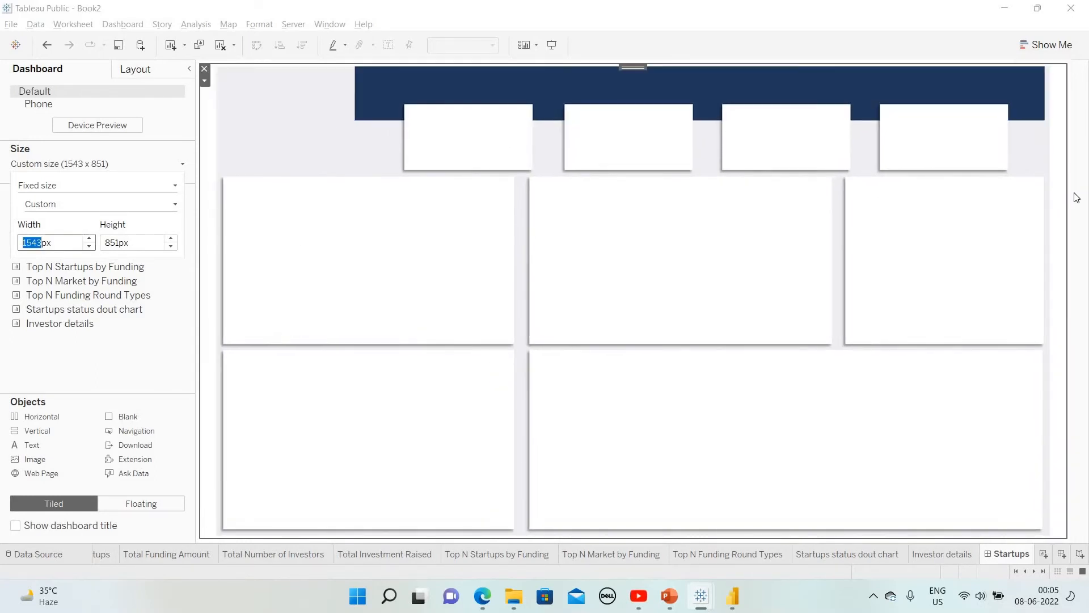
left_click(225, 149)
left_click(146, 345)
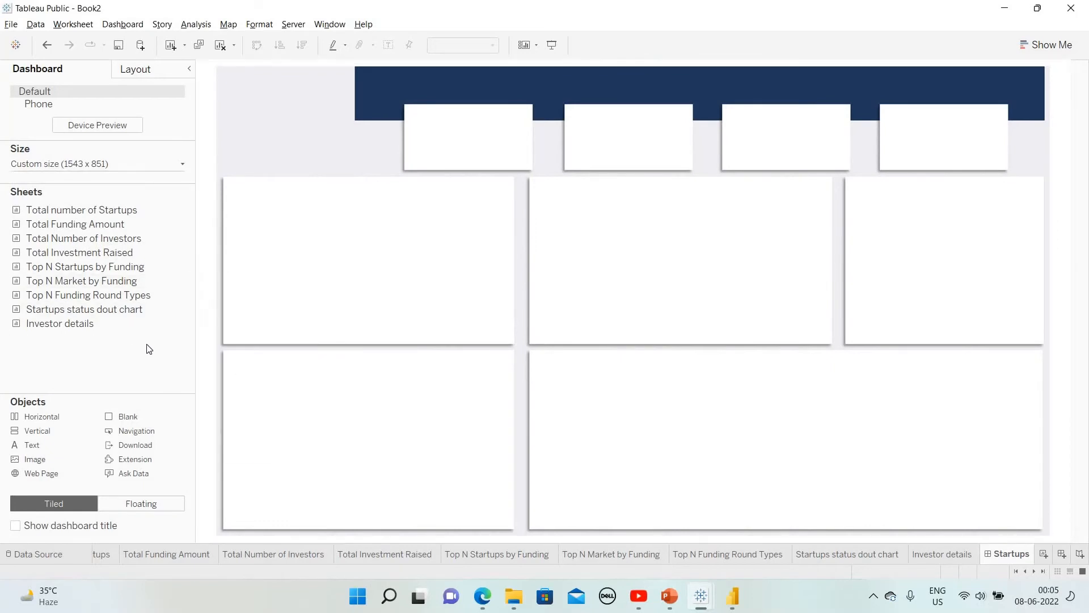
Place the Total number of Startups sheet as a floating object, fitted to the first summary card at about 221 by 114 px
left_click(148, 506)
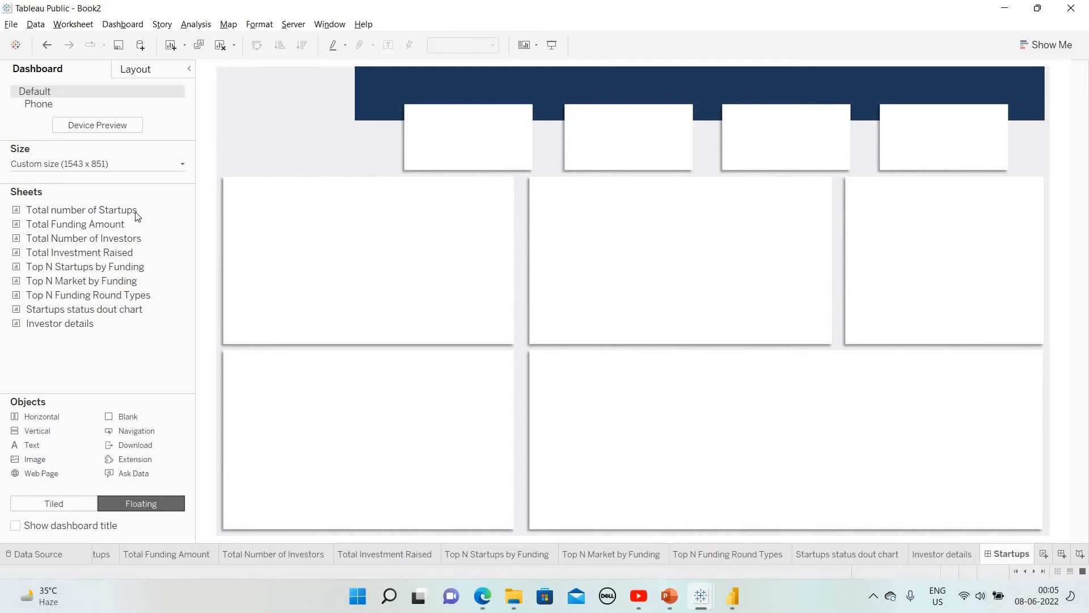
mouse_move(137, 219)
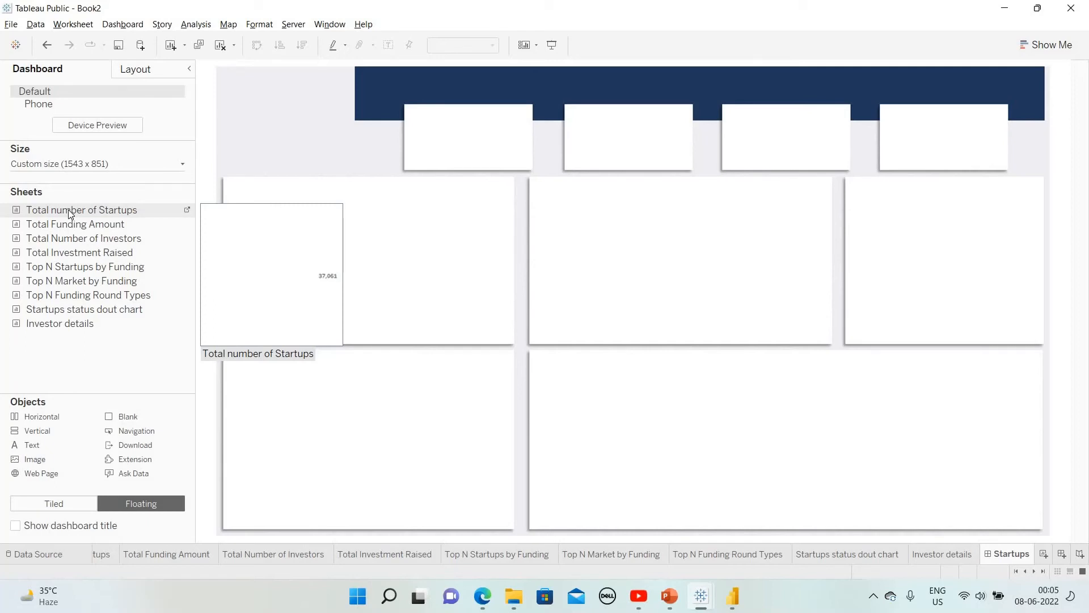
left_click_drag(68, 209, 397, 130)
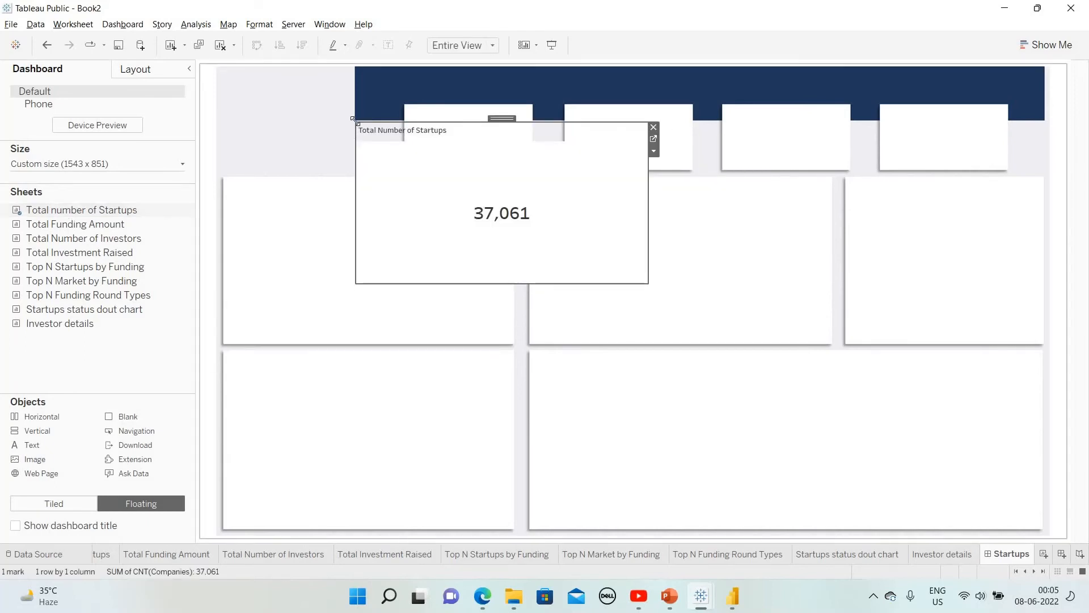
left_click_drag(474, 172, 588, 209)
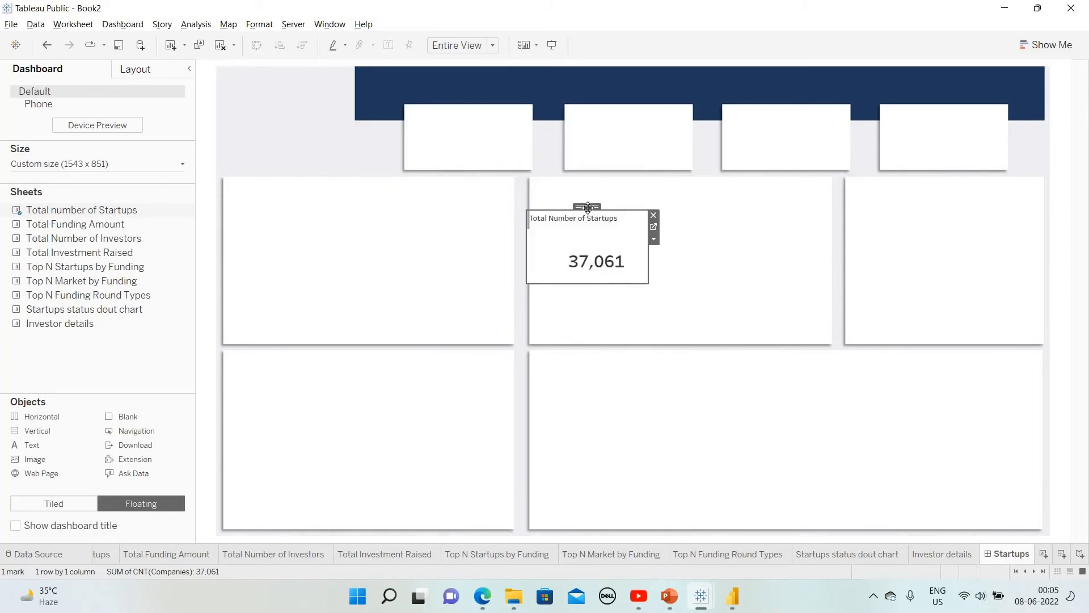
left_click_drag(477, 113, 468, 103)
mouse_move(527, 176)
left_mouse_down()
mouse_move(526, 160)
mouse_move(531, 168)
left_mouse_up()
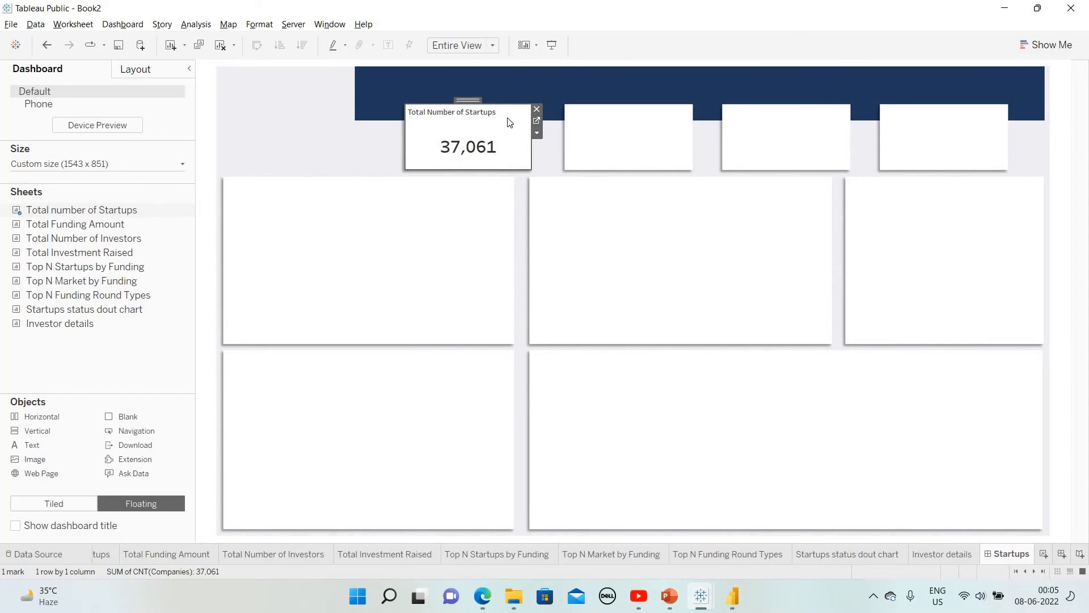
Centre the title text of the Total Number of Startups card
right_click(509, 122)
left_click(531, 134)
key("ctrl+a")
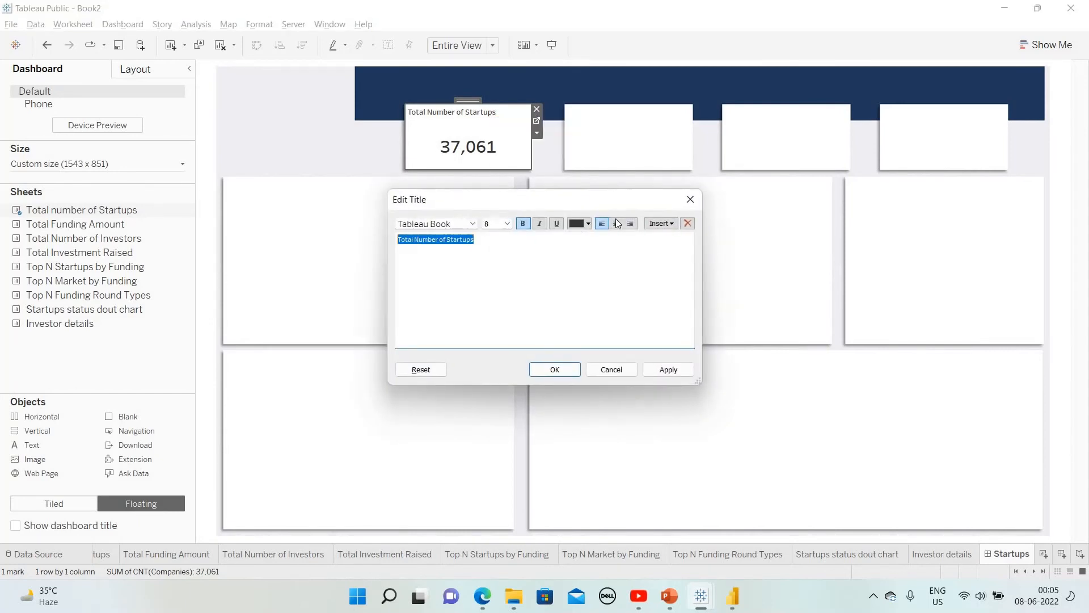
left_click(616, 223)
left_click(668, 369)
left_click(556, 370)
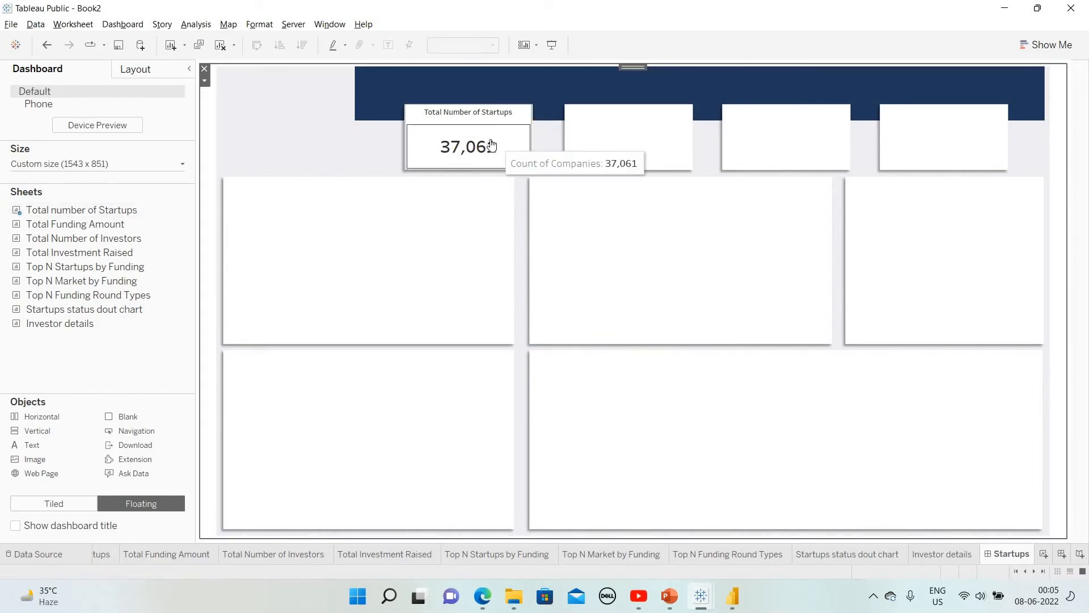
left_click(273, 97)
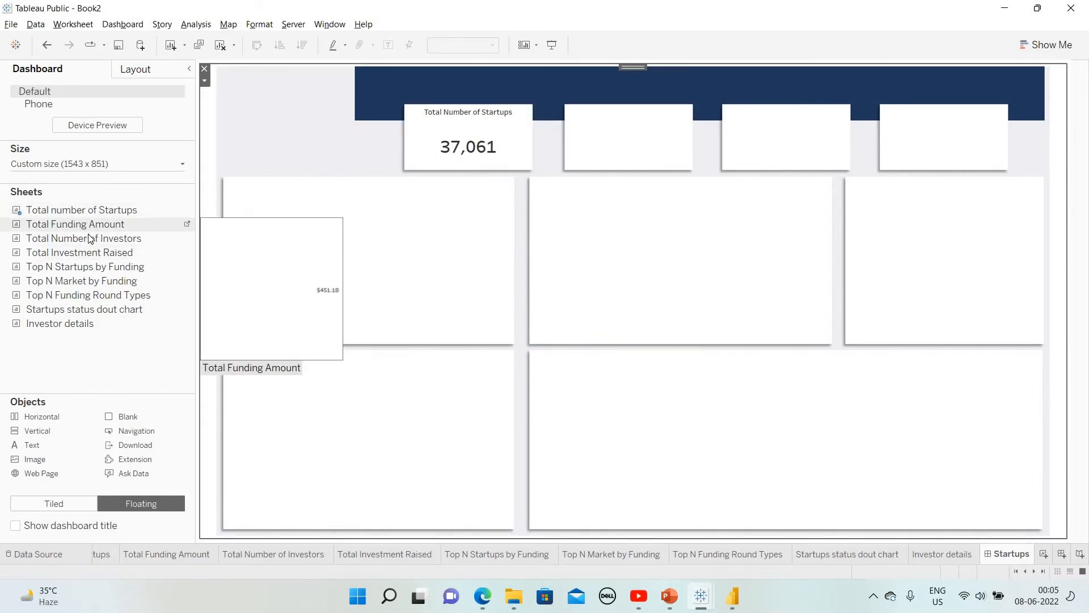
Add the Total Funding Amount sheet as a floating object and check the layout size of the Total Number of Startups card
mouse_move(90, 241)
left_click_drag(374, 221, 549, 112)
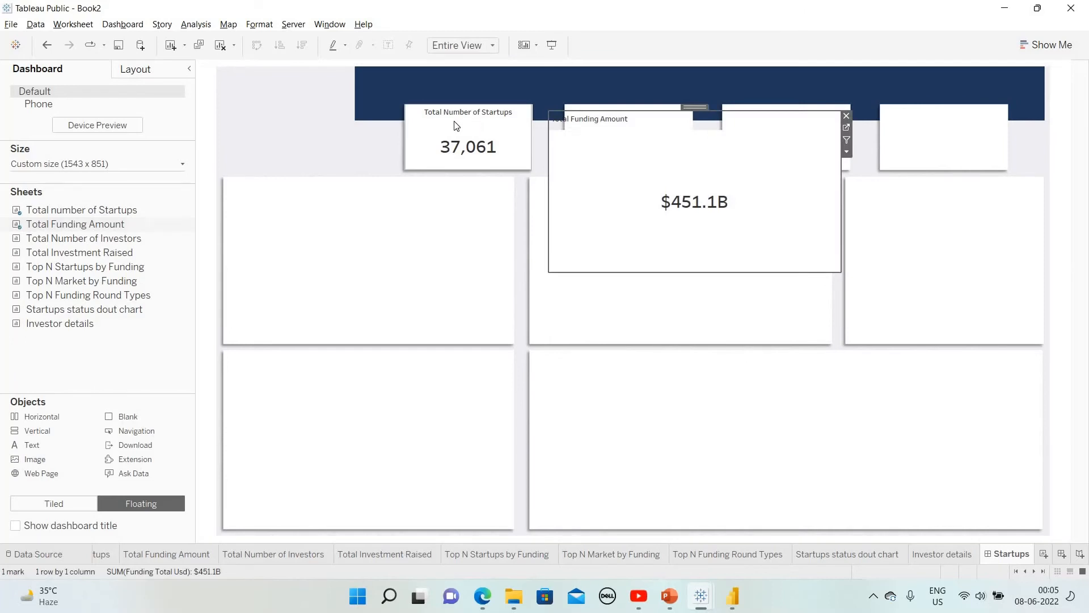
left_click(484, 126)
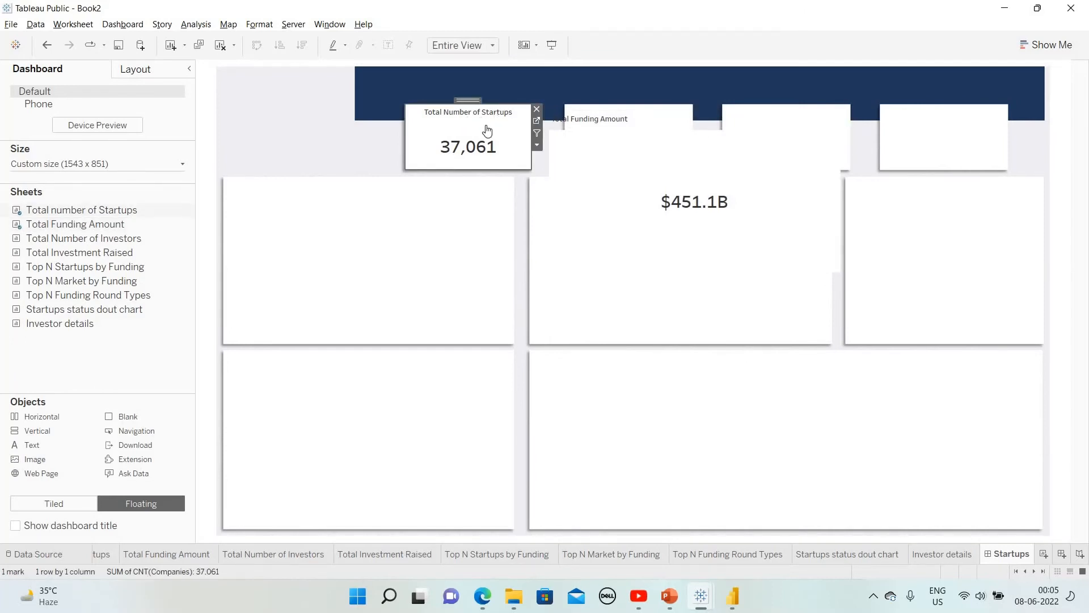
left_click(145, 71)
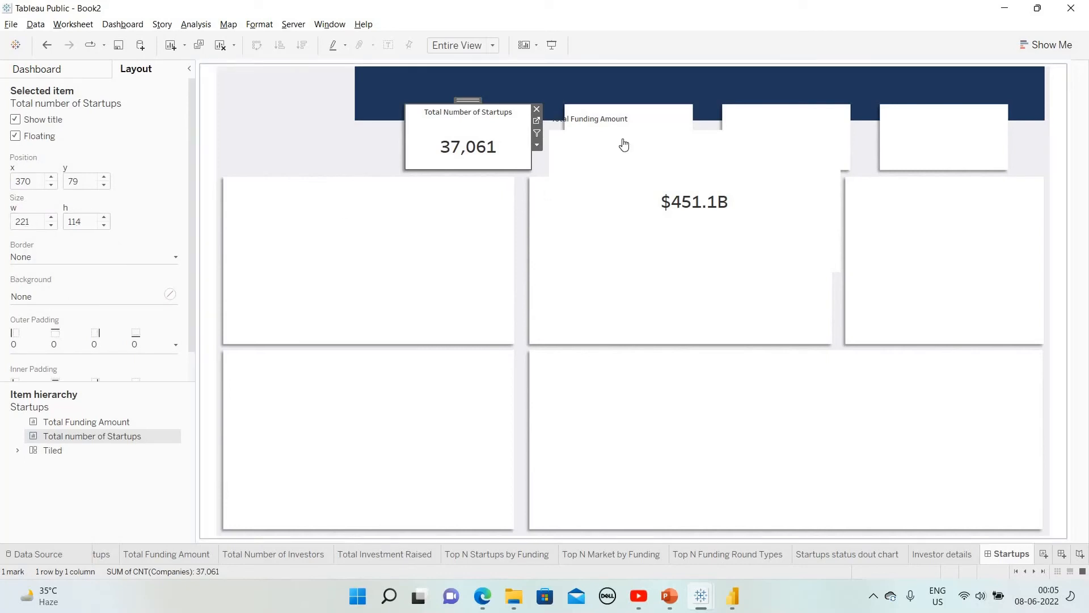
Set the Total Funding Amount sheet's size to 221 by 114 px and position it on the second summary card
left_click(660, 128)
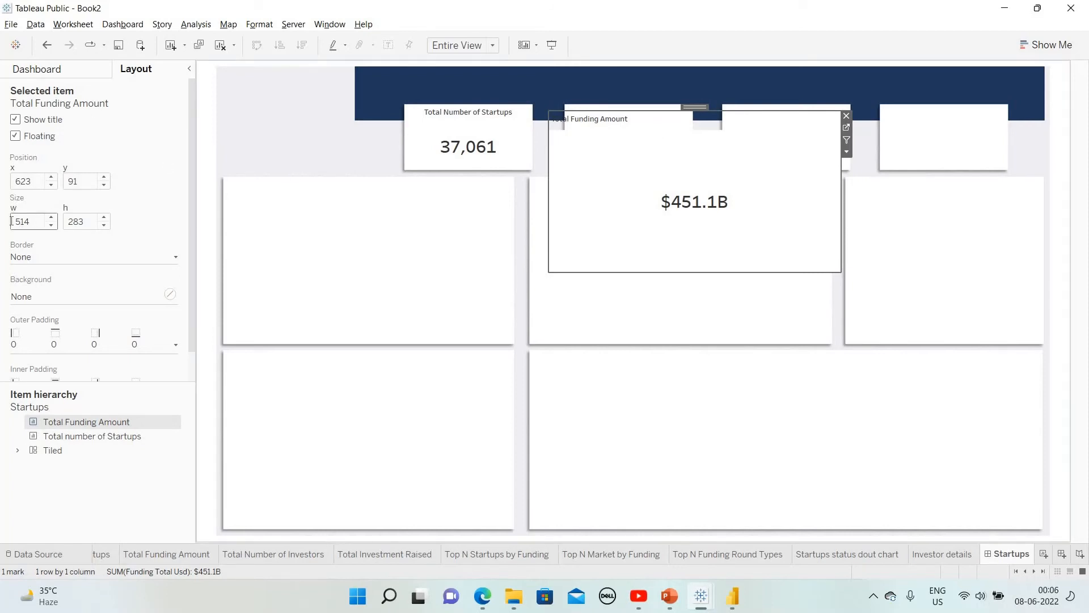
type("221")
double_click(90, 222)
type("114")
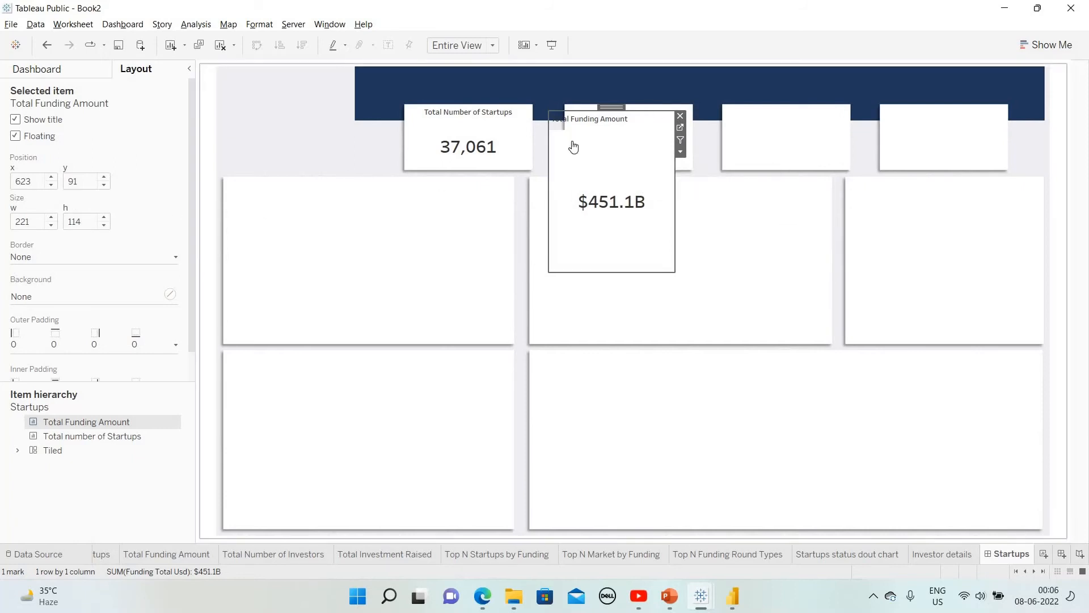
left_click(126, 219)
left_click_drag(609, 109, 625, 101)
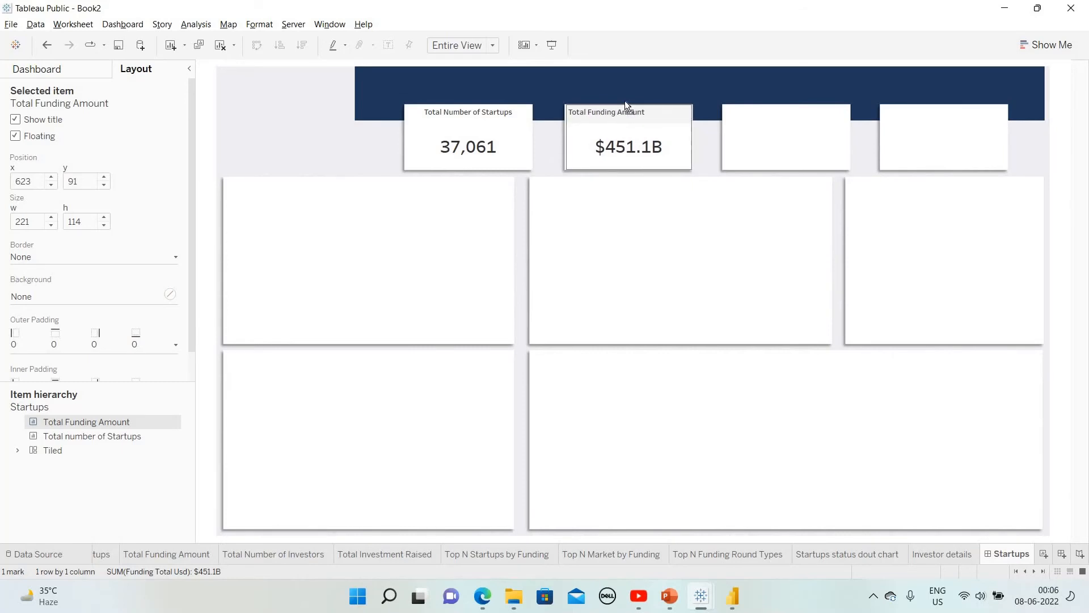
left_click(705, 155)
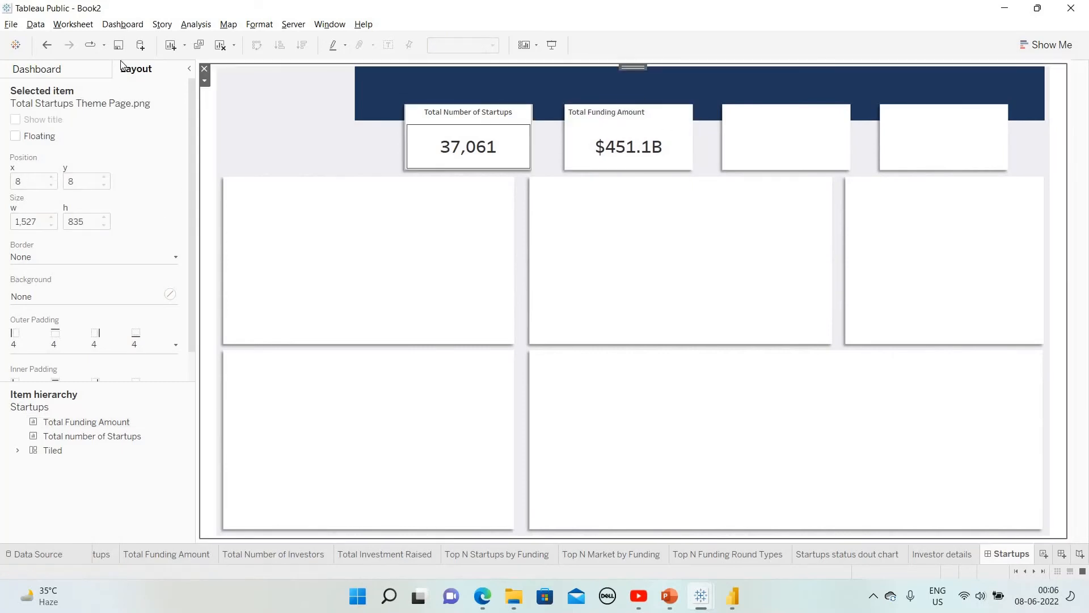
Add the Total Number of Investors sheet to the dashboard as a floating object near the third summary card
left_click(37, 69)
left_click_drag(83, 241, 85, 242)
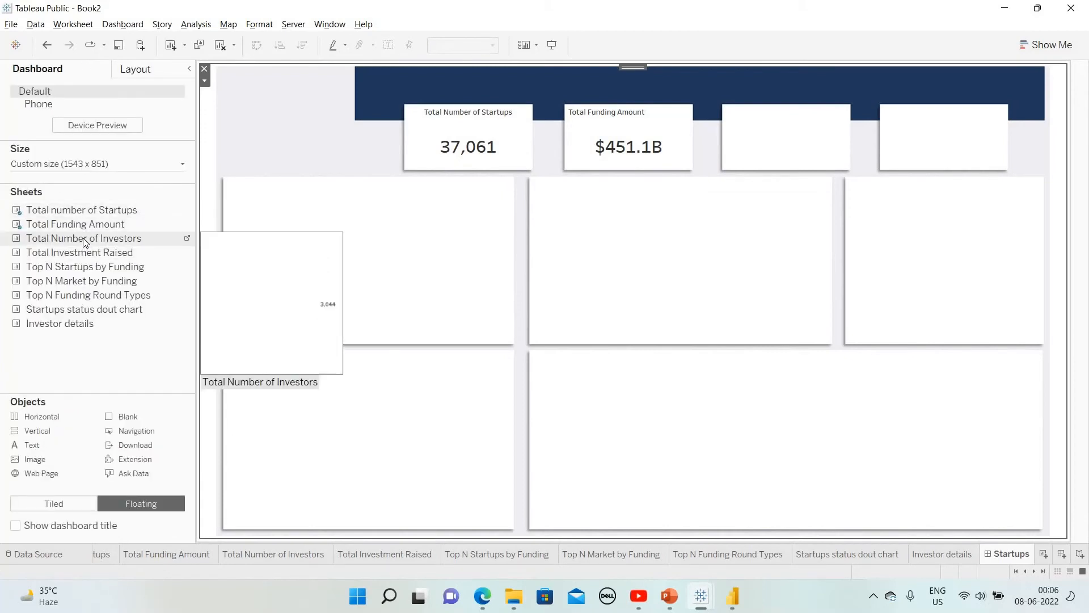
left_click_drag(591, 197, 646, 149)
Set the Total Number of Investors sheet's size to 221 by 114 px and position it on the third summary card
left_click(148, 78)
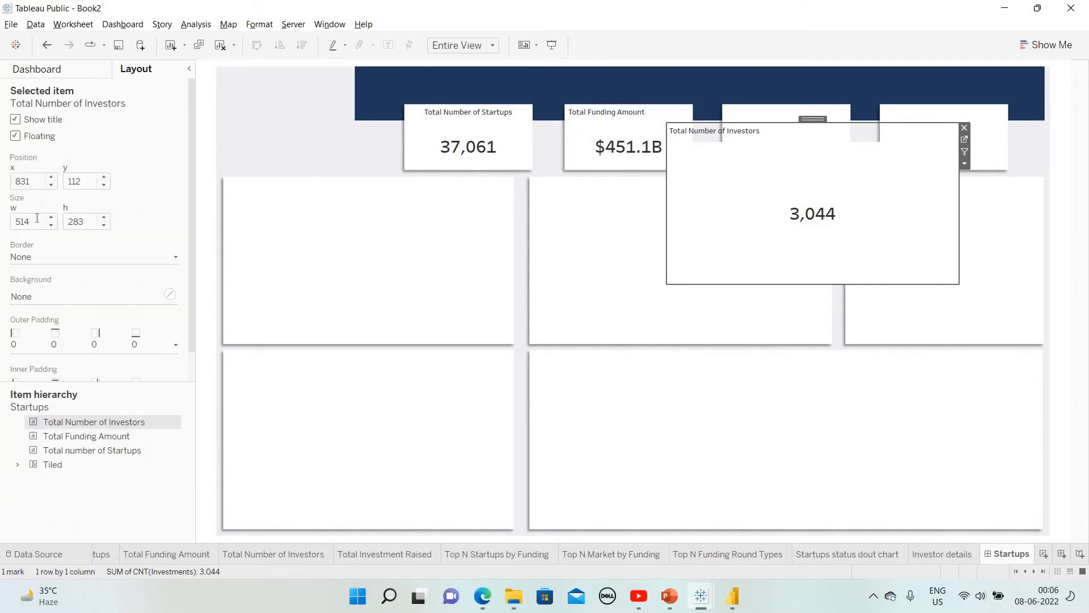
type("221")
double_click(90, 223)
type("114")
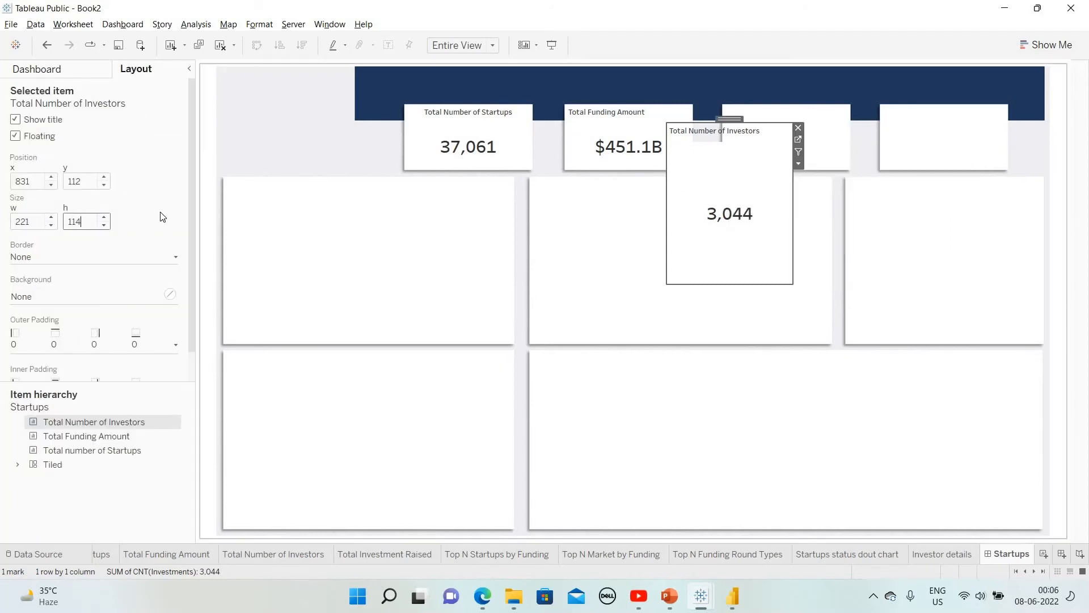
left_click(672, 195)
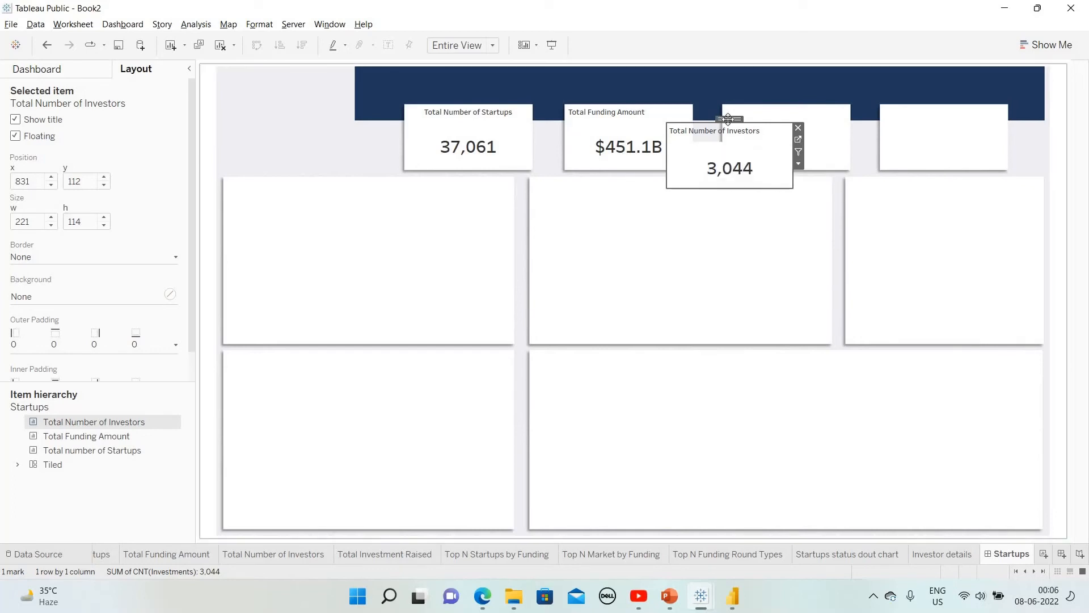
left_click_drag(781, 101, 785, 101)
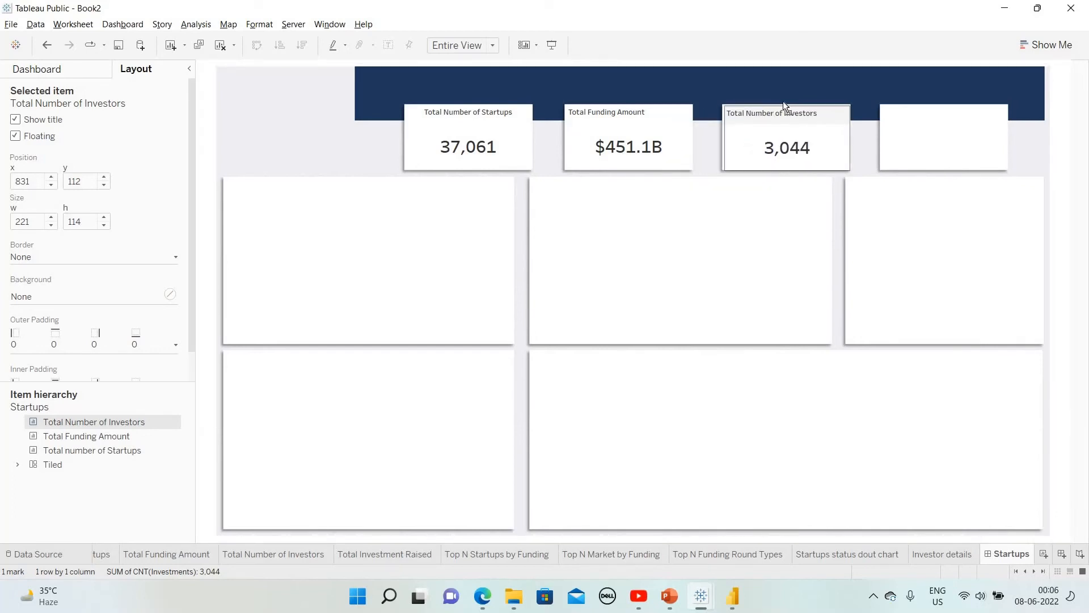
Fine-tune the Total Number of Investors sheet's position on the third summary card to x 931, y 79
left_click_drag(783, 101, 785, 100)
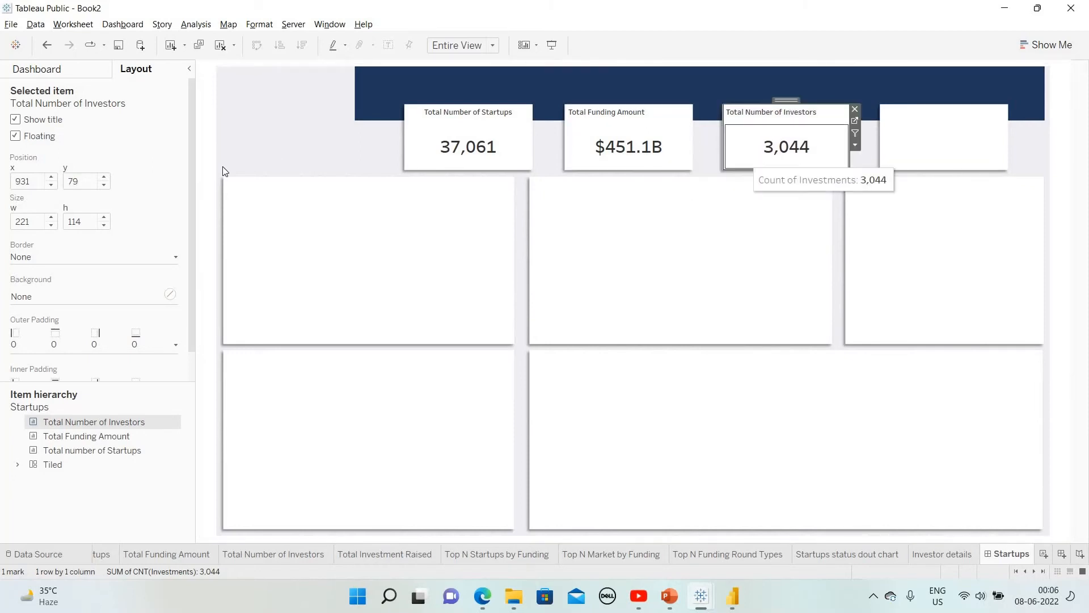
left_click(268, 139)
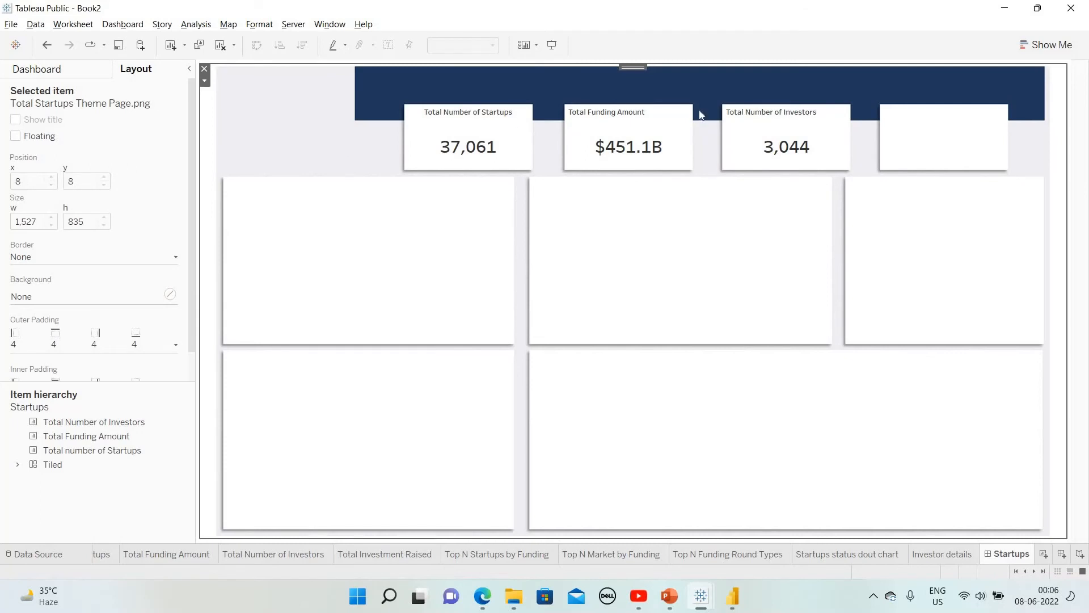
Center-align the title of the Total Funding Amount card
left_click(625, 111)
right_click(624, 112)
left_click(647, 116)
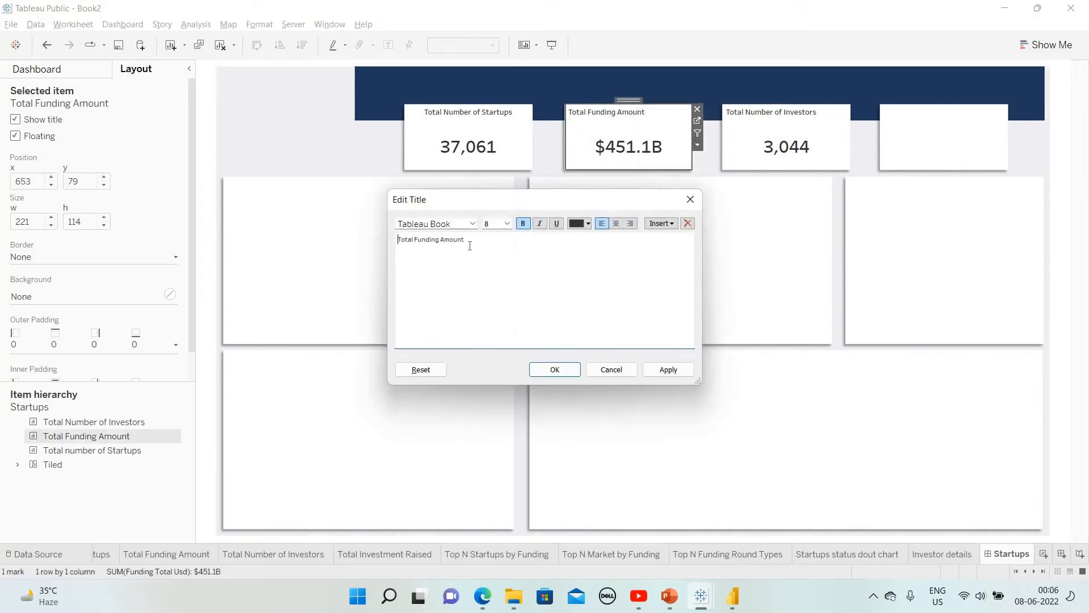
key("ctrl+a")
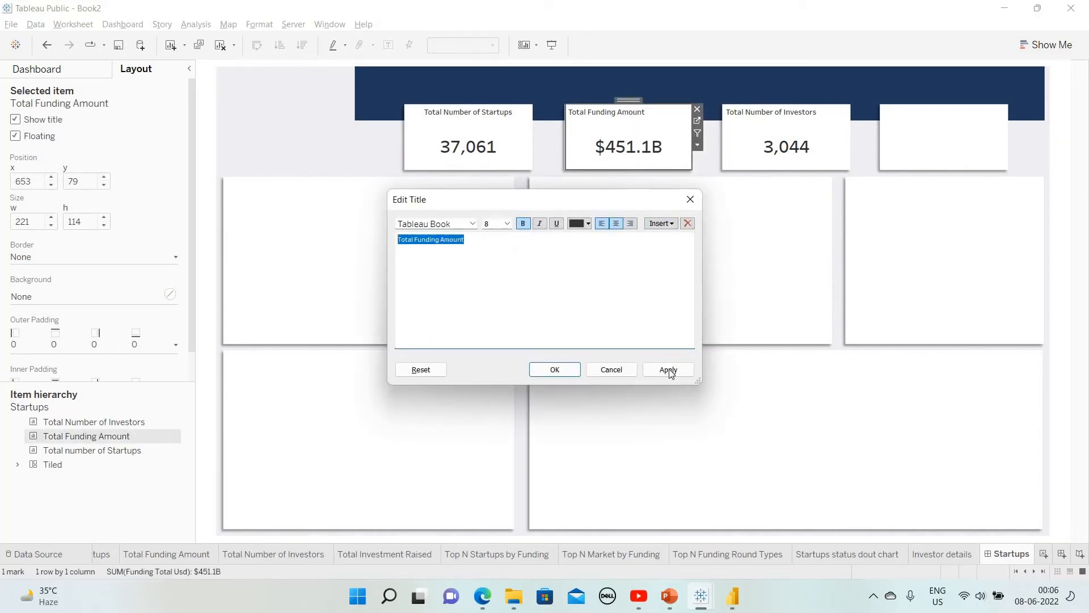
left_click(669, 368)
left_click(554, 369)
Center-align the title of the Total Number of Investors card
left_click(818, 122)
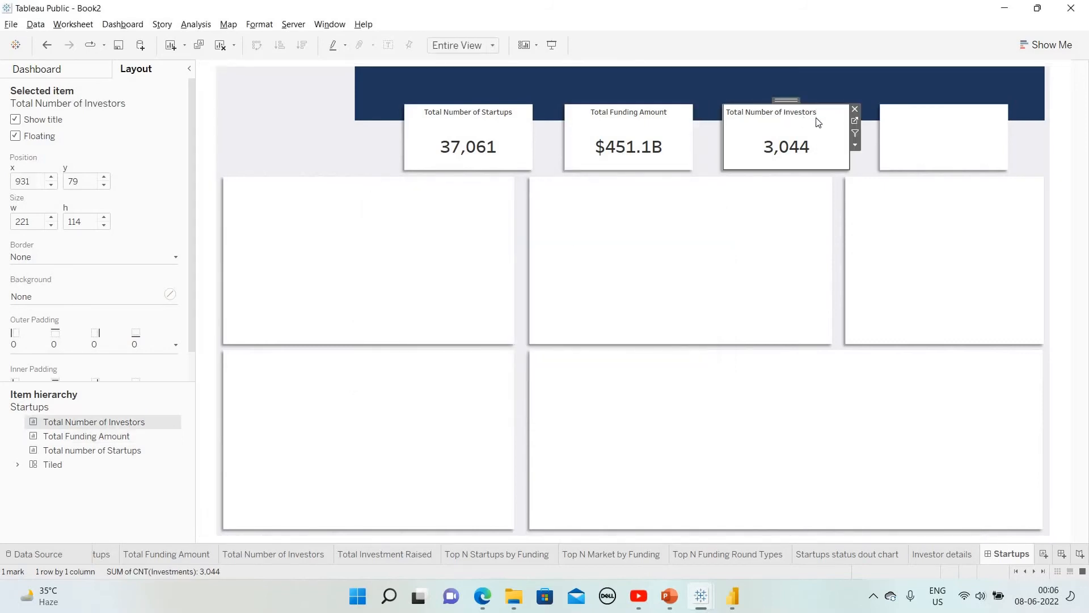
double_click(818, 123)
key("ctrl+a")
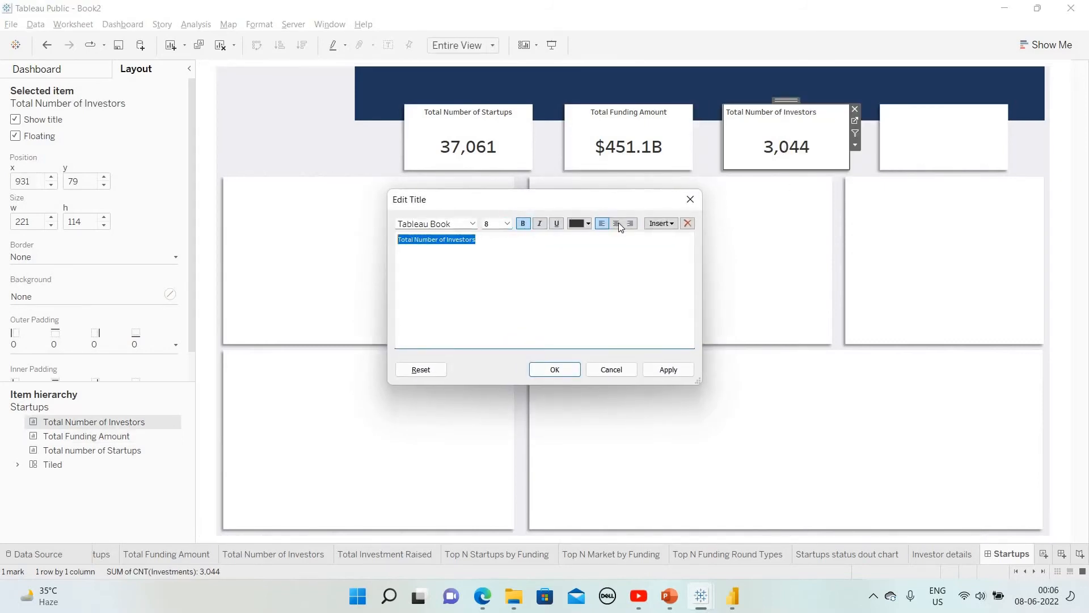
left_click(616, 223)
left_click(667, 370)
left_click(555, 370)
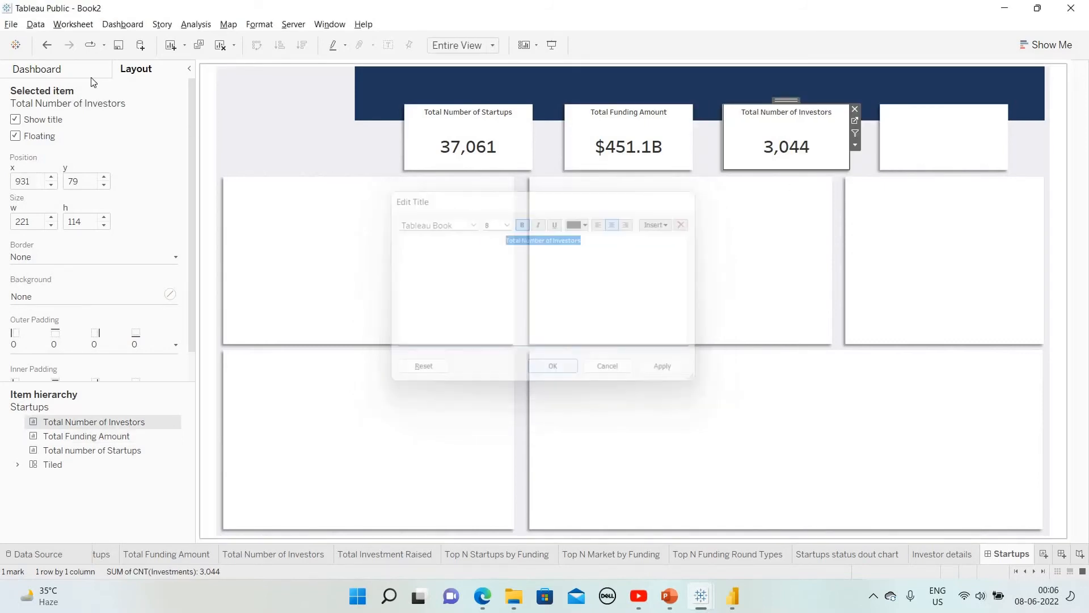
Add the Total Investment Raised sheet to the dashboard as a floating object below the summary cards
left_click(64, 74)
left_click_drag(91, 253, 93, 254)
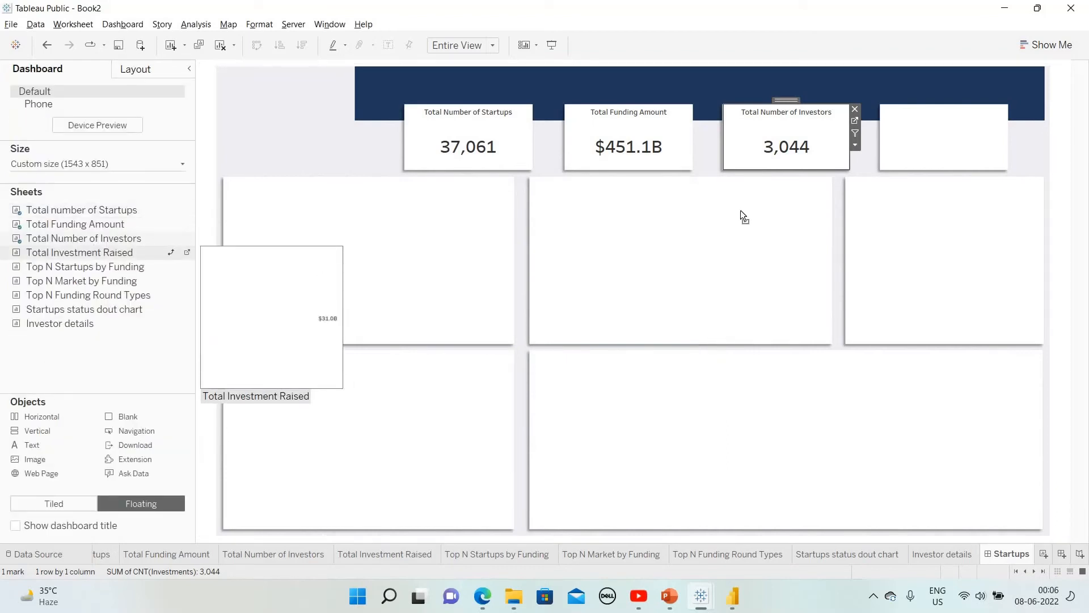
mouse_move(740, 210)
left_mouse_down()
mouse_move(709, 185)
mouse_move(730, 200)
left_mouse_up()
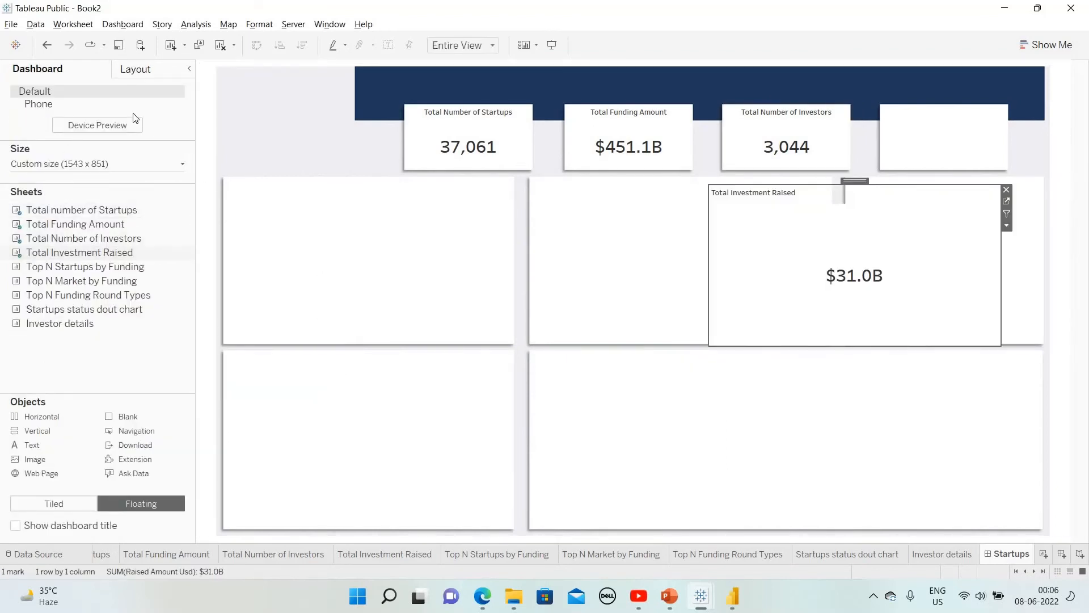
Set the Total Investment Raised sheet's size to 221 by 114 px and position it on the fourth summary card
left_click(149, 69)
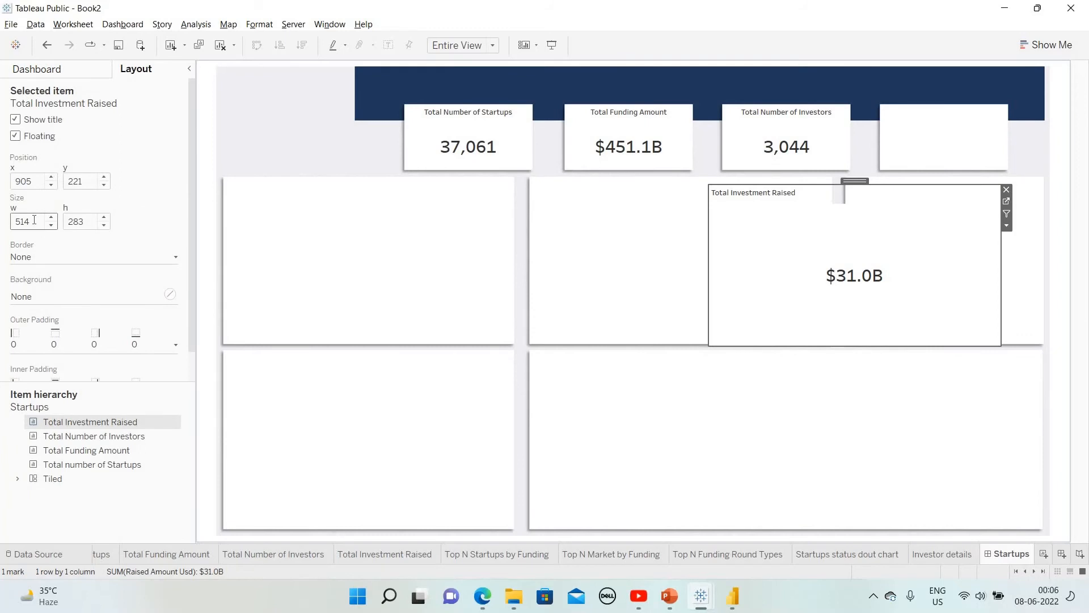
type("221")
left_click(88, 219)
type("114")
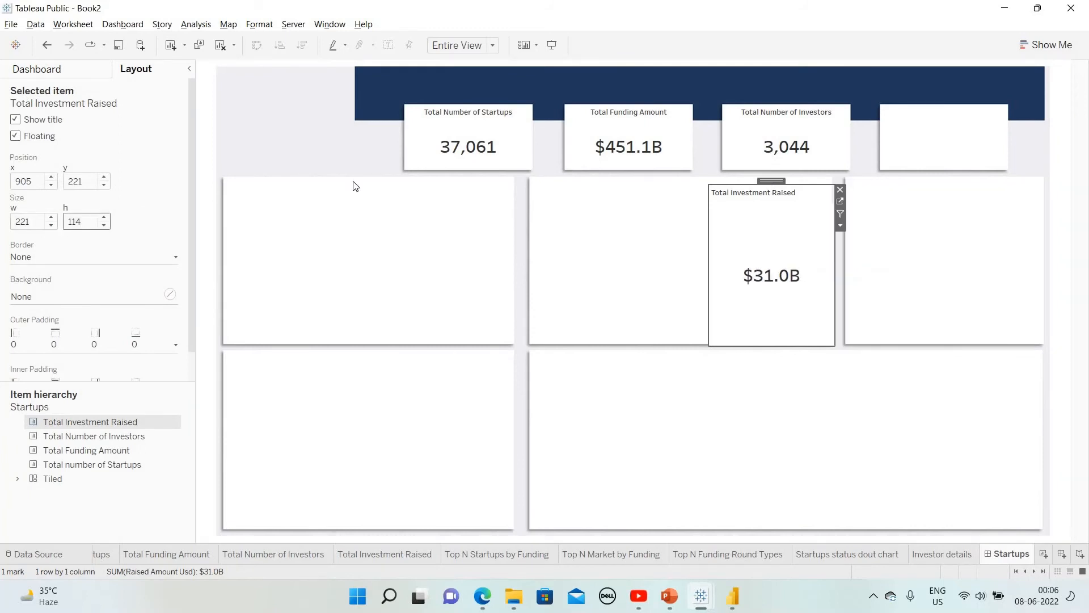
left_click_drag(771, 181, 938, 100)
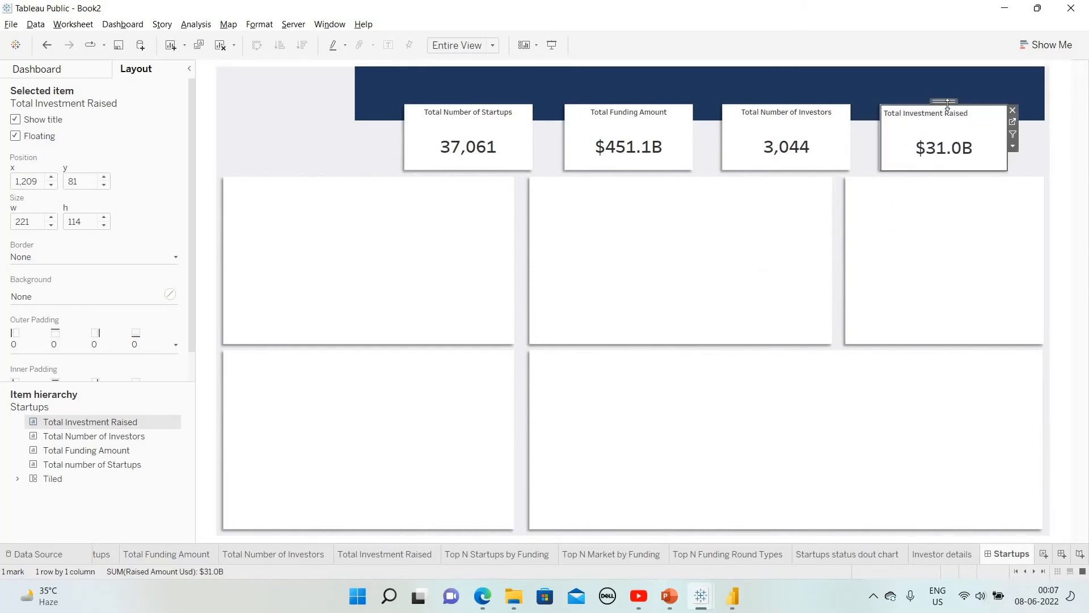
left_click_drag(957, 101, 957, 100)
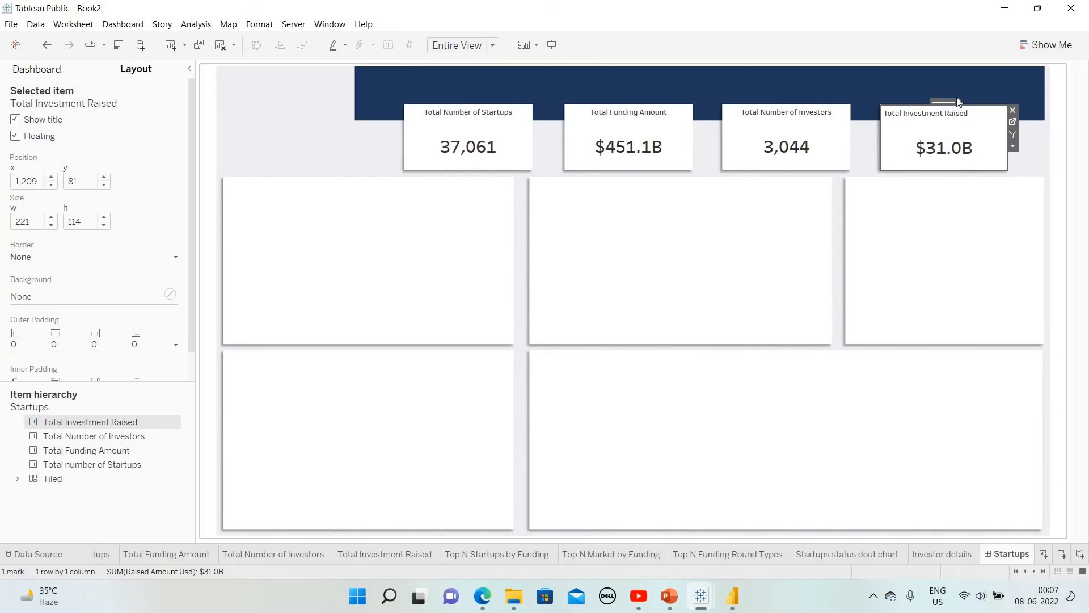
Center-align the title of the Total Investment Raised card and deselect the card
right_click(933, 120)
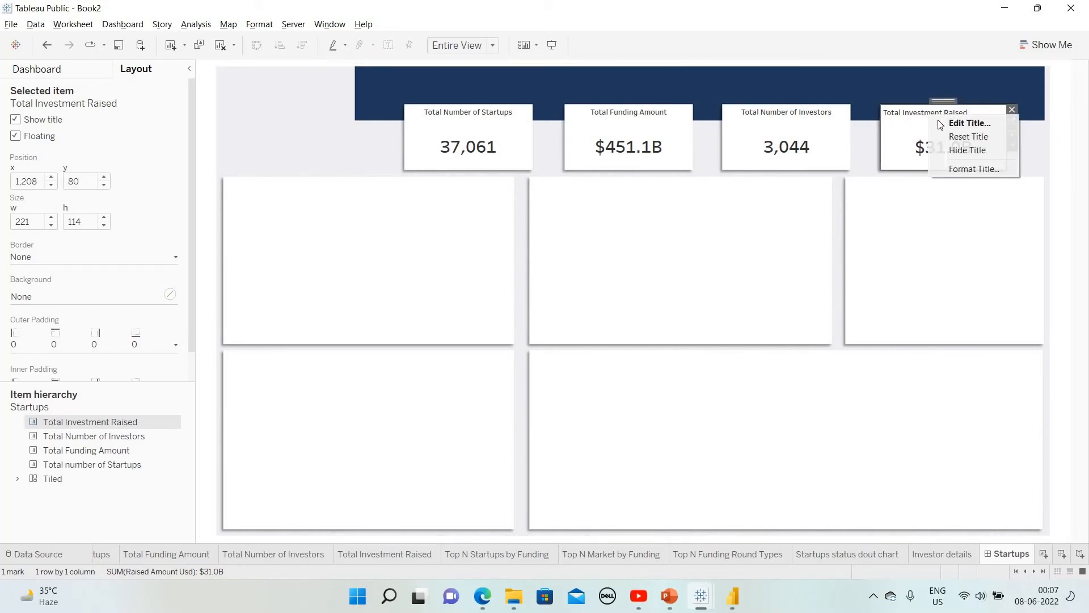
left_click(966, 121)
key("ctrl+a")
key("ctrl+i")
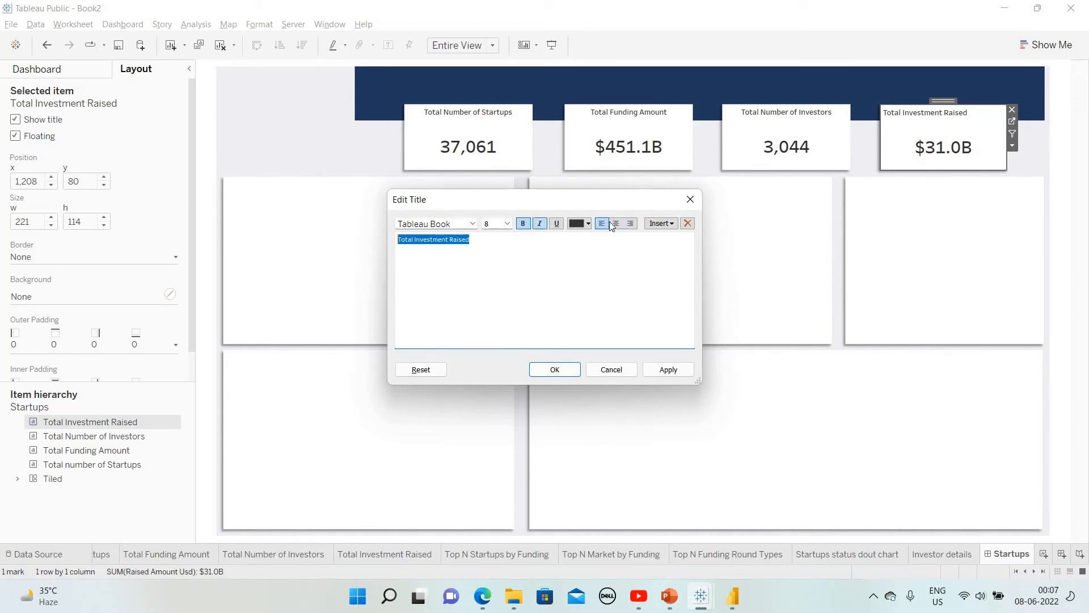
key("ctrl+e")
left_click(553, 369)
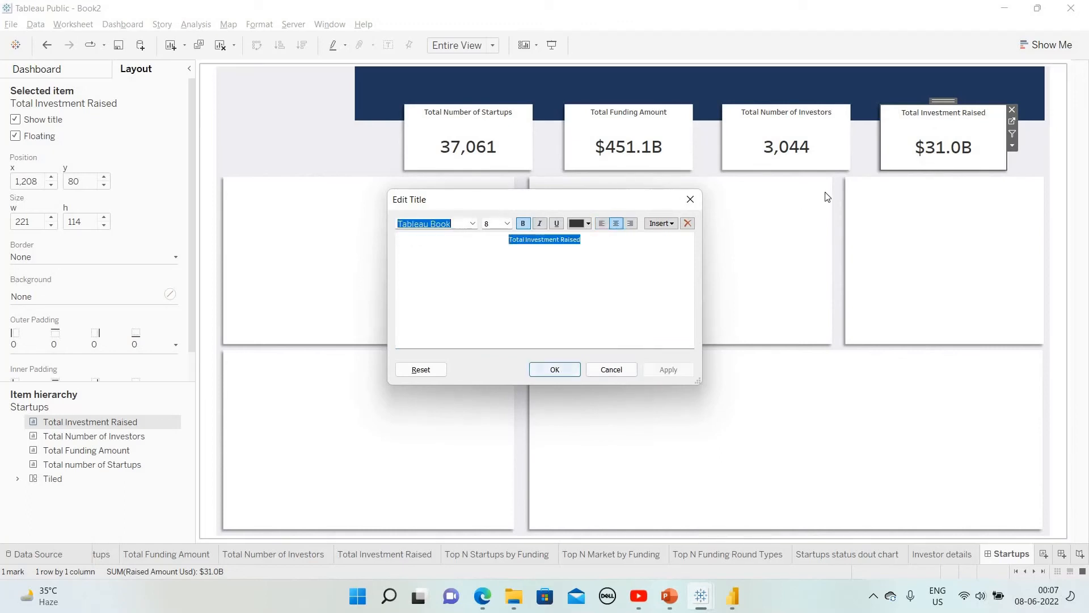
left_click(1044, 148)
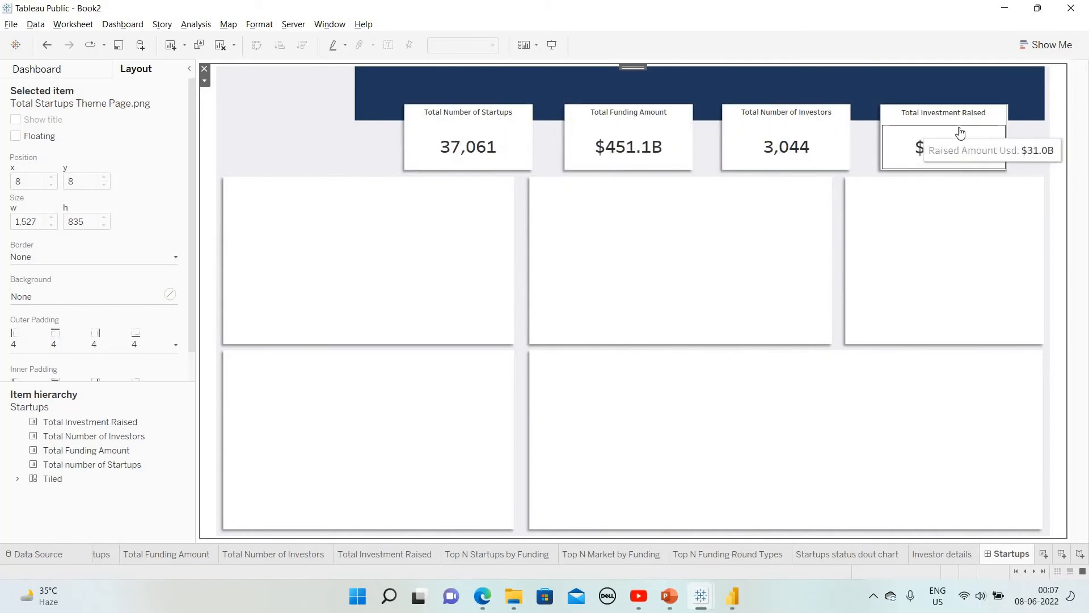
Add the Top N Startups by Funding sheet as a floating object on the upper-left chart panel and match its width to the panel
left_click(52, 70)
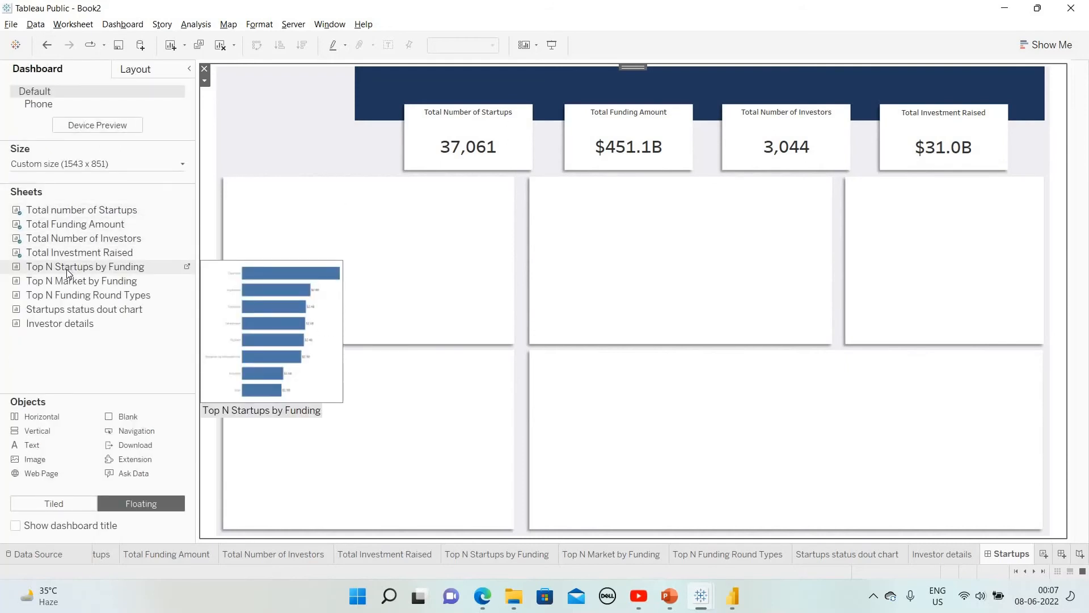
left_click_drag(373, 204, 226, 178)
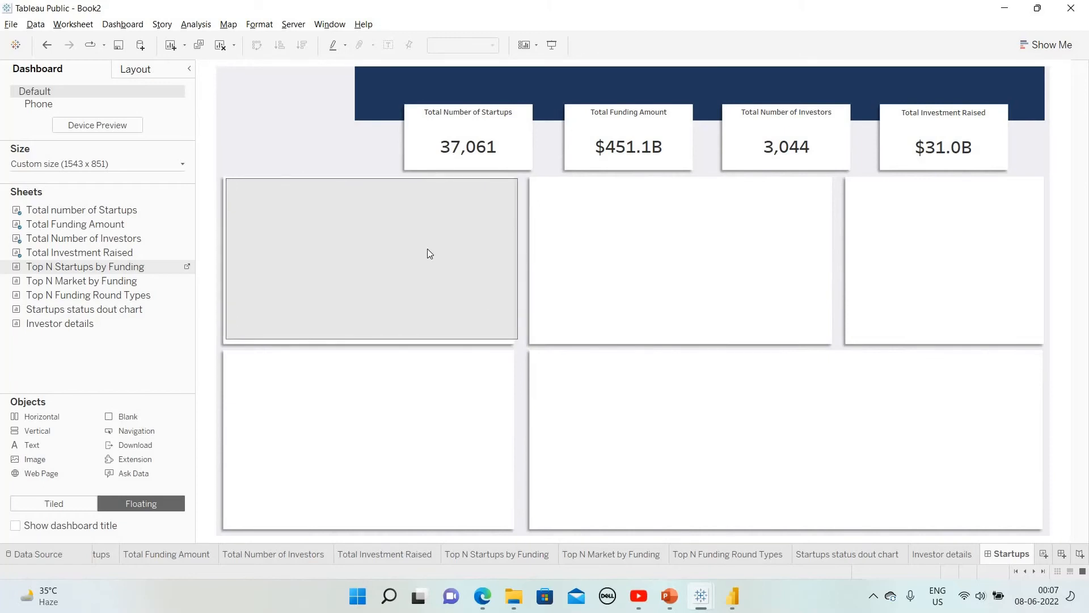
mouse_move(517, 251)
left_mouse_down()
mouse_move(503, 250)
mouse_move(512, 251)
left_mouse_up()
Move the Top N parameter control to the empty area beside the dark blue banner and widen it to fill that space
left_click(552, 183)
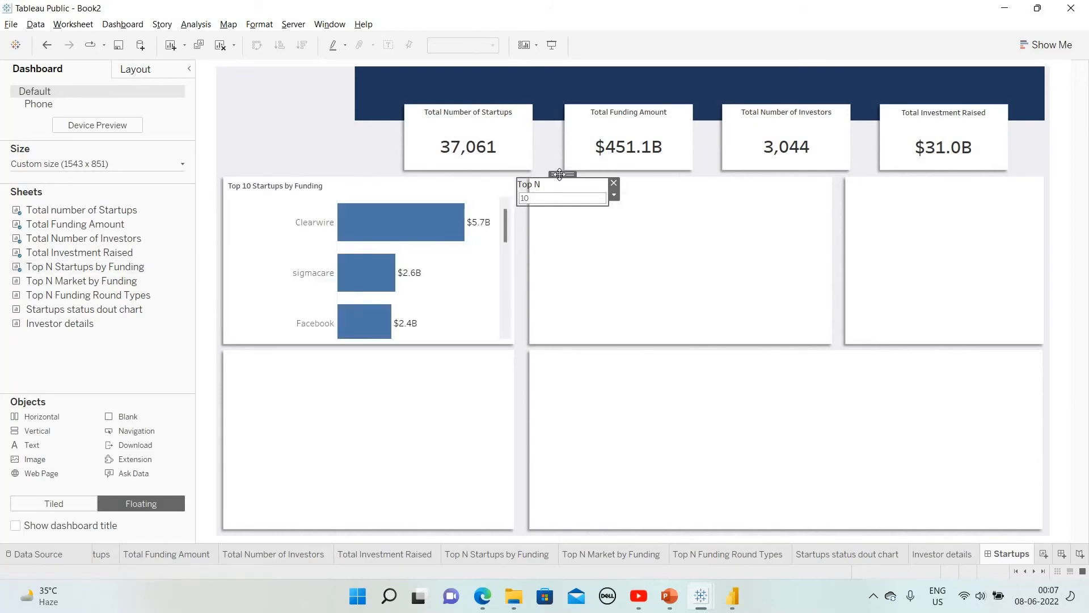
left_click_drag(559, 174, 263, 66)
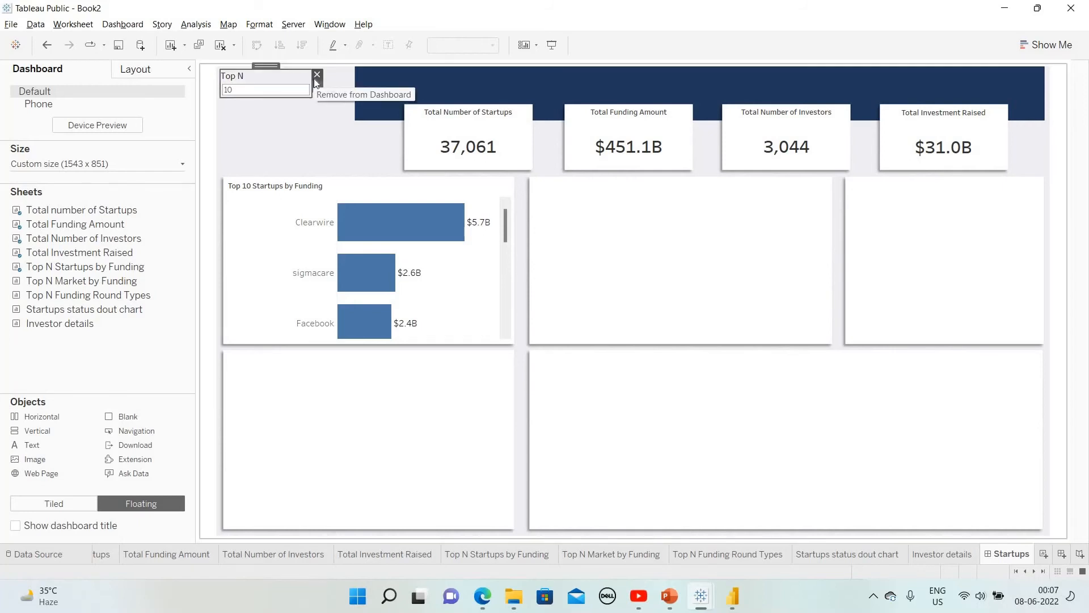
left_click(314, 79)
key("ctrl+z")
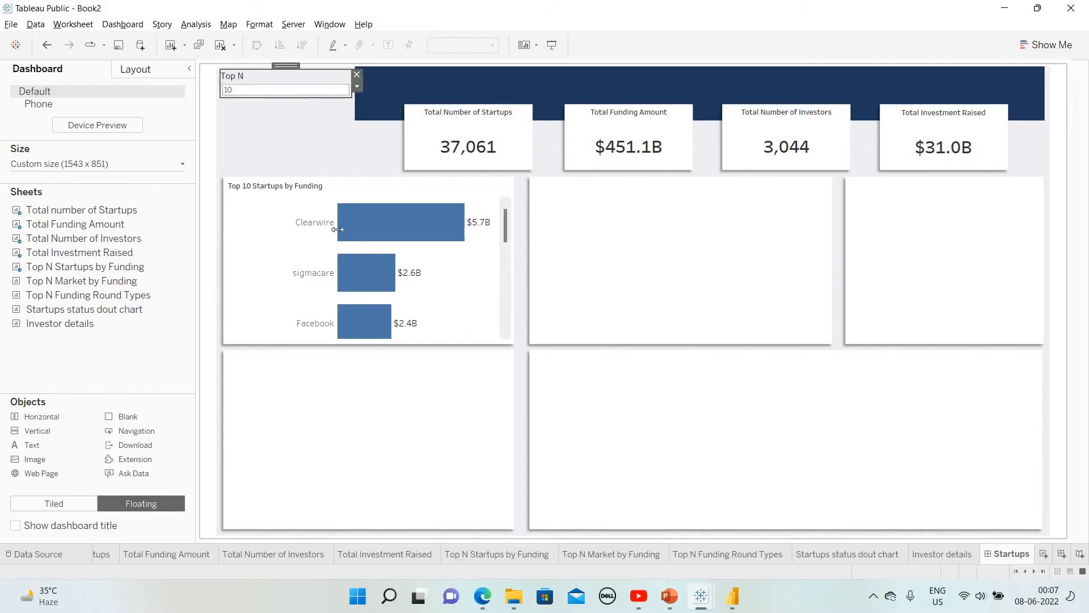
Set the Top 10 Startups by Funding chart to Fit Height and stretch its edges to fill the upper-left panel
left_click_drag(332, 239, 333, 229)
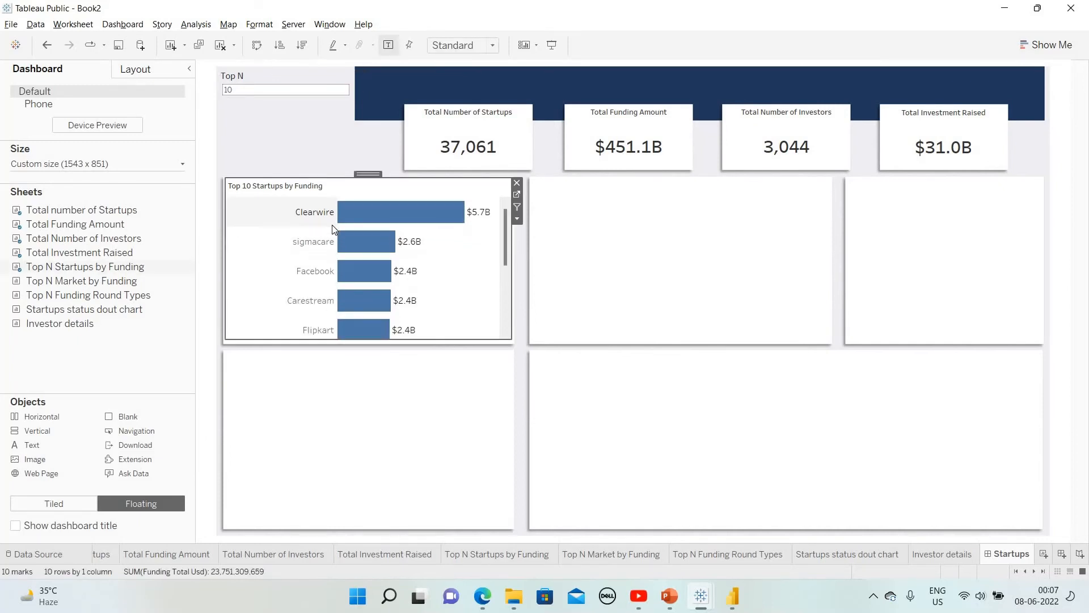
left_click(517, 219)
mouse_move(636, 262)
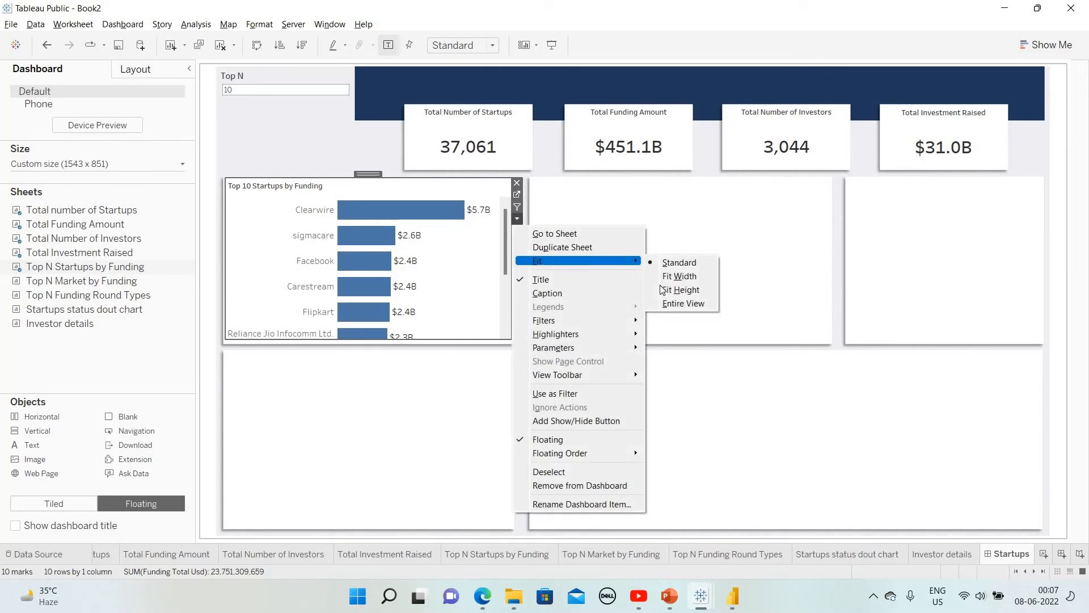
left_click(675, 290)
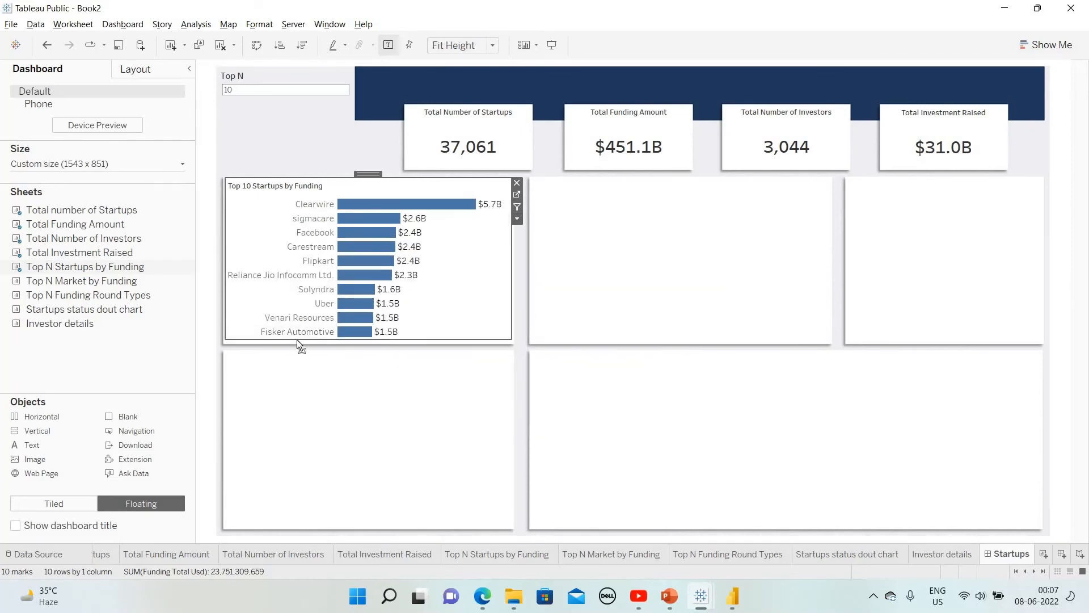
left_click_drag(297, 339, 297, 343)
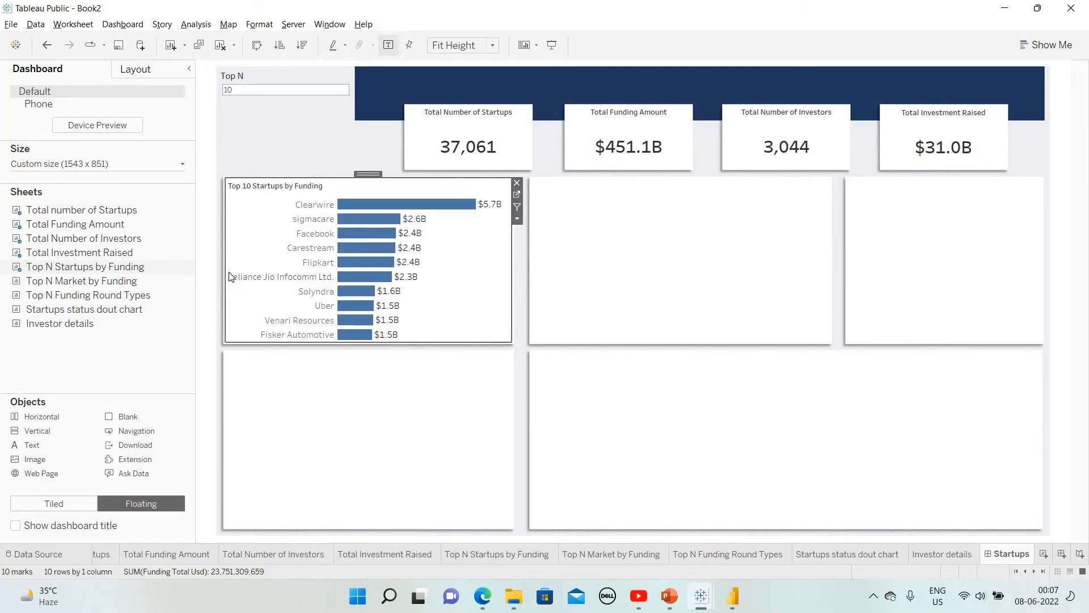
left_click_drag(225, 273, 224, 272)
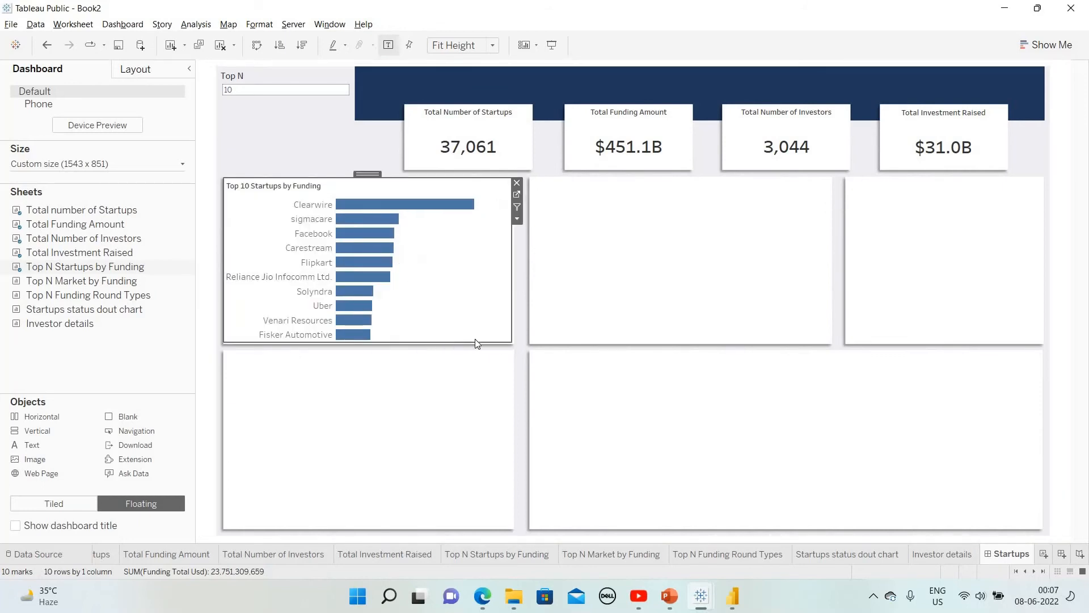
left_click_drag(512, 341, 513, 342)
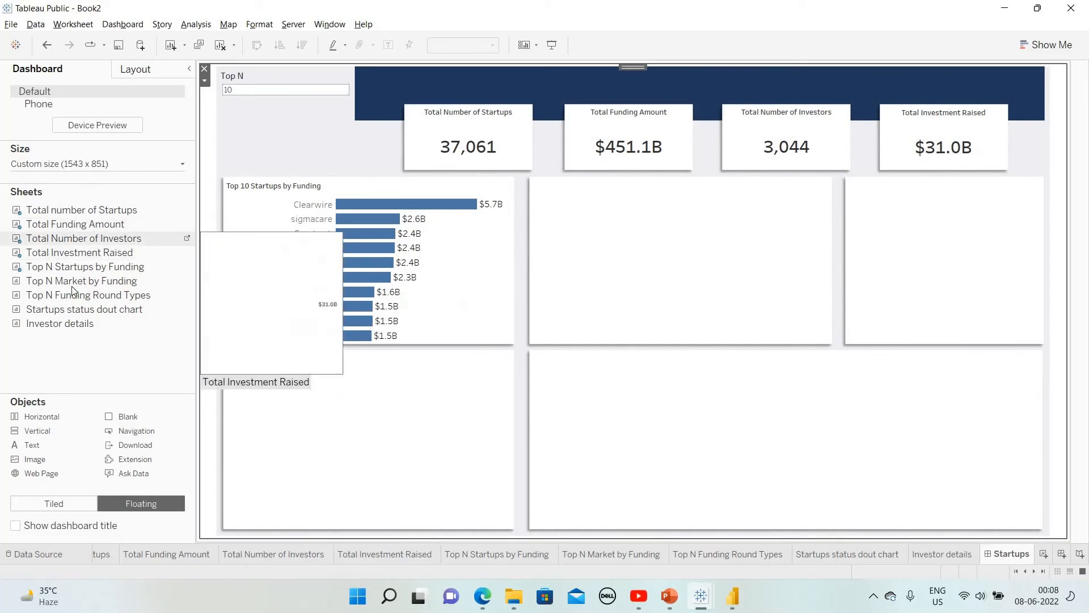
Add the Top N Market by Funding sheet as a floating object filling the lower-left panel and set it to Fit Height
left_click_drag(76, 287, 226, 353)
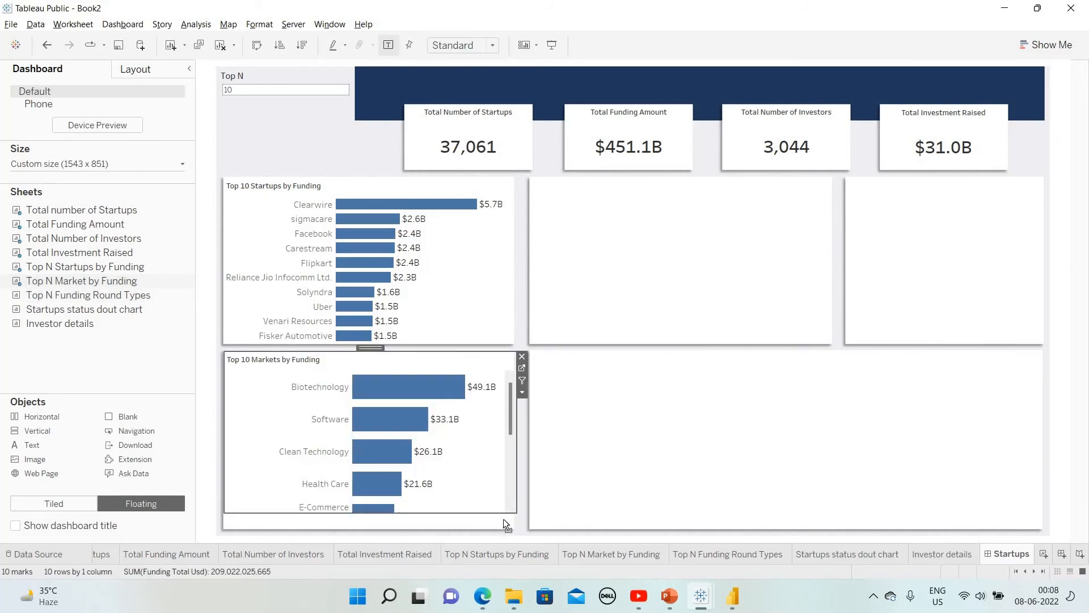
left_click_drag(503, 519, 513, 527)
right_click(510, 397)
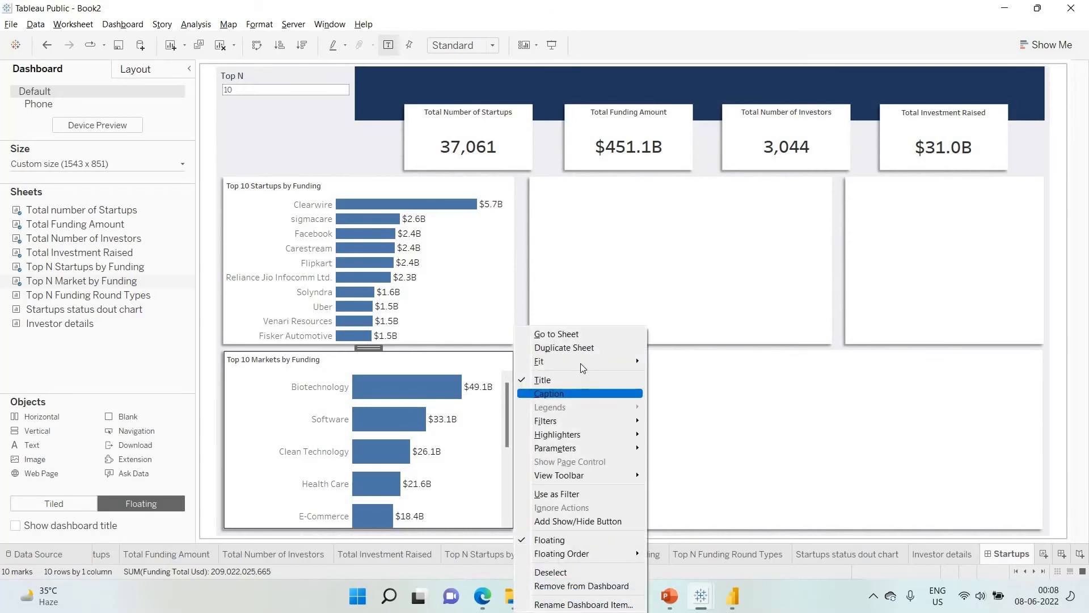
mouse_move(580, 363)
left_click(678, 391)
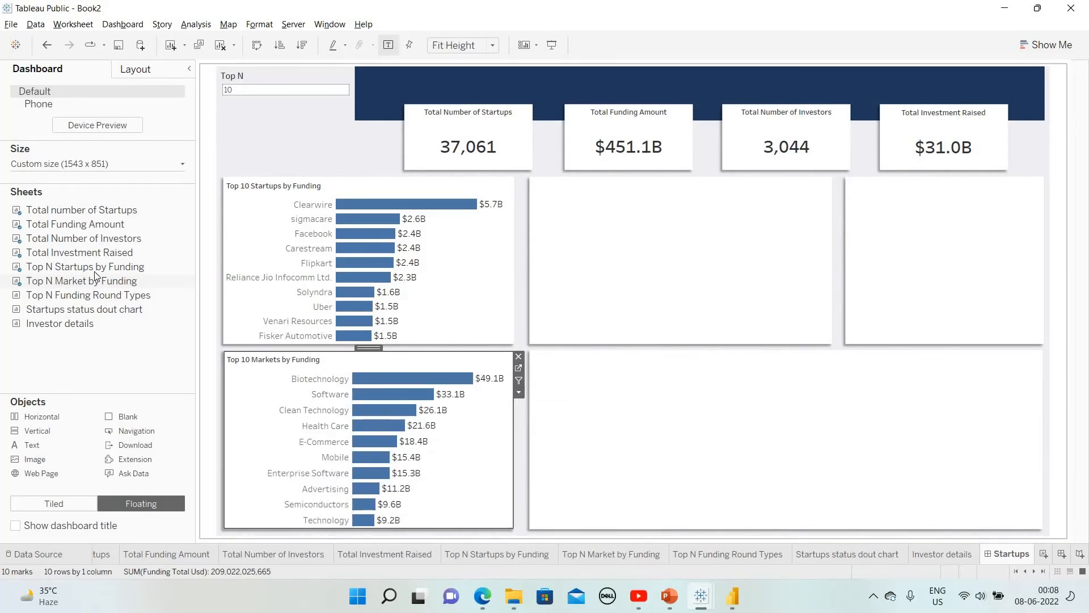
Add the Top N Funding Round Types sheet as a floating object filling the upper-middle panel and set it to Fit Height
left_click_drag(95, 276, 532, 180)
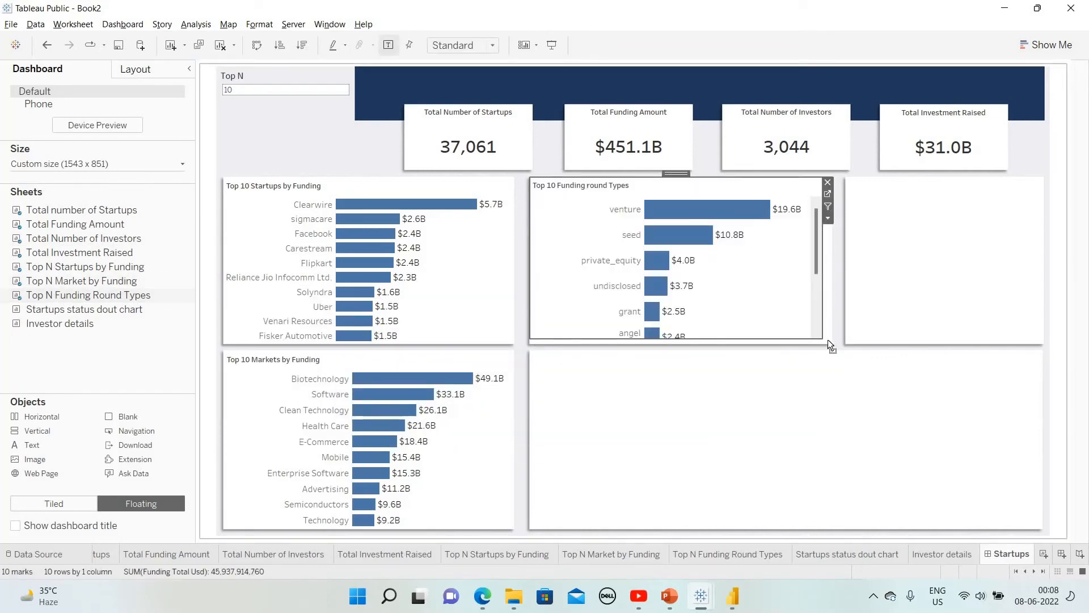
left_click_drag(828, 339, 832, 344)
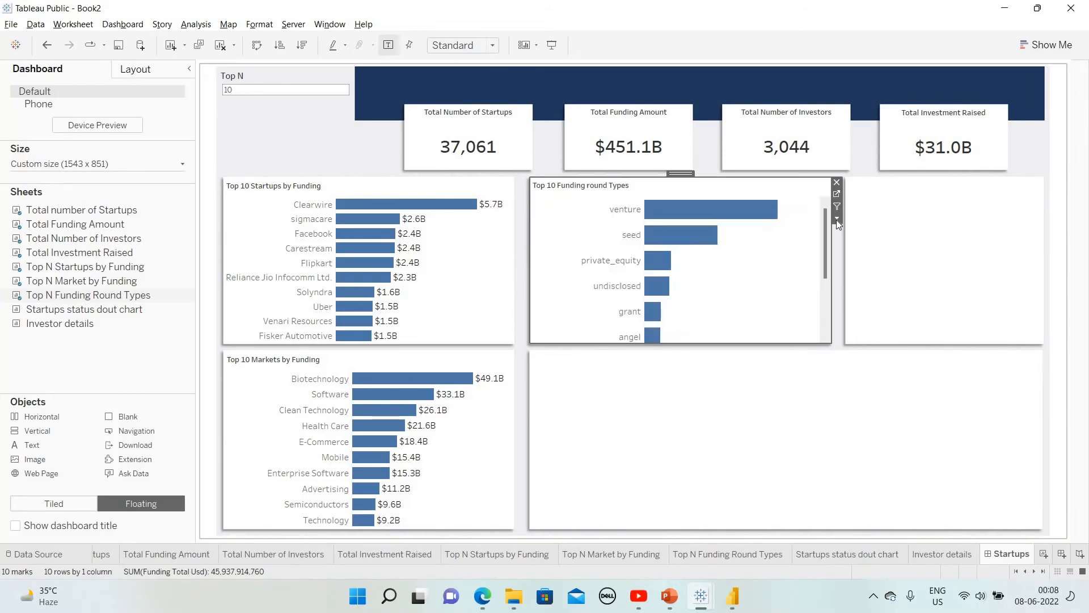
left_click(837, 218)
mouse_move(883, 261)
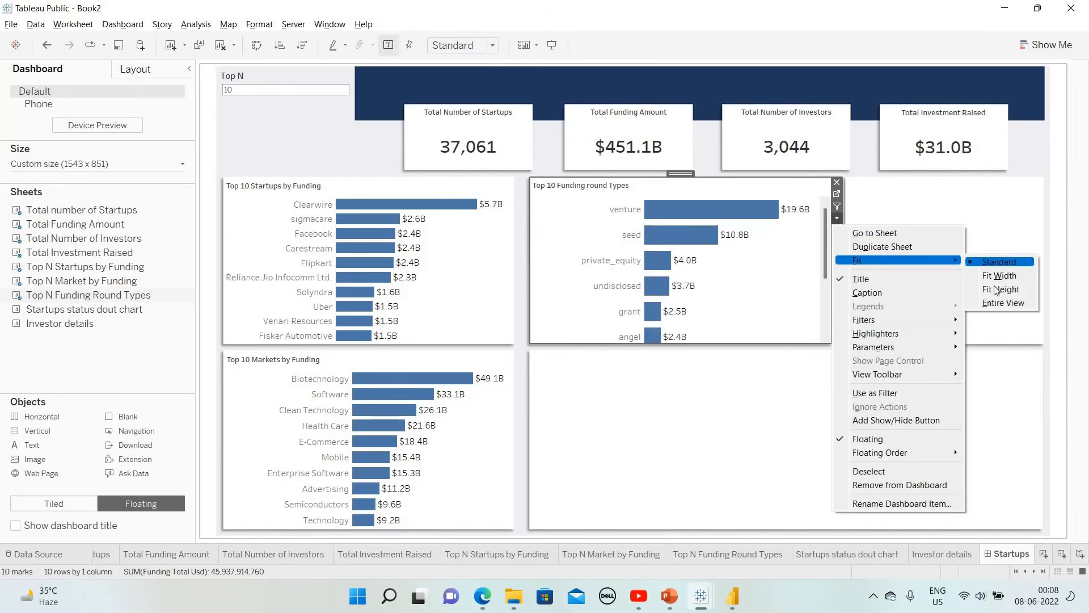
left_click(999, 290)
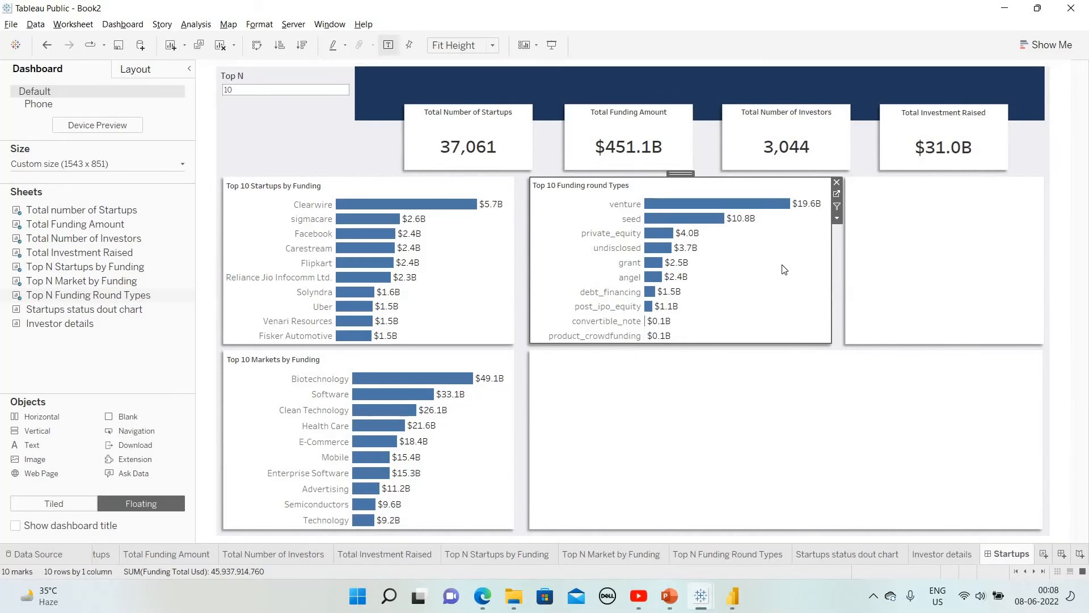
Add the Startups status dout chart sheet as a floating object in the empty upper-right panel and shrink it to leave room beside it
left_click(71, 313)
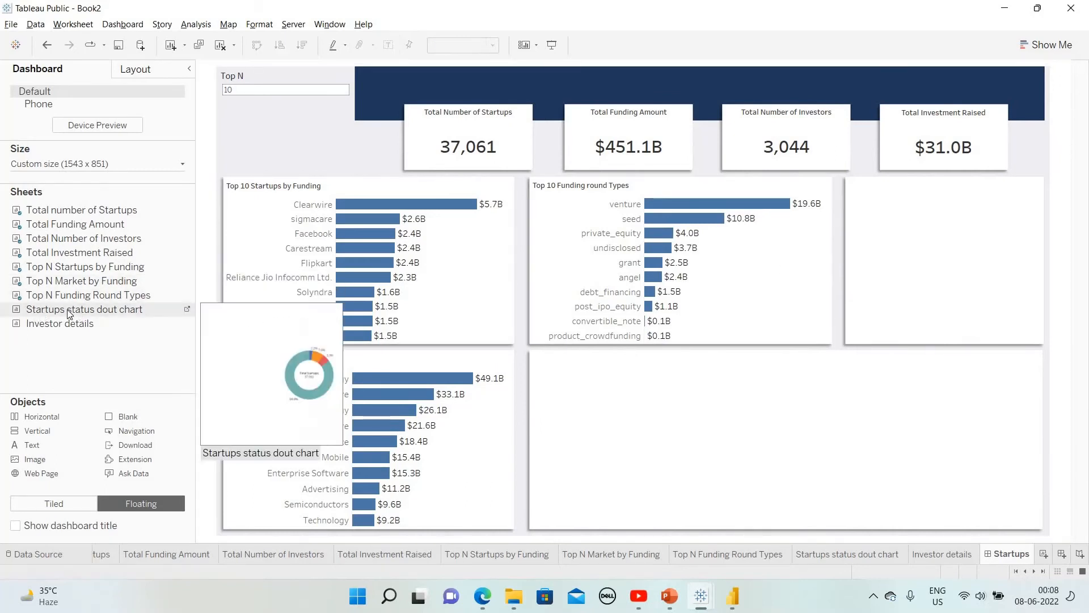
left_click_drag(931, 205, 848, 177)
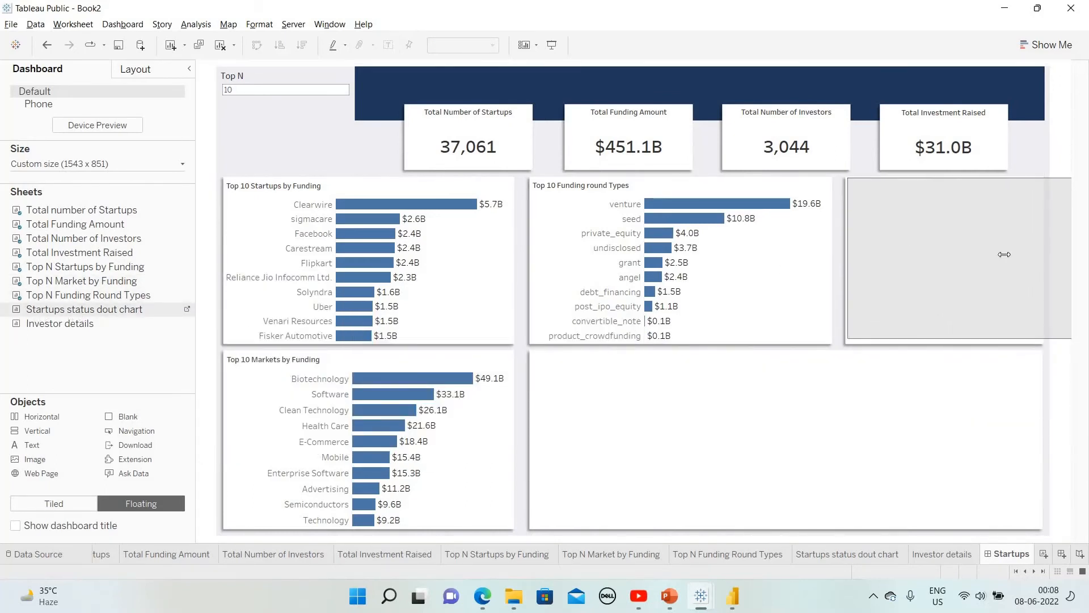
left_click_drag(1029, 293, 1028, 292)
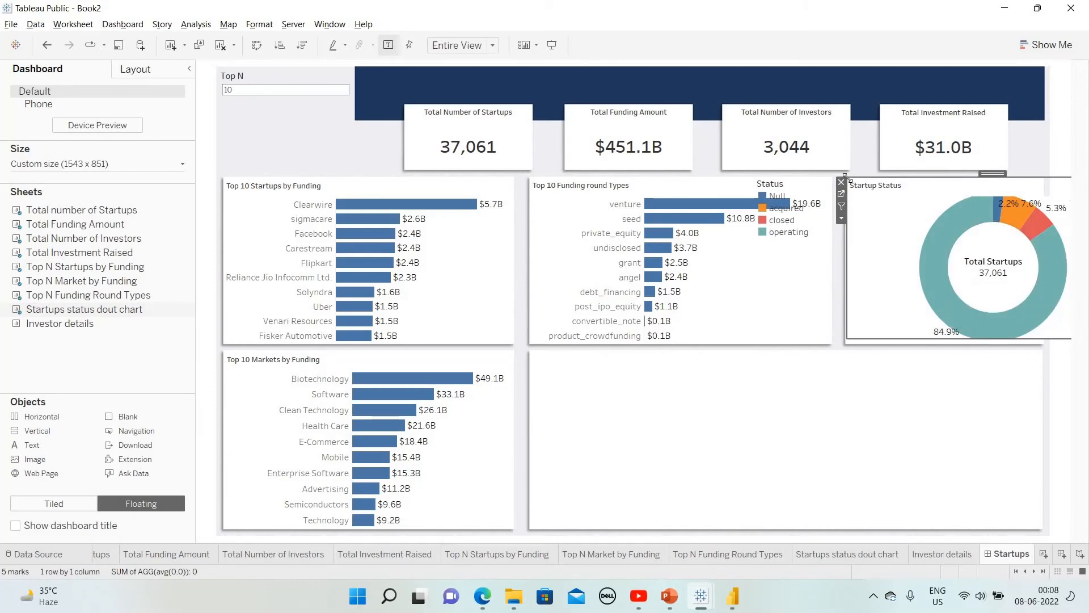
left_click_drag(923, 206, 922, 205)
left_click_drag(1028, 201, 927, 177)
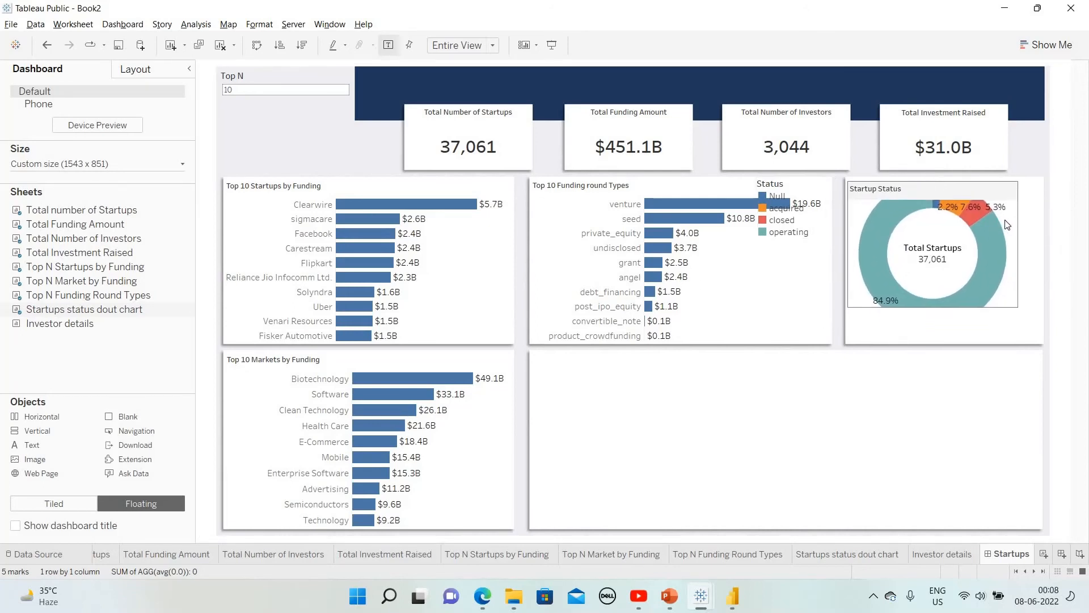
left_click_drag(1019, 233, 977, 232)
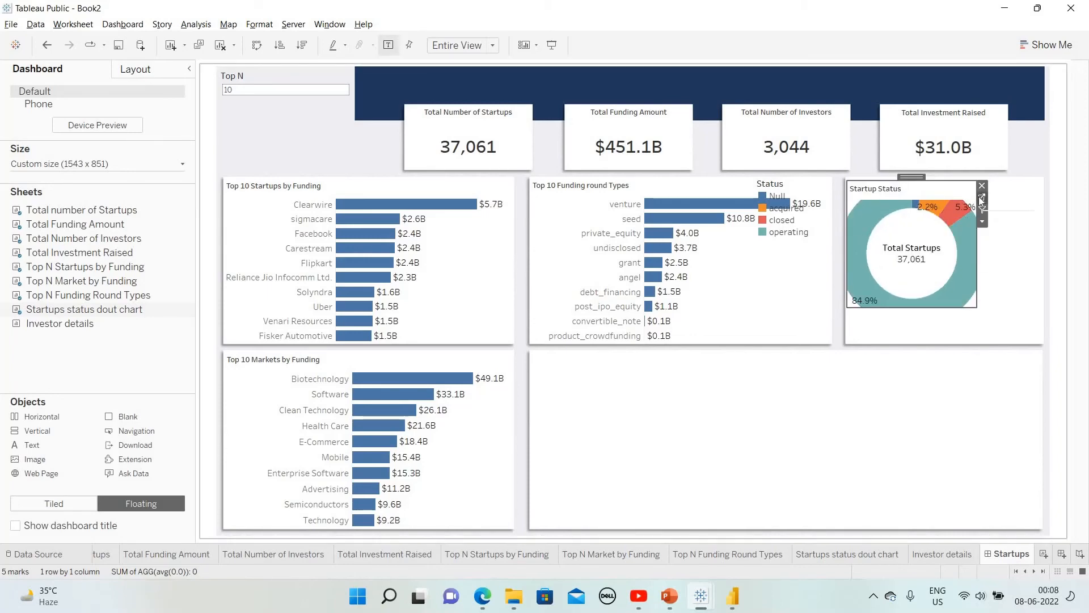
On the Startups status dout chart sheet, reduce the mark sizes of the outer pie and the inner circle to make the donut smaller
left_click(851, 553)
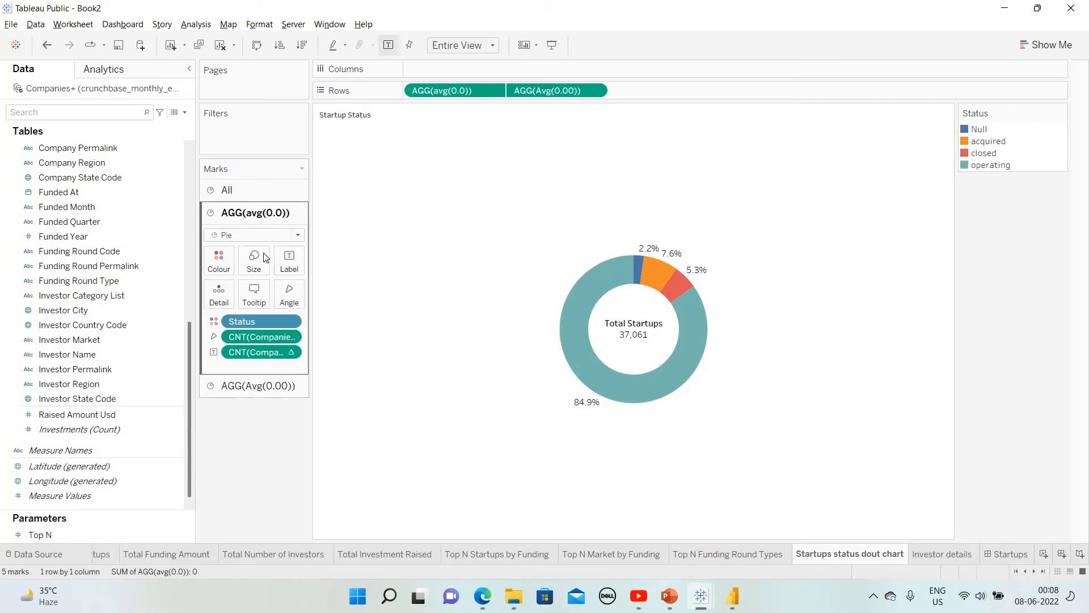
left_click(263, 266)
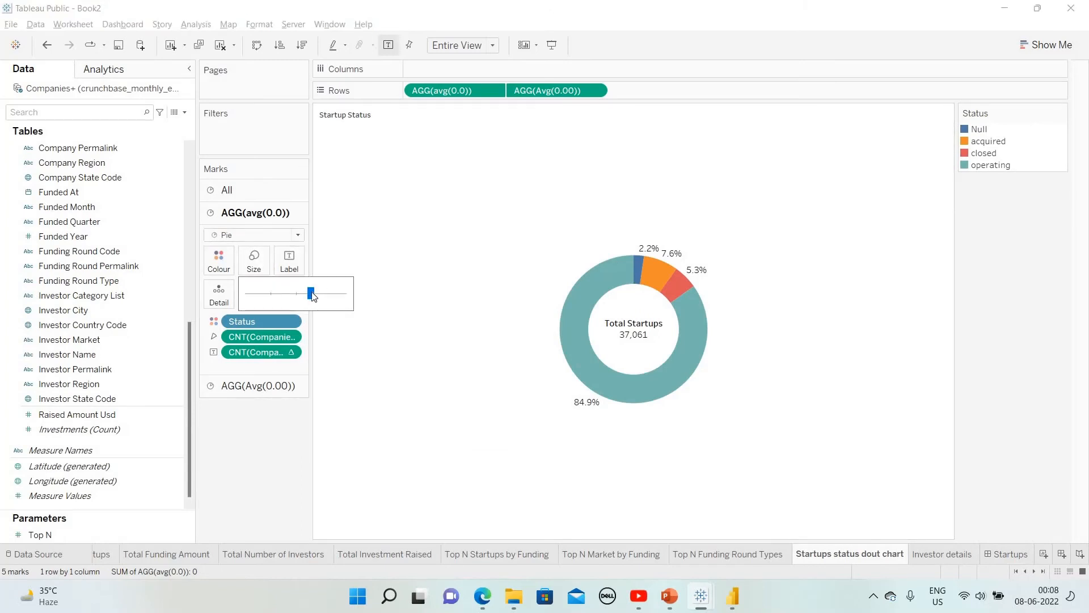
left_click_drag(308, 291, 308, 295)
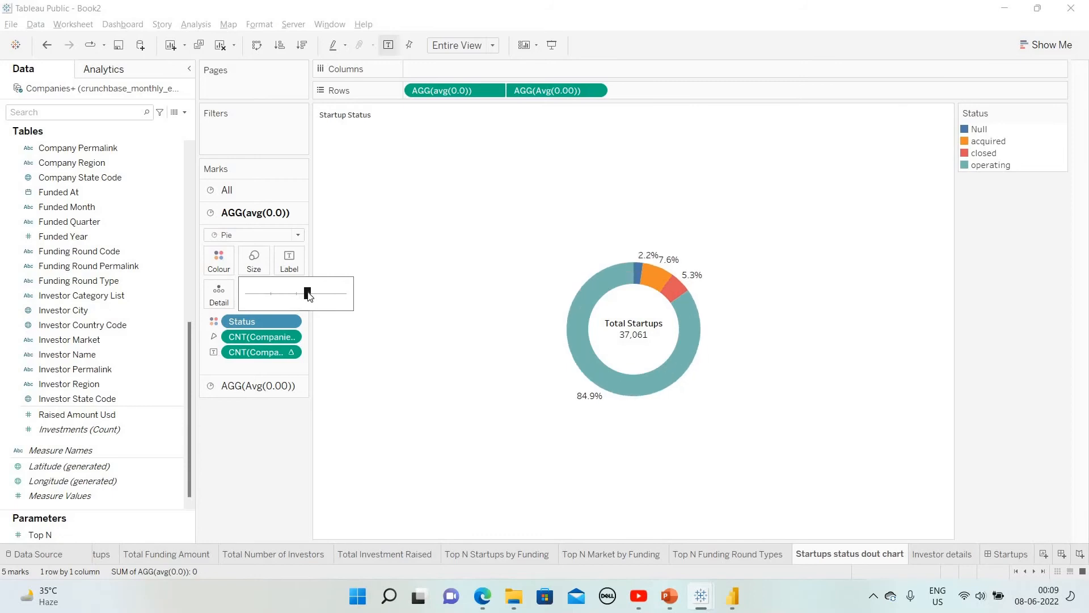
left_click(267, 385)
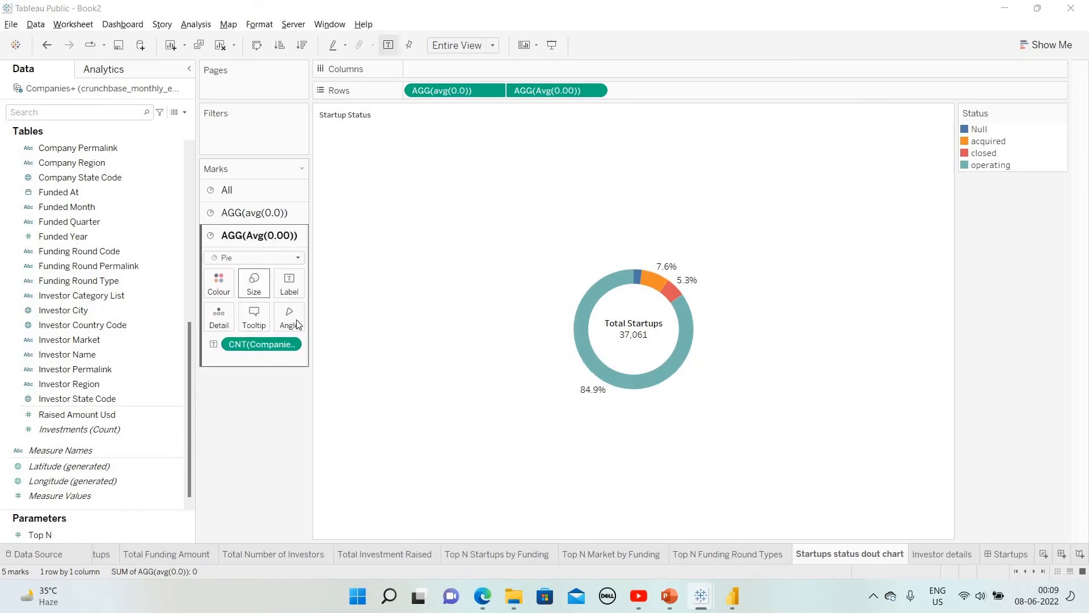
left_click_drag(296, 321, 295, 320)
left_click(291, 321)
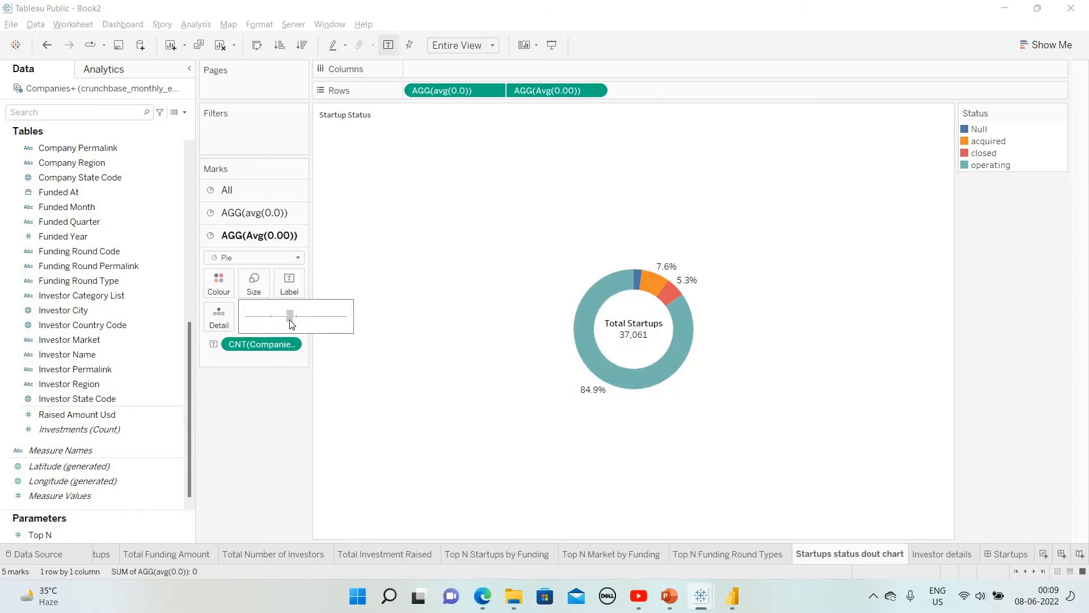
left_click(260, 215)
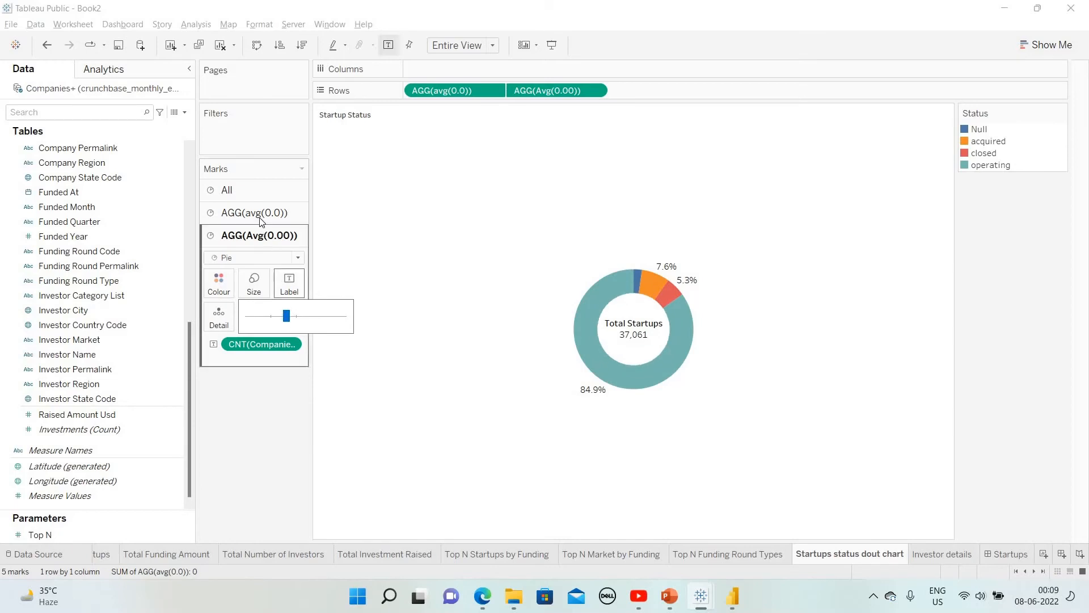
left_click(267, 276)
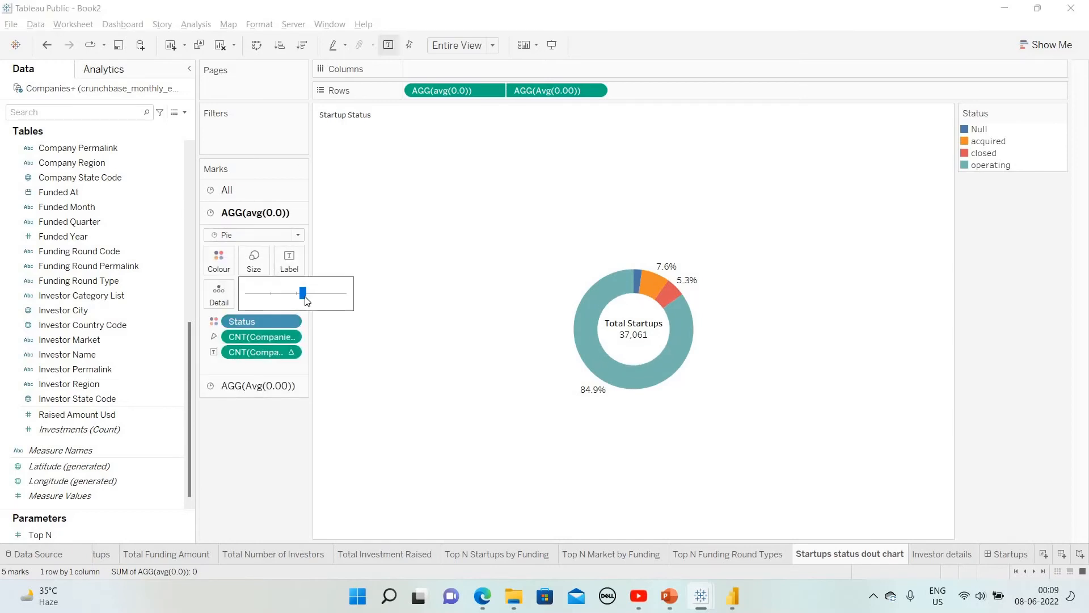
left_click(297, 294)
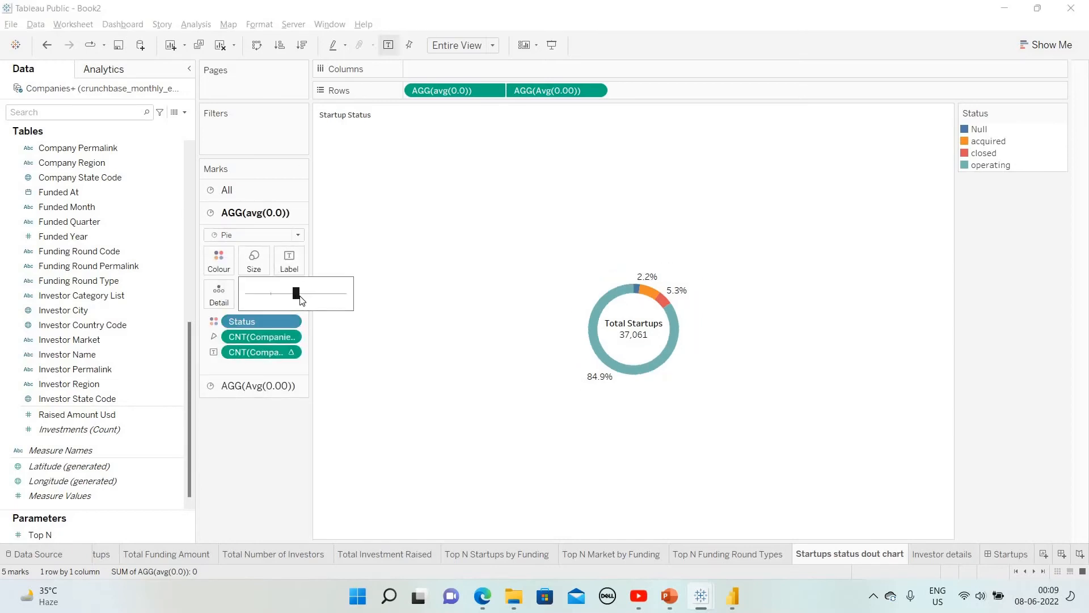
left_click(300, 293)
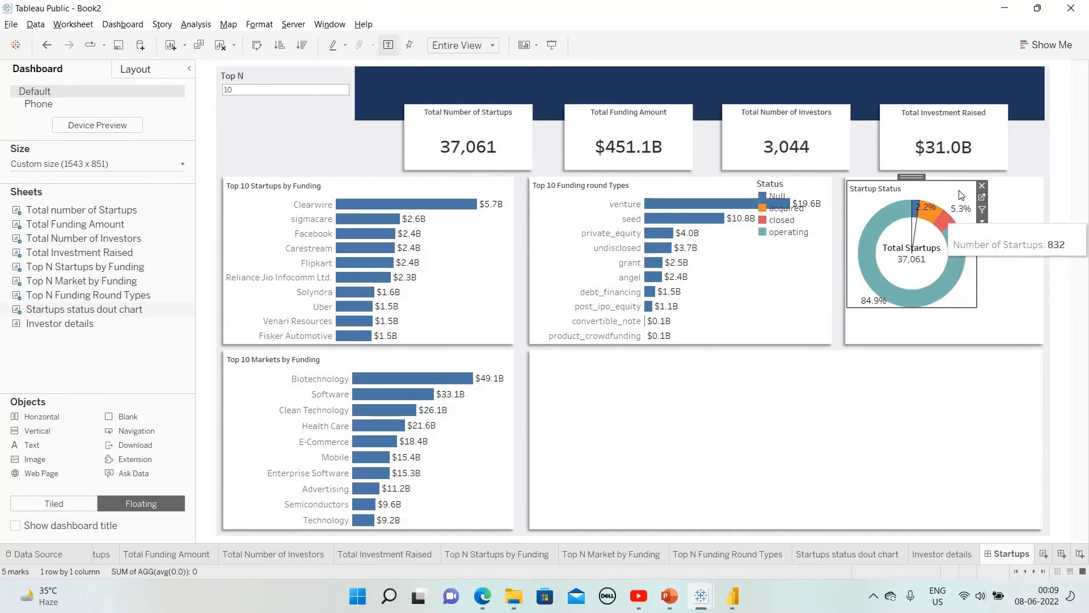
Stretch the Startup Status chart down to the bottom of its panel and move the Status legend into the same panel
left_click_drag(913, 178, 908, 177)
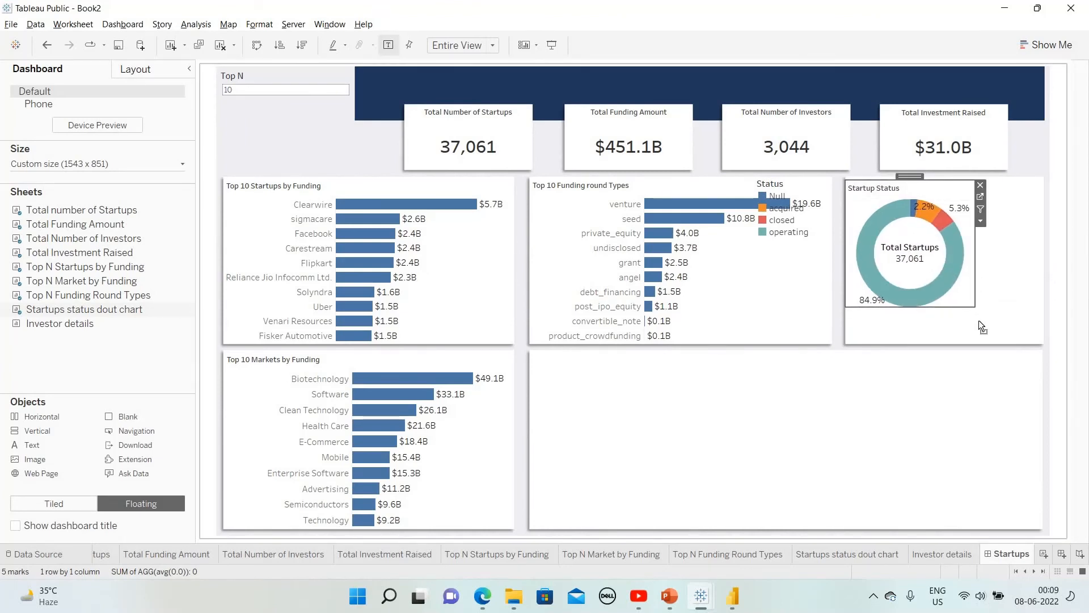
left_click_drag(979, 321, 985, 343)
left_click(811, 180)
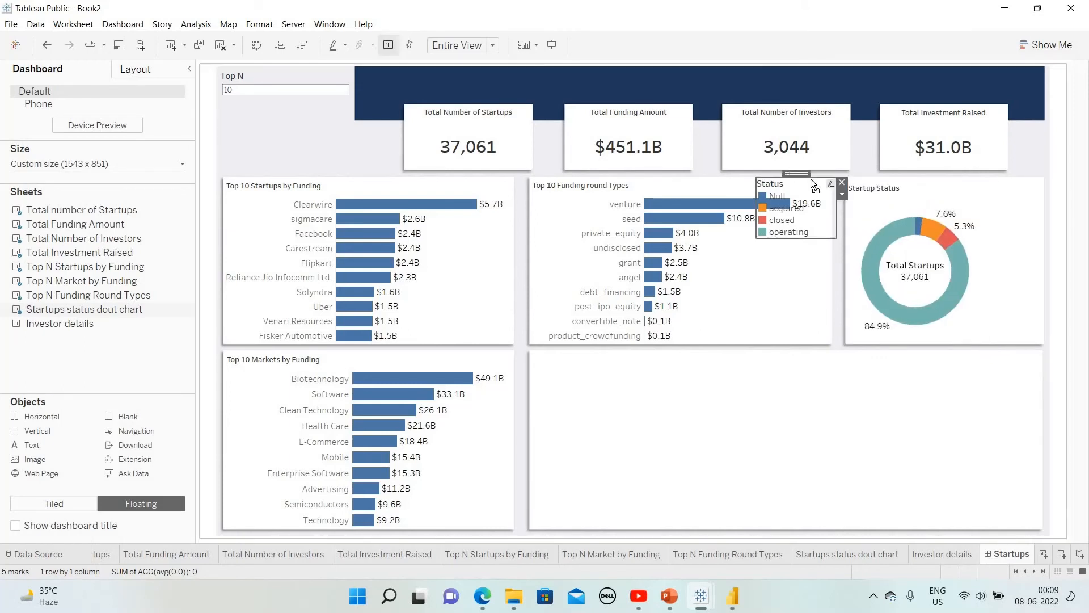
left_click_drag(811, 178, 1002, 177)
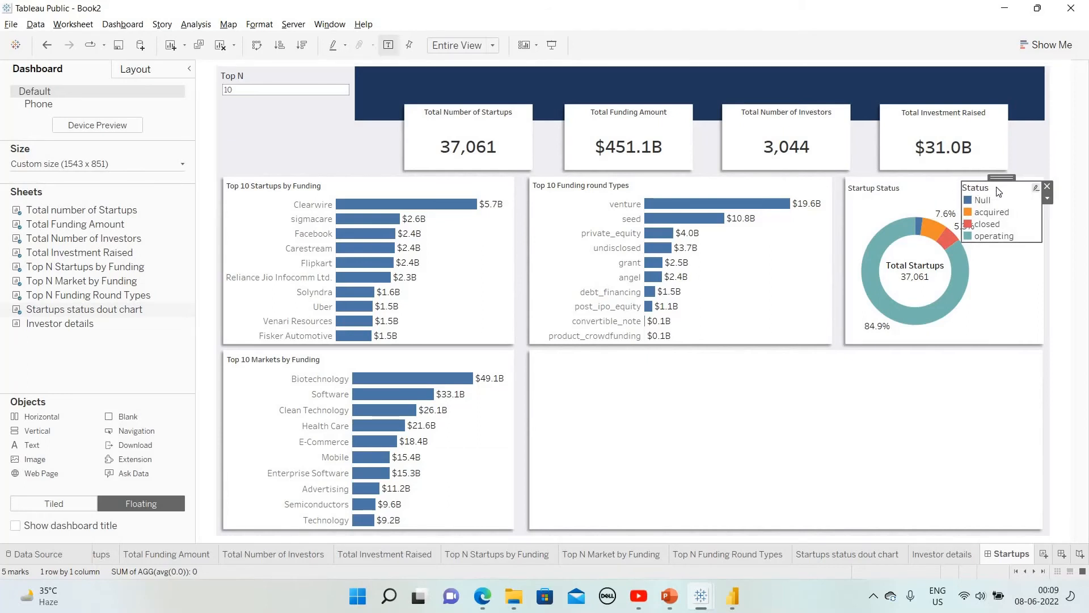
Hide the Status legend's title and shrink the legend to fit the upper-right corner of the Startup Status panel
right_click(993, 188)
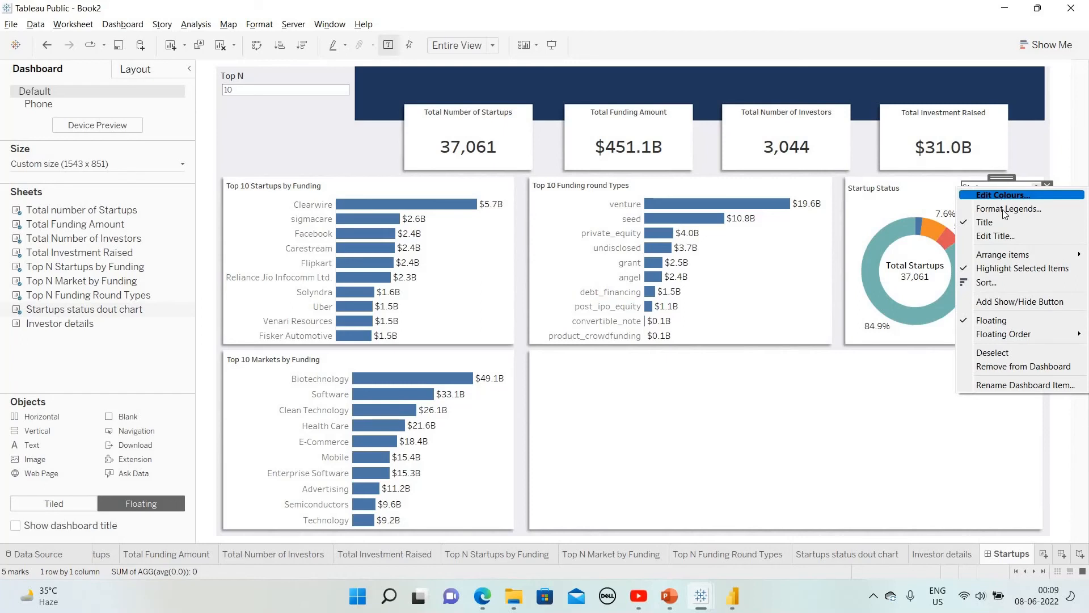
left_click(1008, 192)
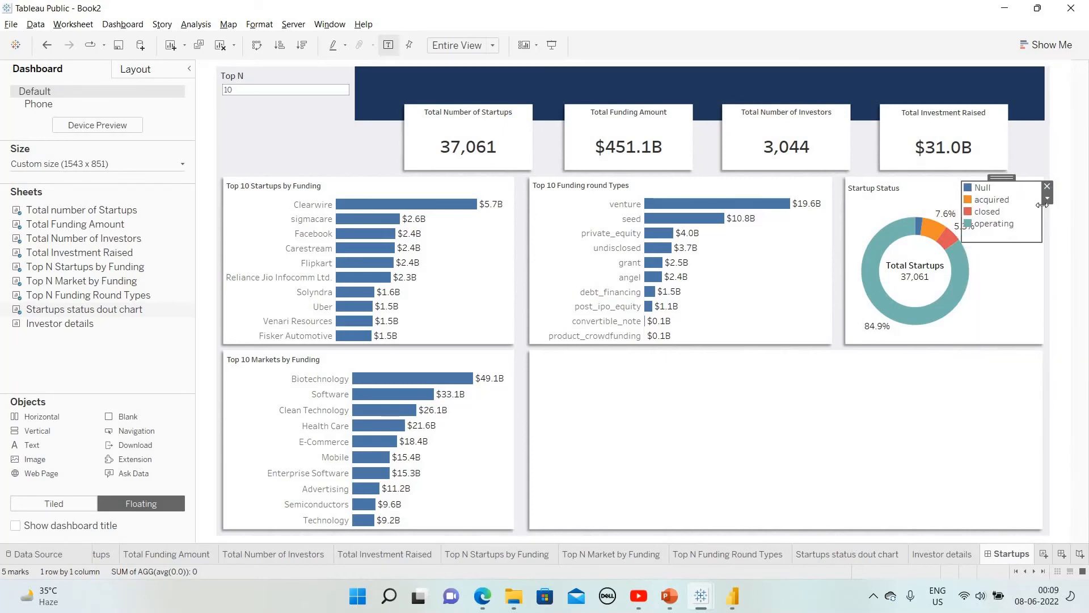
left_click_drag(1041, 203, 1016, 198)
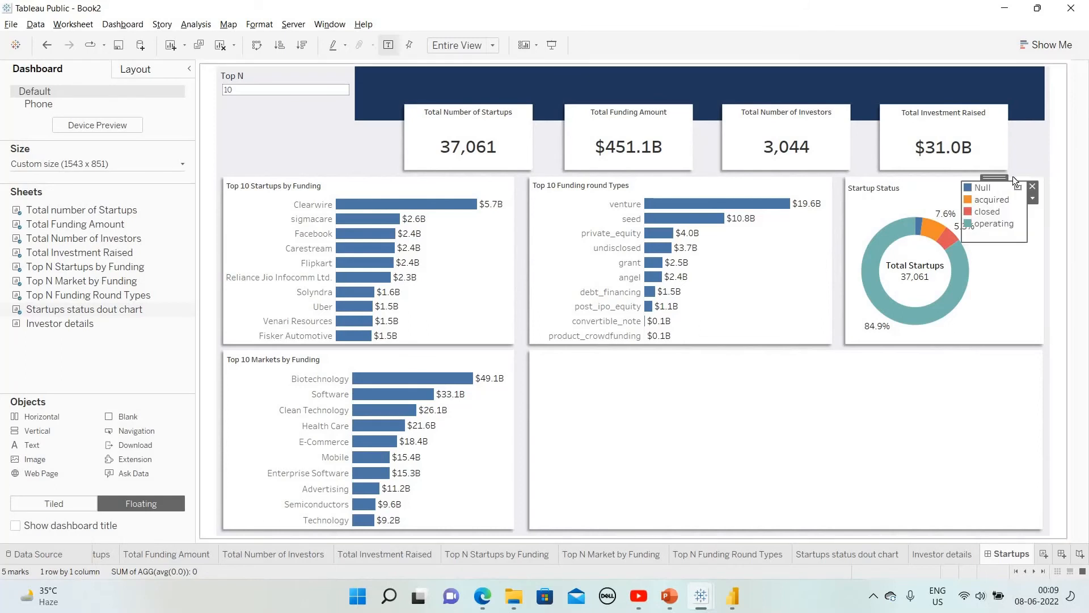
left_click(1026, 230)
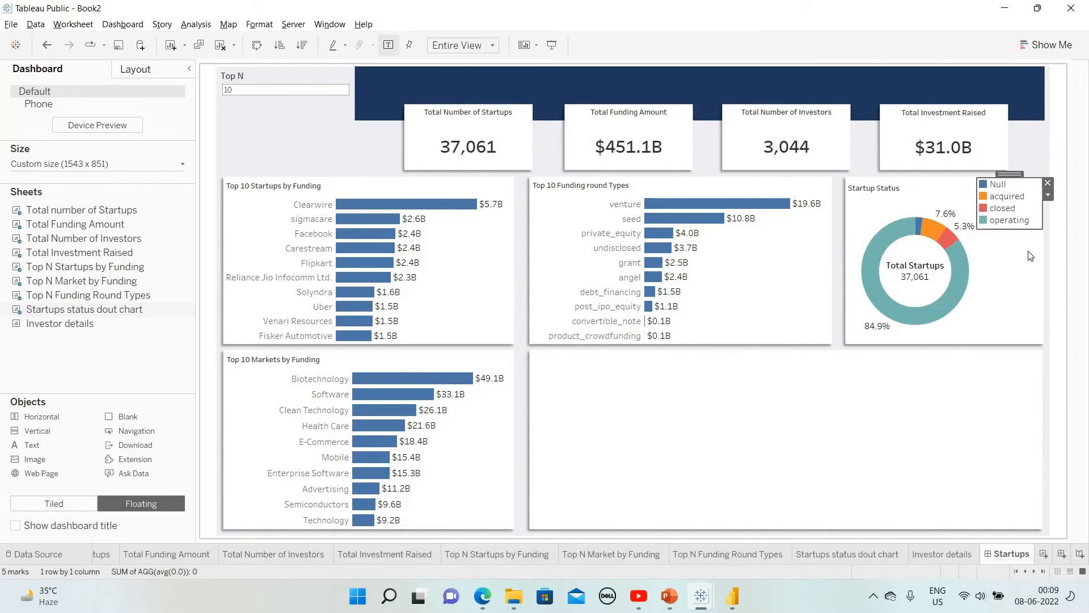
Nudge the Startup Status chart up to align its title with the neighbouring chart titles
left_click(1046, 277)
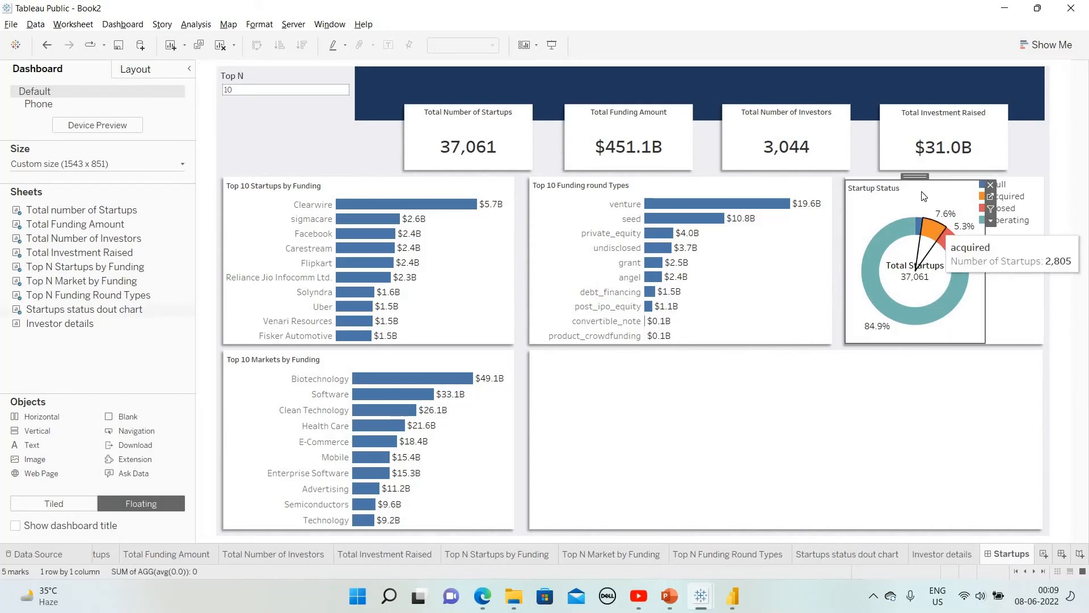
left_click(935, 230)
left_click(930, 230)
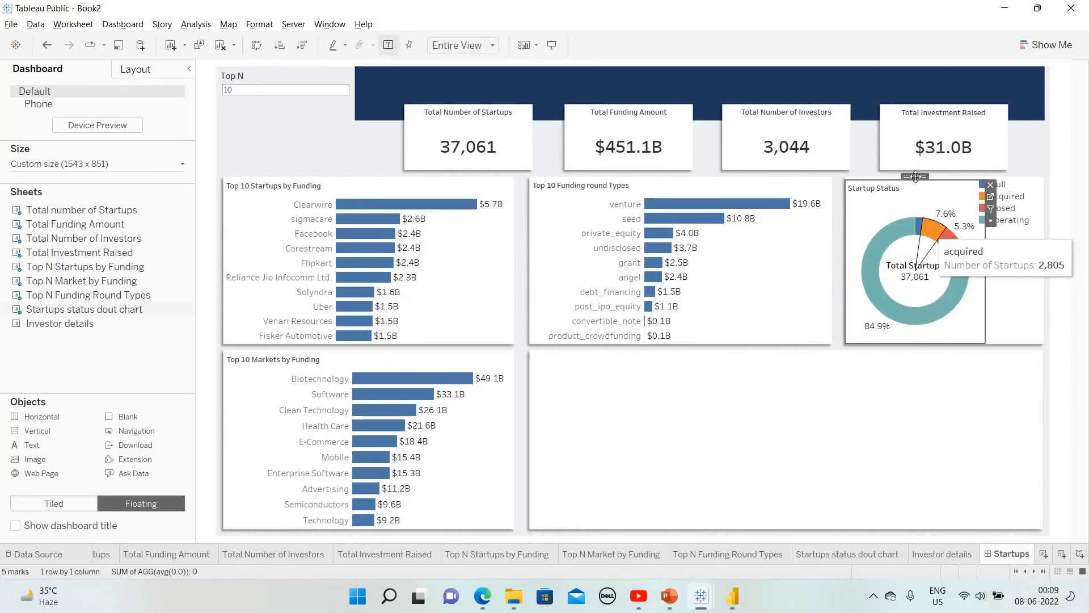
left_click(917, 175)
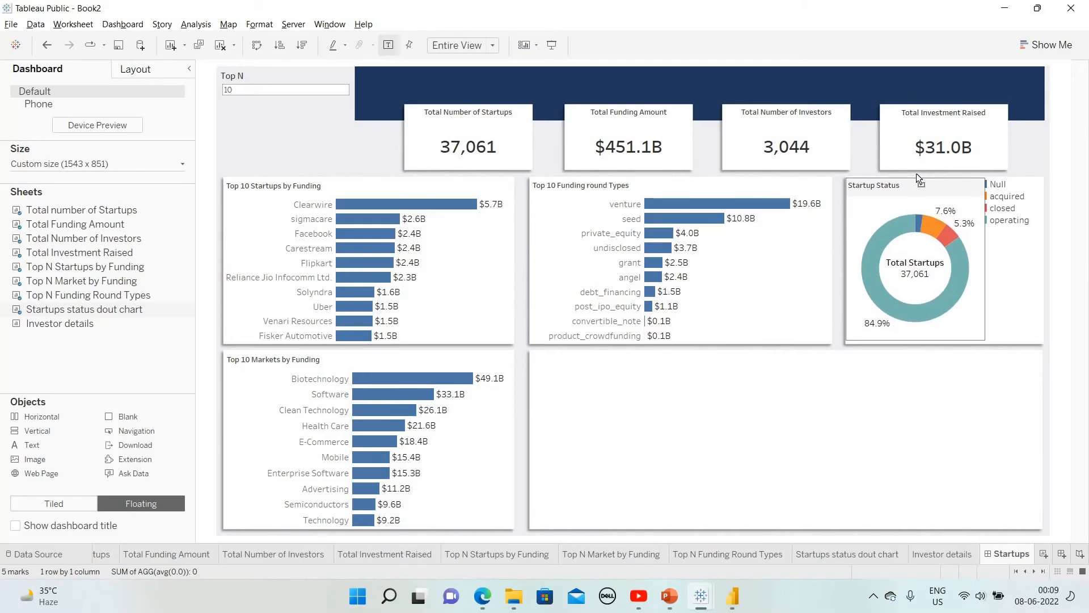
left_click(919, 187)
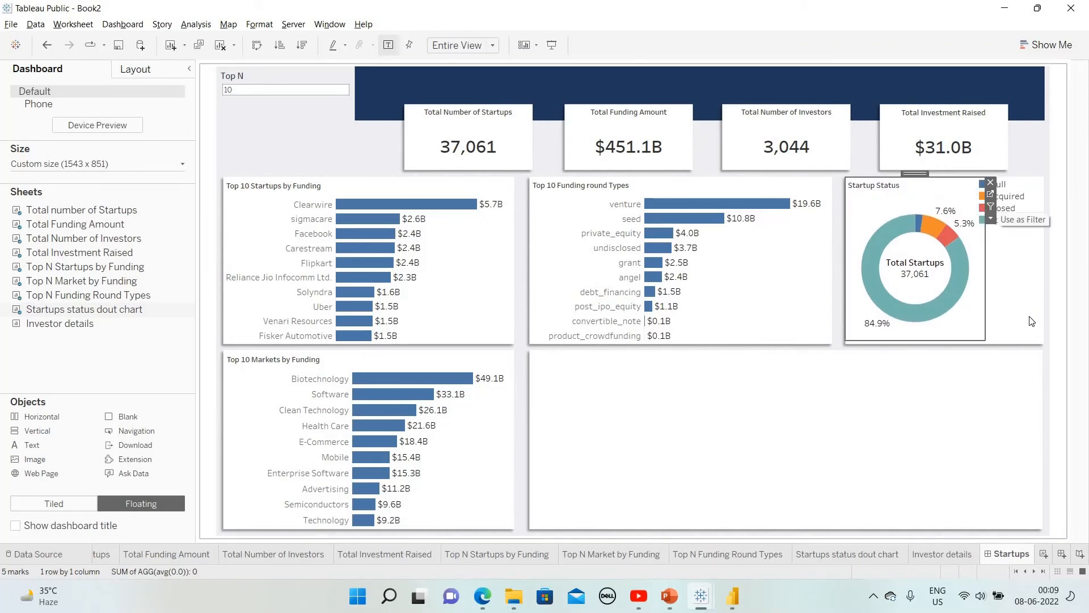
left_click(1051, 194)
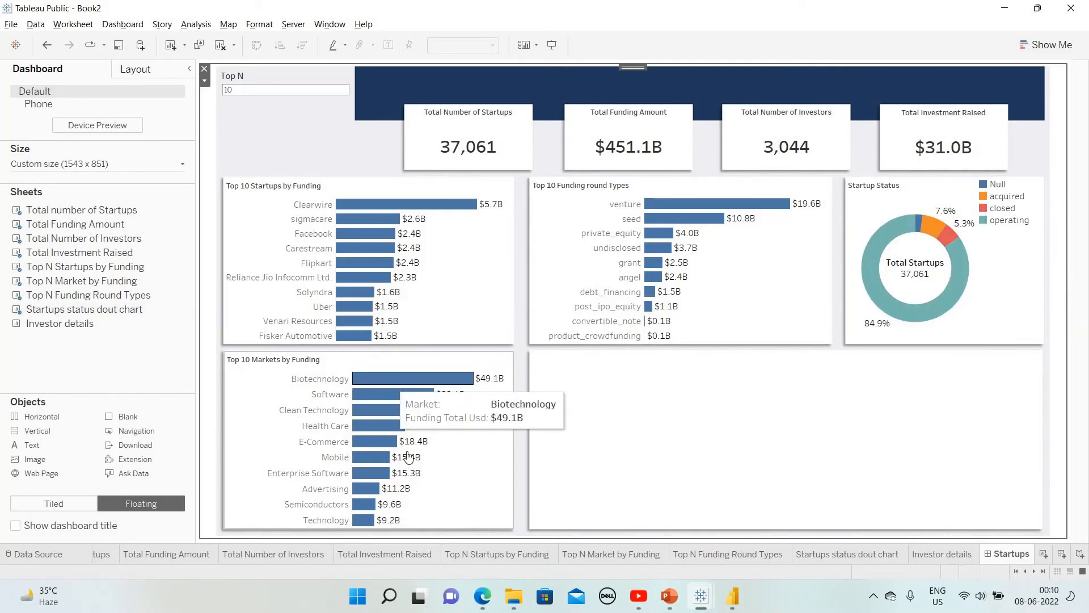
Add the Investor details sheet as a floating object and stretch it to fill the large empty lower-right panel
mouse_move(69, 326)
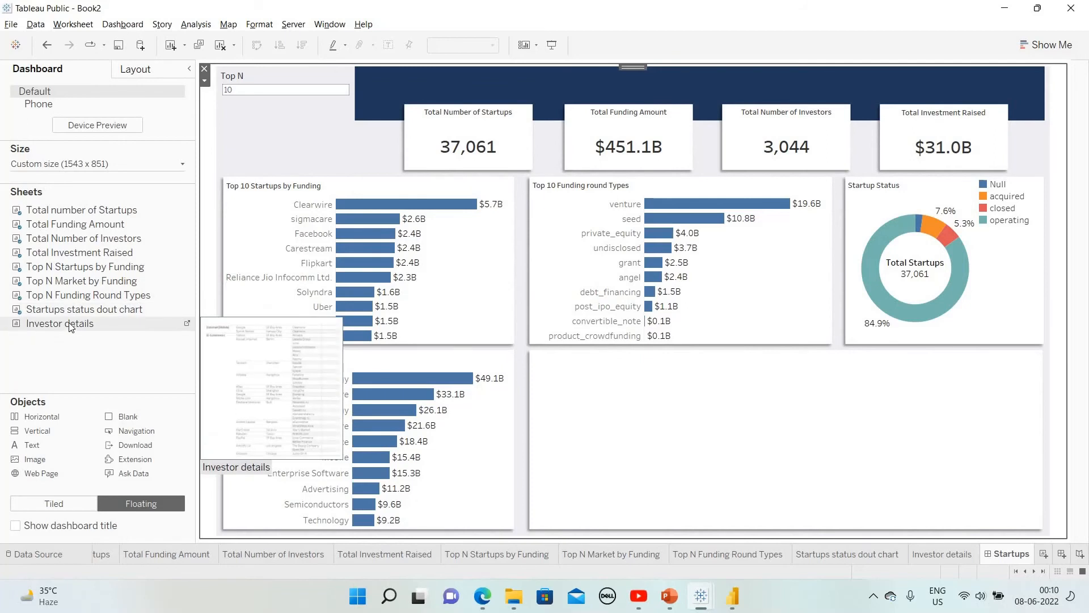
left_click_drag(707, 385, 529, 352)
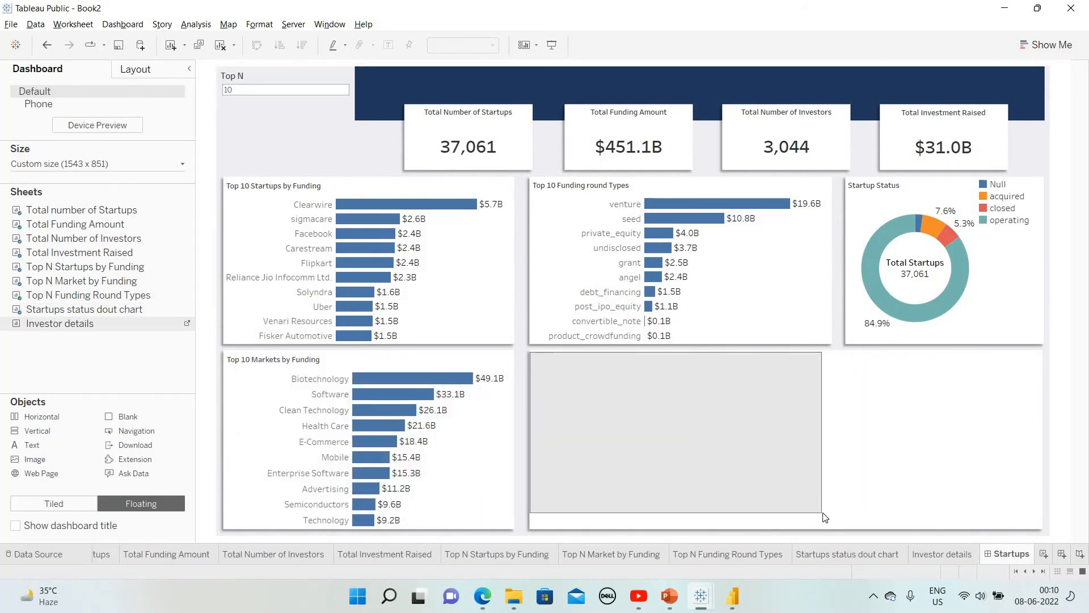
left_click_drag(992, 515, 1040, 528)
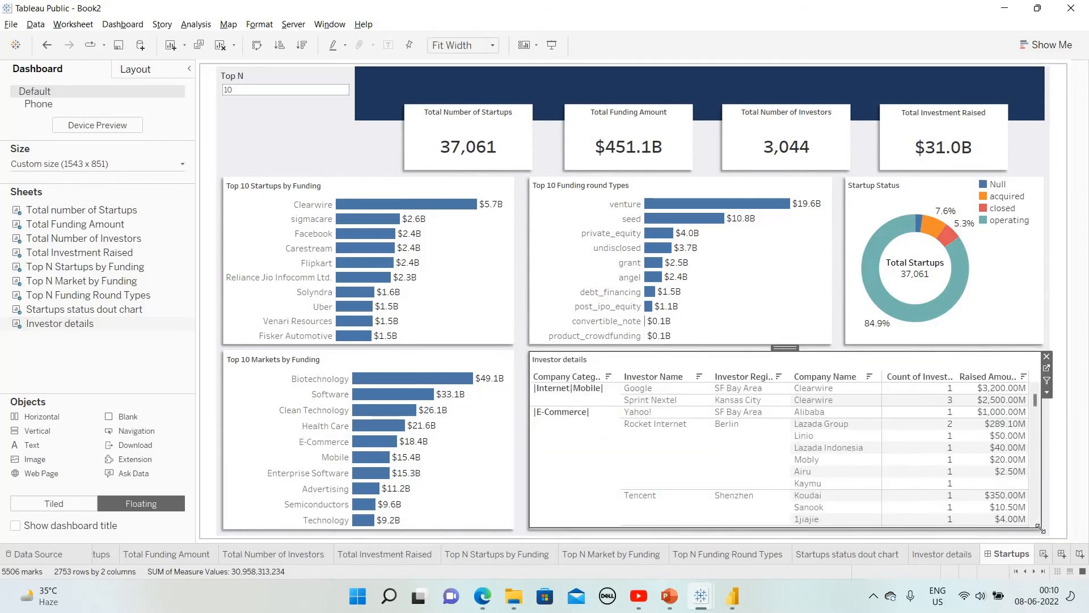
Centre the pane values of the Investor details table horizontally and narrow its Investor Name and Investor Region columns
left_click(920, 414)
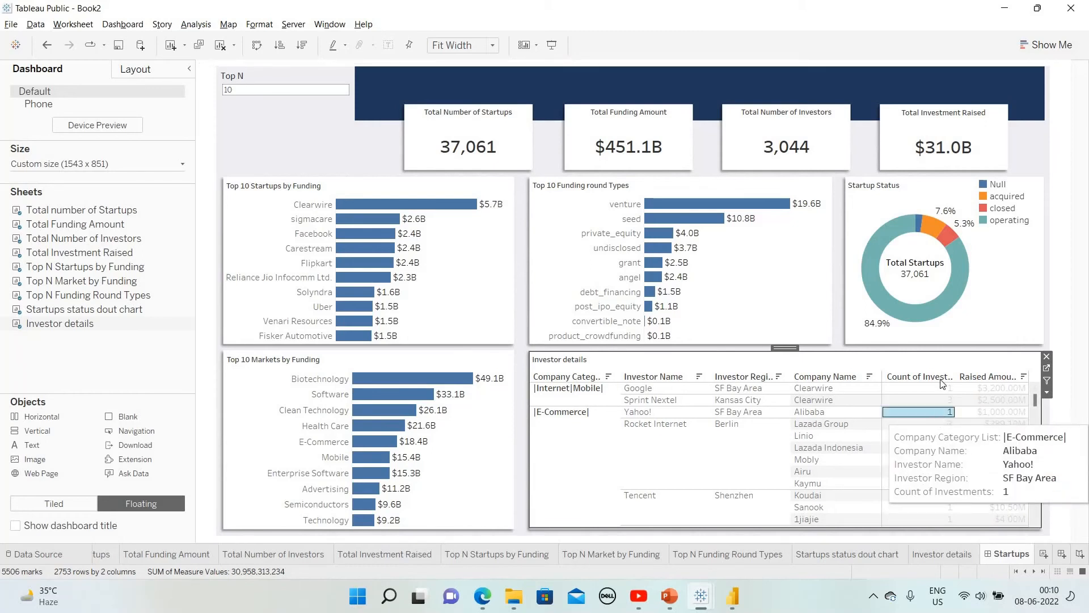
right_click(942, 383)
left_click(949, 267)
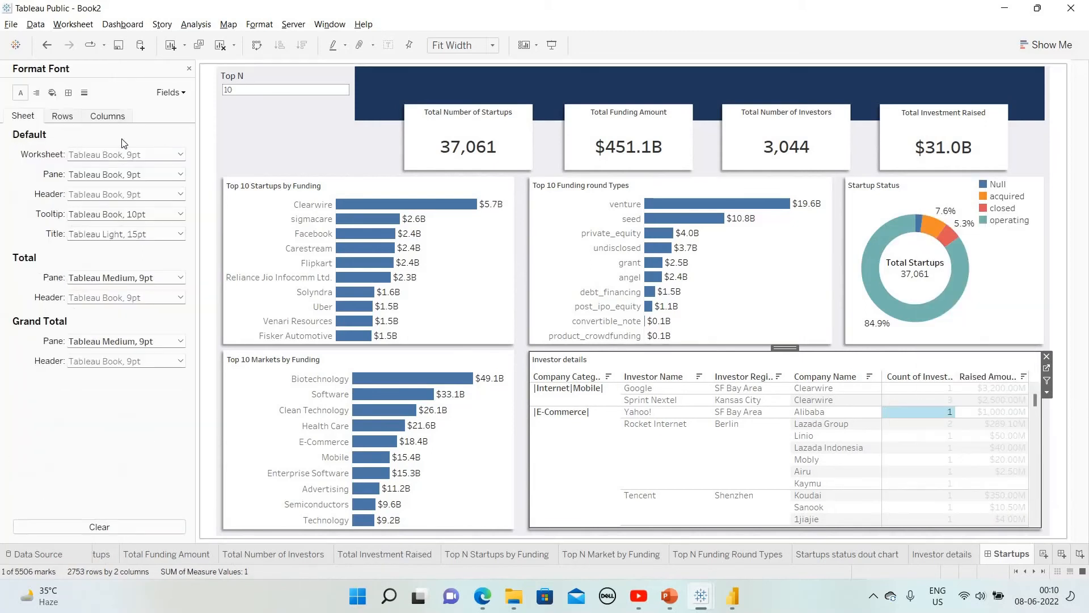
left_click(36, 92)
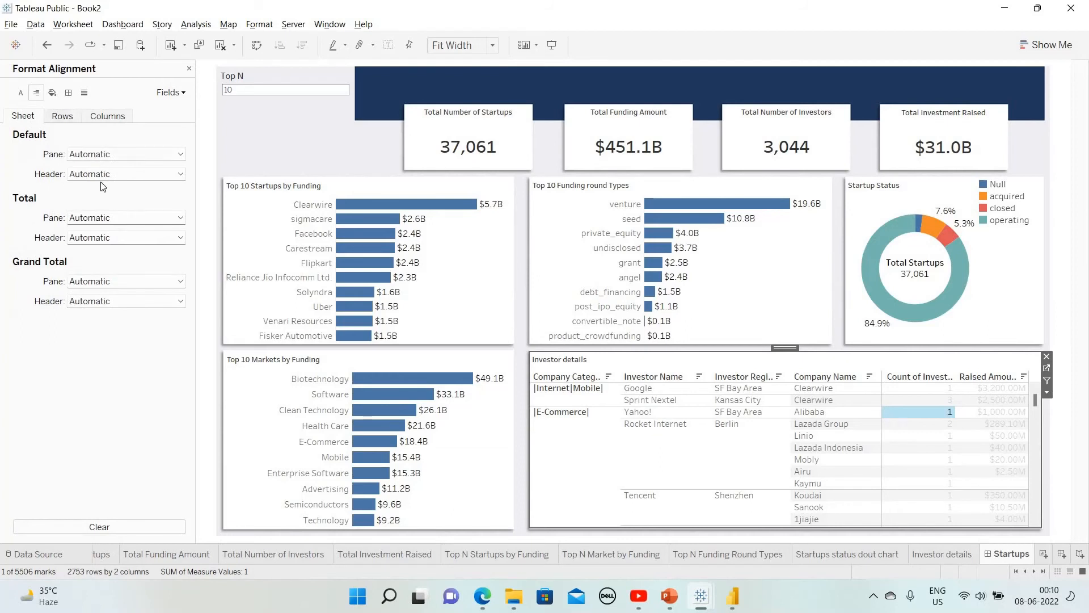
left_click(110, 153)
left_click(101, 204)
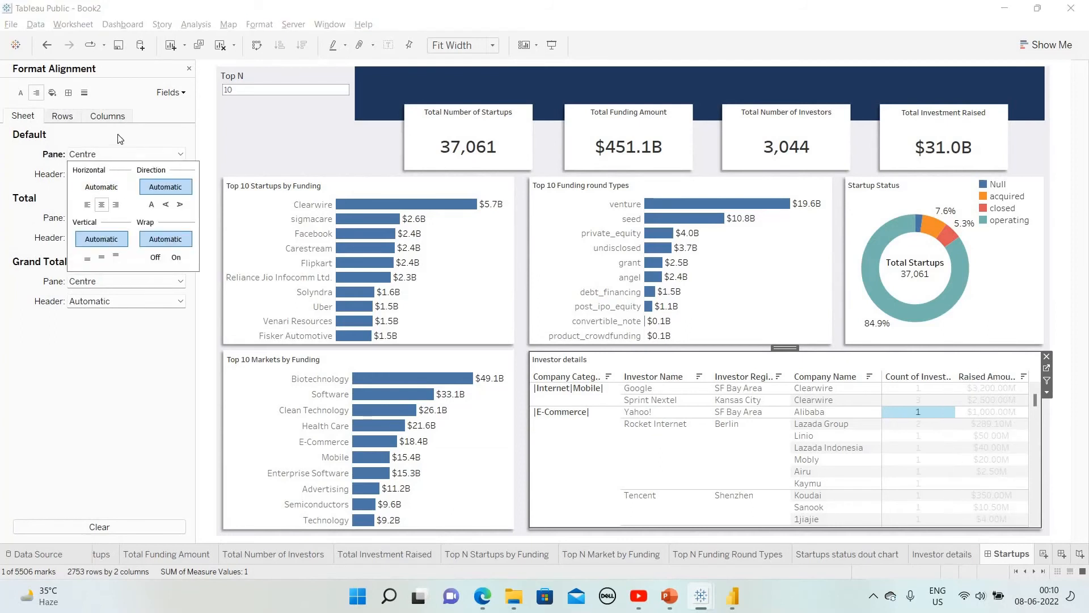
left_click(918, 411)
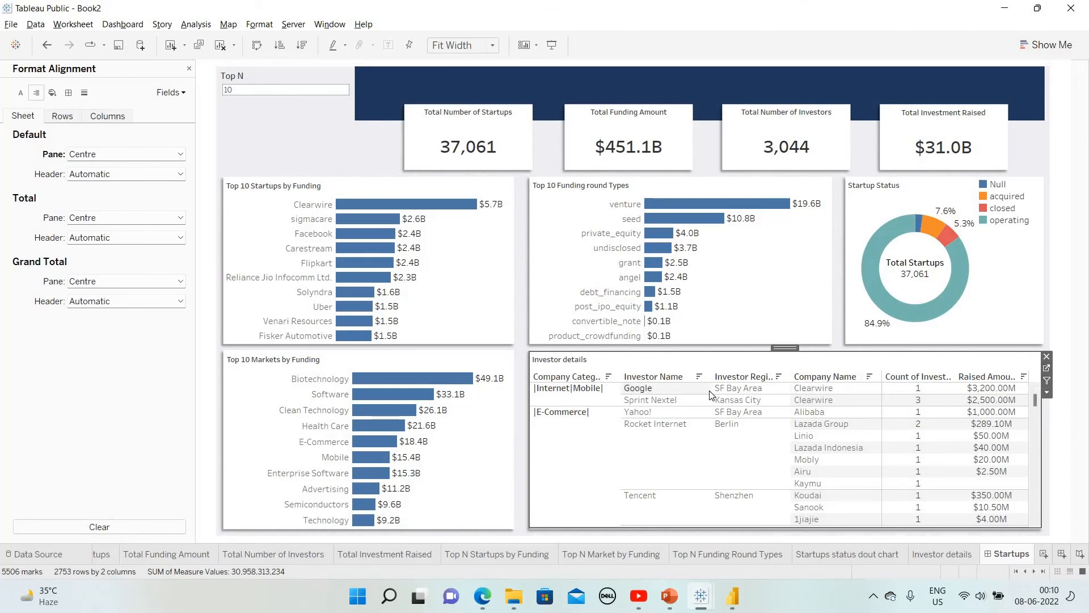
left_click_drag(705, 390, 696, 391)
left_click_drag(770, 399, 767, 399)
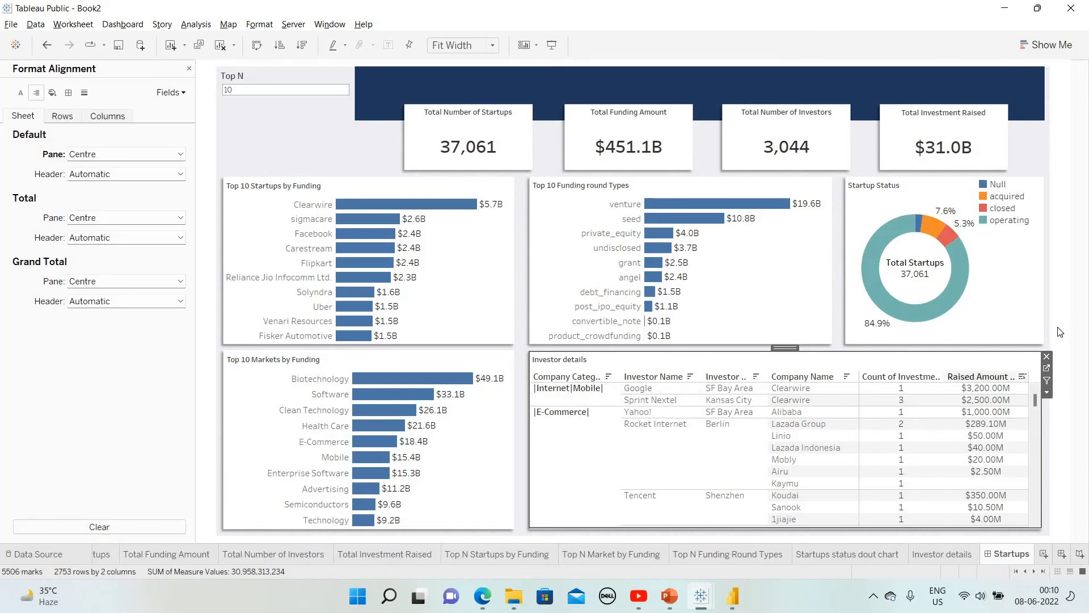
left_click(1068, 350)
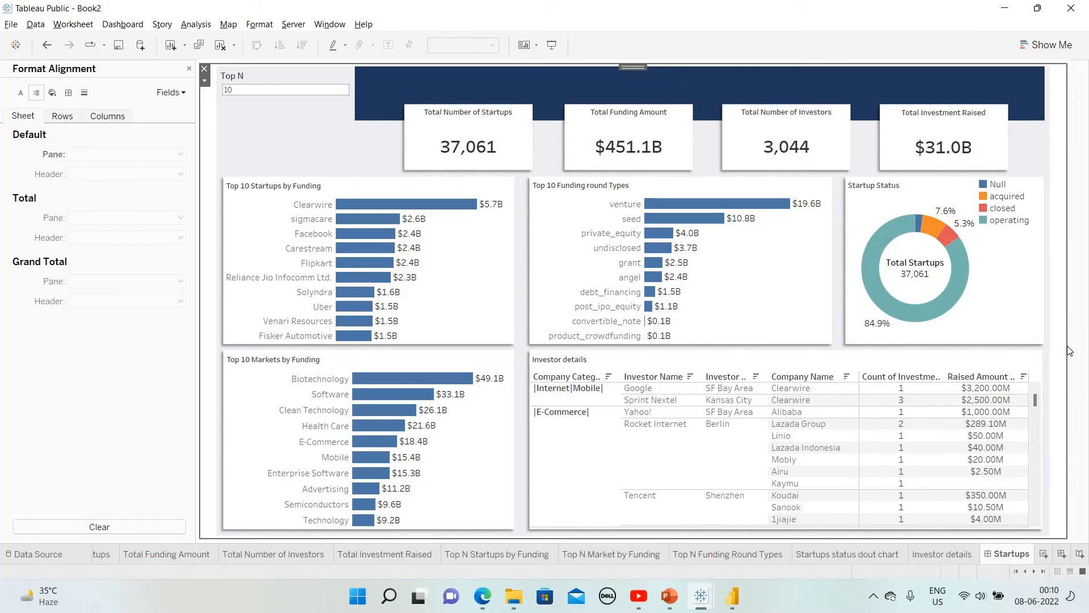
left_click(775, 360)
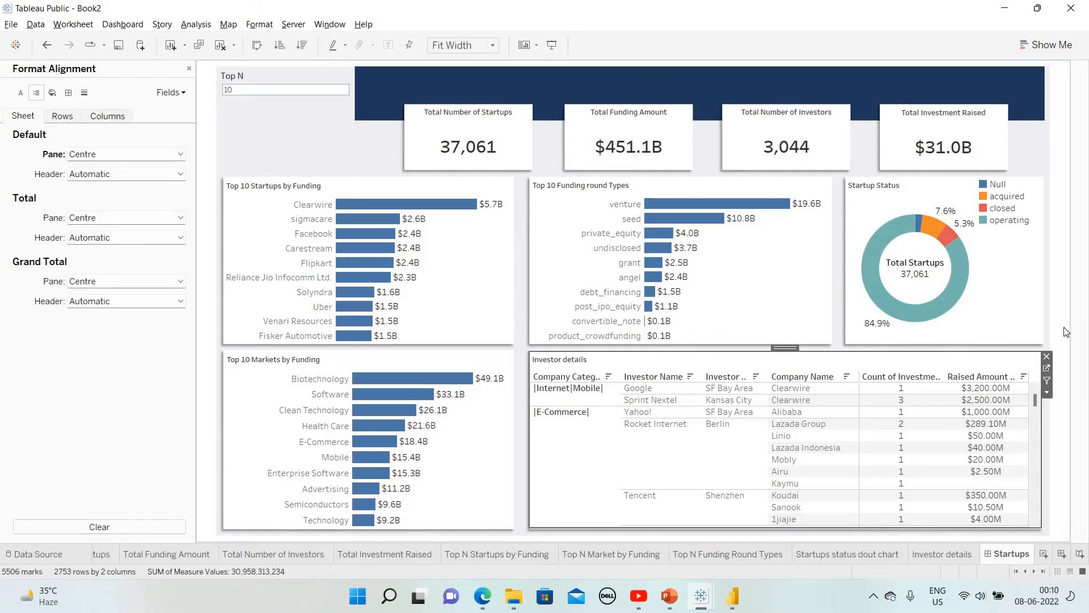
left_click(1069, 340)
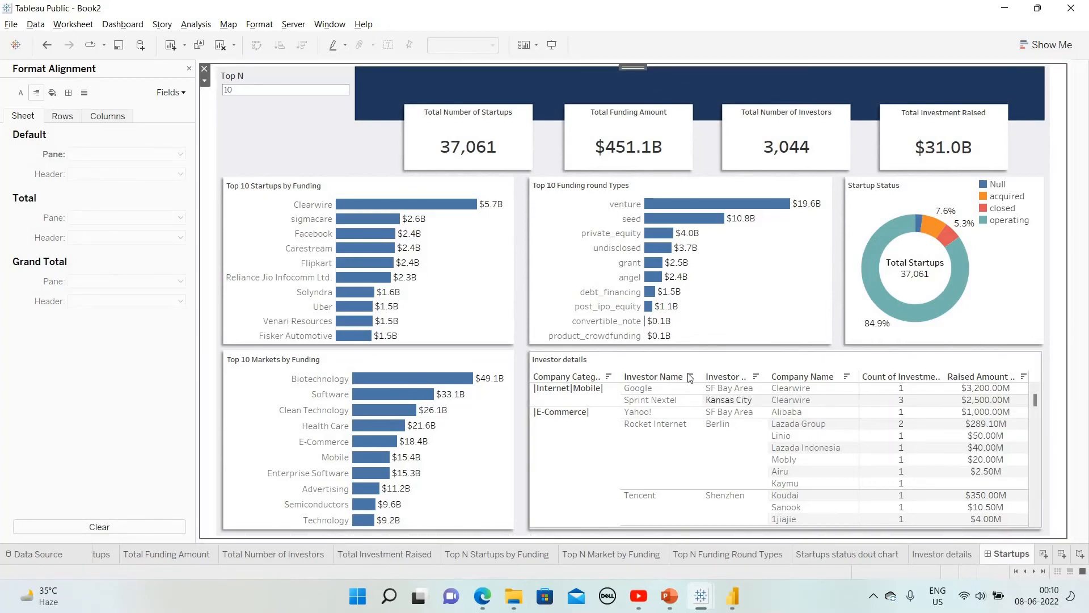
Open the source sheet of the Top 10 Startups by Funding chart and check which filters the reference Top startups dashboard uses
left_click(476, 195)
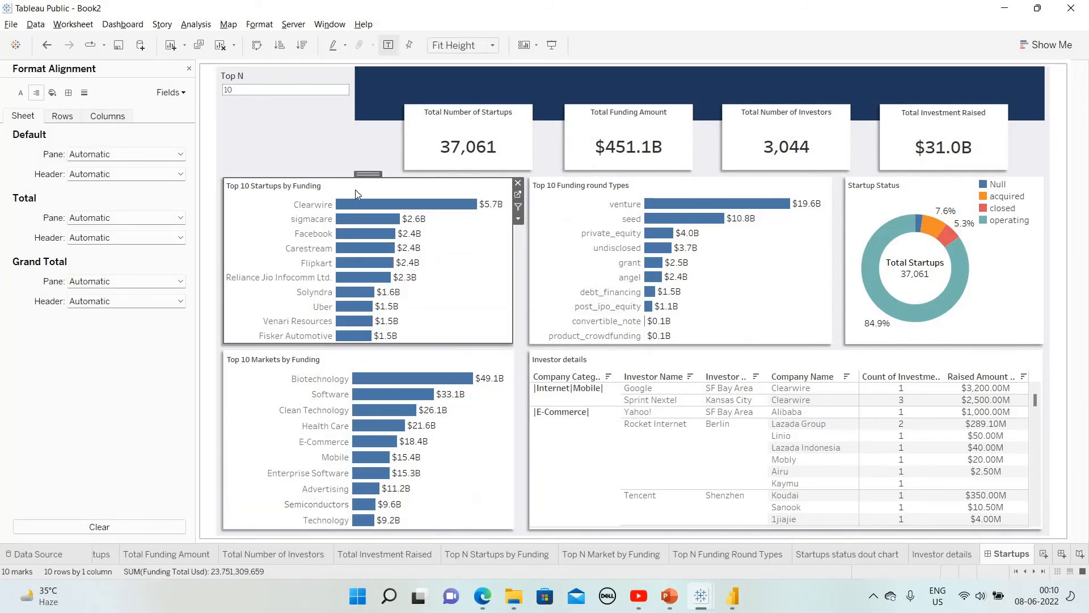
left_click(517, 194)
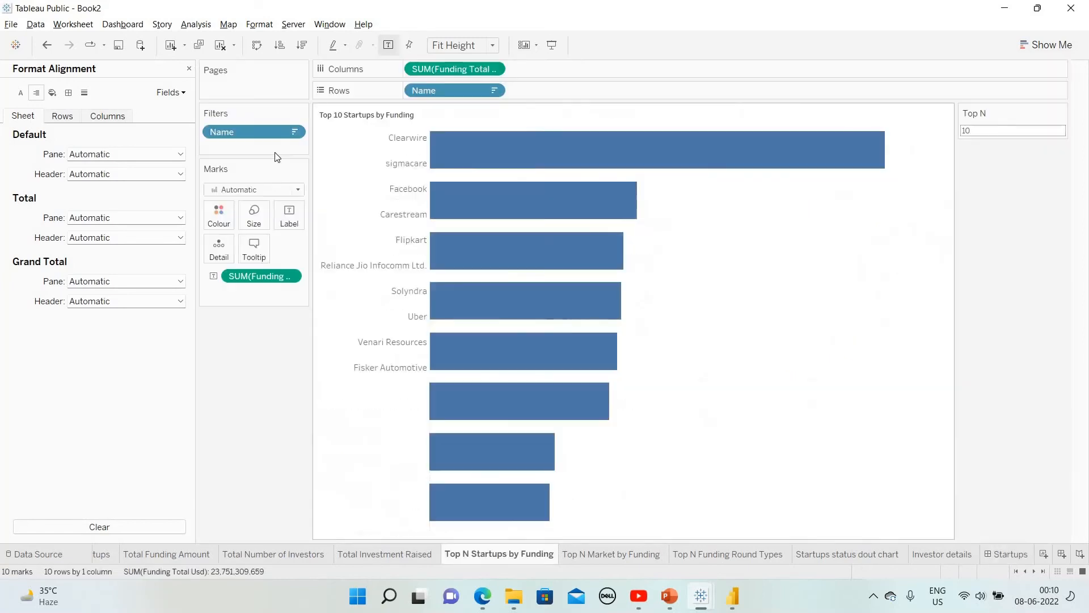
left_click(189, 70)
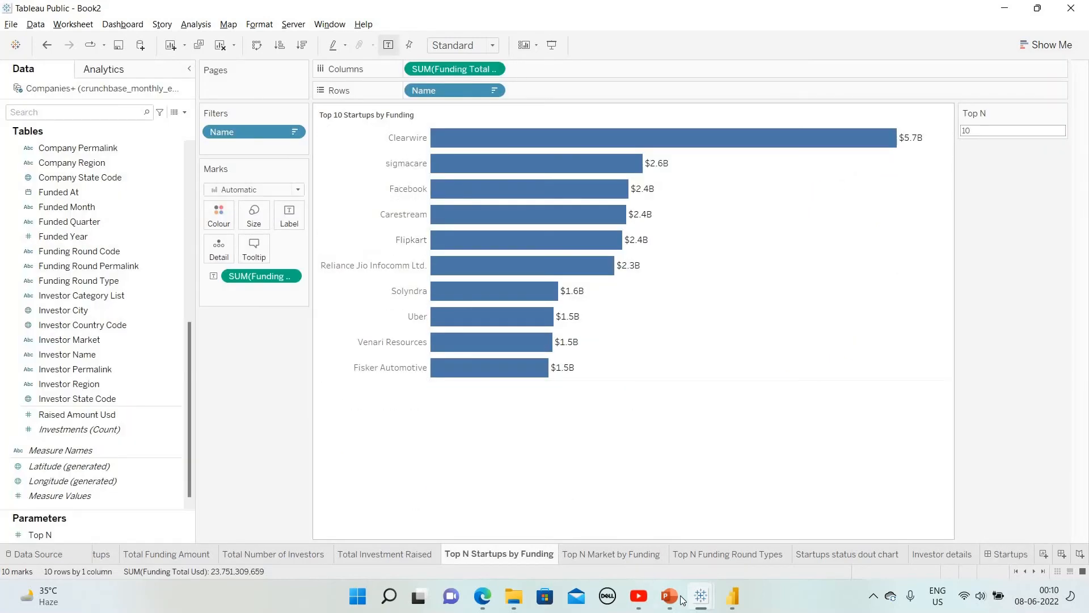
mouse_move(701, 596)
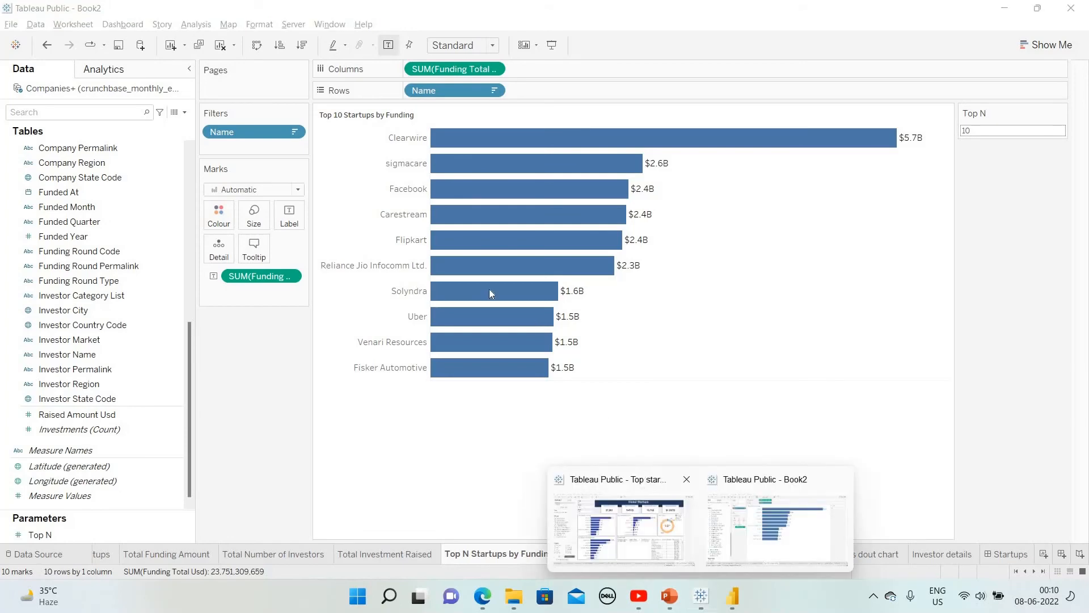
left_click(622, 525)
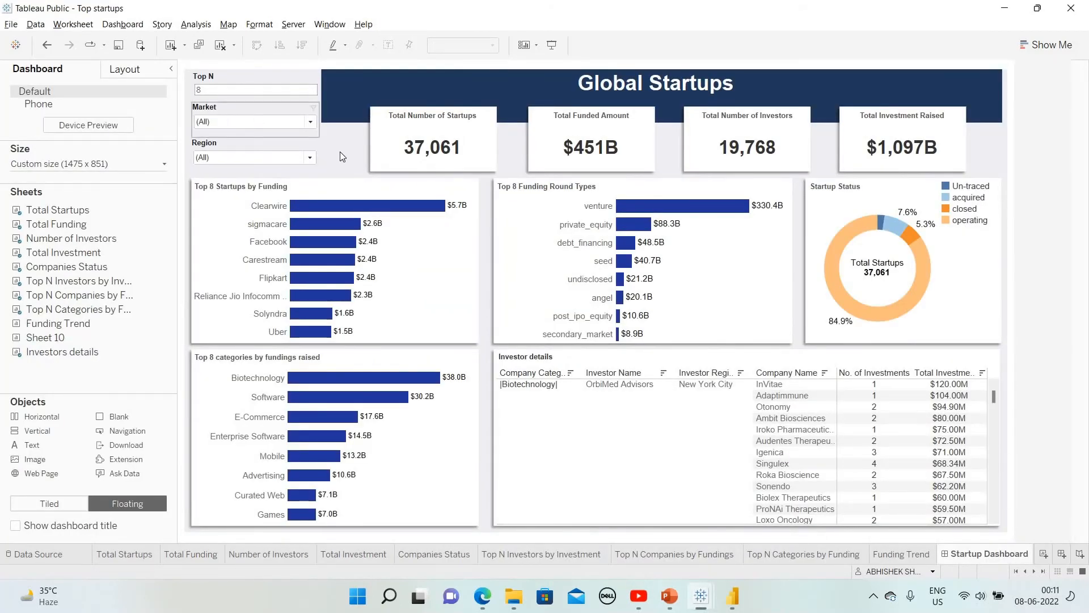
key("alt+Tab")
Add the Companies table's Market field as a filter on the Top N Startups by Funding sheet, using all values
scroll(110, 236, "up", 5)
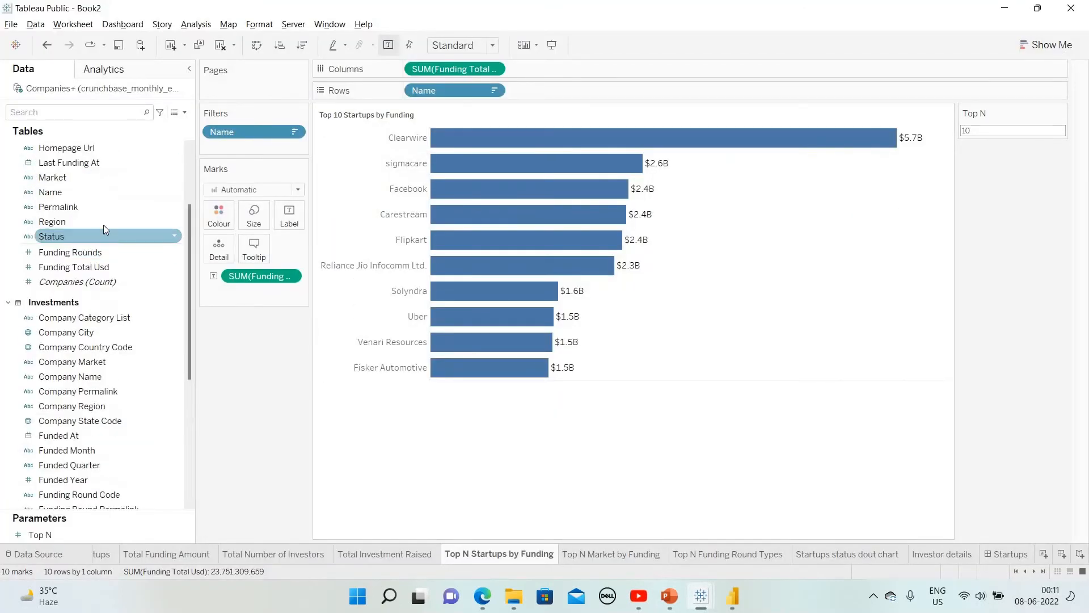
scroll(110, 236, "up", 3)
mouse_move(73, 295)
left_mouse_down()
mouse_move(227, 177)
mouse_move(243, 147)
left_mouse_up()
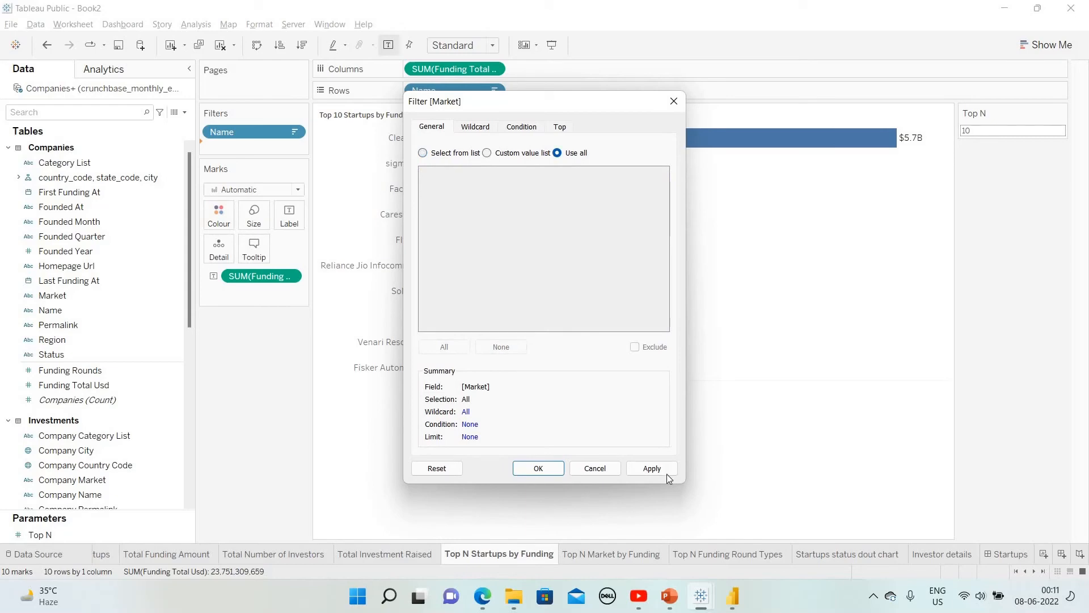
left_click(550, 474)
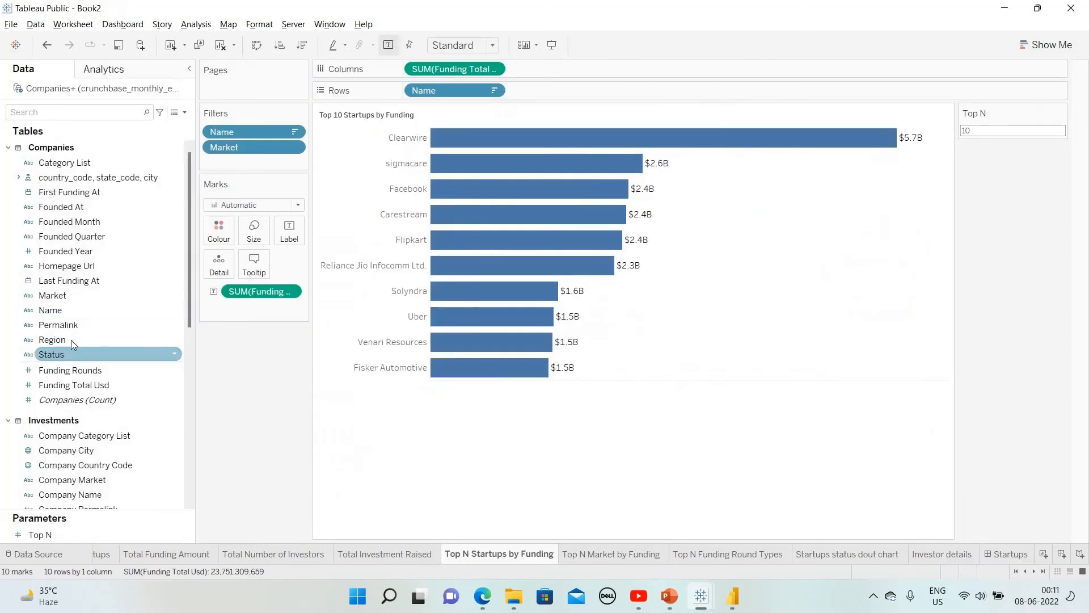
Add the Companies table's Region field as a filter on the same sheet, set to use all values
left_click(70, 340)
mouse_move(248, 179)
left_mouse_down()
mouse_move(248, 161)
mouse_move(291, 175)
left_mouse_up()
left_click(557, 152)
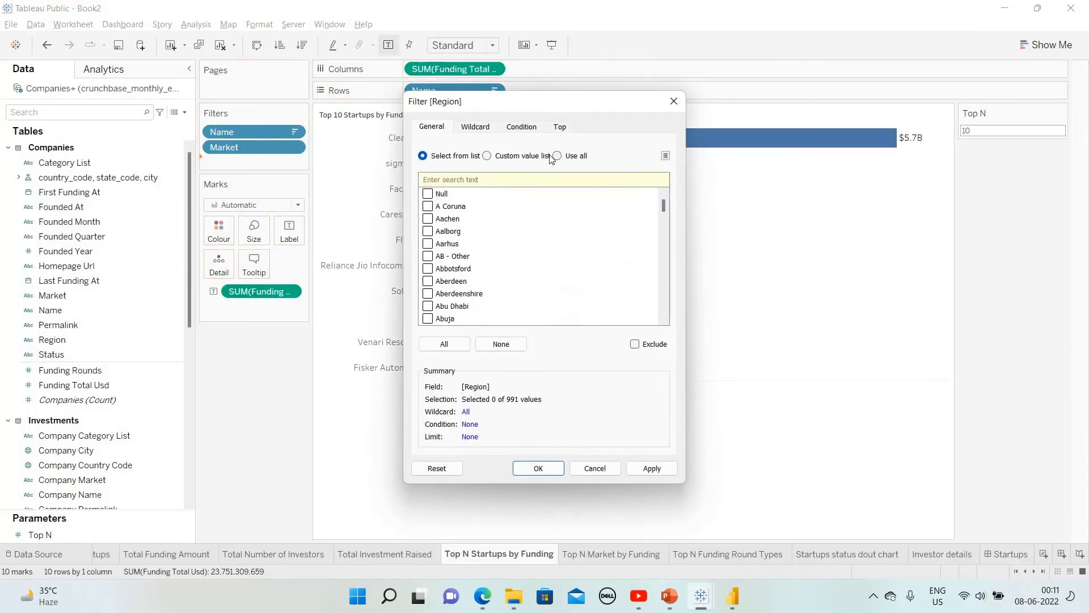
left_click(653, 471)
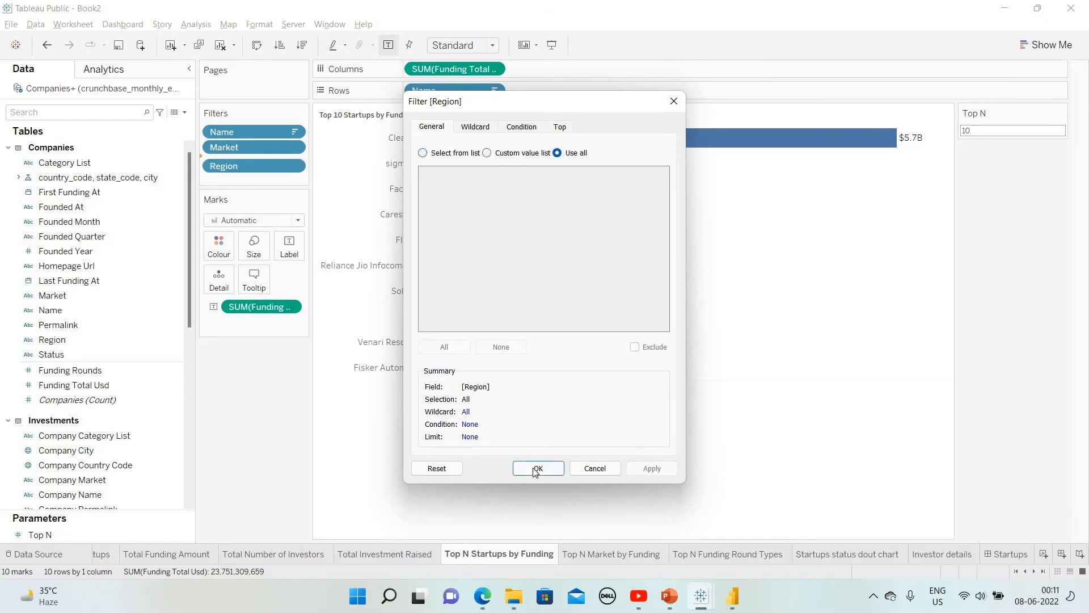
left_click(532, 468)
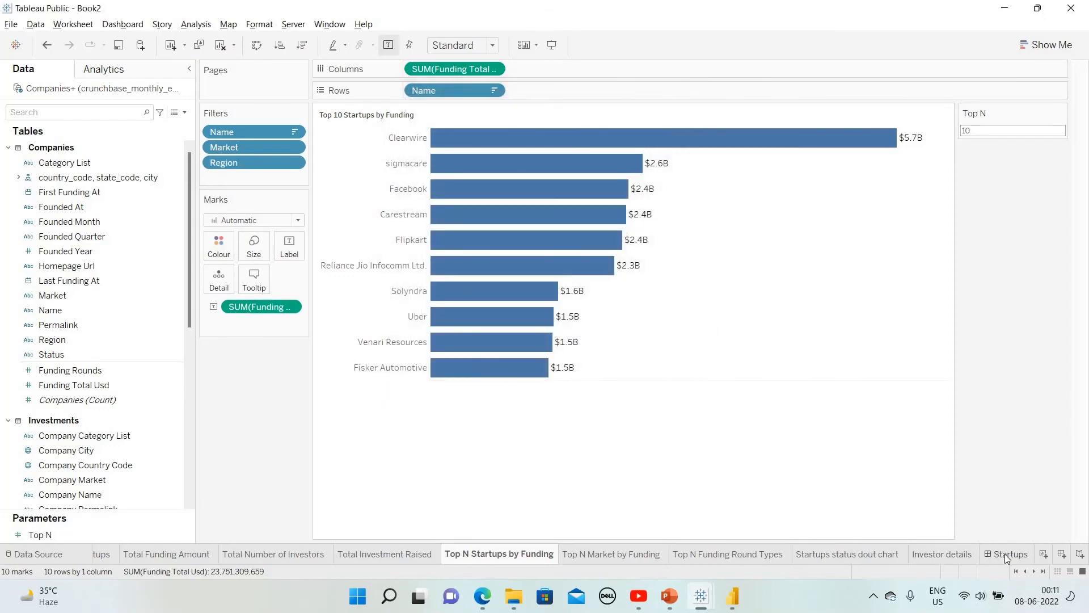
Show the Market filter of the Top 10 Startups by Funding chart on the Startups dashboard as a single-value dropdown
left_click(1005, 554)
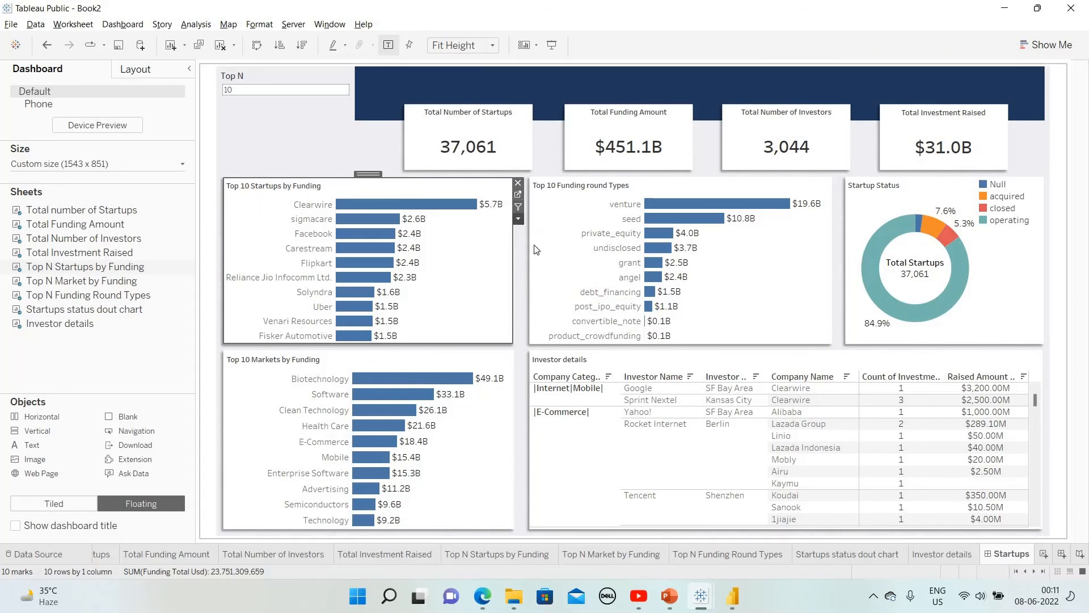
left_click(518, 220)
mouse_move(636, 322)
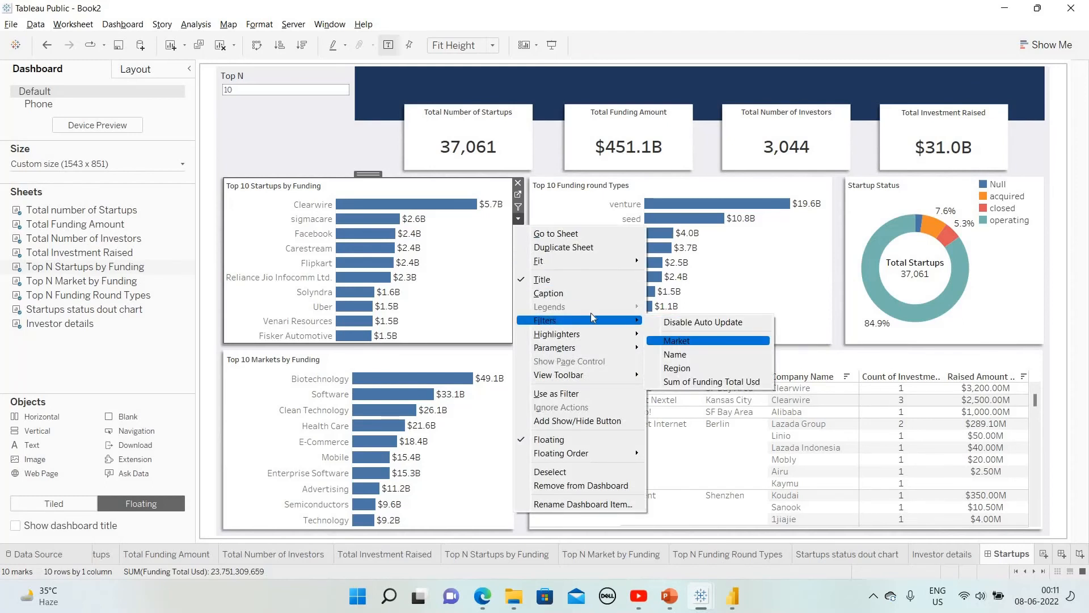
left_click(677, 341)
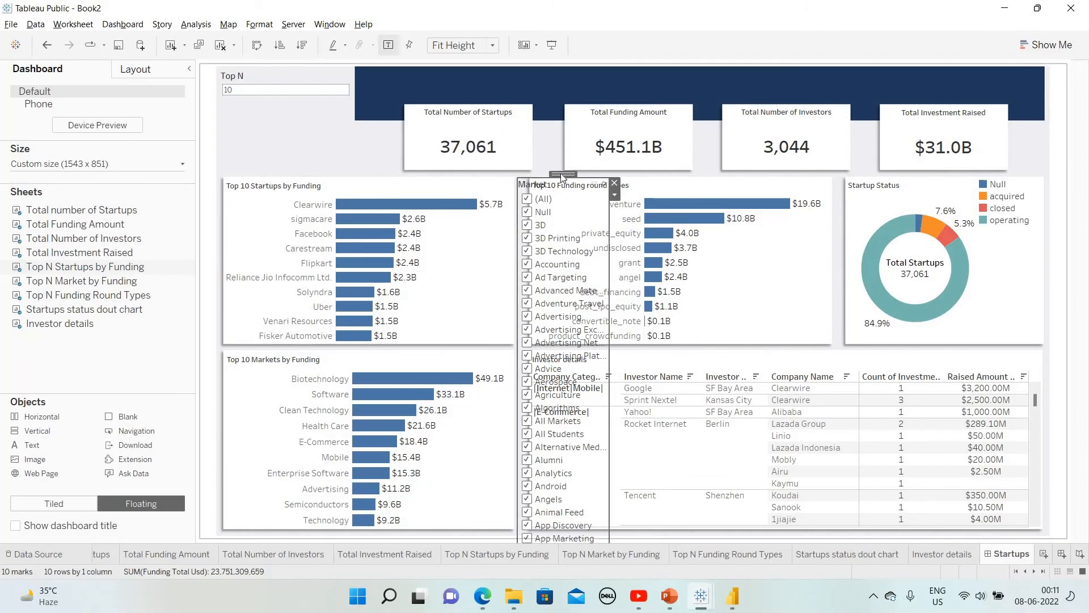
left_click_drag(329, 120, 351, 128)
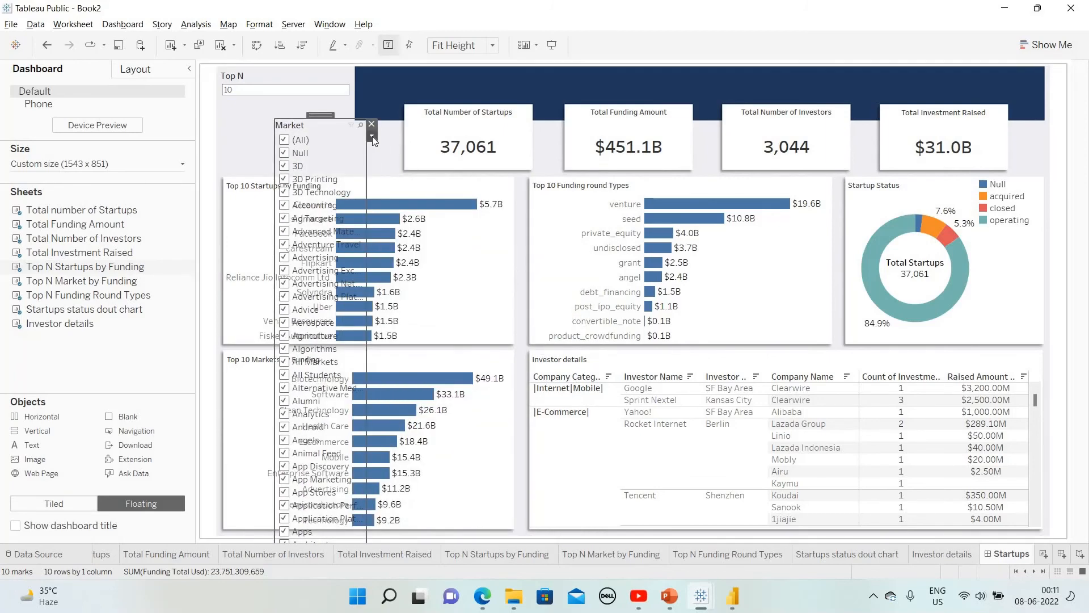
left_click(372, 137)
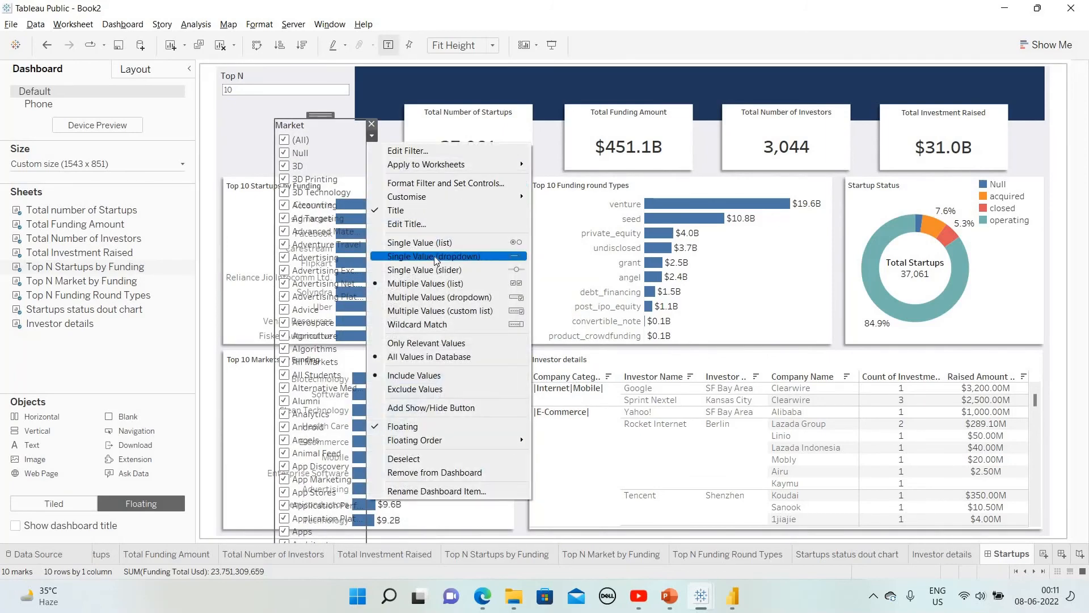
left_click(339, 152)
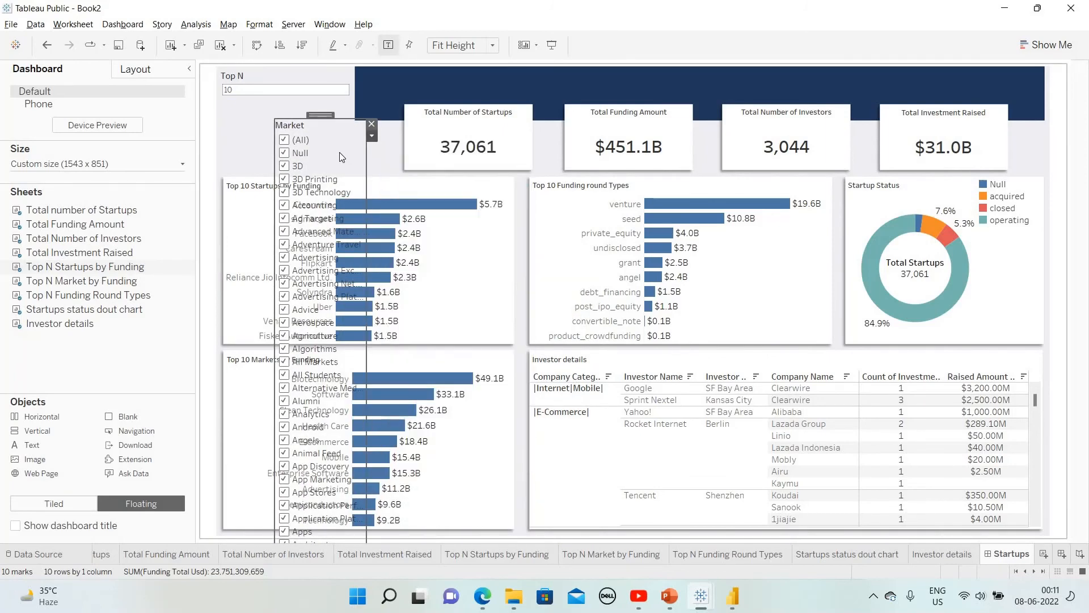
left_click(373, 138)
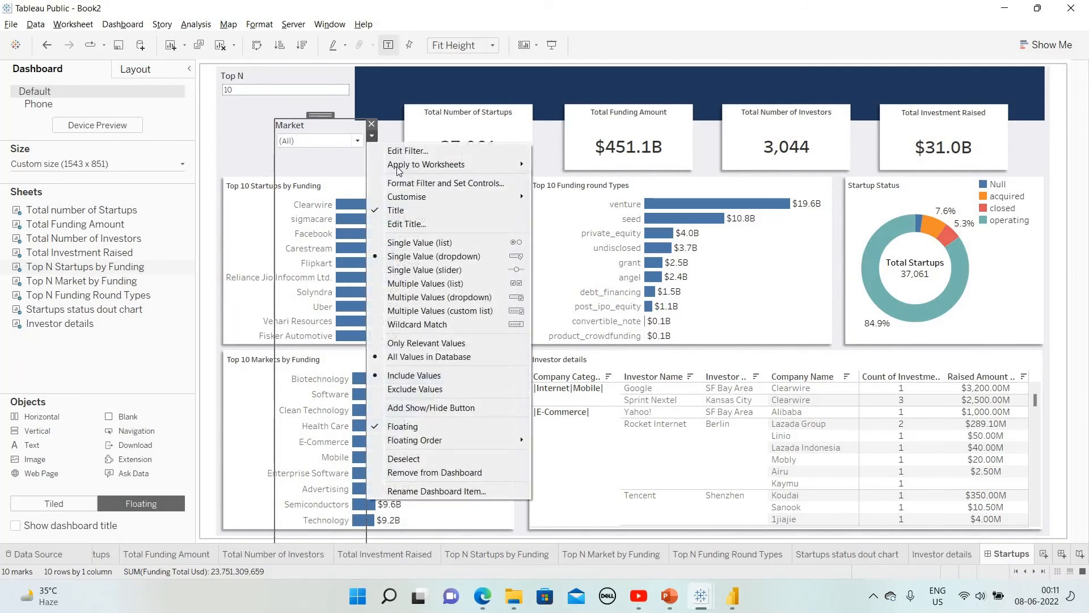
left_click(324, 116)
Set the Market filter's height to 60, place it directly below the Top N control and widen it to 225
left_click_drag(324, 115, 299, 112)
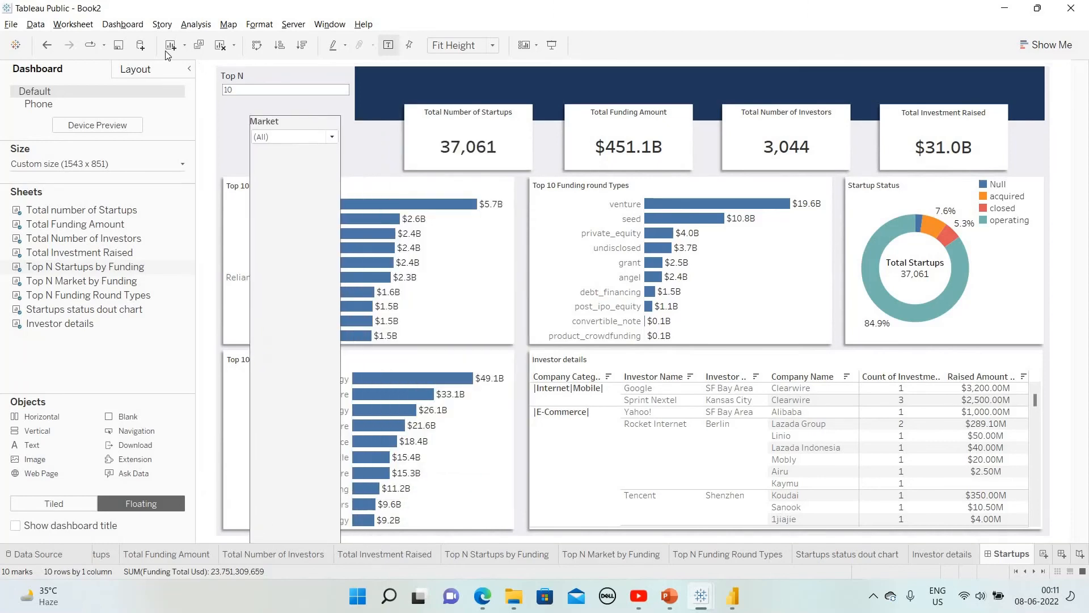
left_click(147, 70)
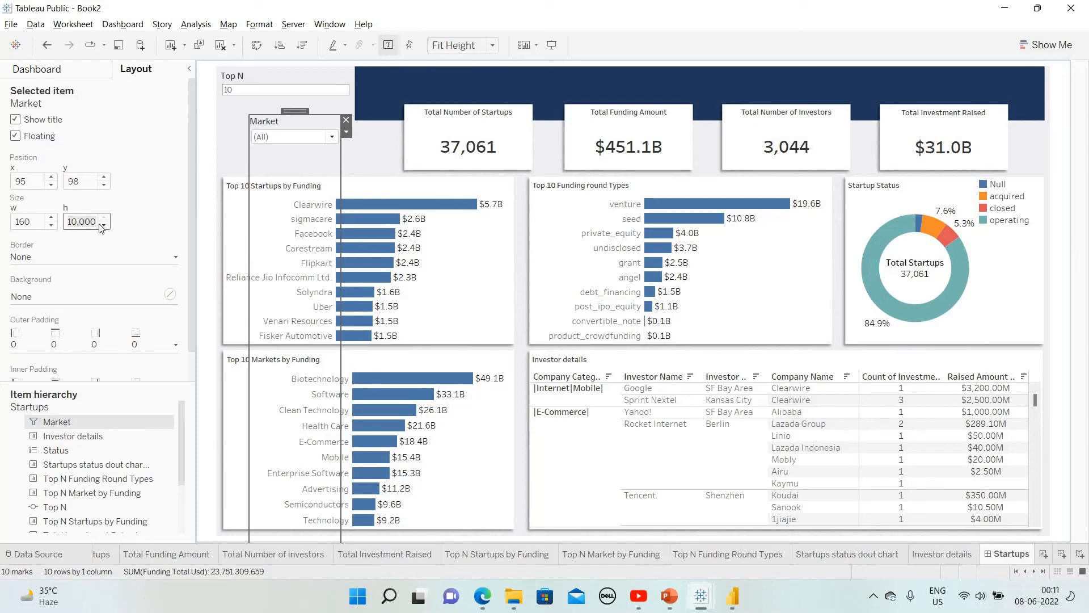
key("ctrl+a")
type("6")
key("Return")
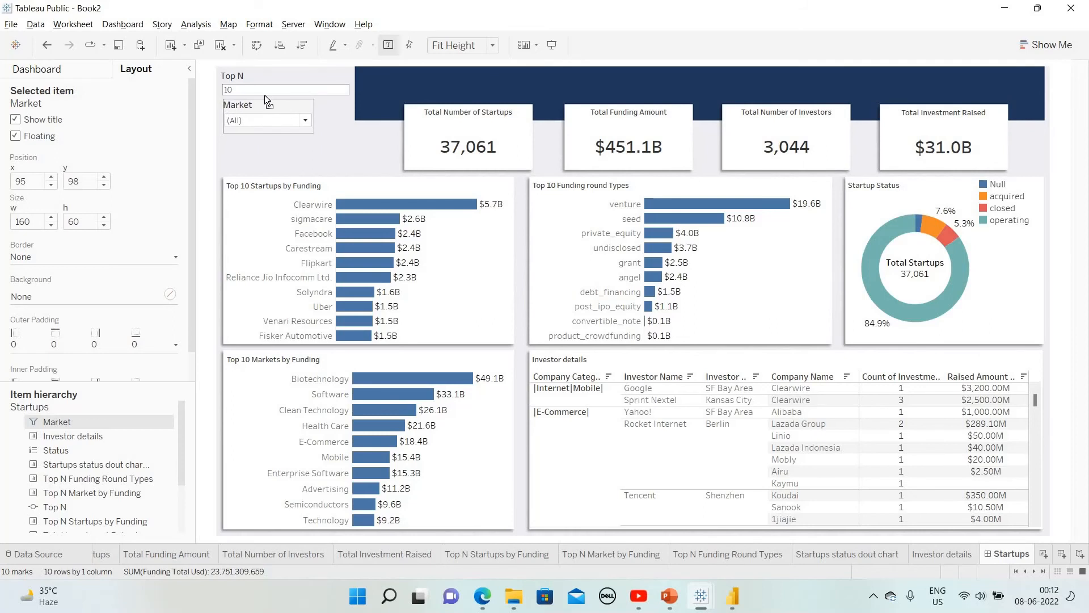
left_click_drag(264, 95, 262, 96)
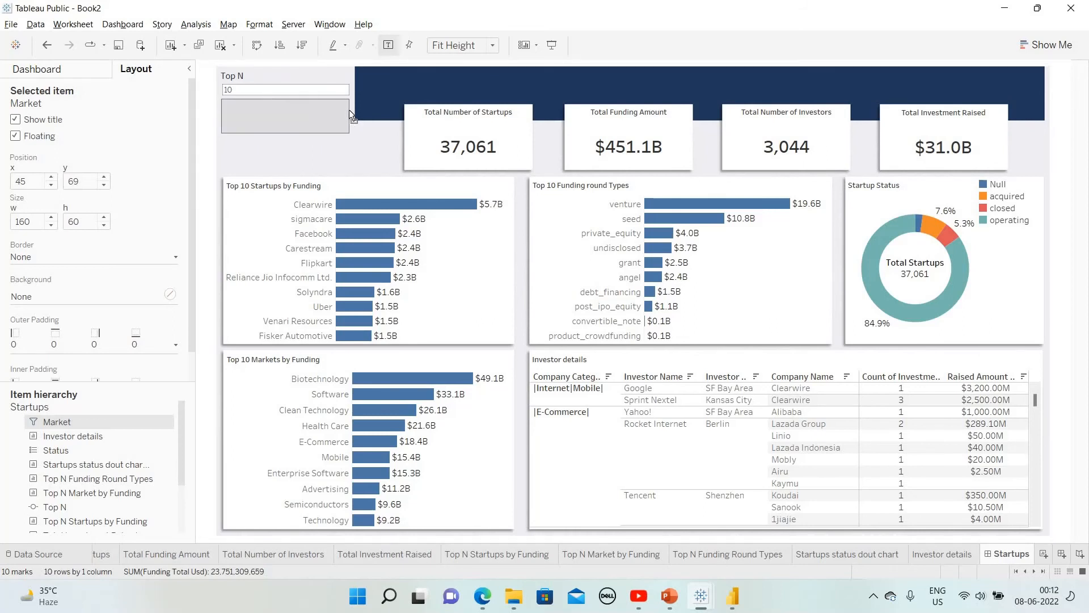
left_click_drag(362, 117, 362, 117)
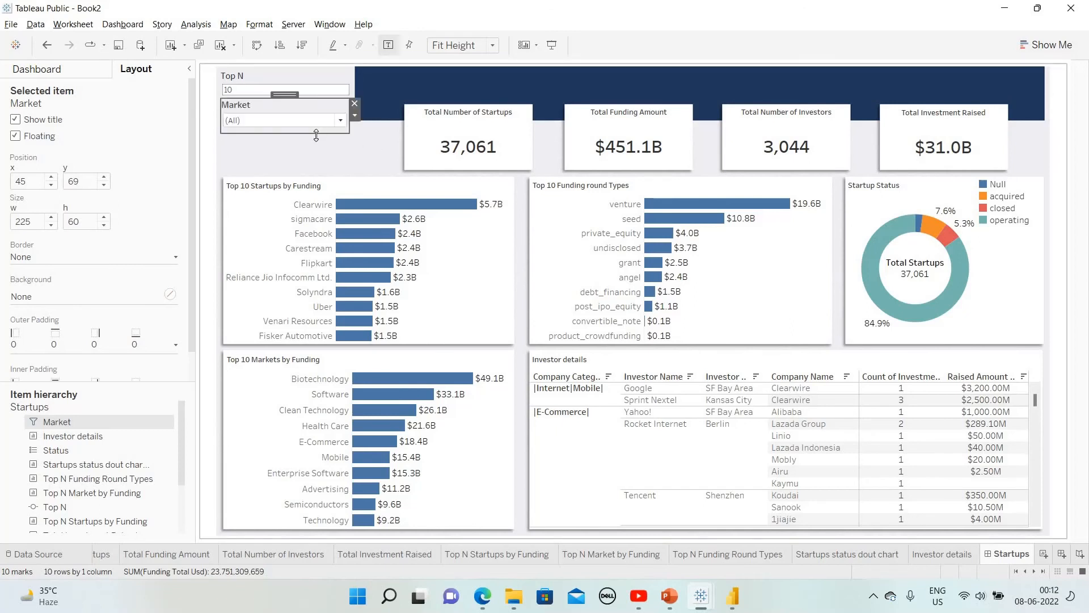
left_click(376, 148)
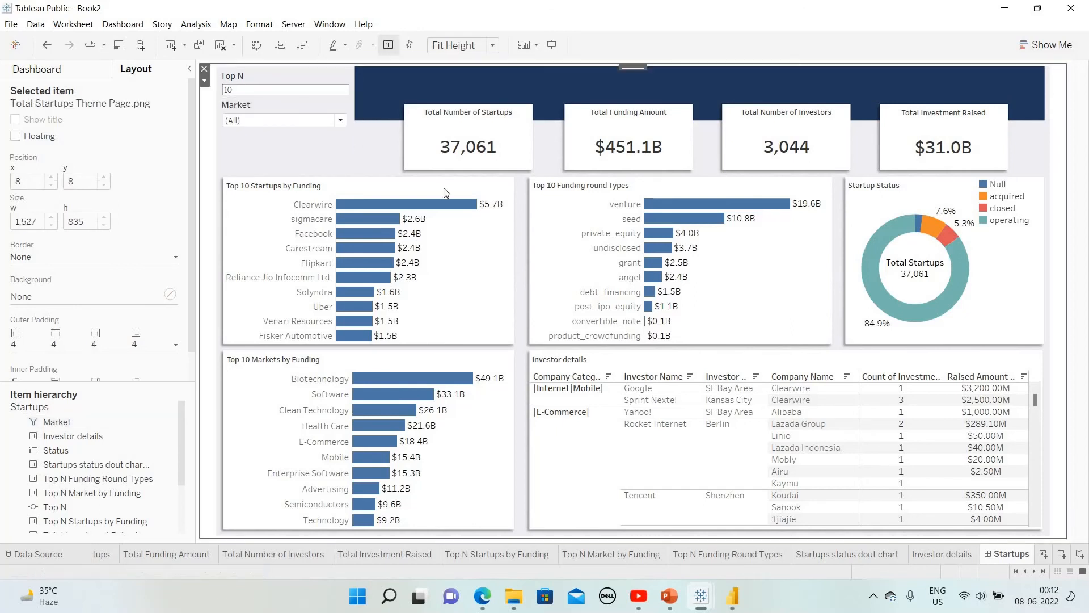
Show the Region filter of the Top 10 Startups by Funding chart below the Market filter as a single-value dropdown
left_click(507, 198)
left_click(518, 219)
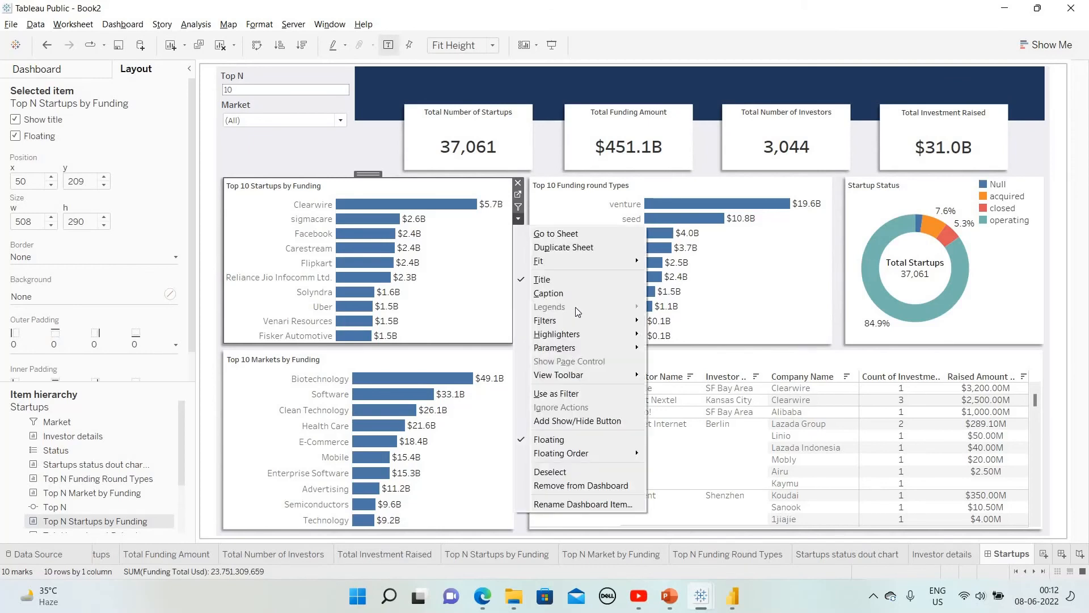
mouse_move(602, 322)
left_click(683, 369)
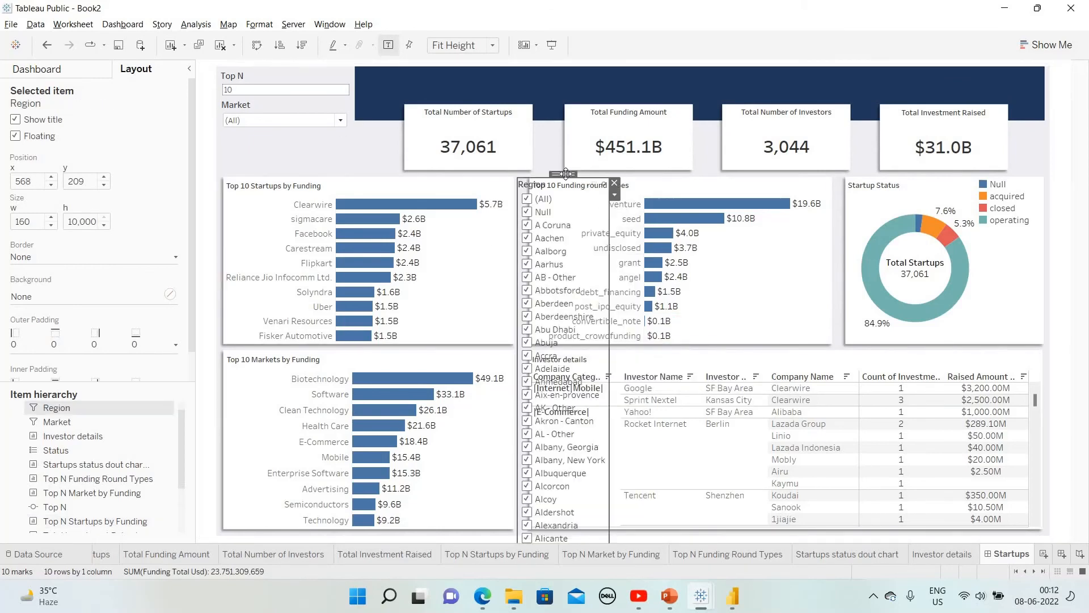
left_click_drag(563, 174, 281, 137)
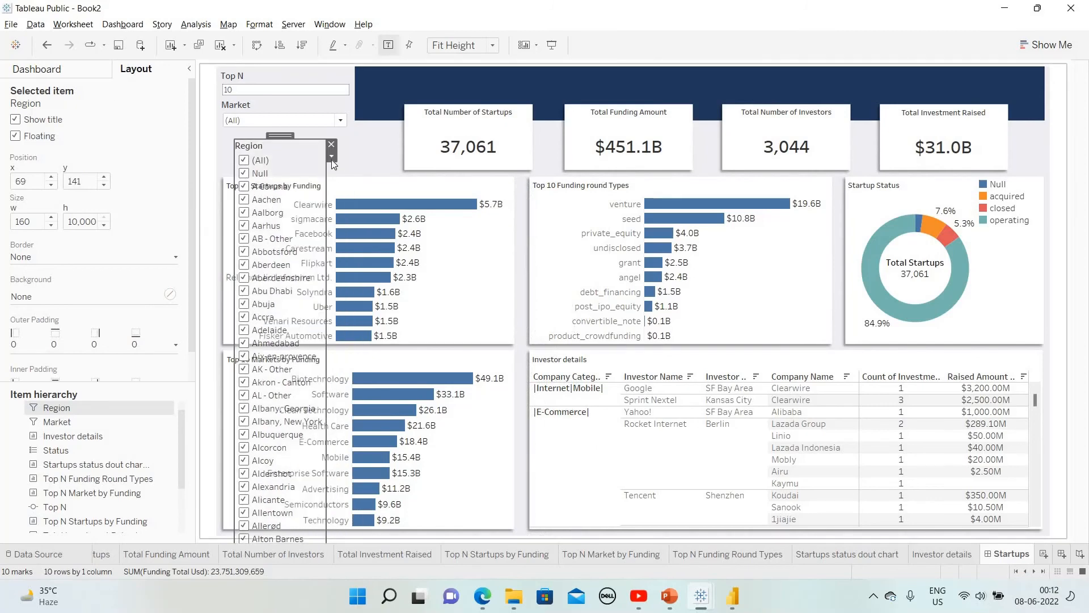
left_click(331, 156)
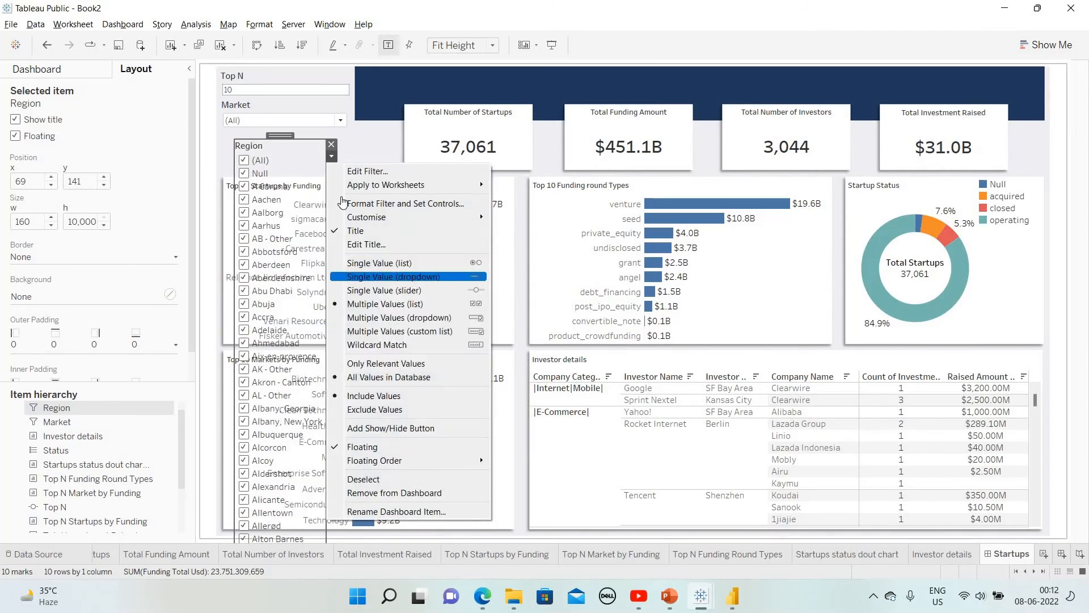
left_click(414, 275)
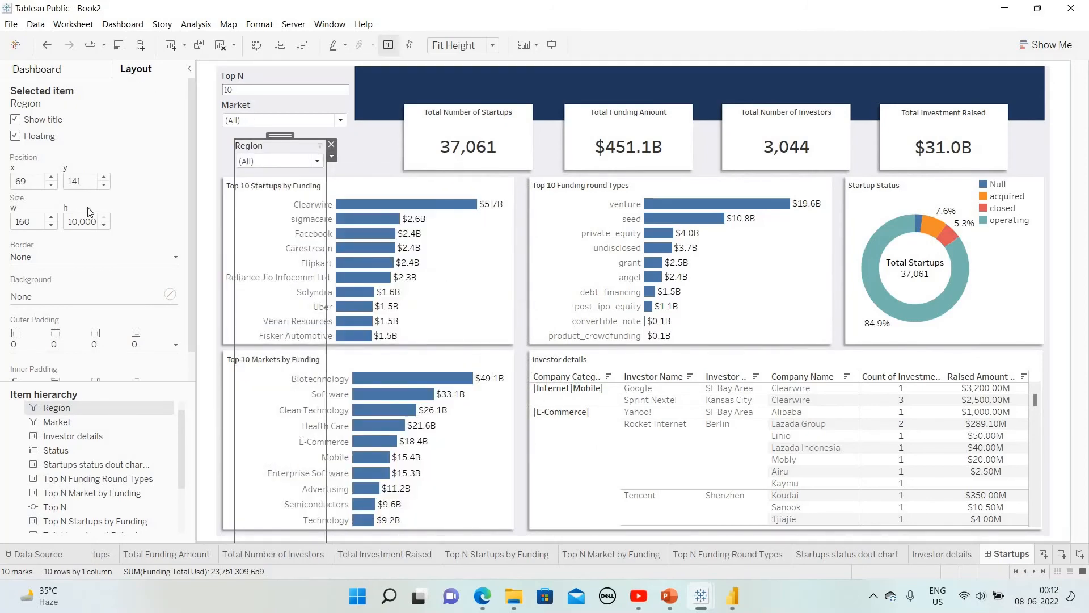
Set the Region filter's height to 60, place it directly under the Market filter and widen it to about the same width
left_click(92, 222)
key("ctrl+a")
type("60")
key("Return")
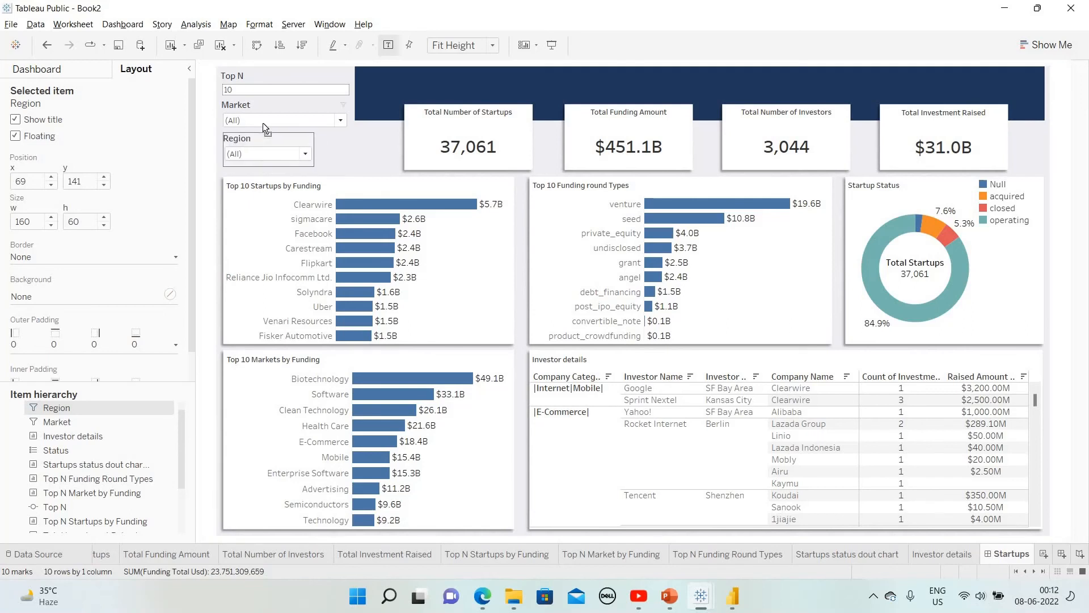
left_click_drag(263, 123, 346, 139)
left_click(380, 140)
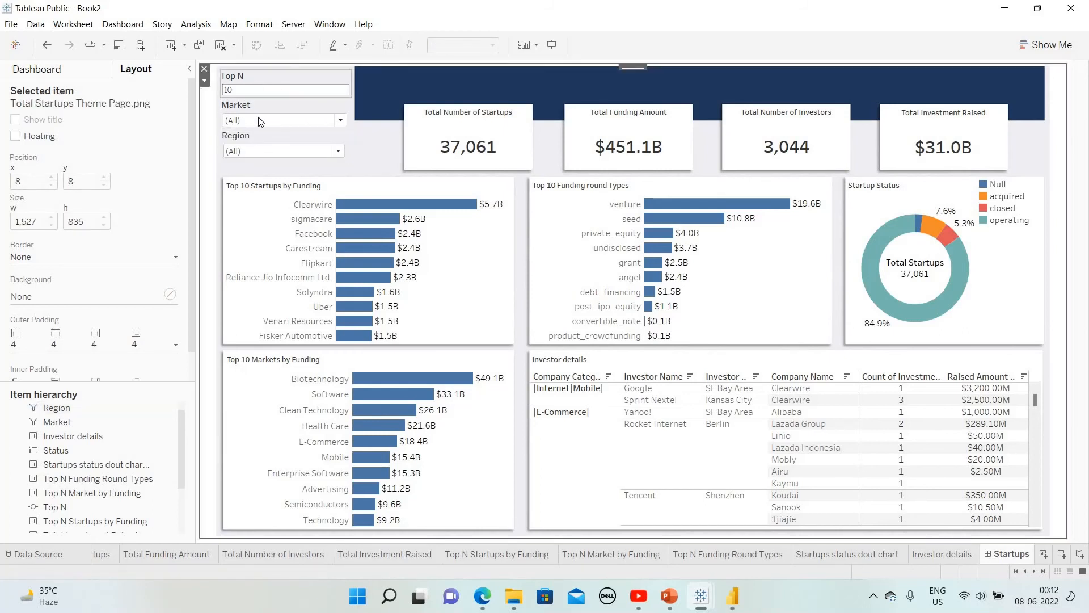
Apply the Market filter to all worksheets on the Startups dashboard
left_click(316, 107)
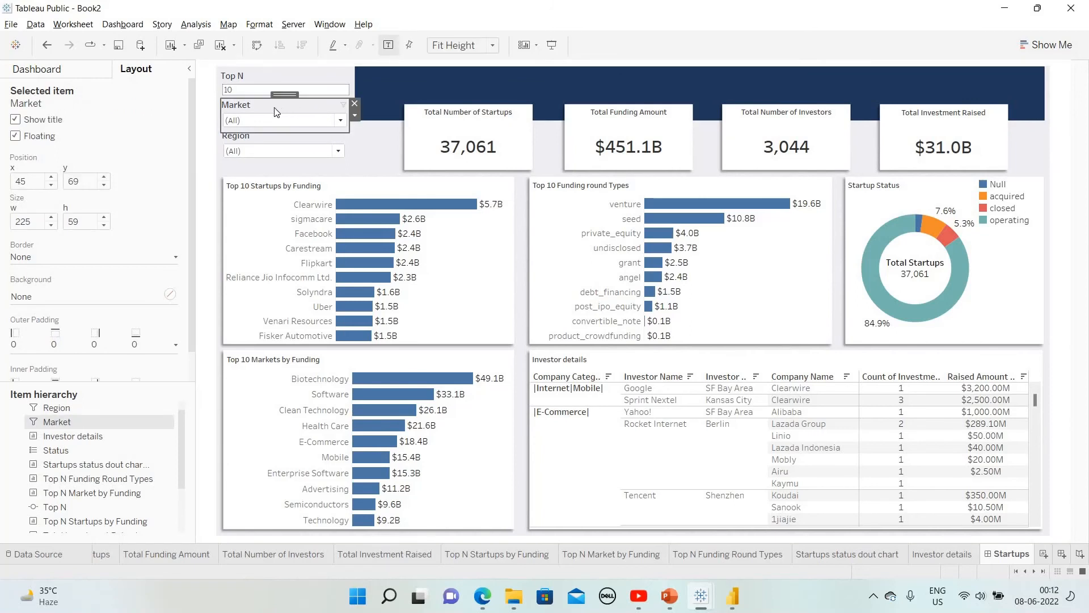
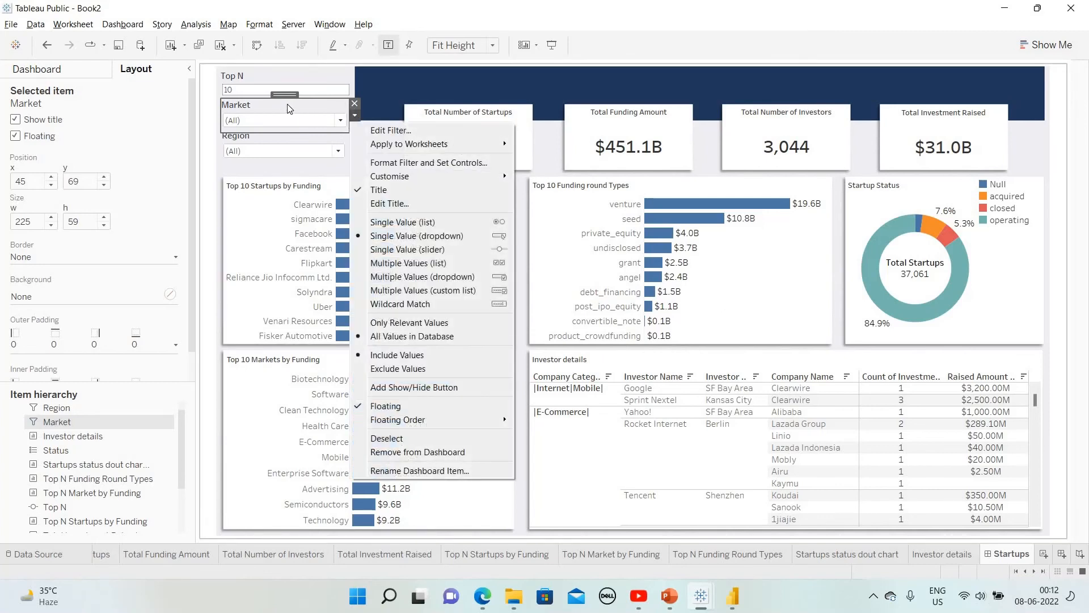
mouse_move(444, 142)
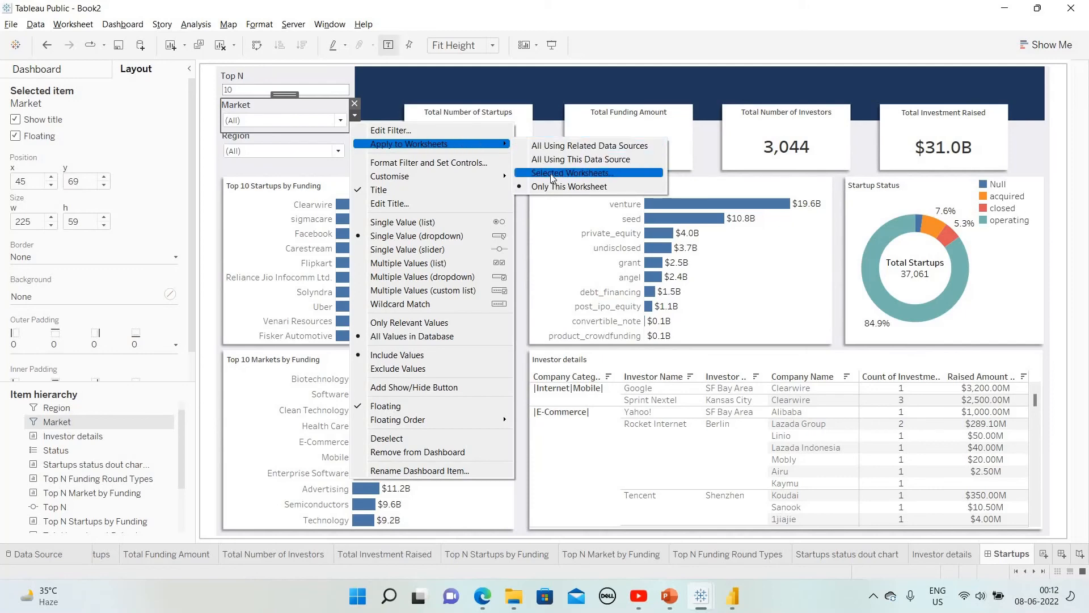
left_click(551, 174)
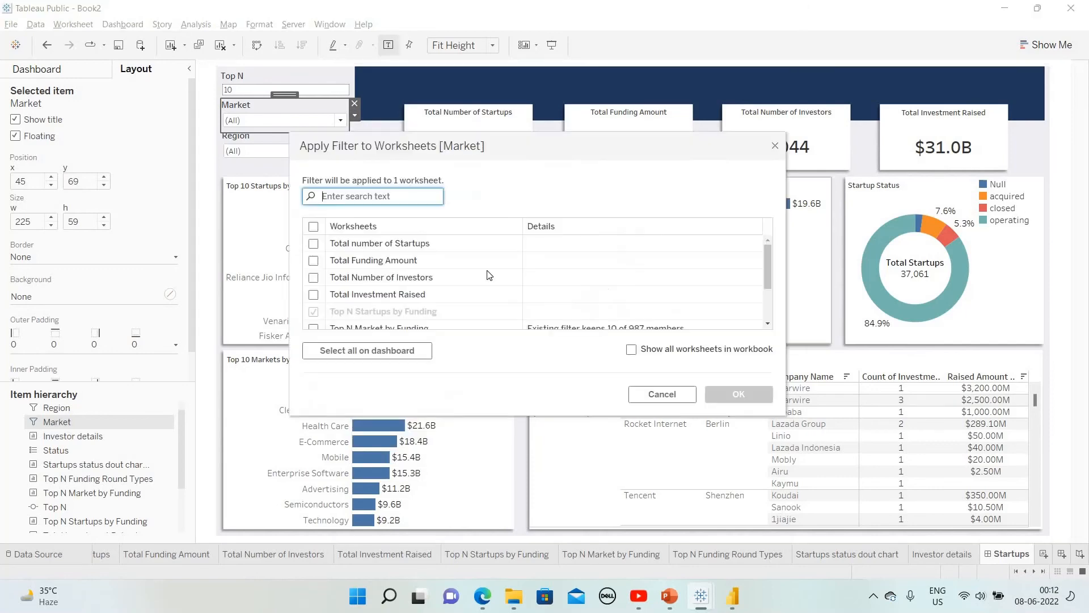
left_click(336, 354)
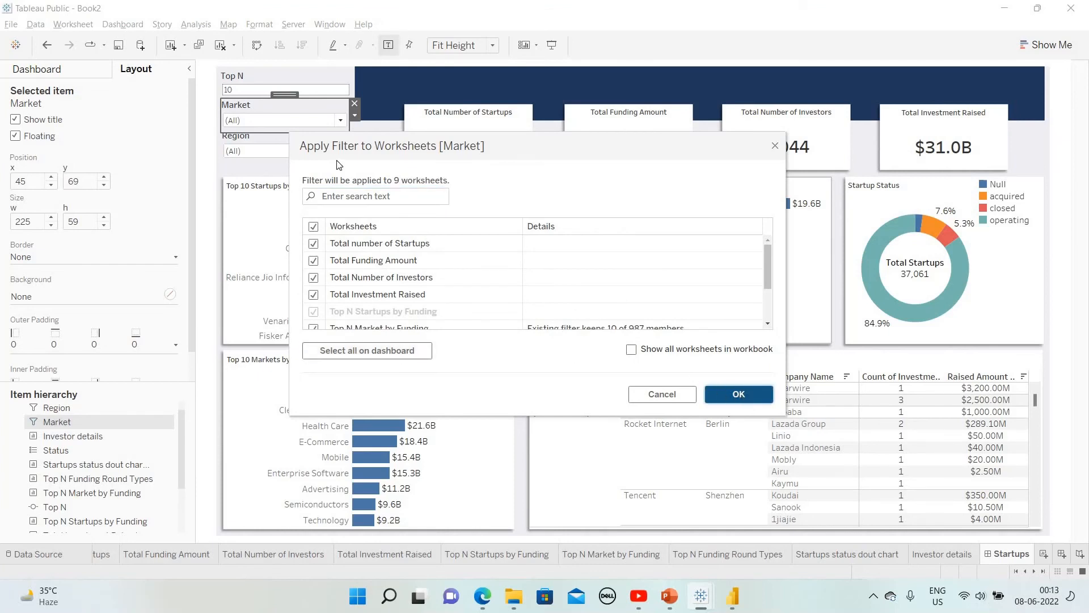
key("Return")
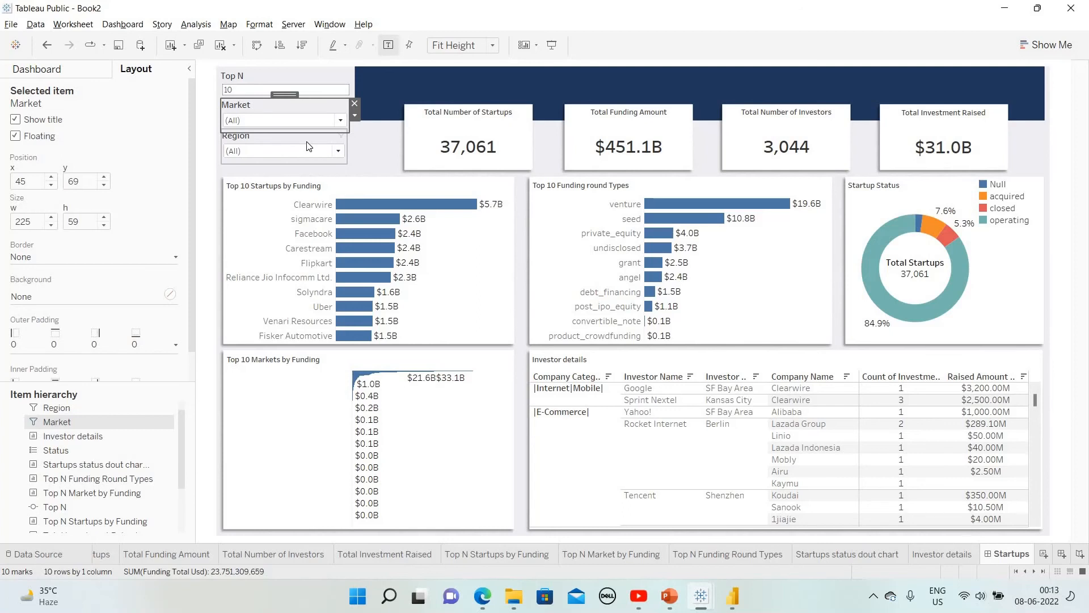
Apply the Region filter to all worksheets on the Startups dashboard
left_click(308, 147)
left_click(351, 147)
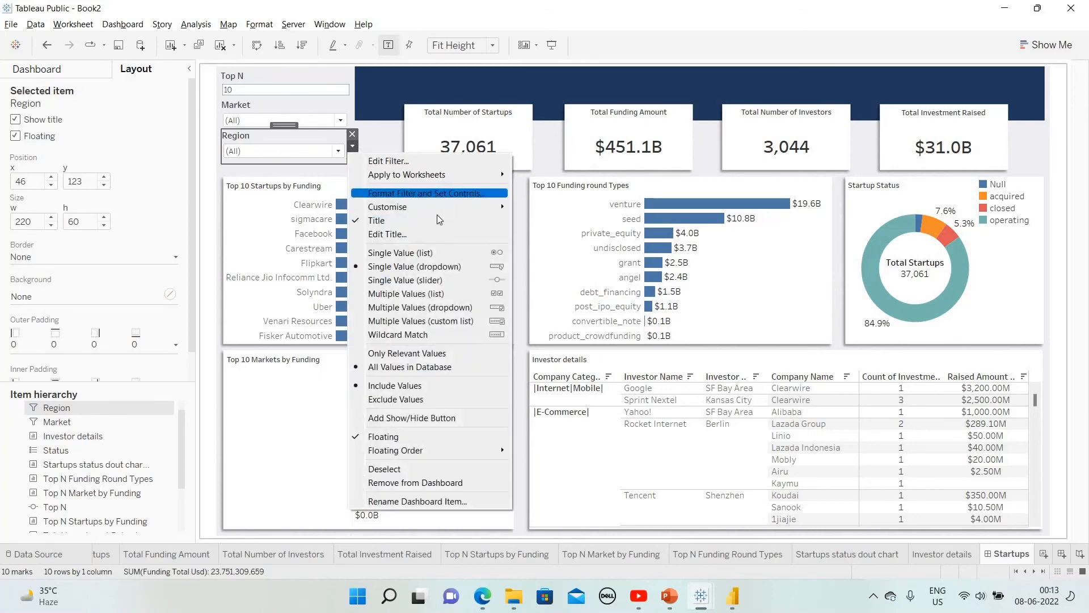
mouse_move(471, 176)
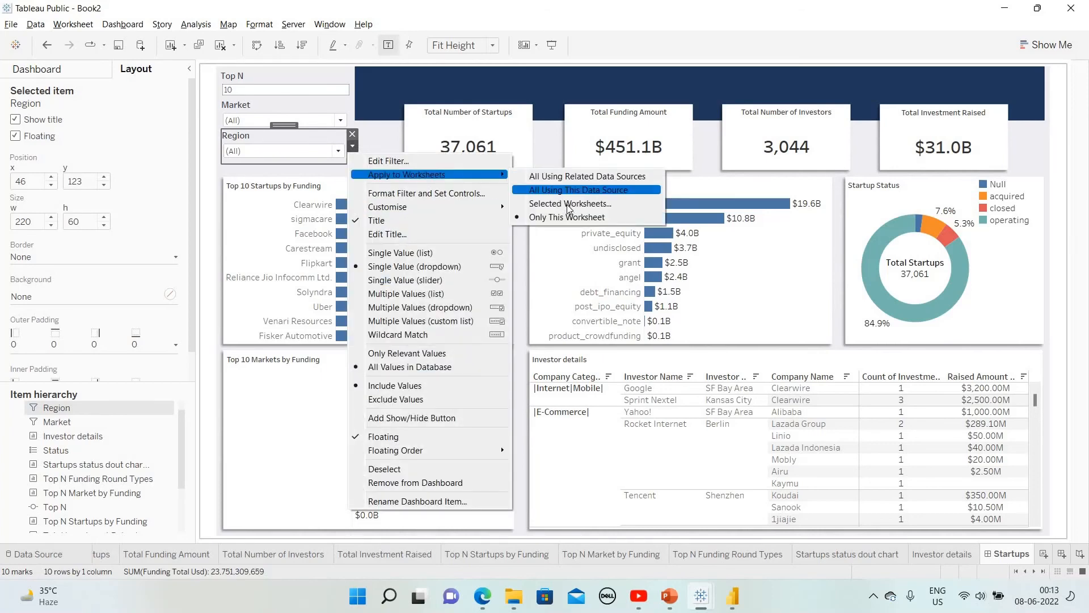
left_click(570, 203)
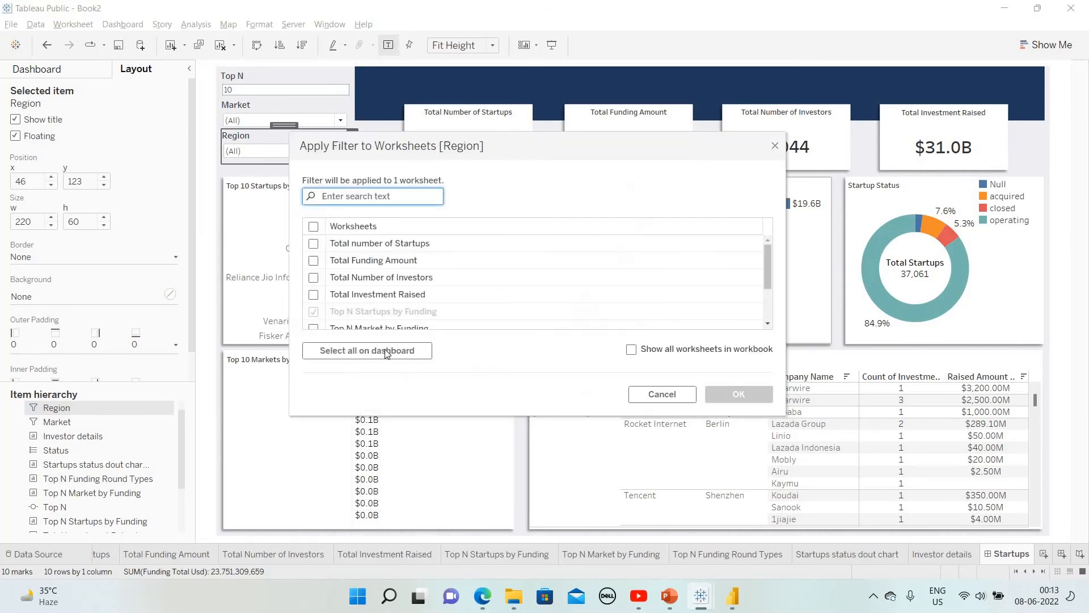
left_click(386, 352)
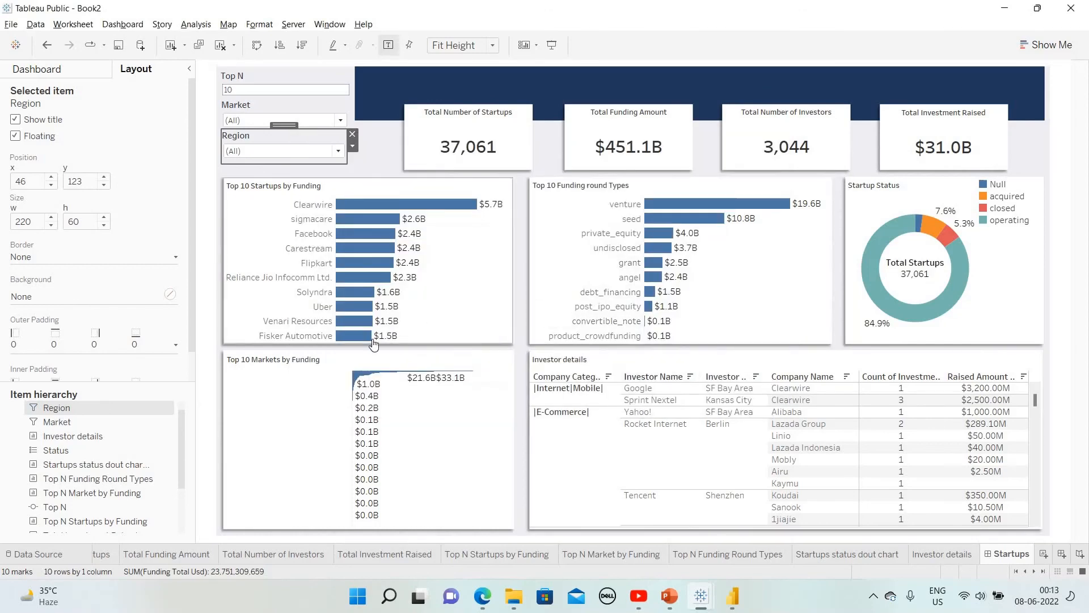
Limit the Market filter of the Top 10 Markets by Funding sheet to the Top N parameter by sum of Funding Total Usd and return to the dashboard
left_click(259, 91)
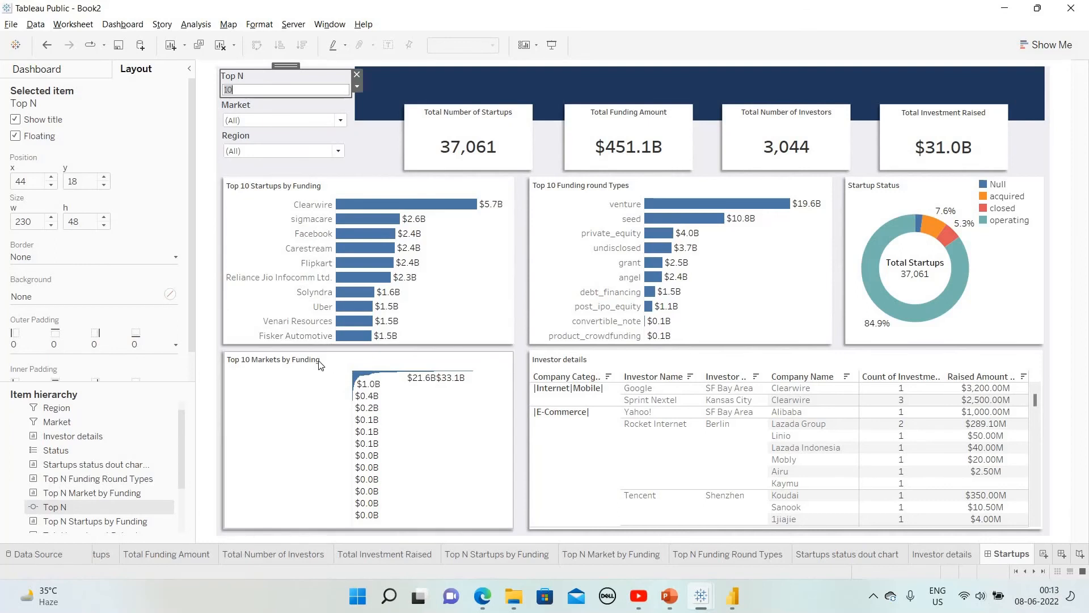
left_click(285, 363)
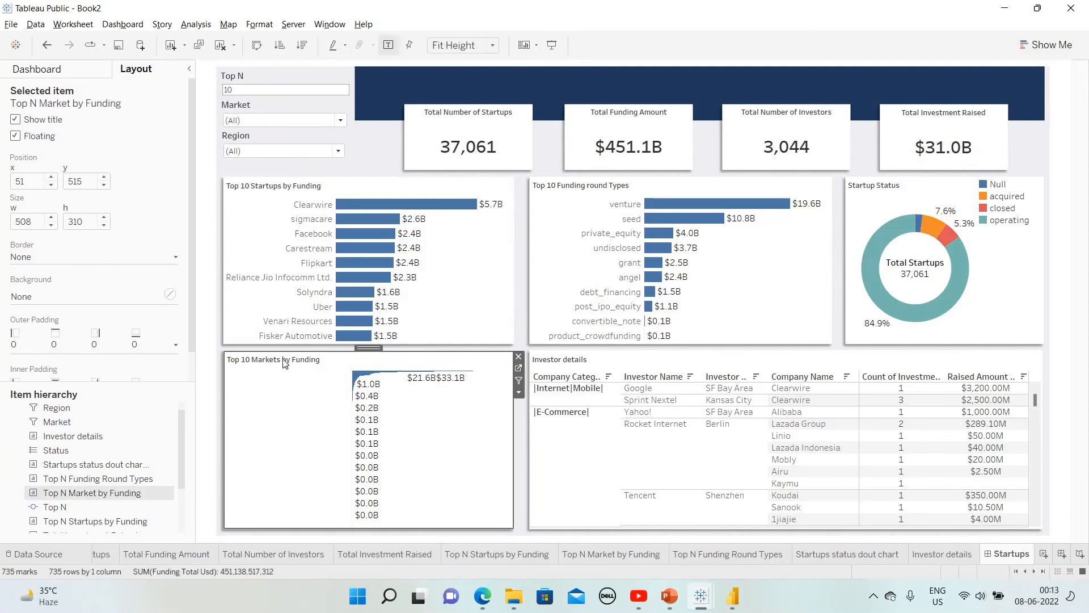
left_click(519, 369)
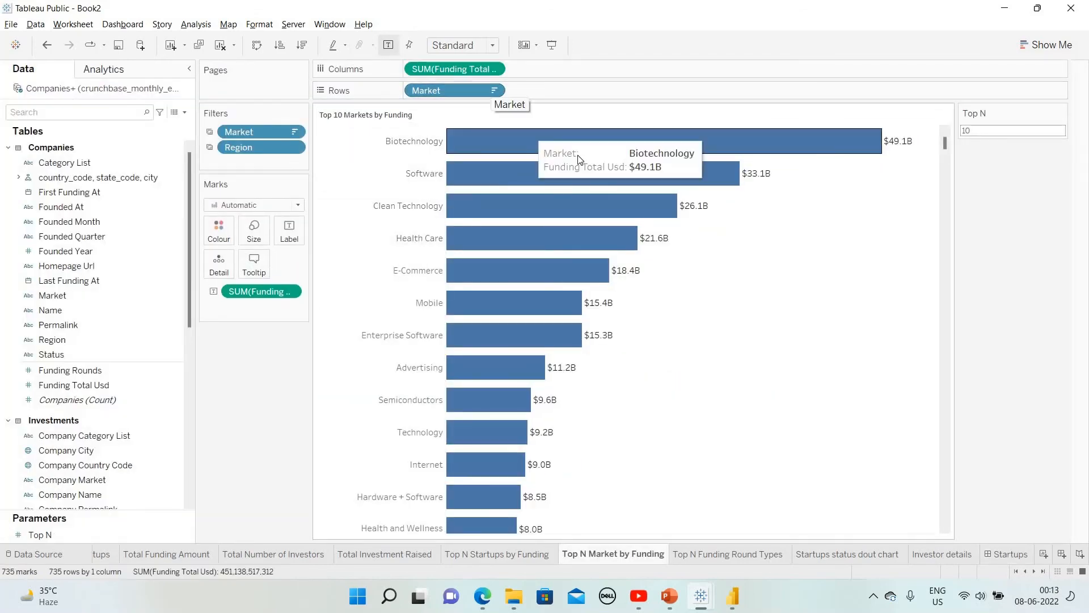
left_click(493, 90)
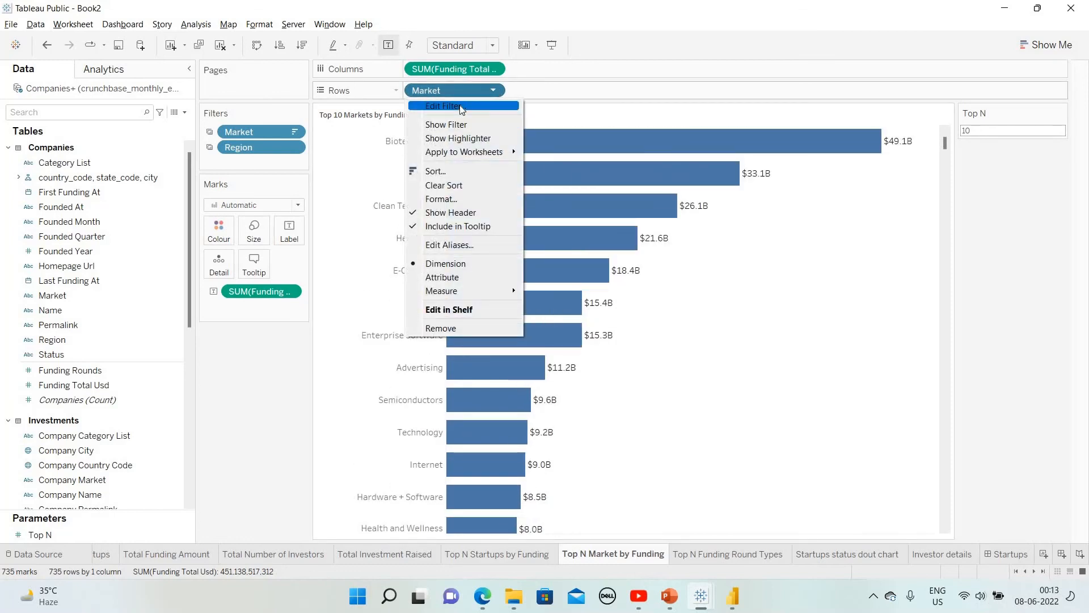
left_click(463, 107)
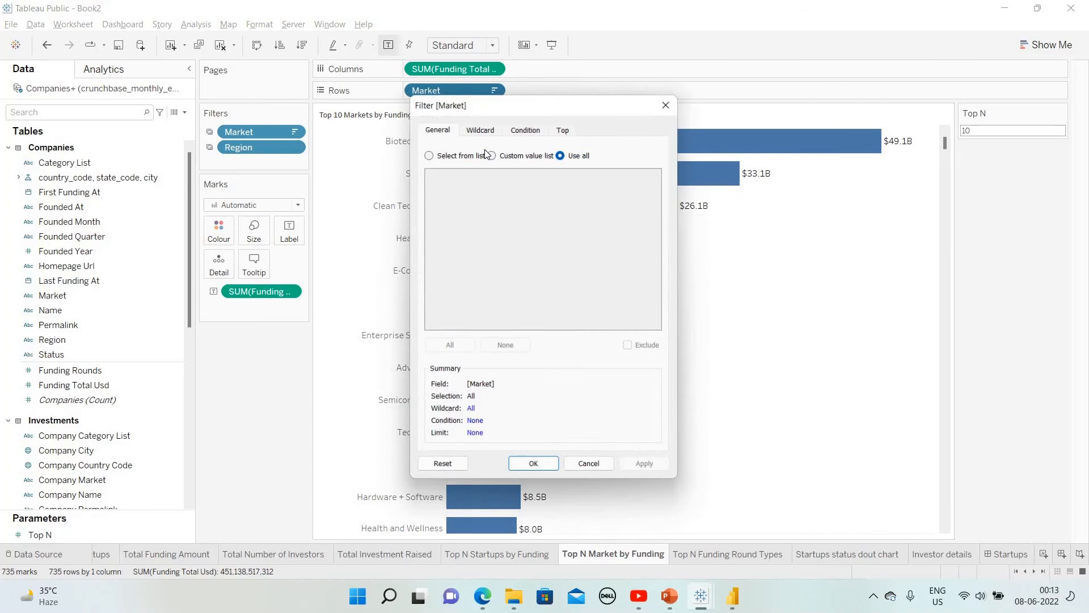
left_click(564, 127)
left_click(439, 162)
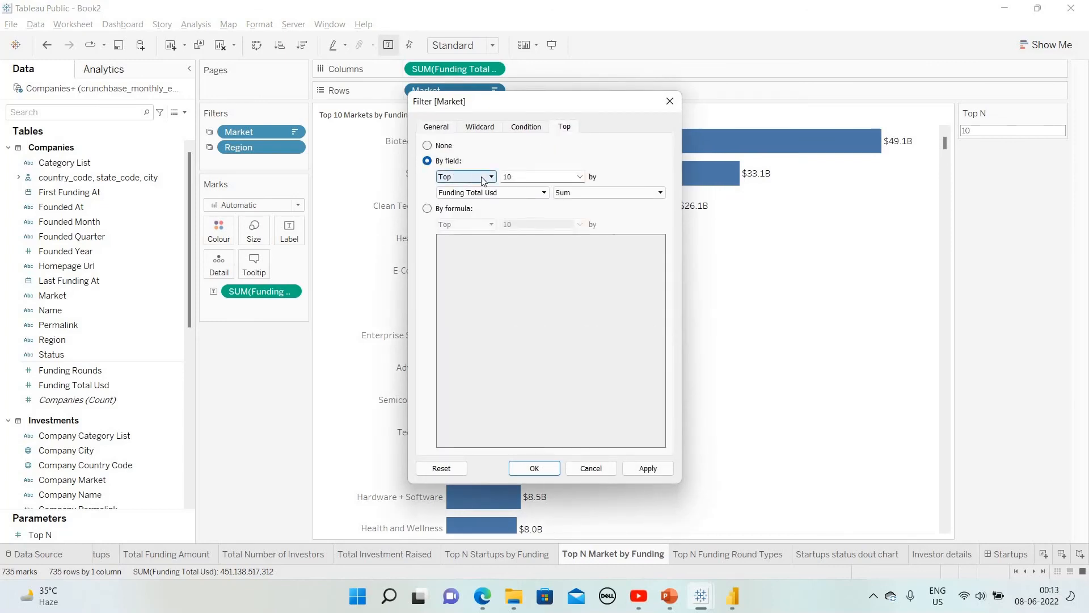
left_click(580, 177)
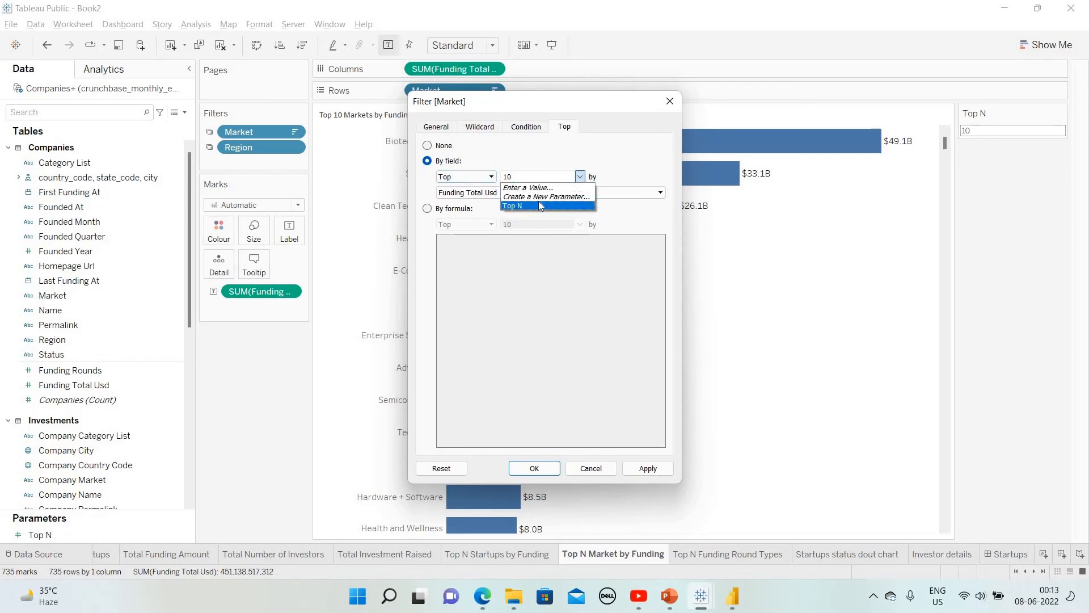
left_click(539, 201)
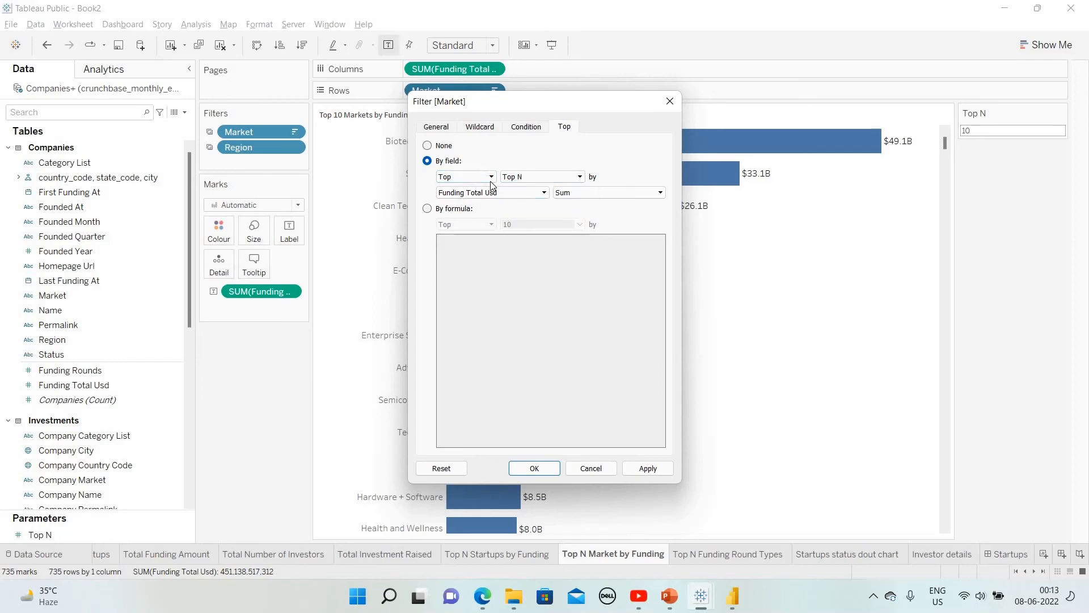
left_click(648, 468)
left_click(584, 471)
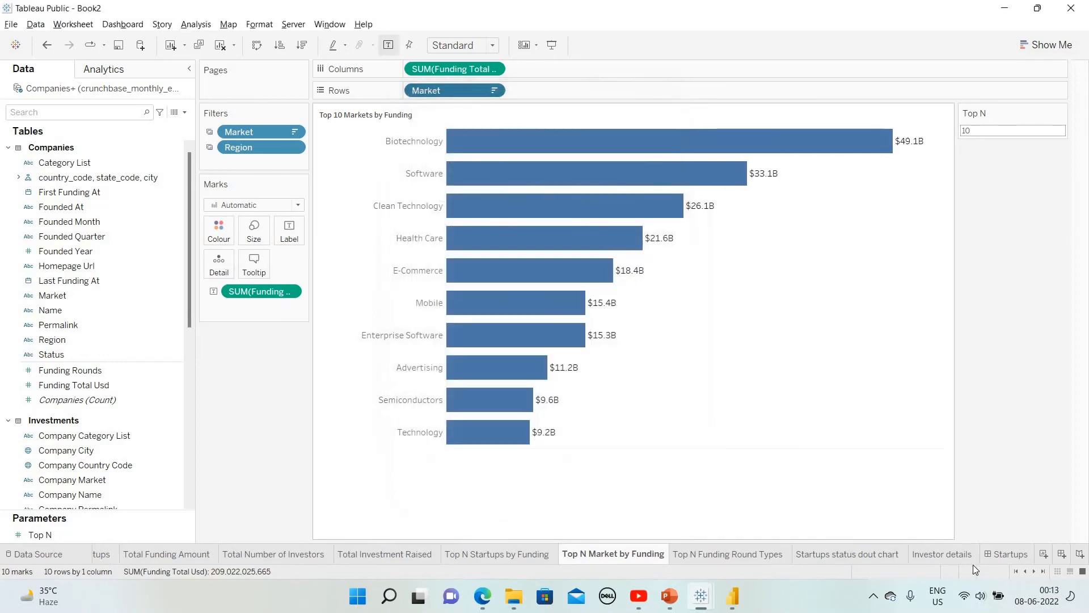
left_click(1009, 554)
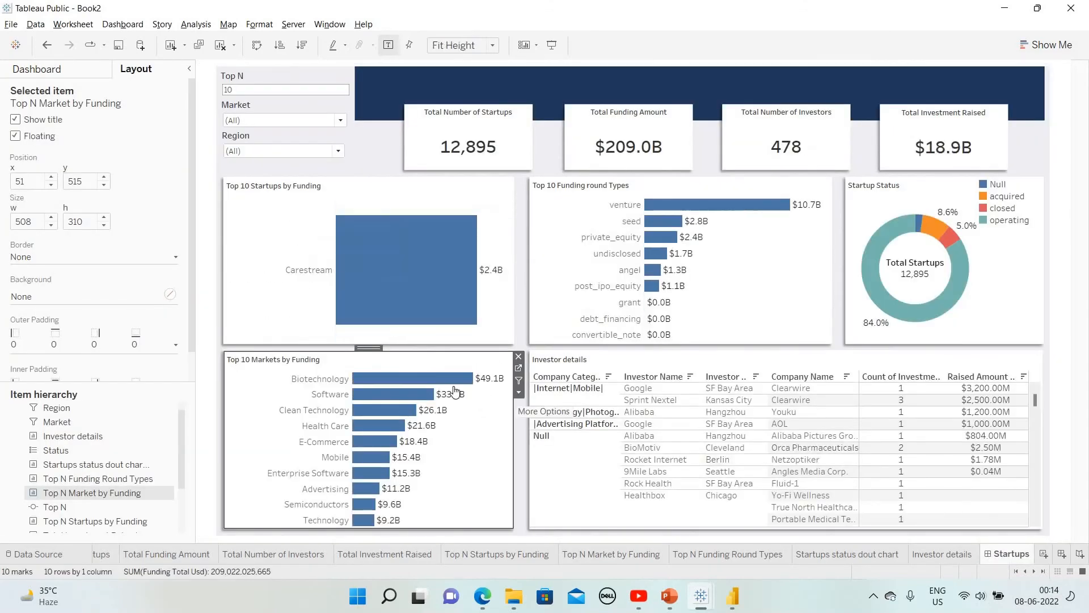
Check the Top condition of the Name filter on the Top 10 Startups by Funding worksheet without changing it
left_click(434, 189)
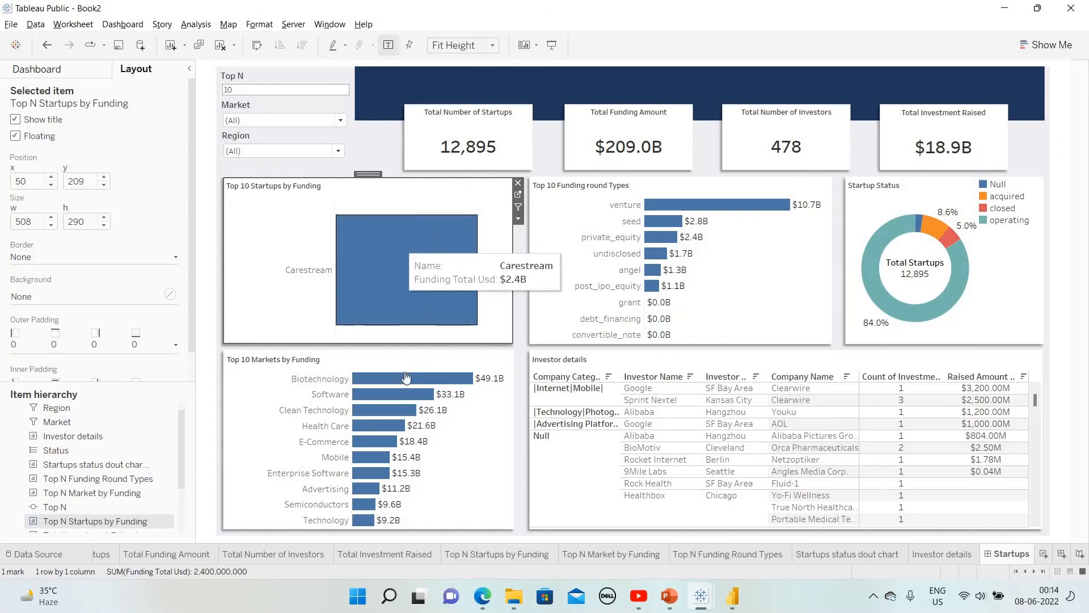
left_click(520, 196)
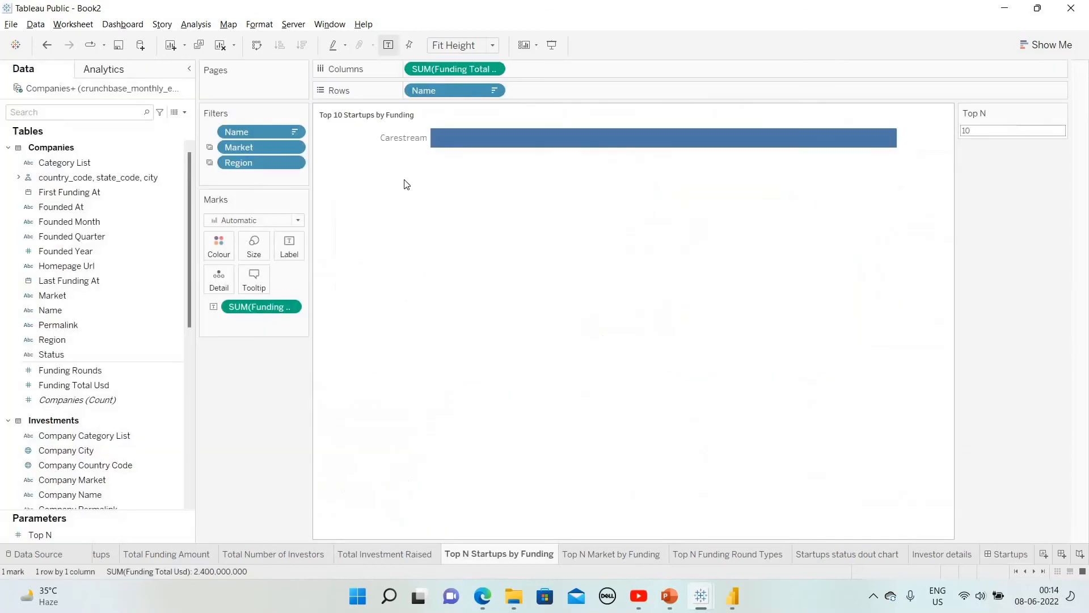
left_click(493, 91)
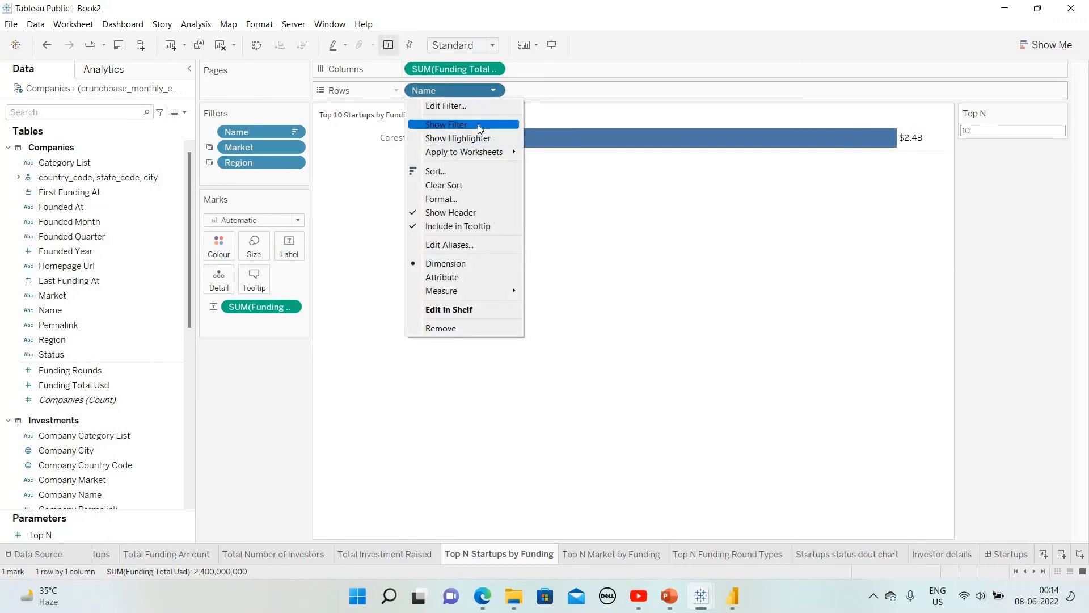
left_click(476, 109)
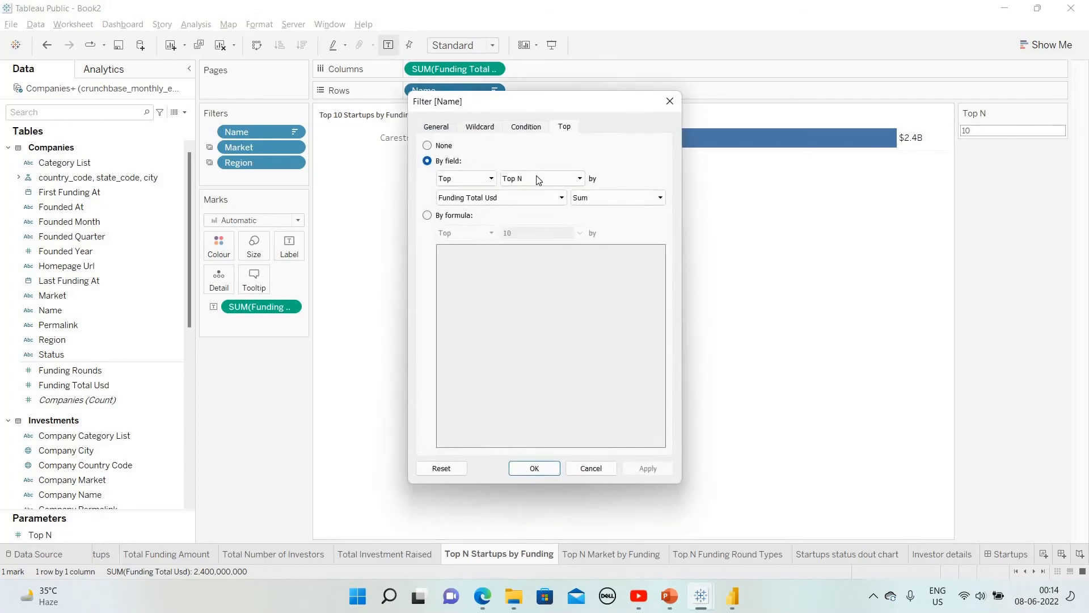
left_click(670, 101)
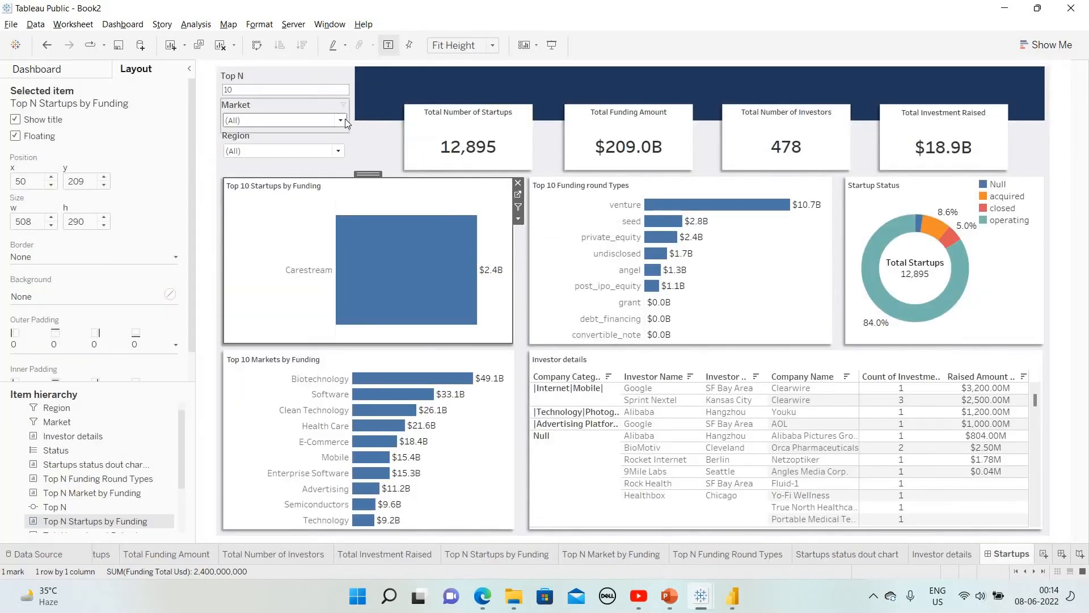
Inspect the Market filter's values on the dashboard and on the Top 10 Startups by Funding worksheet, hiding the worksheet's filter card again
left_click(340, 120)
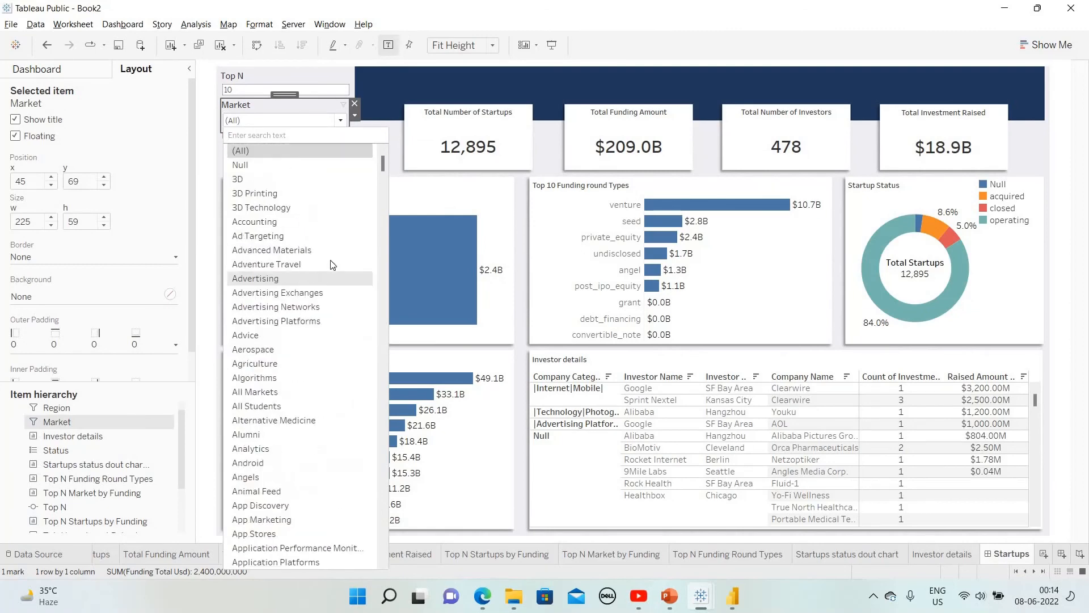
left_click(424, 165)
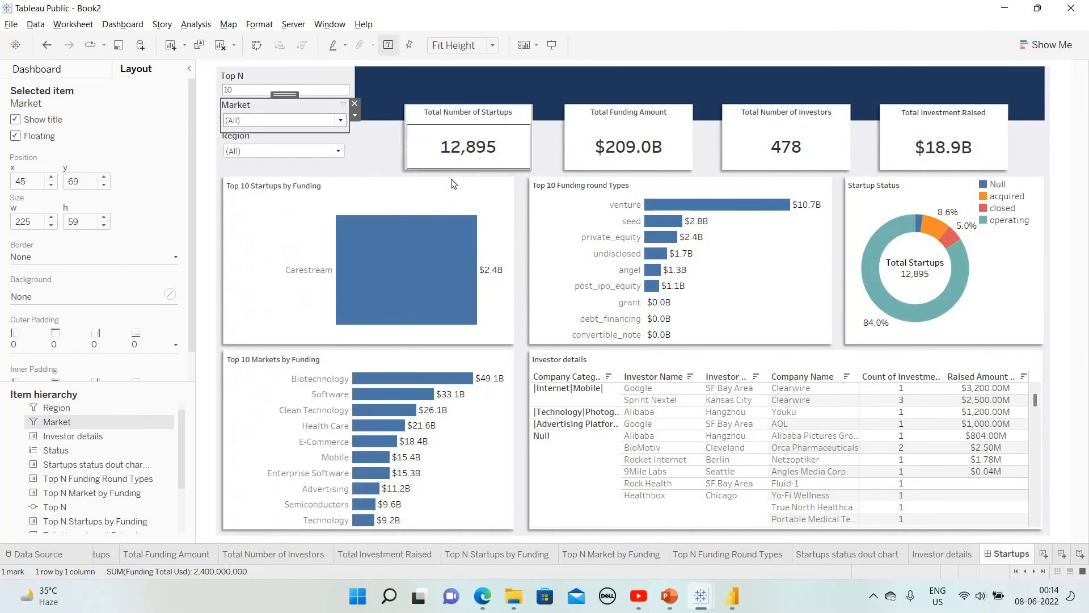
left_click(485, 186)
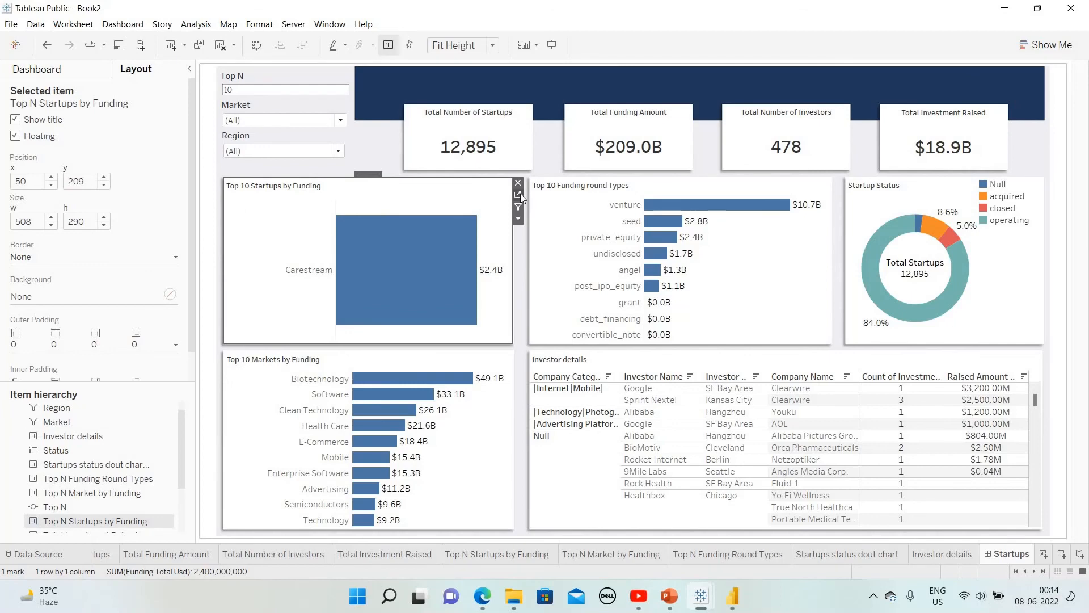
left_click(518, 195)
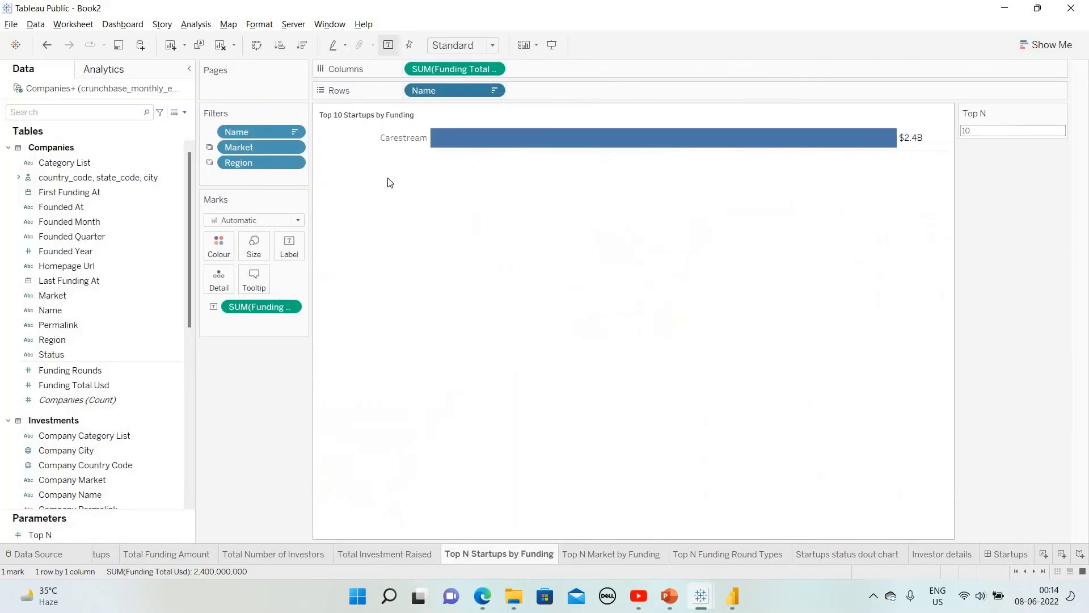
left_click(294, 146)
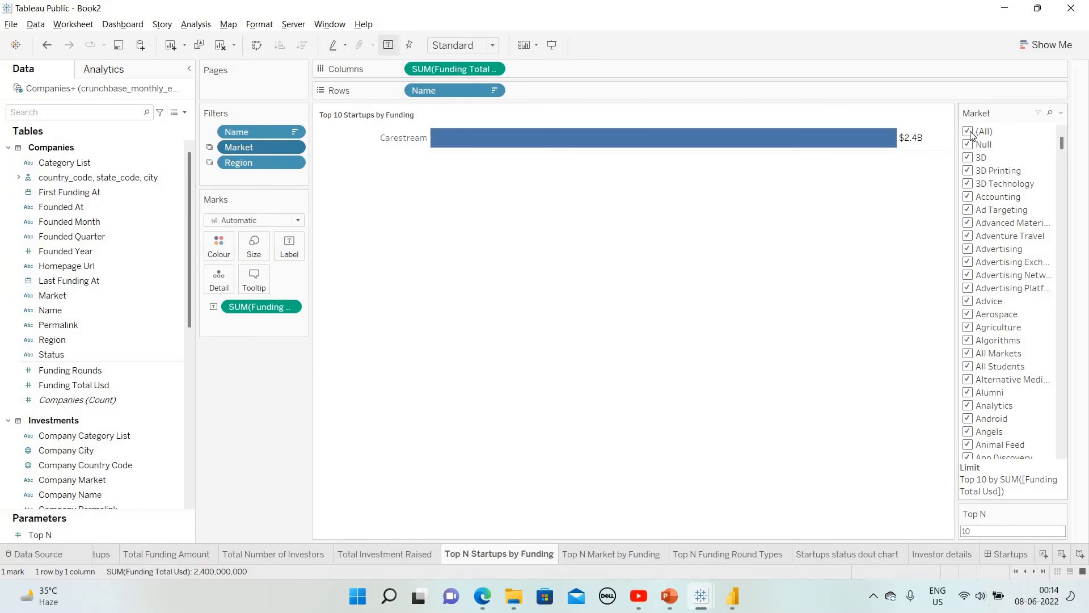
left_click(971, 135)
left_click(1041, 130)
left_click(1061, 113)
left_click(980, 396)
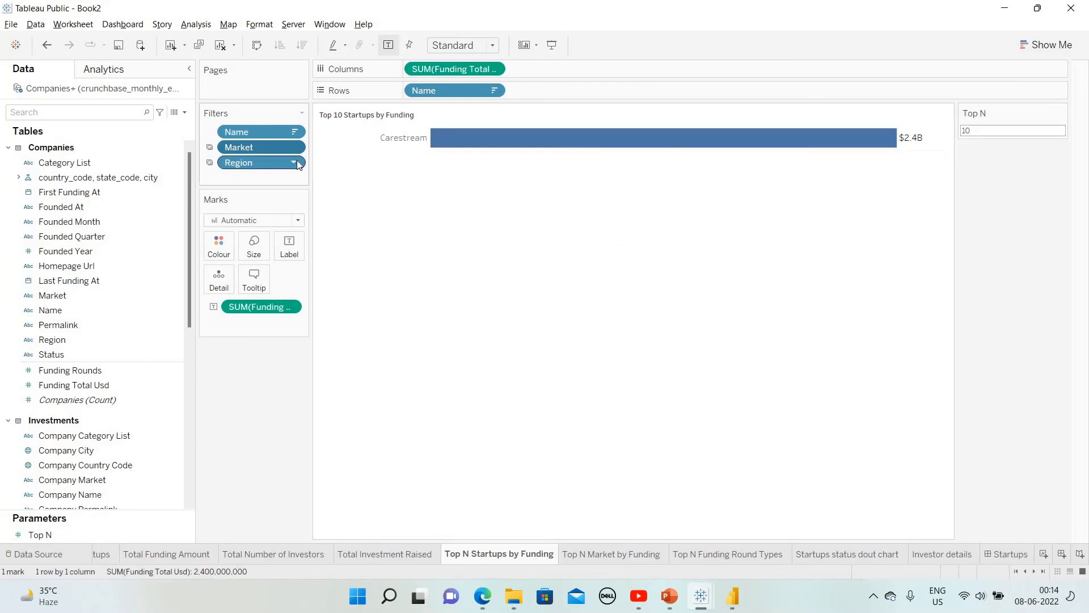
Check the worksheet's Region filter options, return to the Startups dashboard and look through the Investor details table
left_click(294, 163)
left_click(510, 560)
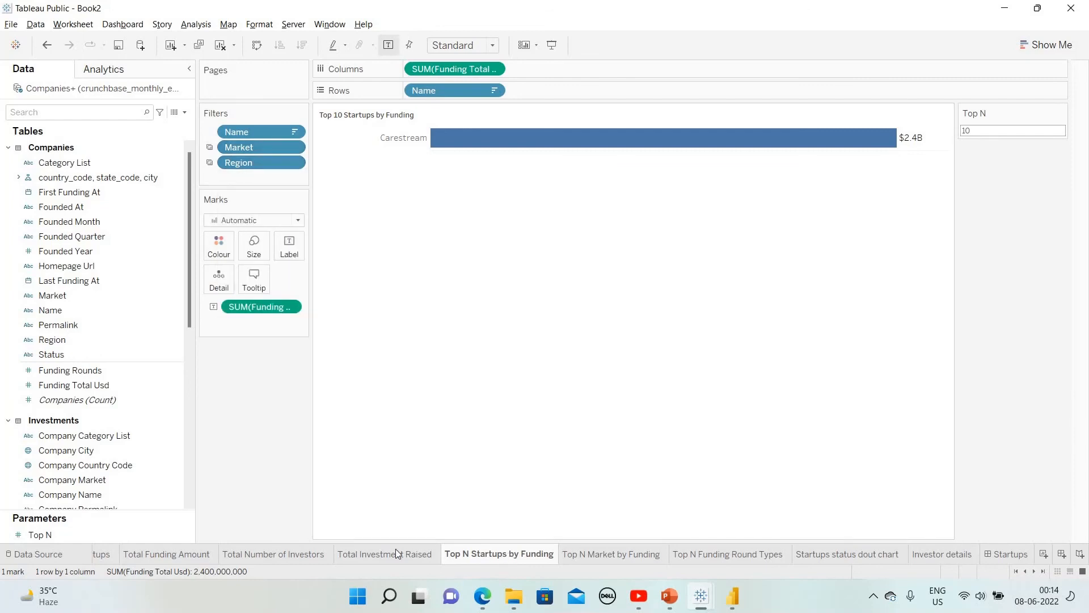
left_click(1000, 554)
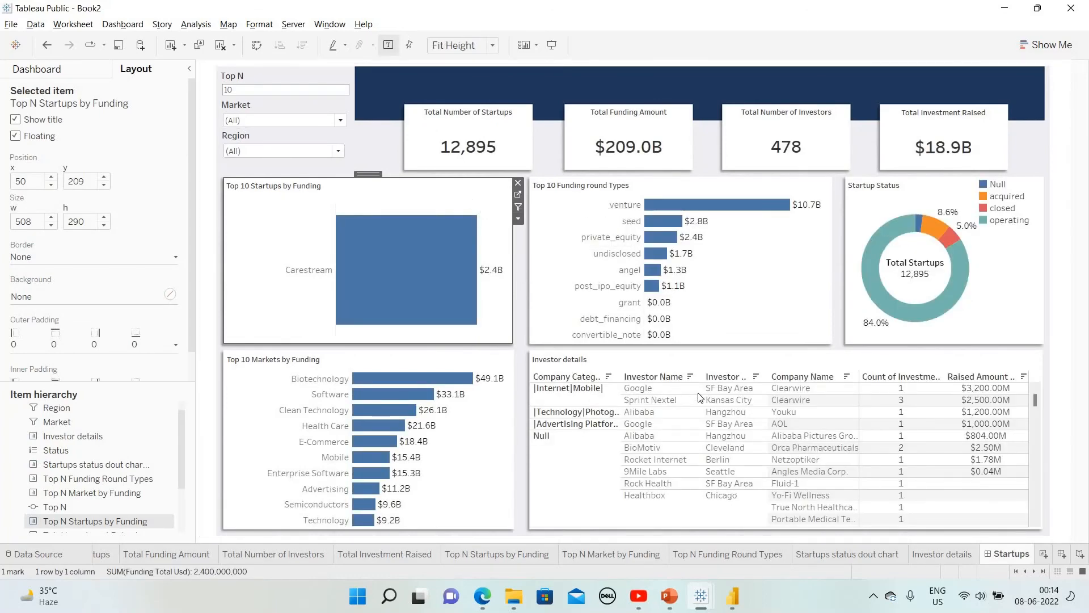
scroll(699, 398, "down", 1)
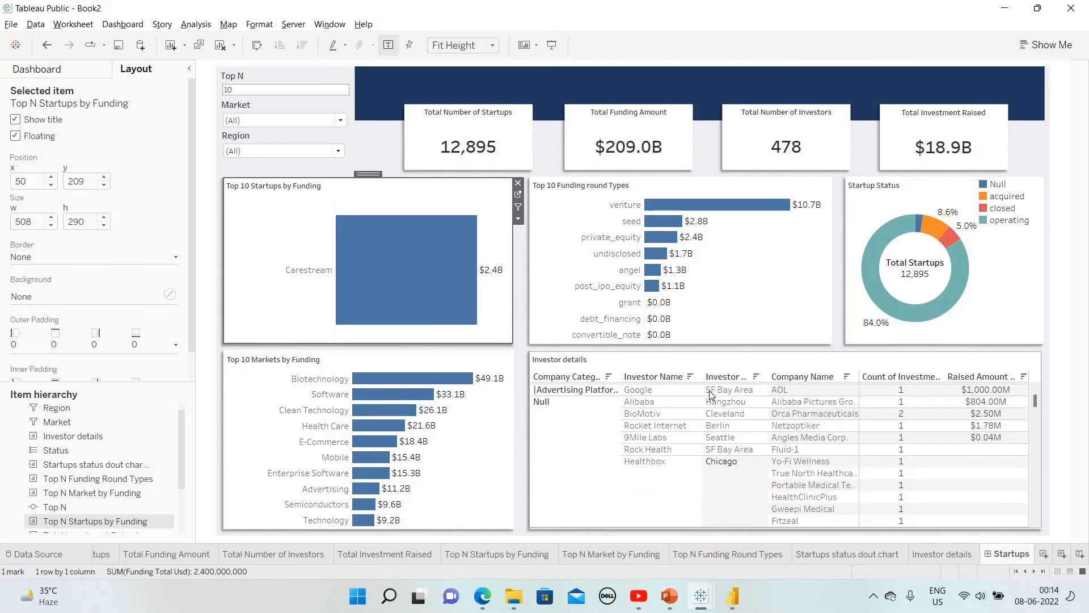
scroll(709, 395, "up", 1)
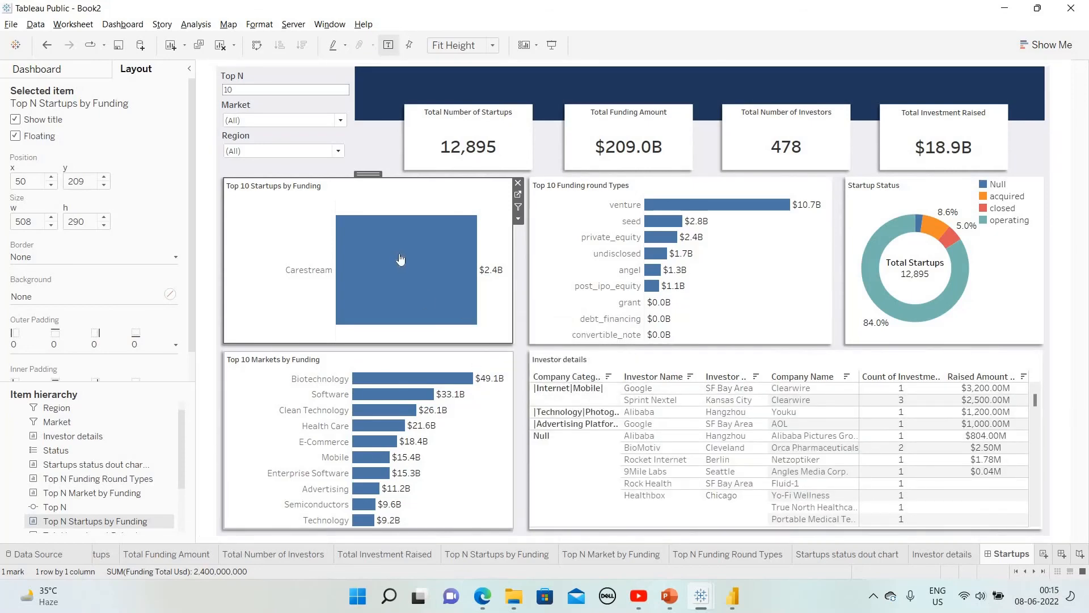
Undo the recent filter edits back to before the Market filter was limited on the Top 10 Markets by Funding worksheet
left_click(49, 51)
left_click(49, 51)
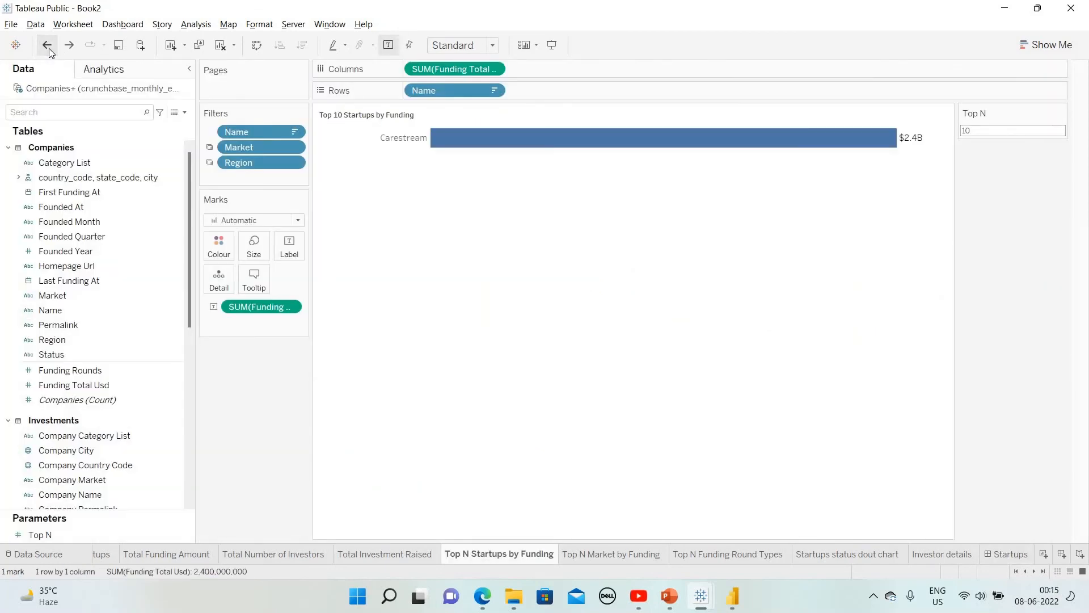
left_click(49, 51)
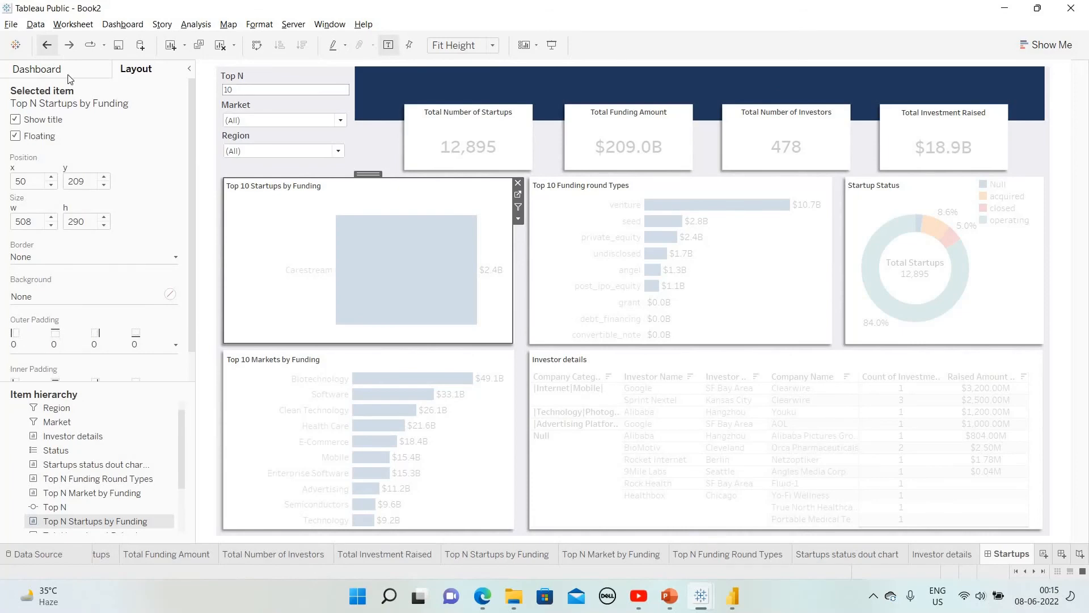
left_click(50, 52)
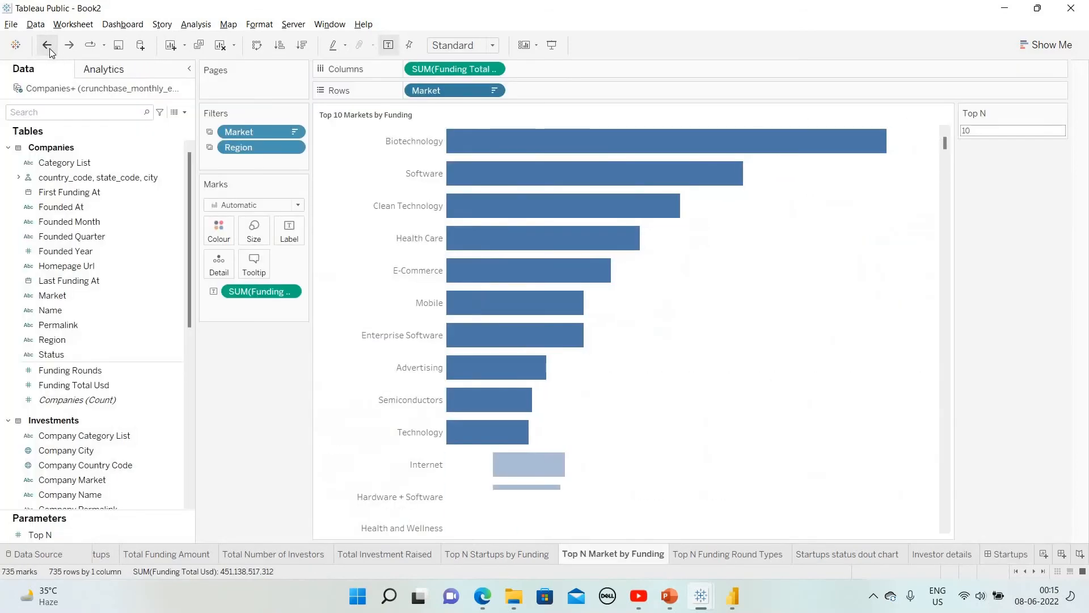
left_click(50, 52)
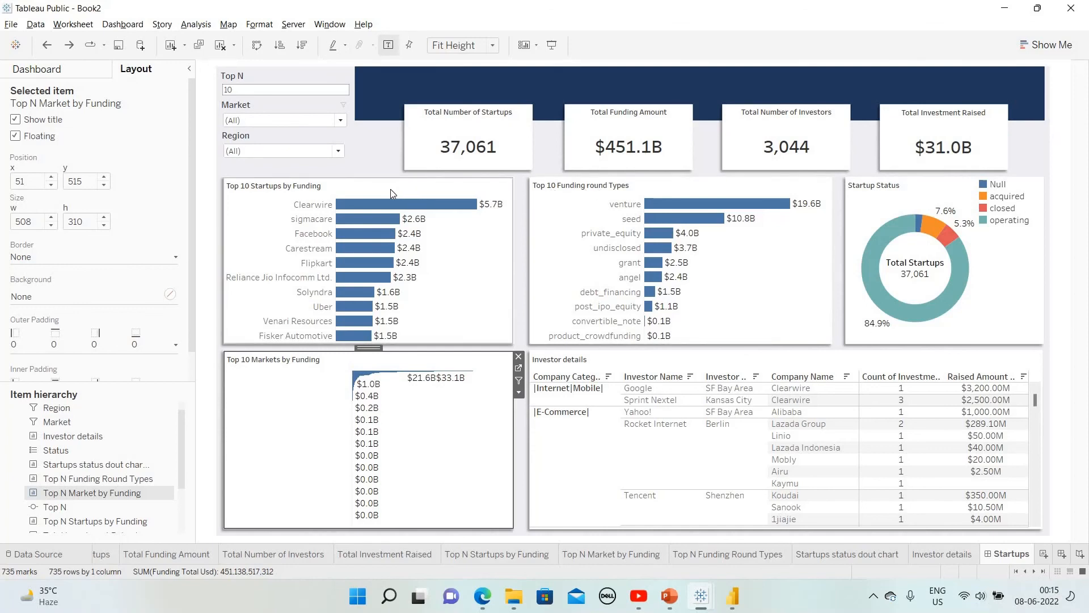
Set the dashboard's Top N parameter to 5
left_click(246, 90)
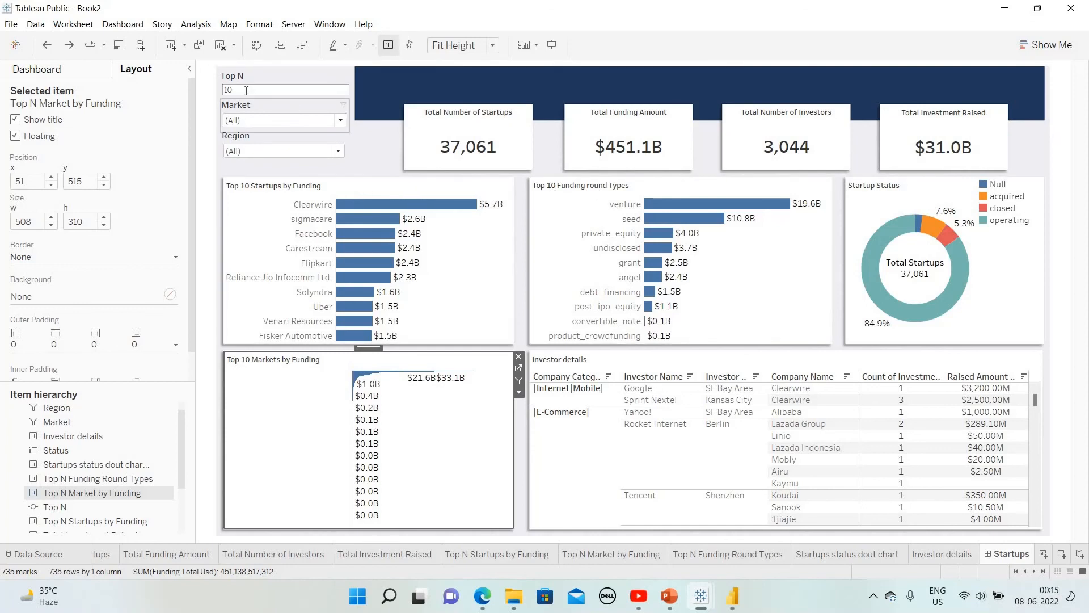
type("5")
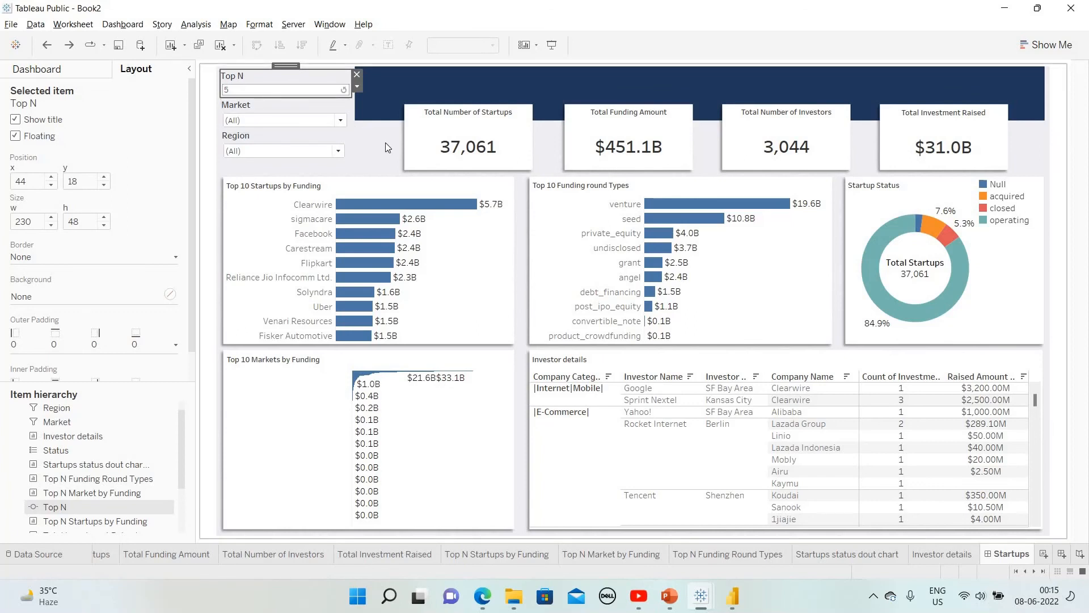
left_click(385, 142)
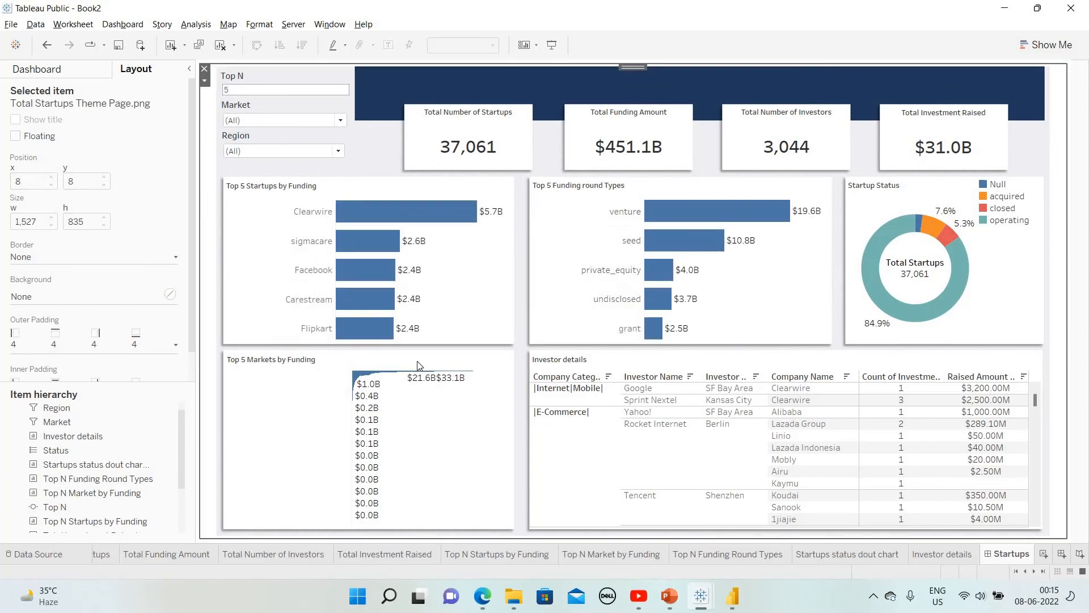
Go to the markets chart's worksheet from the dashboard and remove its Market and Region filters
left_click(433, 366)
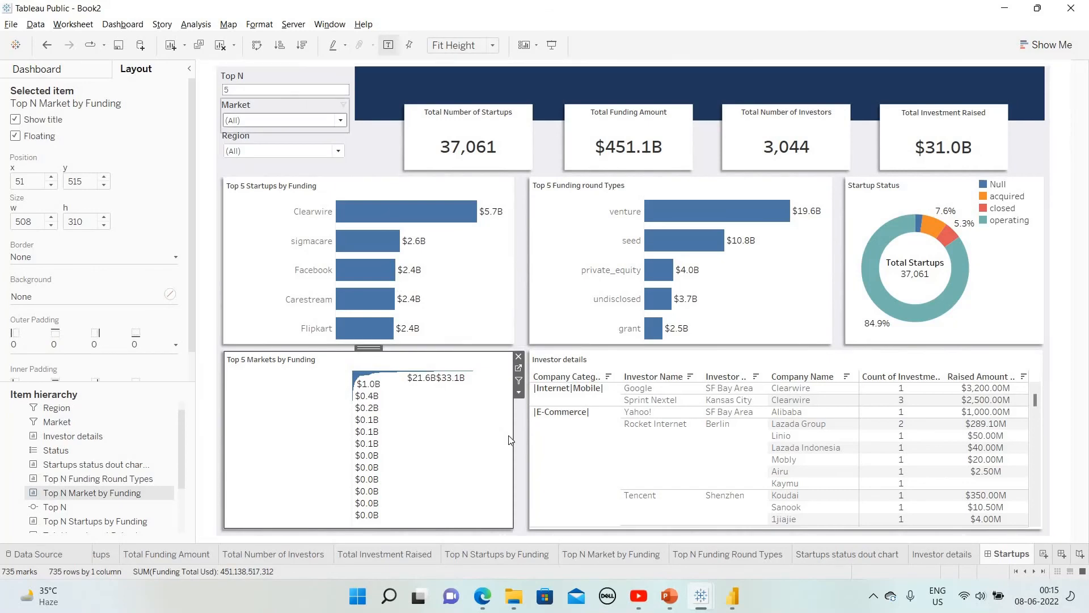
left_click(520, 367)
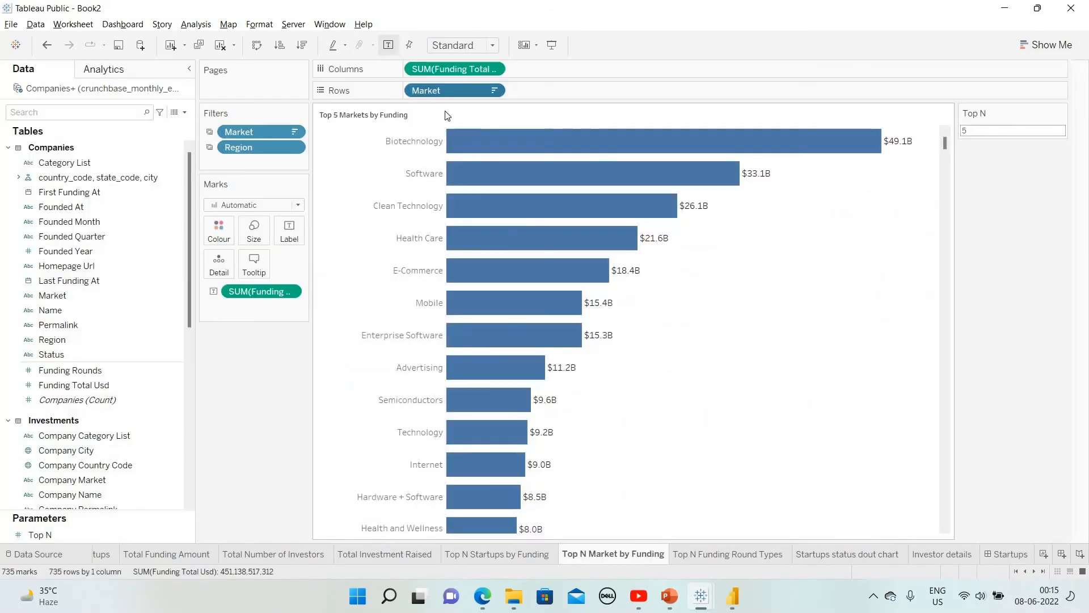
left_click_drag(272, 134, 283, 413)
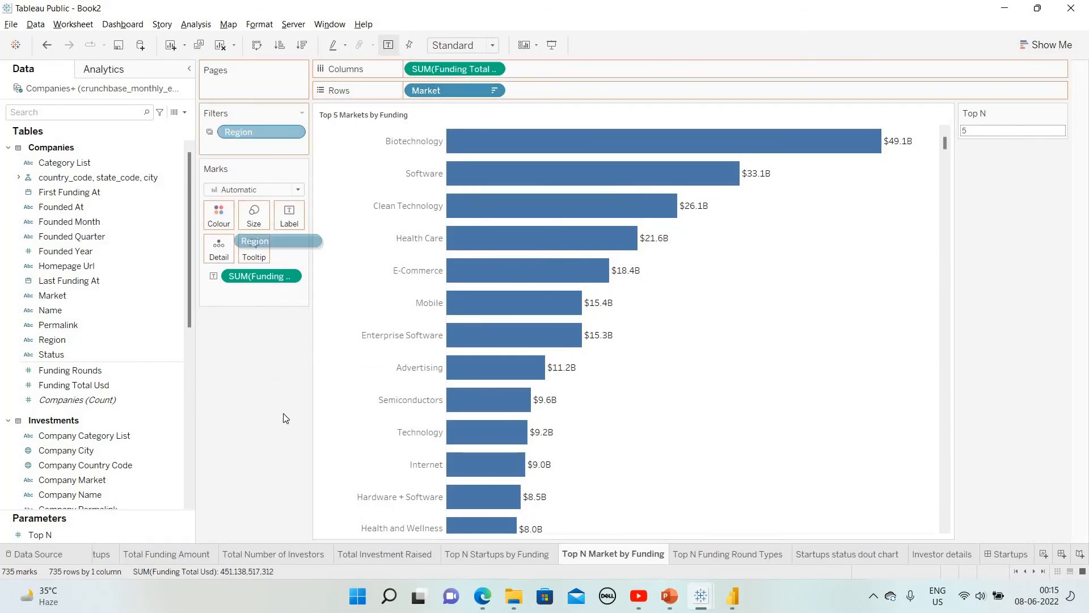
Filter the Market field to the Top N parameter's number of markets by sum of Funding Total Usd and return to the Startups dashboard
left_click(493, 90)
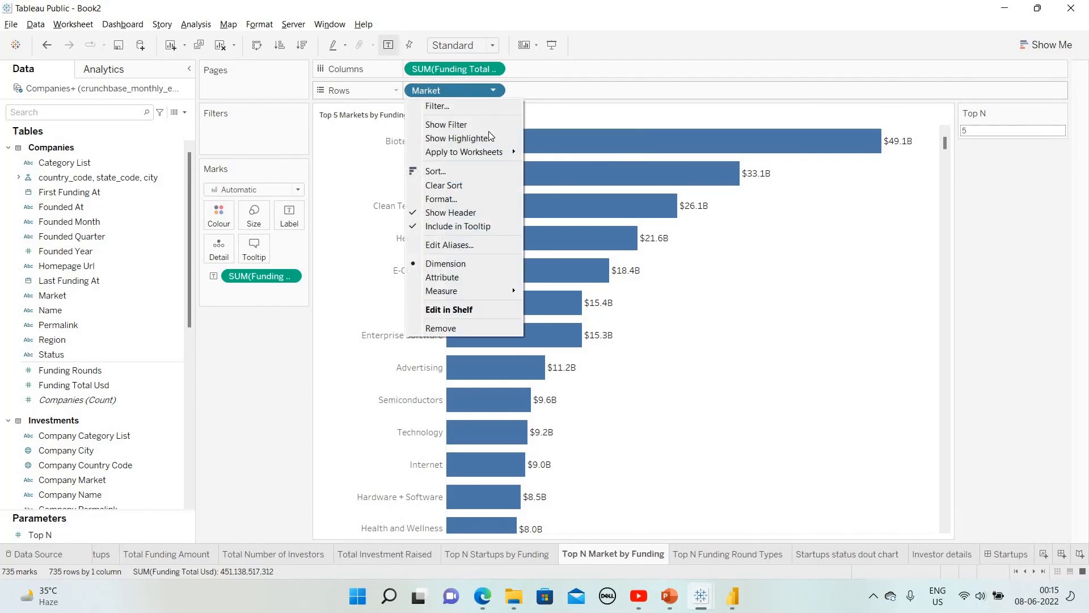
left_click(453, 107)
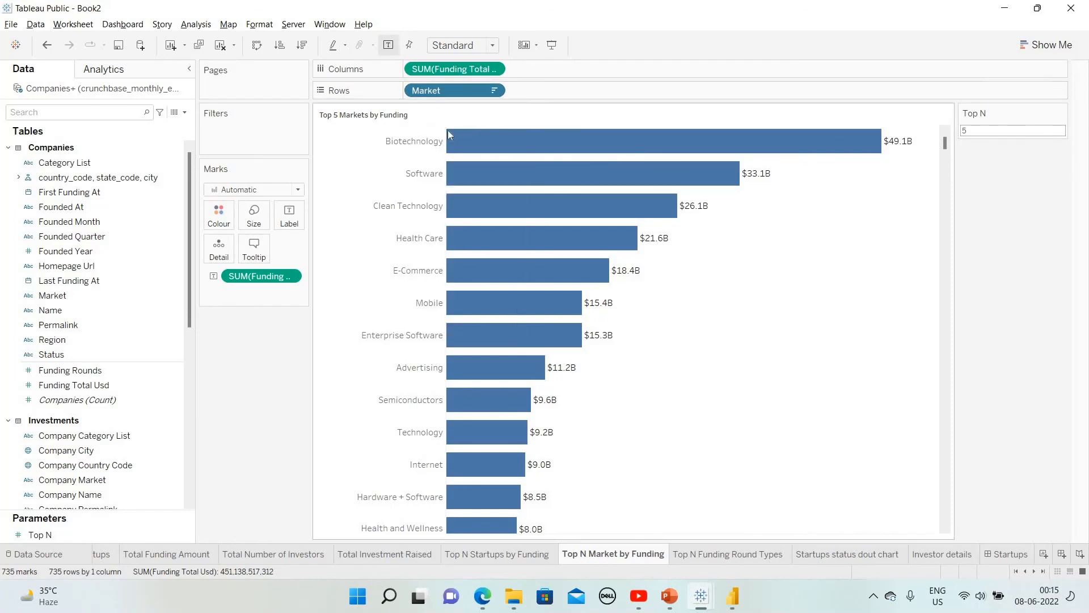
left_click(560, 126)
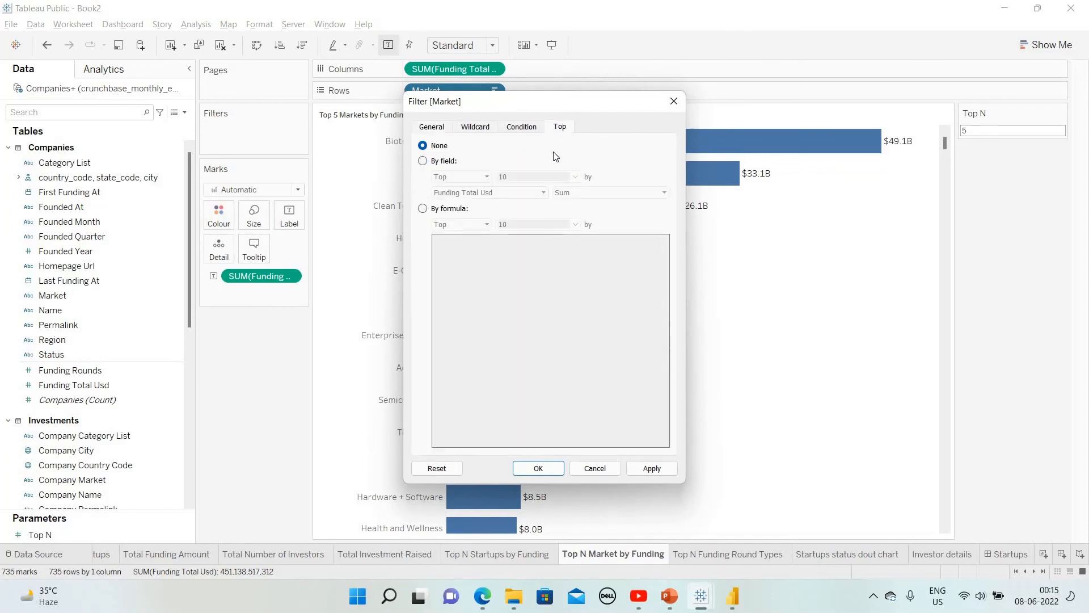
left_click(436, 127)
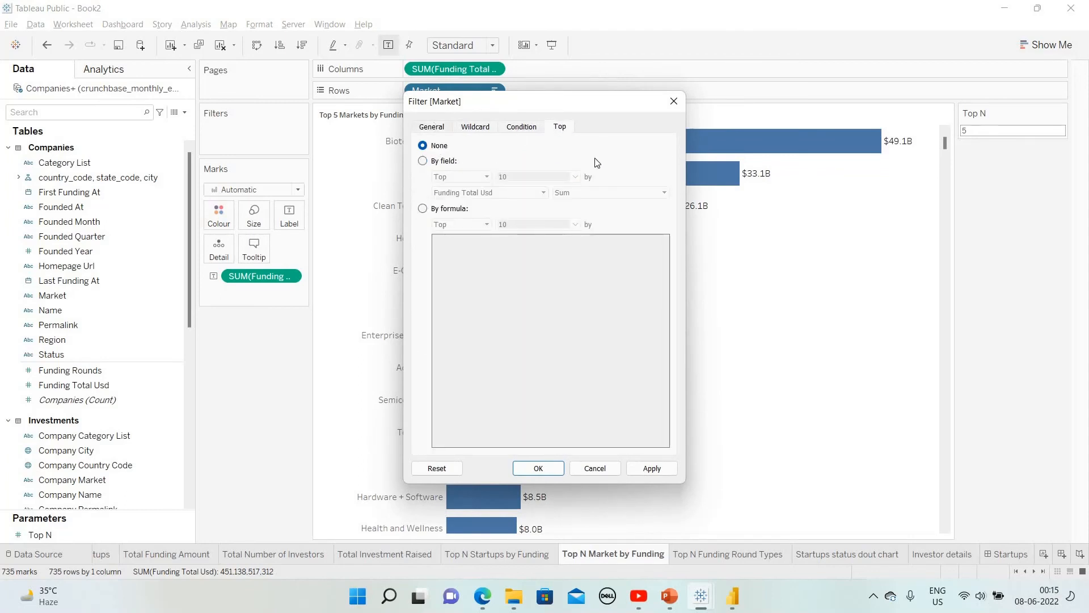
left_click(566, 128)
left_click(424, 161)
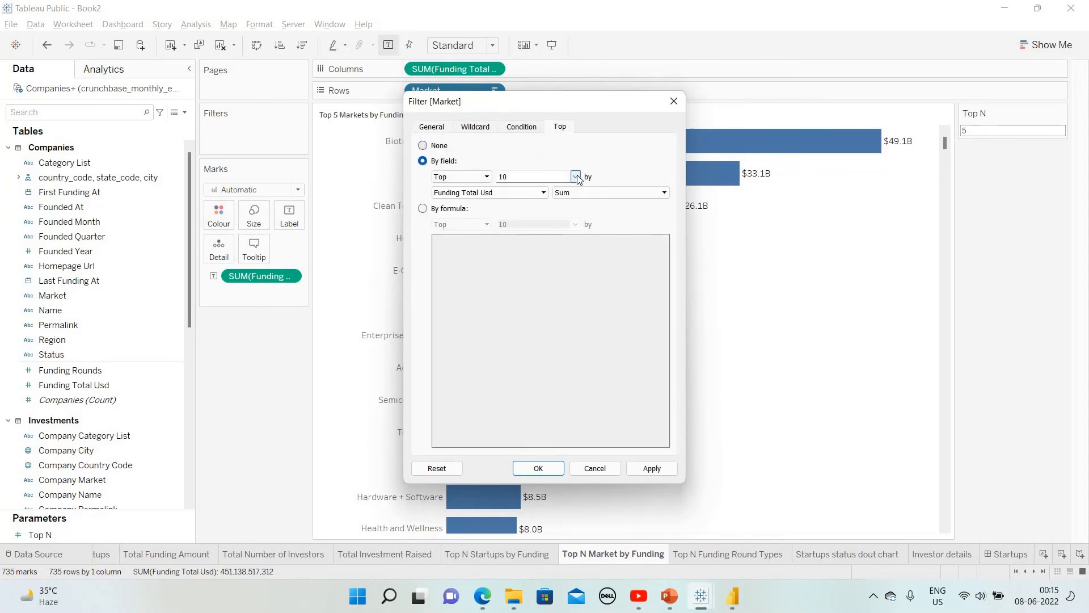
left_click(576, 176)
left_click(543, 206)
left_click(653, 468)
left_click(555, 468)
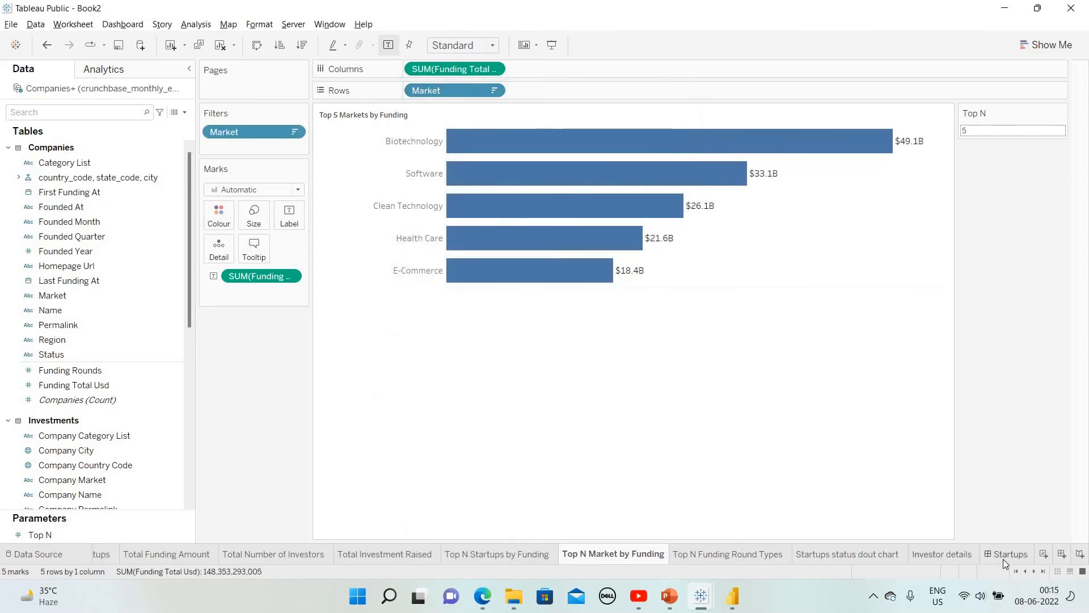
left_click(1007, 554)
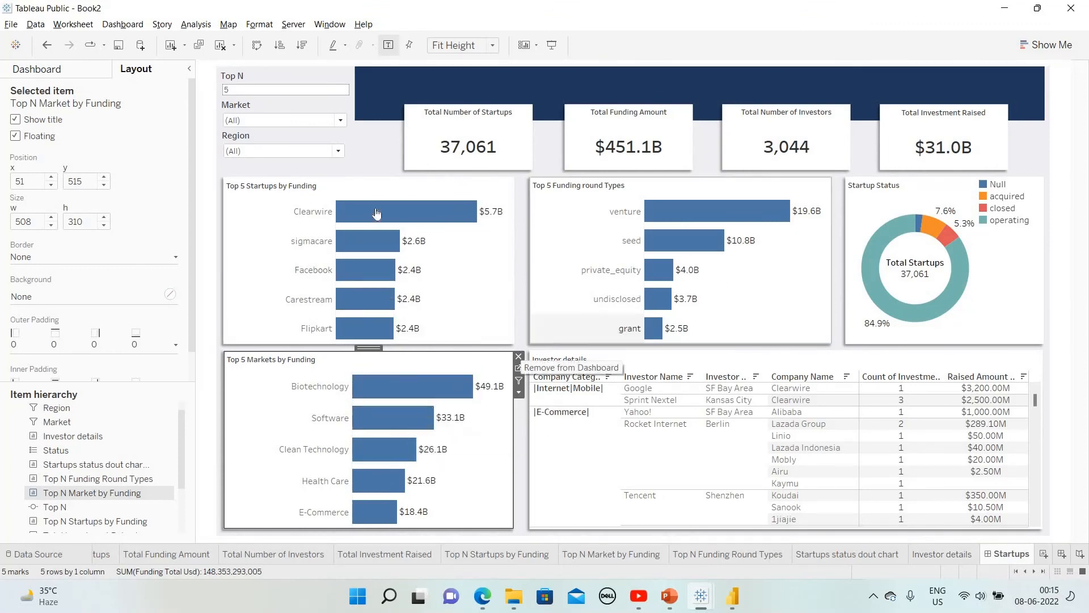
Set the Top N parameter to 10 and narrow the row label area of the Markets by Funding chart
left_click(246, 90)
type("10")
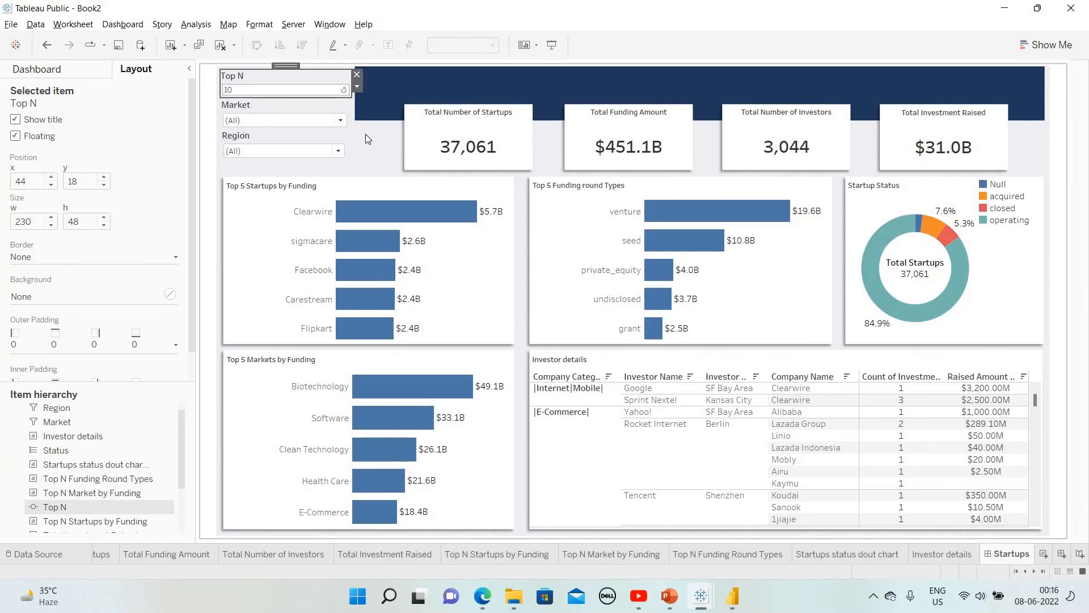
left_click(366, 134)
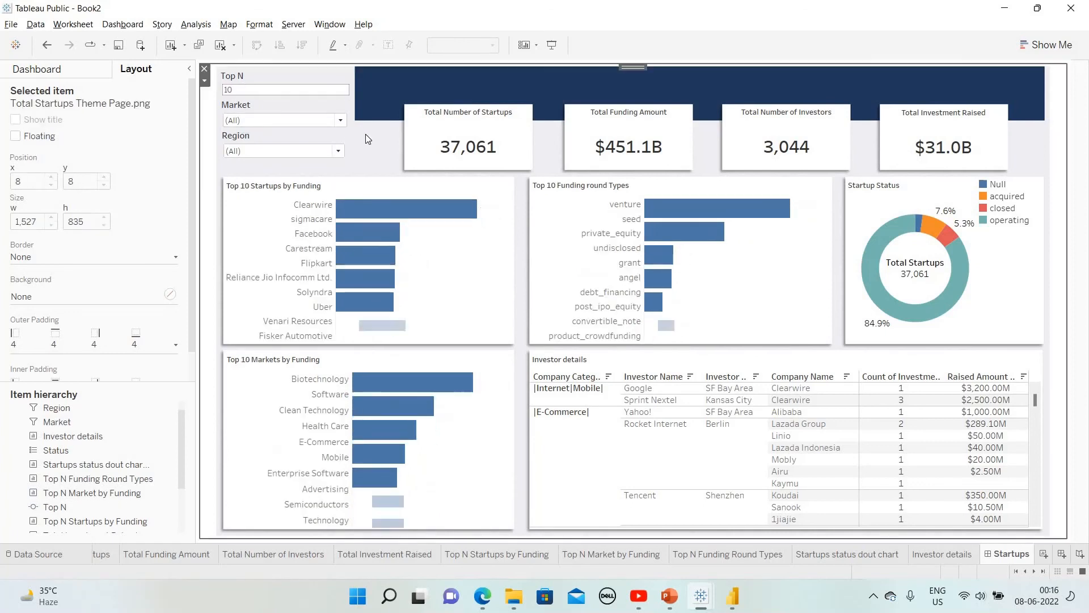
left_click(352, 397)
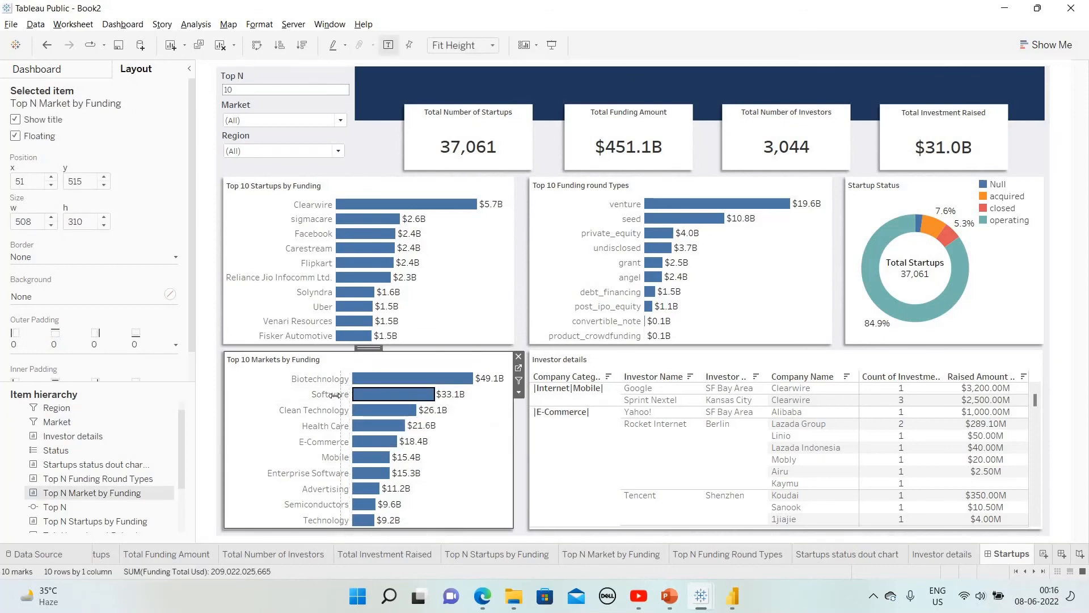
Check which worksheets the dashboard's Market filter applies to, without changing the selection
left_click(353, 131)
left_click(345, 121)
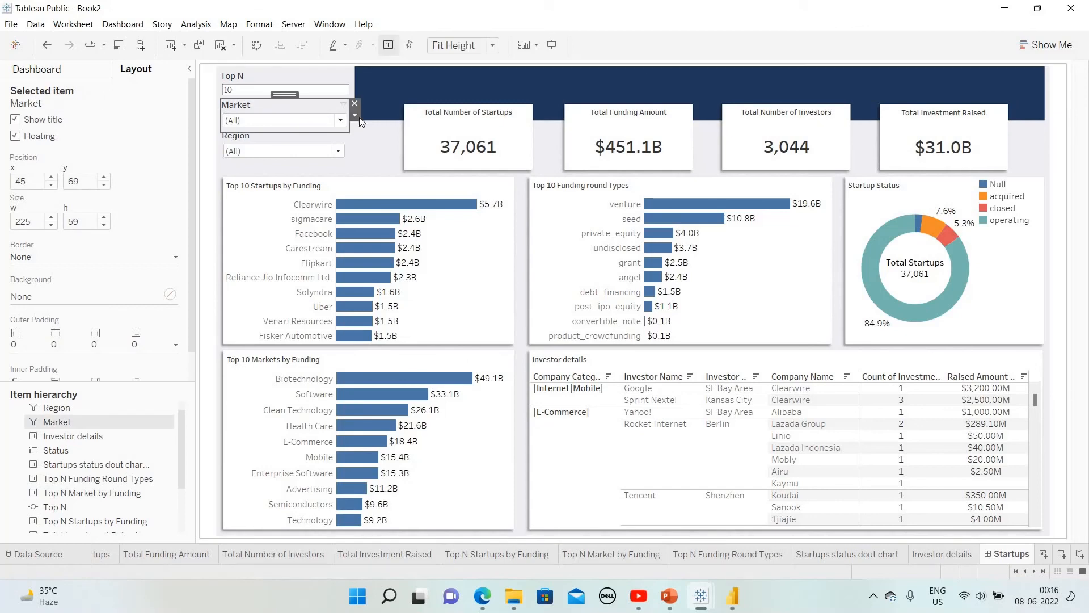
left_click(354, 115)
mouse_move(513, 147)
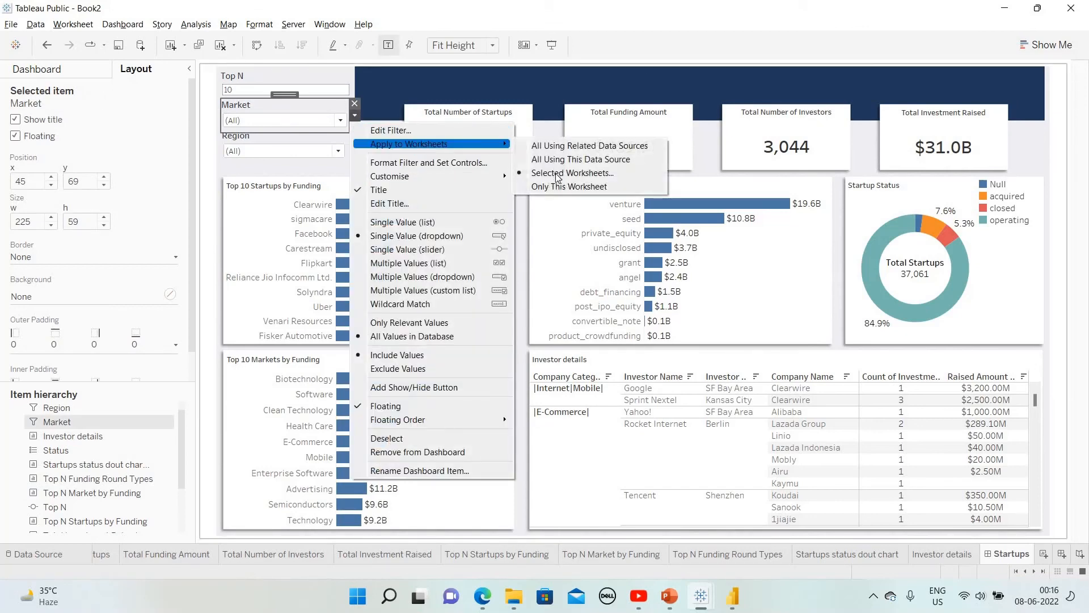
left_click(568, 183)
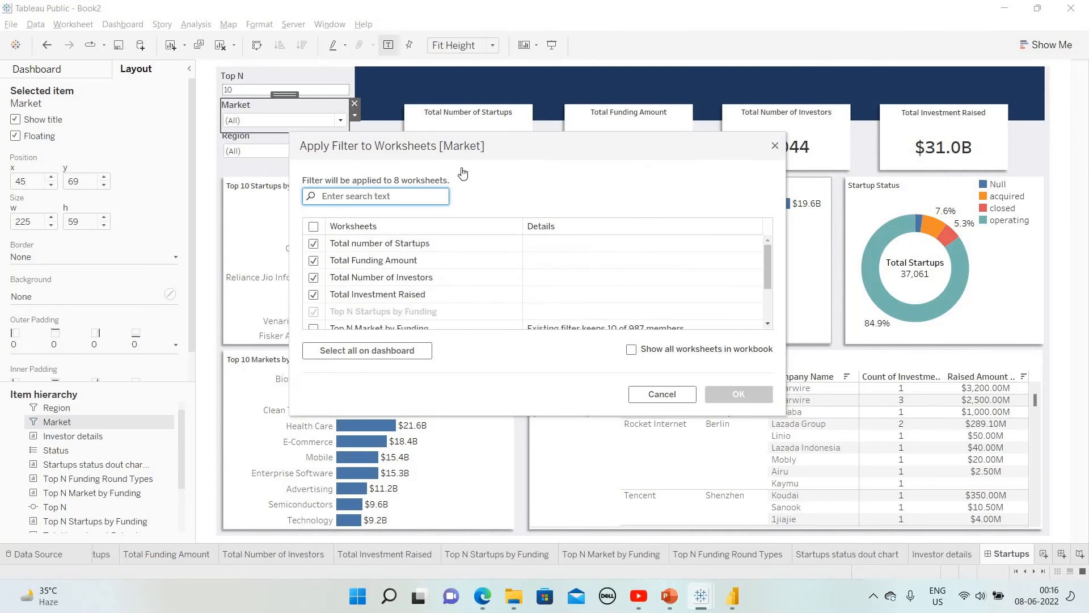
left_click(775, 149)
left_click(365, 152)
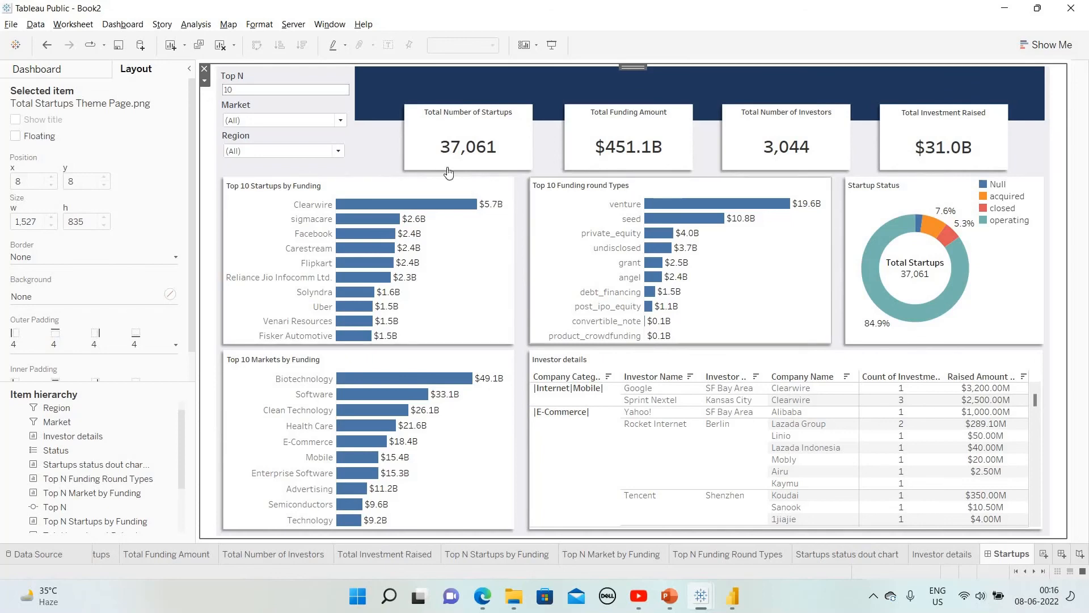
Add a floating text object reading GLOBAL STARTUPS over the dashboard banner, centred, bold and size 26
left_click(36, 69)
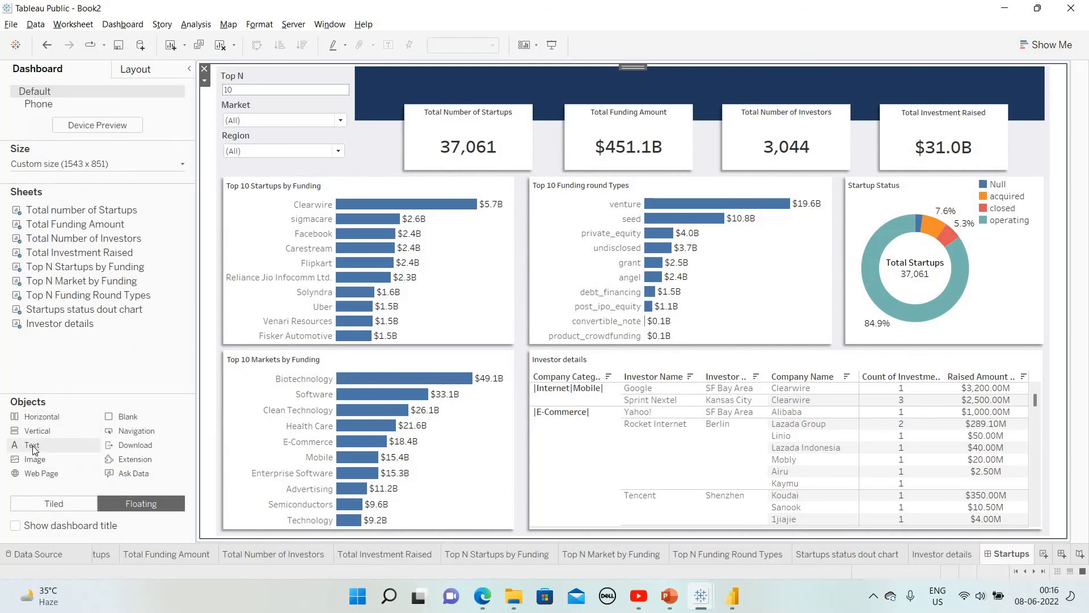
left_click_drag(83, 434, 411, 80)
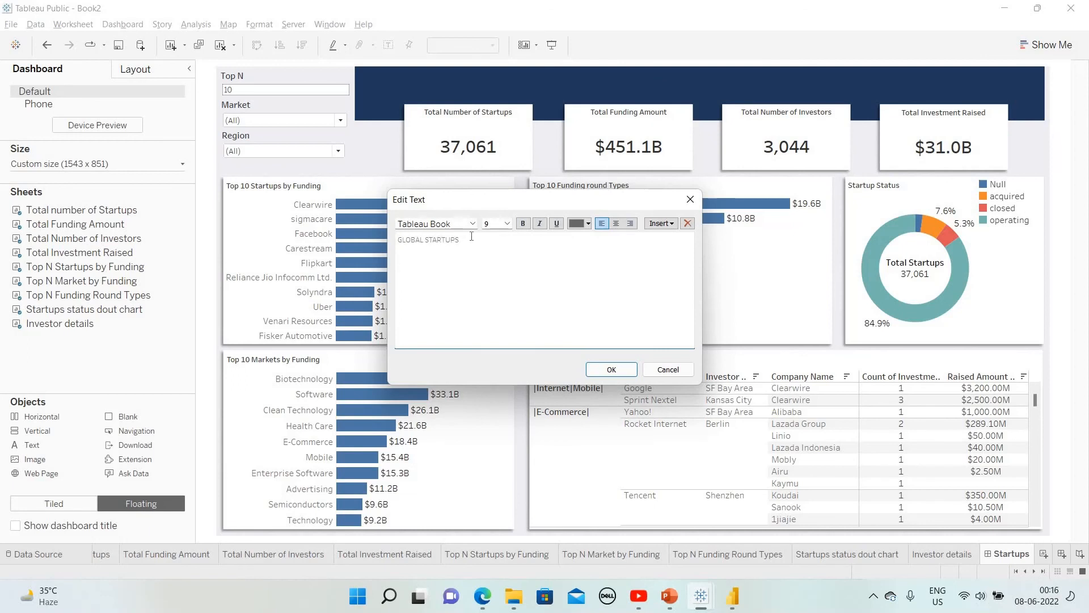
key("ctrl+a")
left_click(615, 224)
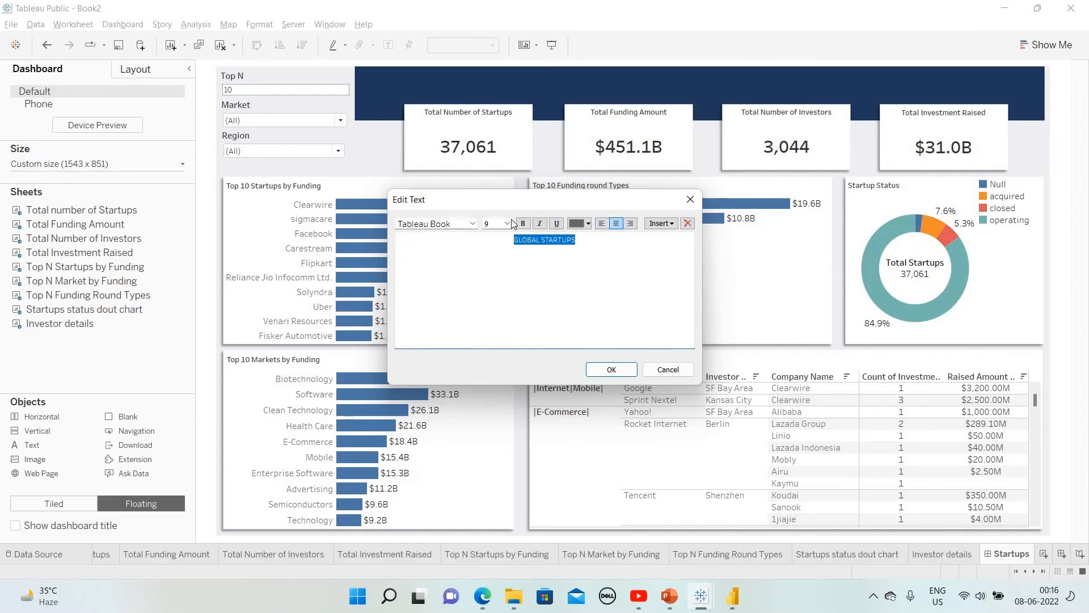
left_click(507, 223)
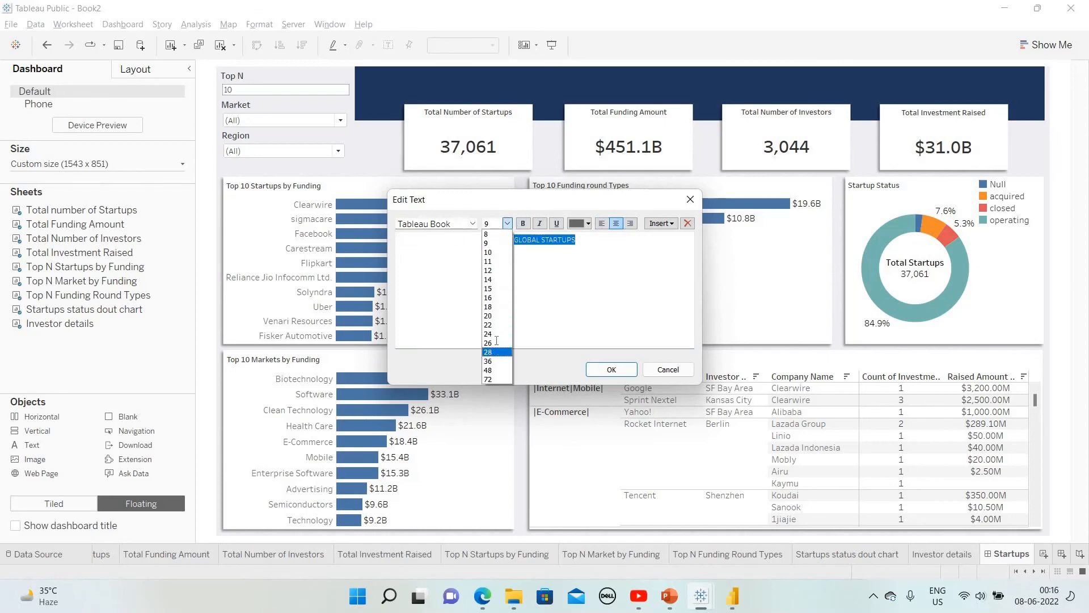
left_click(492, 343)
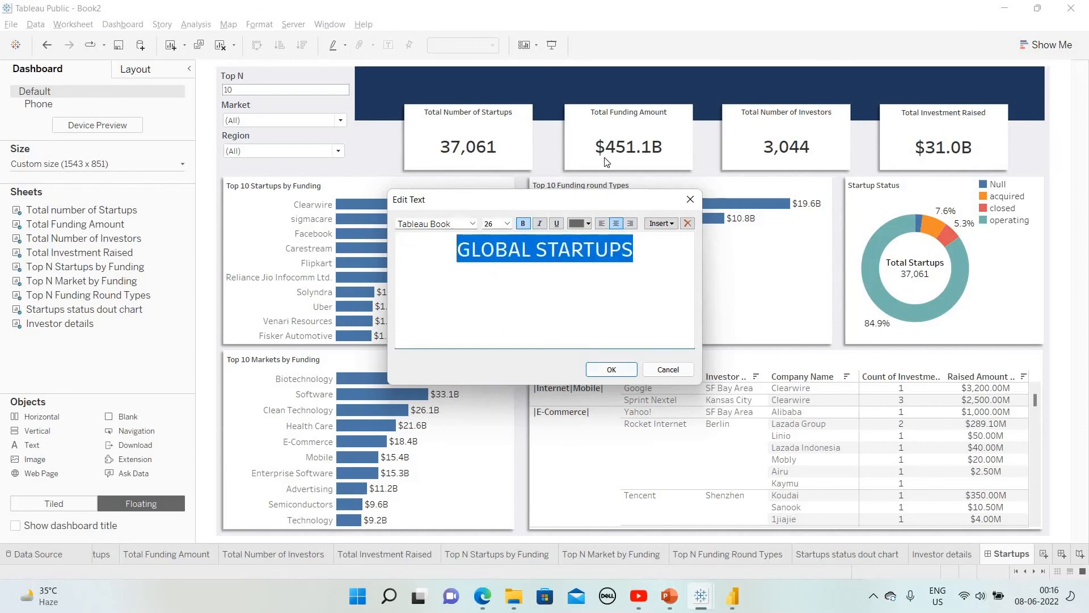
left_click(615, 369)
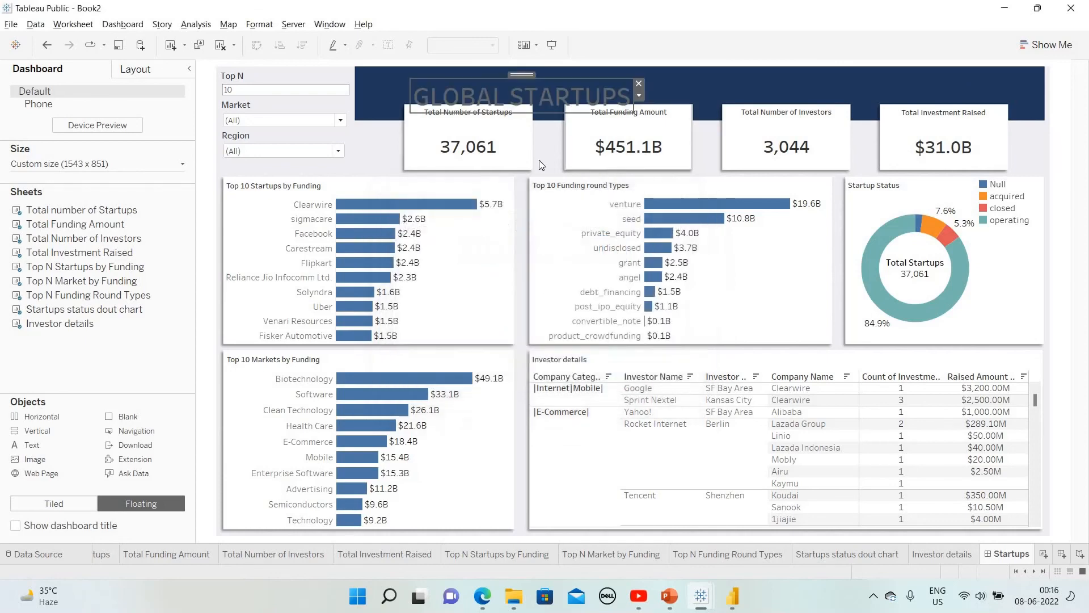
Change the colour of the GLOBAL STARTUPS title text to white
left_click(639, 96)
left_click(658, 108)
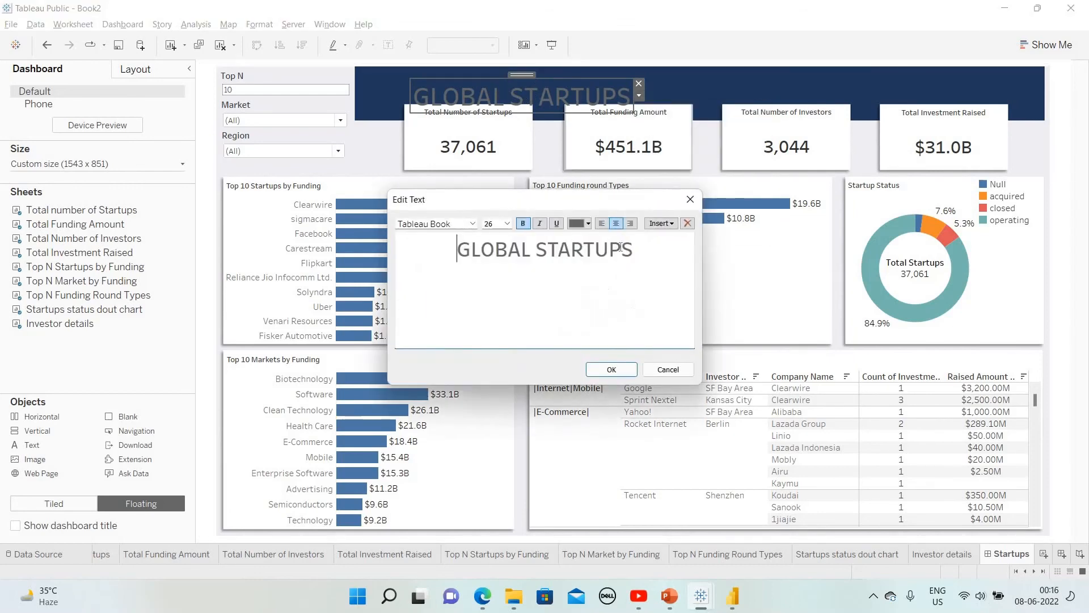
key("ctrl+a")
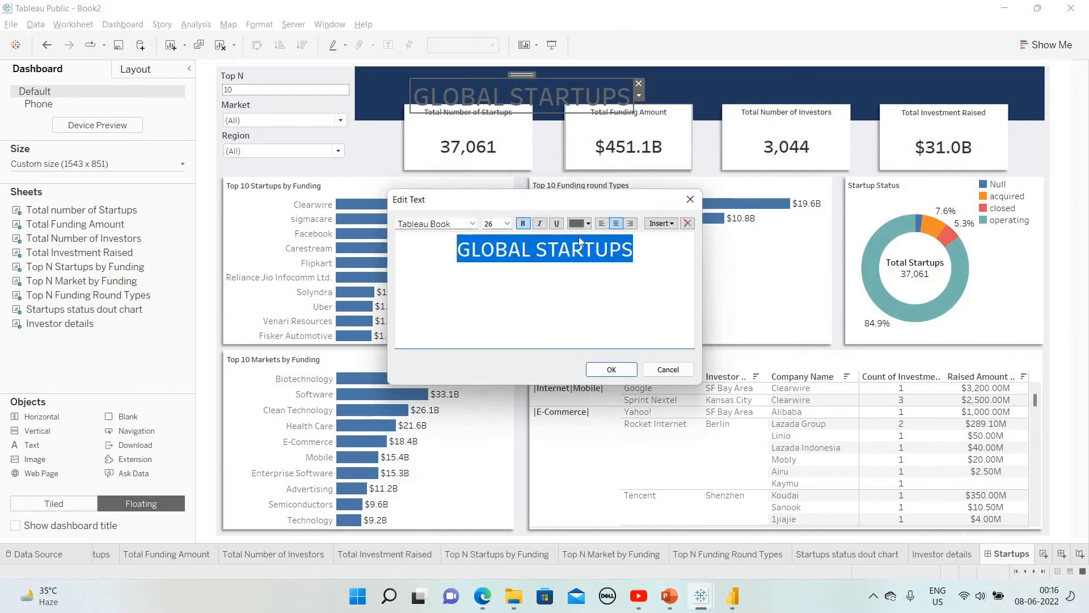
left_click(589, 223)
left_click(640, 318)
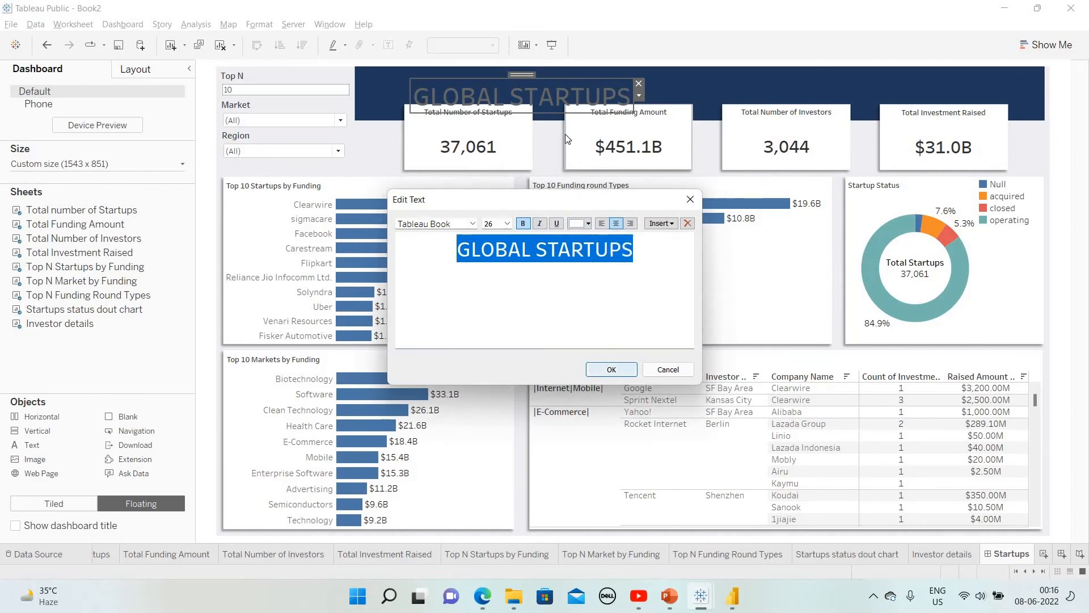
left_click(611, 370)
Move the GLOBAL STARTUPS title to the middle of the dark blue banner, above the summary cards
left_click_drag(528, 76, 683, 61)
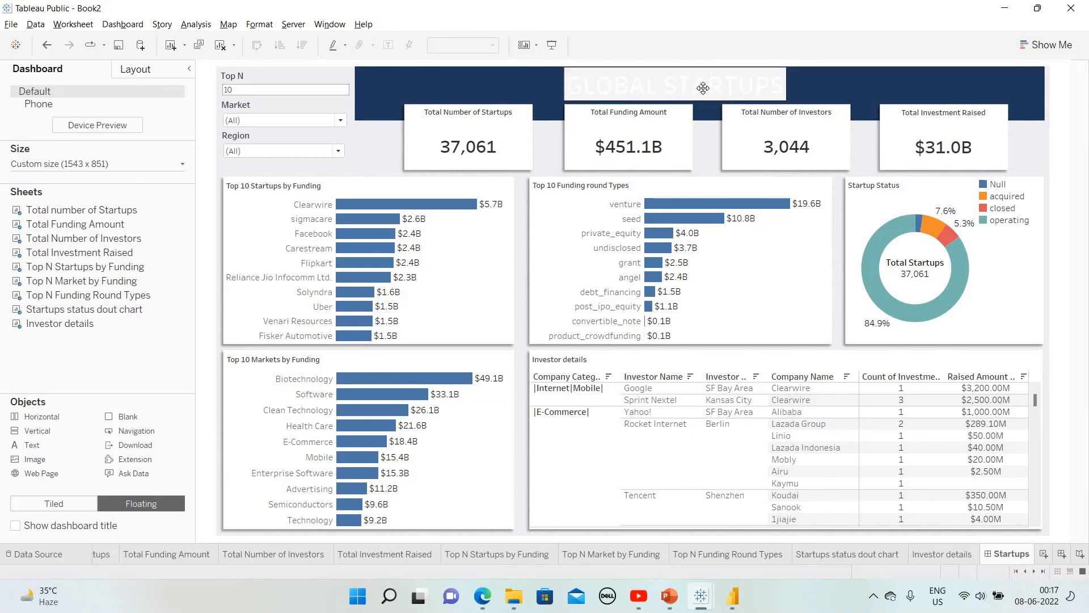
left_click(389, 161)
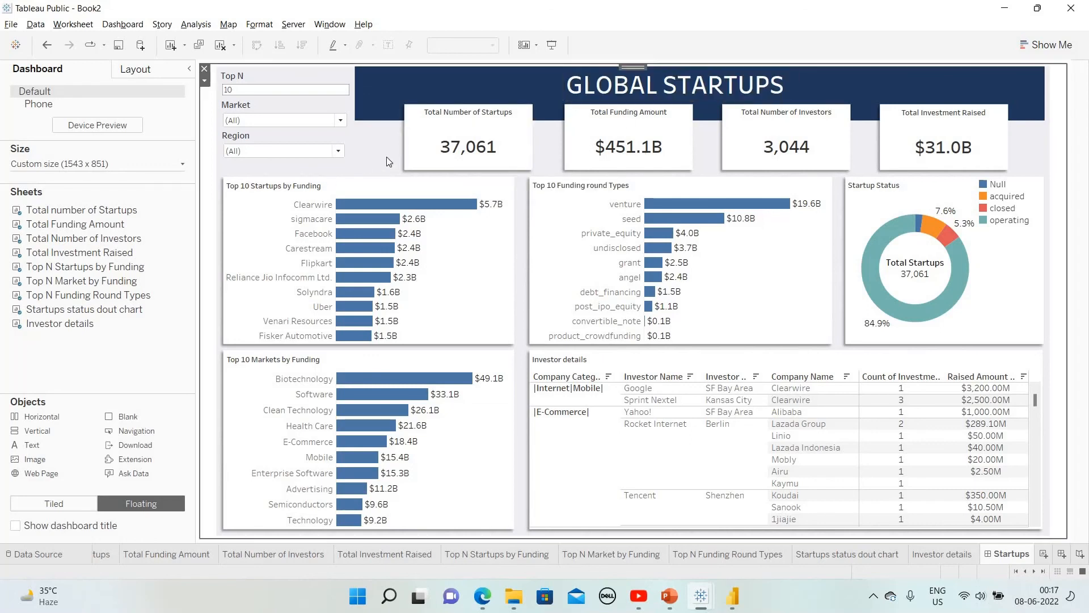
left_click(381, 186)
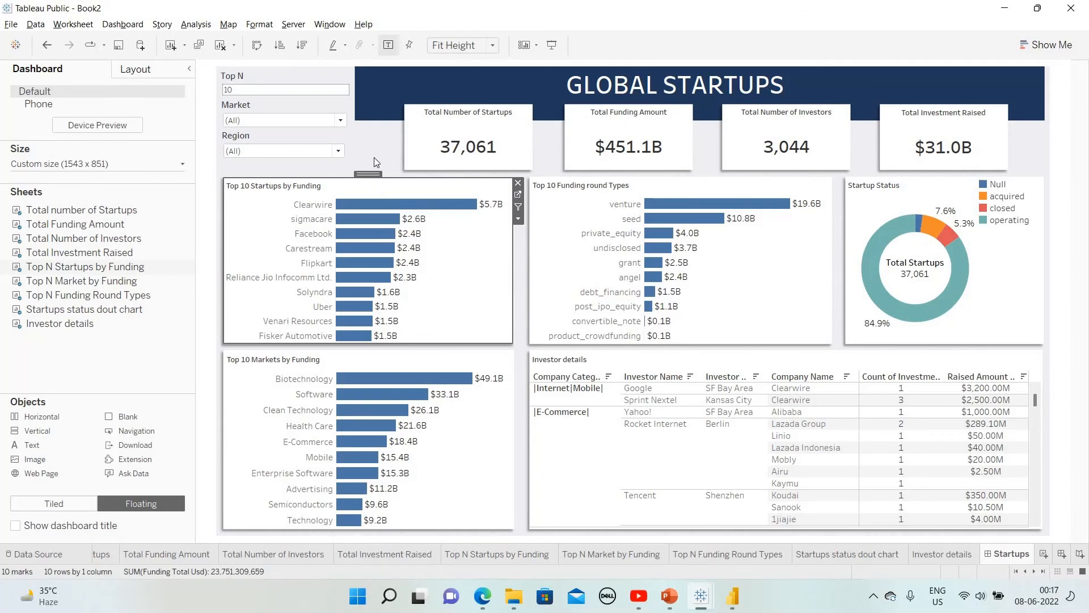
left_click(374, 162)
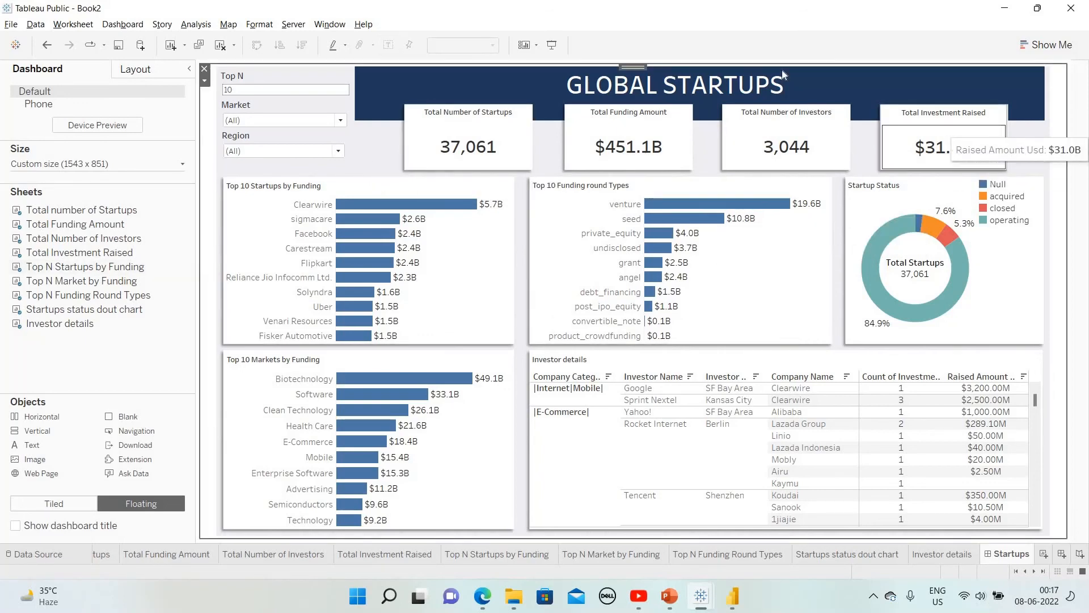
Show the dashboard in presentation mode and set the Top N parameter to 5
left_click(552, 45)
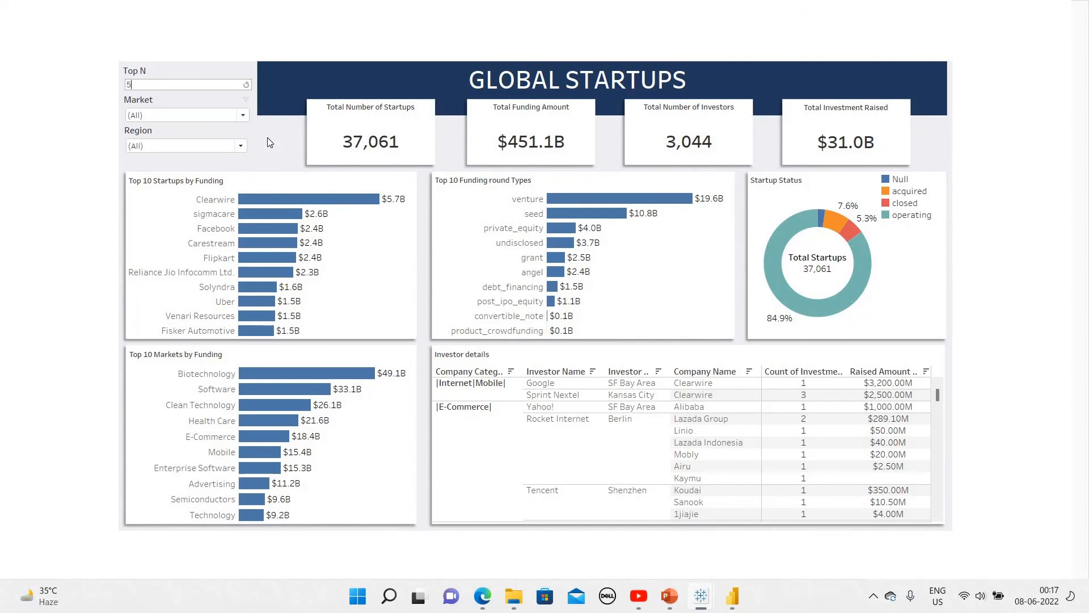
key("Return")
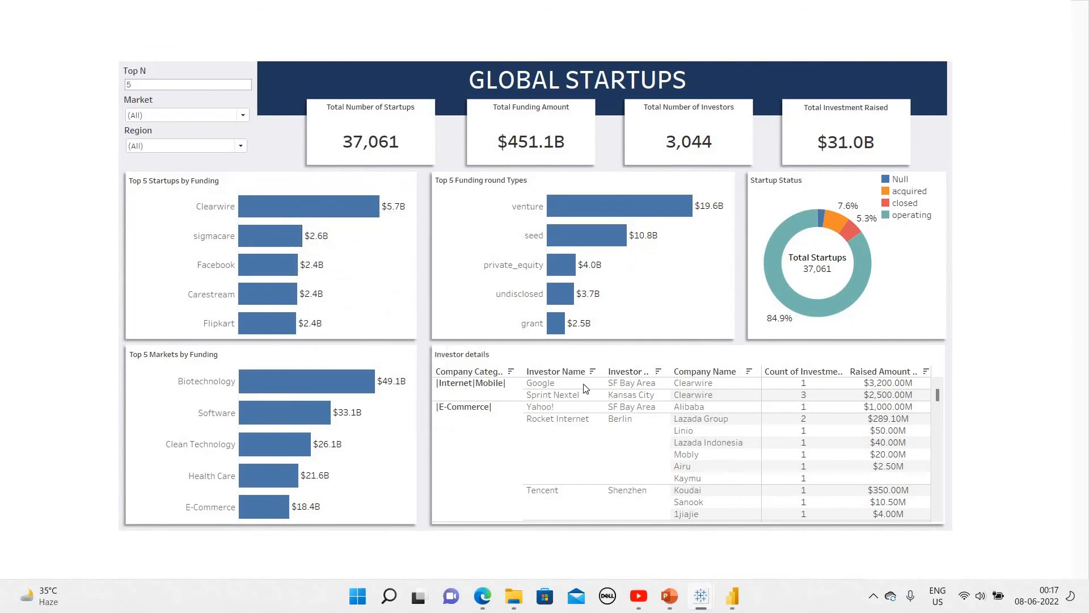
mouse_move(396, 210)
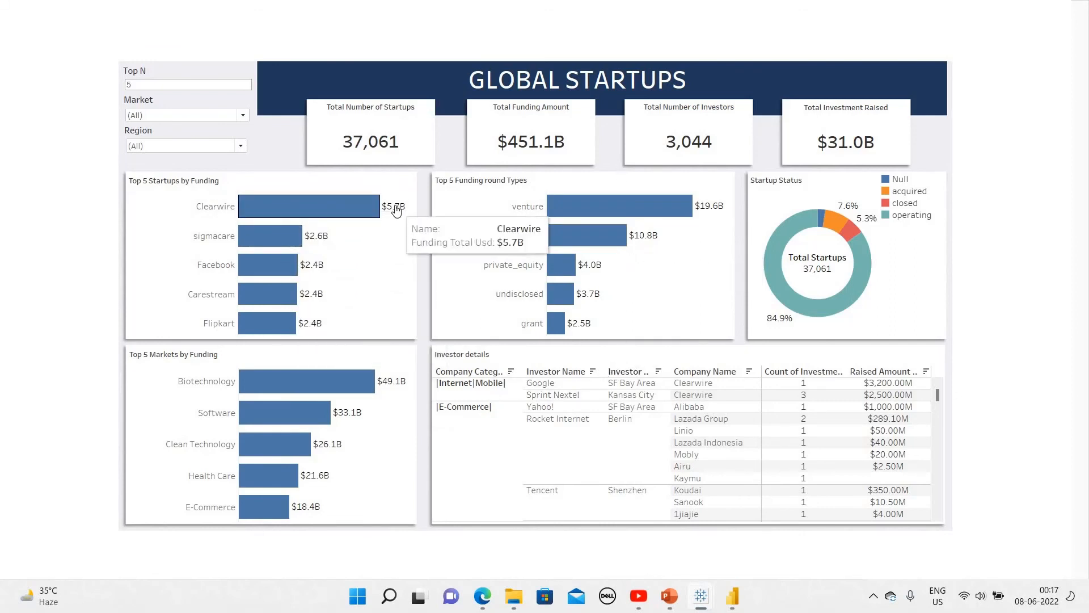